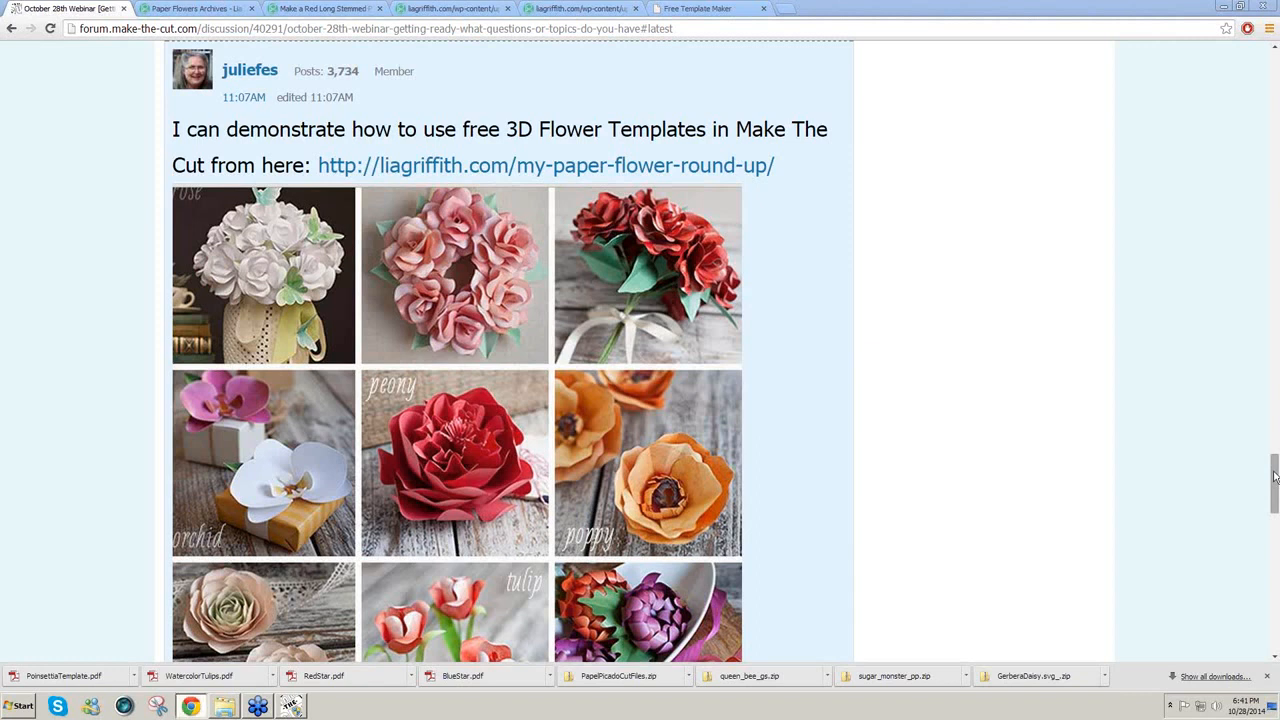
# Step: Open the liagriffith.com paper flower round-up link from the webinar forum post in a new tab
pyautogui.moveTo(1275, 477); pyautogui.dragTo(1275, 477)
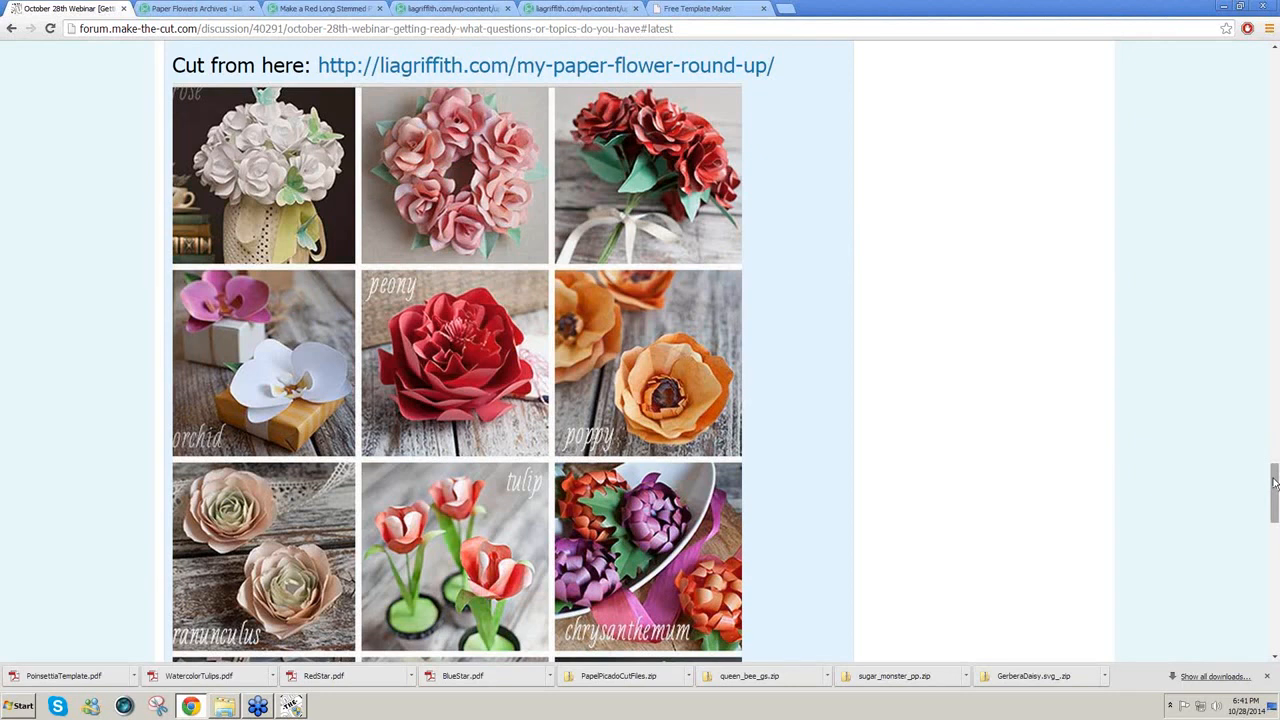
pyautogui.moveTo(1274, 484)
pyautogui.mouseDown()
pyautogui.moveTo(1272, 506)
pyautogui.moveTo(1274, 473)
pyautogui.mouseUp()
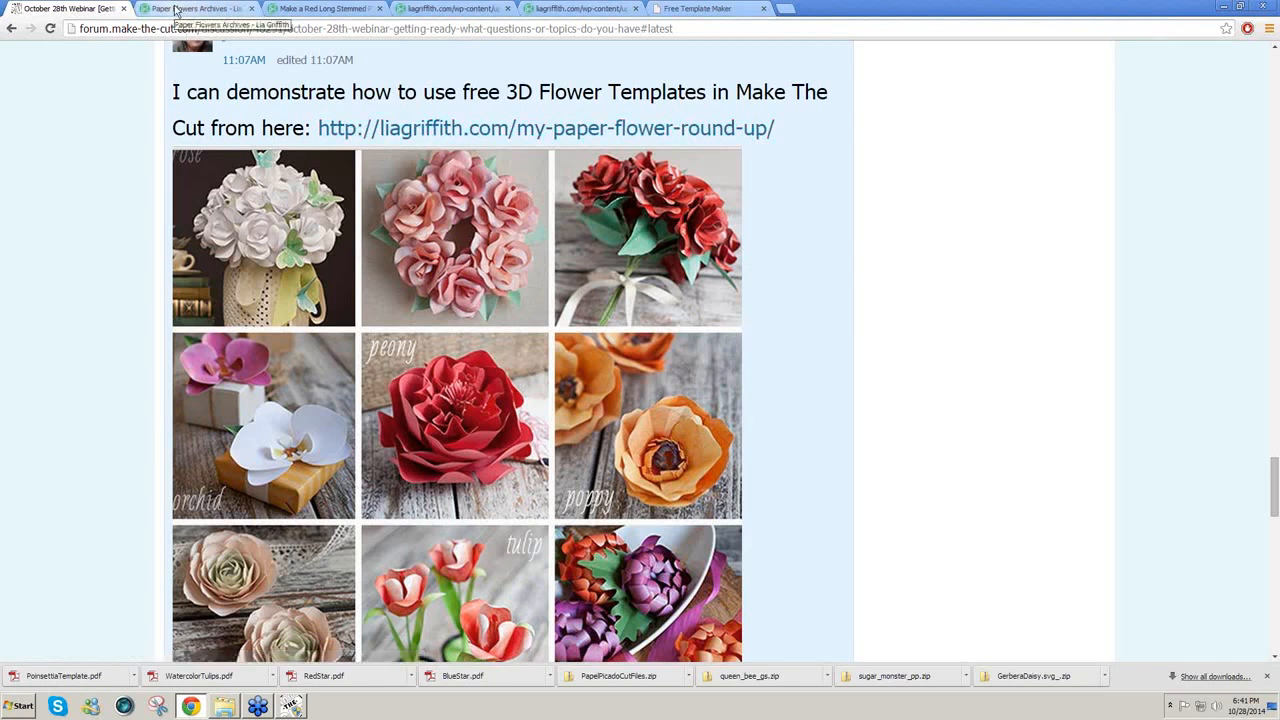
pyautogui.click(176, 10)
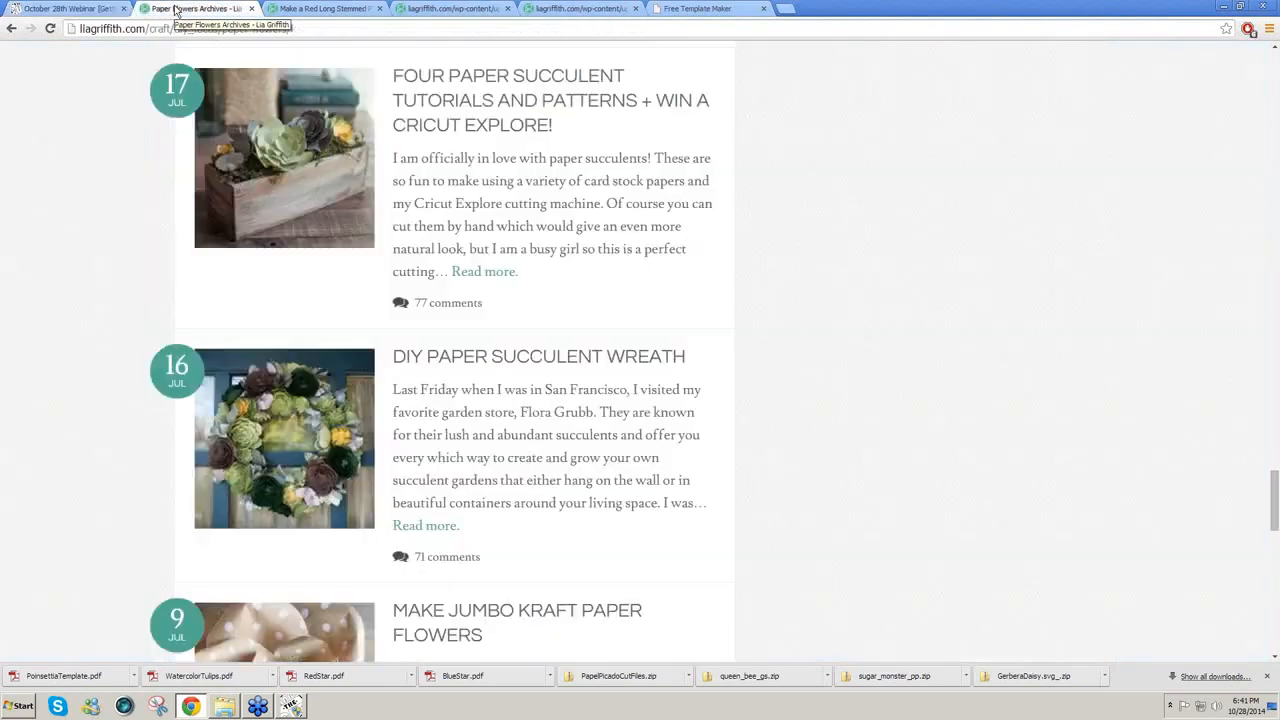
pyautogui.click(85, 10)
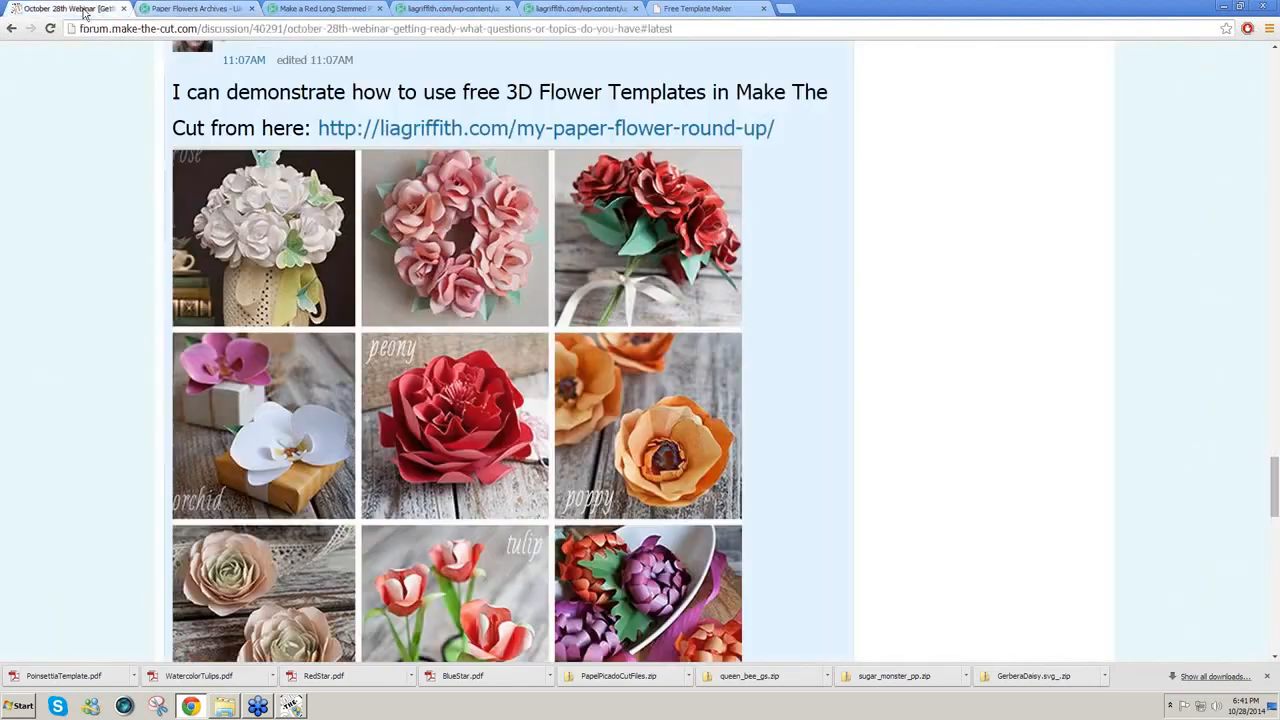
pyautogui.click(415, 136)
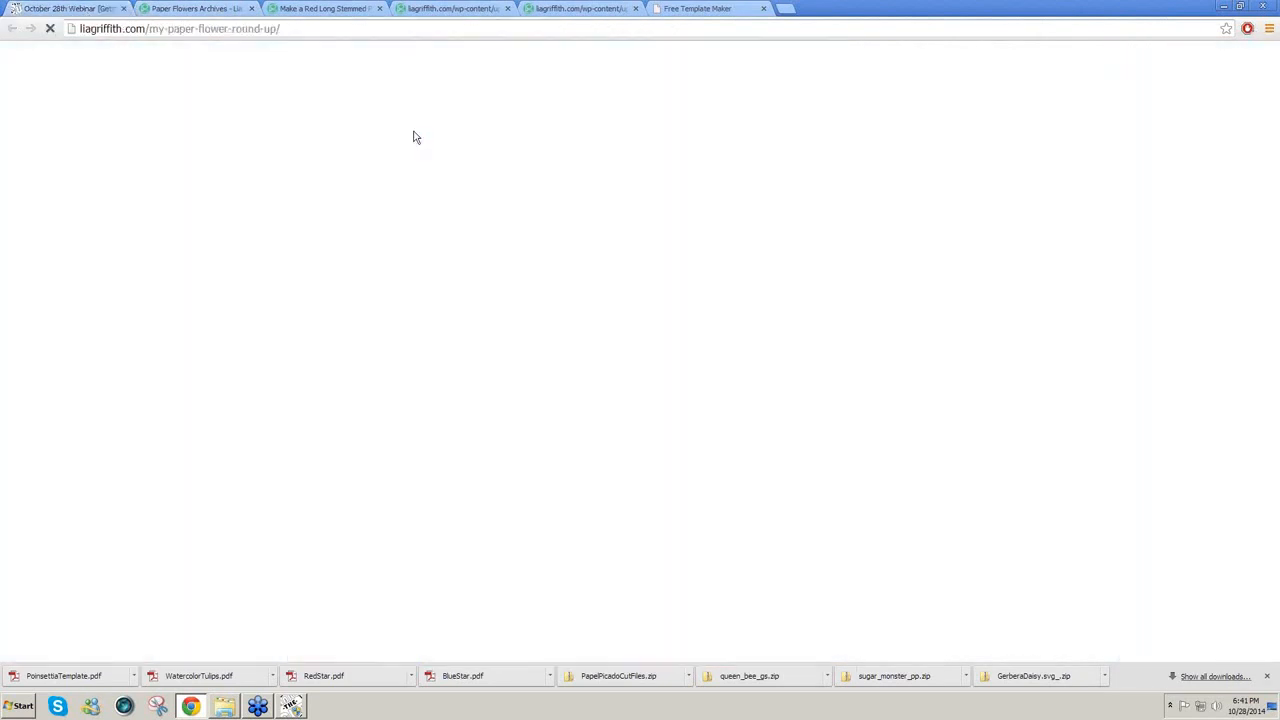
# Step: Close the forum and Free Template Maker tabs, skim the round-up, then show Paper Flowers Archives
pyautogui.click(125, 9)
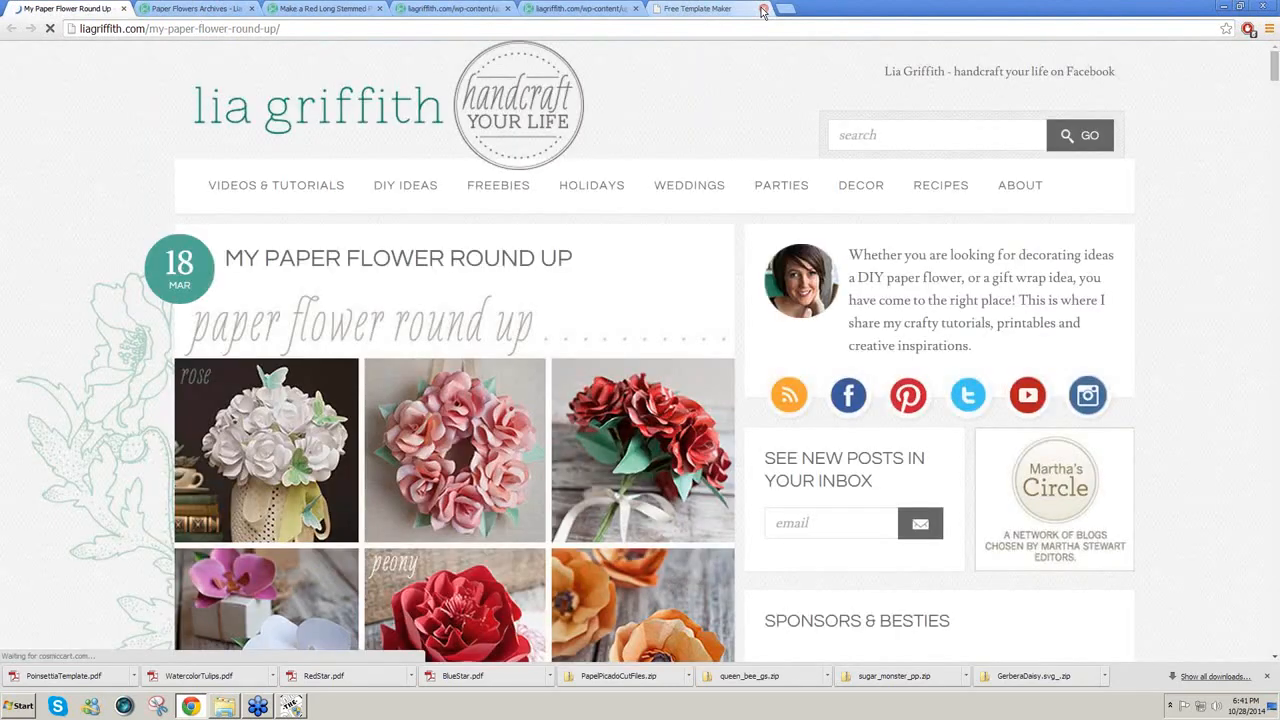
pyautogui.click(763, 9)
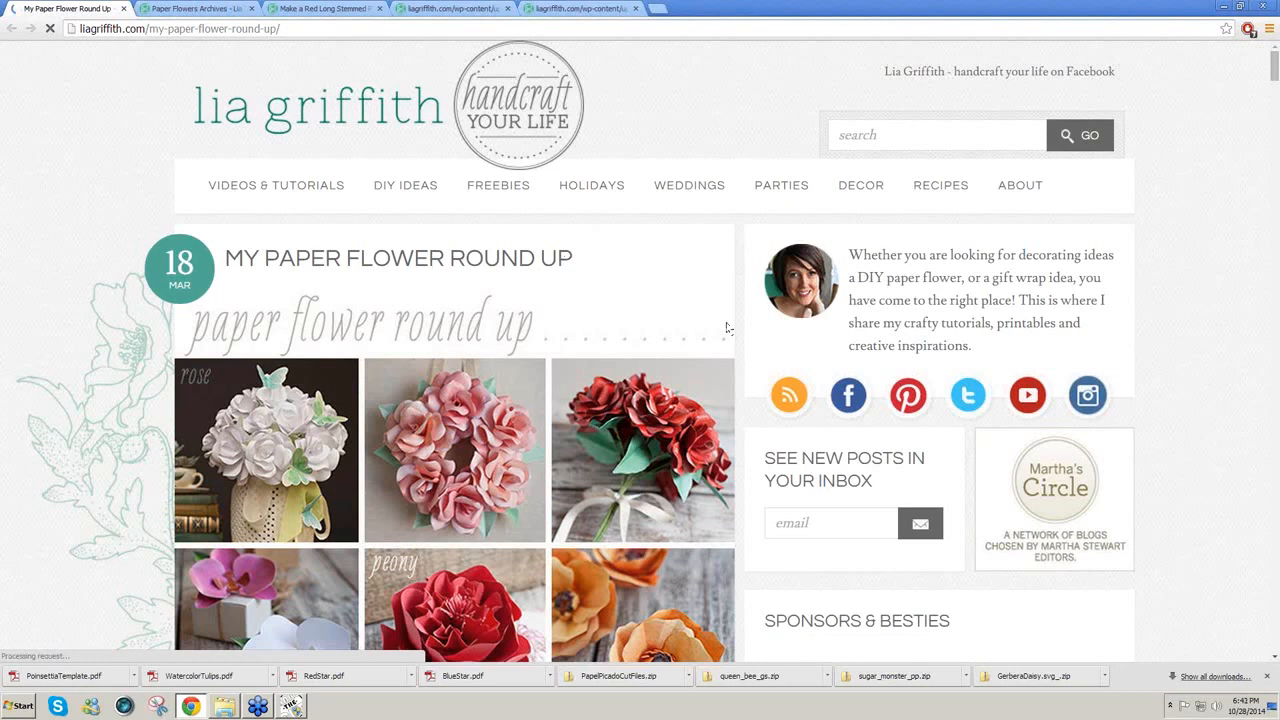
pyautogui.scroll(-1, 733, 327)
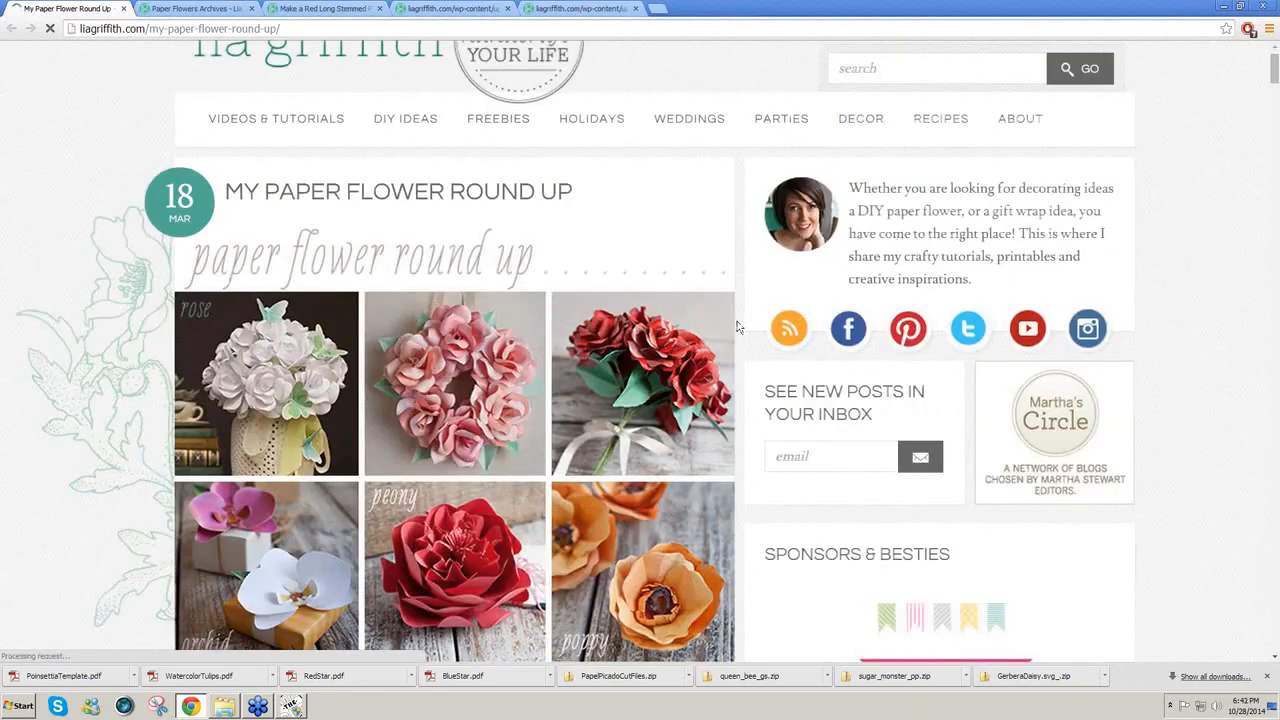
pyautogui.scroll(-4, 738, 327)
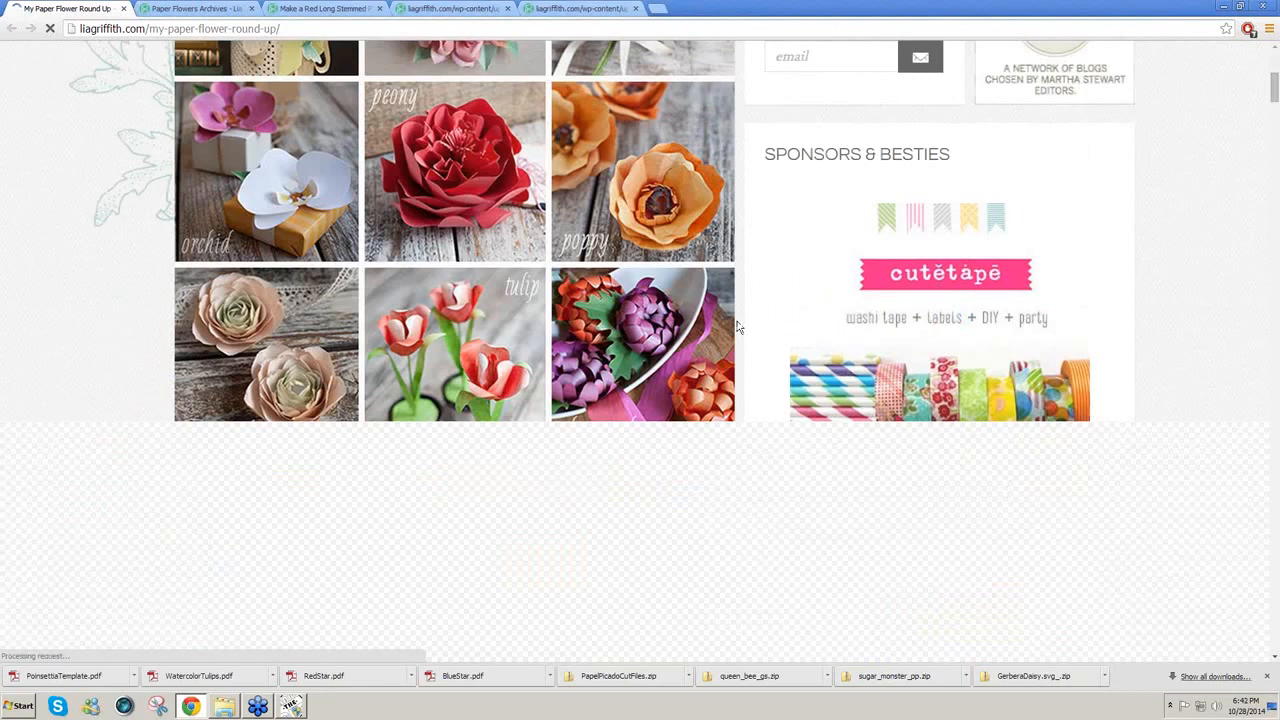
pyautogui.scroll(3, 738, 327)
pyautogui.scroll(3, 738, 327)
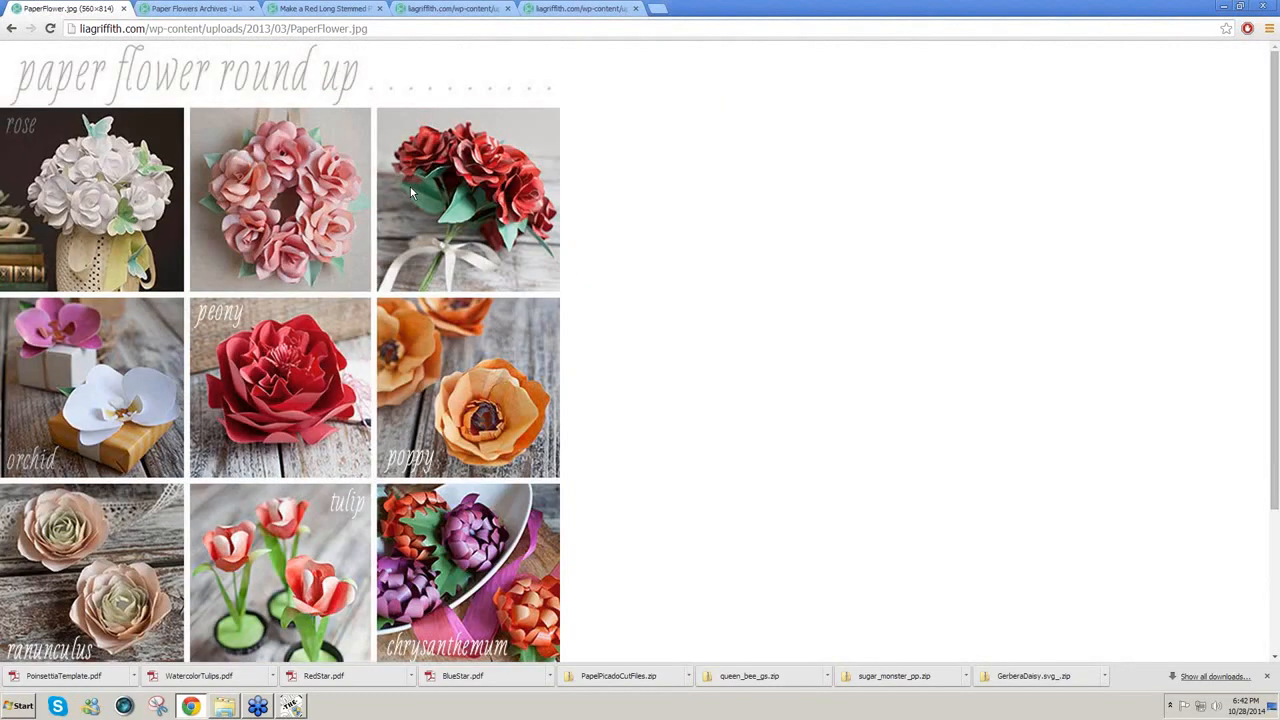
pyautogui.hotkey('ctrl', 'Tab')
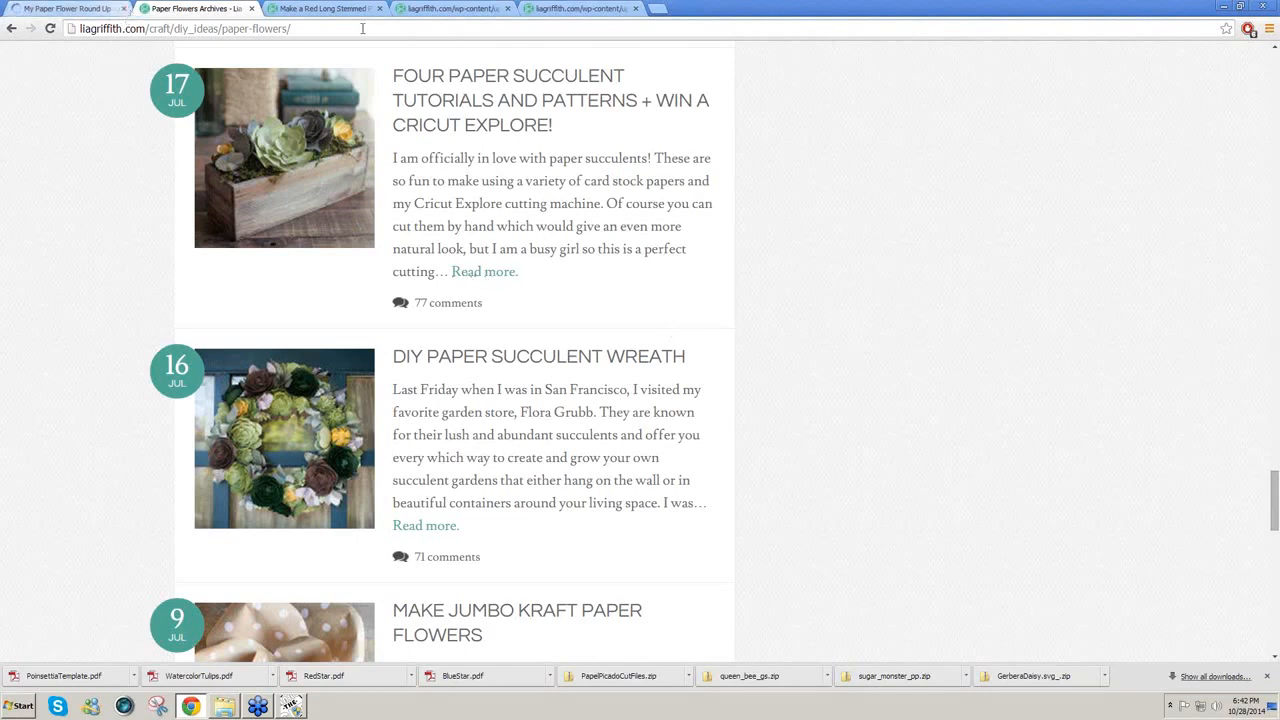
# Step: Close the round-up tab and open the DIY IDEAS > Paper Flowers category listing
pyautogui.click(123, 9)
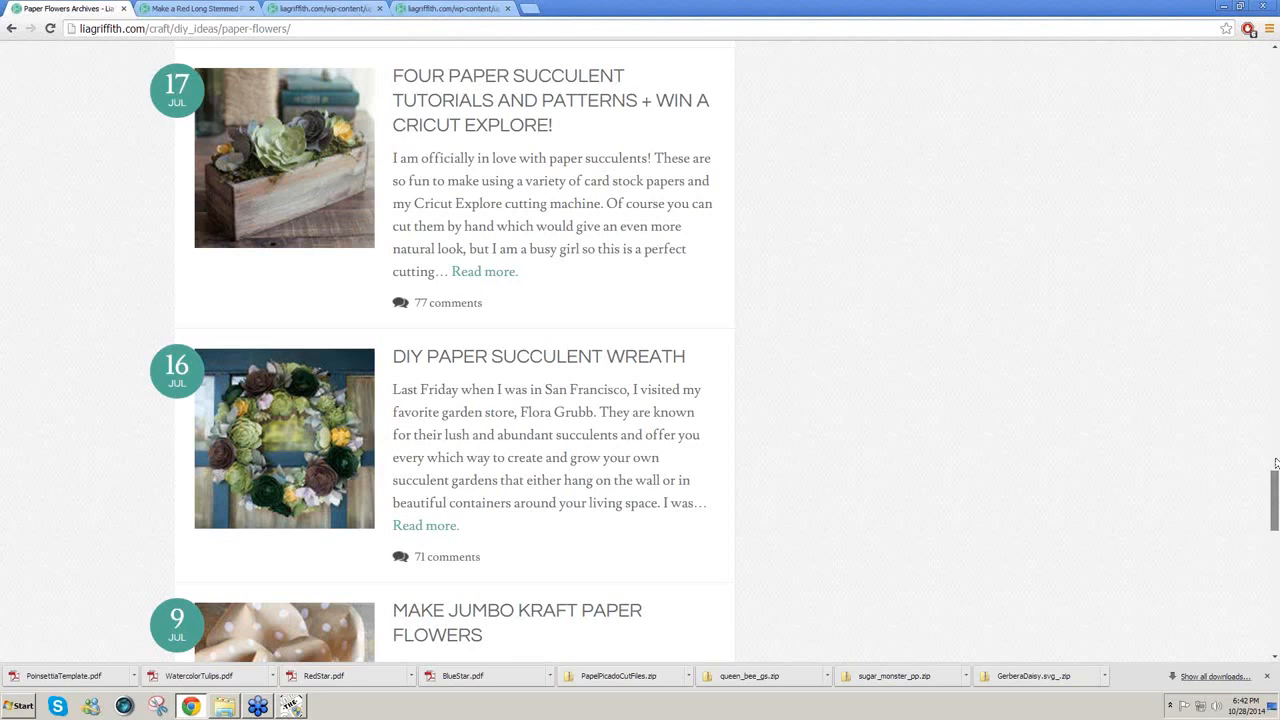
pyautogui.scroll(2, 1275, 462)
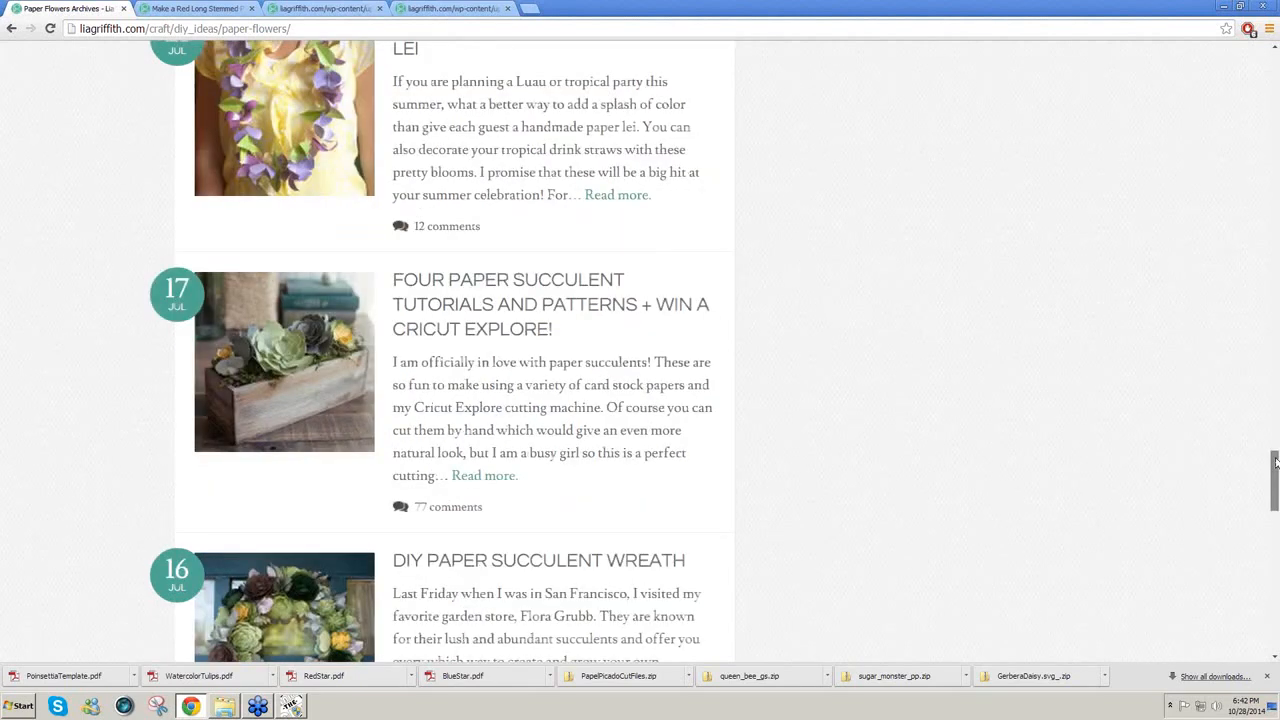
pyautogui.scroll(6, 1277, 265)
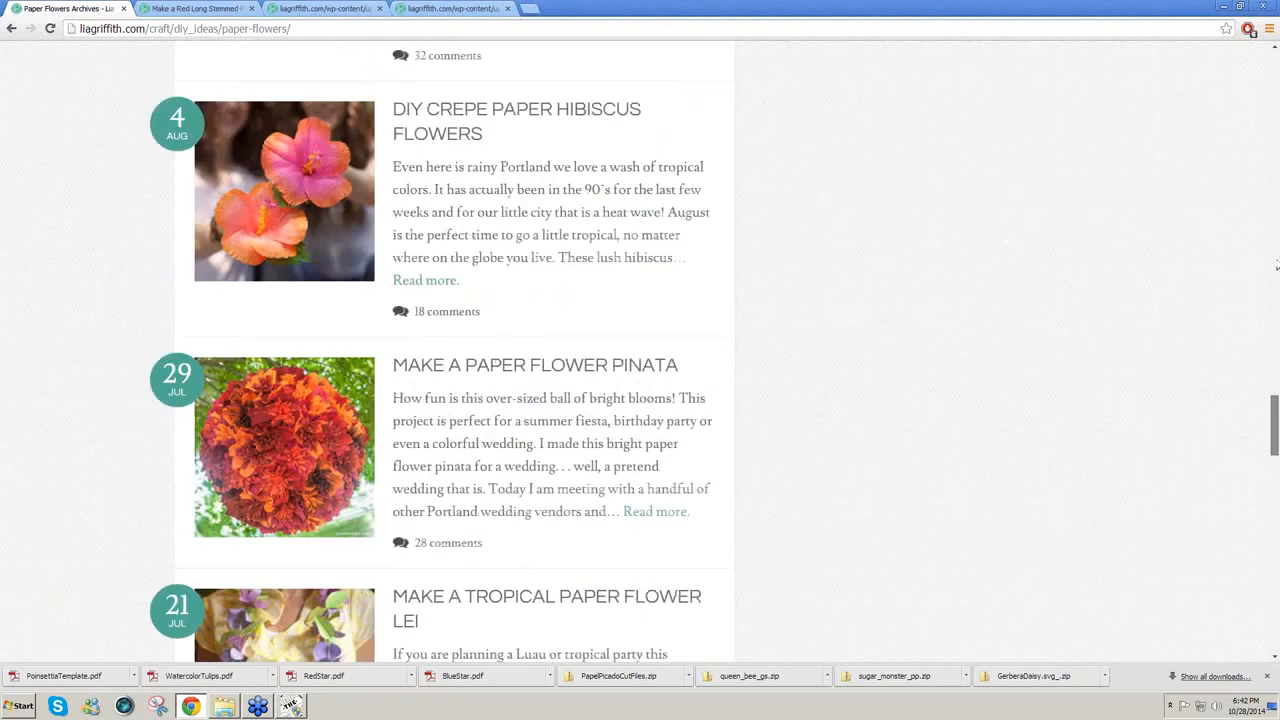
pyautogui.scroll(20, 1200, 153)
pyautogui.scroll(10, 1200, 153)
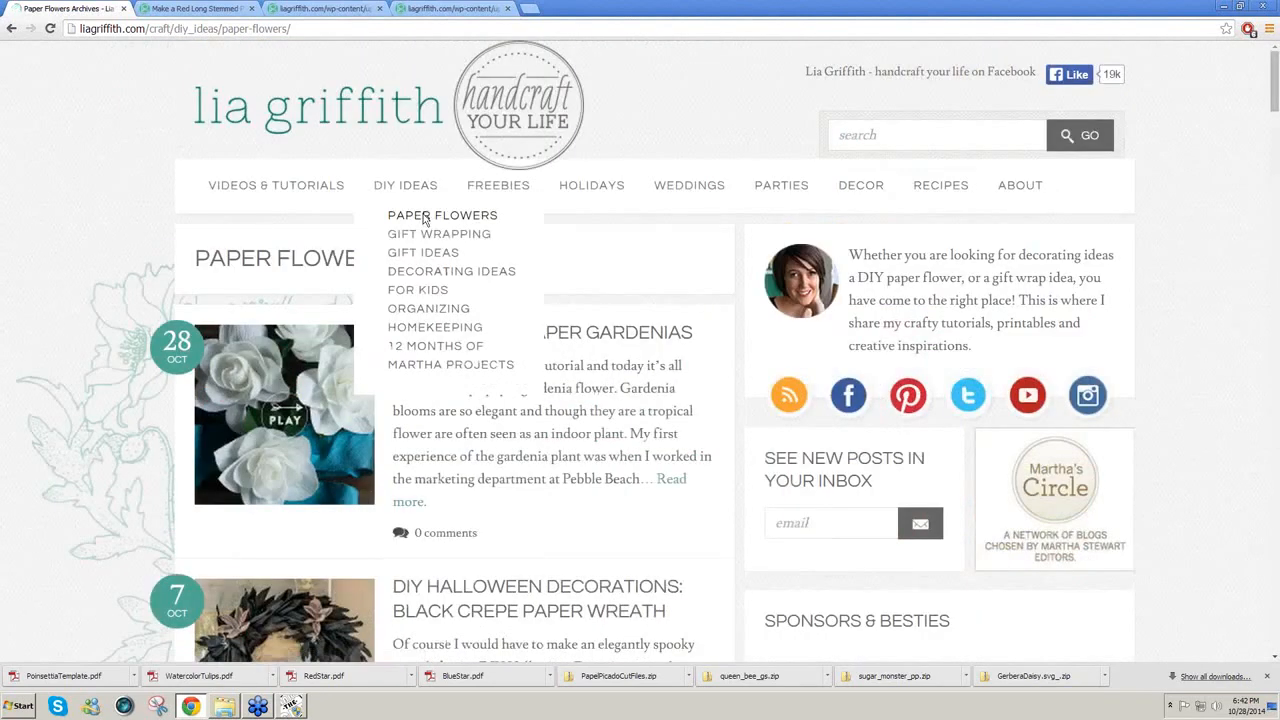
pyautogui.click(425, 214)
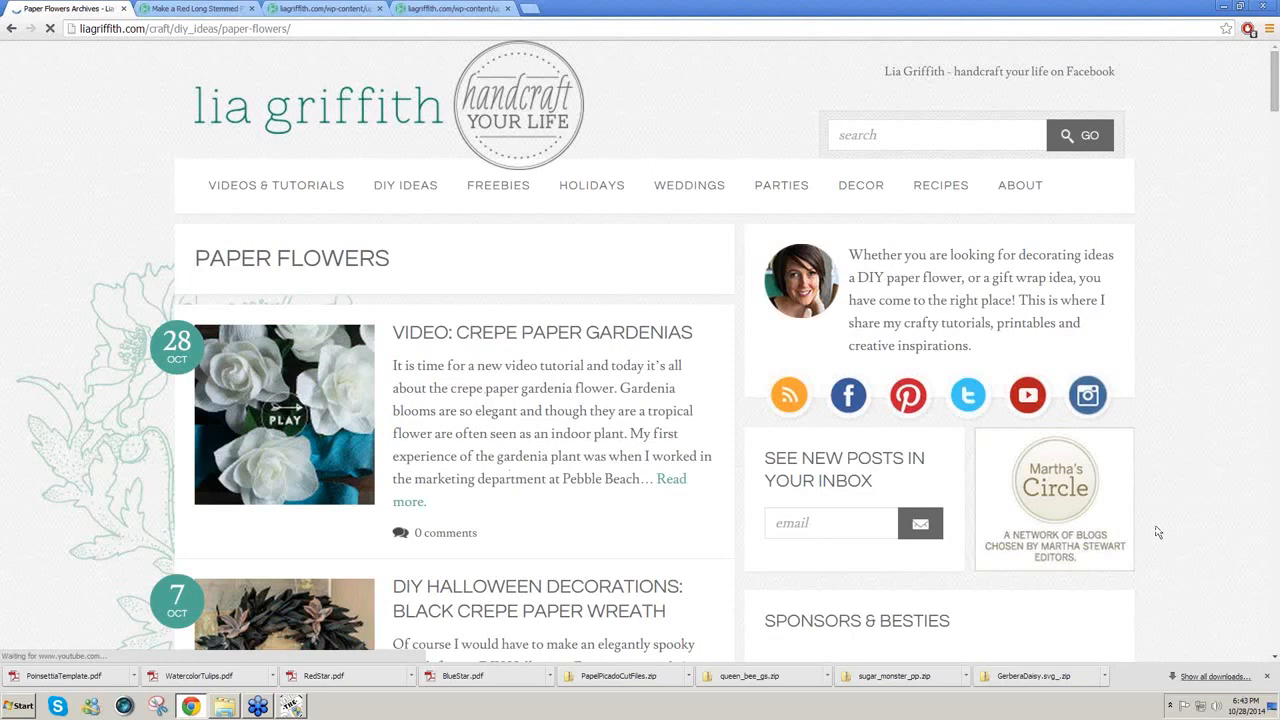
# Step: Scroll the Paper Flowers listing down to the September posts
pyautogui.scroll(-1, 1158, 532)
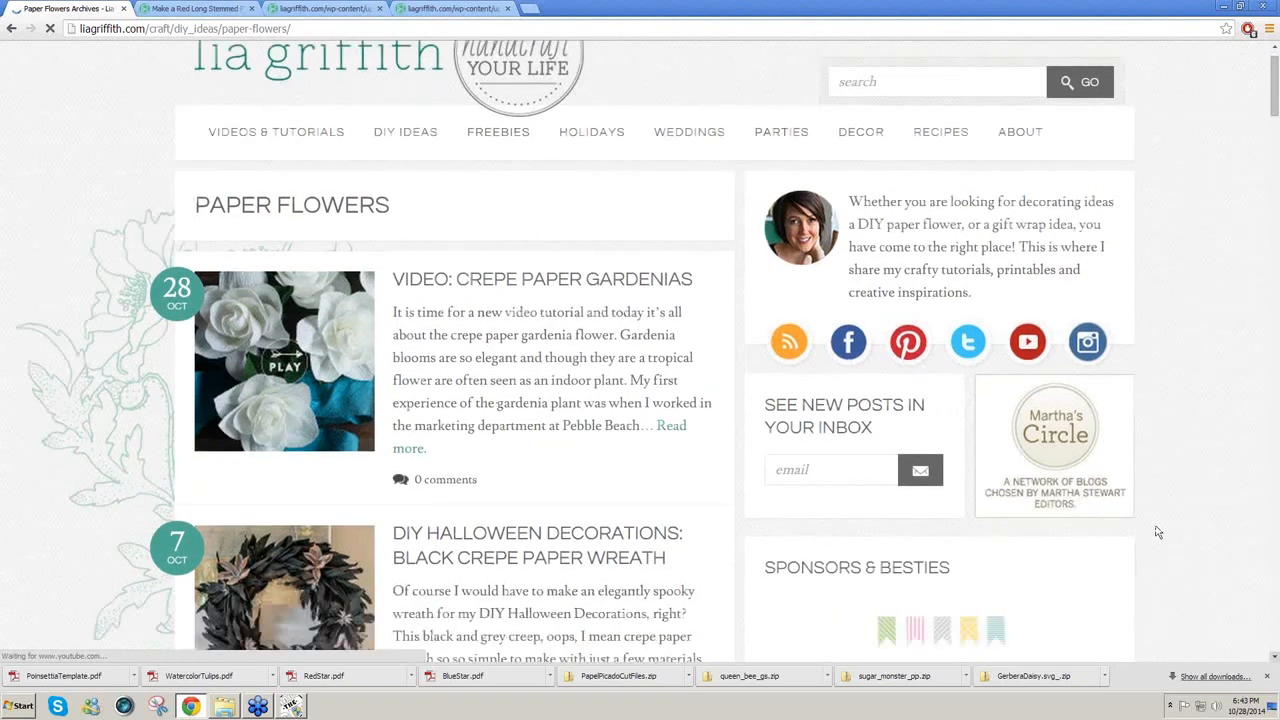
pyautogui.click(1275, 657)
pyautogui.click(1275, 657)
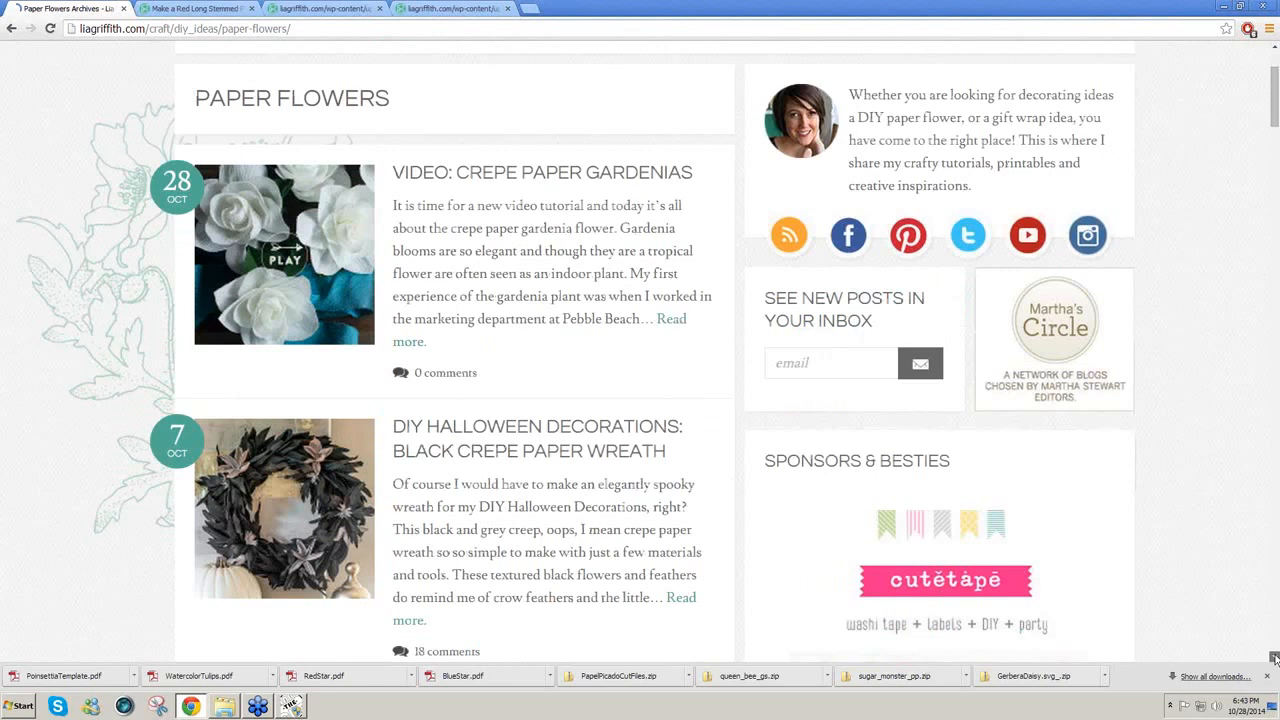
pyautogui.click(1275, 657)
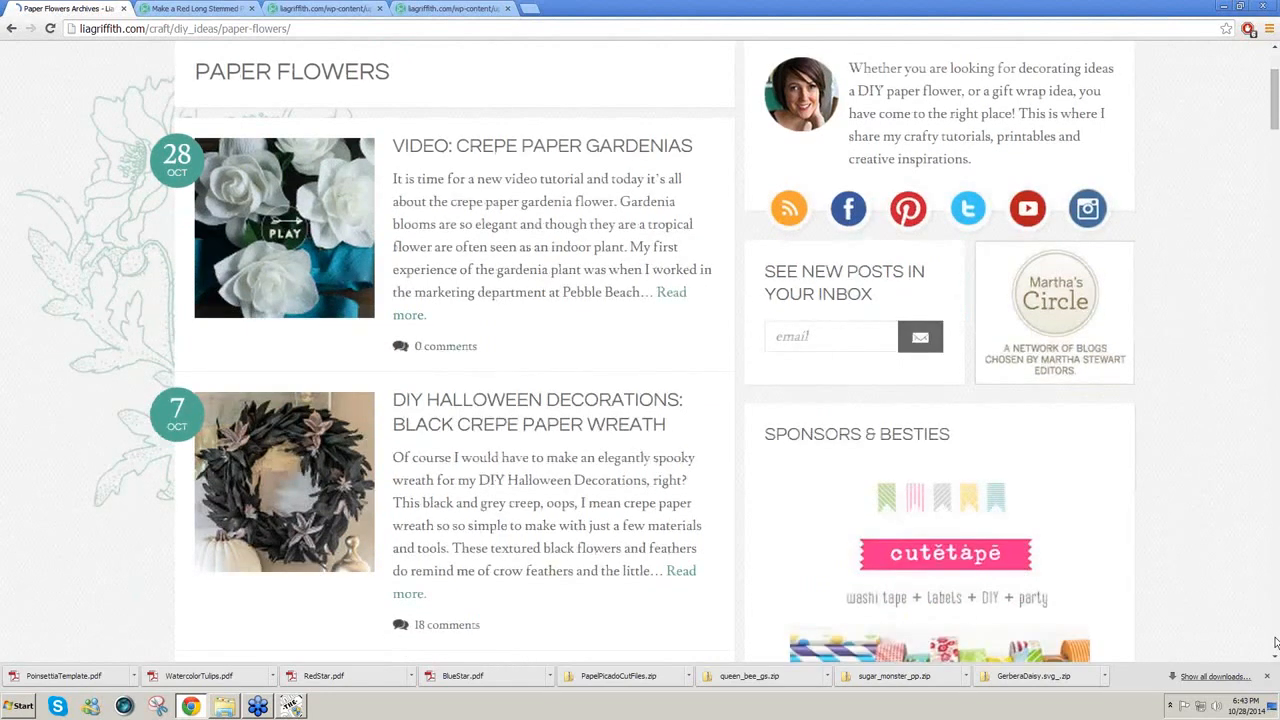
pyautogui.click(1275, 641)
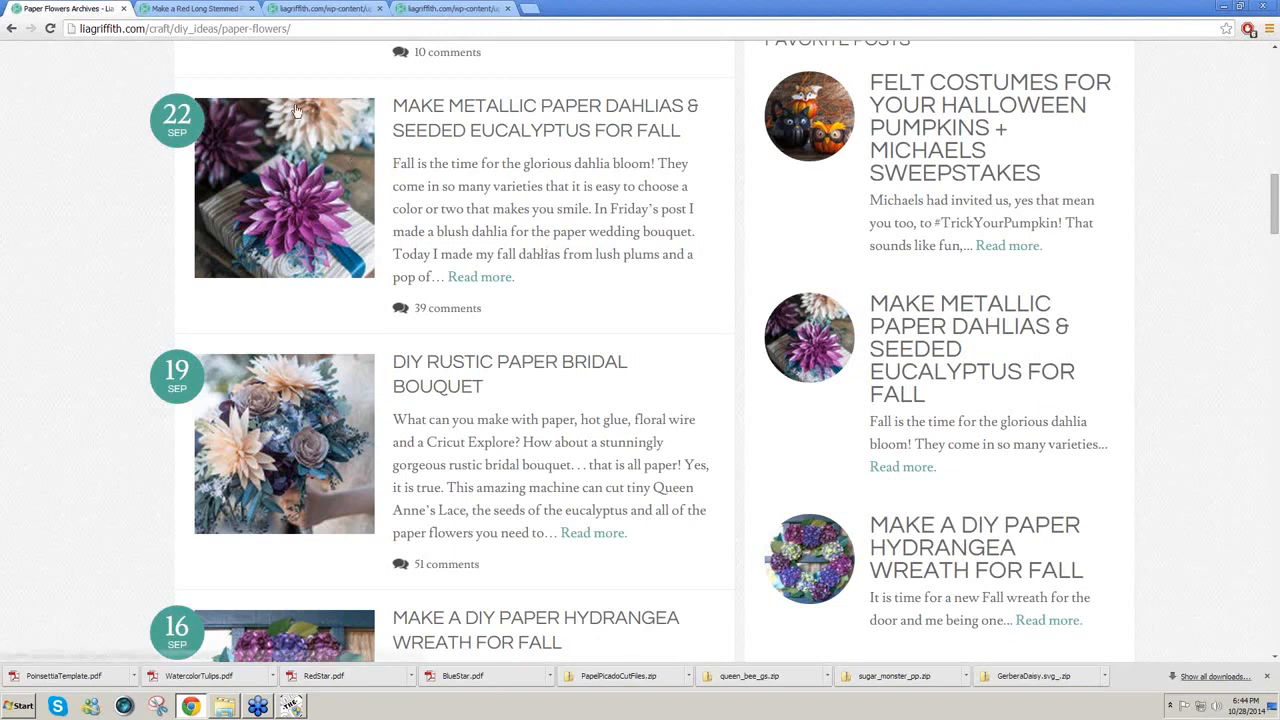
# Step: Switch to the long-stemmed red rose post and close the Paper Flowers Archives tab
pyautogui.click(222, 12)
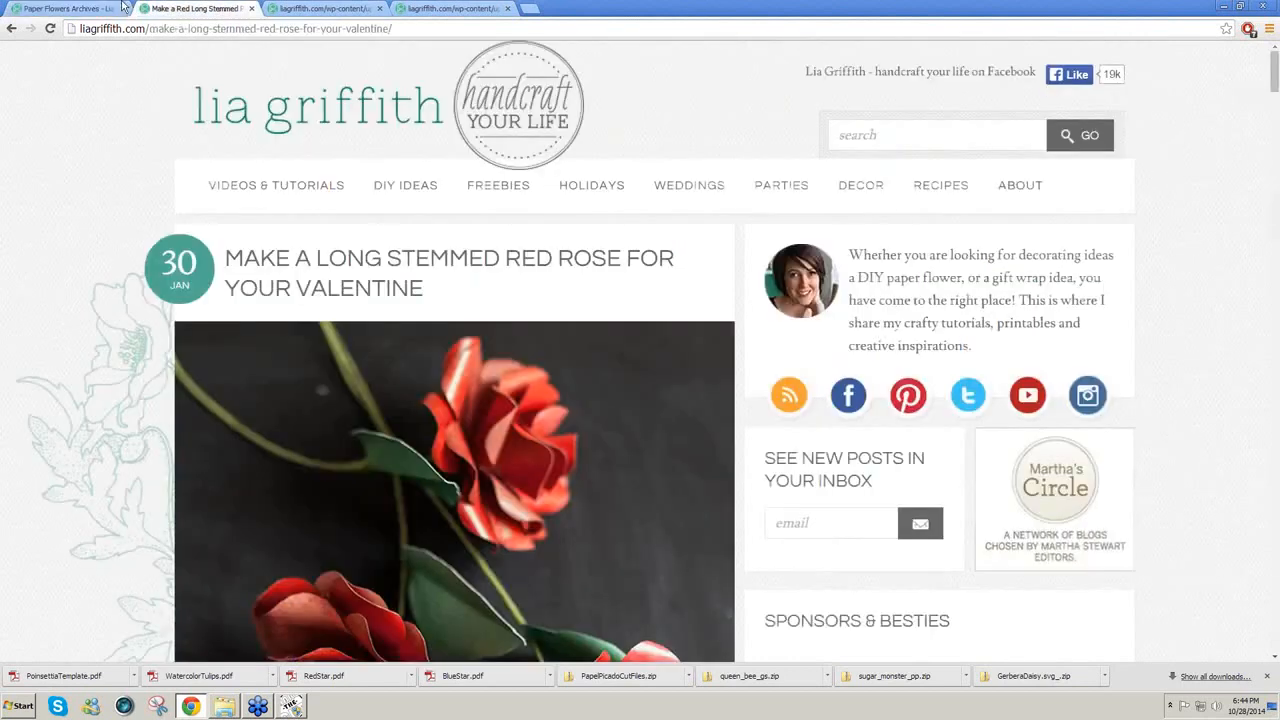
pyautogui.click(124, 8)
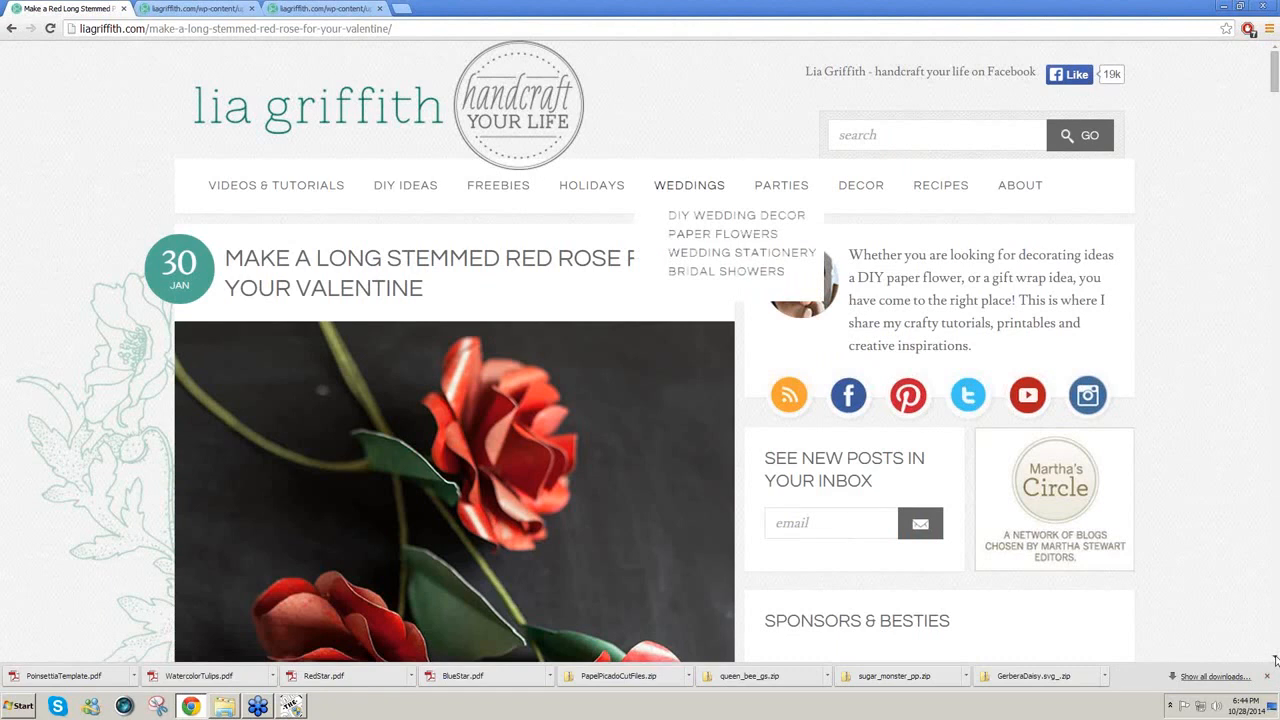
pyautogui.click(1274, 658)
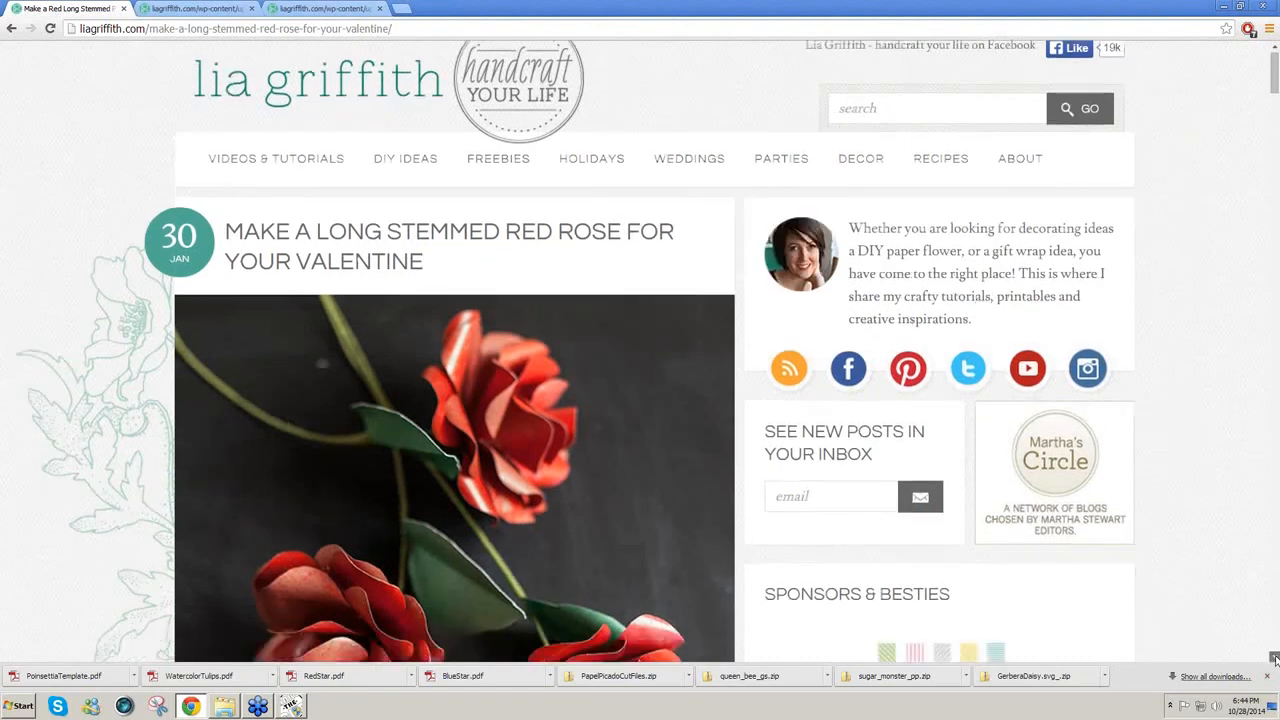
pyautogui.scroll(-4, 1274, 658)
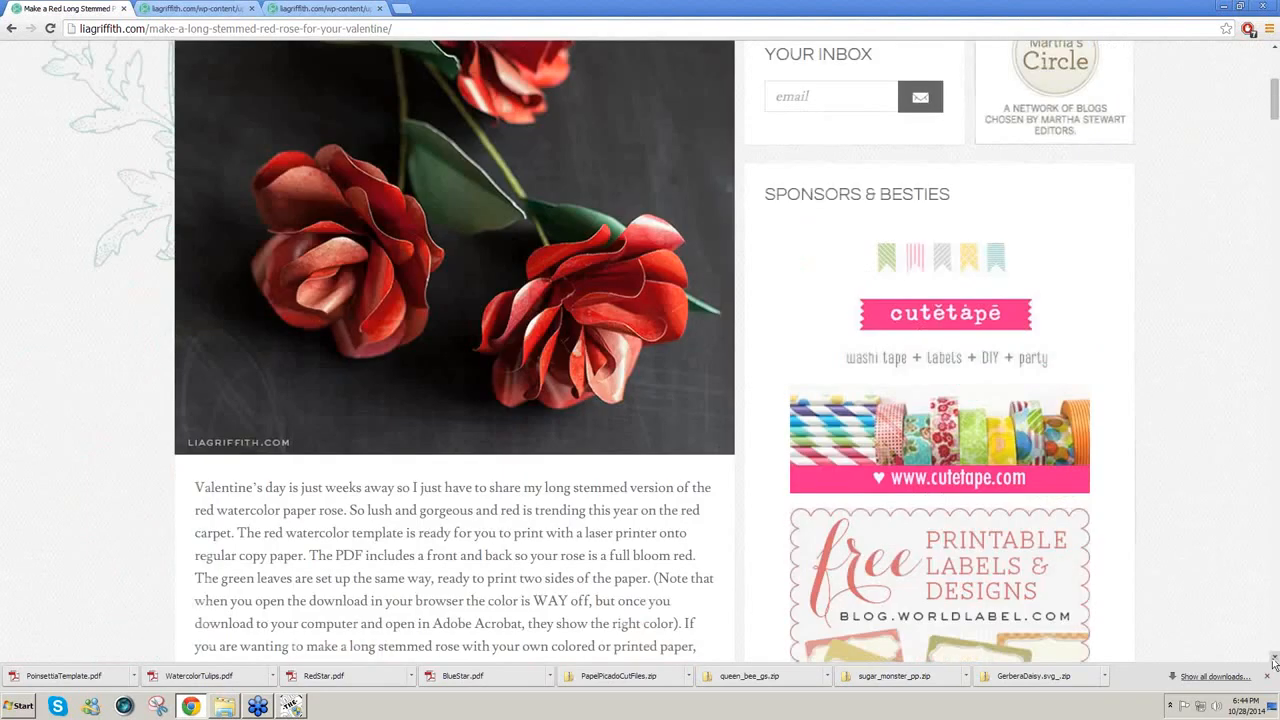
pyautogui.scroll(-2, 1274, 662)
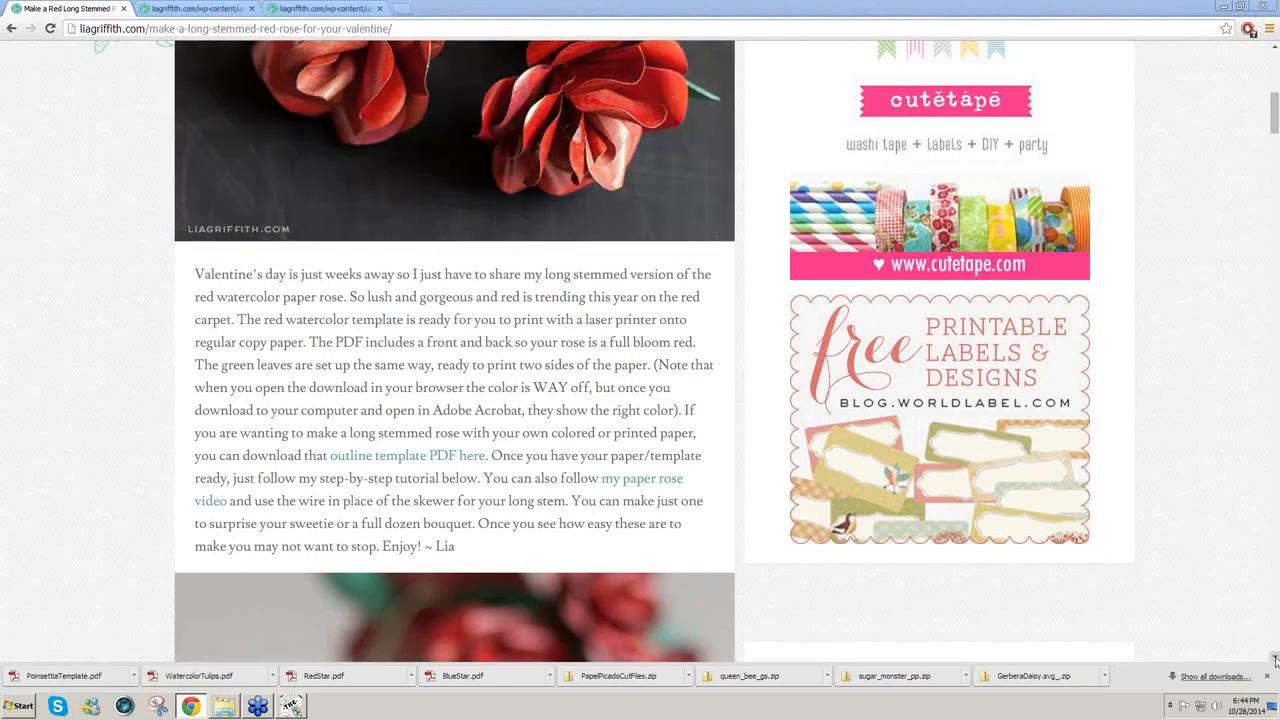
# Step: Scroll down until the Red Watercolor Rose Template and Green Watercolor Leaves download buttons appear
pyautogui.click(1275, 660)
pyautogui.click(1275, 660)
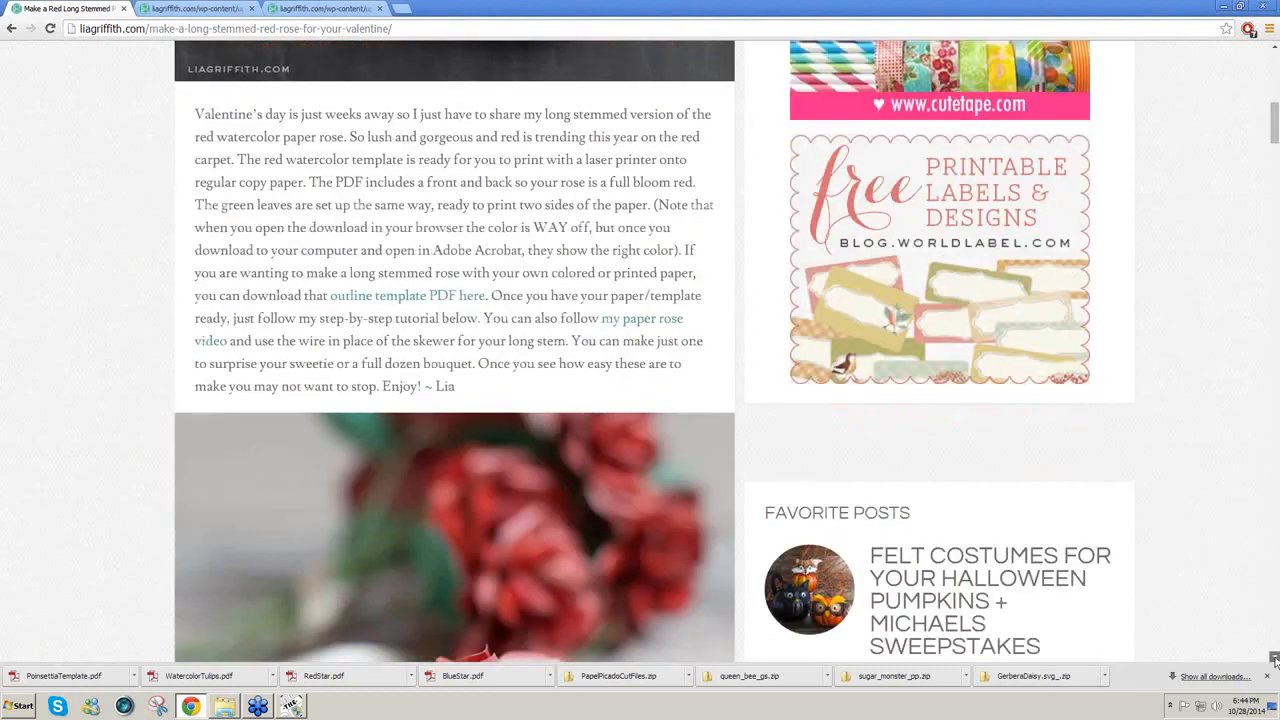
pyautogui.click(1275, 660)
pyautogui.click(1275, 660)
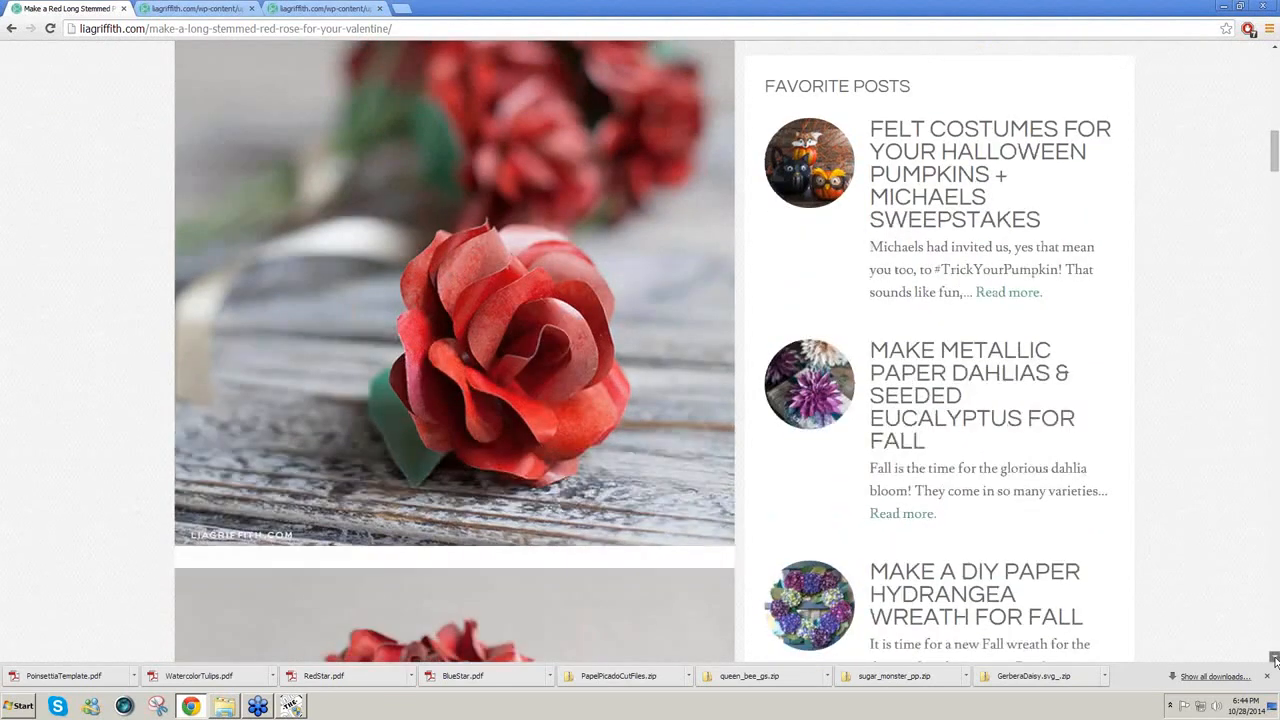
pyautogui.click(1275, 660)
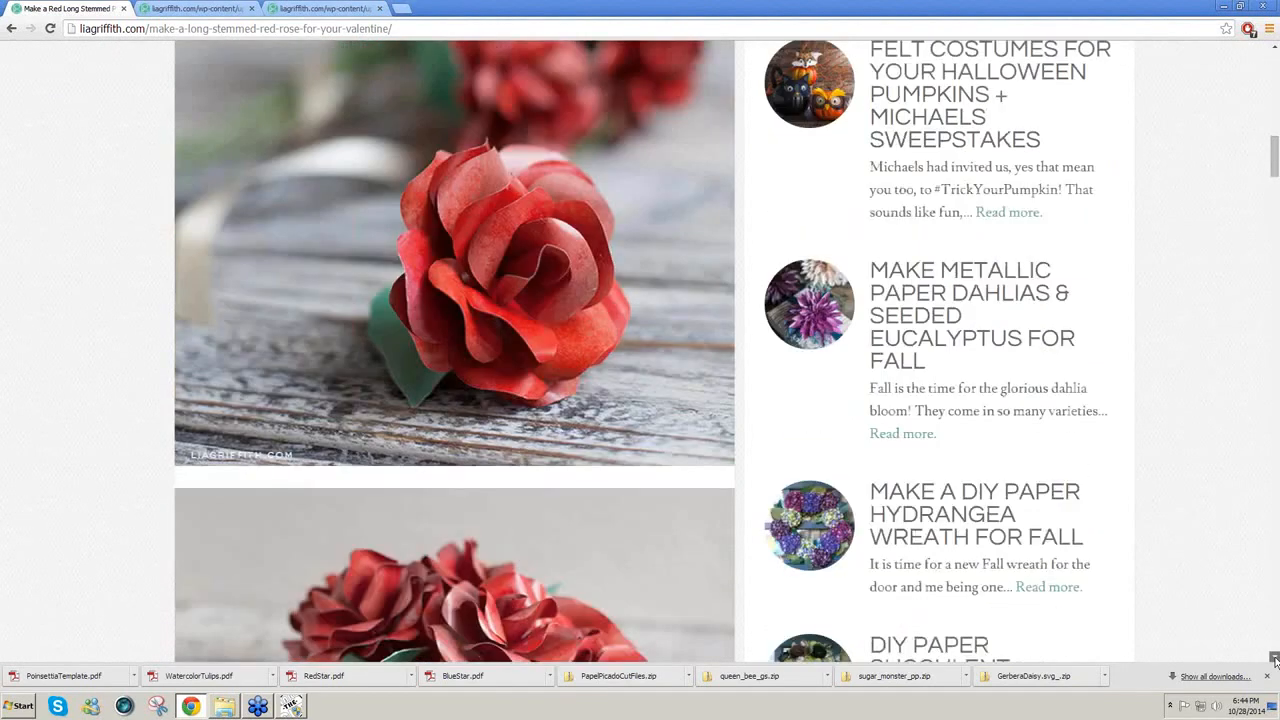
pyautogui.click(1275, 660)
pyautogui.click(1275, 660)
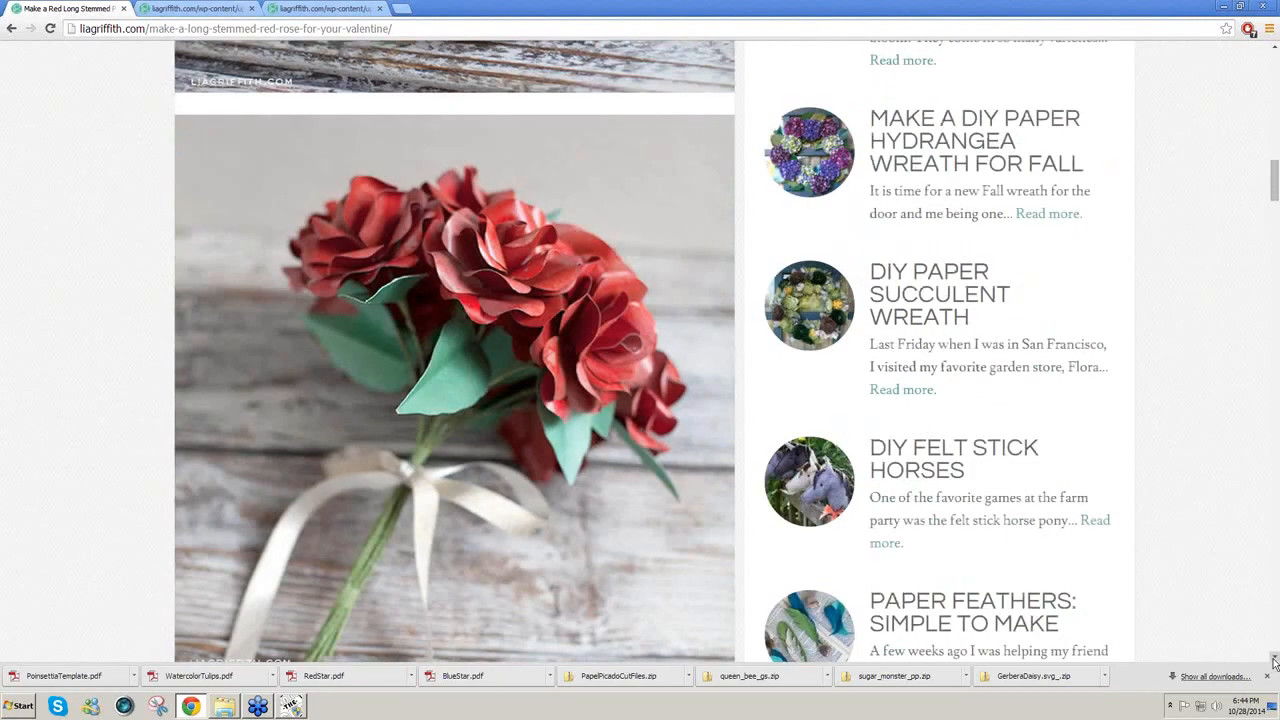
pyautogui.click(1275, 660)
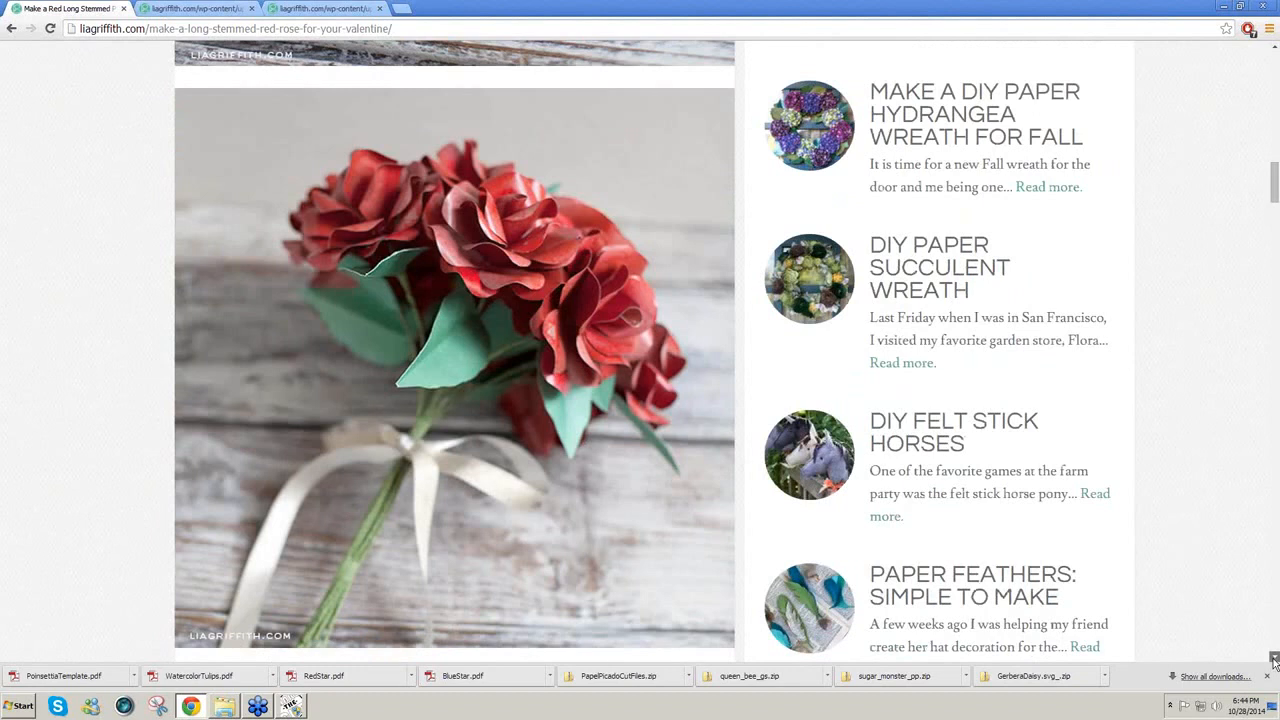
pyautogui.click(1275, 660)
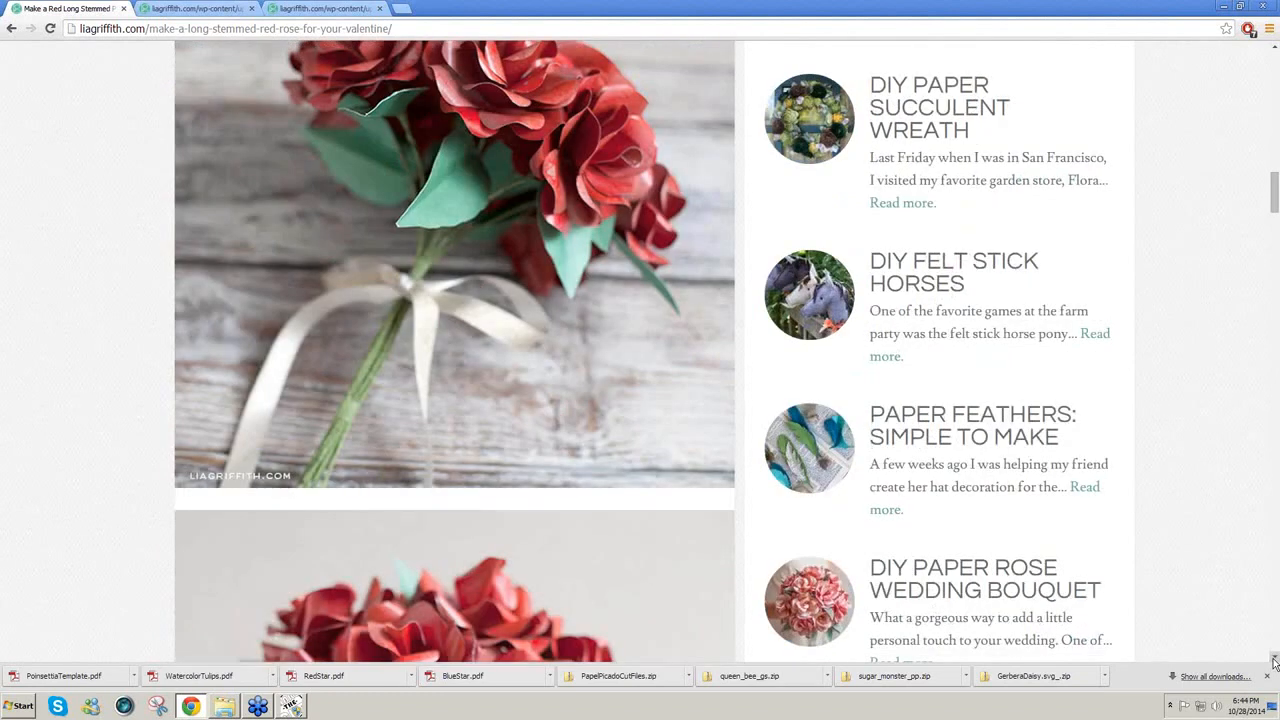
pyautogui.click(1275, 660)
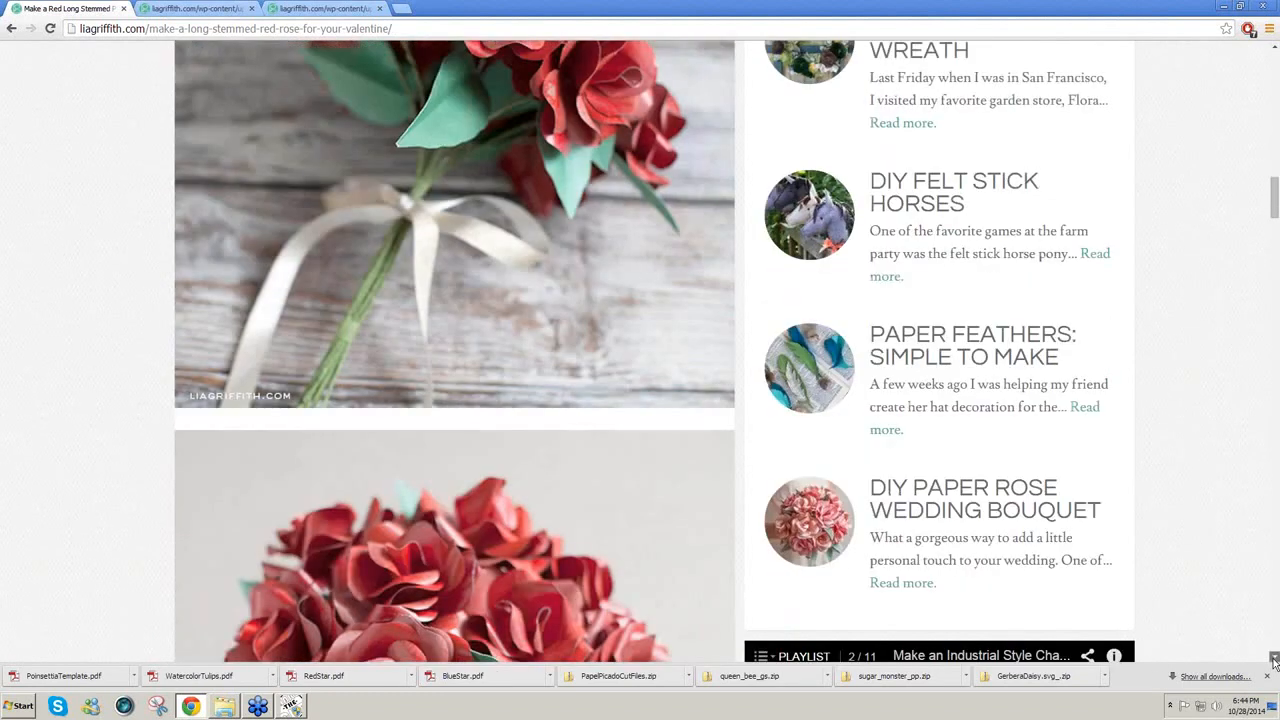
pyautogui.click(1275, 660)
pyautogui.click(1275, 660)
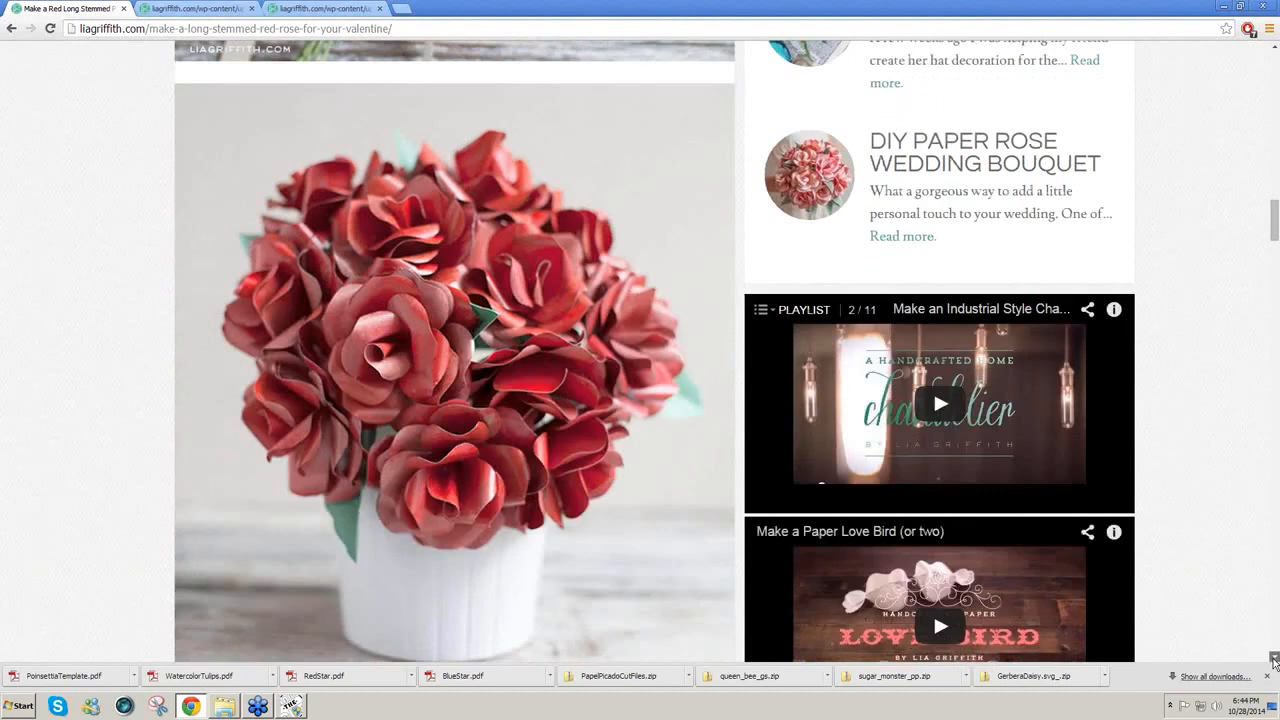
pyautogui.click(1275, 660)
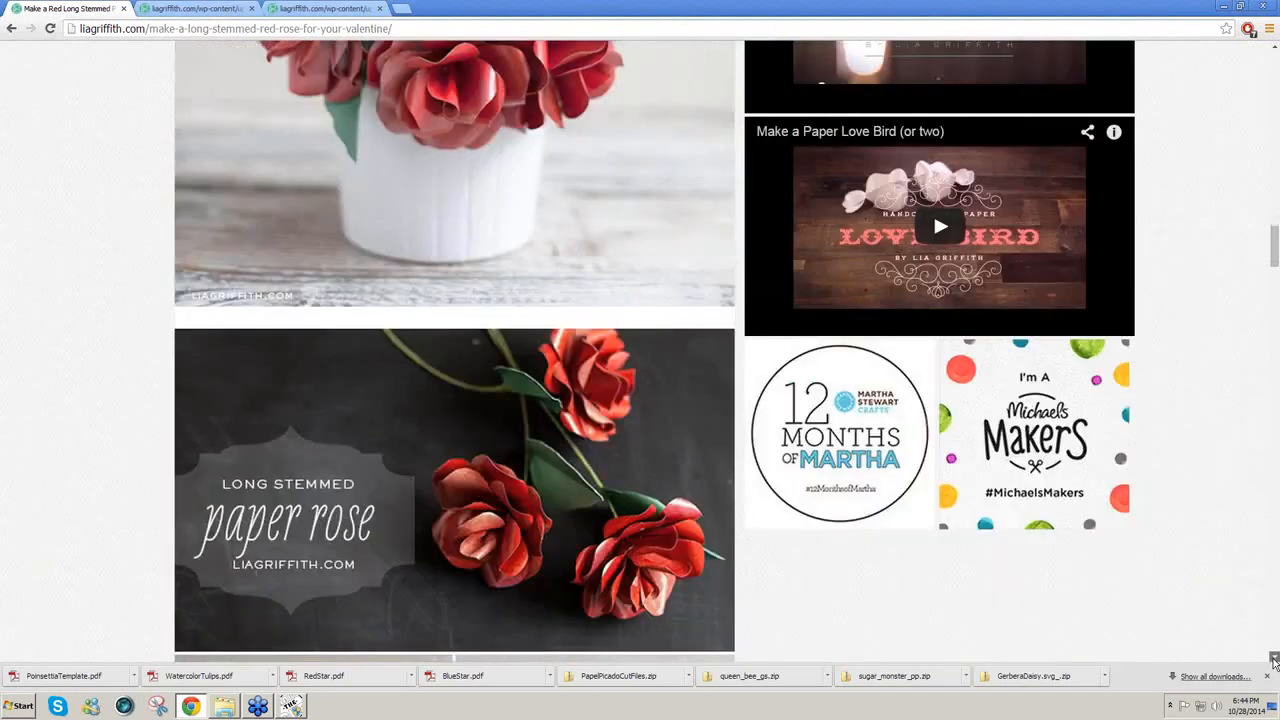
pyautogui.click(1275, 660)
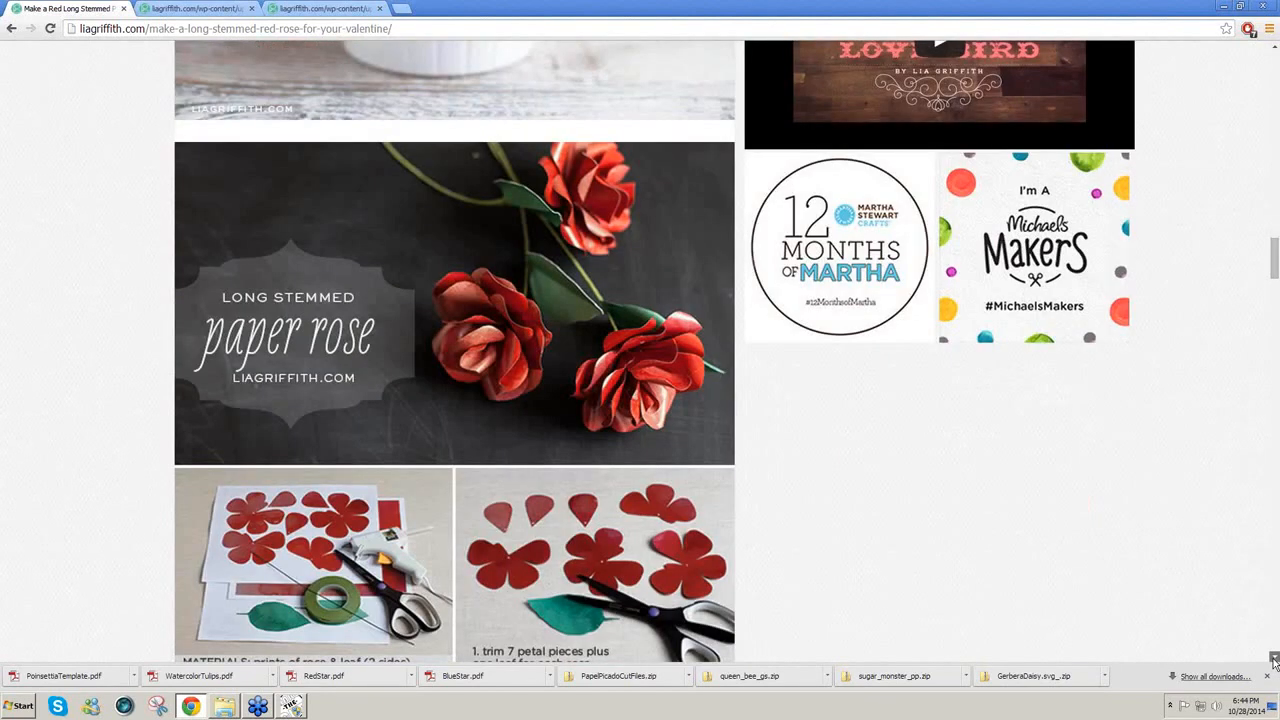
pyautogui.click(1275, 660)
pyautogui.click(1275, 660)
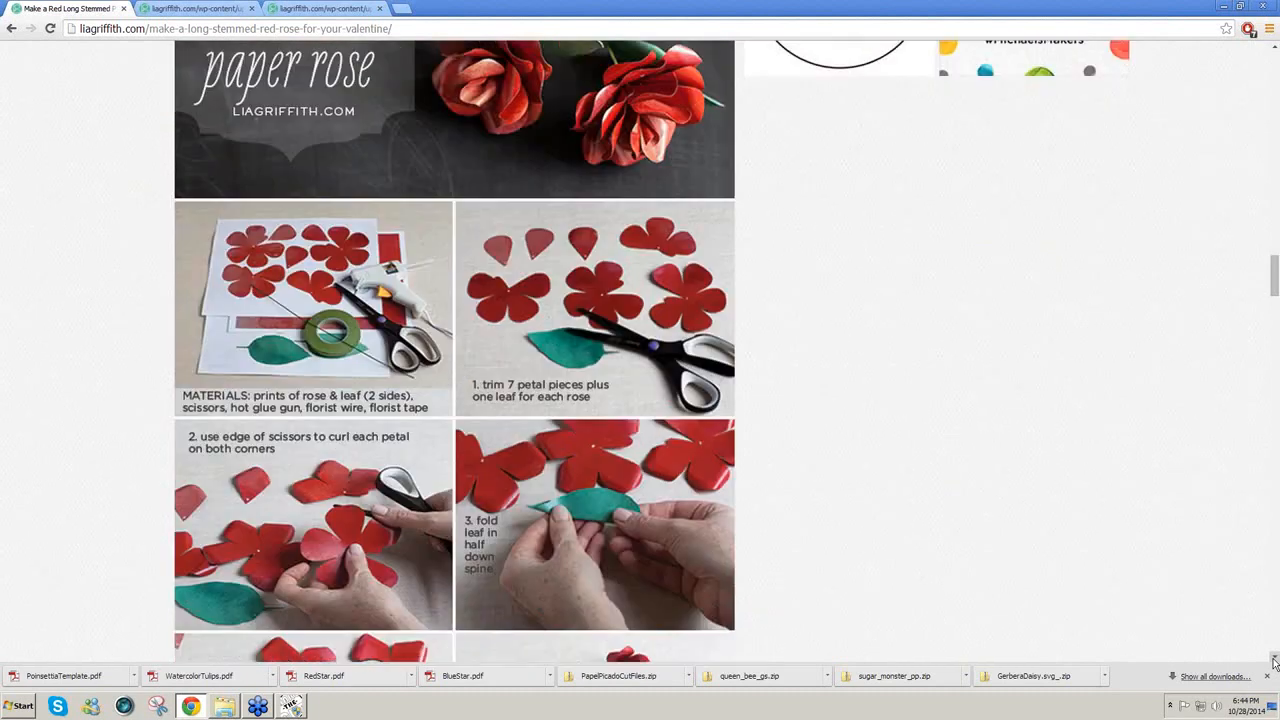
pyautogui.click(1275, 660)
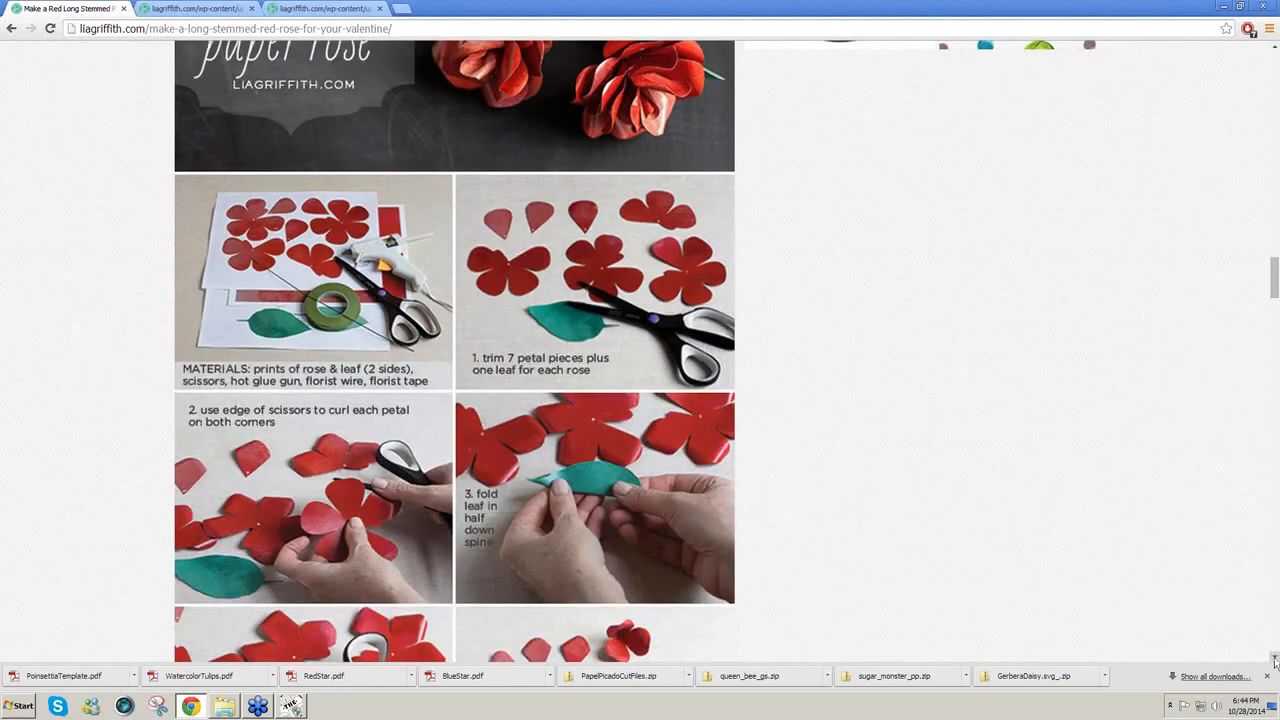
pyautogui.click(1275, 660)
pyautogui.click(1275, 660)
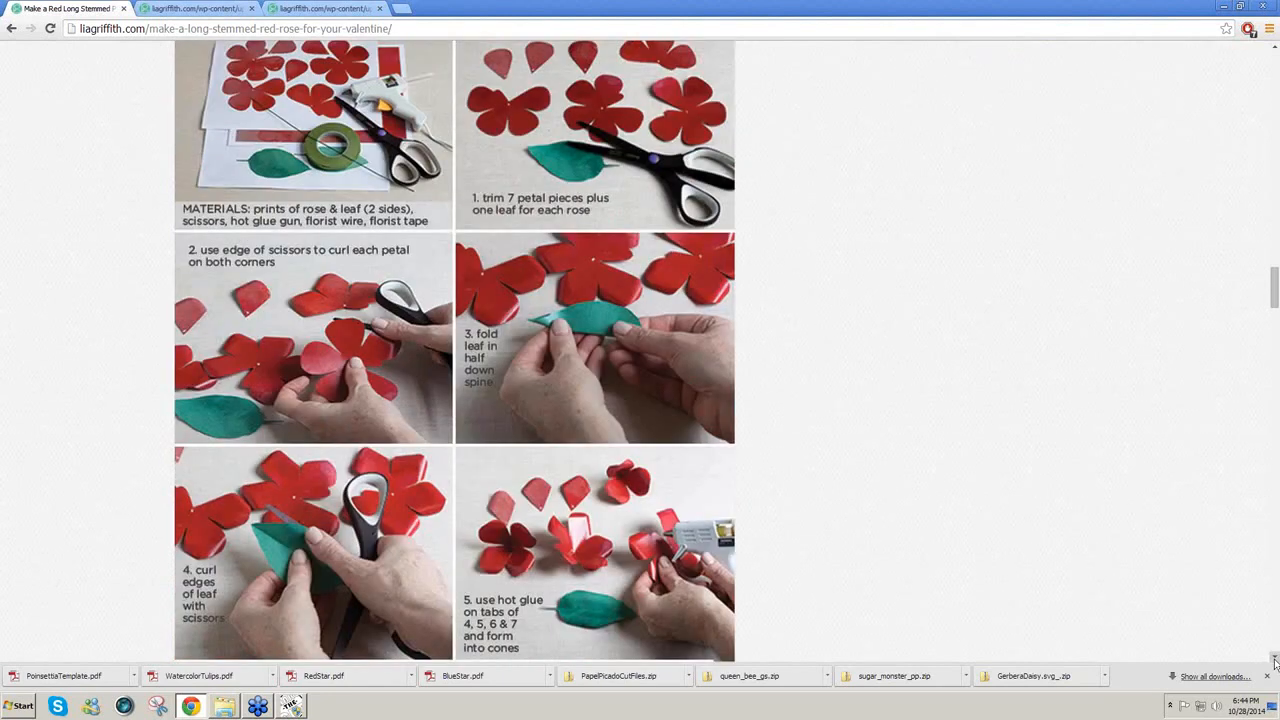
pyautogui.click(1275, 660)
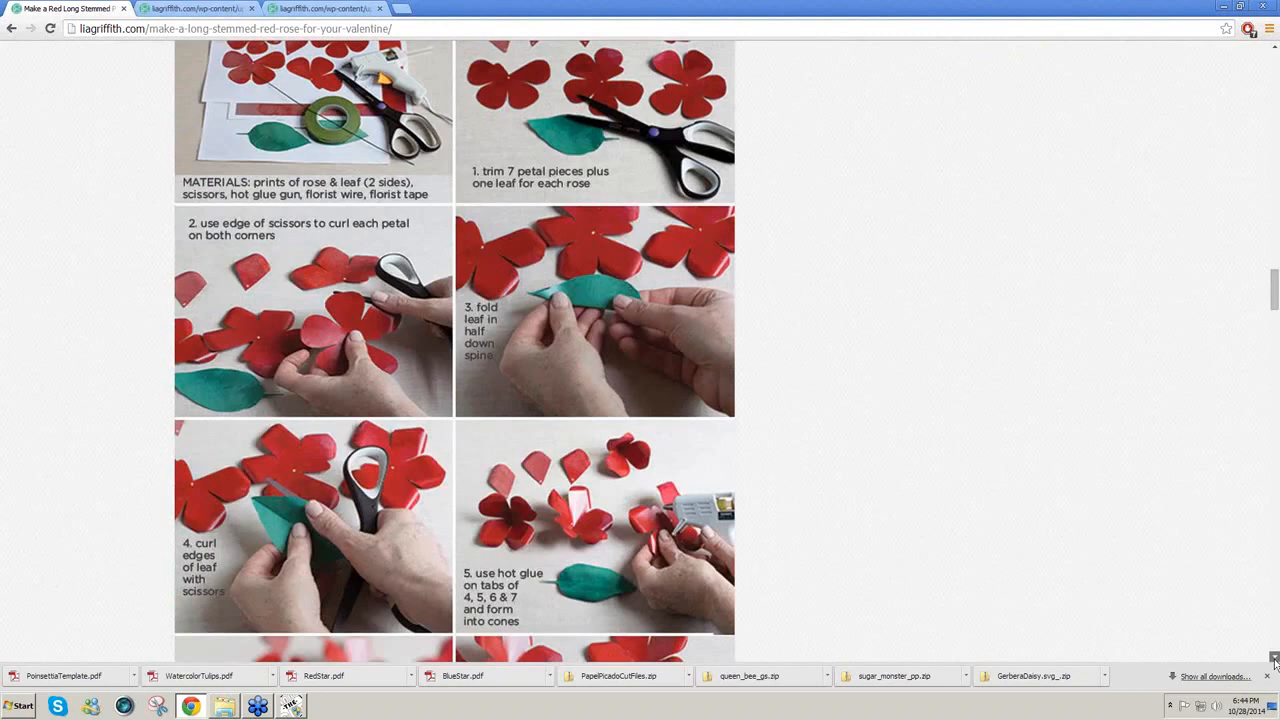
pyautogui.click(1275, 660)
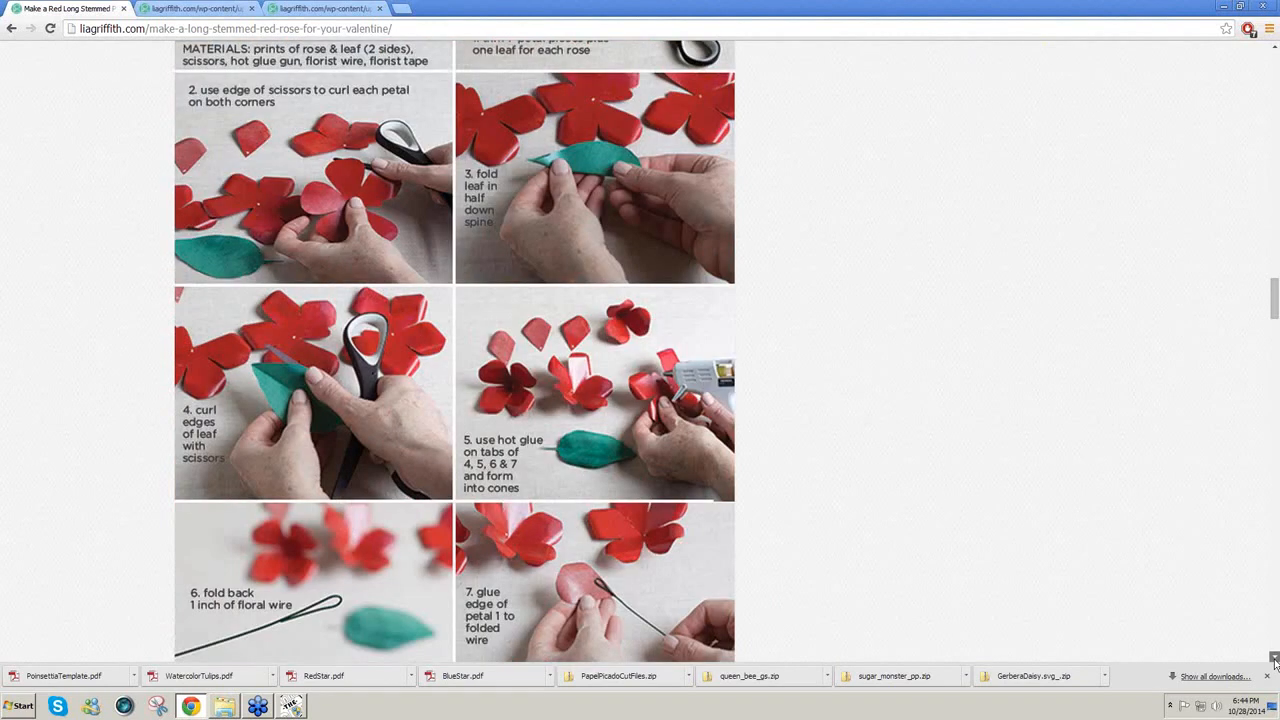
pyautogui.click(1275, 660)
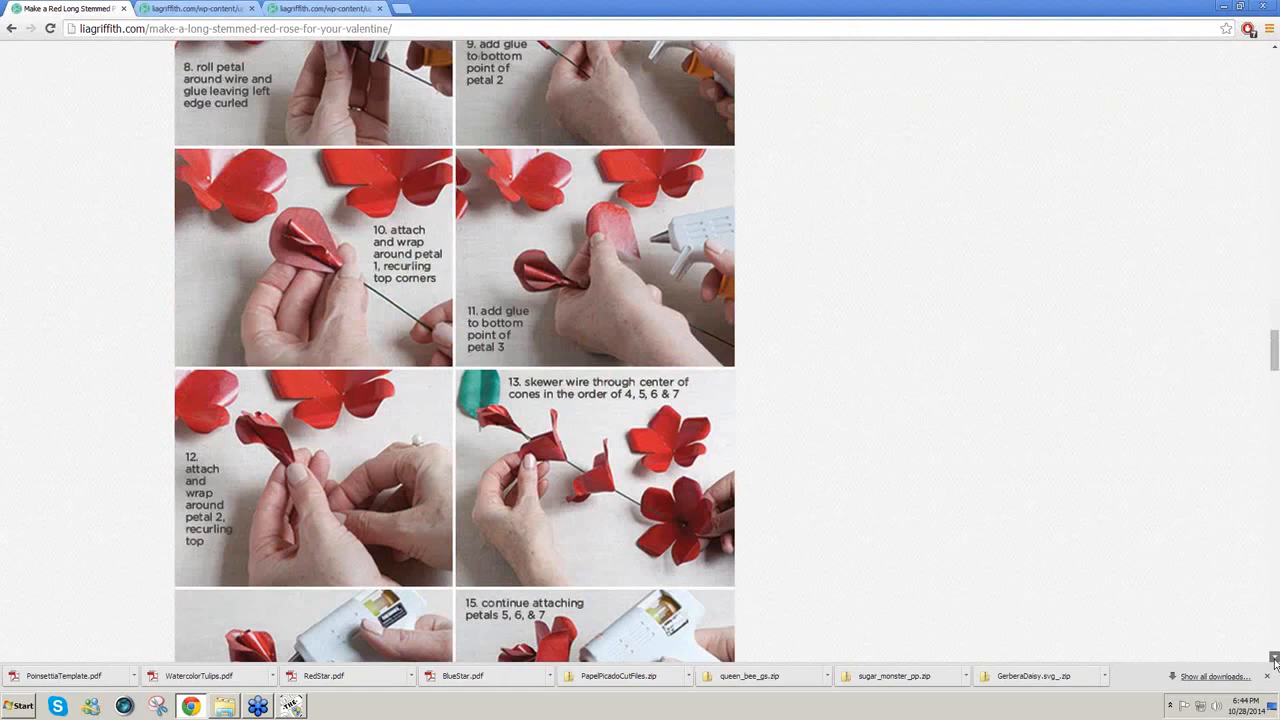
pyautogui.click(1275, 660)
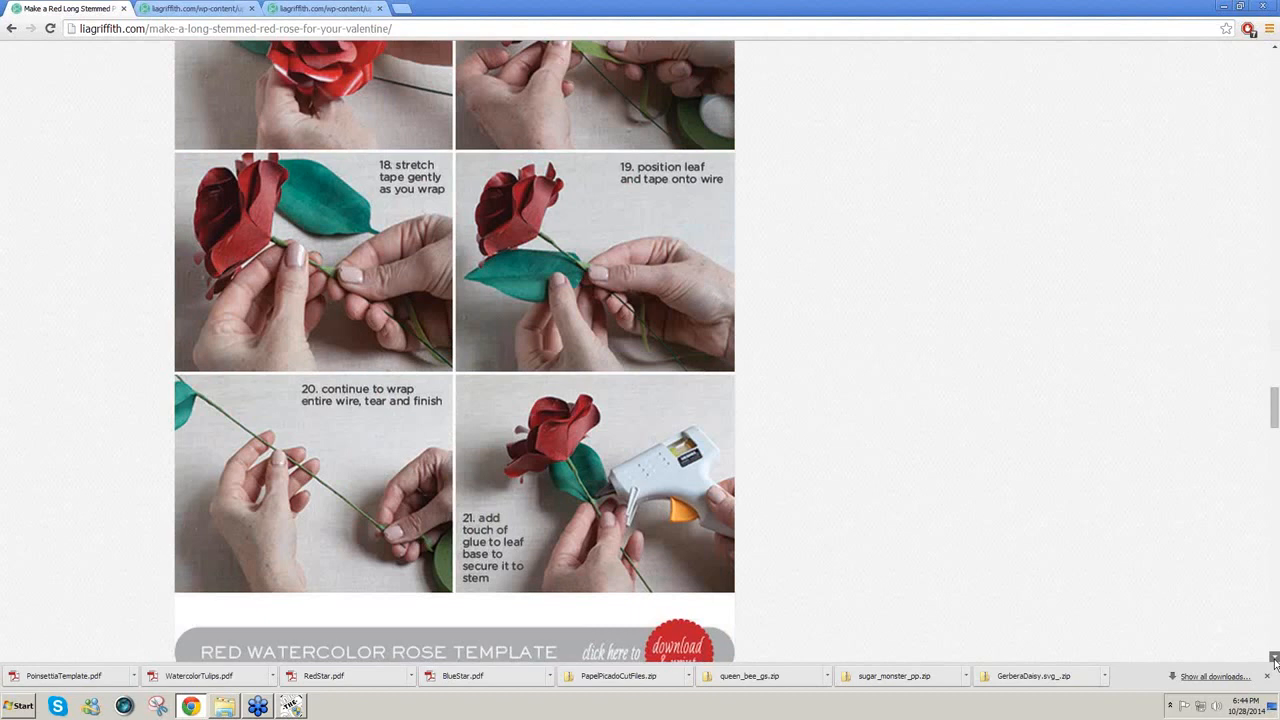
pyautogui.click(1275, 660)
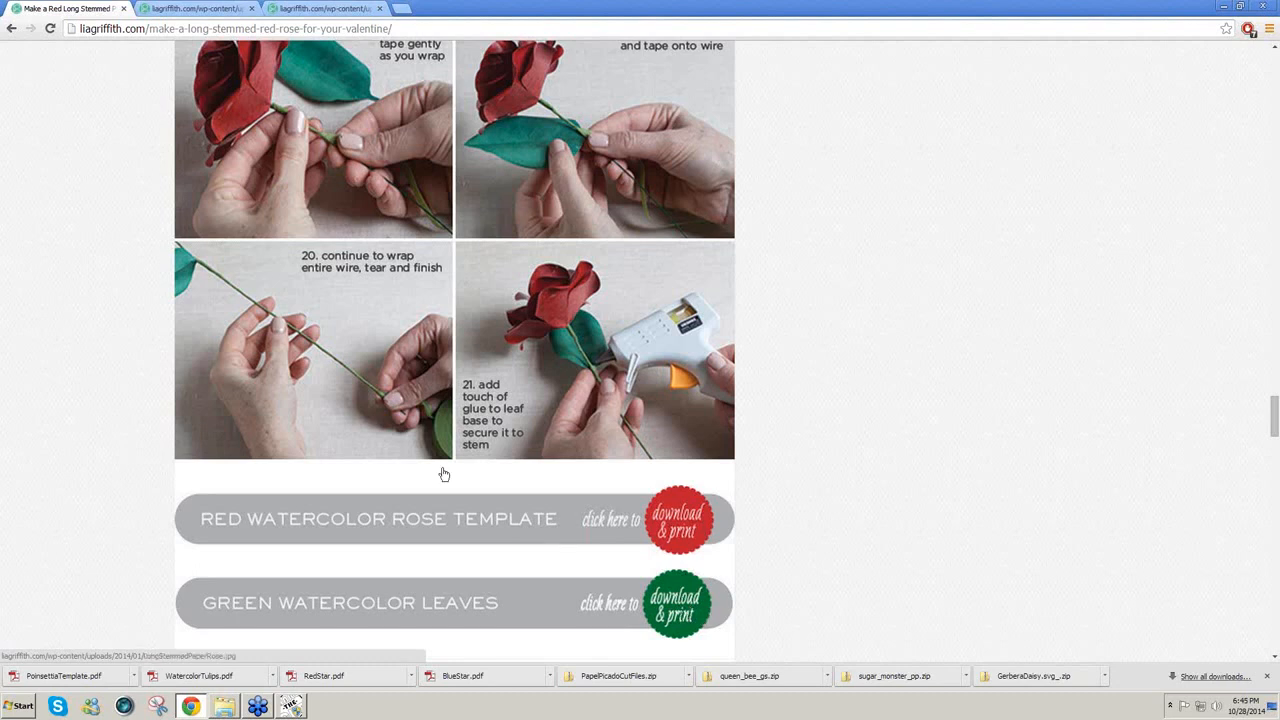
# Step: Look through the RoseLeaf.pdf template tab
pyautogui.click(206, 12)
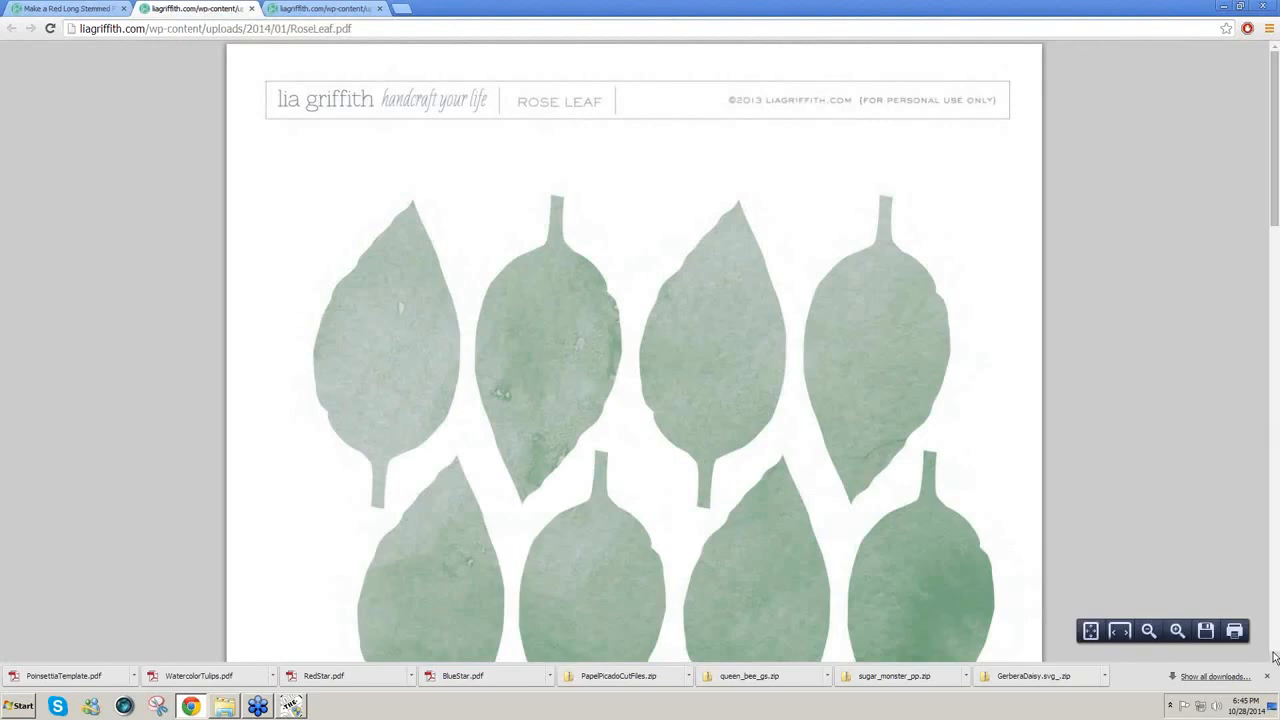
pyautogui.click(1275, 658)
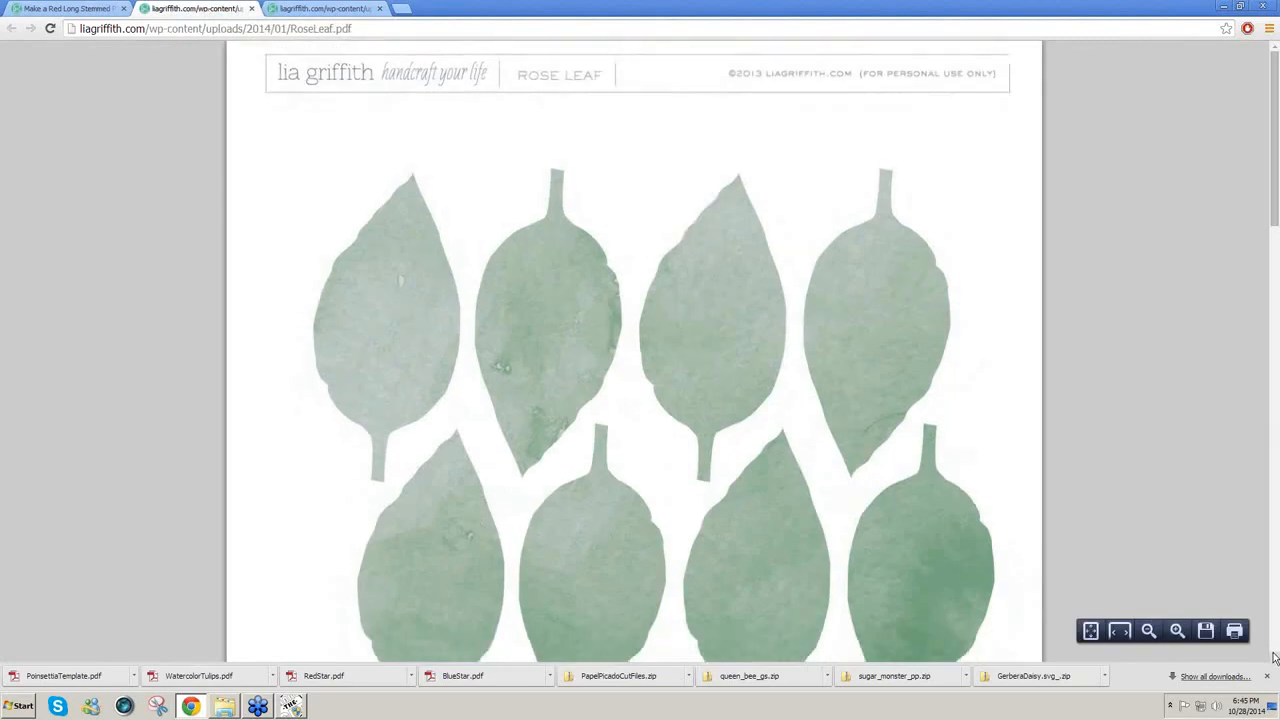
pyautogui.click(1275, 658)
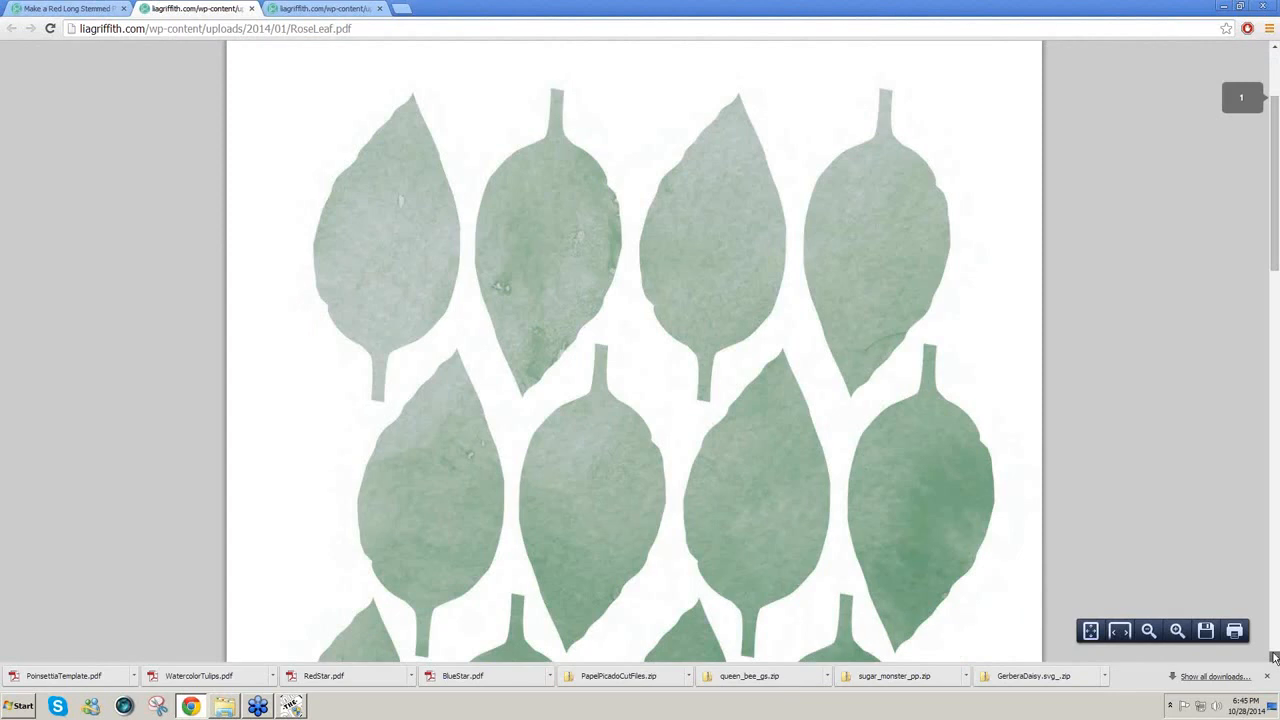
pyautogui.click(1275, 658)
# Step: Page through the RedPaperRose.pdf petal template, shapes 1–7 and the watercolor texture
pyautogui.click(310, 10)
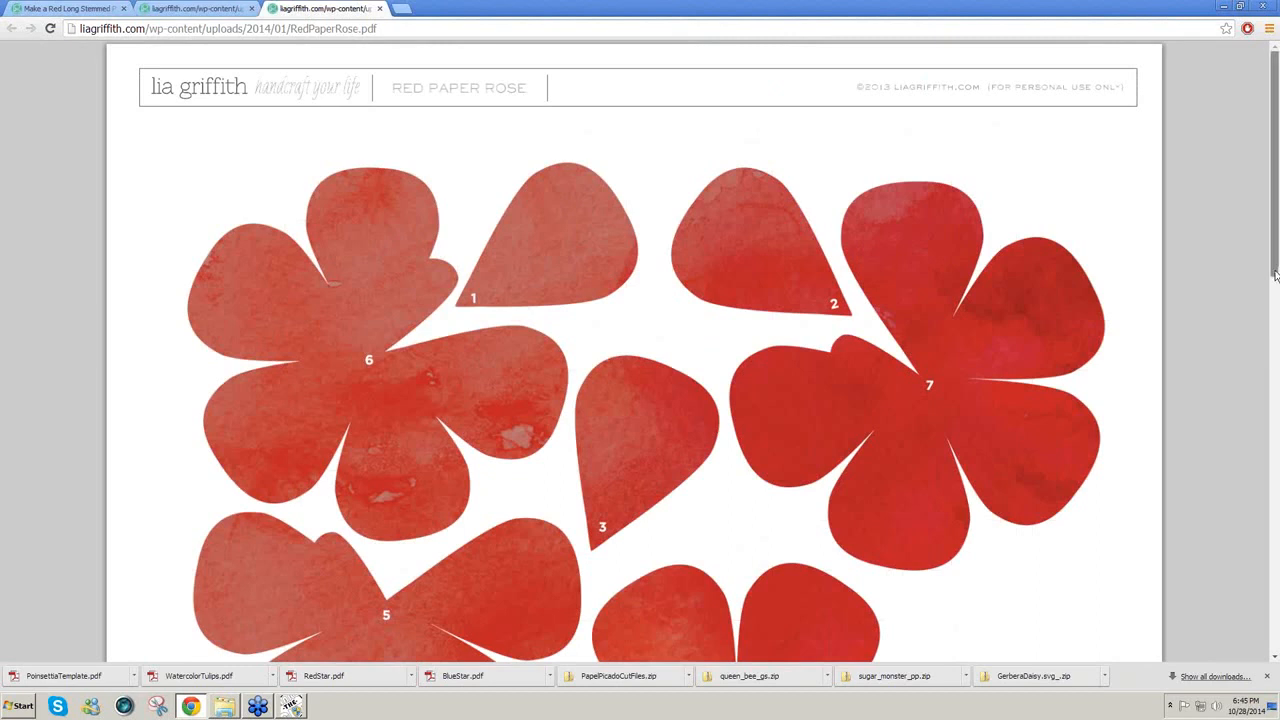
pyautogui.moveTo(1275, 275); pyautogui.dragTo(1275, 520)
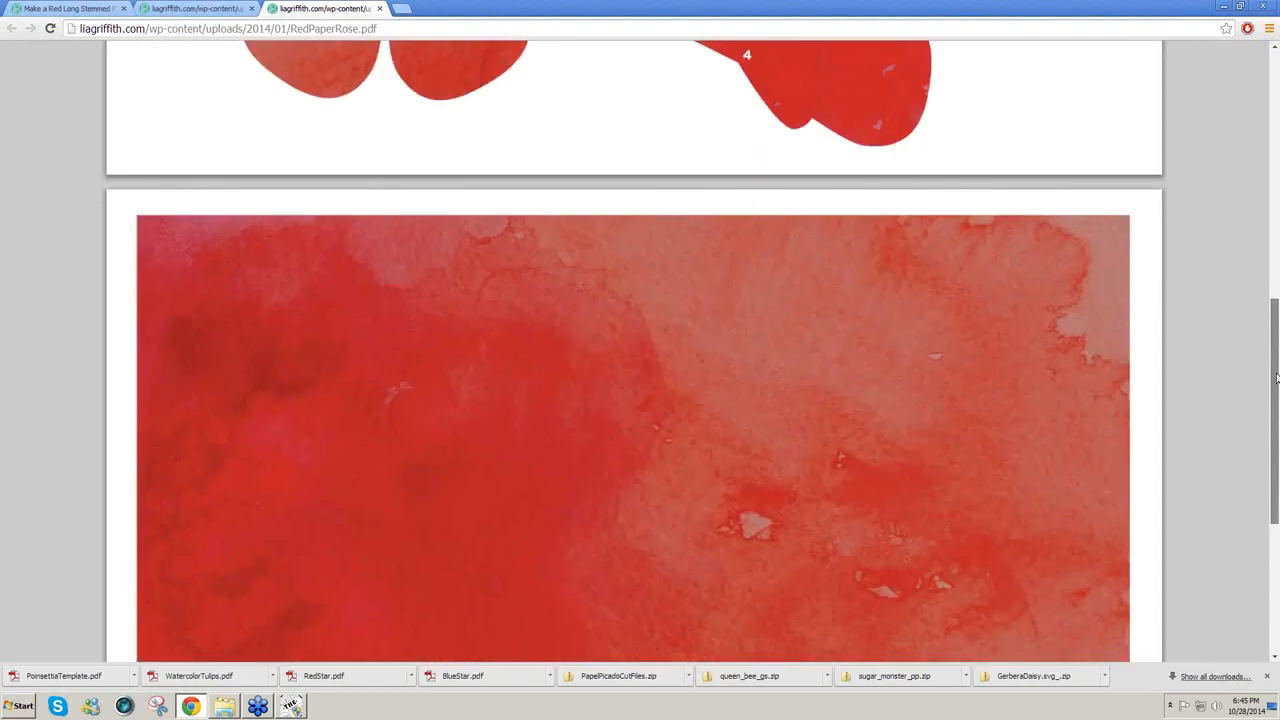
pyautogui.moveTo(1276, 378); pyautogui.dragTo(1276, 83)
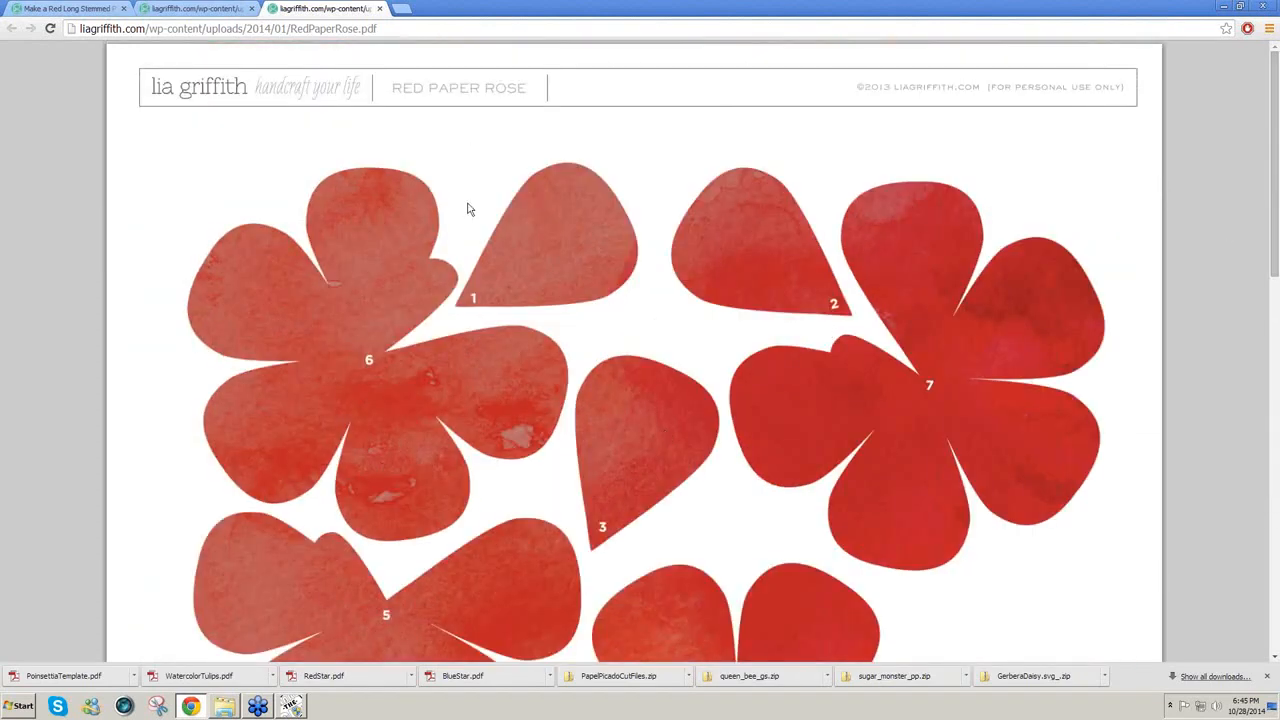
# Step: Save the rose PDF as RedPaperRose.pdf in the 3DFlowers folder, then bring up Make The Cut
pyautogui.rightClick(562, 217)
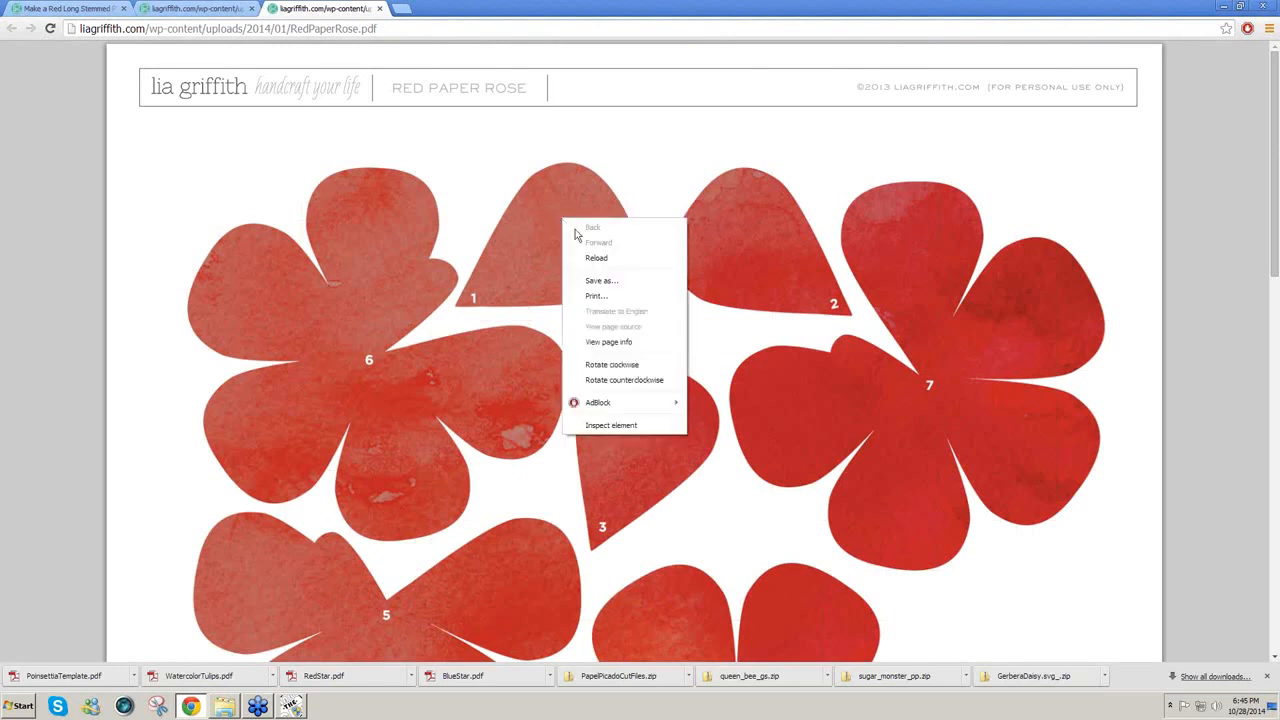
pyautogui.click(594, 282)
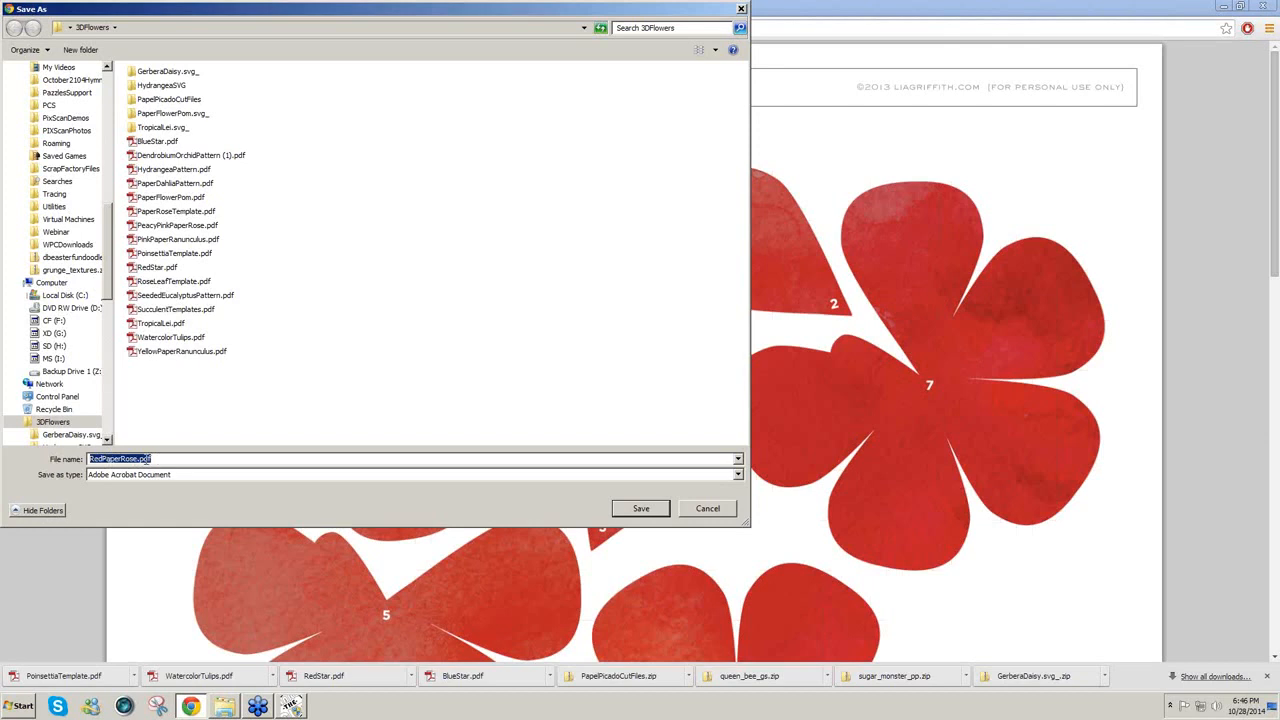
pyautogui.click(644, 512)
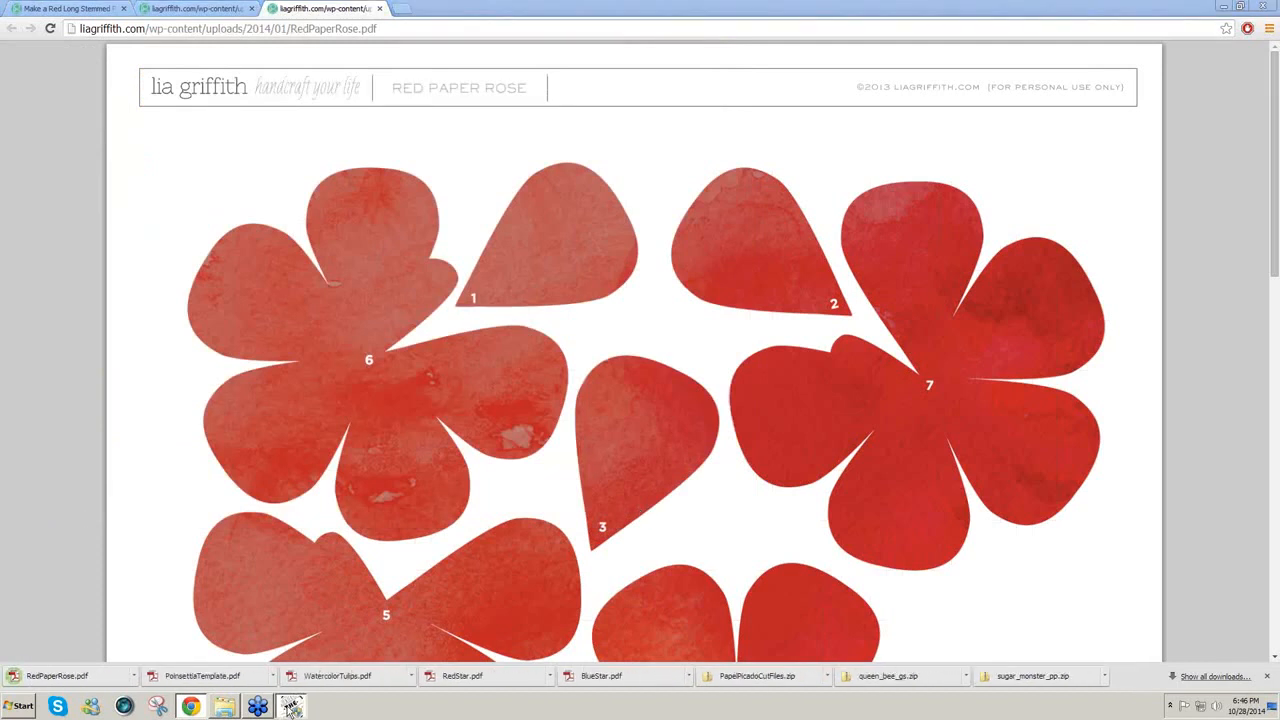
pyautogui.click(290, 707)
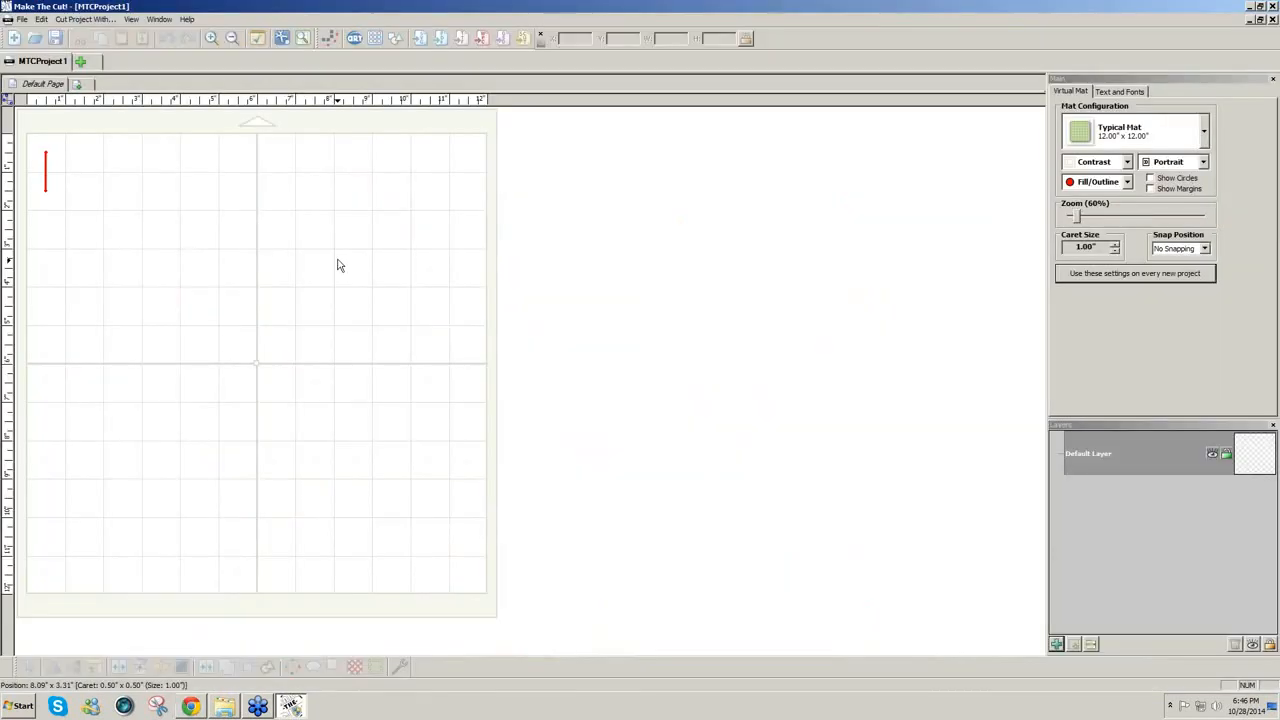
# Step: Start an Import PDF/EPS/PS/AI and select RedPaperRose.pdf in the 3DFlowers folder
pyautogui.click(443, 45)
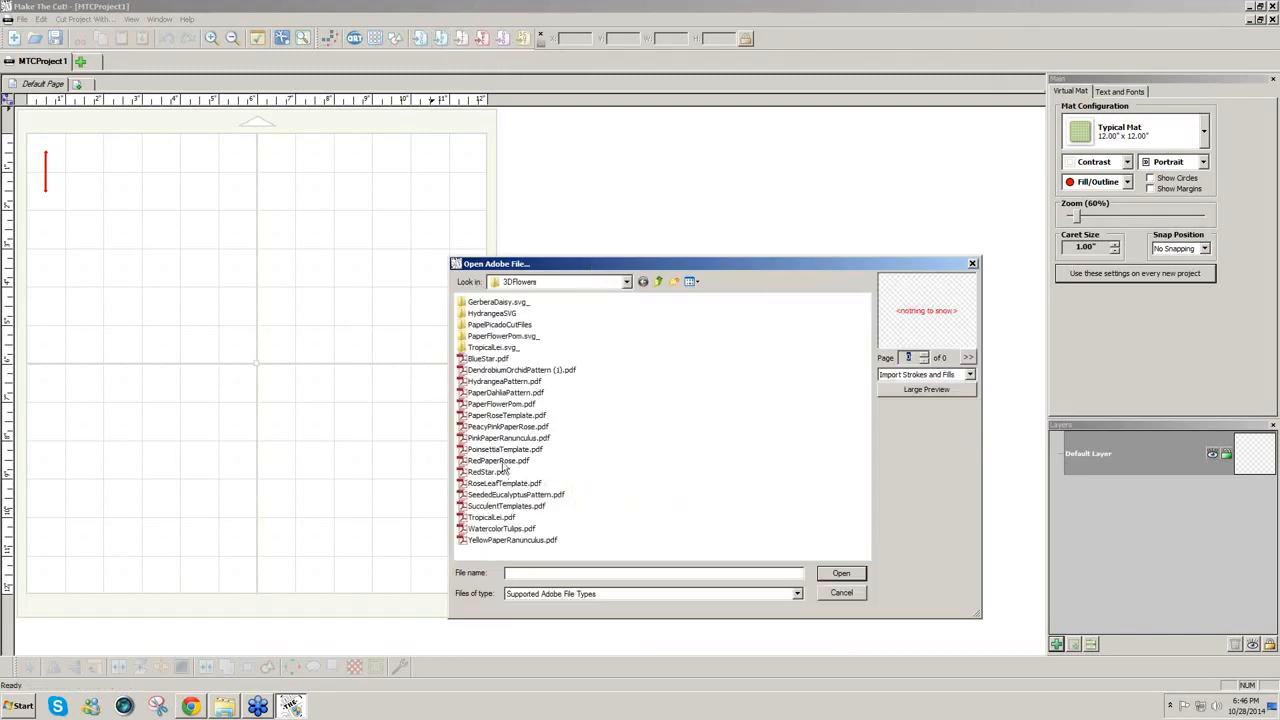
pyautogui.click(504, 462)
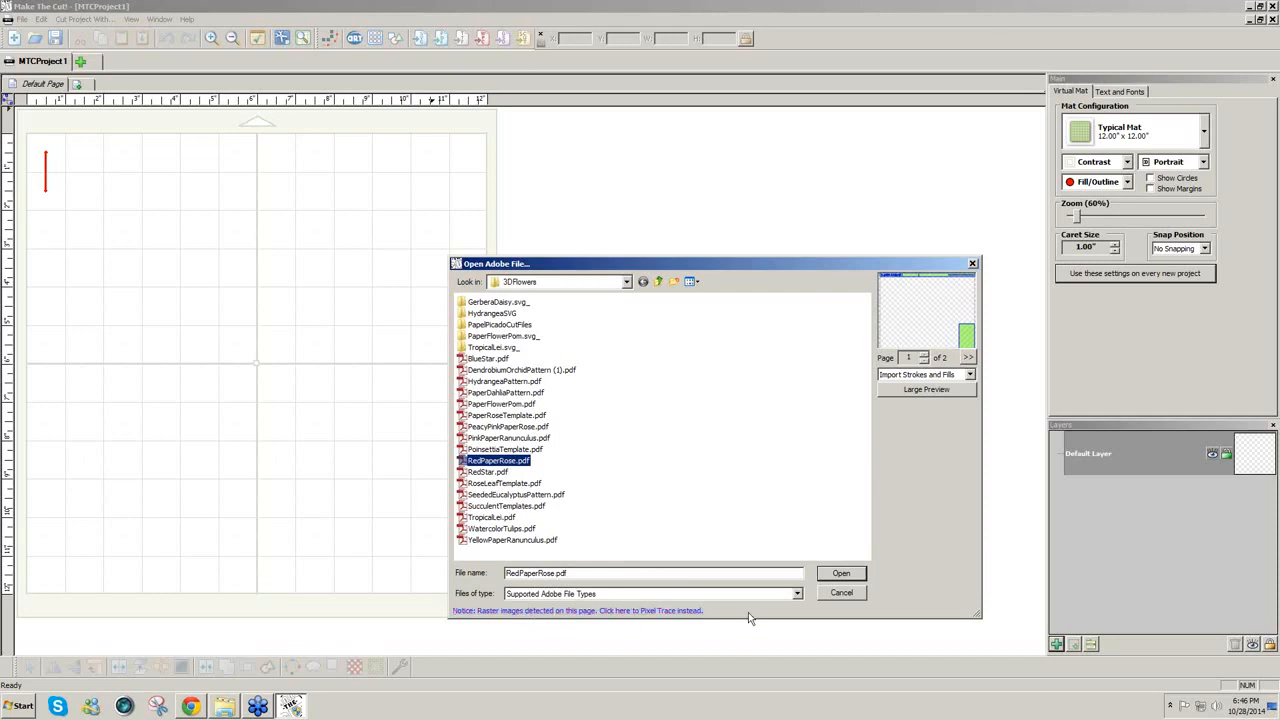
# Step: Pixel-trace page 1 with inner shapes removed and the threshold raised to 128
pyautogui.click(686, 611)
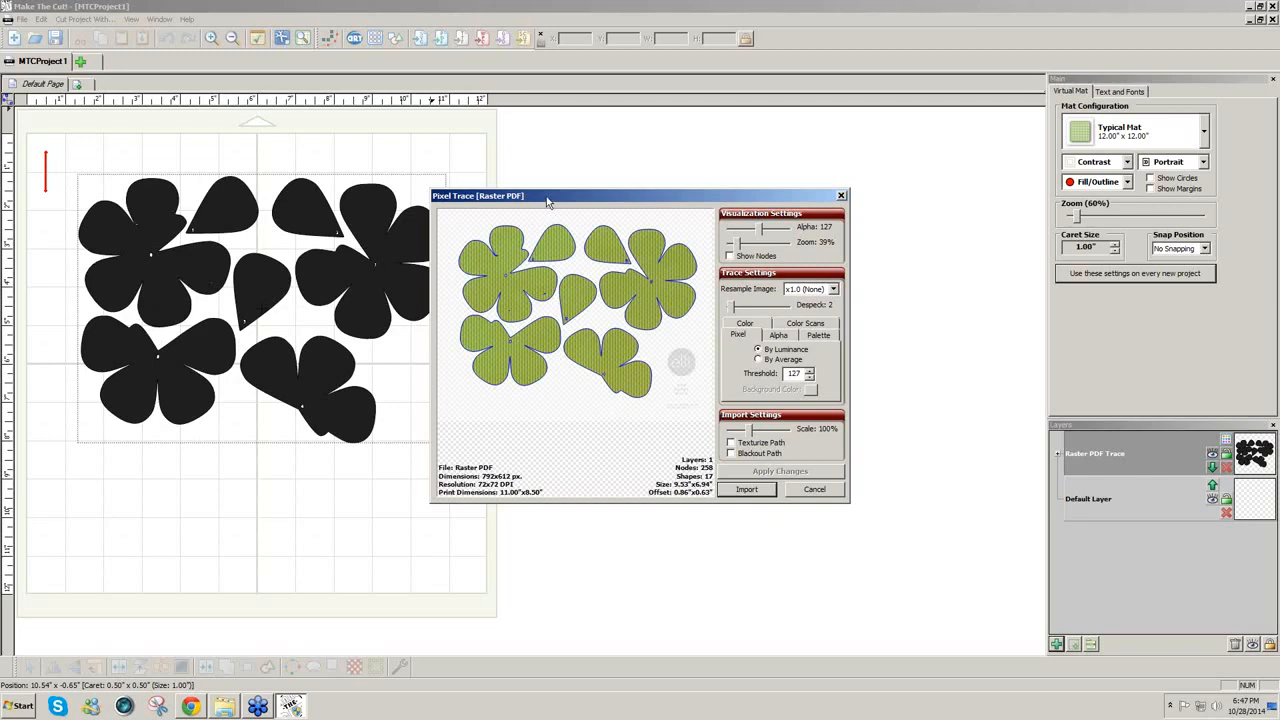
pyautogui.moveTo(548, 205)
pyautogui.mouseDown()
pyautogui.moveTo(588, 191)
pyautogui.moveTo(581, 182)
pyautogui.mouseUp()
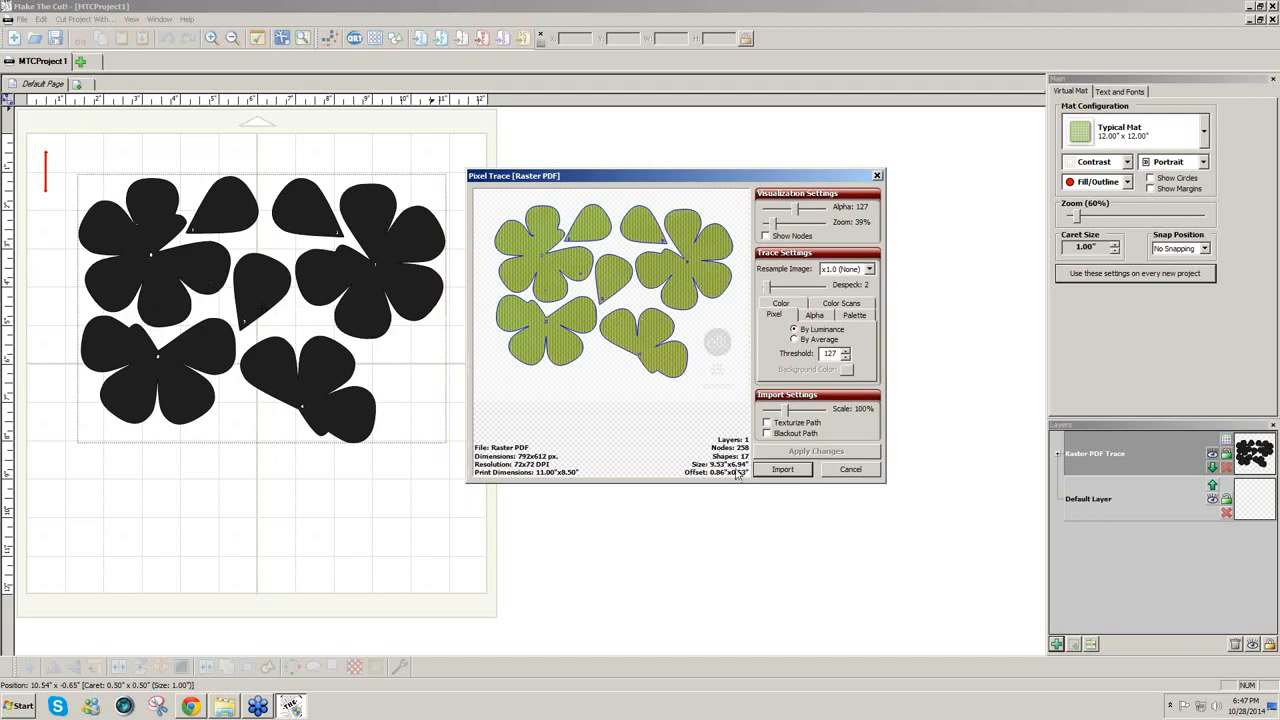
pyautogui.click(767, 434)
pyautogui.click(797, 453)
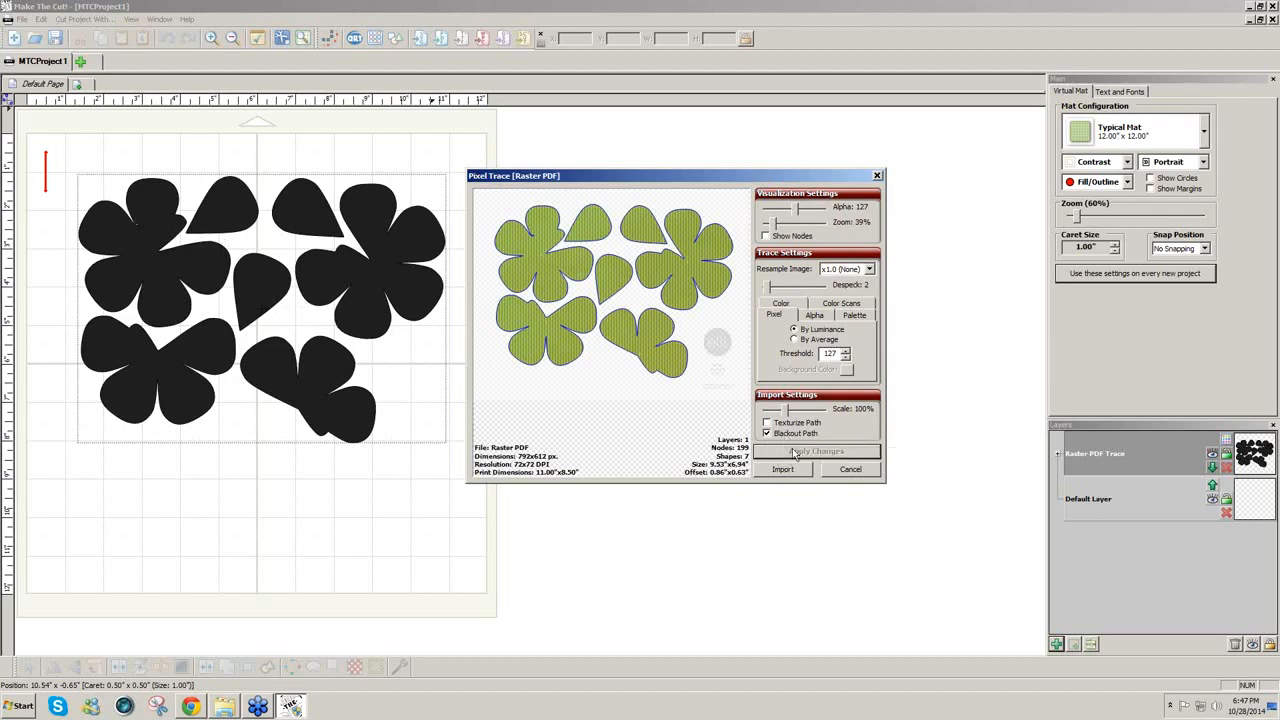
pyautogui.click(845, 350)
pyautogui.click(802, 456)
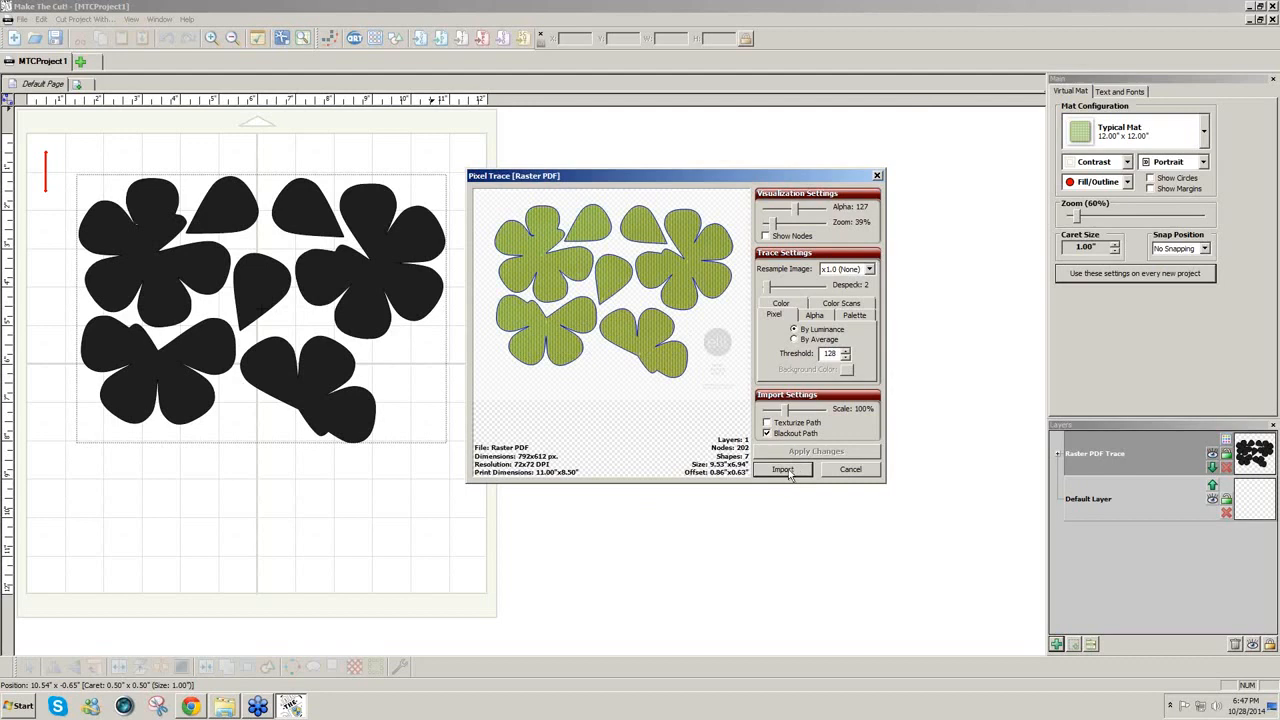
# Step: Import the traced rose petals onto a new Raster PDF Trace layer
pyautogui.click(784, 470)
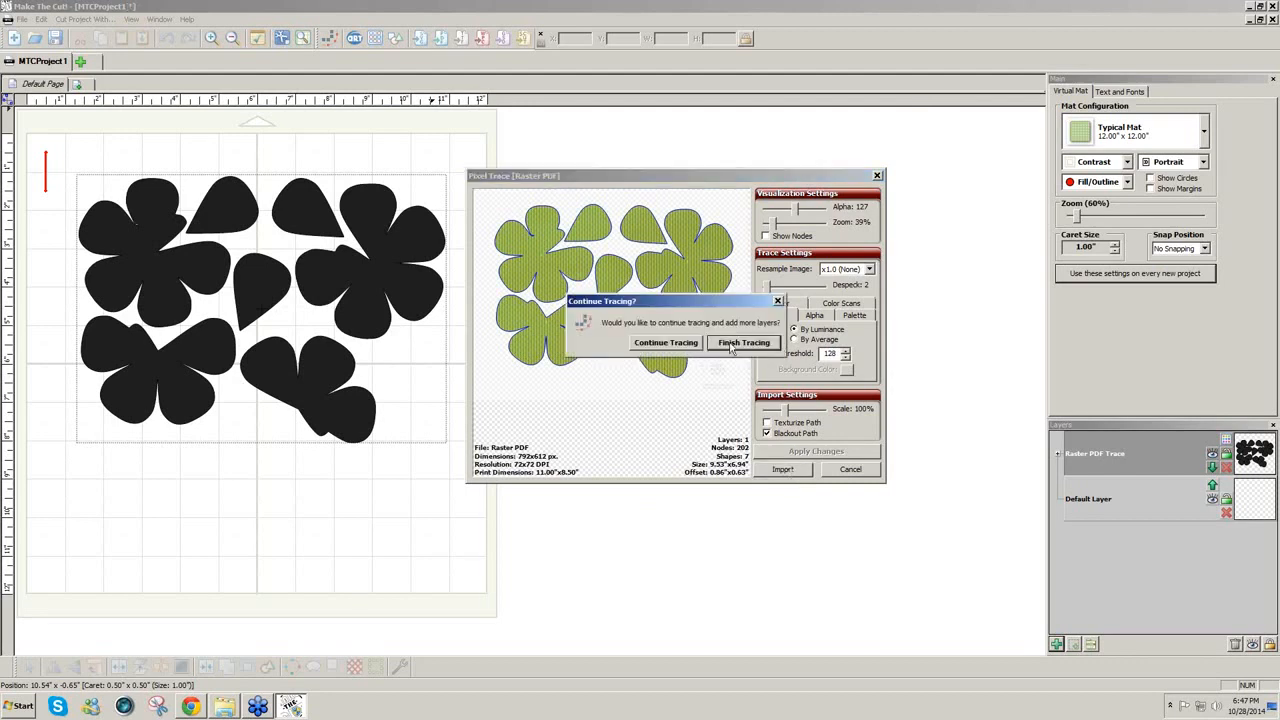
pyautogui.click(742, 343)
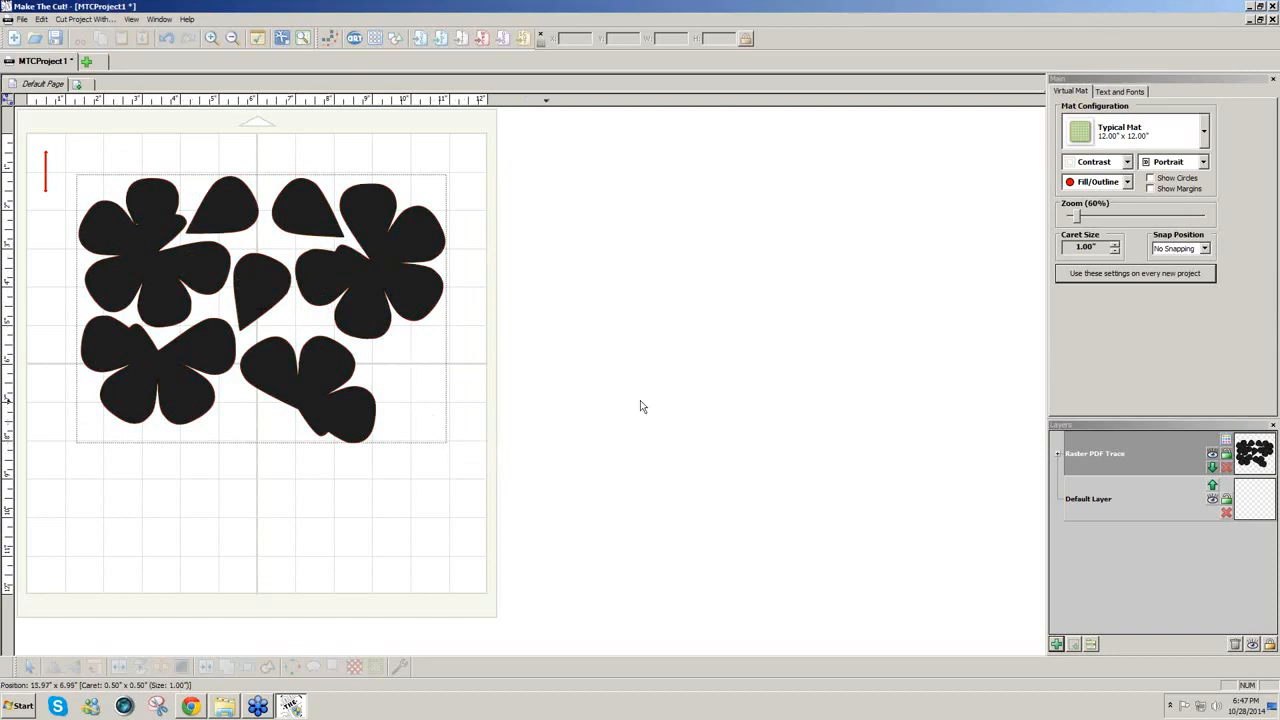
pyautogui.click(1227, 442)
# Step: Fill the traced petals pale pink, then open RedPaperRose.pdf page 2 for pixel tracing
pyautogui.click(1227, 442)
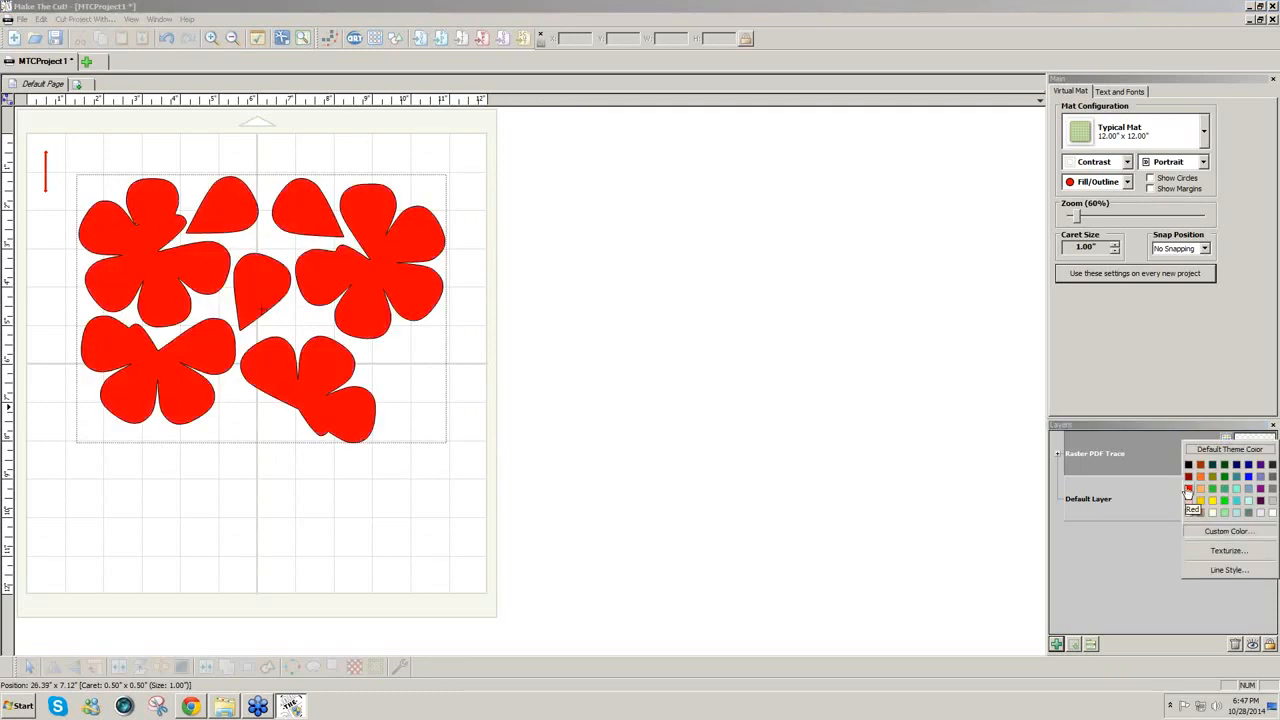
pyautogui.click(1189, 514)
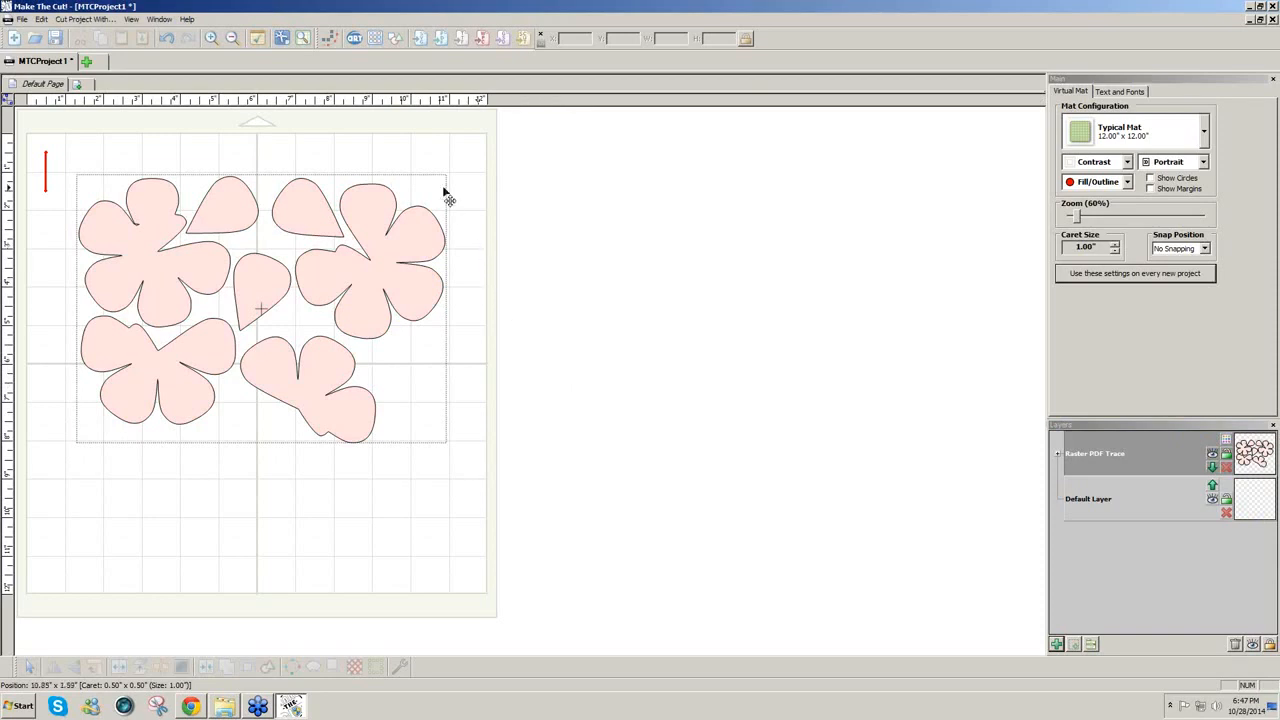
pyautogui.click(444, 45)
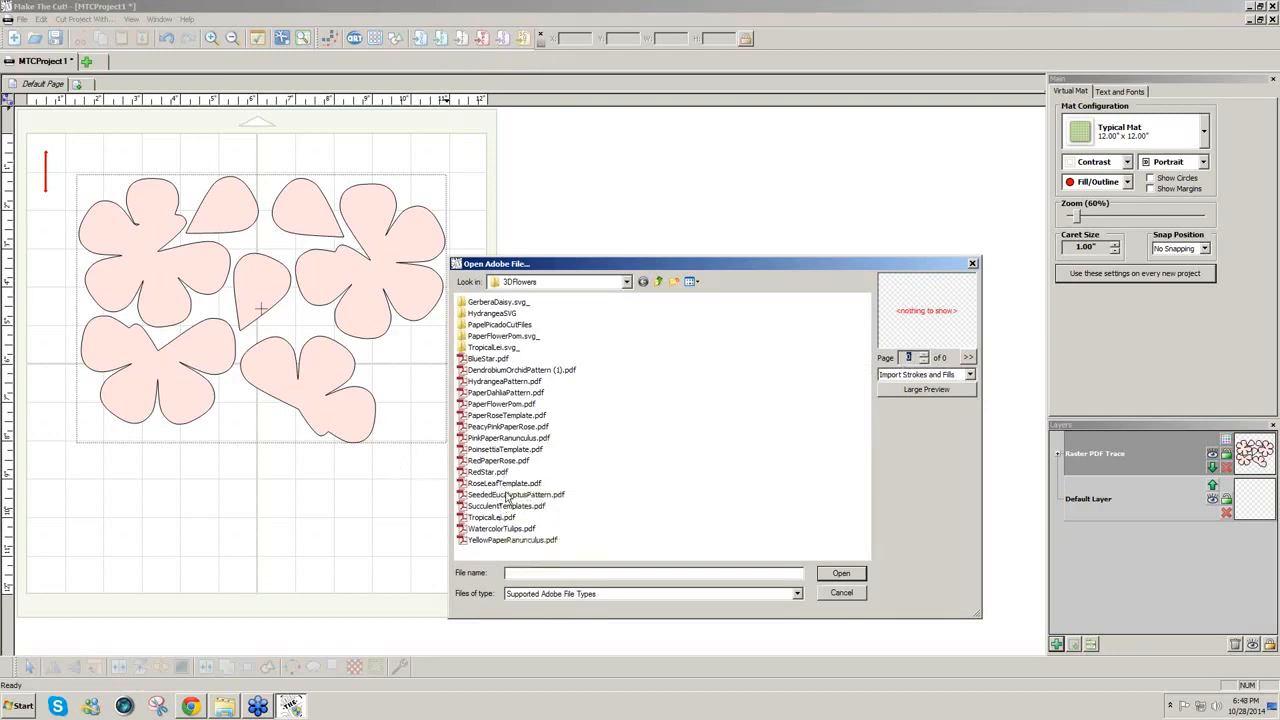
pyautogui.click(510, 462)
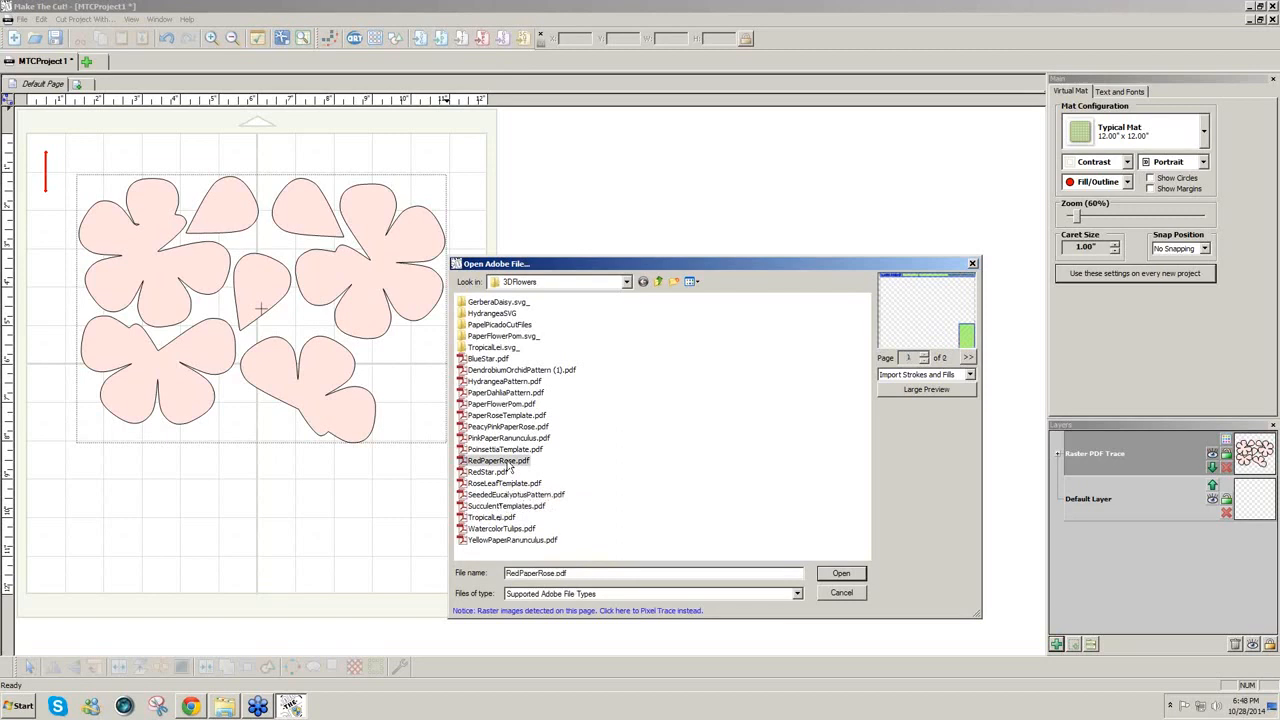
pyautogui.click(924, 355)
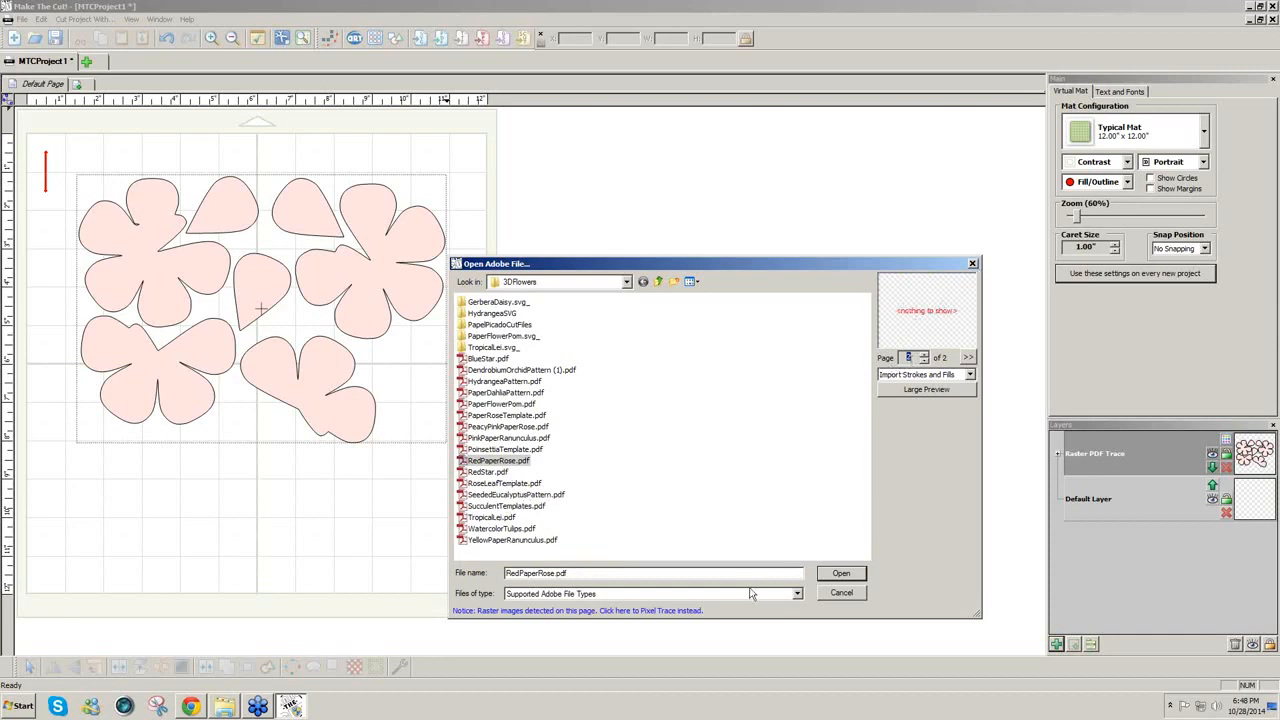
pyautogui.click(645, 611)
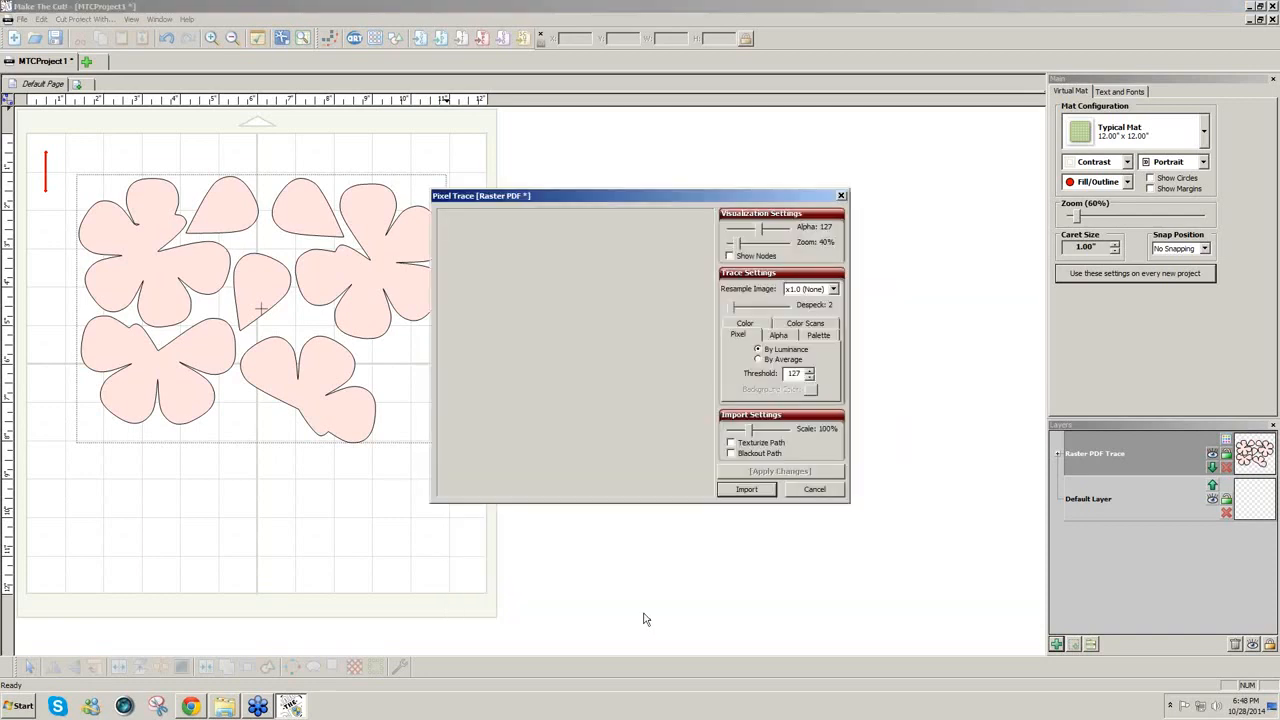
# Step: Trace page 2 as a texturized path at threshold 255, import it, and move it right of the mat
pyautogui.click(731, 443)
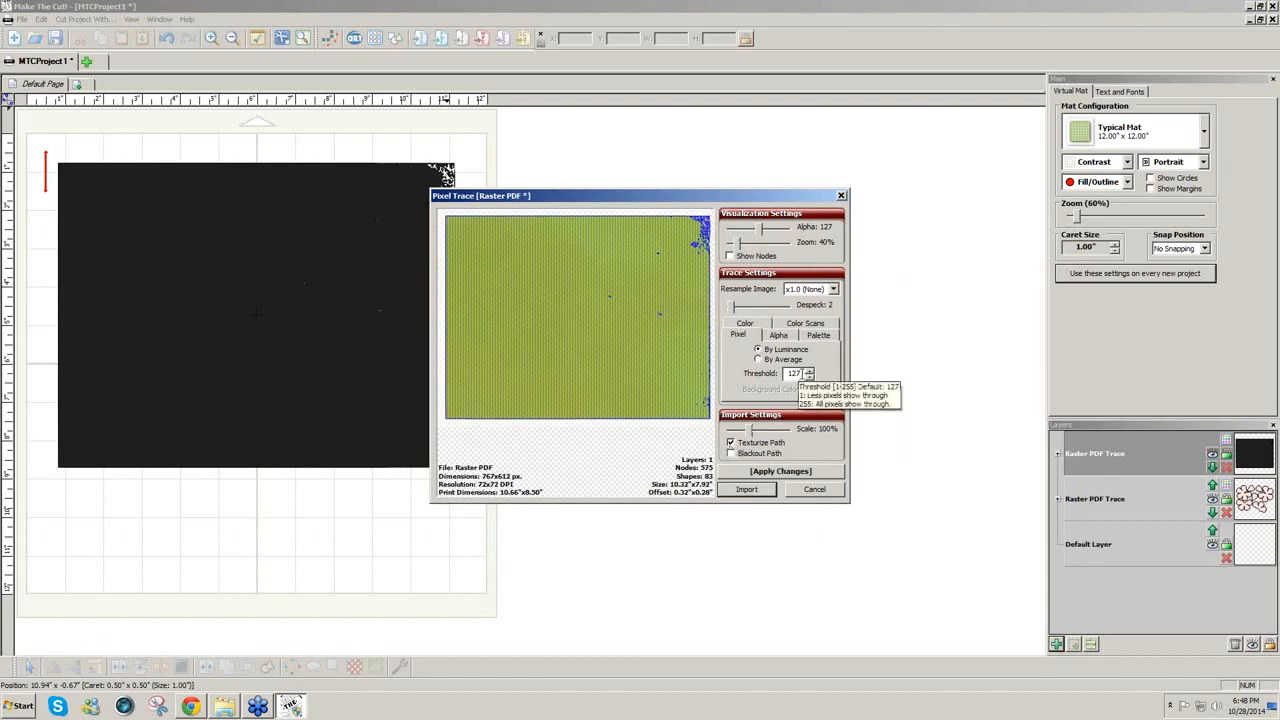
pyautogui.moveTo(801, 373); pyautogui.dragTo(752, 374)
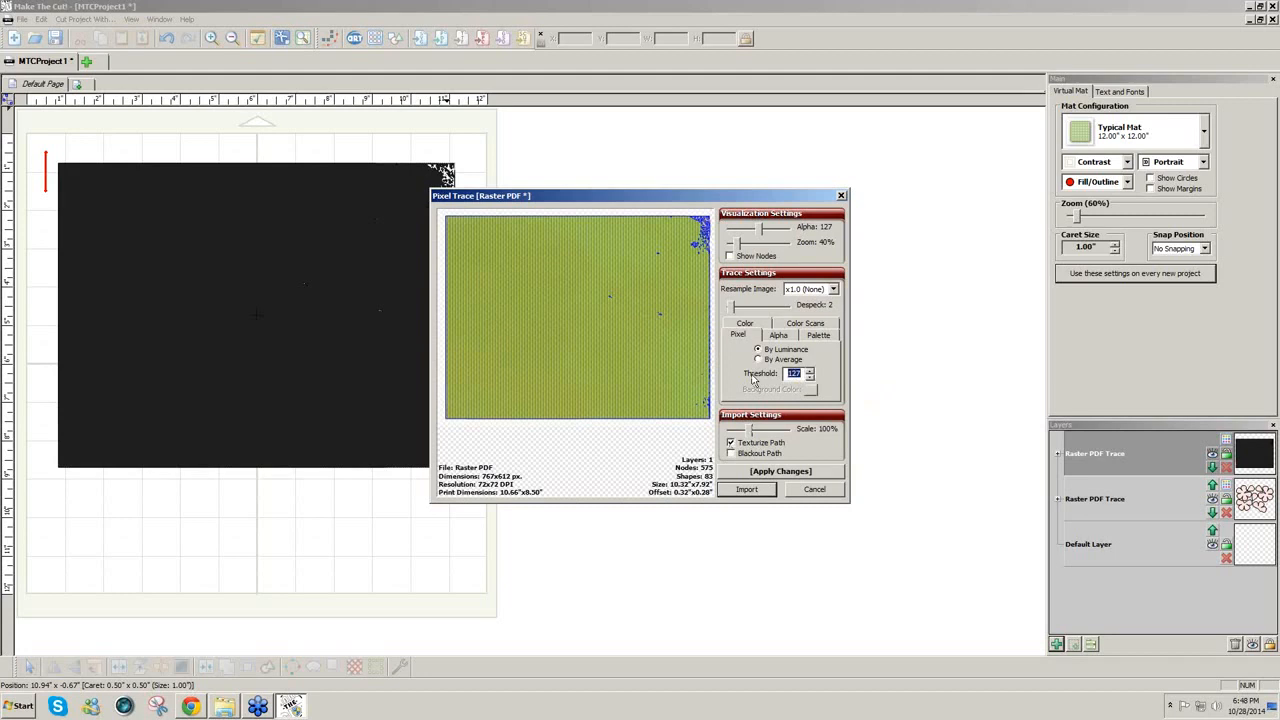
pyautogui.write('255')
pyautogui.click(764, 471)
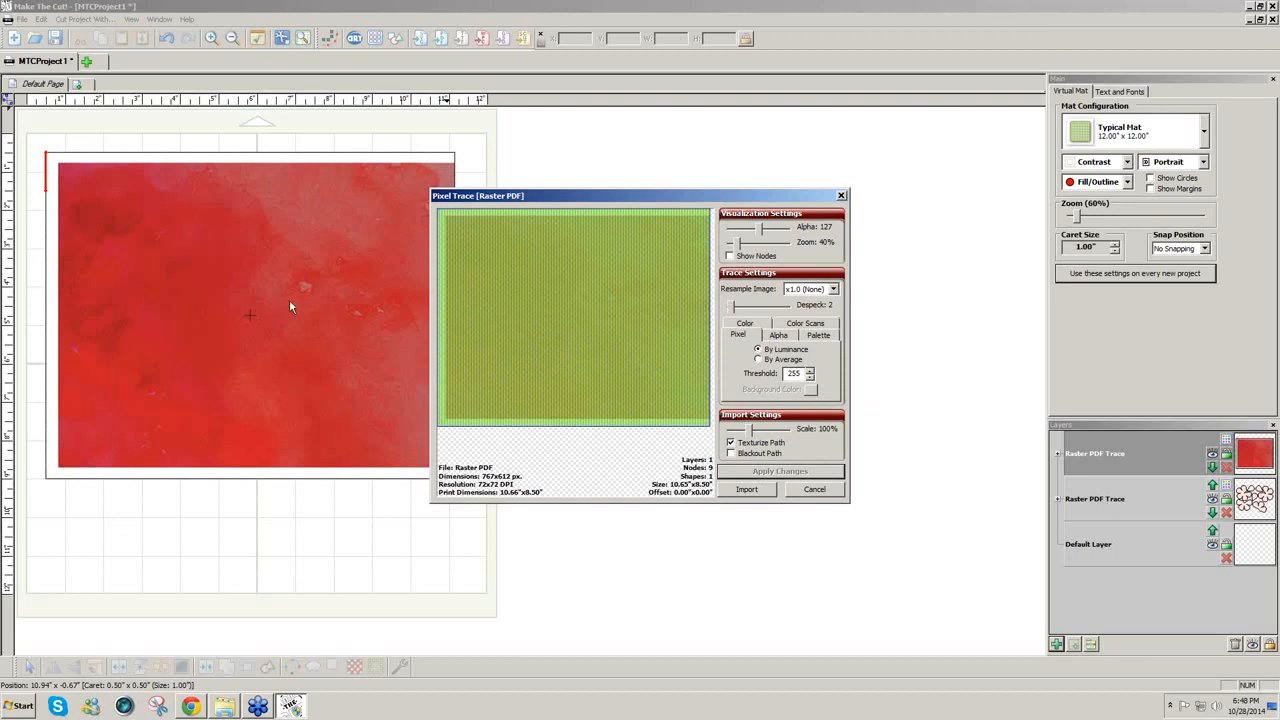
pyautogui.click(750, 490)
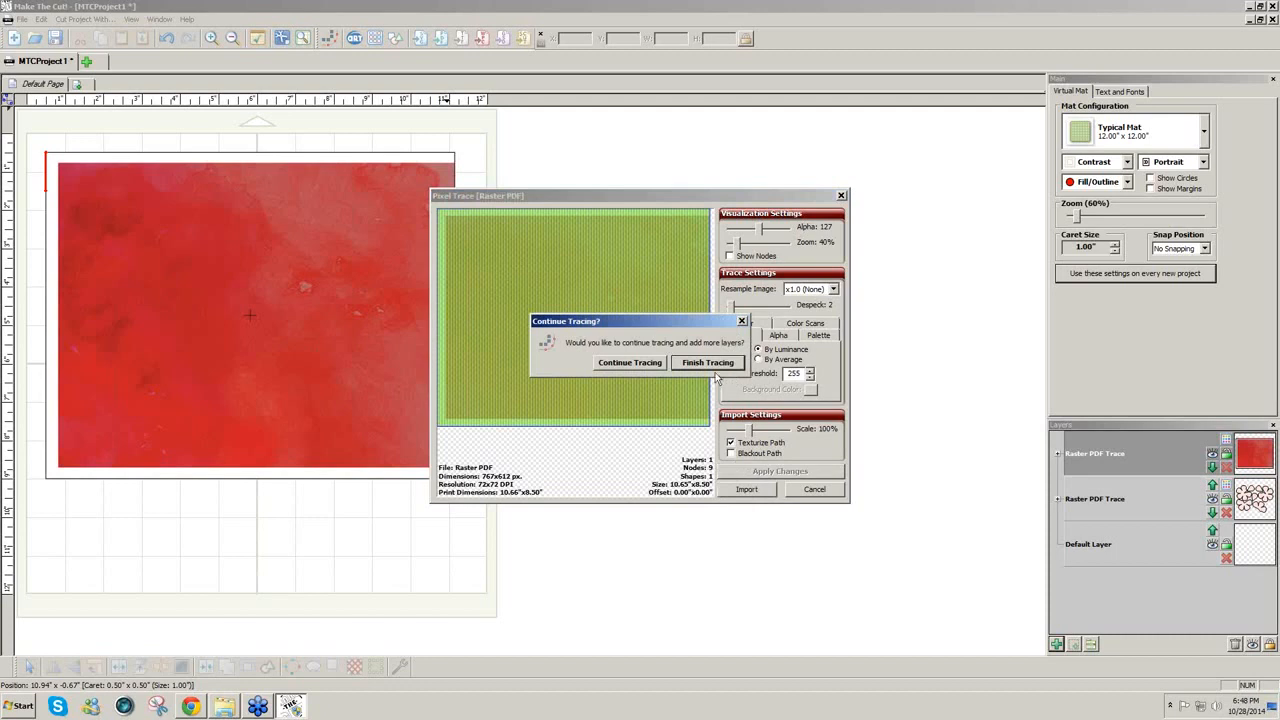
pyautogui.click(700, 366)
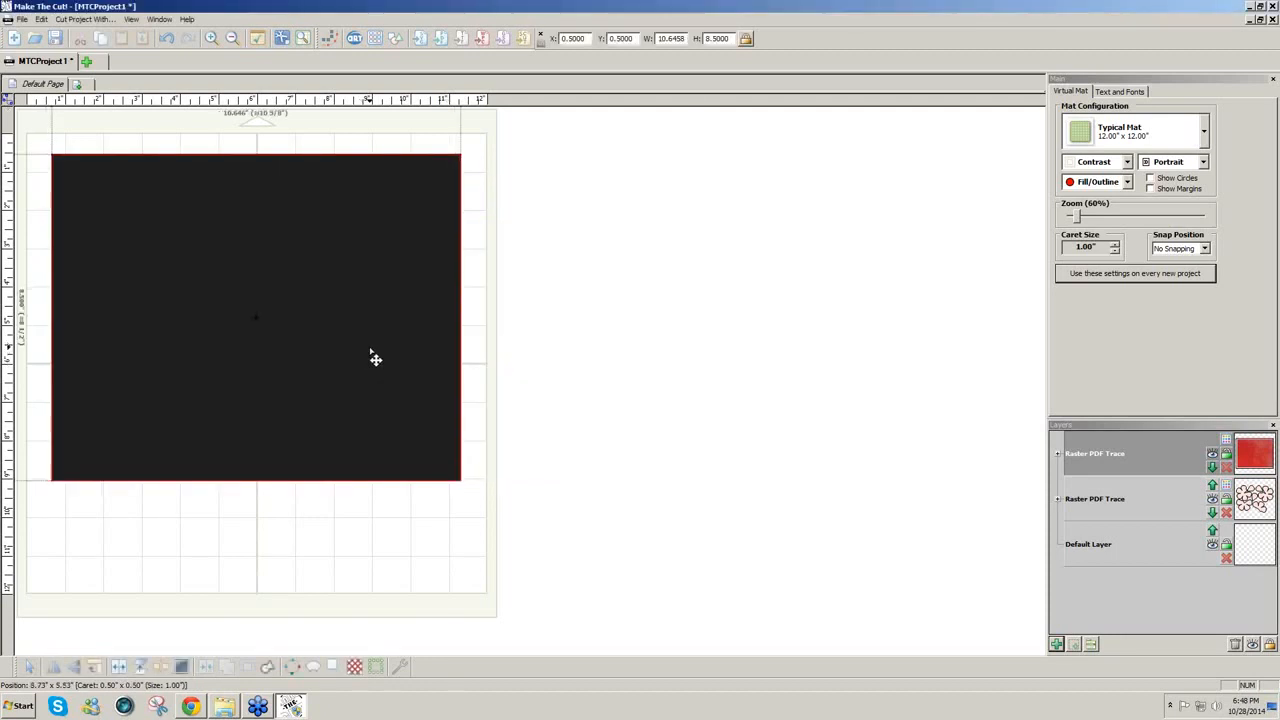
pyautogui.moveTo(375, 358); pyautogui.dragTo(794, 356)
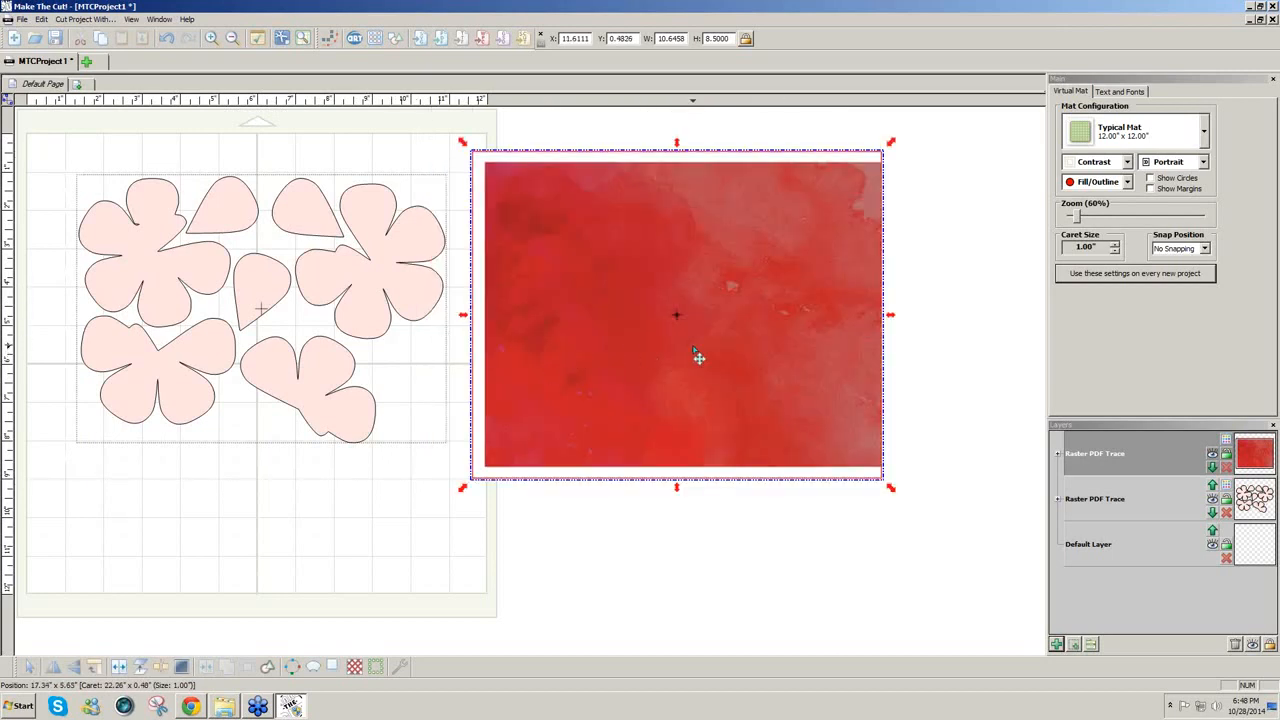
# Step: Move the red watercolour image back onto the mat and check its print preview
pyautogui.moveTo(698, 357); pyautogui.dragTo(278, 347)
pyautogui.click(22, 19)
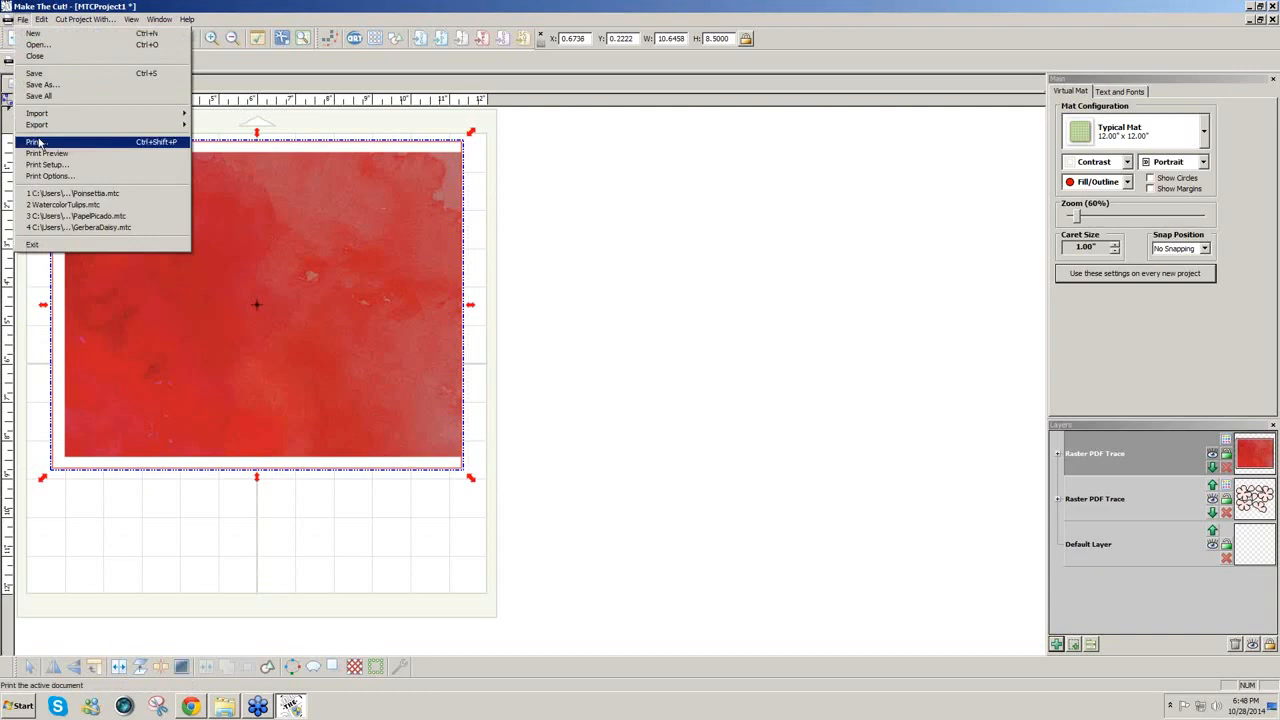
pyautogui.click(42, 154)
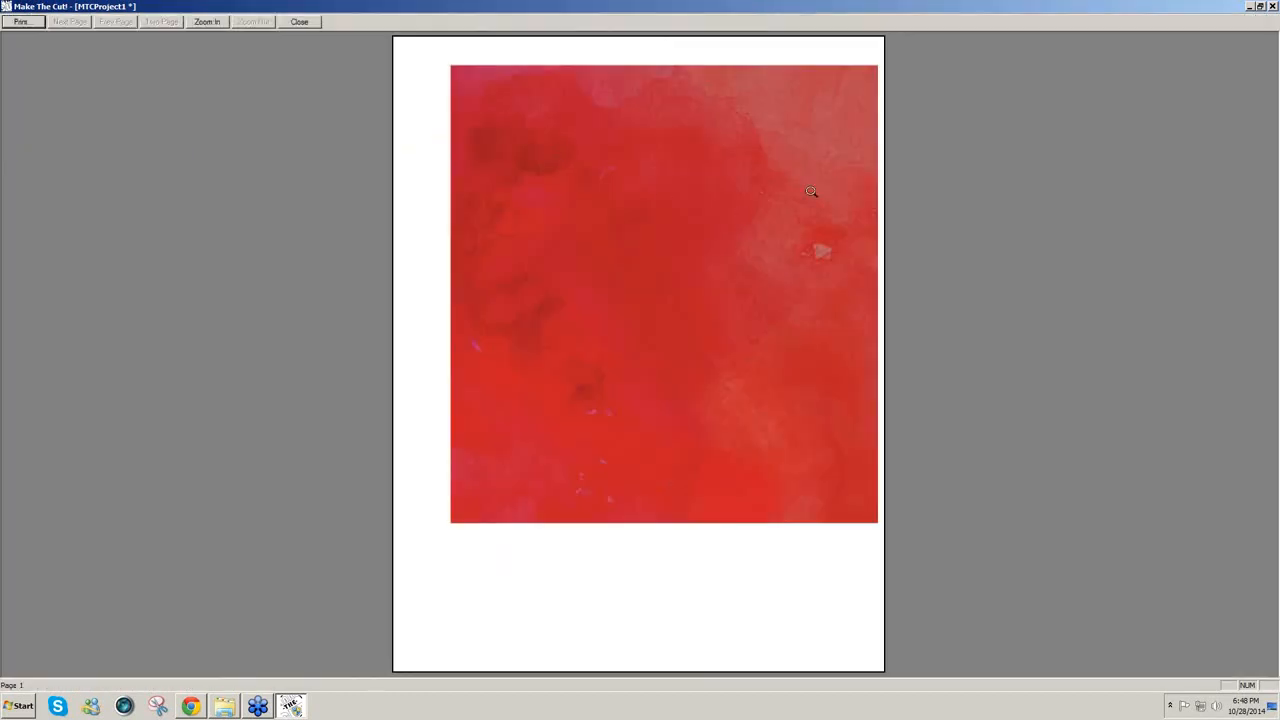
pyautogui.click(301, 22)
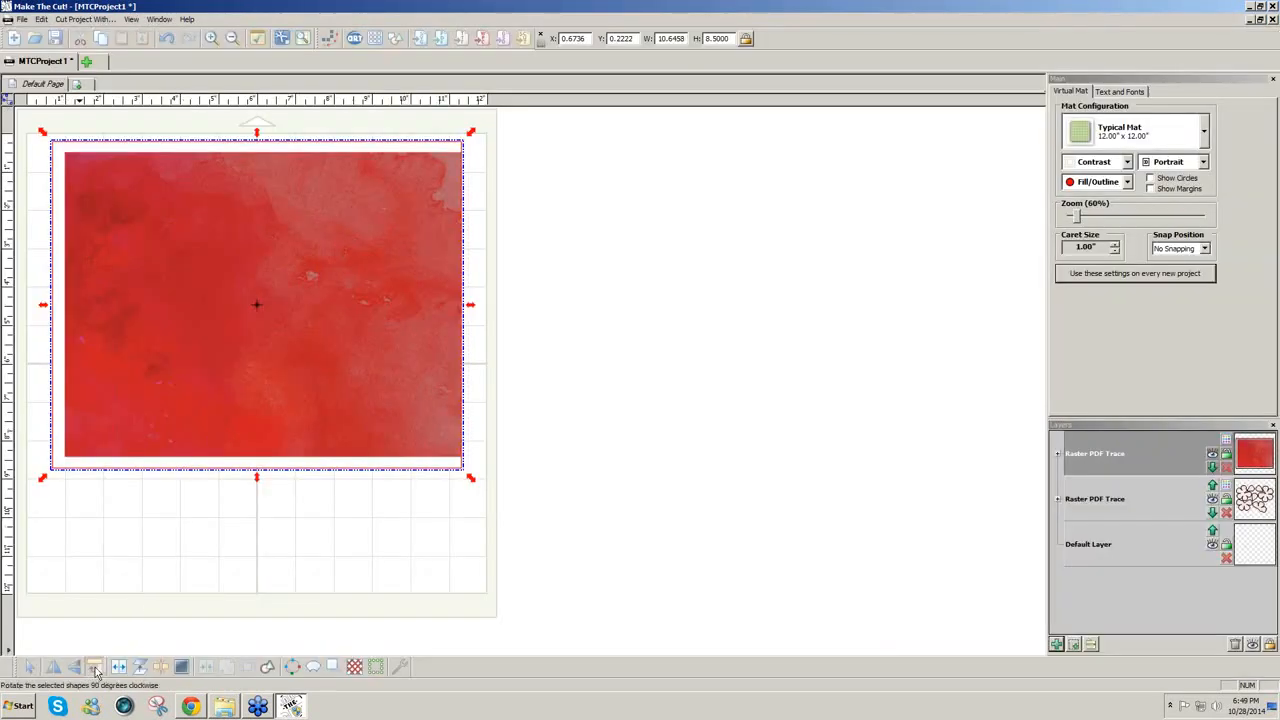
# Step: Rotate the red image and flower shapes to portrait and lay the image over the flowers at the mat's left
pyautogui.click(94, 667)
pyautogui.moveTo(286, 363)
pyautogui.mouseDown()
pyautogui.moveTo(223, 437)
pyautogui.moveTo(698, 483)
pyautogui.mouseUp()
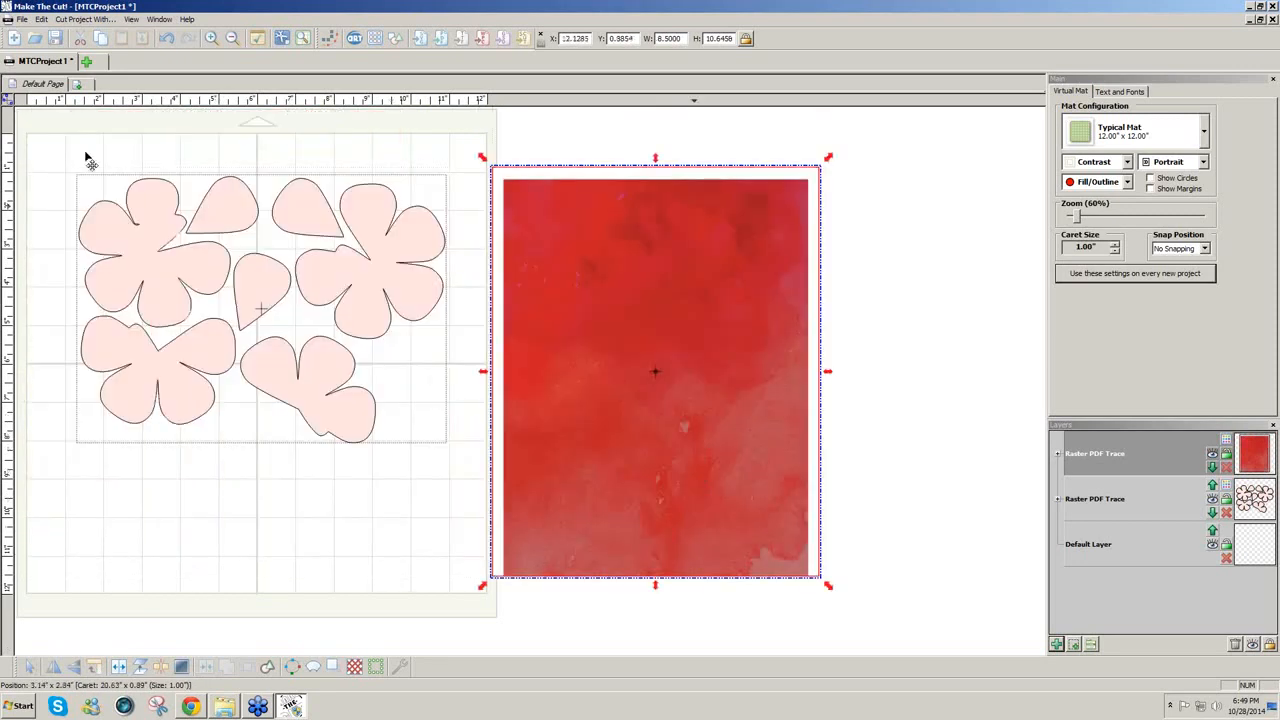
pyautogui.moveTo(53, 132); pyautogui.dragTo(447, 497)
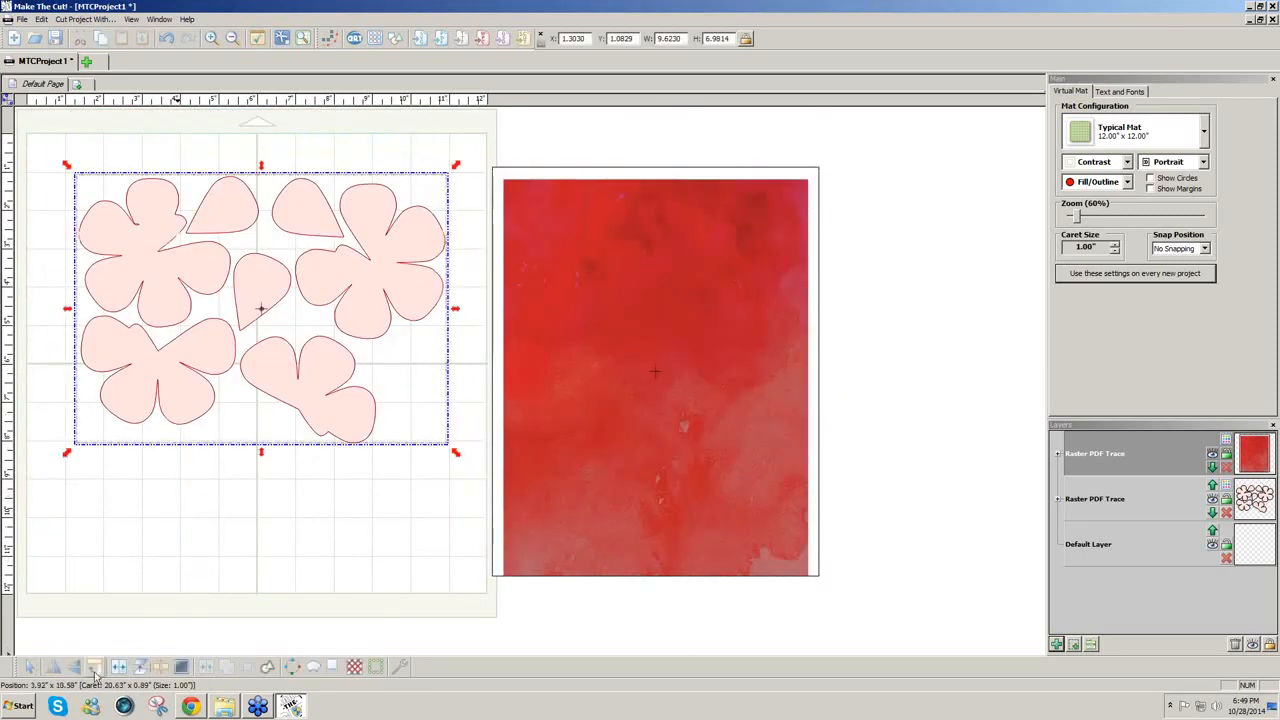
pyautogui.click(94, 667)
pyautogui.moveTo(337, 443); pyautogui.dragTo(247, 465)
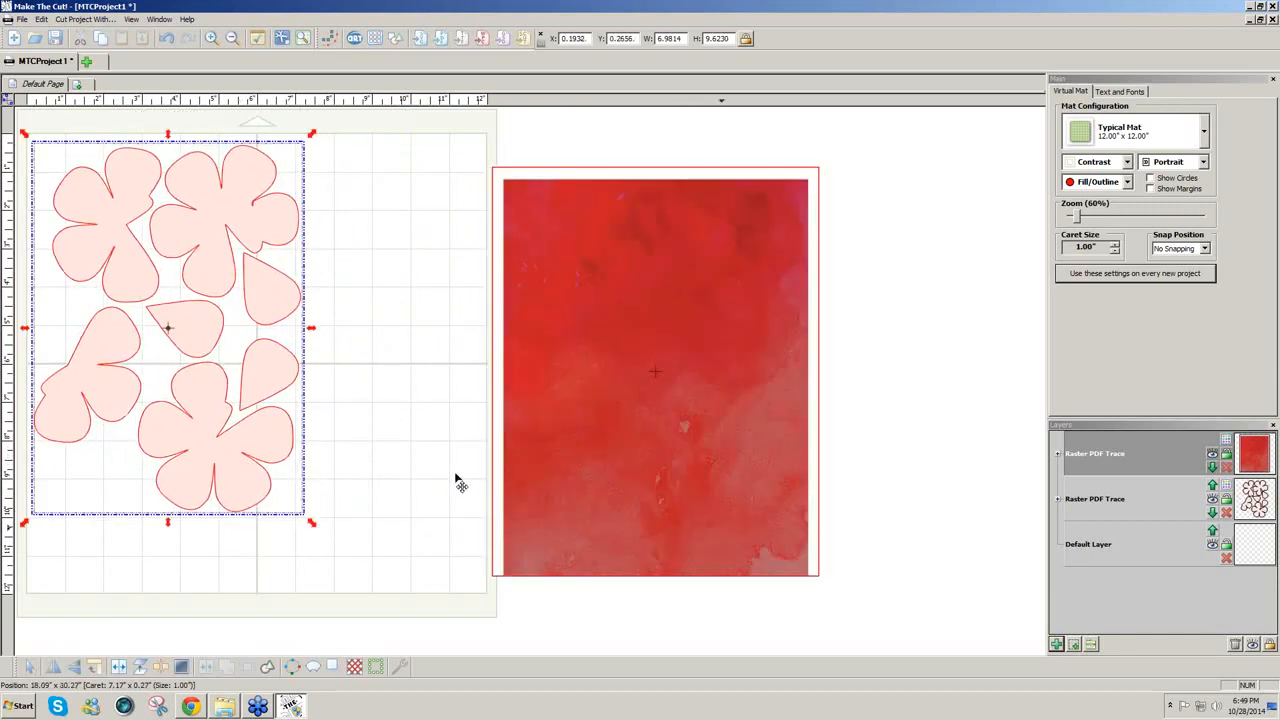
pyautogui.moveTo(537, 480); pyautogui.dragTo(292, 499)
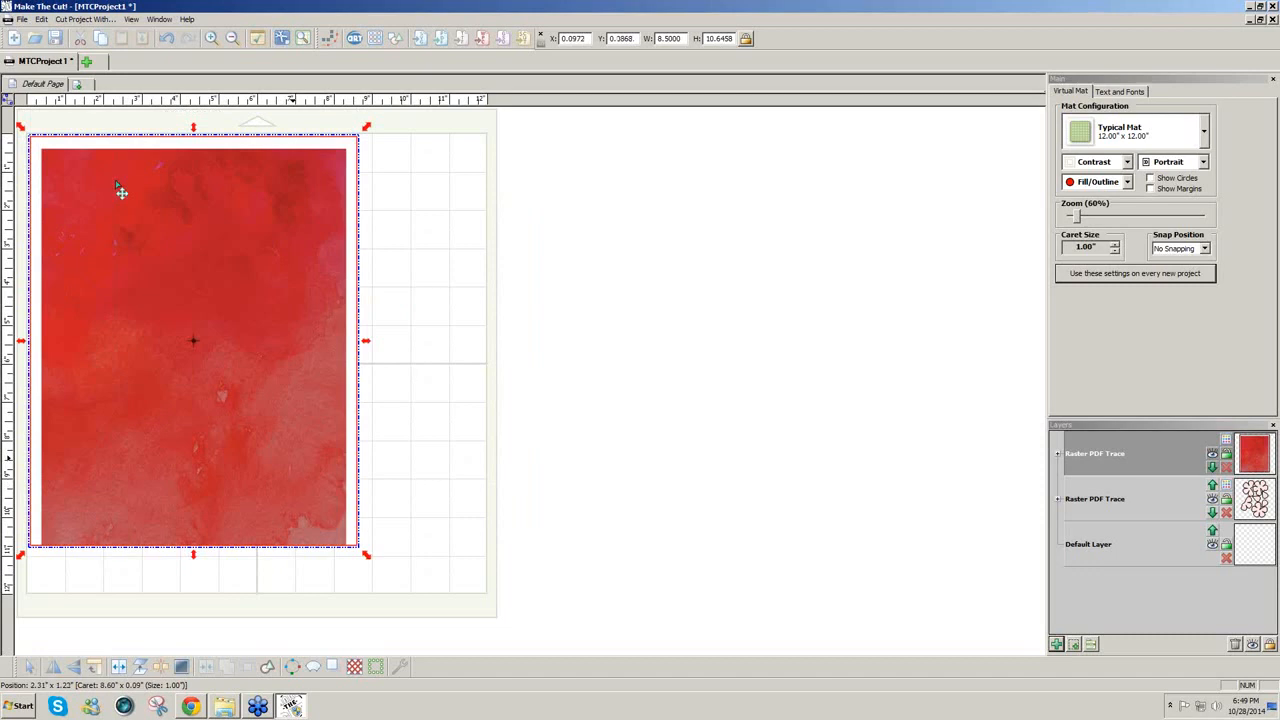
pyautogui.click(22, 19)
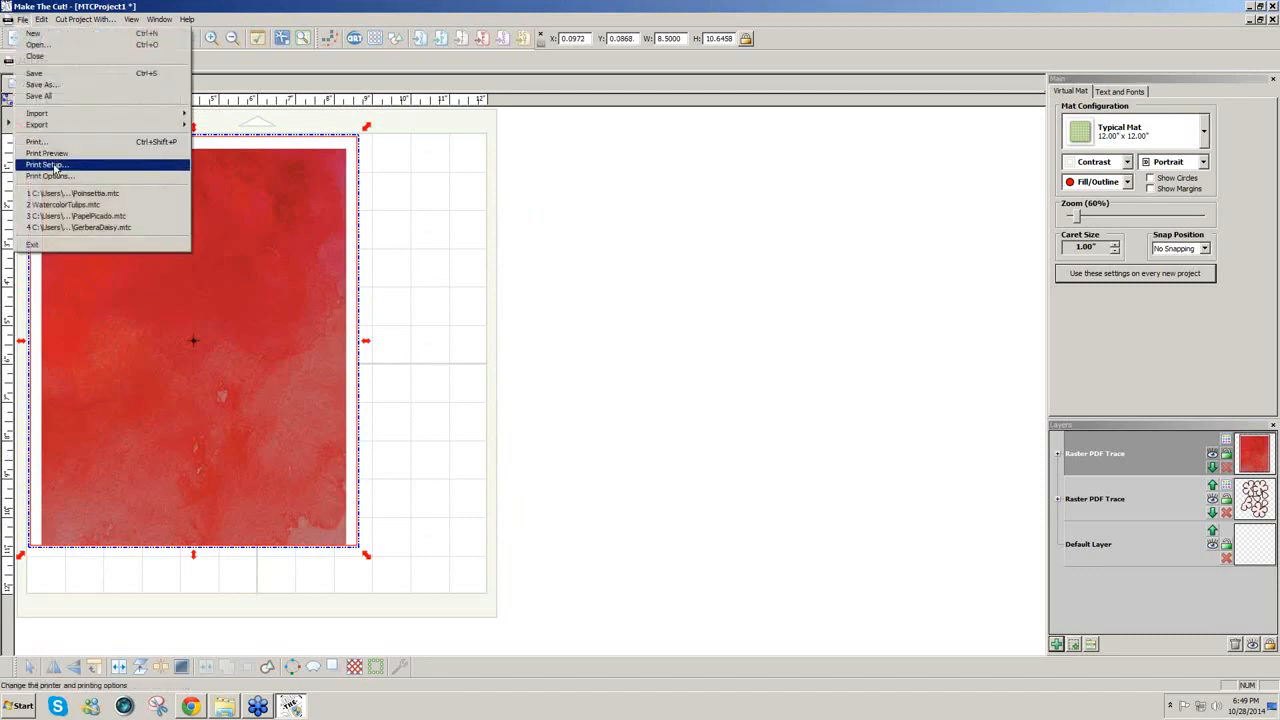
# Step: Check the portrait page's print preview, then hide the red image layer to reveal the flowers
pyautogui.click(58, 154)
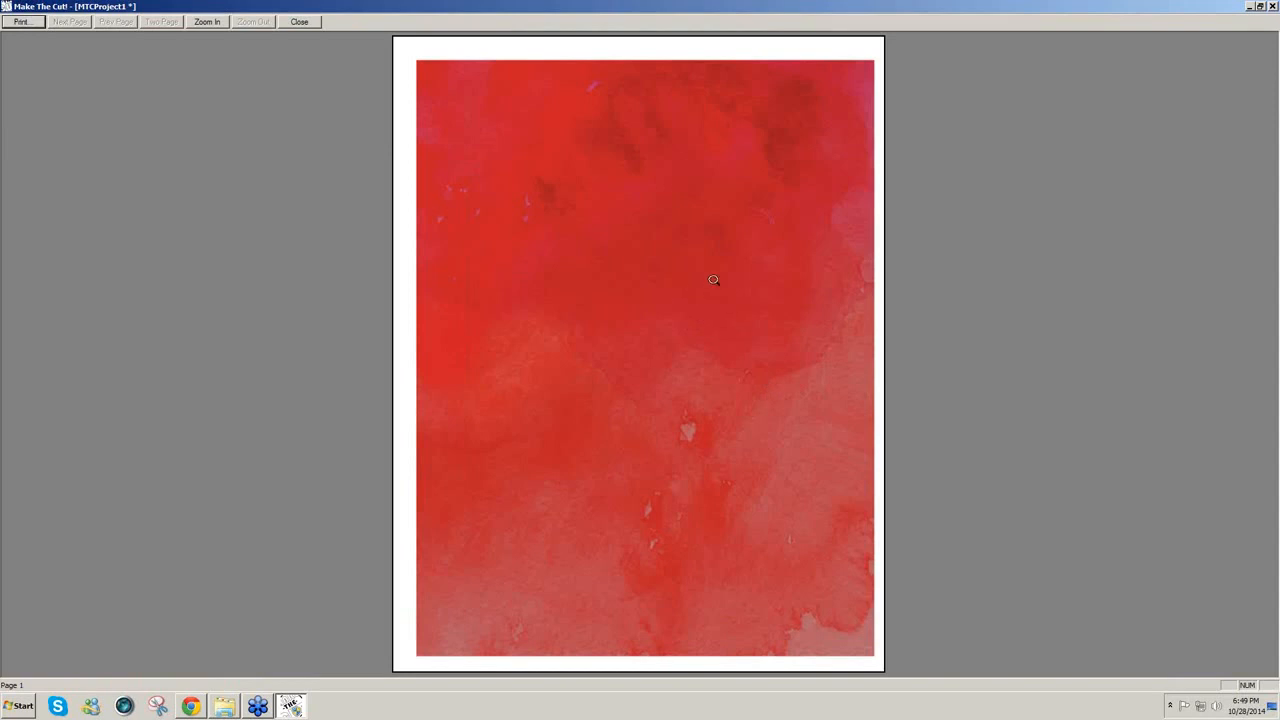
pyautogui.click(302, 23)
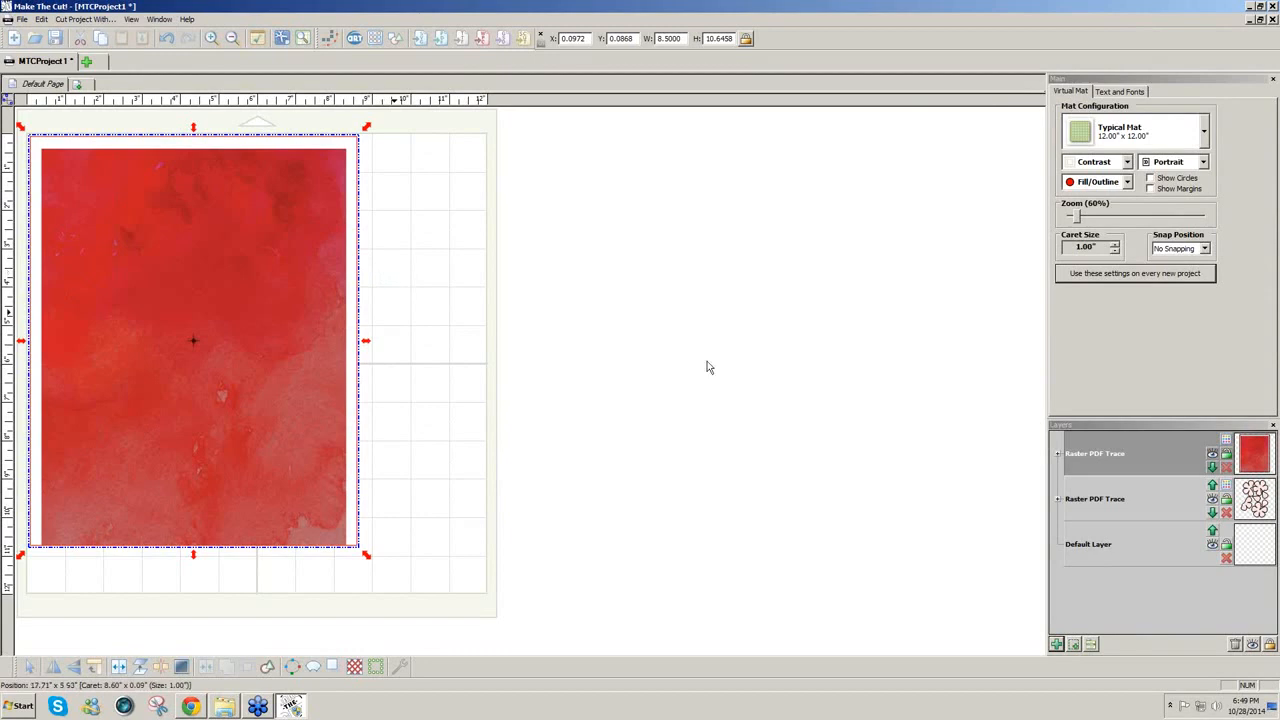
pyautogui.click(1214, 455)
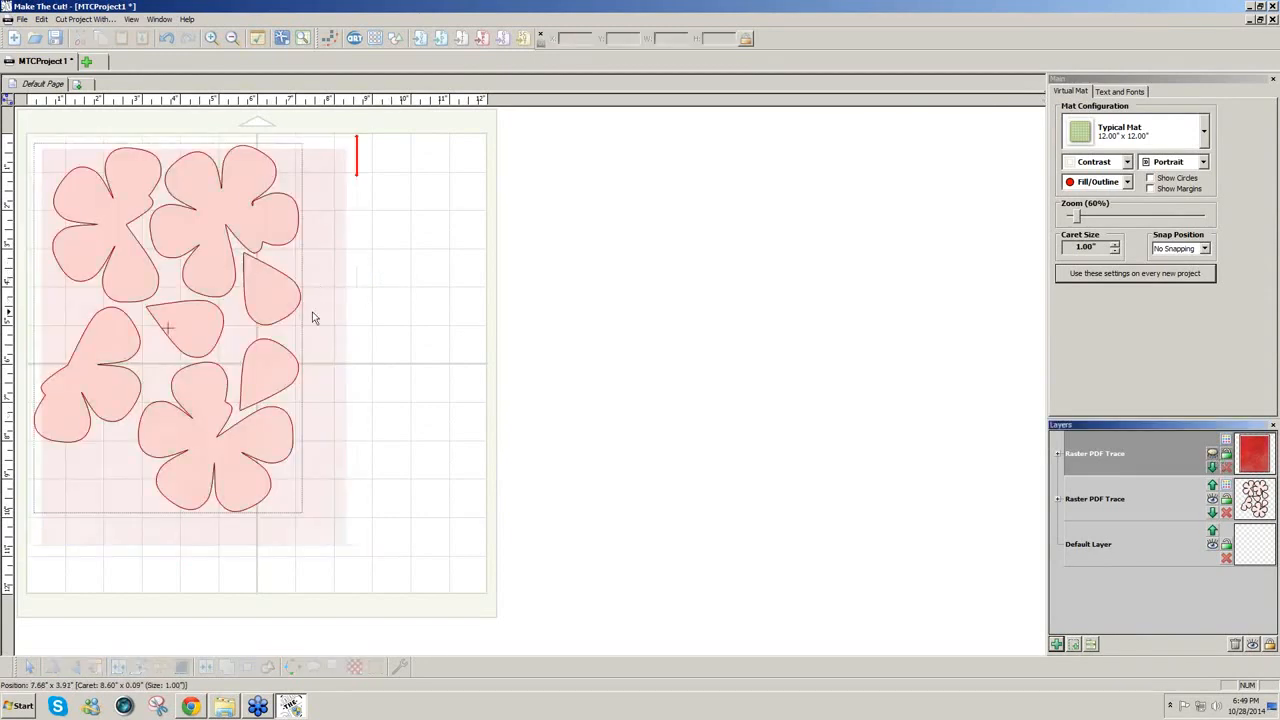
# Step: Nudge the red image slightly and shift the flower shapes a bit right and down
pyautogui.click(1214, 455)
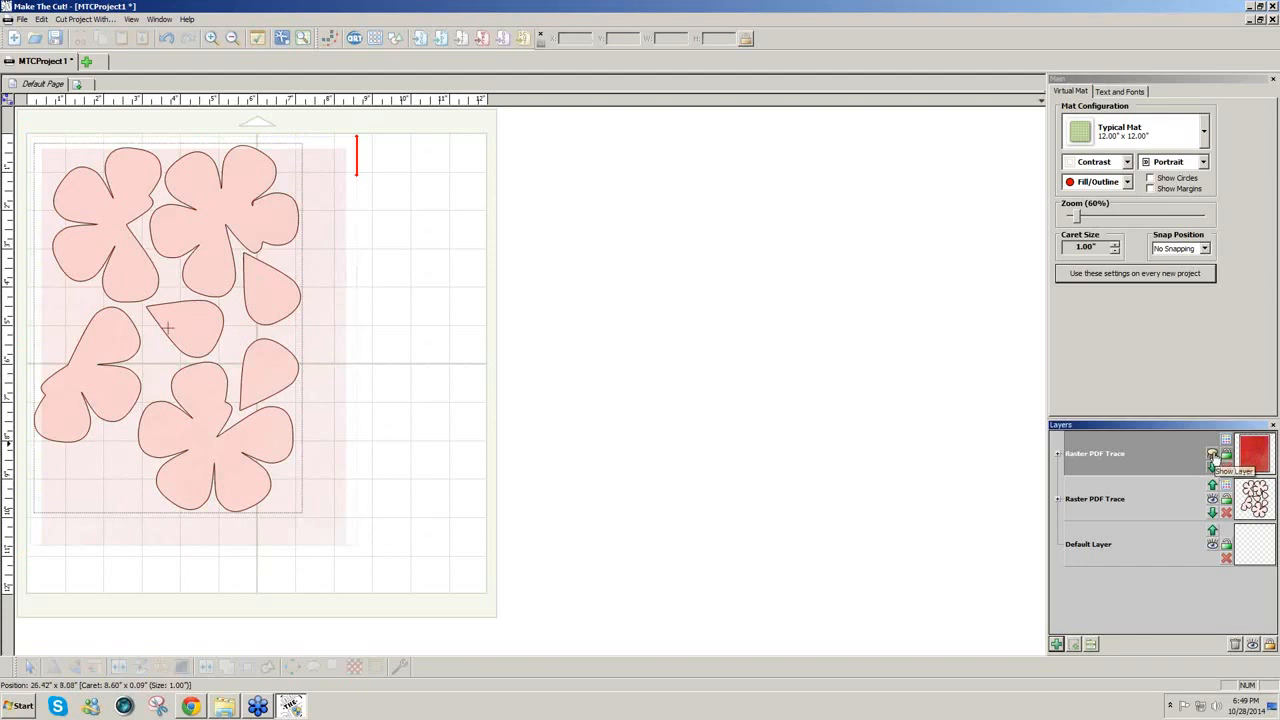
pyautogui.moveTo(233, 393); pyautogui.dragTo(231, 383)
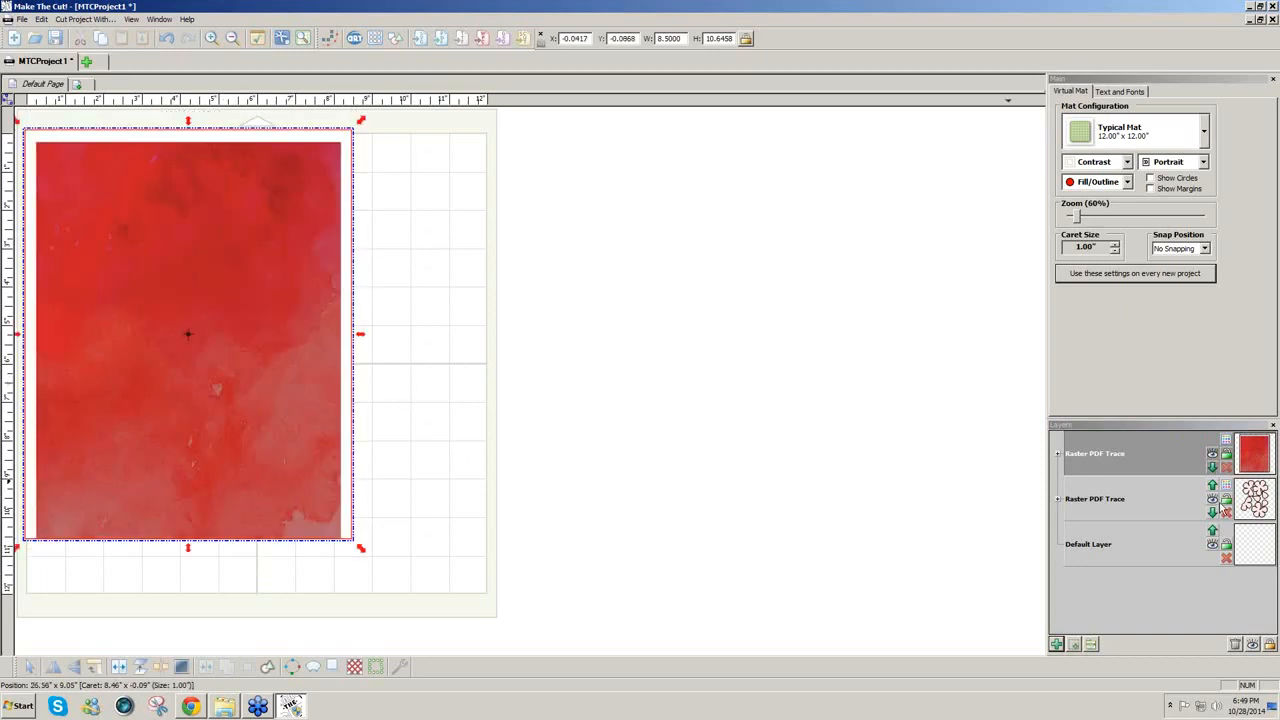
pyautogui.click(1218, 462)
pyautogui.click(1214, 456)
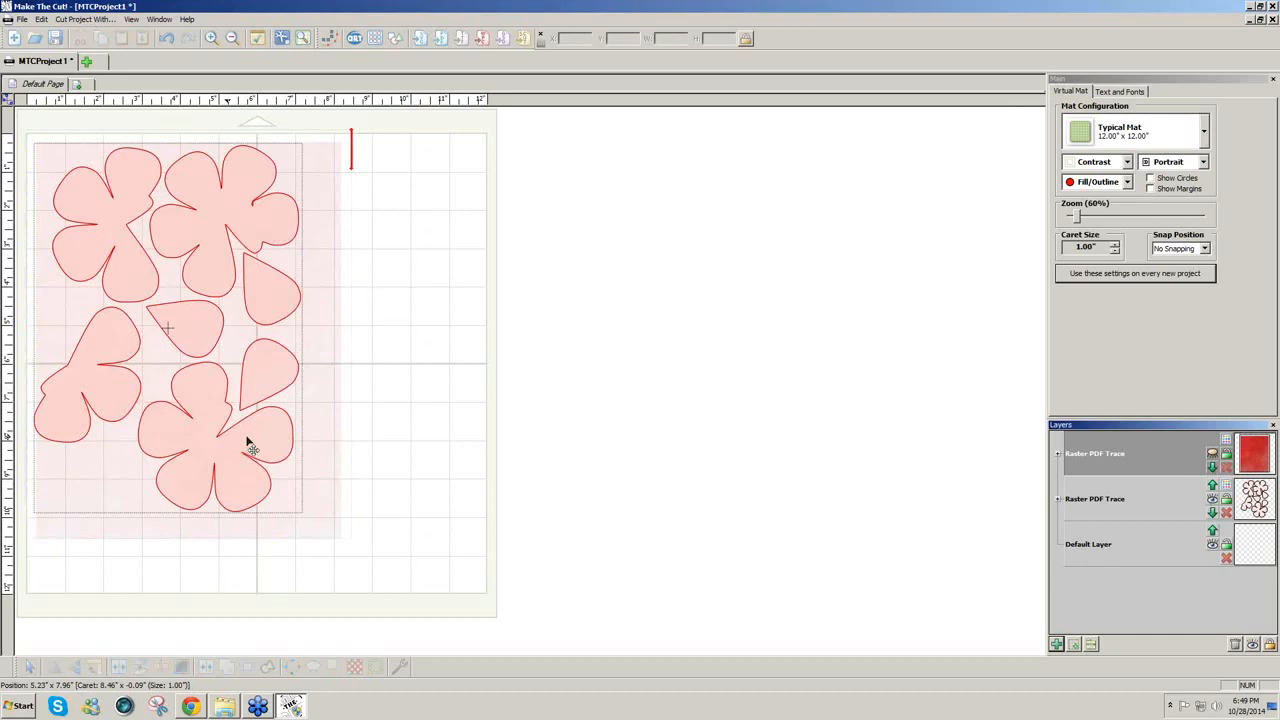
pyautogui.moveTo(240, 445); pyautogui.dragTo(264, 458)
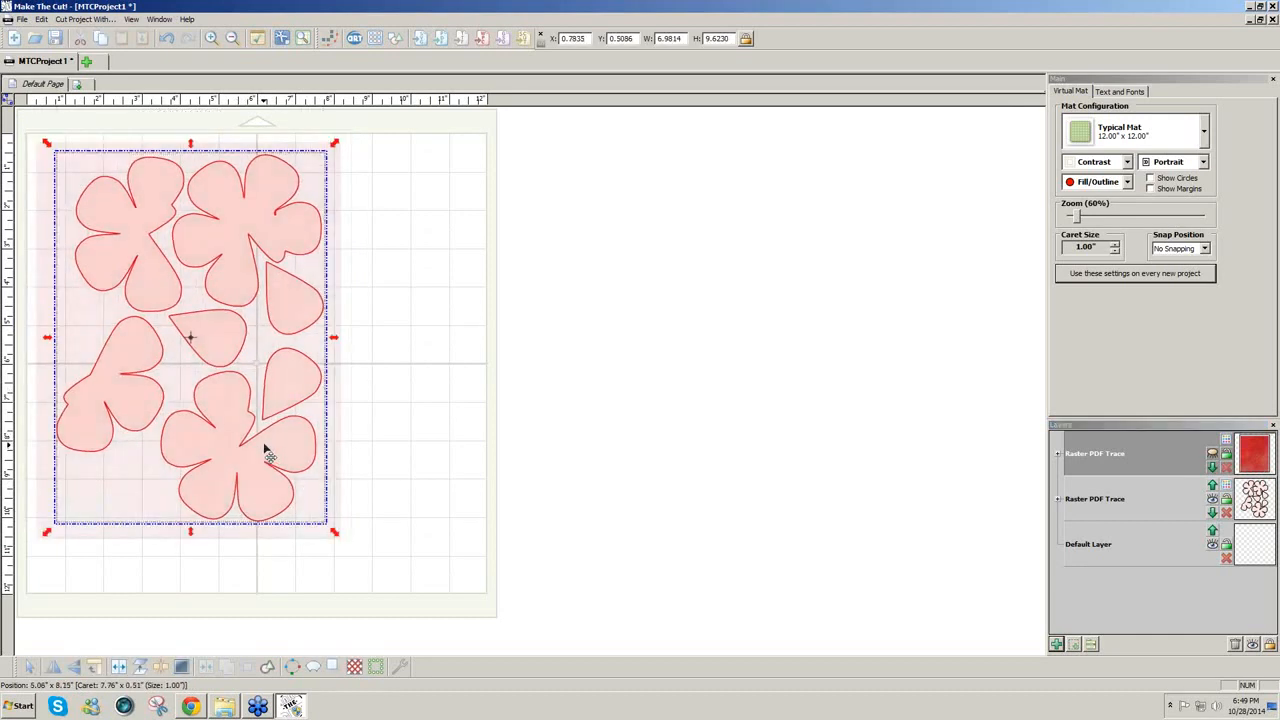
pyautogui.click(425, 461)
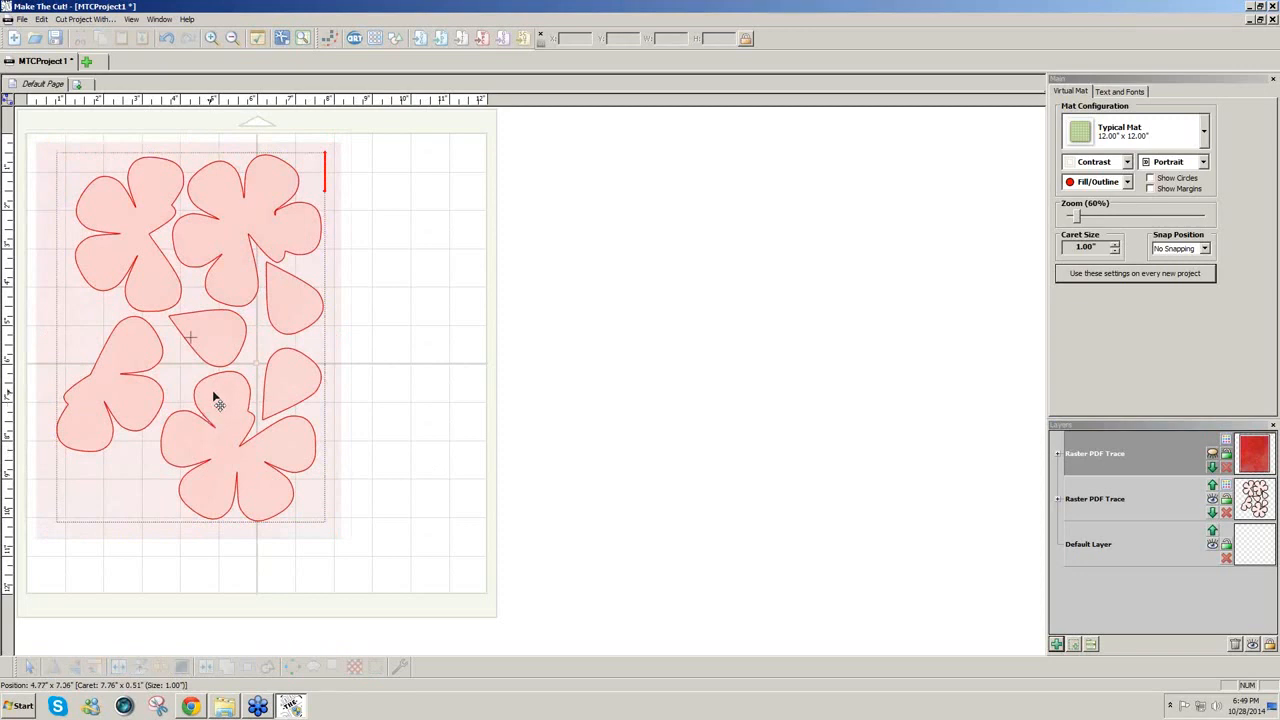
# Step: Show the red image layer again and marquee-select the image together with the flower shapes
pyautogui.click(1212, 454)
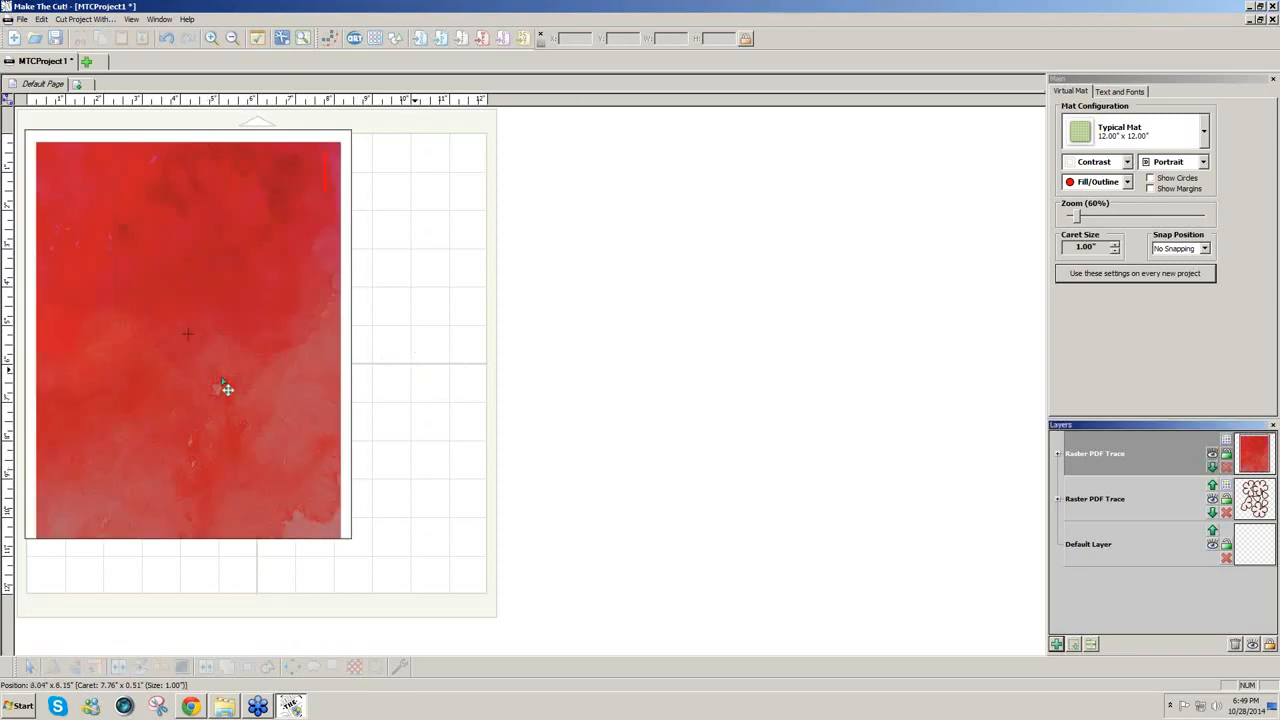
pyautogui.click(223, 307)
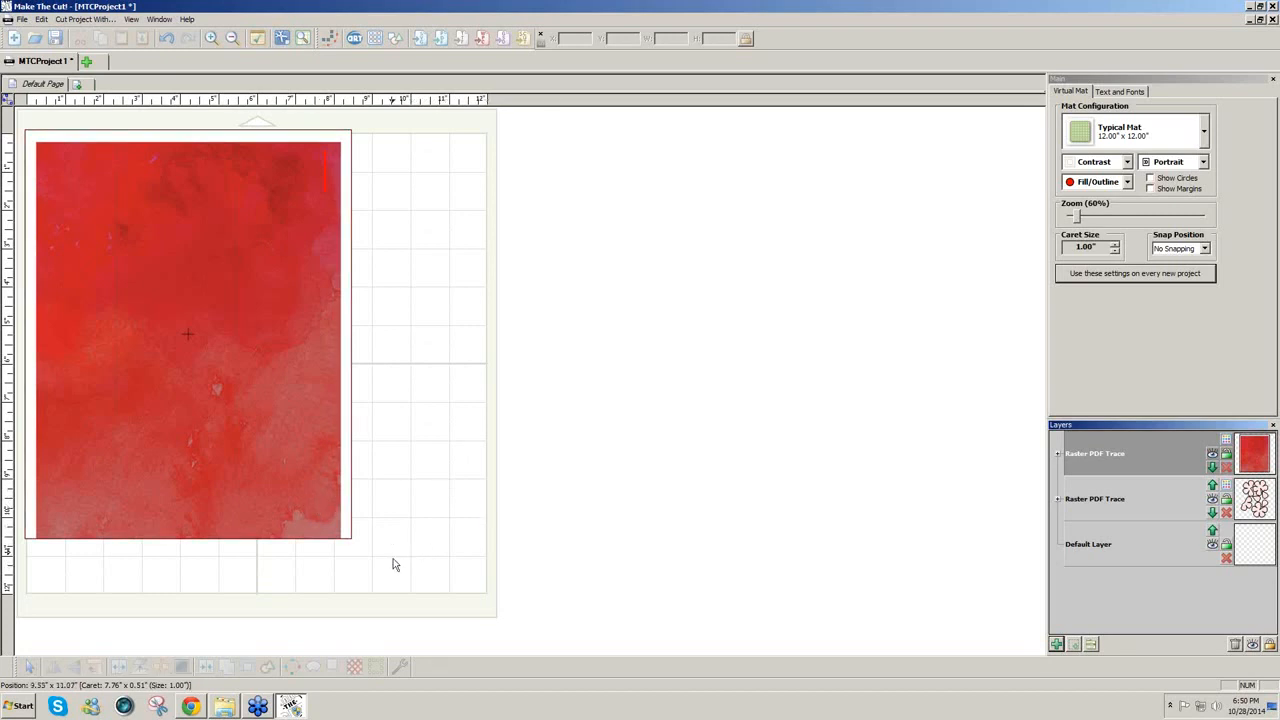
pyautogui.moveTo(393, 556); pyautogui.dragTo(8, 100)
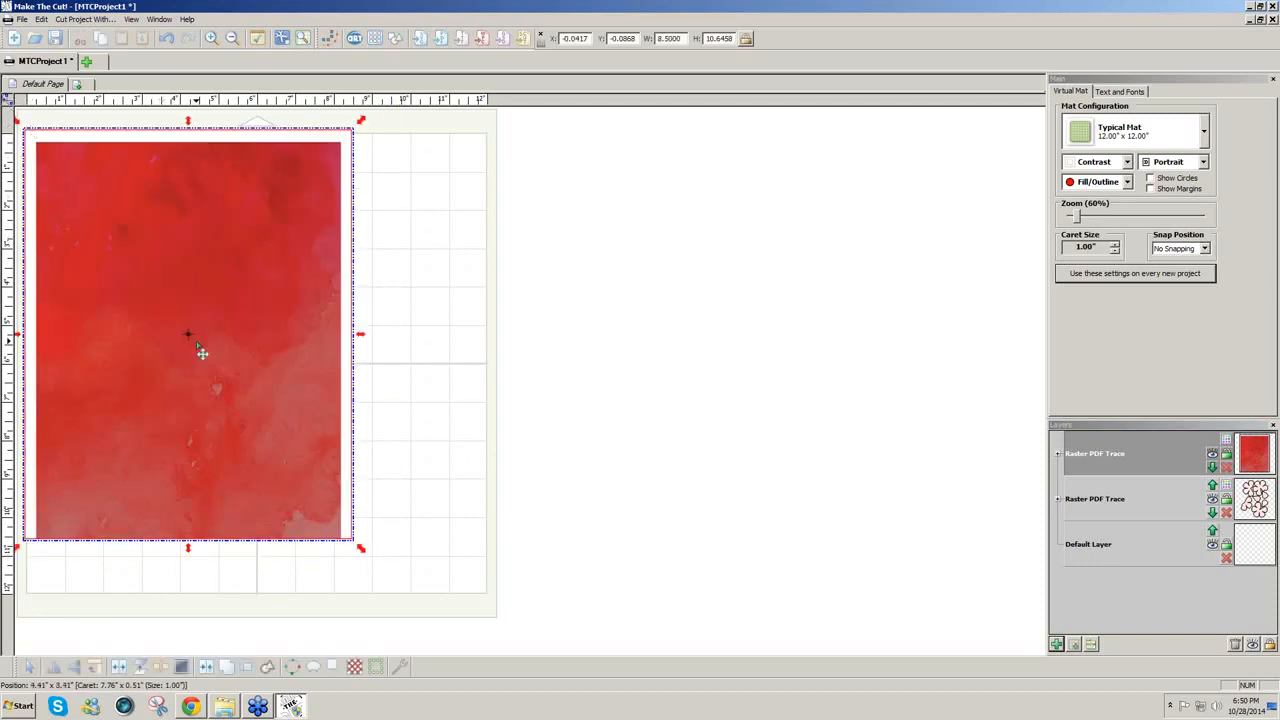
# Step: Join then Break Apart to texture the petals red, moving the leftover watercolour page off the mat to the right
pyautogui.click(205, 667)
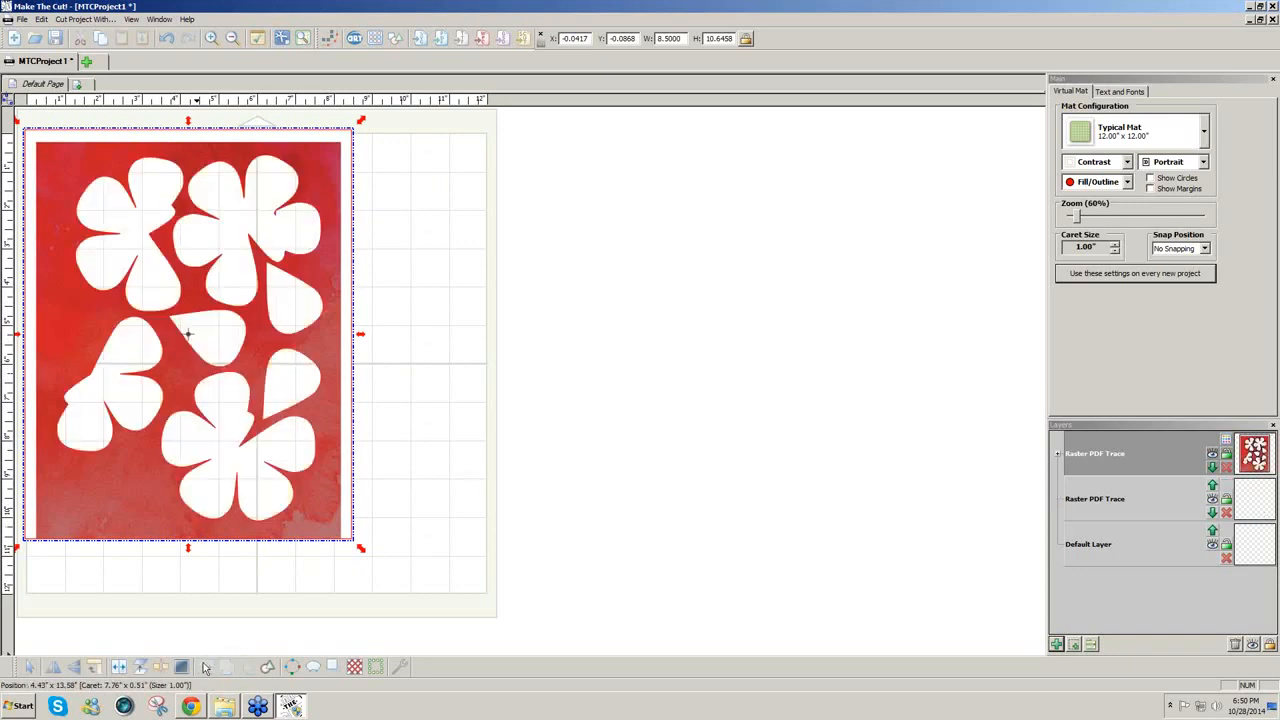
pyautogui.click(142, 667)
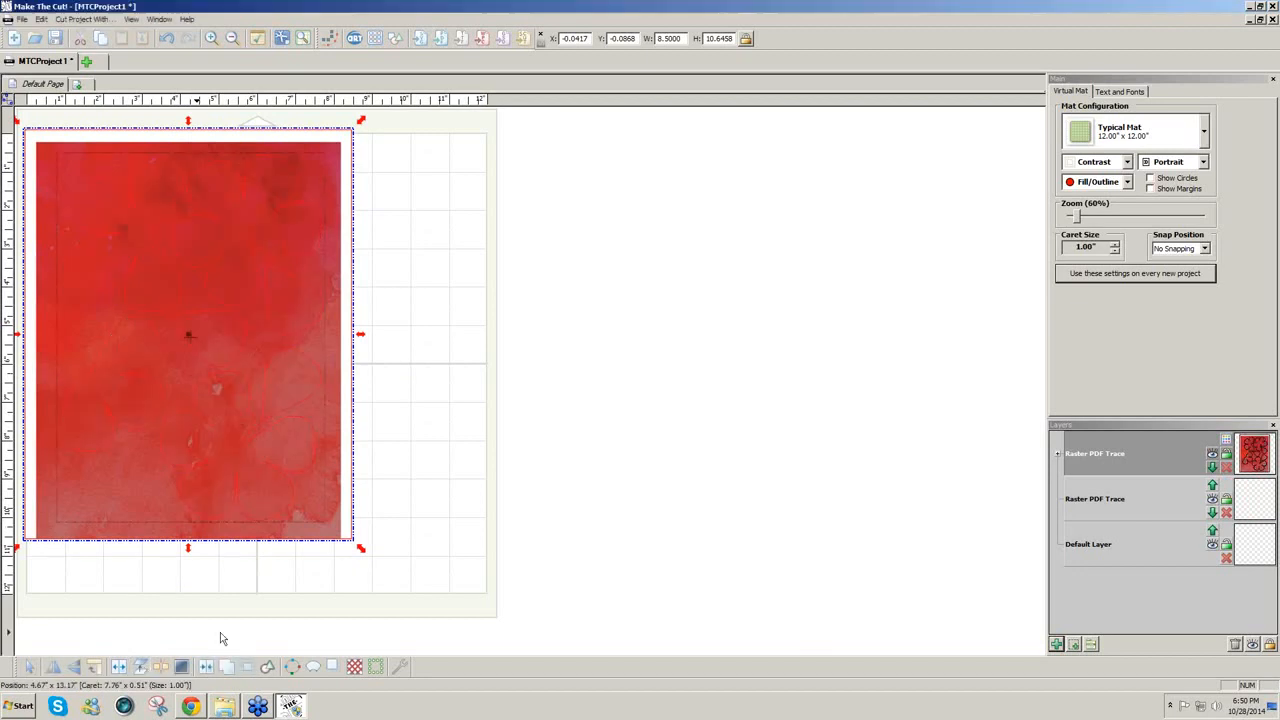
pyautogui.click(220, 632)
pyautogui.moveTo(320, 530); pyautogui.dragTo(634, 554)
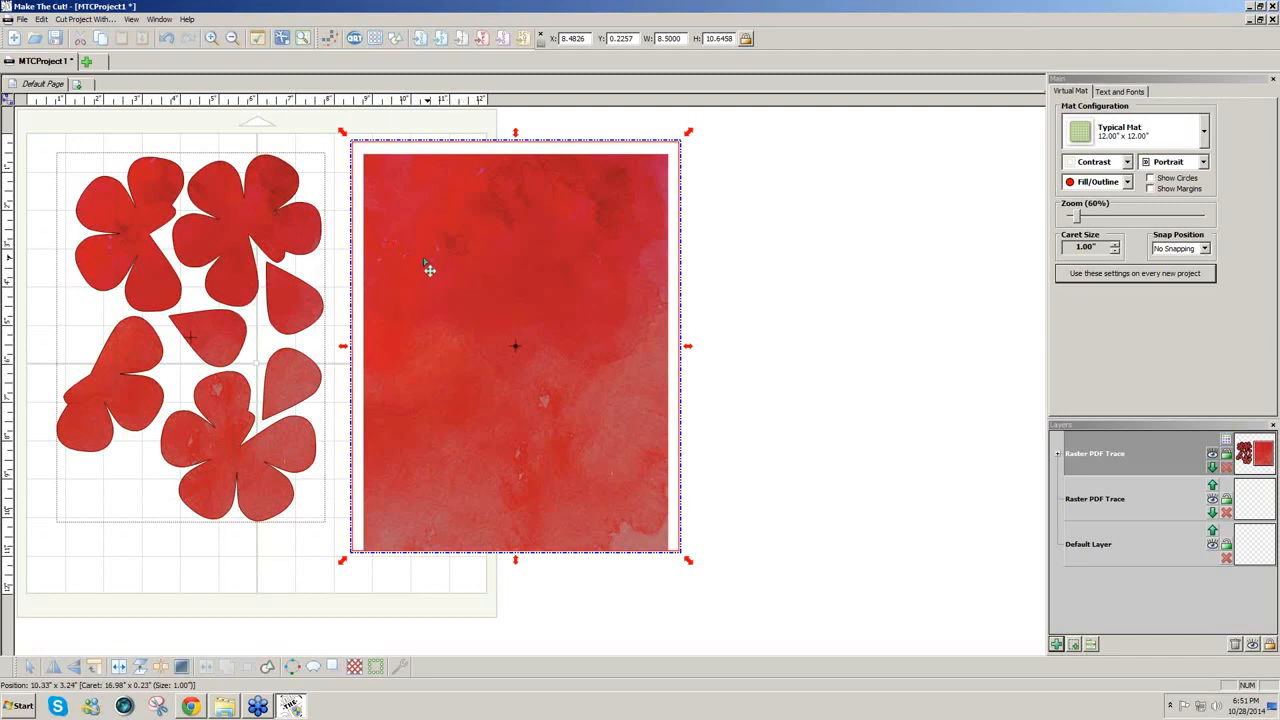
pyautogui.click(233, 551)
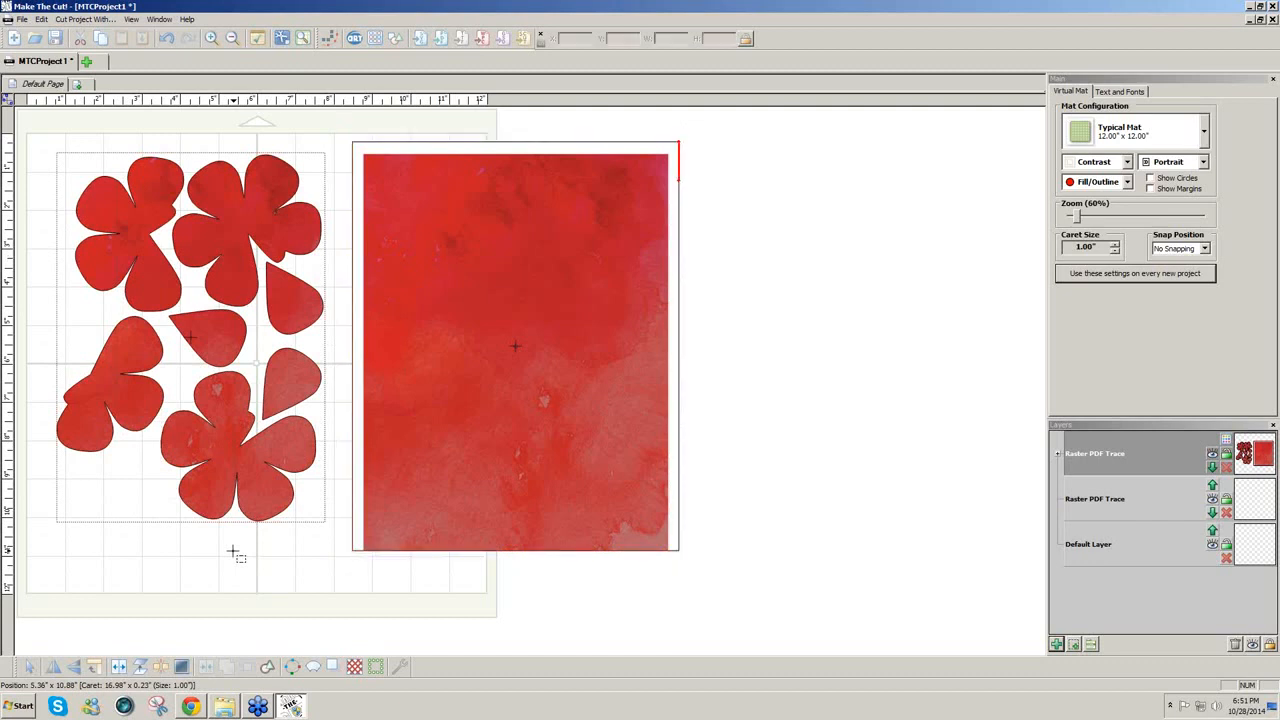
# Step: Add a page called New Page to the project and switch to it
pyautogui.click(80, 85)
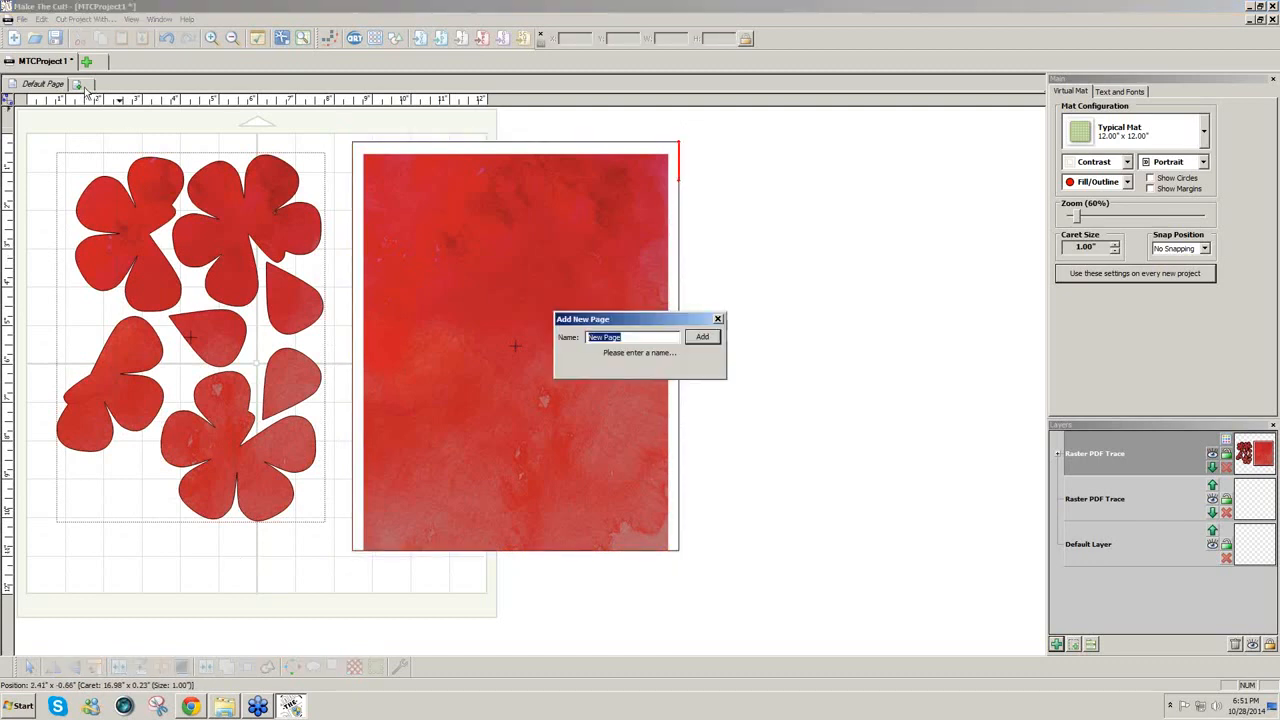
pyautogui.click(697, 339)
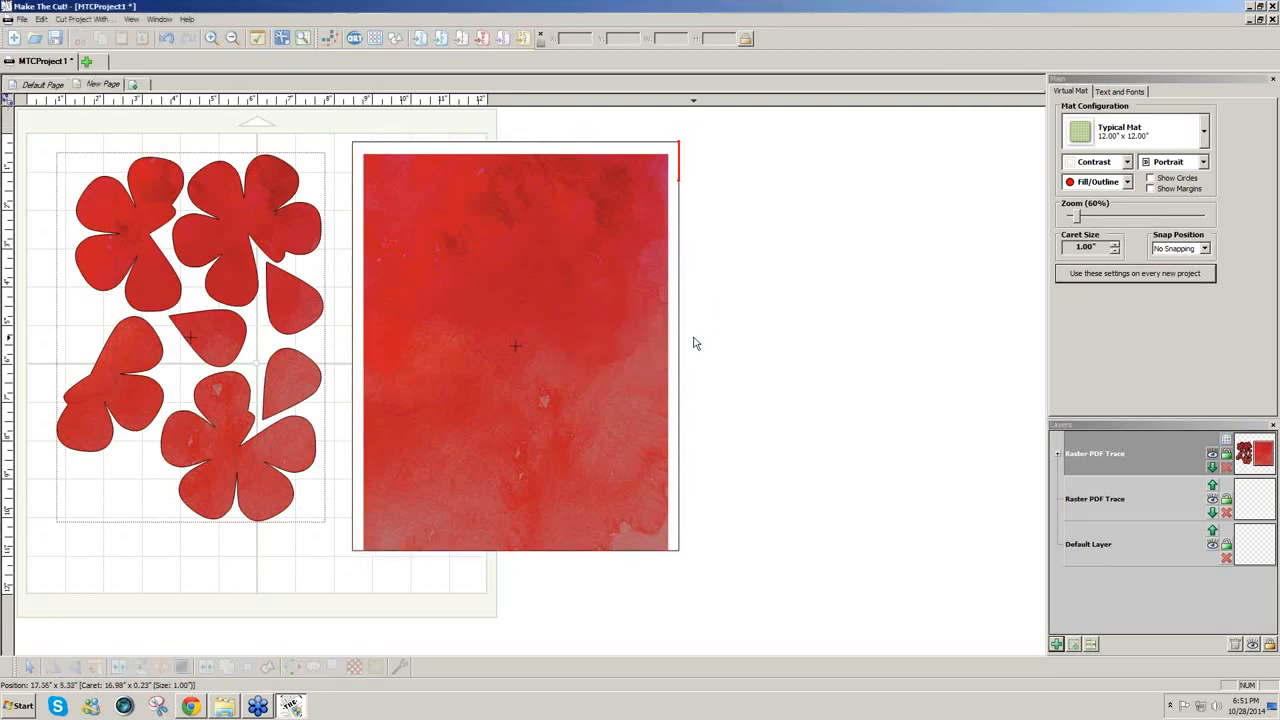
pyautogui.click(38, 158)
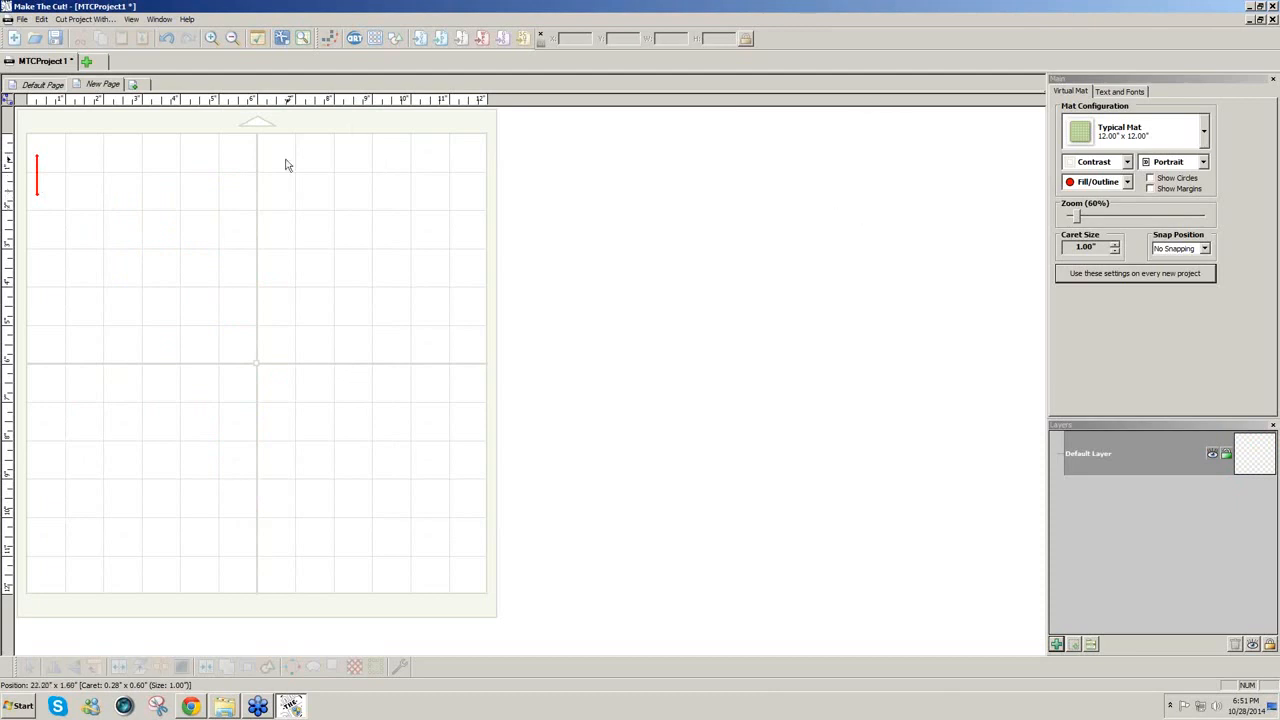
# Step: Import RoseLeafTemplate.pdf using Pixel Trace instead of vector import
pyautogui.click(442, 44)
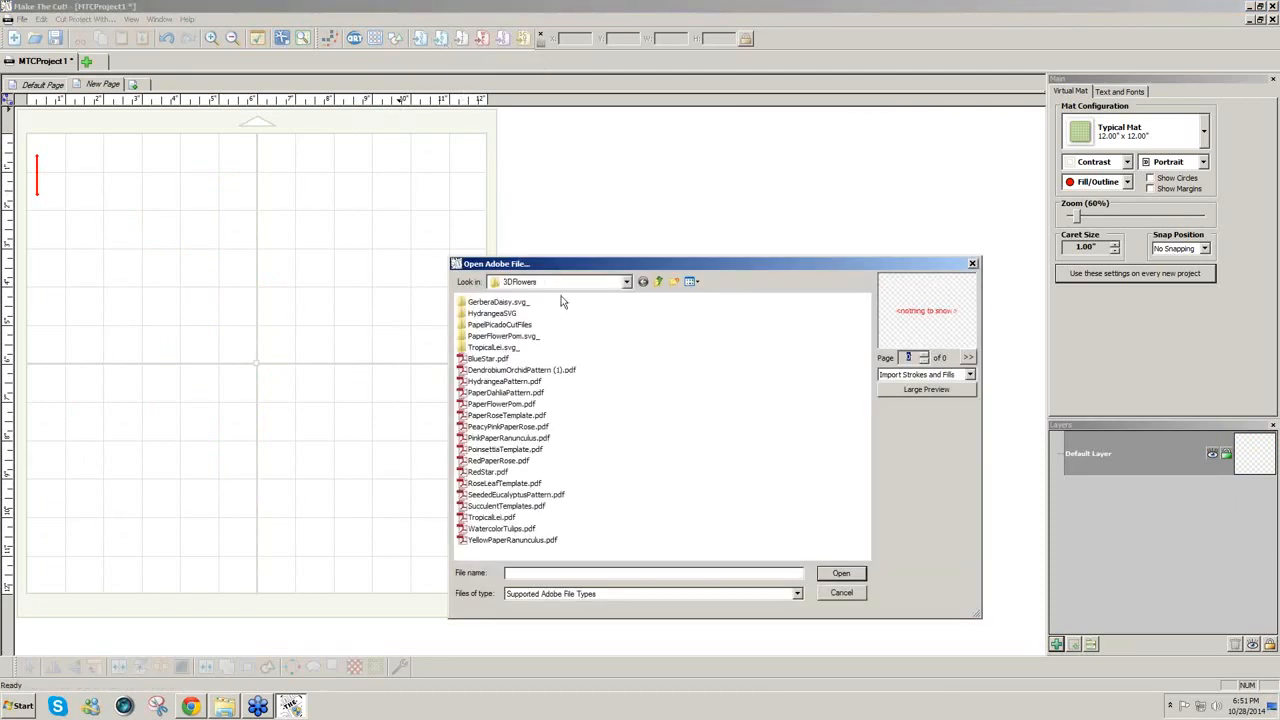
pyautogui.click(520, 486)
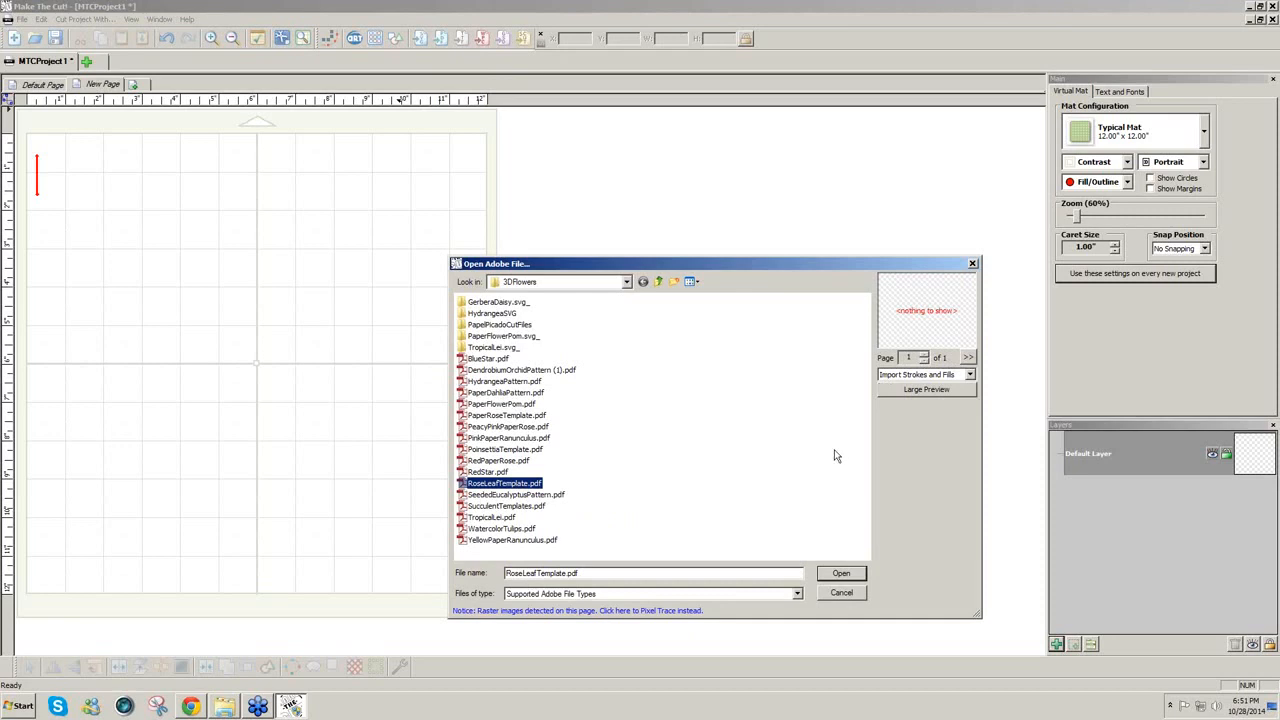
pyautogui.click(675, 610)
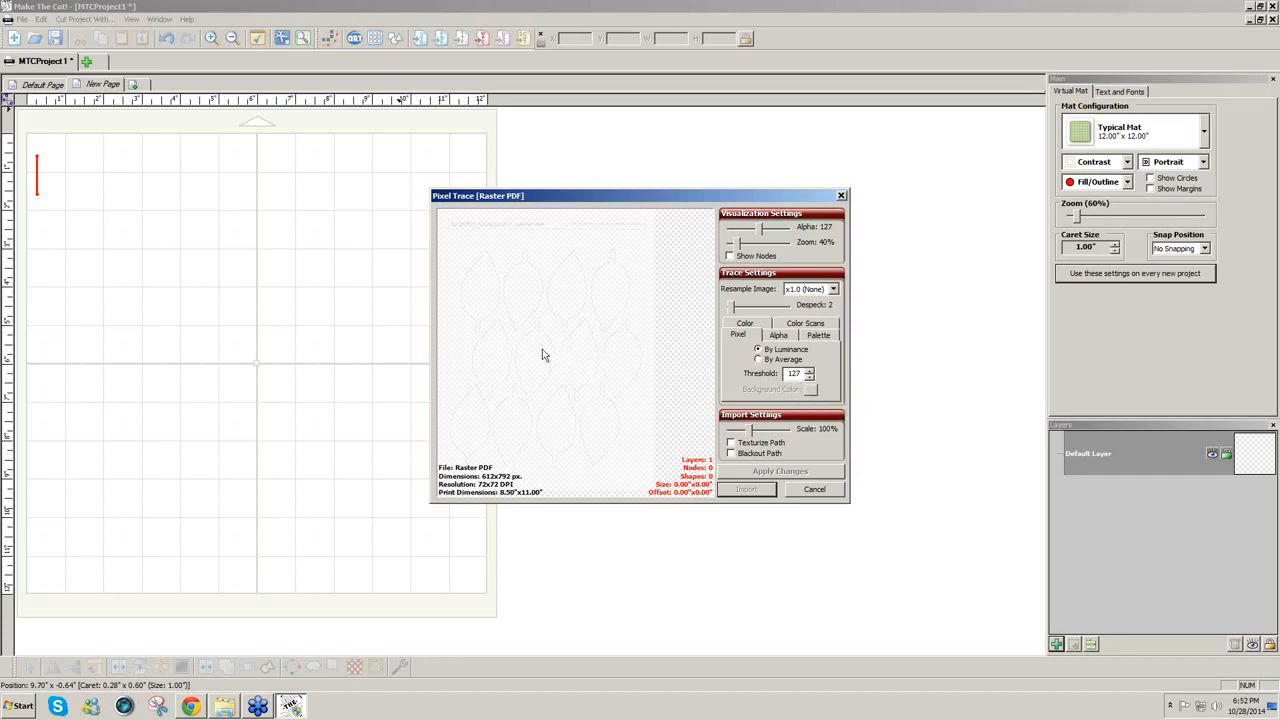
# Step: Turn on Blackout Path and retrace the leaves at threshold 220, then 227
pyautogui.click(731, 454)
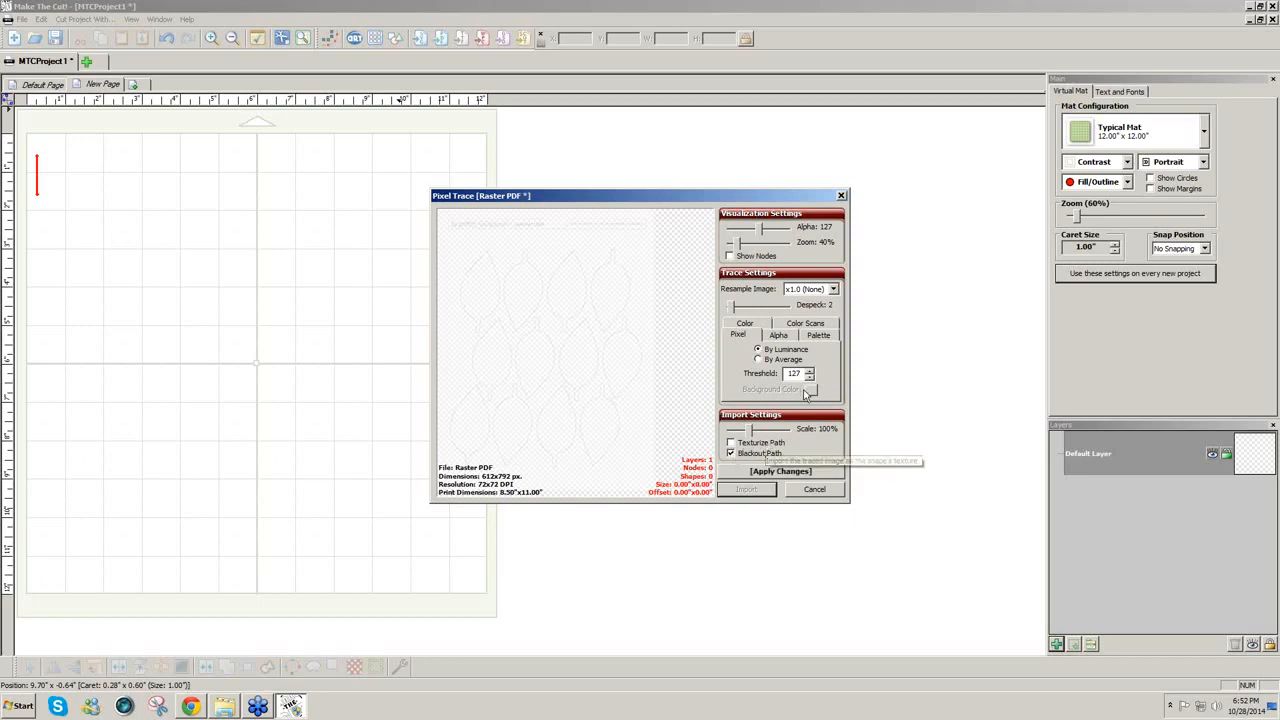
pyautogui.moveTo(801, 374); pyautogui.dragTo(780, 377)
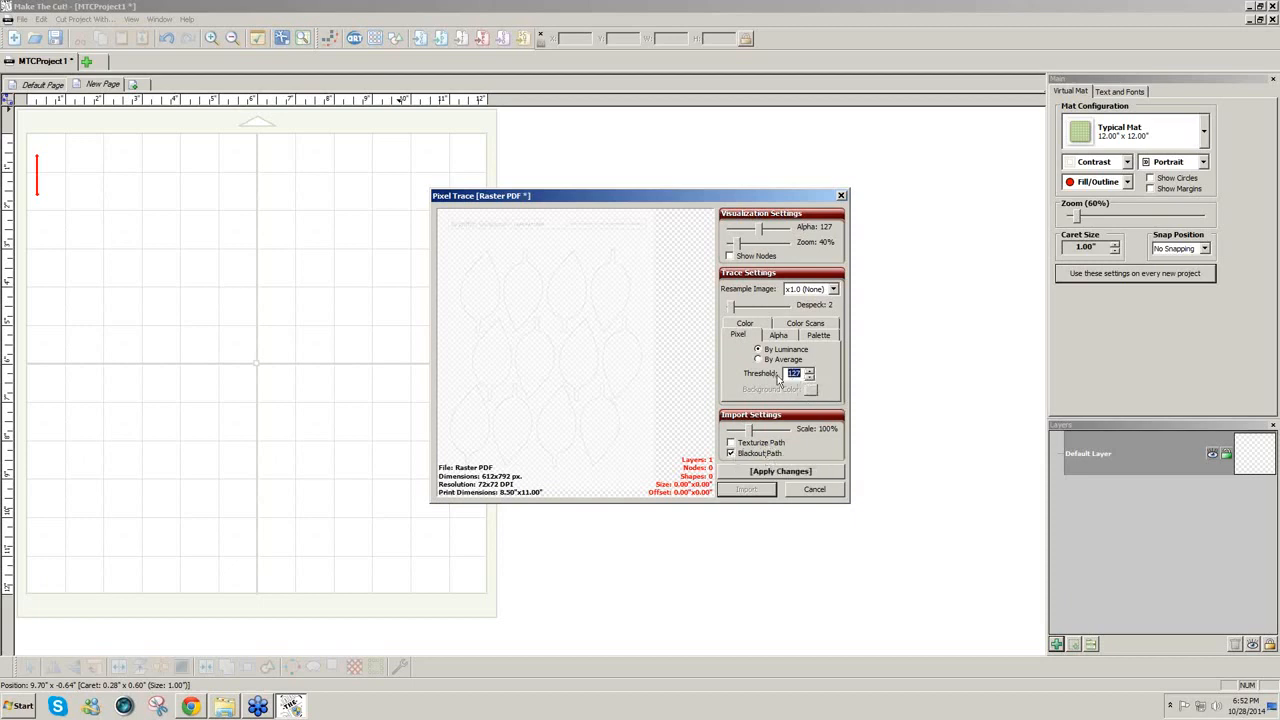
pyautogui.write('220')
pyautogui.click(781, 471)
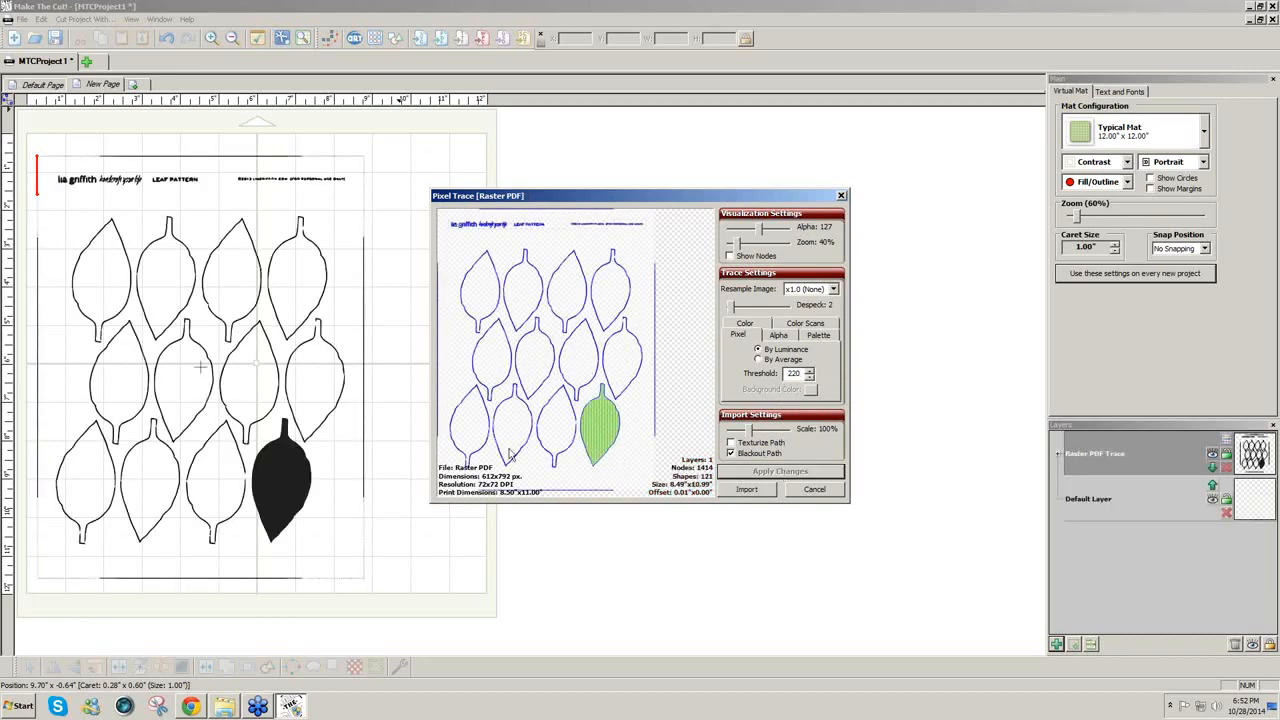
pyautogui.click(810, 371)
pyautogui.click(810, 371)
pyautogui.click(810, 371)
pyautogui.click(810, 371)
pyautogui.click(810, 371)
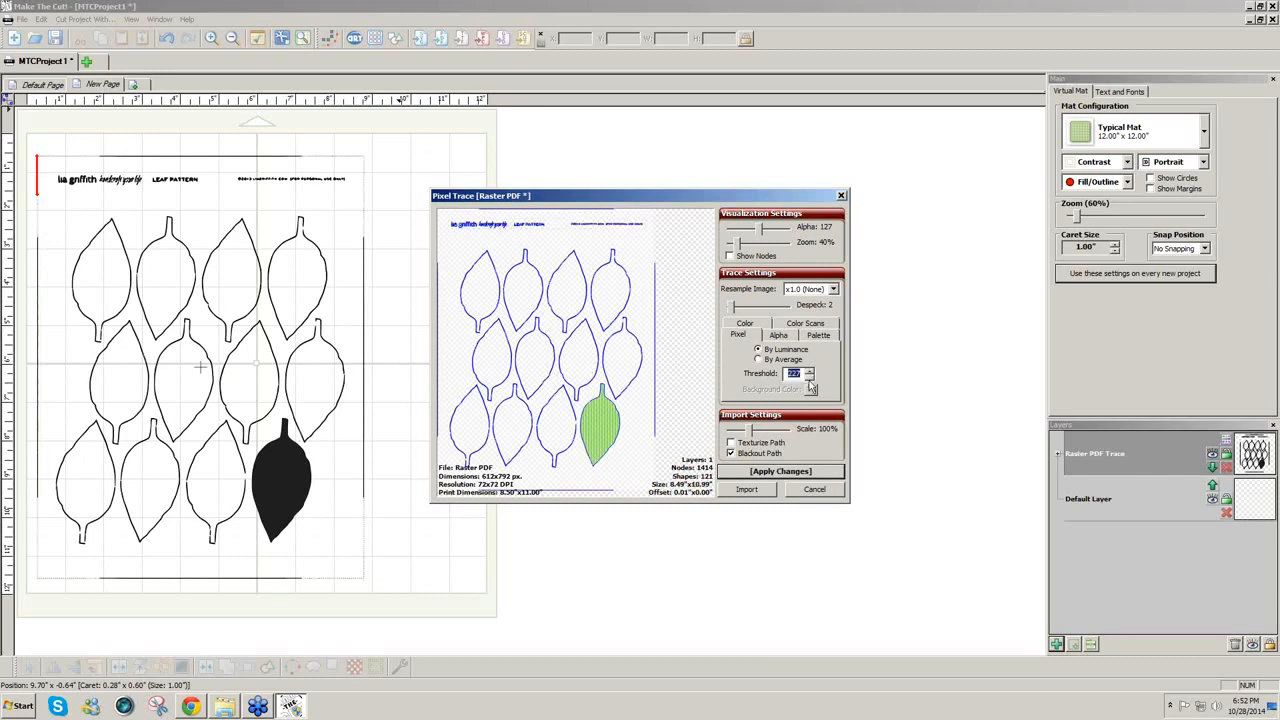
pyautogui.click(795, 472)
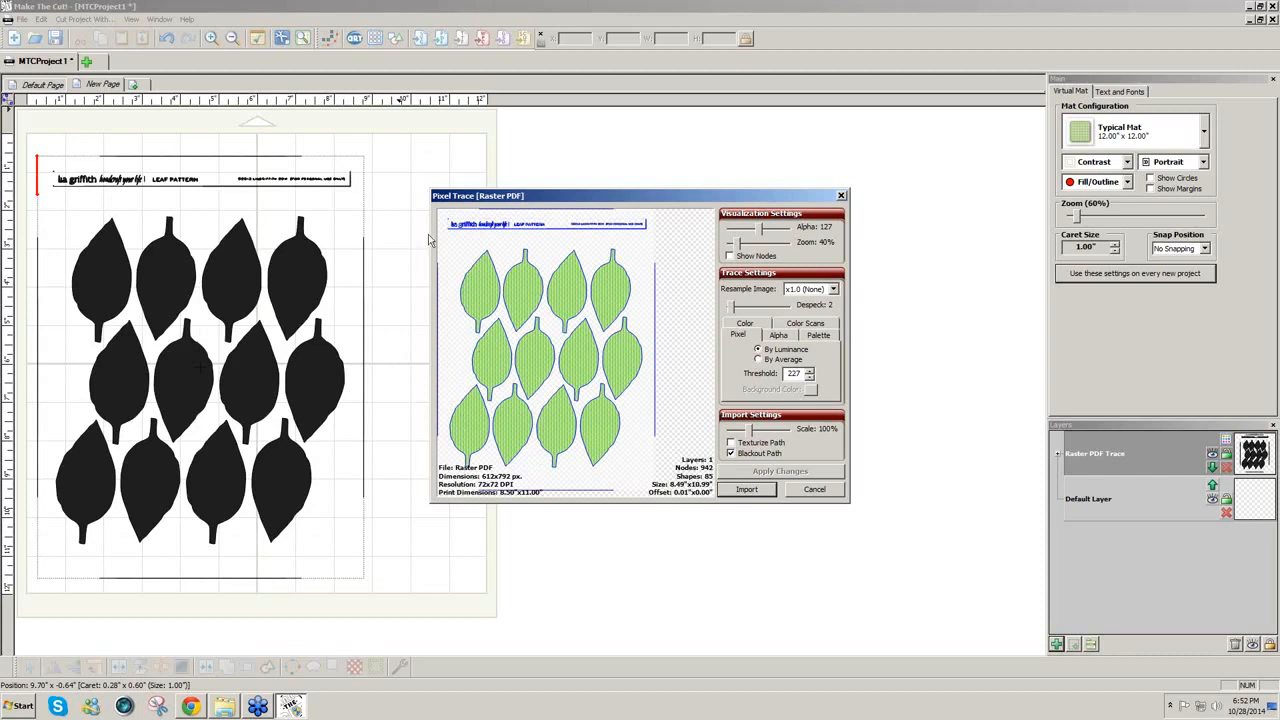
# Step: Crop the trace area to the leaves, retrace at threshold 230, and import the solid leaf shapes
pyautogui.moveTo(444, 238); pyautogui.dragTo(648, 479)
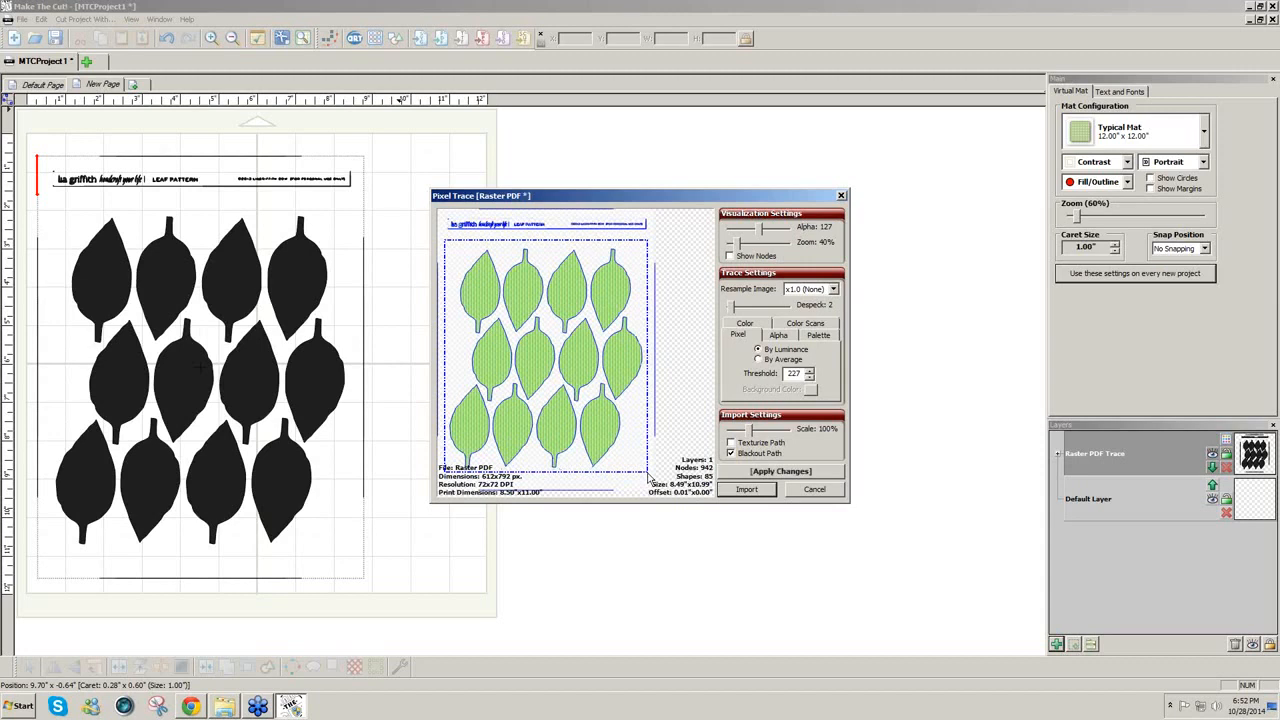
pyautogui.click(760, 472)
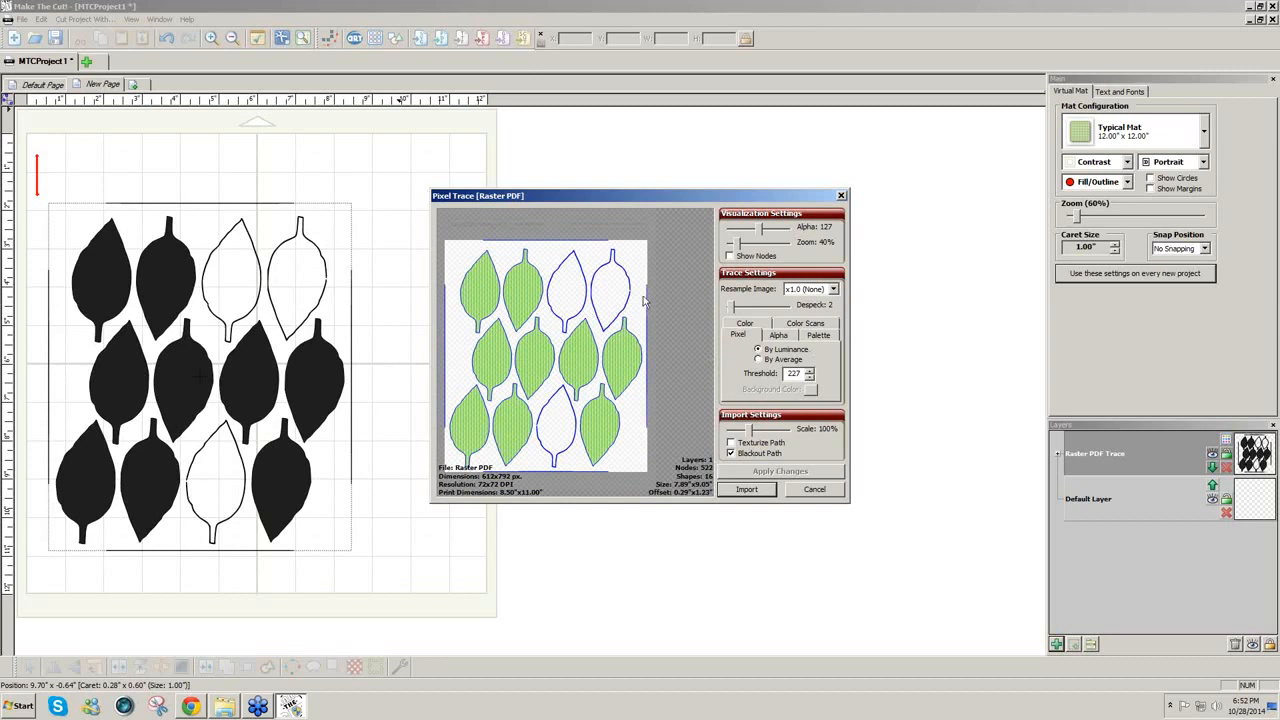
pyautogui.click(809, 372)
pyautogui.click(786, 472)
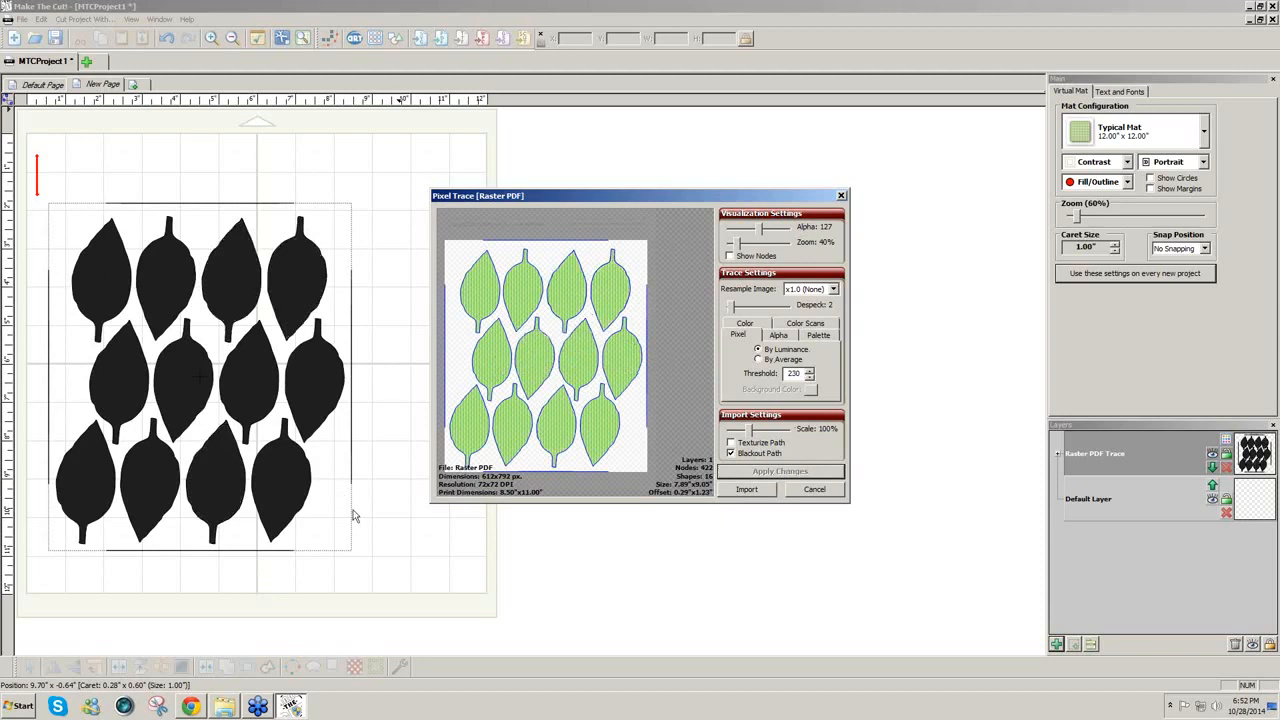
pyautogui.click(748, 490)
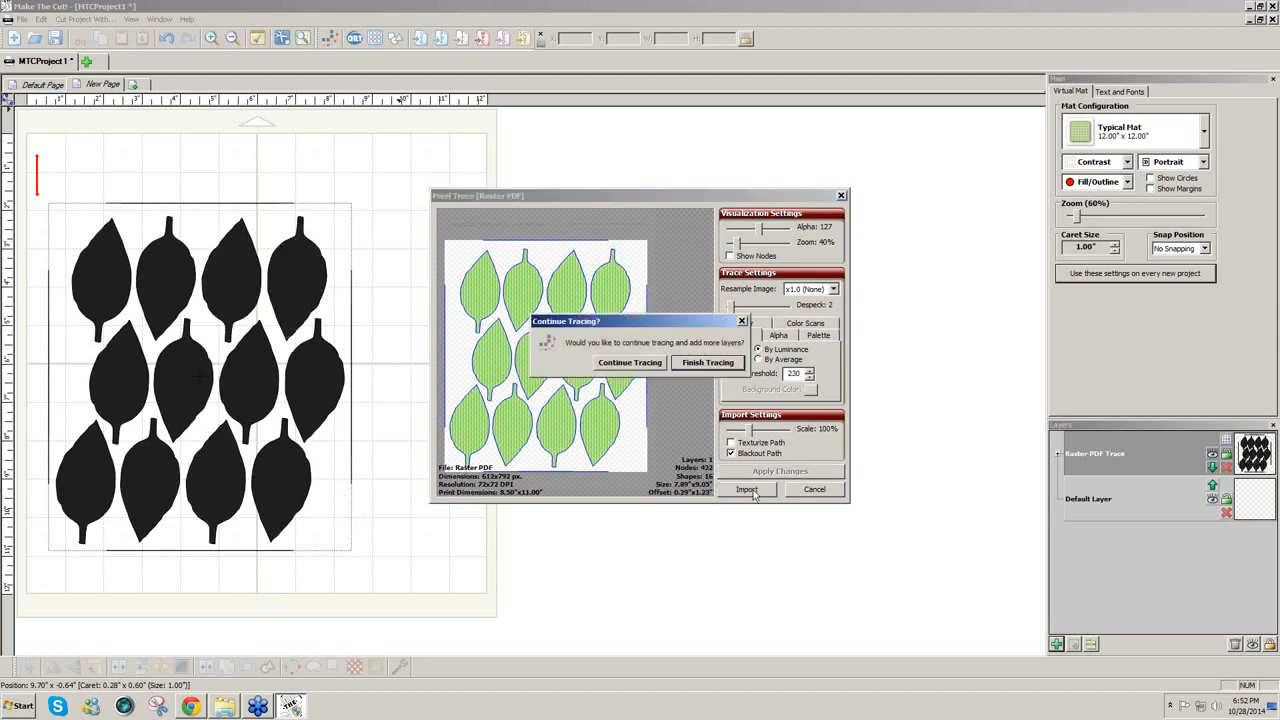
pyautogui.click(697, 367)
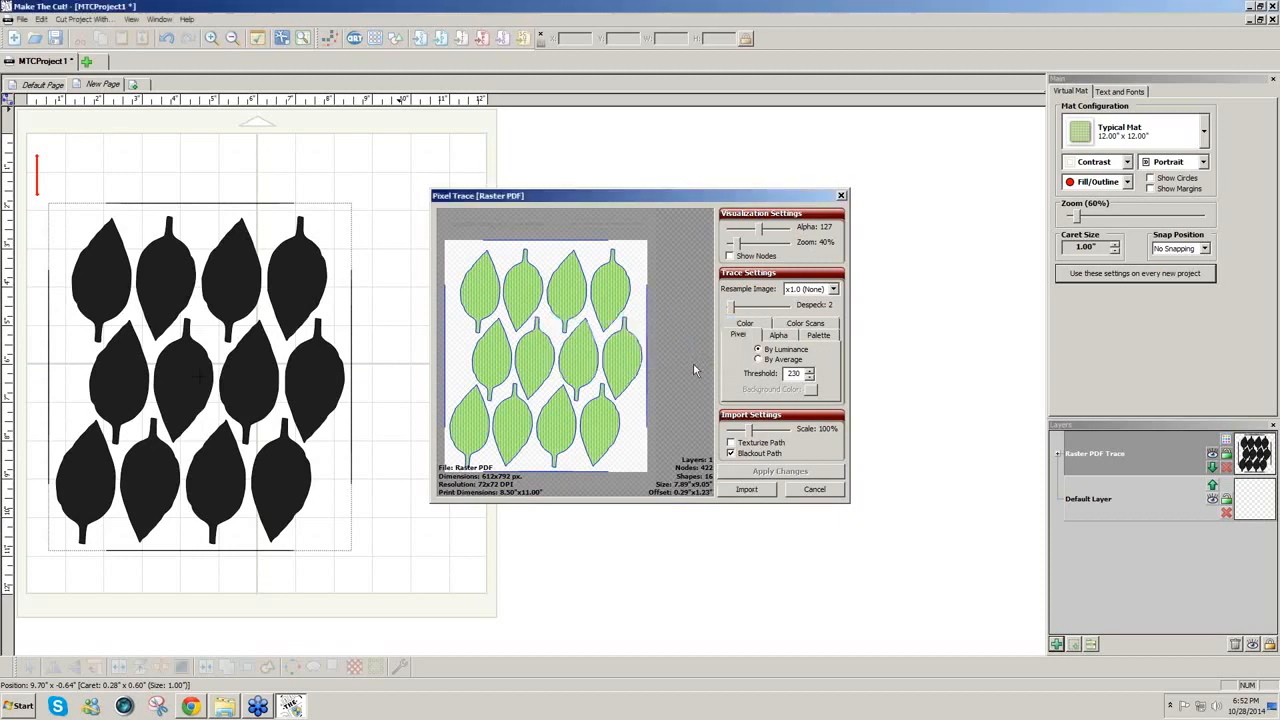
# Step: Split the traced leaf group into separate leaf shapes
pyautogui.click(229, 210)
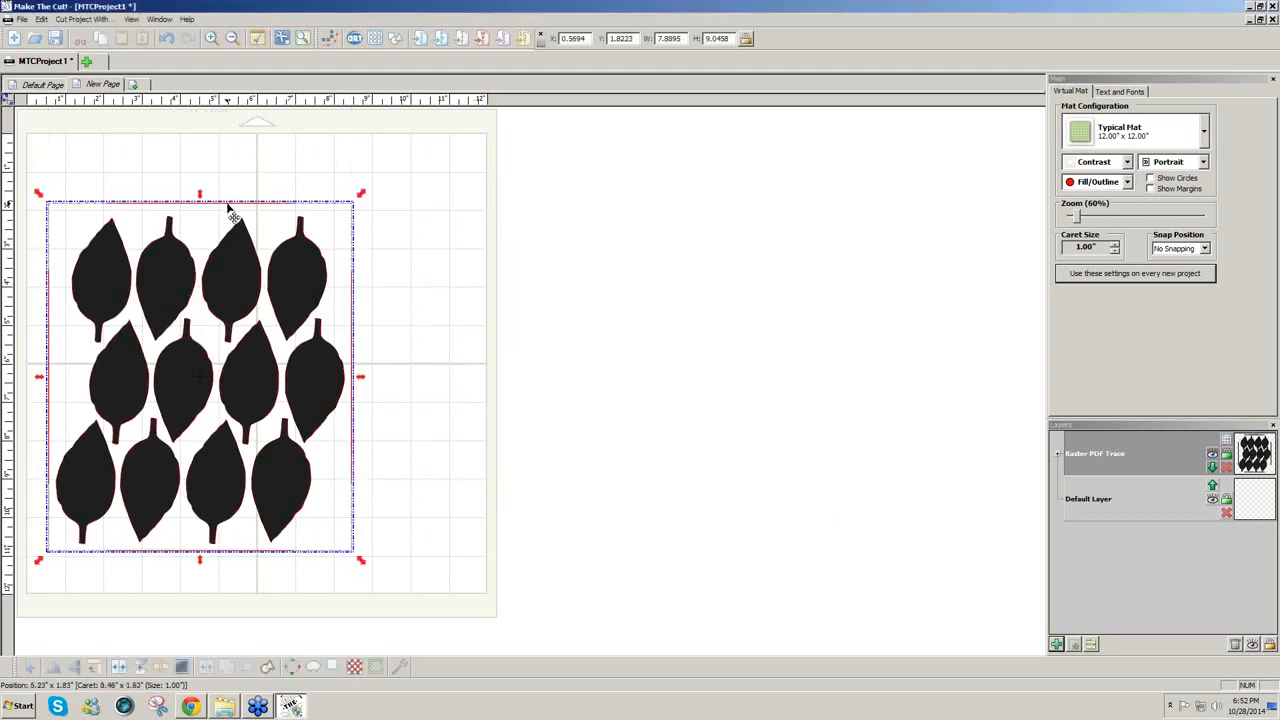
pyautogui.click(119, 670)
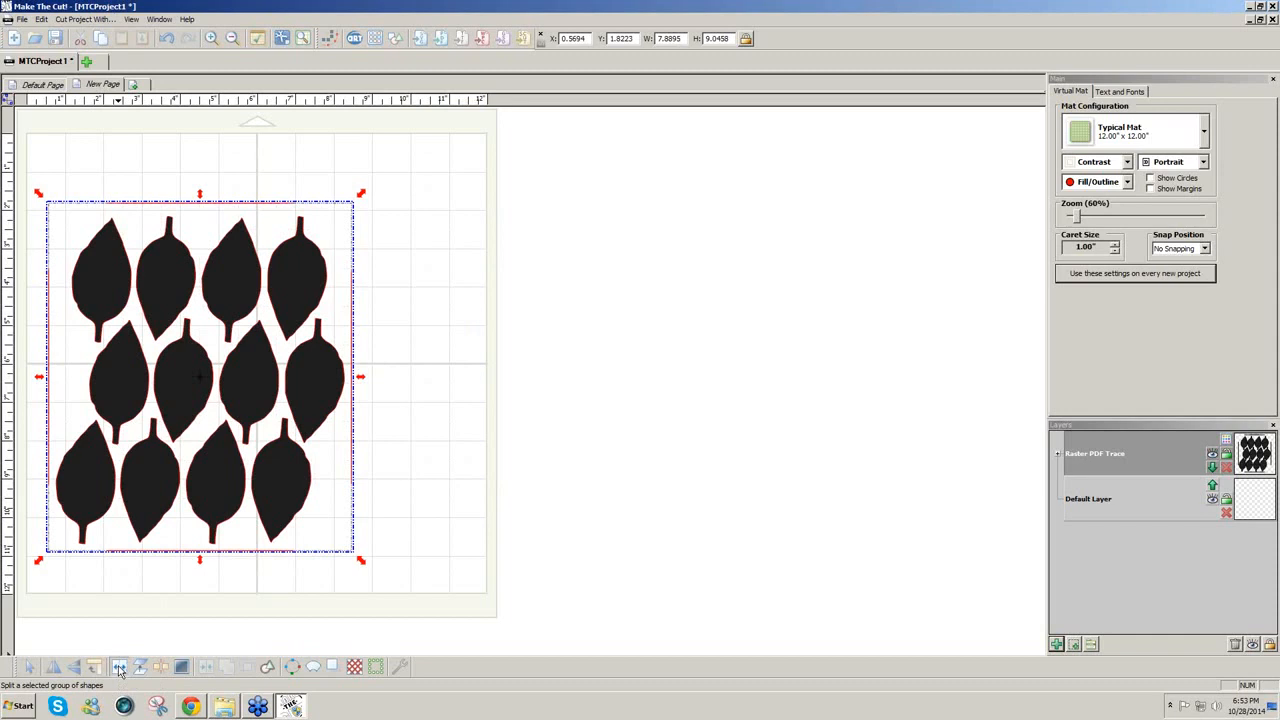
pyautogui.click(413, 578)
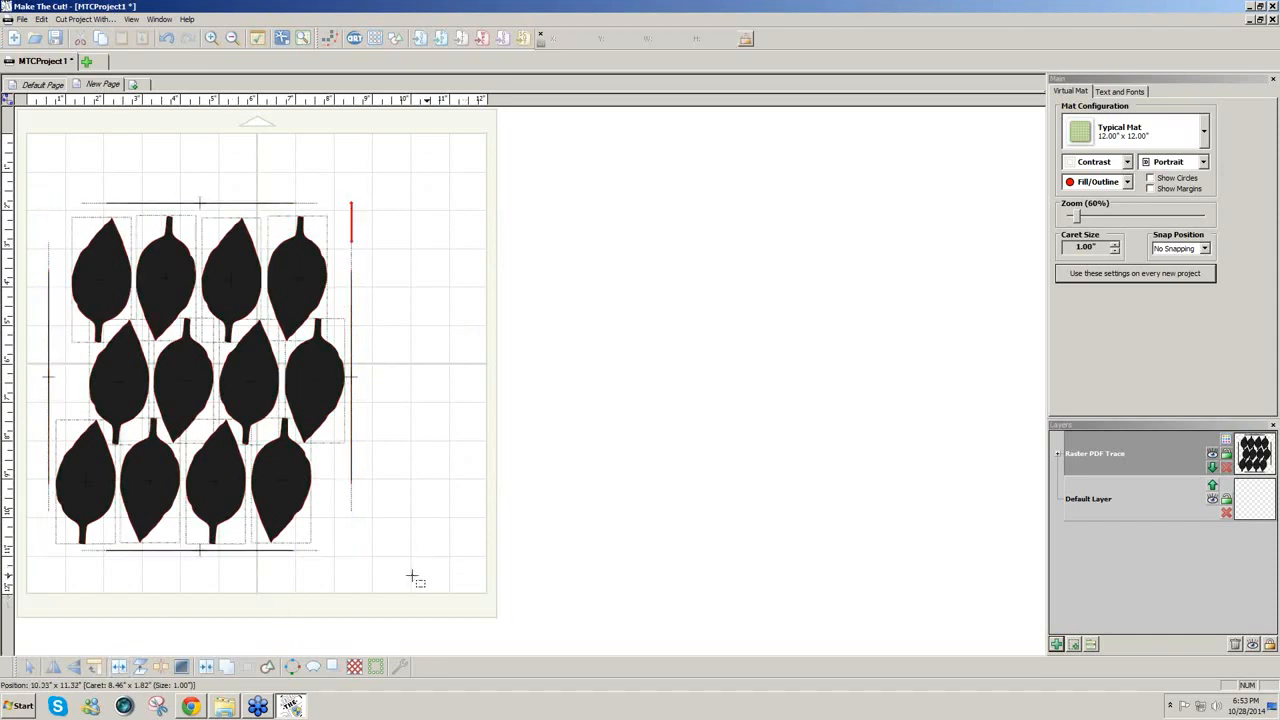
# Step: Delete the four stray border lines (bottom, right, top, left) around the leaves
pyautogui.moveTo(412, 576); pyautogui.dragTo(8, 540)
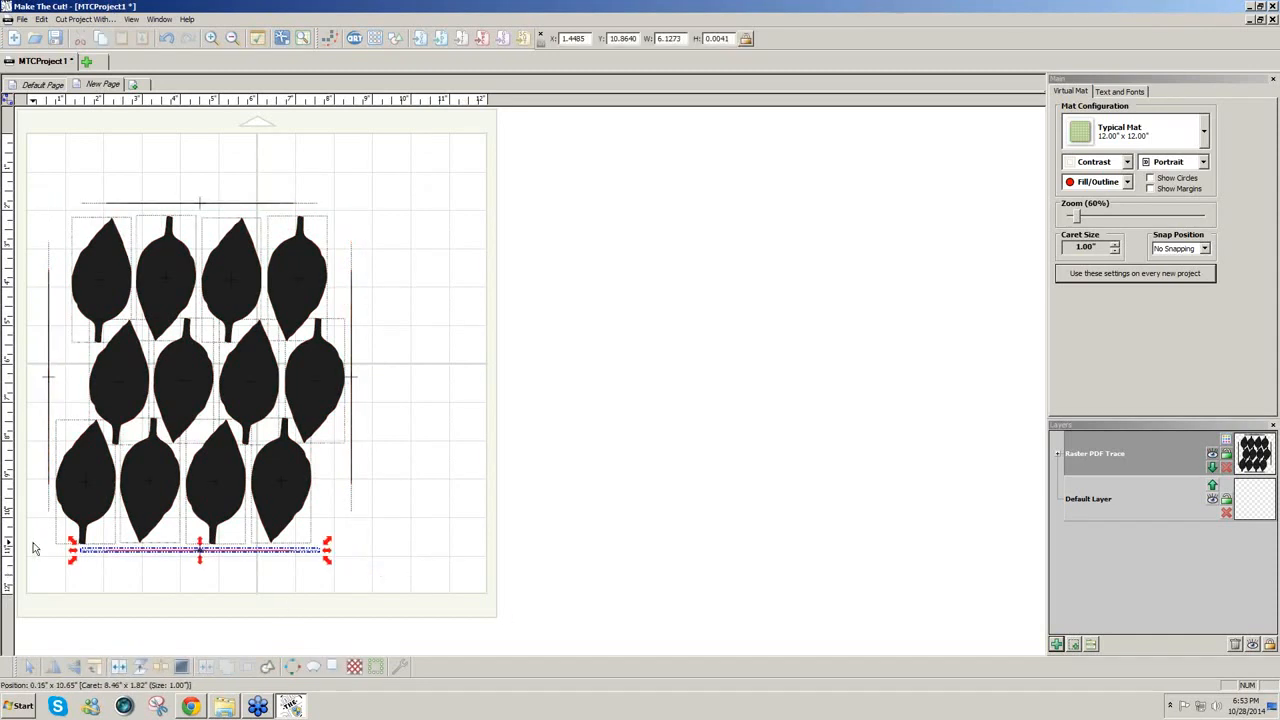
pyautogui.press('Delete')
pyautogui.moveTo(336, 199); pyautogui.dragTo(414, 526)
pyautogui.press('Delete')
pyautogui.moveTo(240, 201); pyautogui.dragTo(518, 224)
pyautogui.press('Delete')
pyautogui.moveTo(34, 217); pyautogui.dragTo(100, 555)
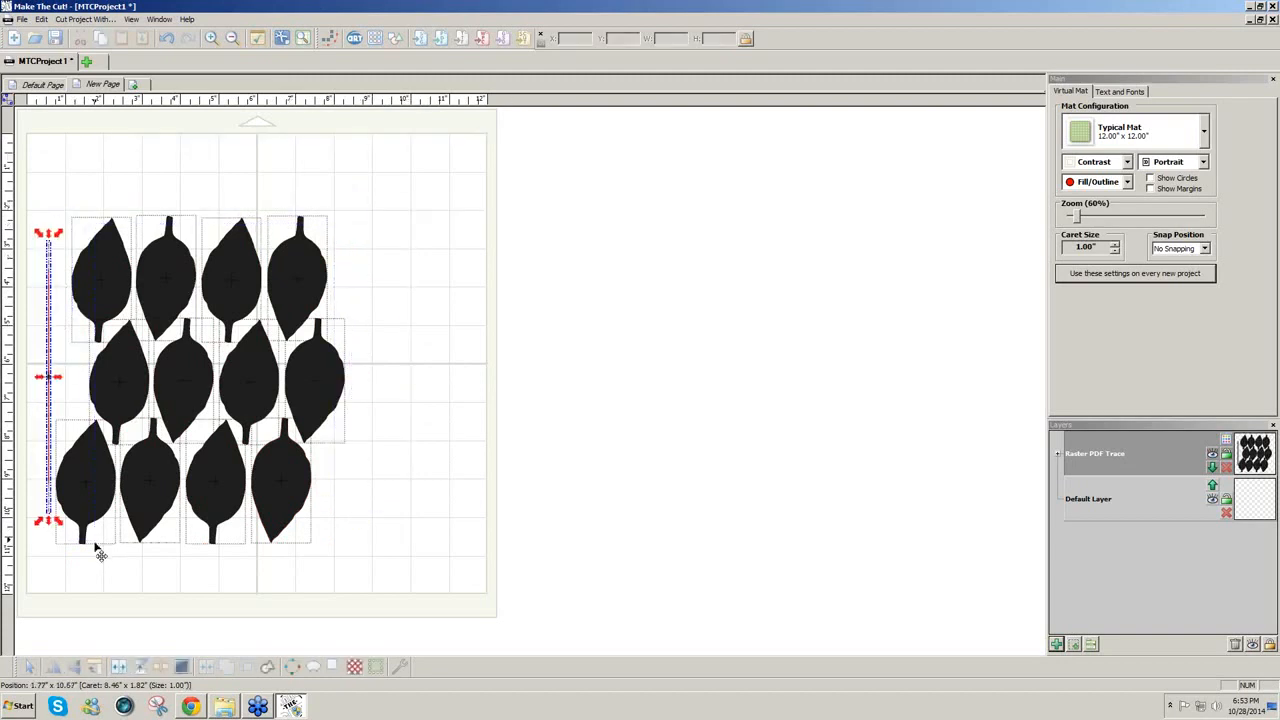
pyautogui.press('Delete')
pyautogui.rightClick(95, 86)
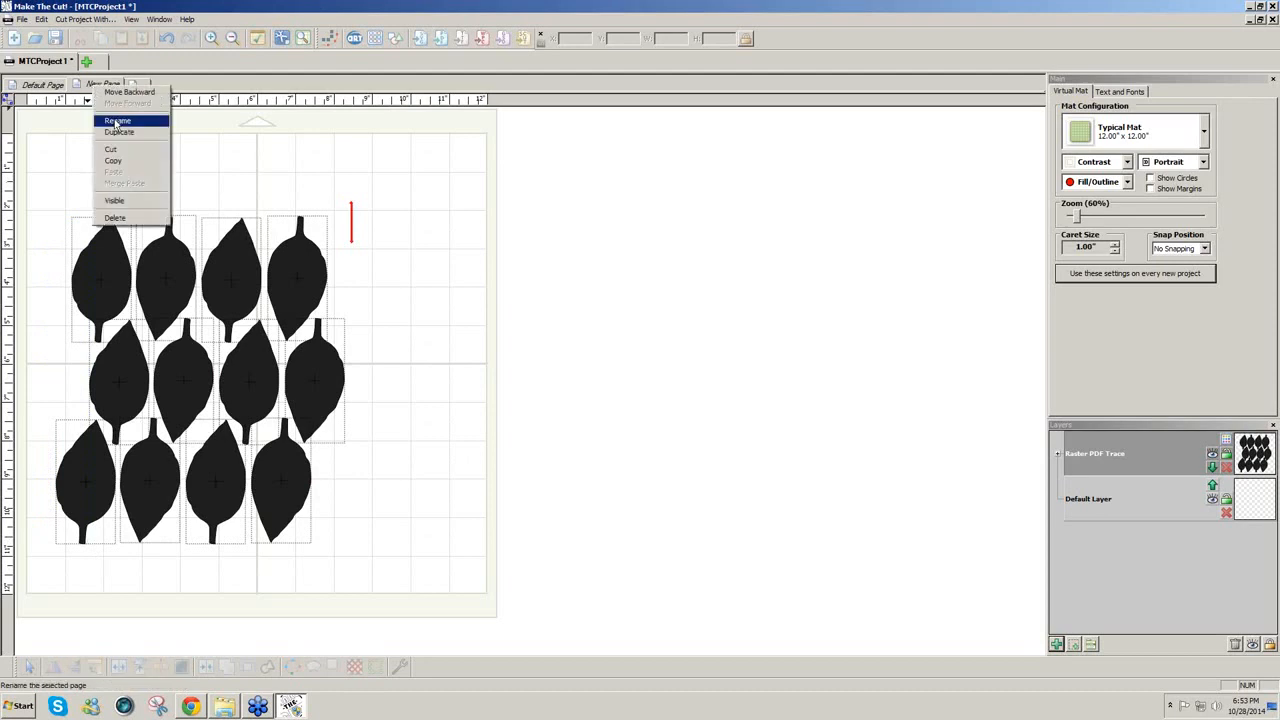
# Step: Rename the new page to 'Leaves'
pyautogui.click(116, 122)
pyautogui.write('Leaves')
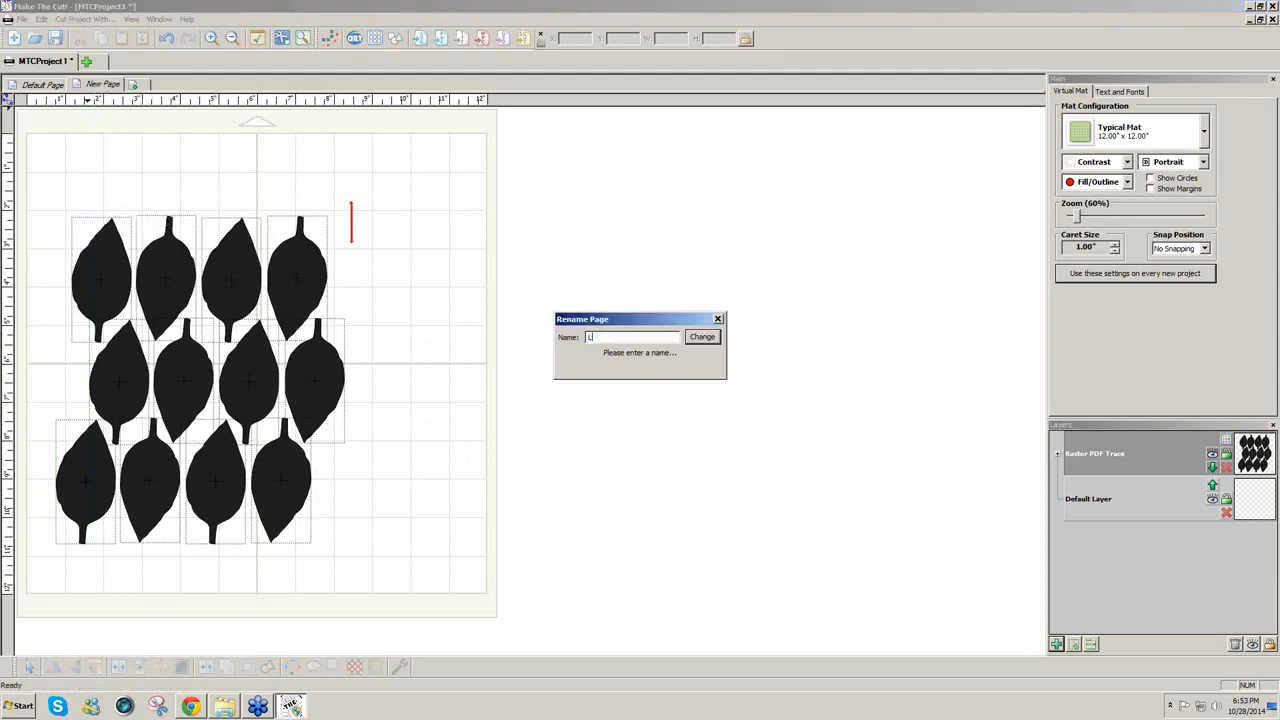
pyautogui.click(703, 338)
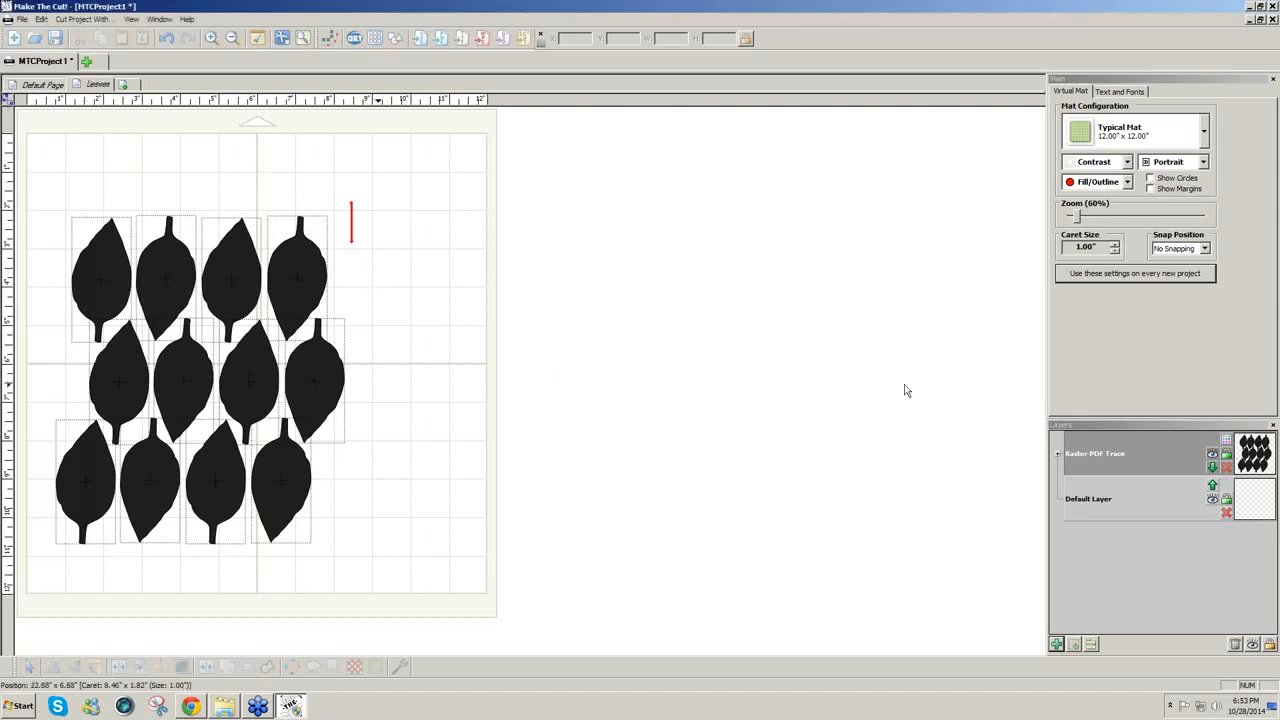
# Step: Colour the leaf layer dark green and return to the Default Page with the red flowers
pyautogui.click(1228, 441)
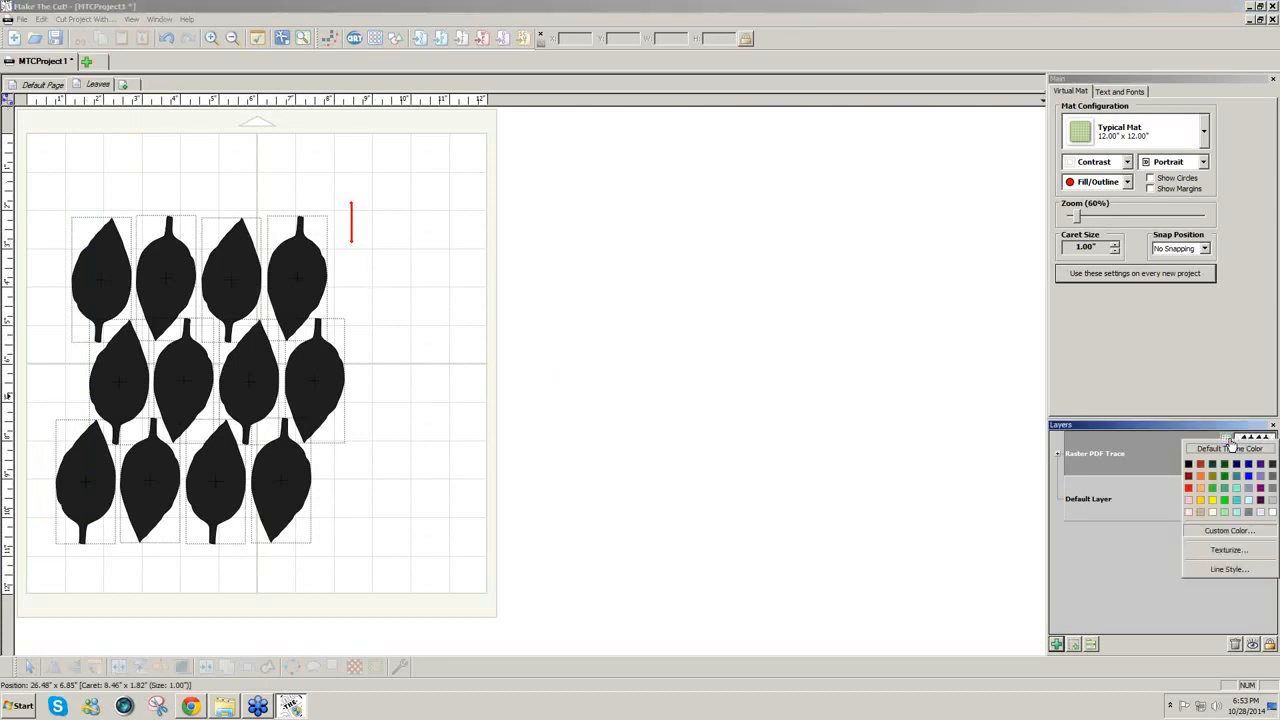
pyautogui.click(1259, 479)
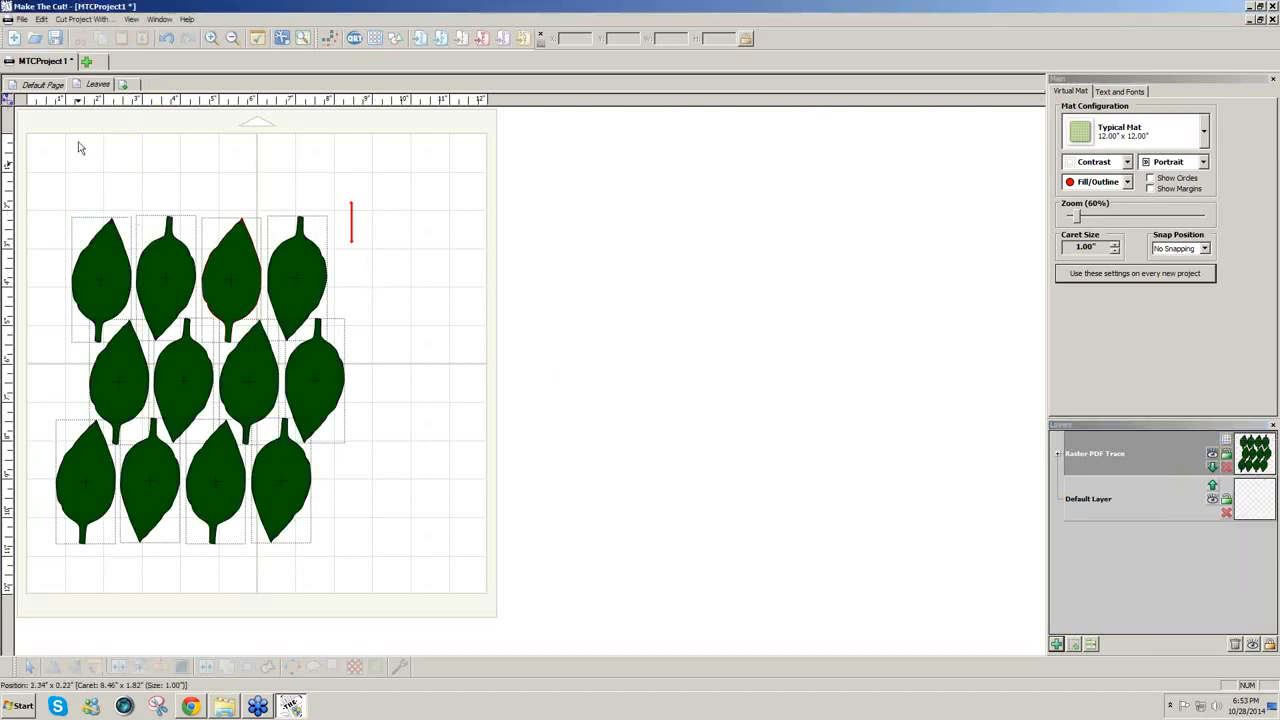
pyautogui.click(43, 86)
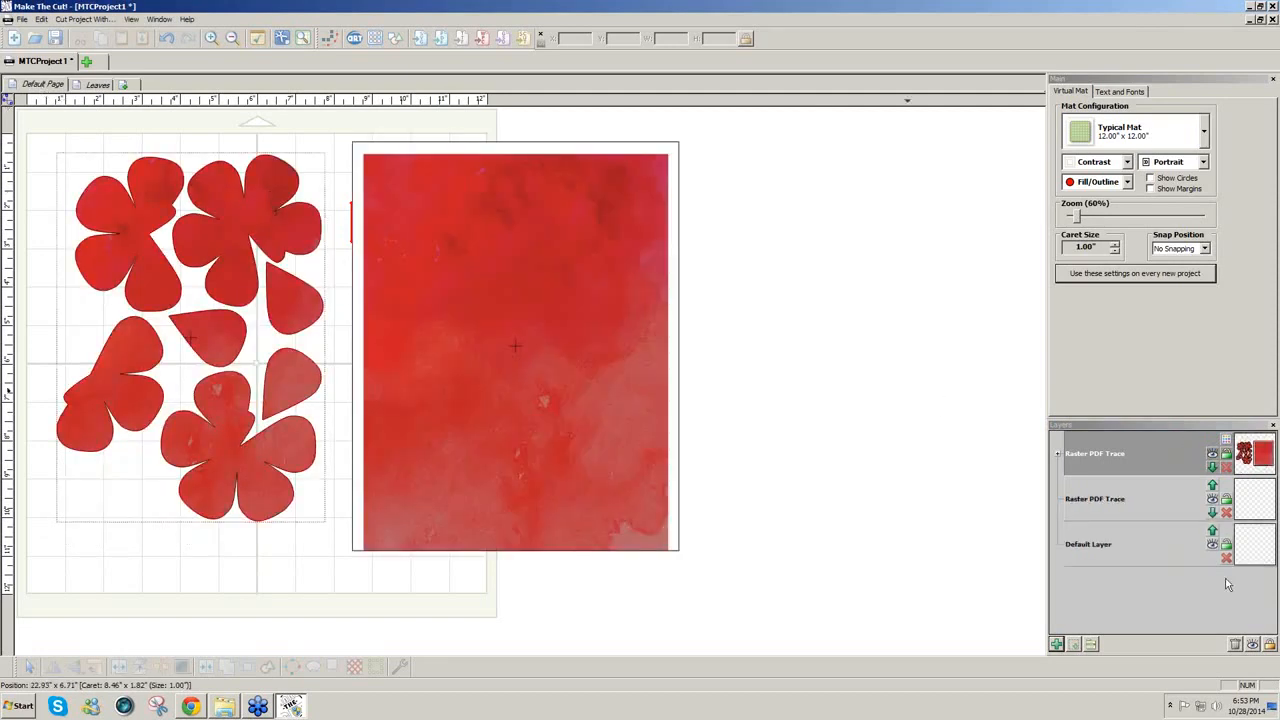
# Step: Move the red watercolour image to a New Layer and delete the empty layers, leaving two layers
pyautogui.click(393, 394)
pyautogui.click(1074, 645)
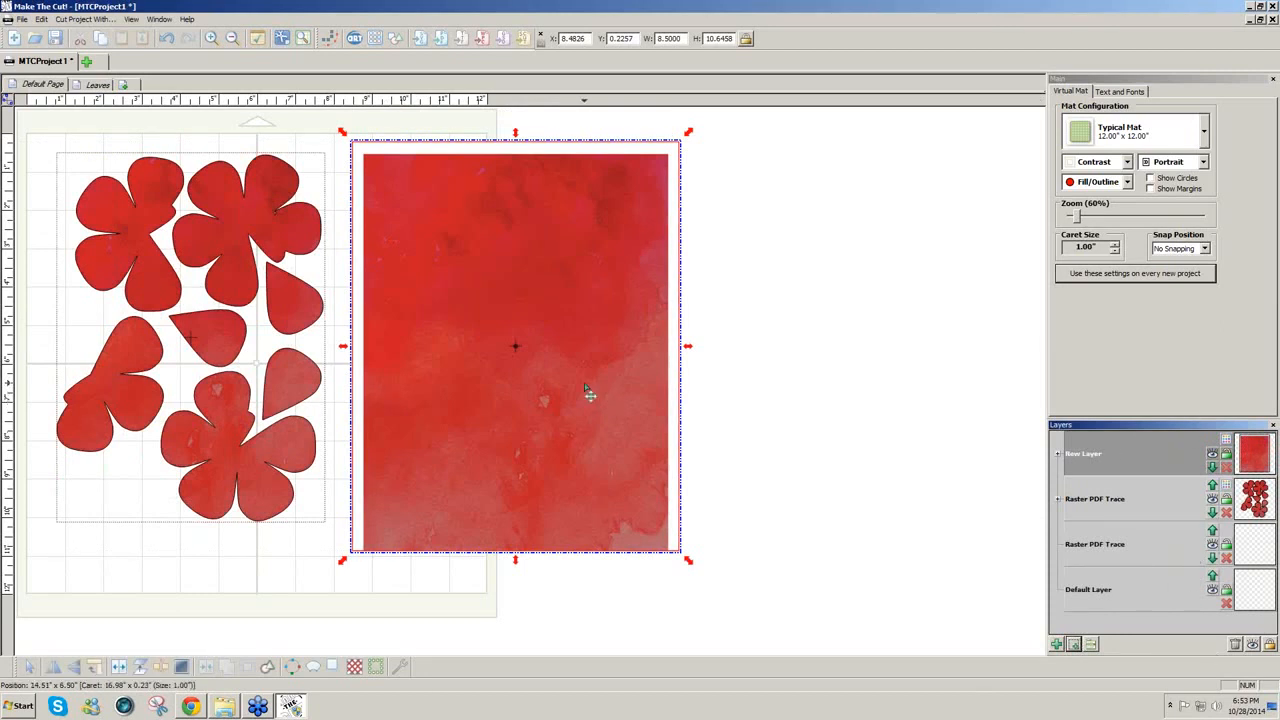
pyautogui.click(1214, 457)
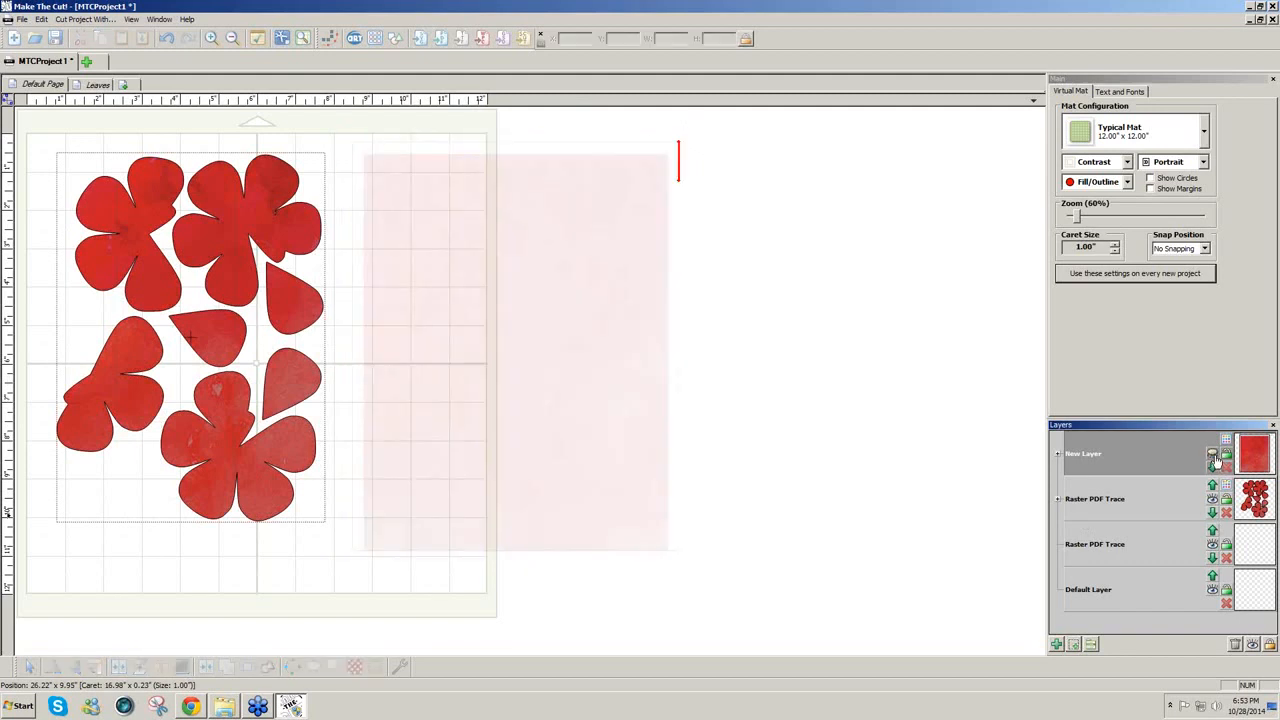
pyautogui.click(1214, 457)
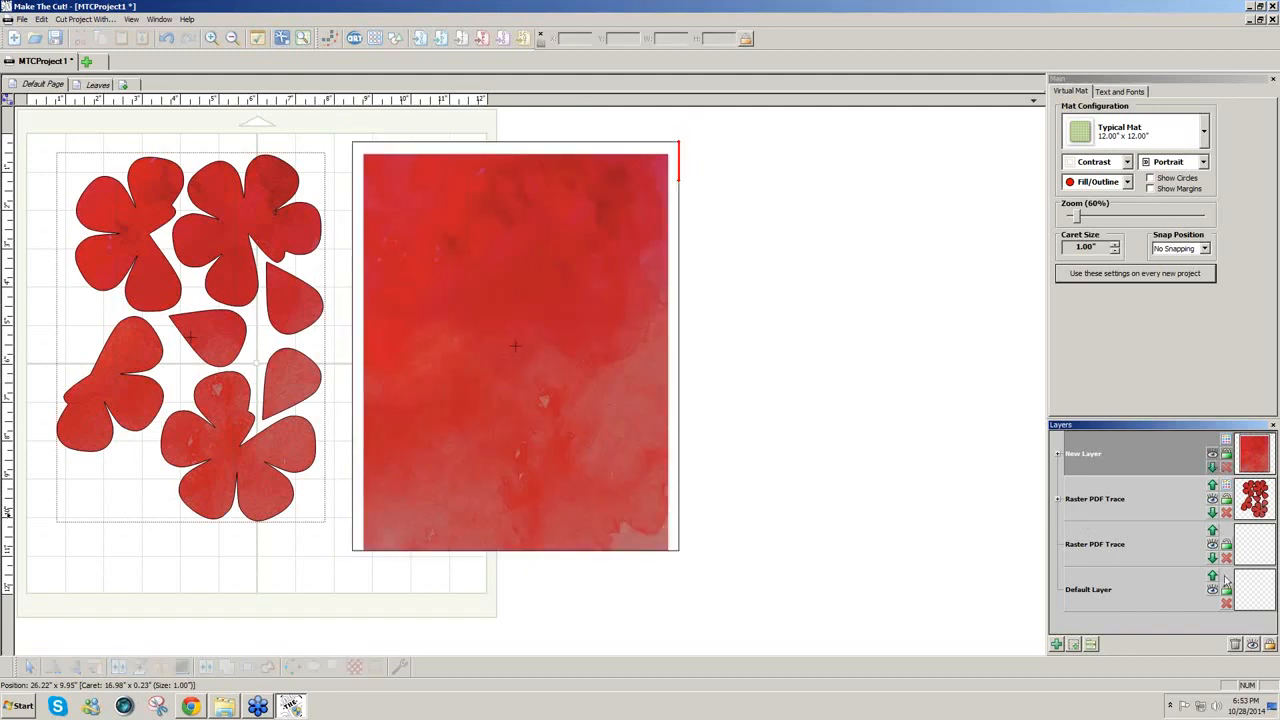
pyautogui.click(1236, 646)
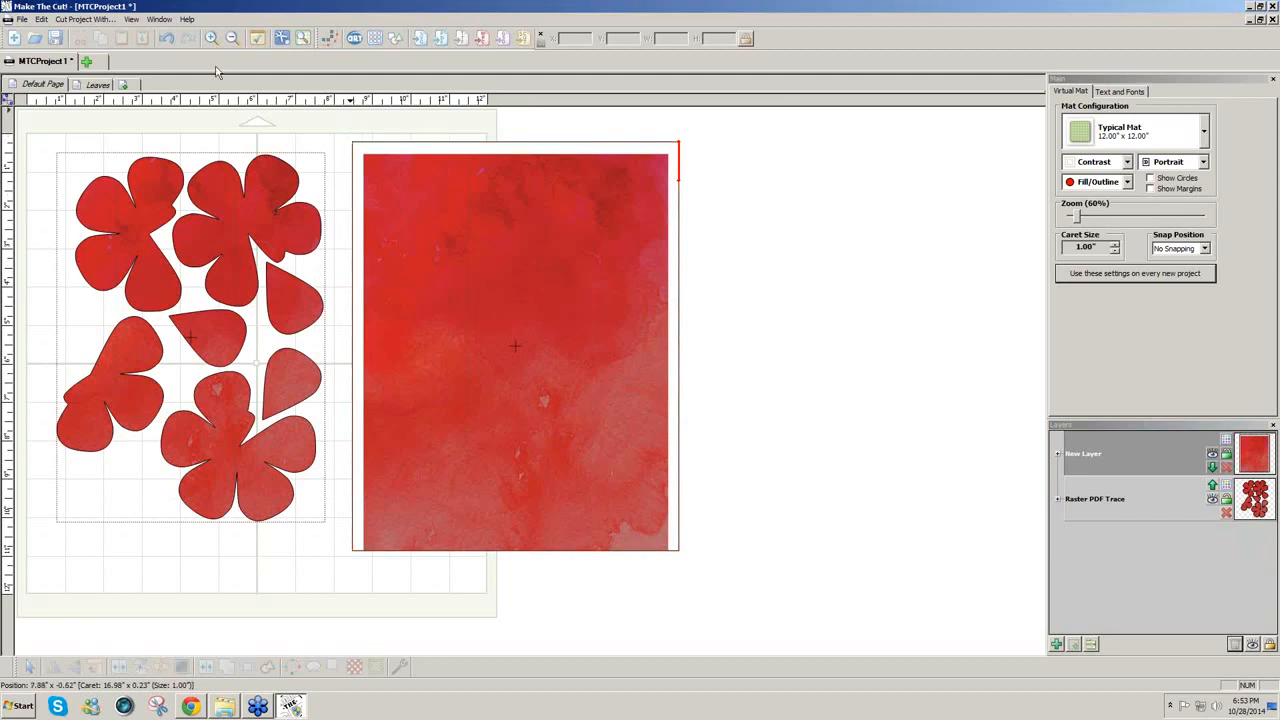
# Step: Open the Notes Window, start an 'Assembly Instructions' heading, then switch to Chrome
pyautogui.click(131, 19)
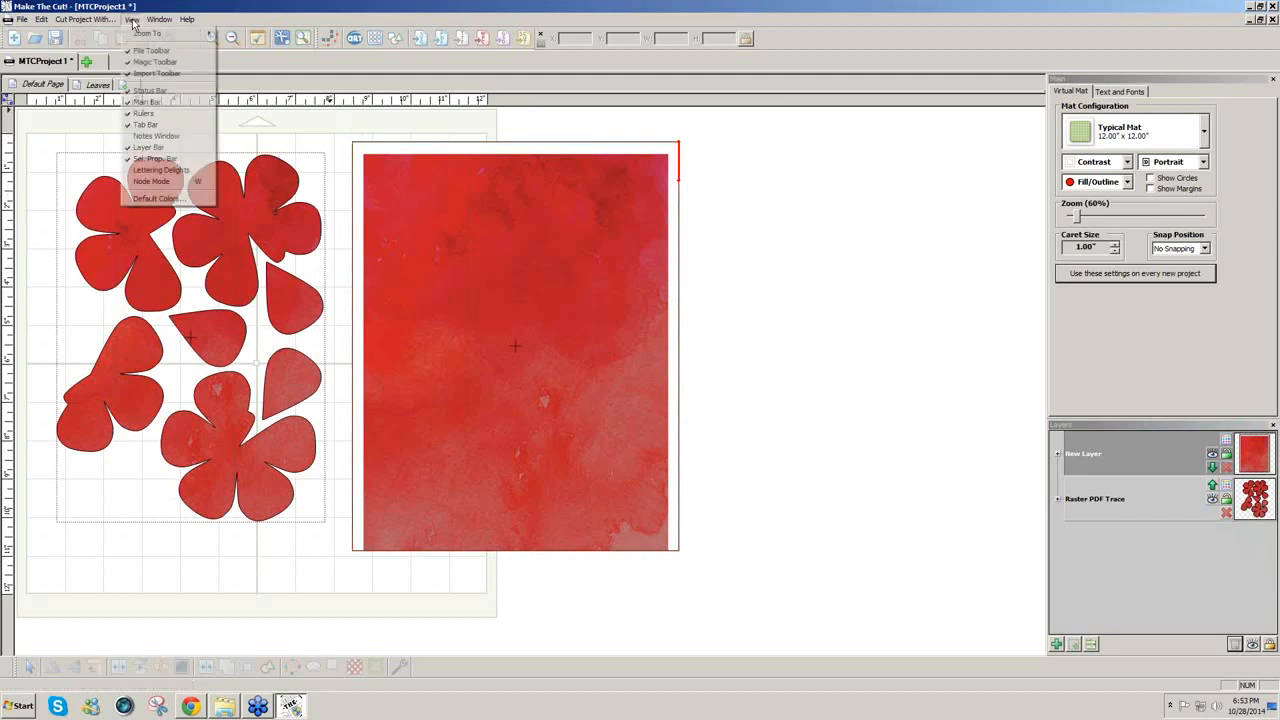
pyautogui.click(145, 139)
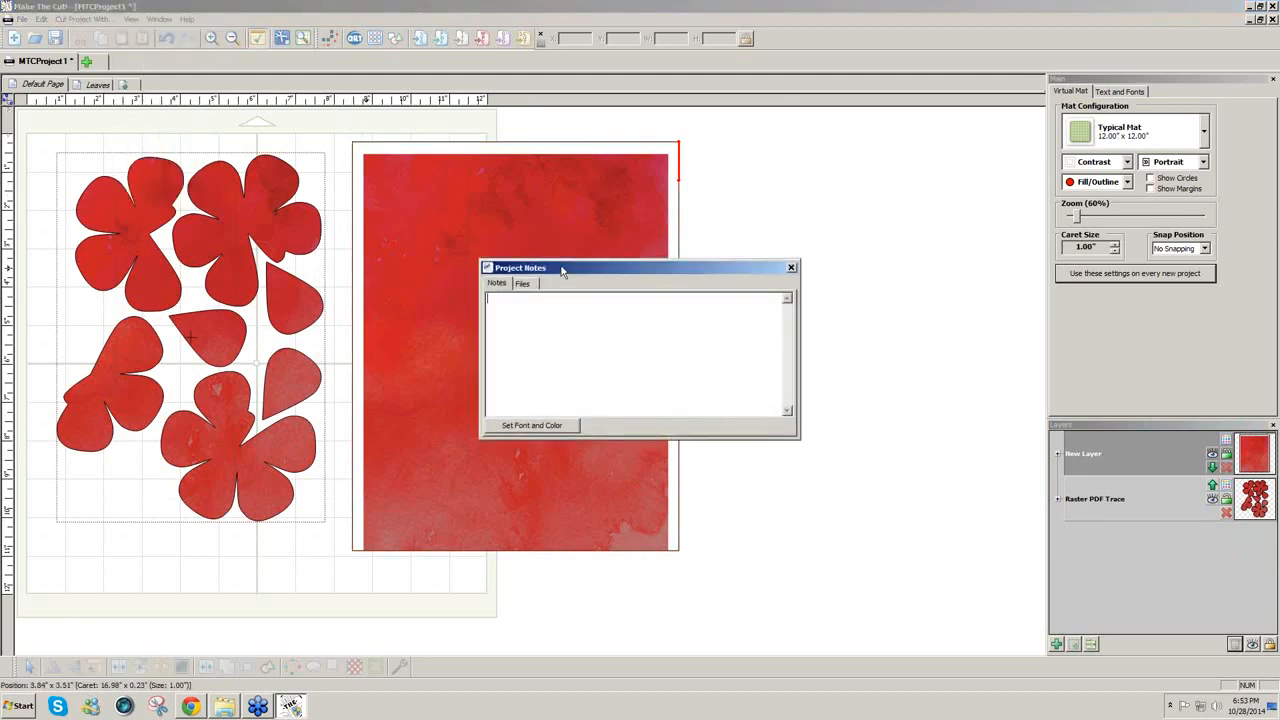
pyautogui.moveTo(565, 262); pyautogui.dragTo(585, 262)
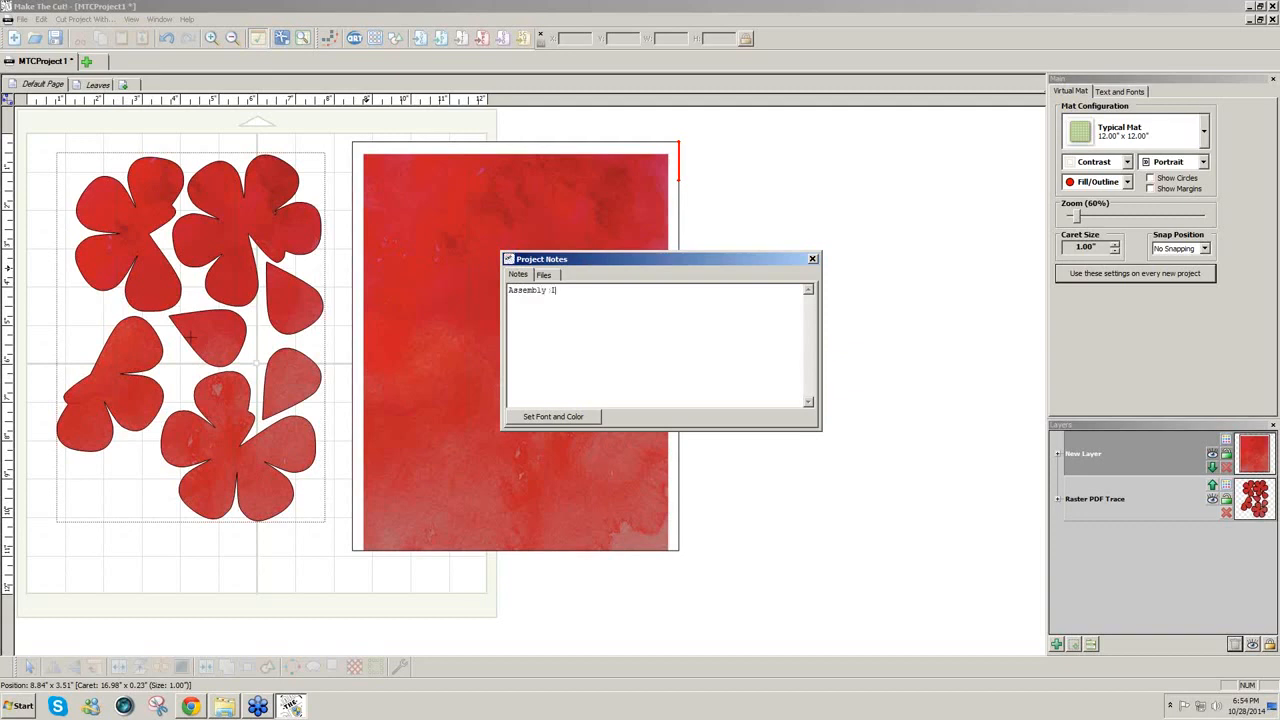
pyautogui.write('Assembly Instructions:')
pyautogui.click(191, 706)
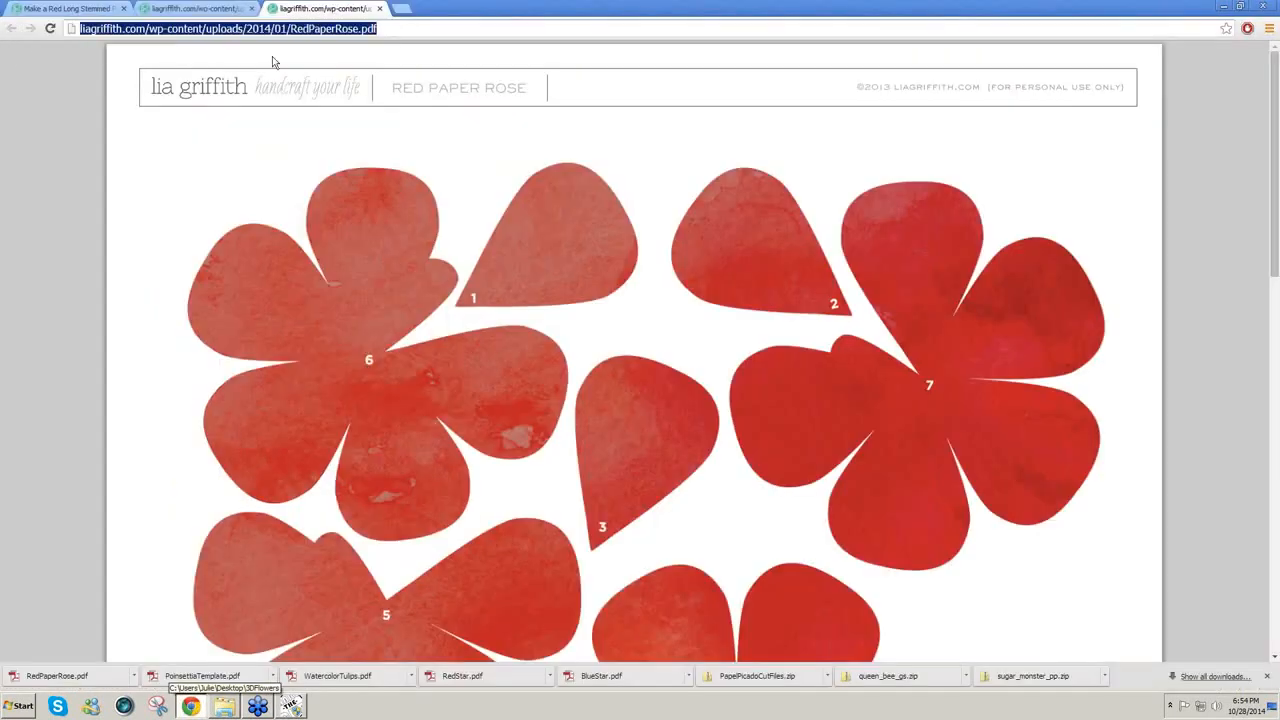
# Step: Copy the red rose tutorial's web address in Chrome, then return to Make The Cut's Project Notes
pyautogui.click(207, 11)
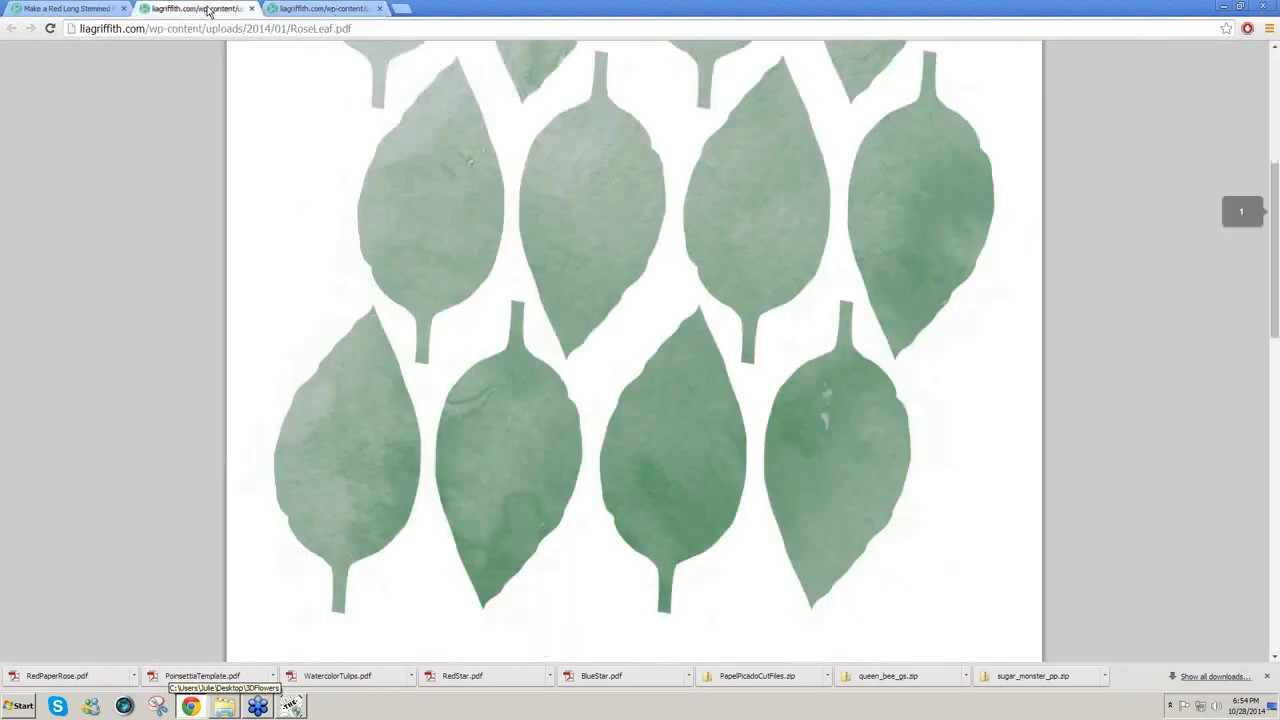
pyautogui.click(100, 9)
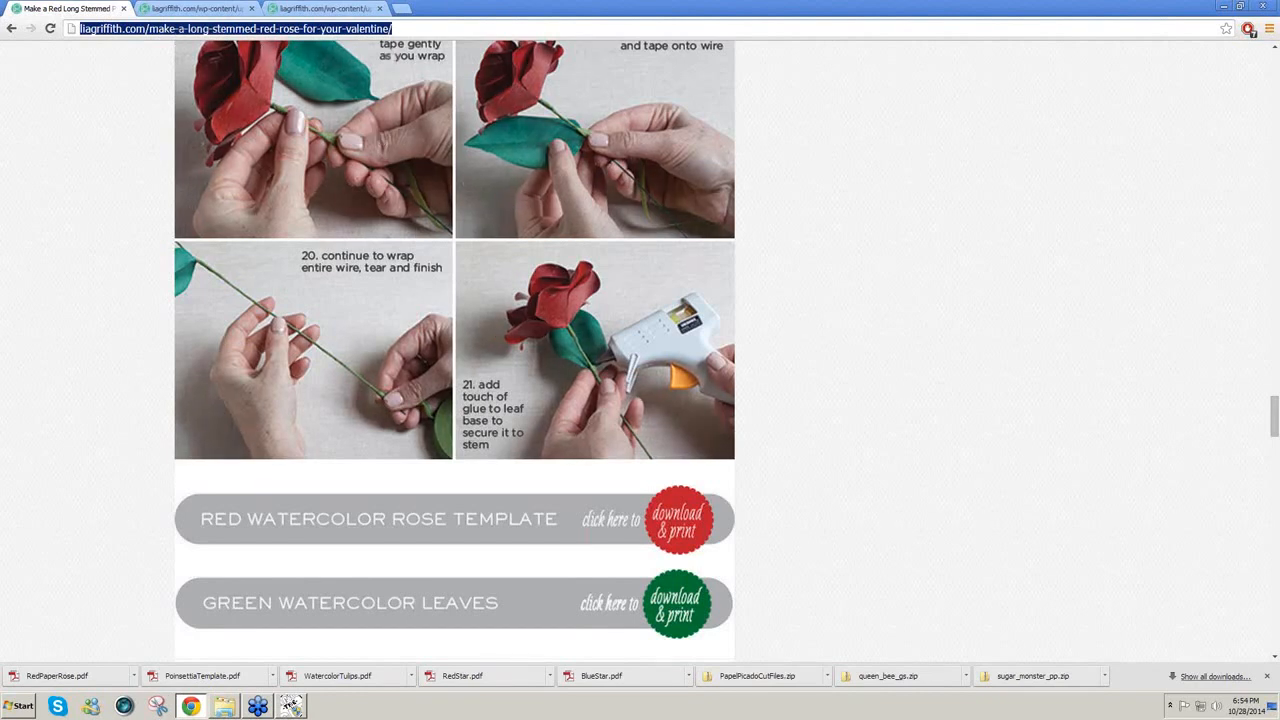
pyautogui.click(290, 706)
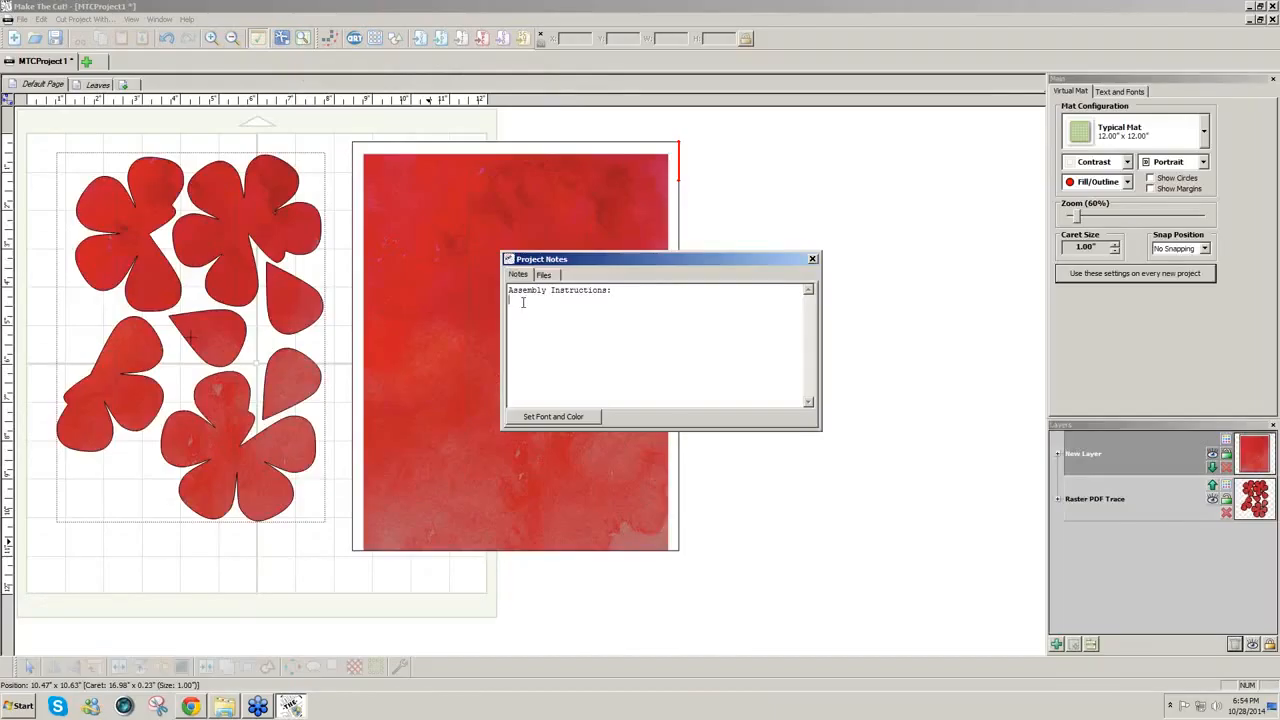
# Step: Paste the red rose tutorial URL beneath 'Assembly Instructions:' in the Project Notes
pyautogui.write('http://lisgriffith.com/make-a-long-stemmed-red-rose-for-your-valentine/')
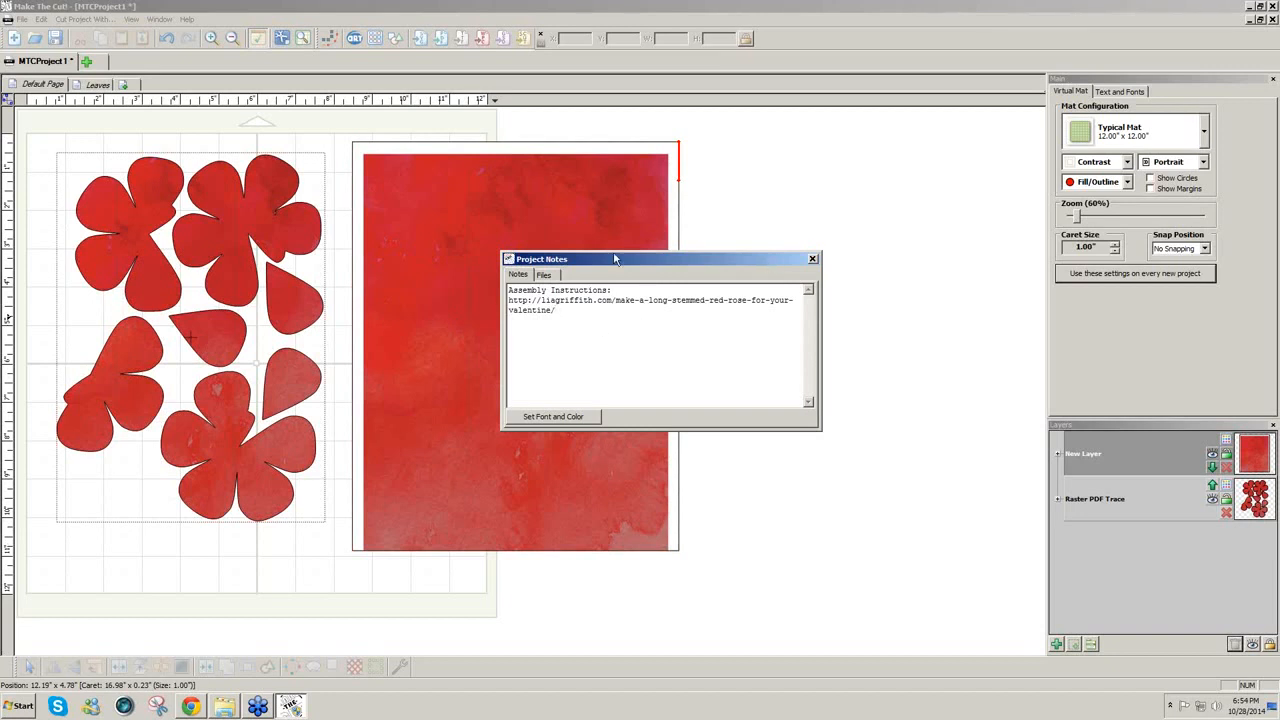
# Step: Save the project as RedRose.mtc and move the Project Notes window up and right
pyautogui.click(20, 19)
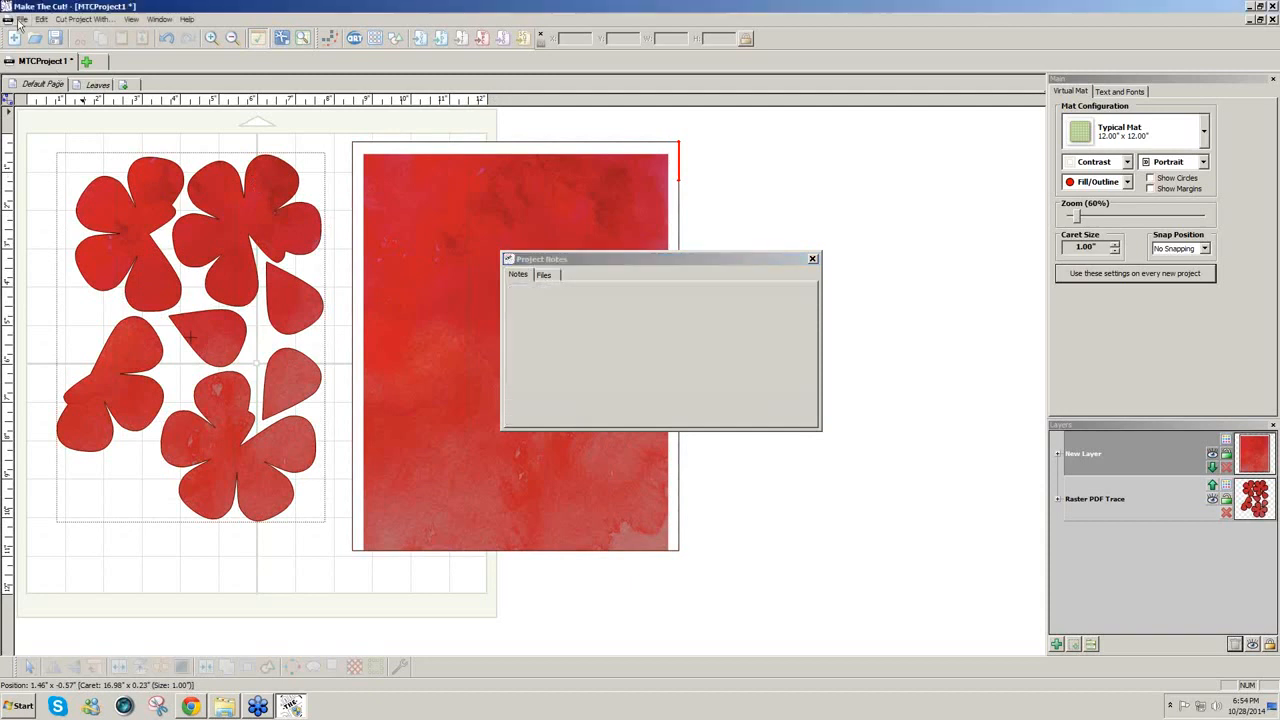
pyautogui.click(34, 85)
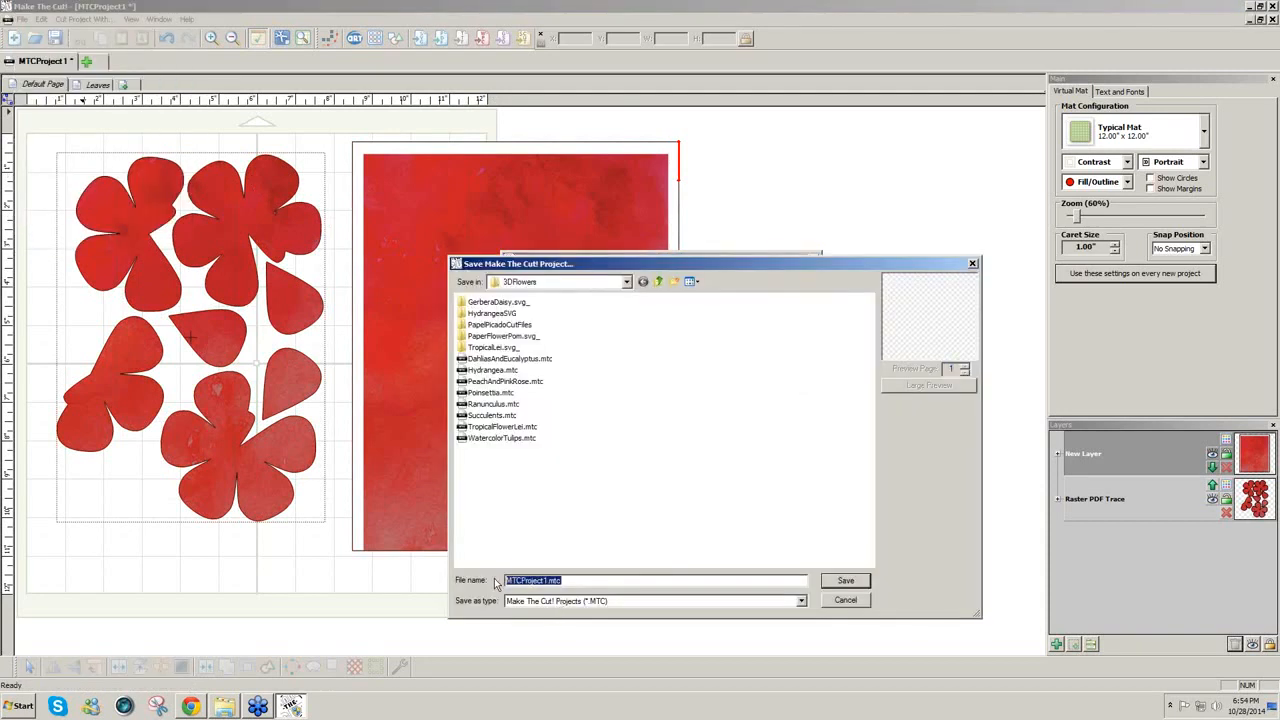
pyautogui.write('Red')
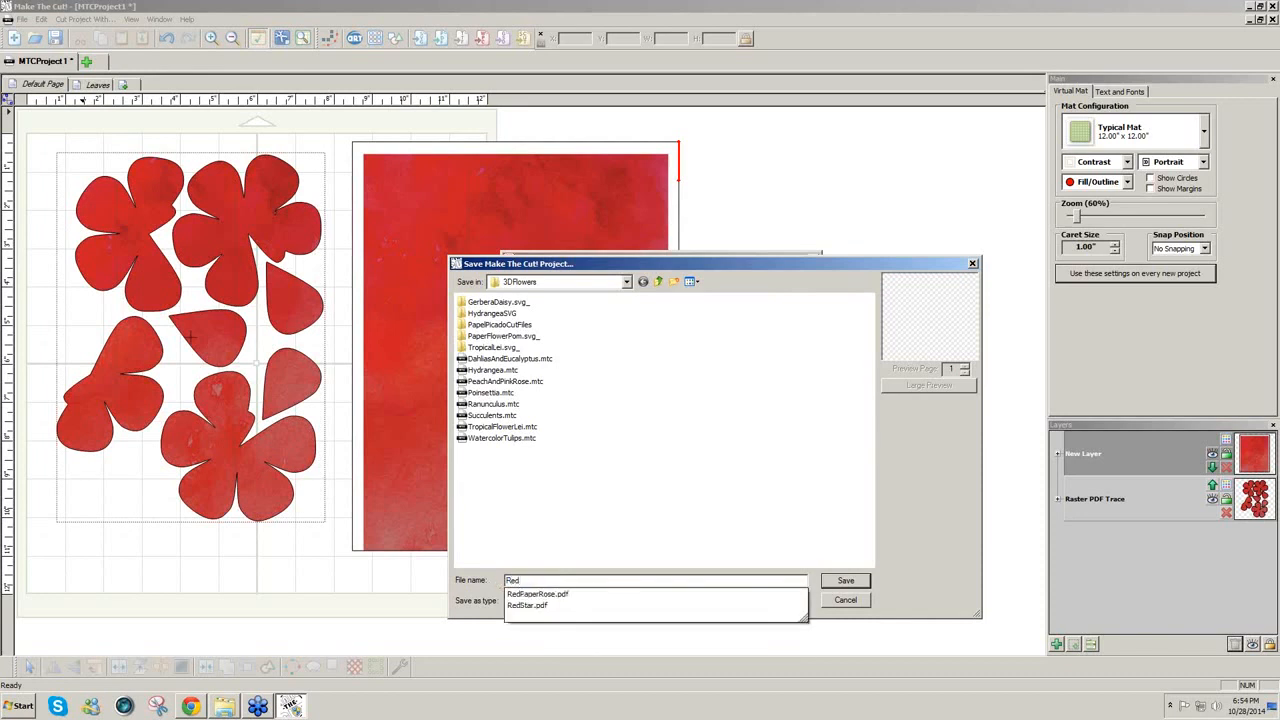
pyautogui.write('Rose')
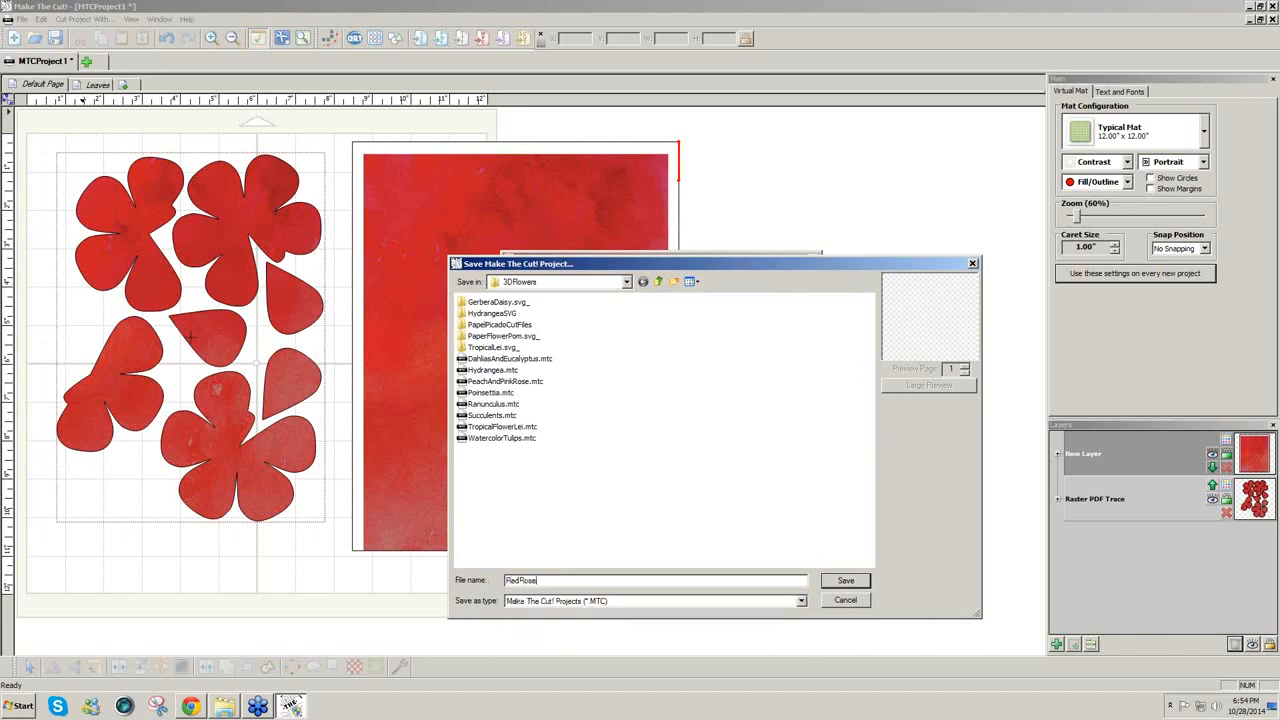
pyautogui.click(846, 581)
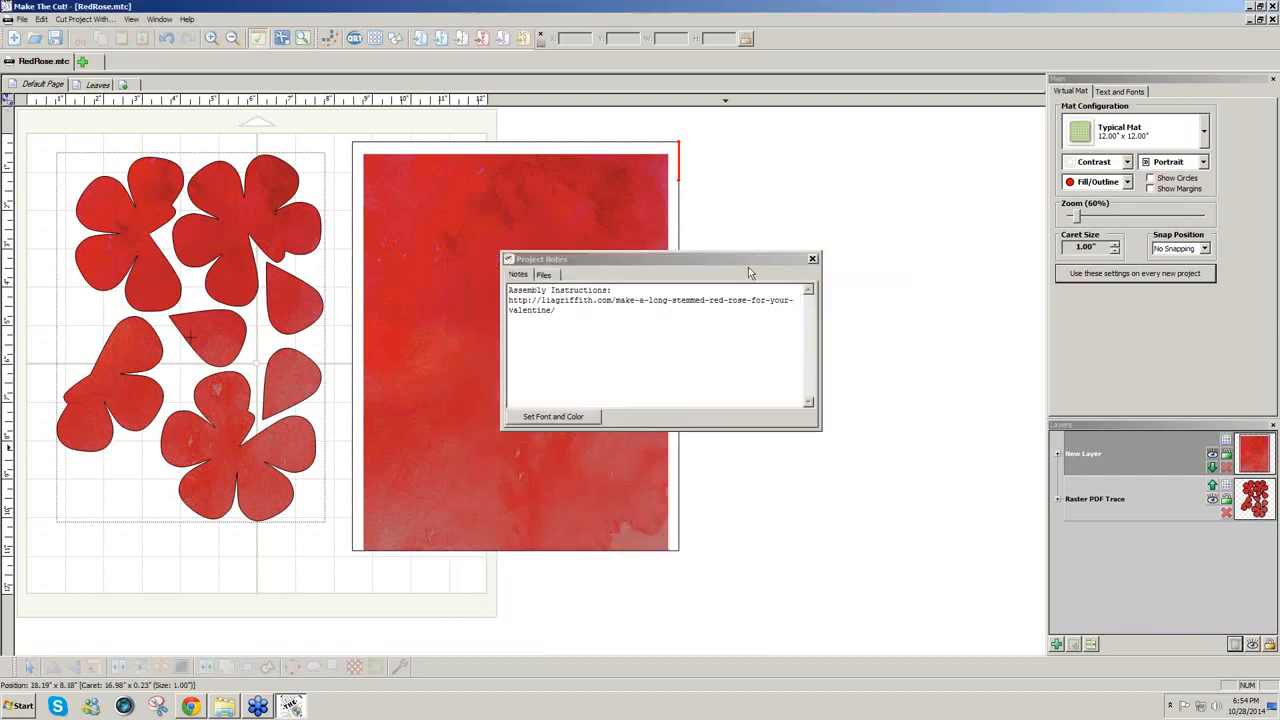
pyautogui.moveTo(750, 265); pyautogui.dragTo(922, 156)
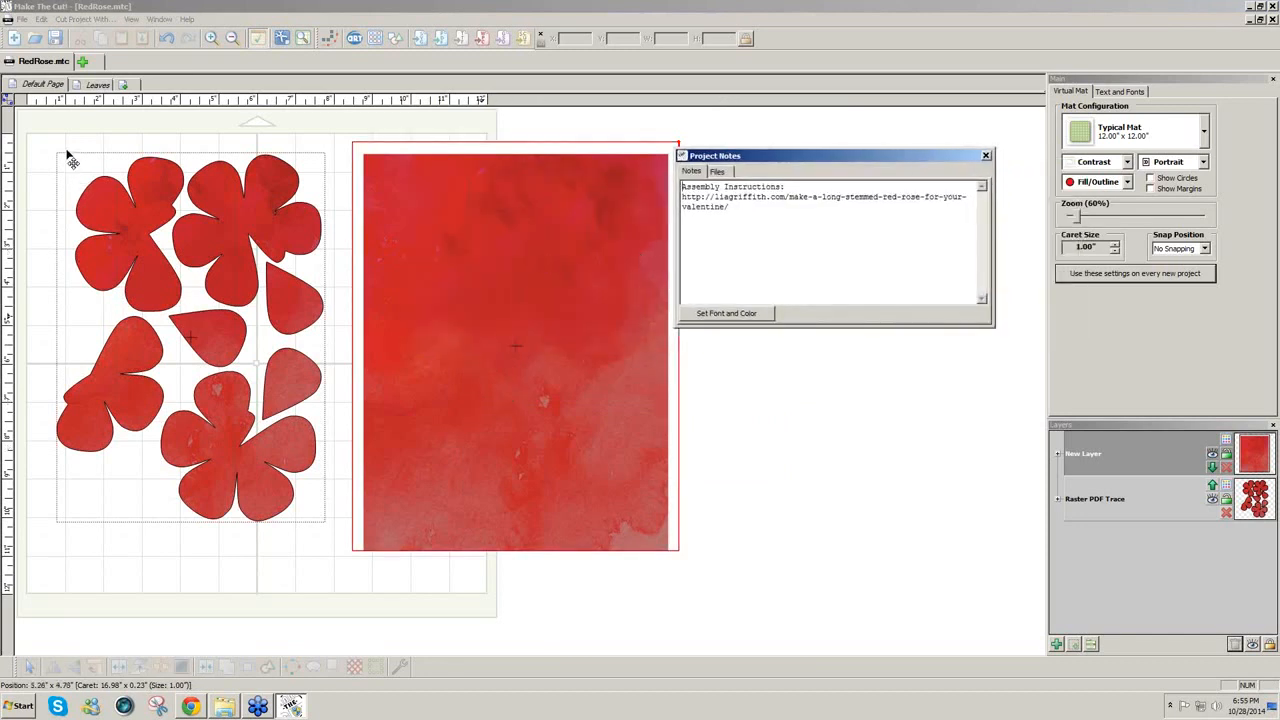
# Step: Deselect the watercolor image, then scroll the browser's rose tutorial up to steps 14–19
pyautogui.click(57, 105)
pyautogui.click(54, 86)
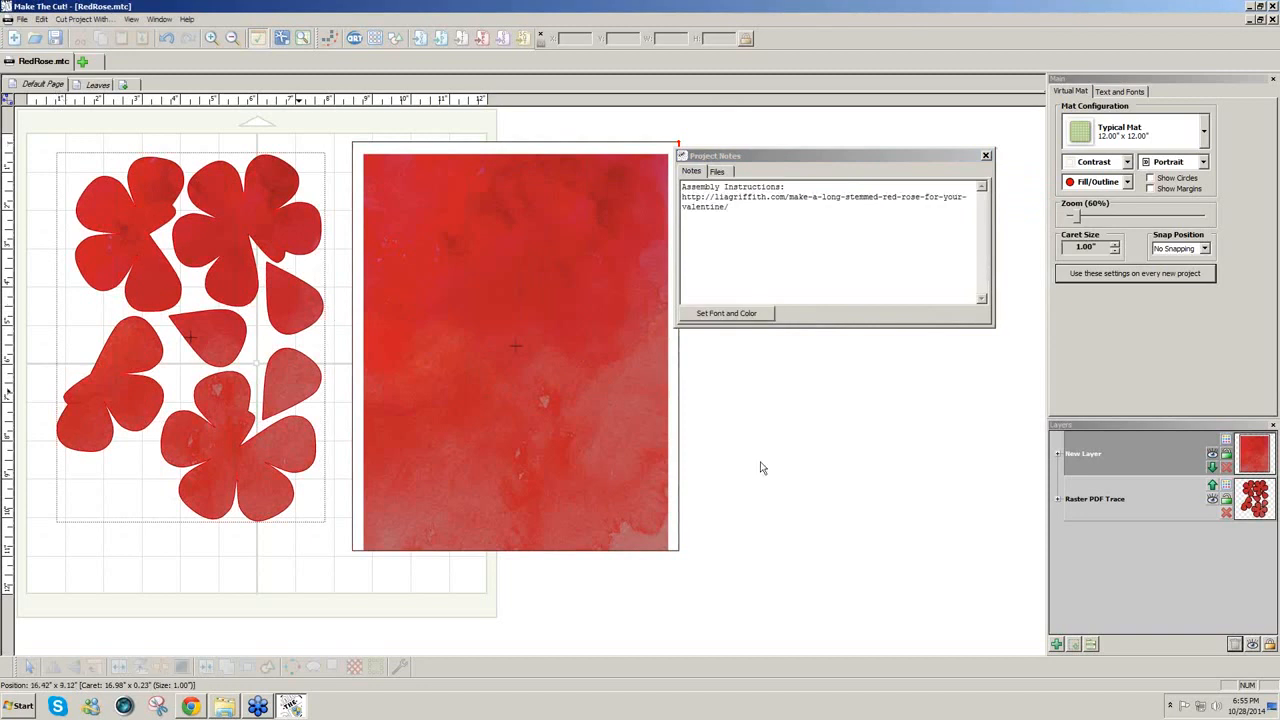
pyautogui.click(45, 509)
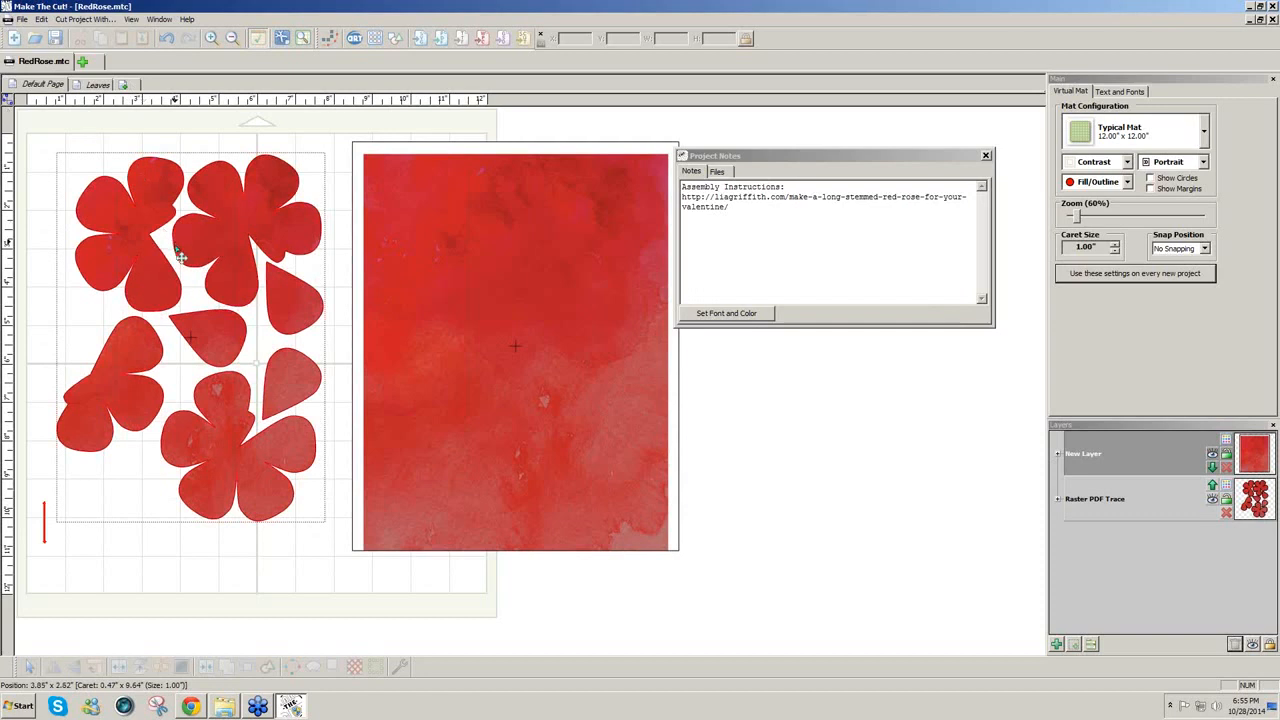
pyautogui.click(191, 707)
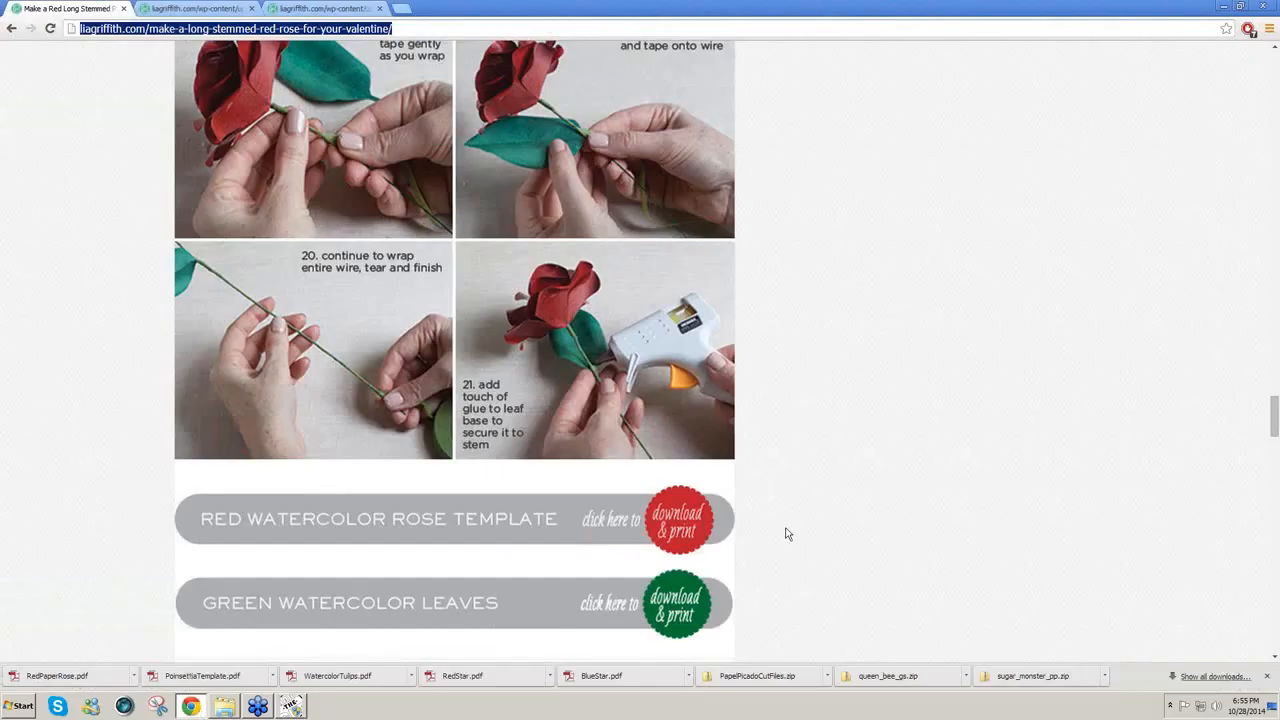
pyautogui.scroll(1, 993, 270)
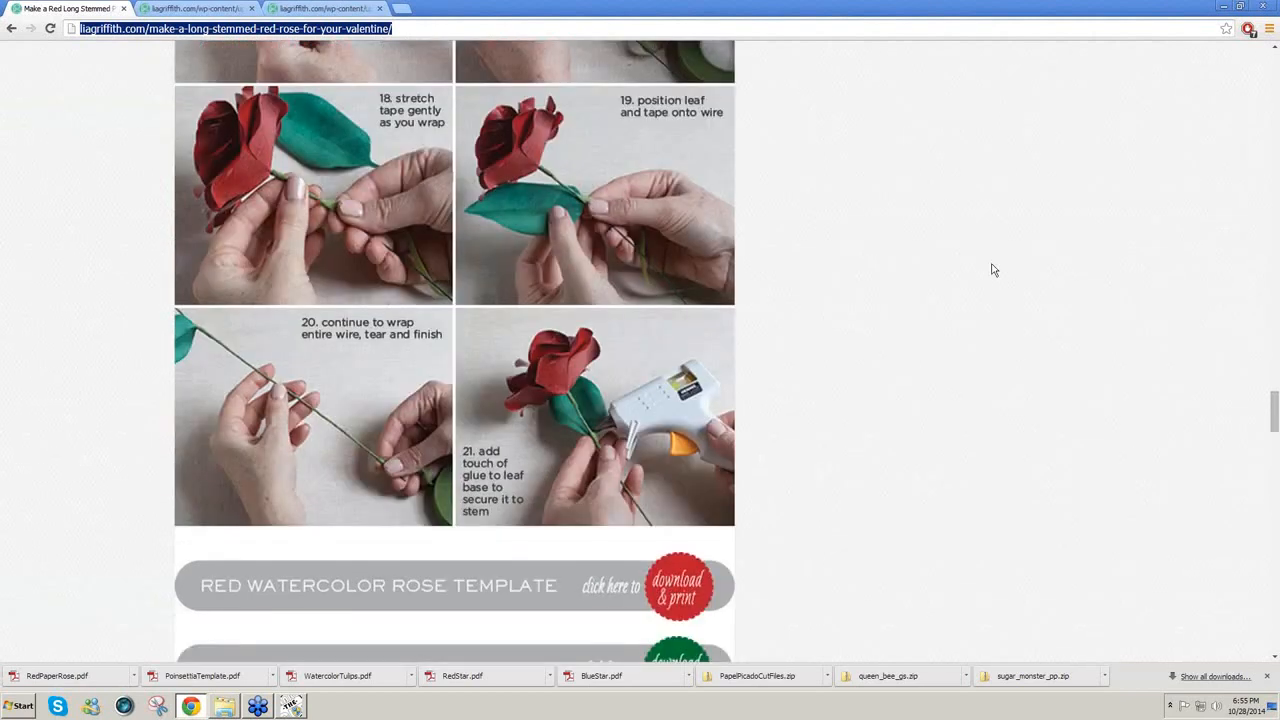
pyautogui.scroll(3, 993, 270)
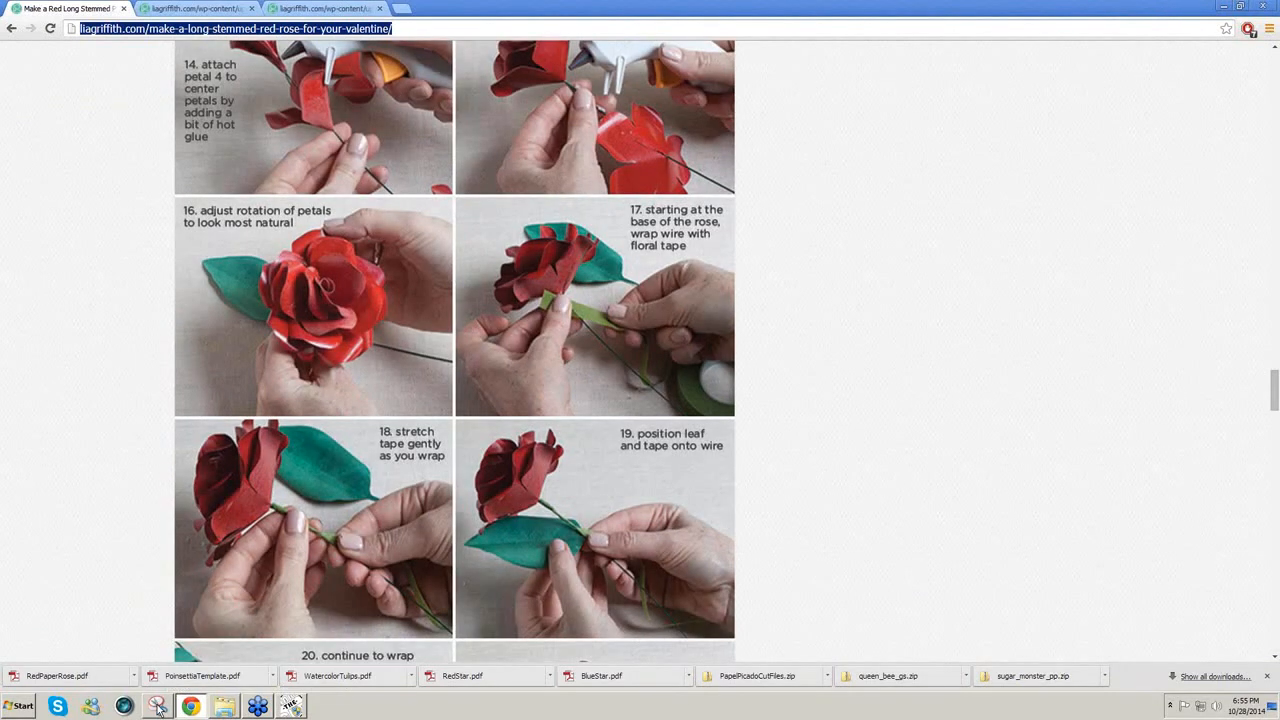
# Step: Snip the step 16 finished-rose photo from the tutorial and go back to RedRose.mtc
pyautogui.click(158, 707)
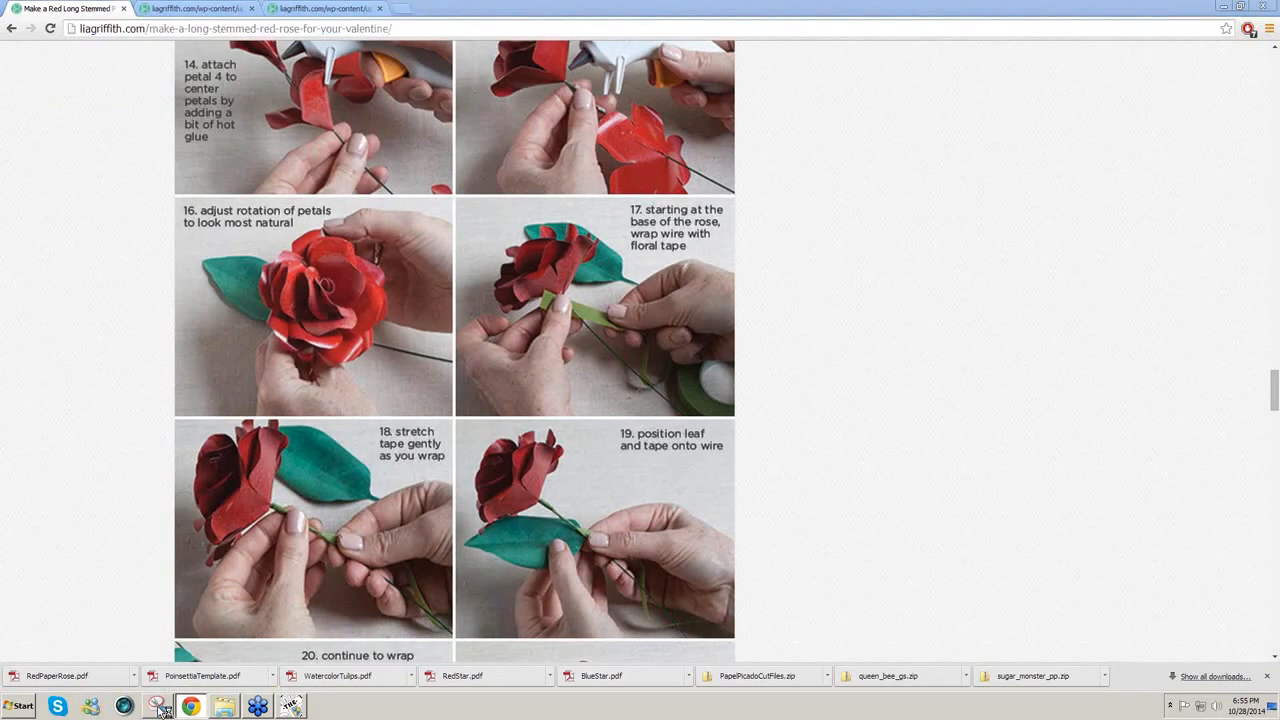
pyautogui.click(190, 706)
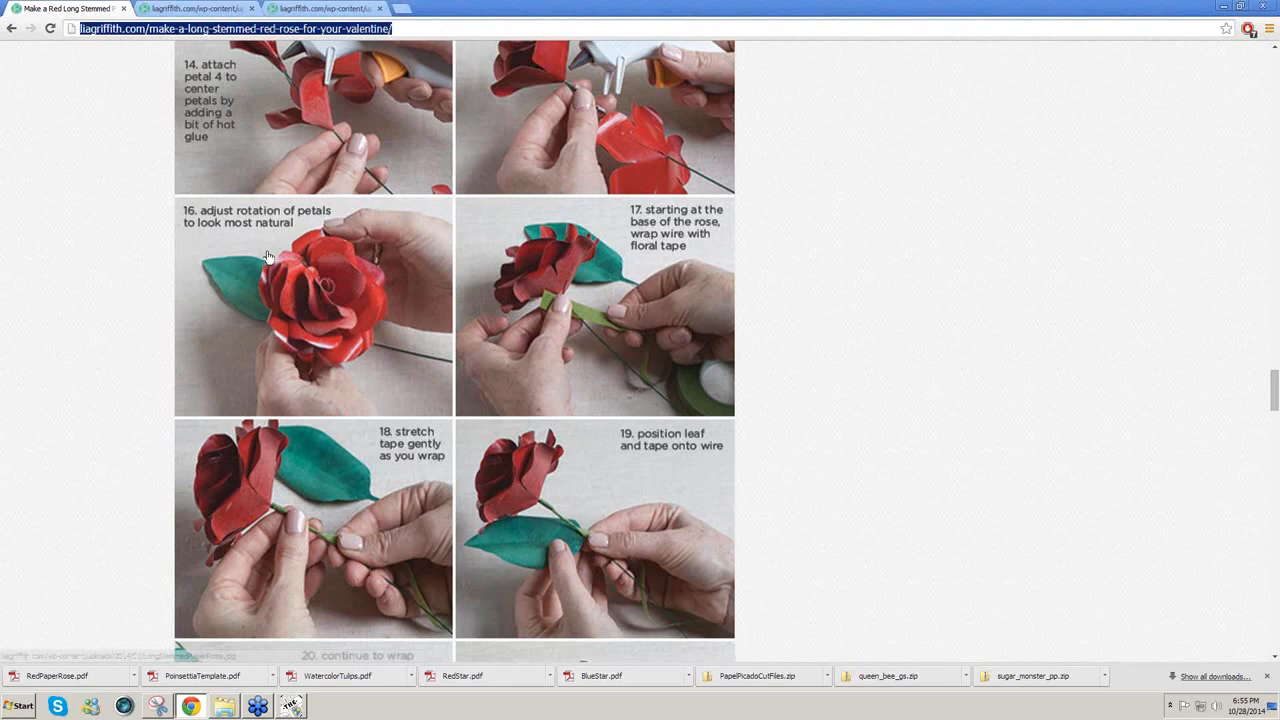
pyautogui.moveTo(190, 218); pyautogui.dragTo(390, 392)
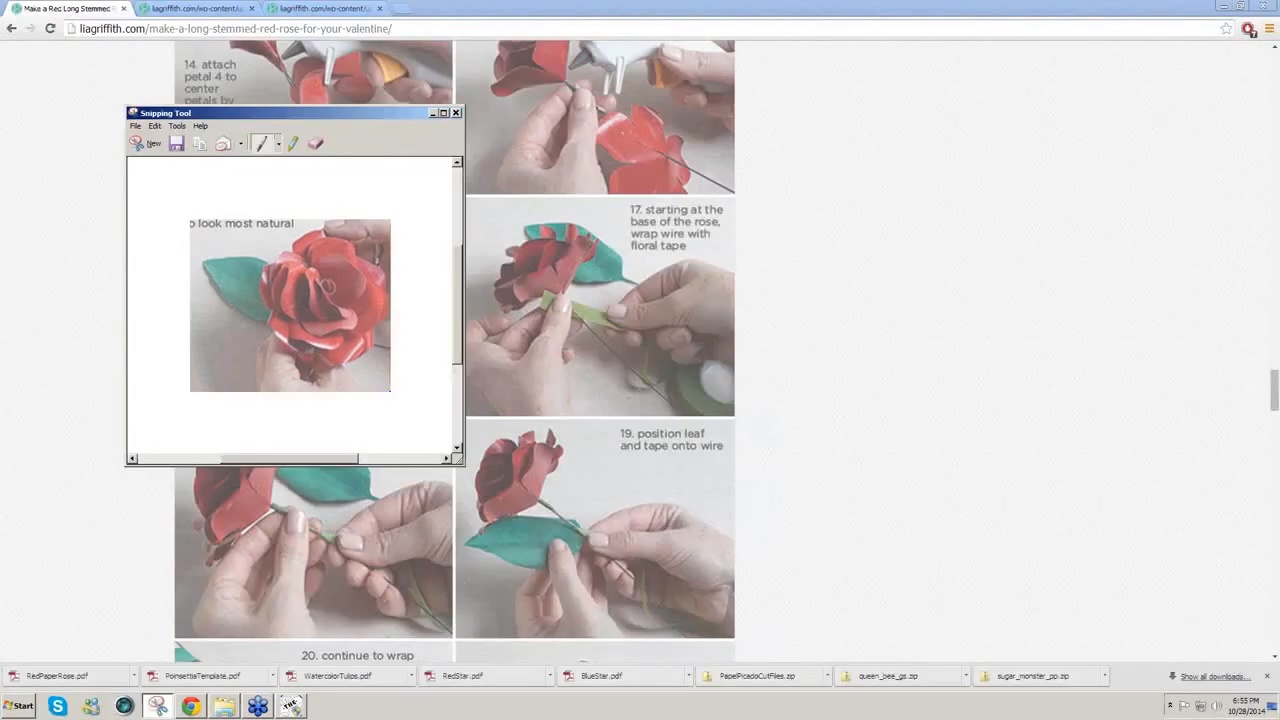
pyautogui.click(291, 707)
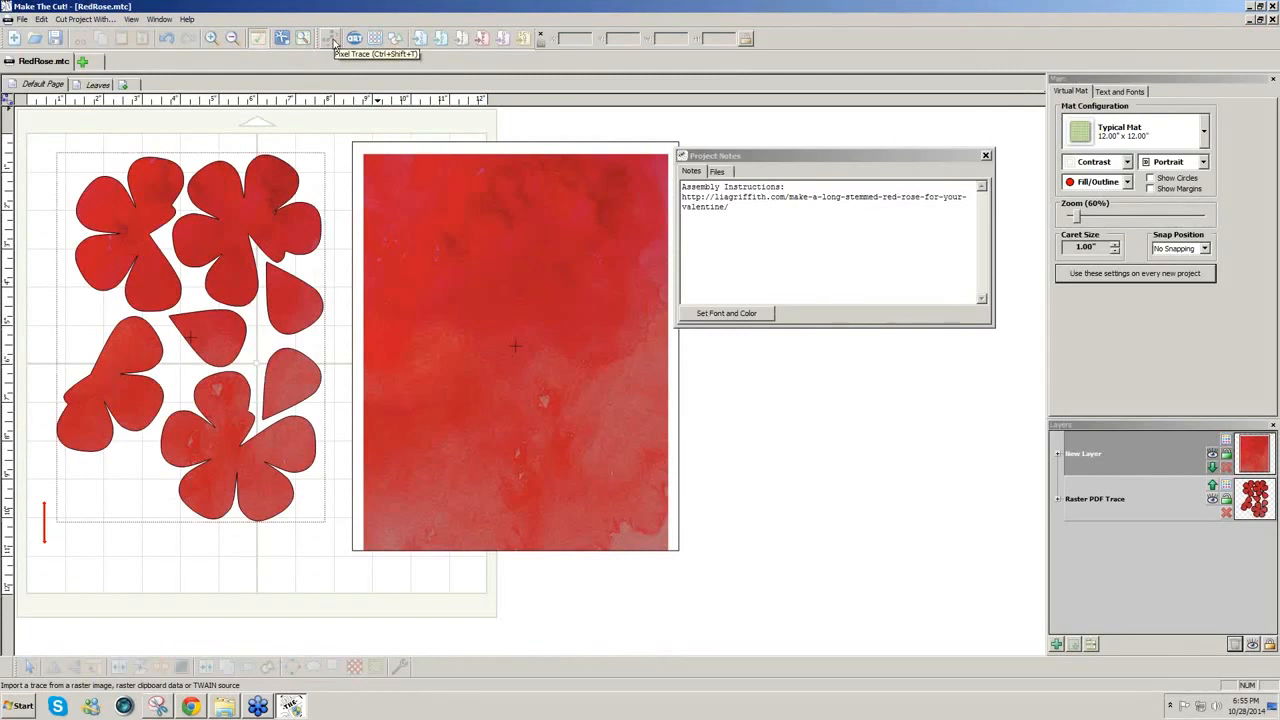
# Step: Trace the clipboard rose photo at threshold 255 and import it as a Clipboard Trace layer
pyautogui.click(330, 40)
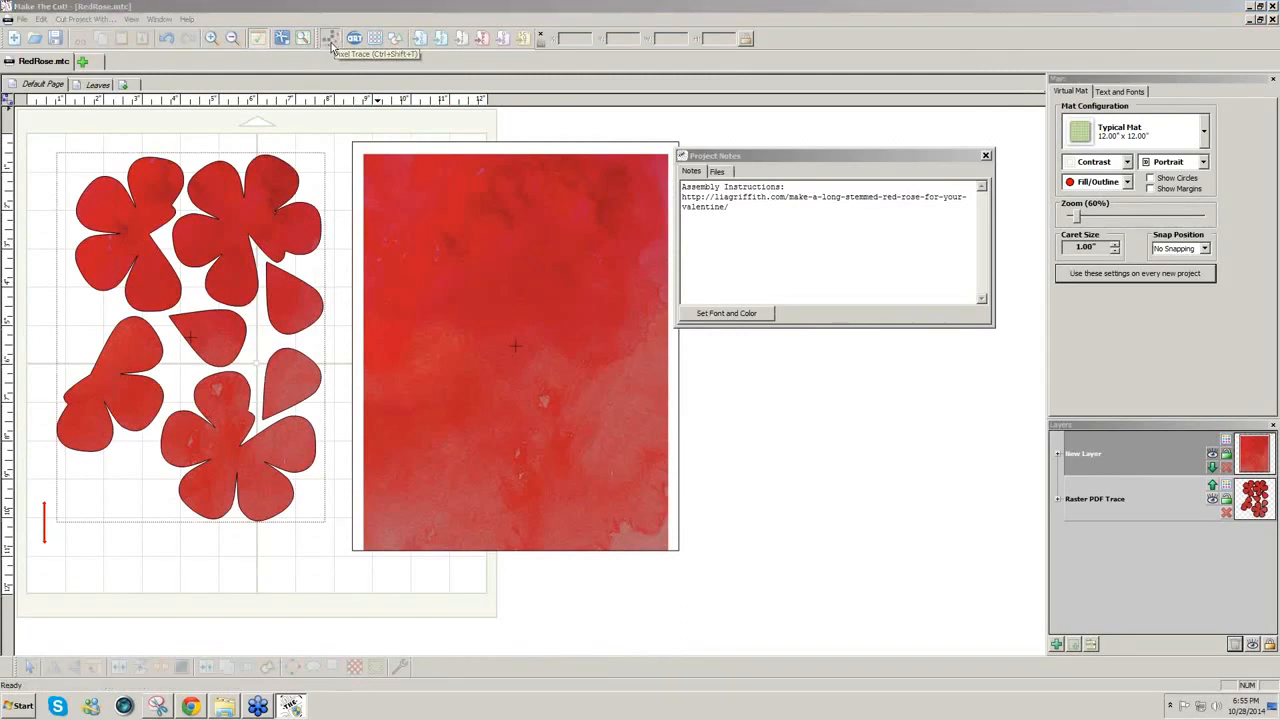
pyautogui.click(953, 381)
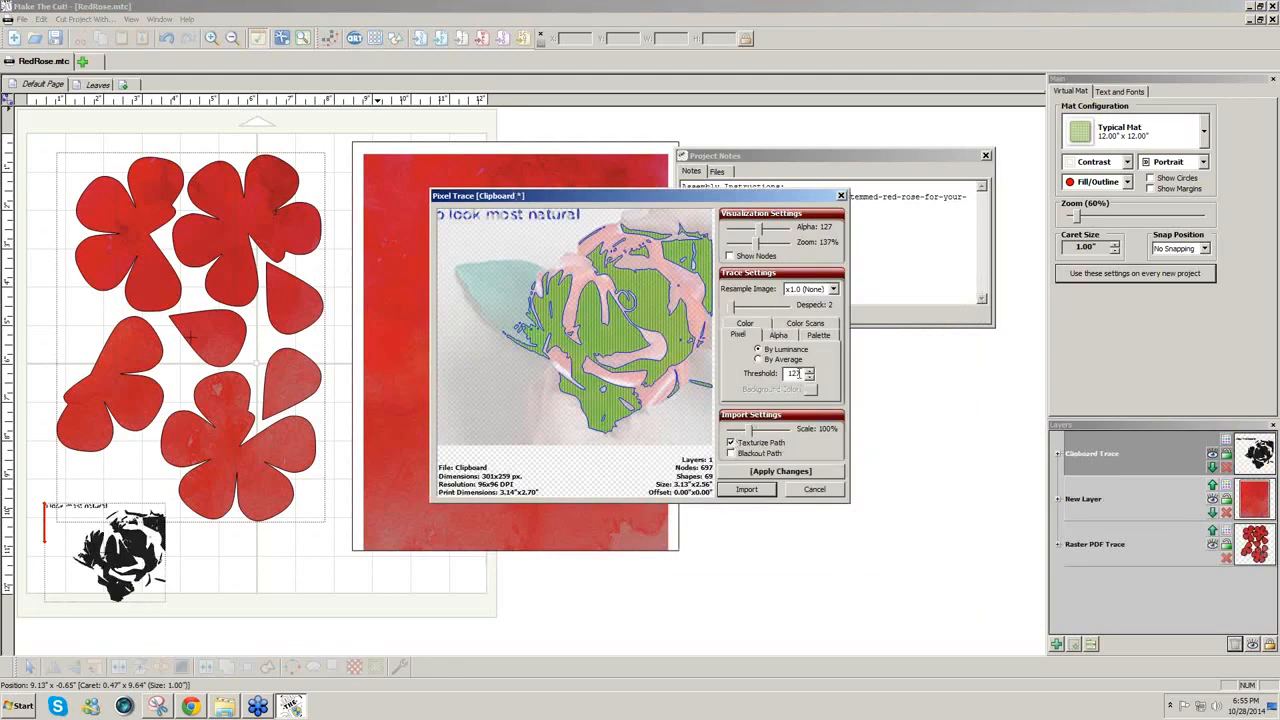
pyautogui.doubleClick(798, 373)
pyautogui.write('255')
pyautogui.click(808, 472)
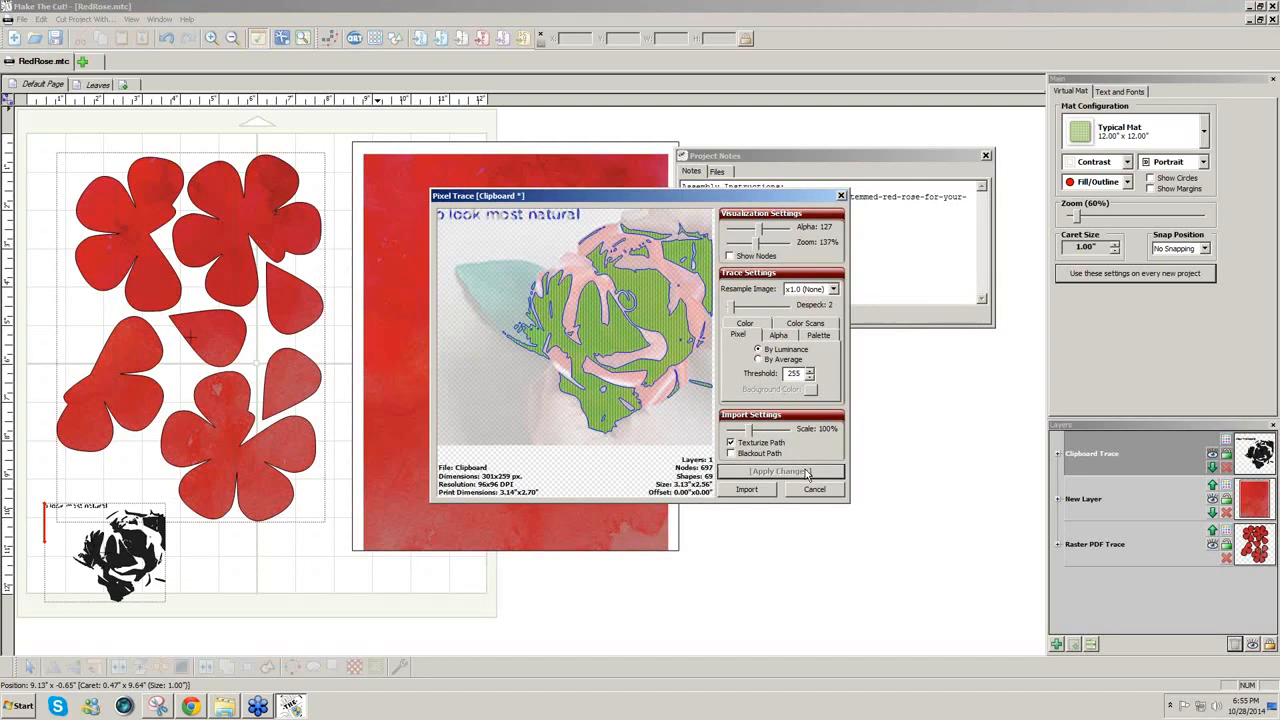
pyautogui.click(738, 491)
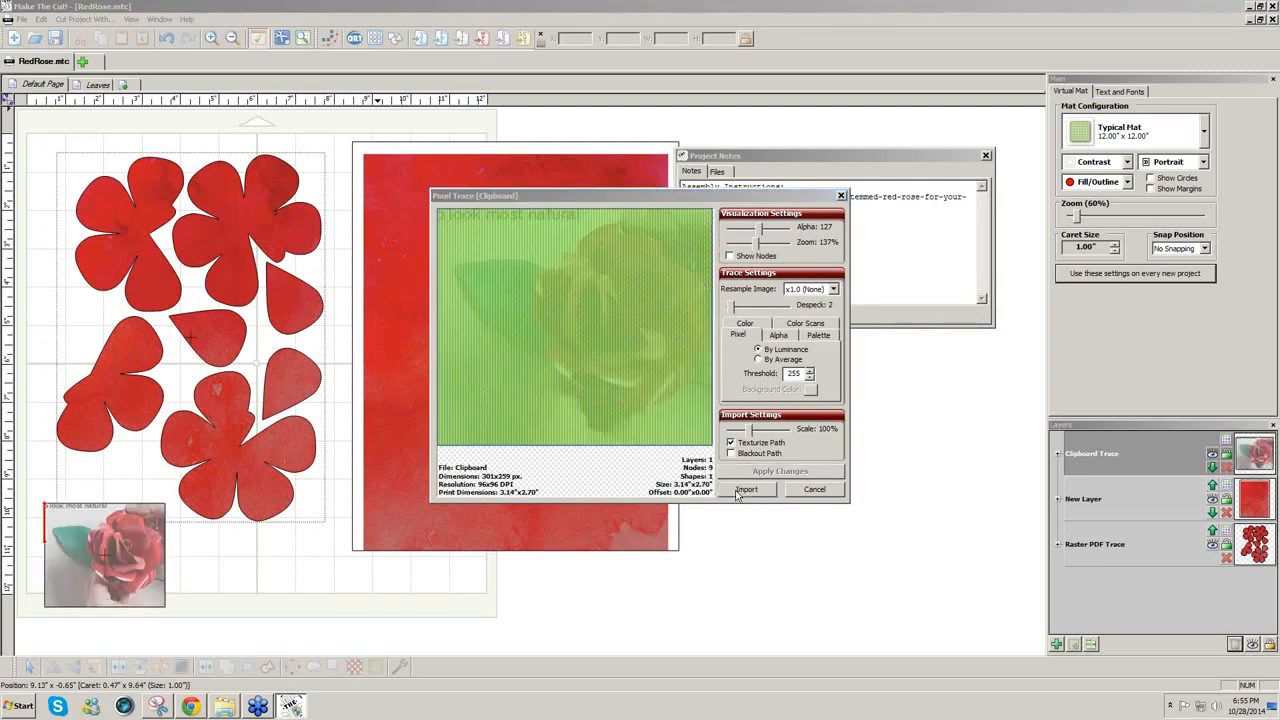
pyautogui.click(716, 366)
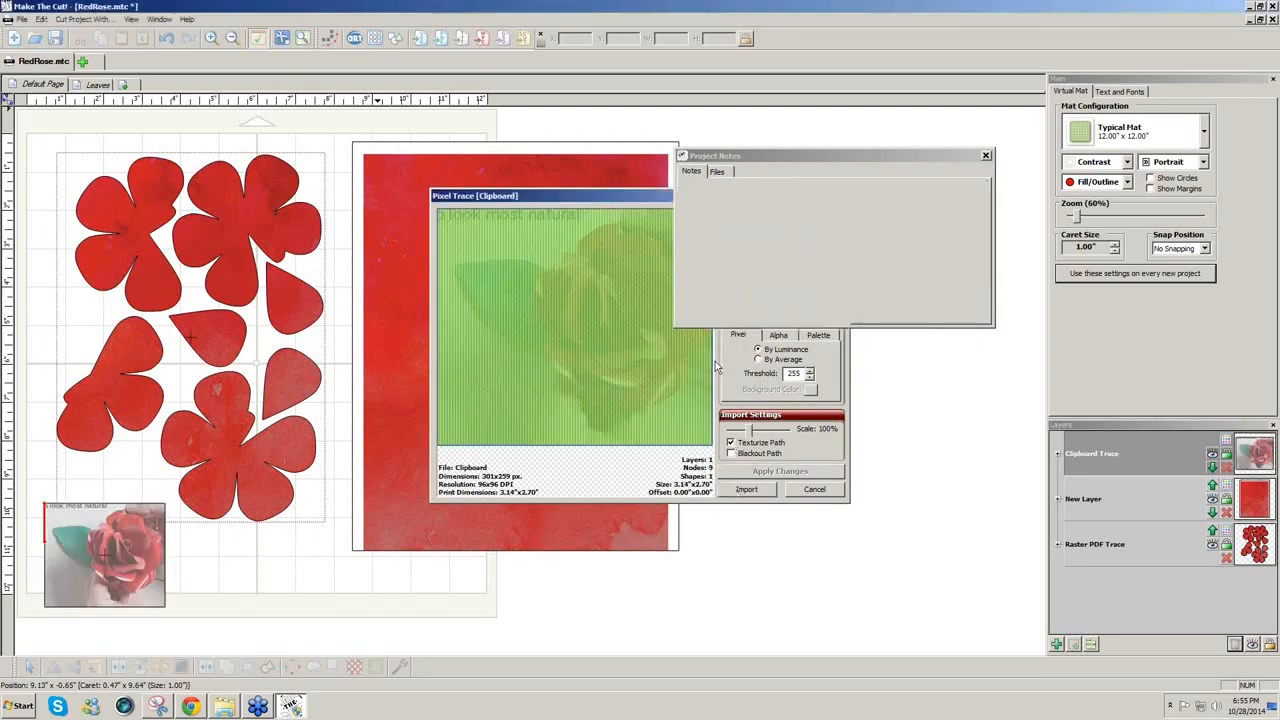
# Step: Enlarge the rose photo to about 4.6 by 4 inches and place it right of the red sheet
pyautogui.click(99, 566)
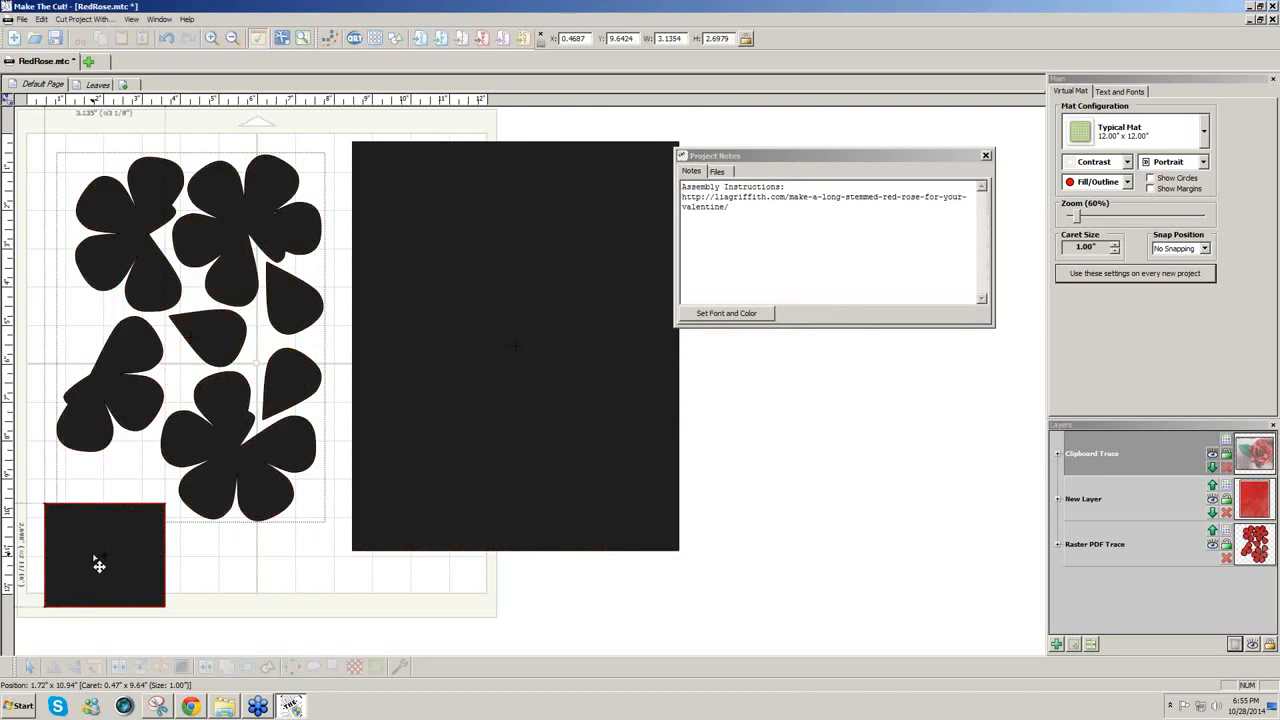
pyautogui.moveTo(168, 501); pyautogui.dragTo(231, 458)
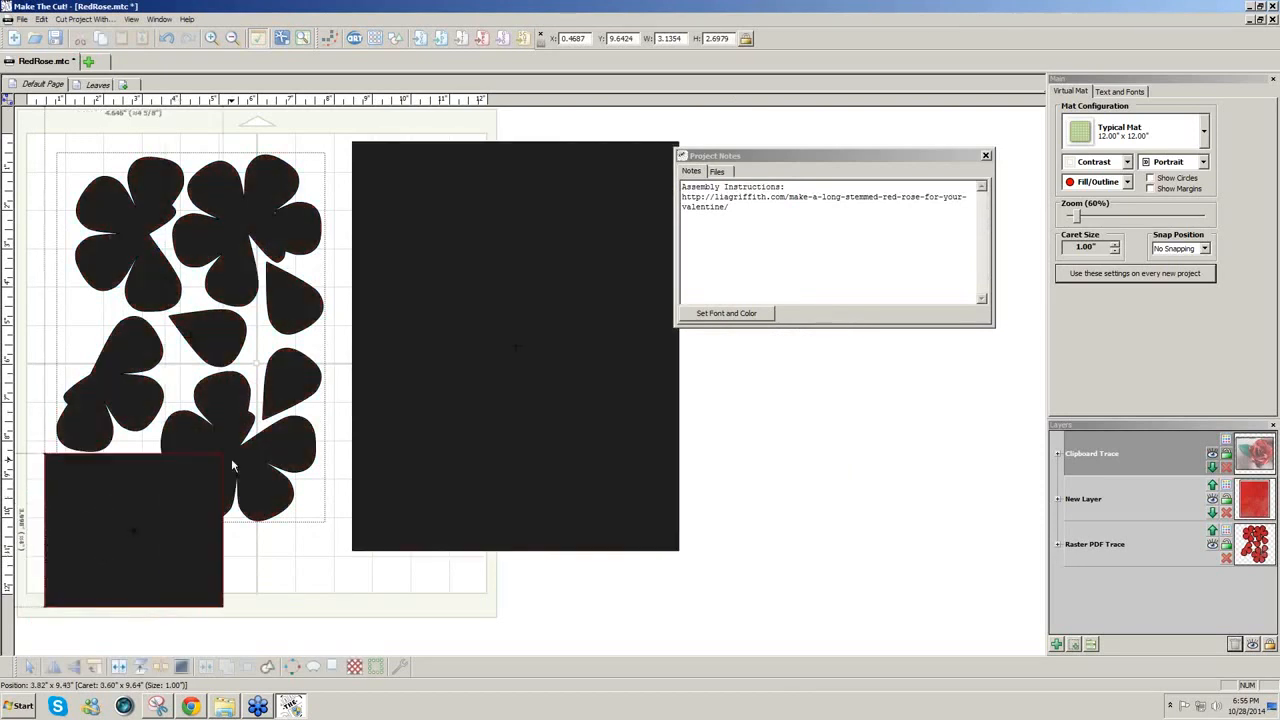
pyautogui.moveTo(240, 551); pyautogui.dragTo(794, 480)
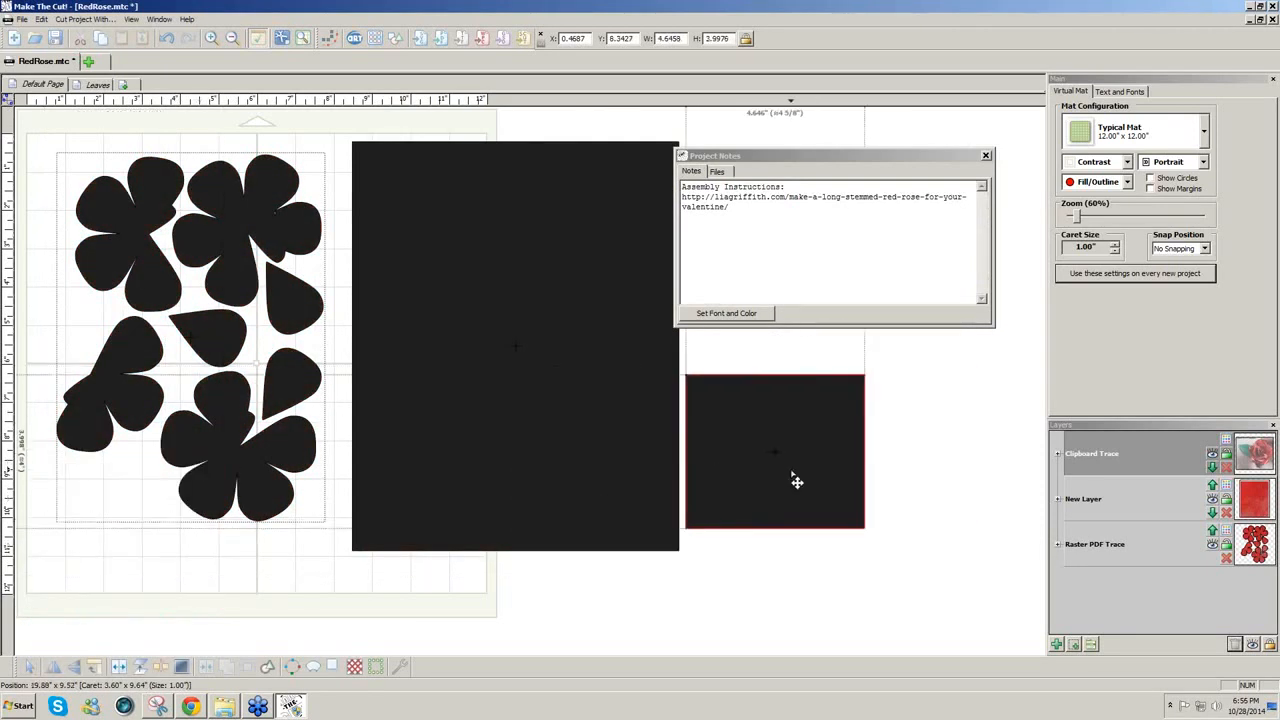
pyautogui.click(822, 569)
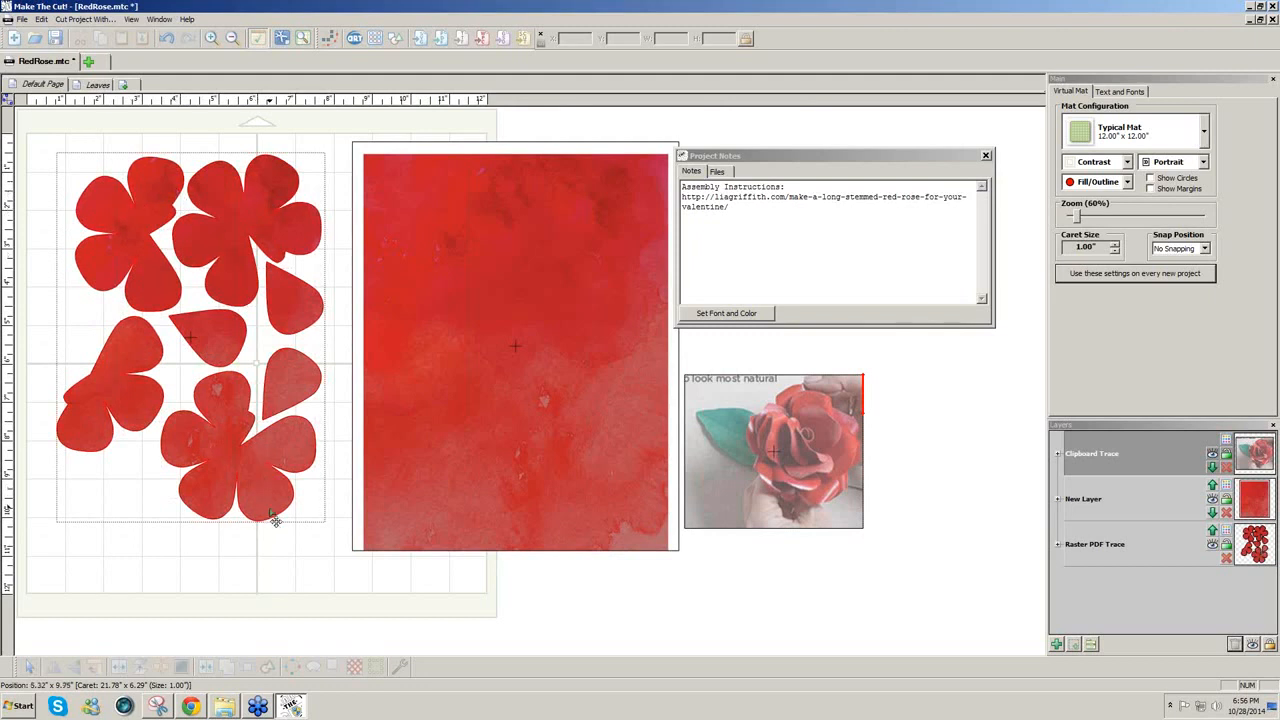
# Step: Delete the empty layer on the Leaves page and rename Default Page to Rose
pyautogui.click(97, 84)
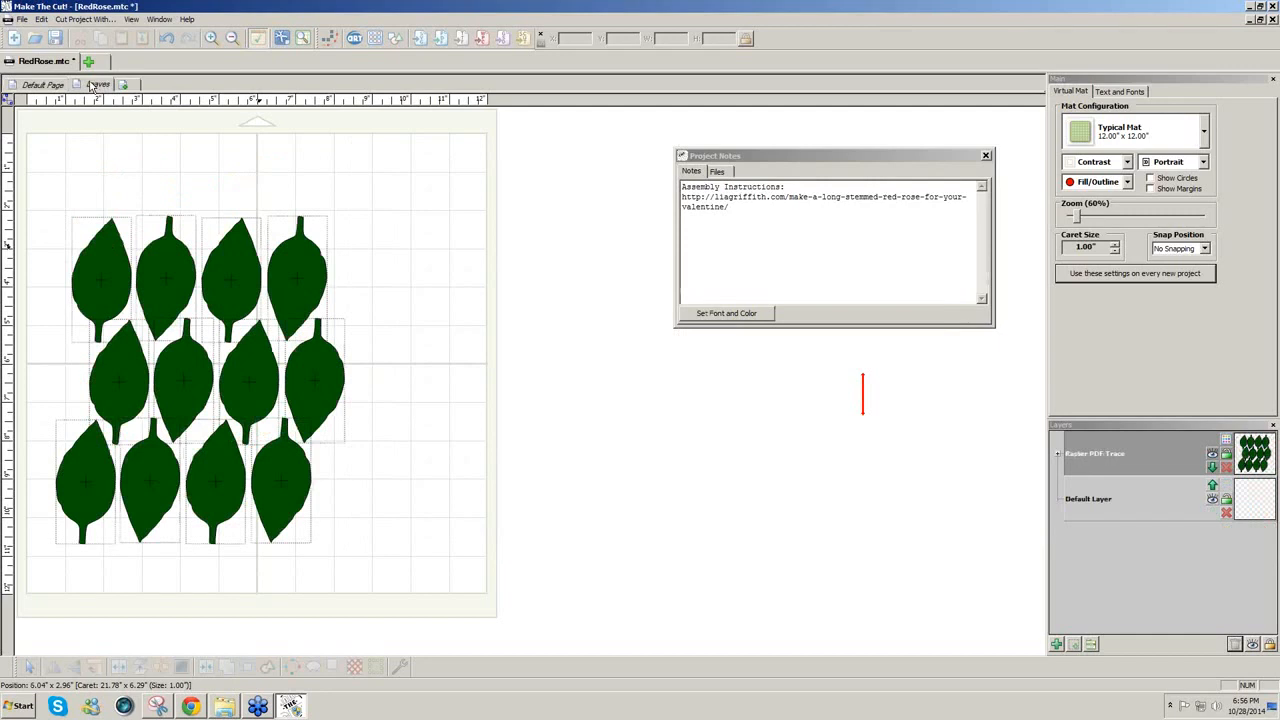
pyautogui.click(1235, 645)
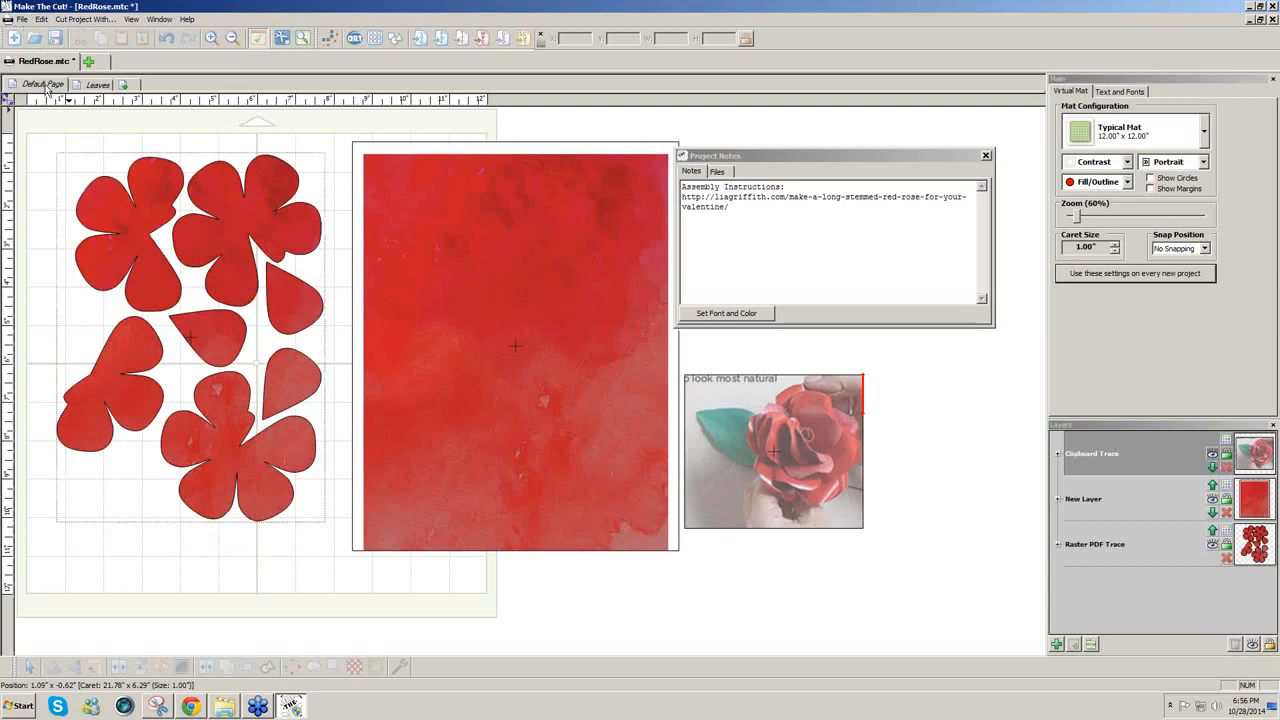
pyautogui.rightClick(47, 88)
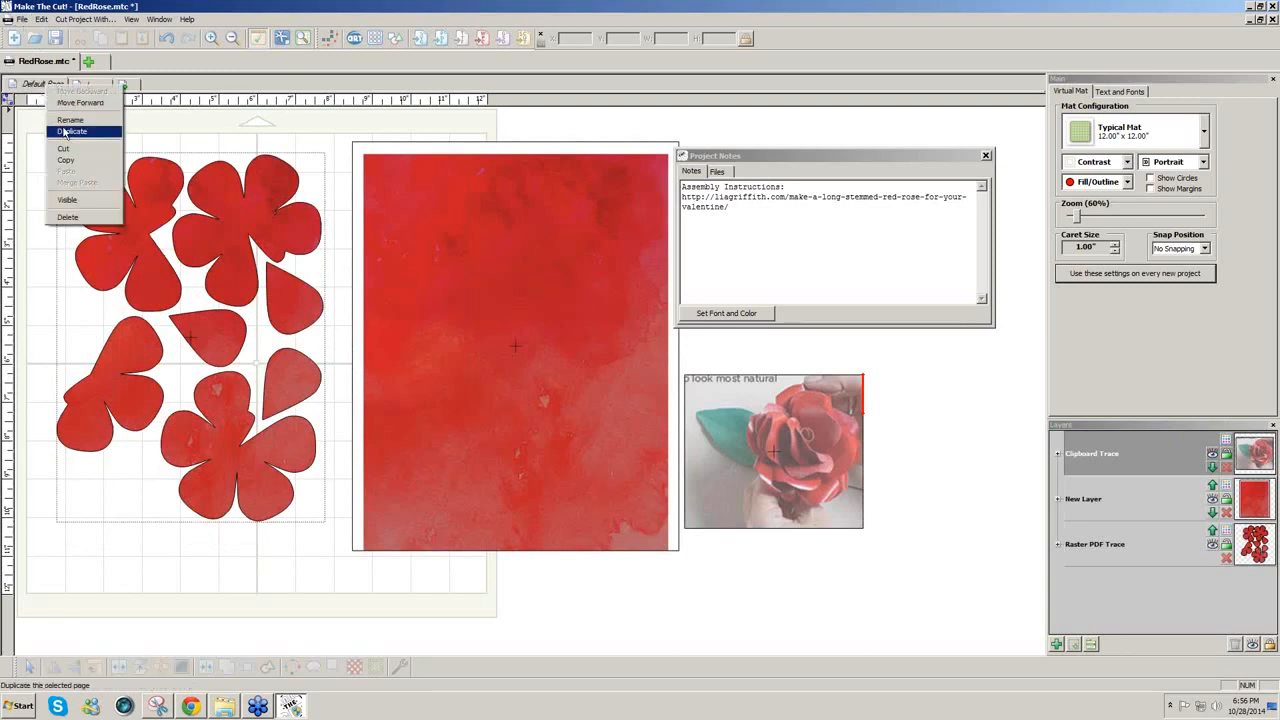
pyautogui.click(70, 120)
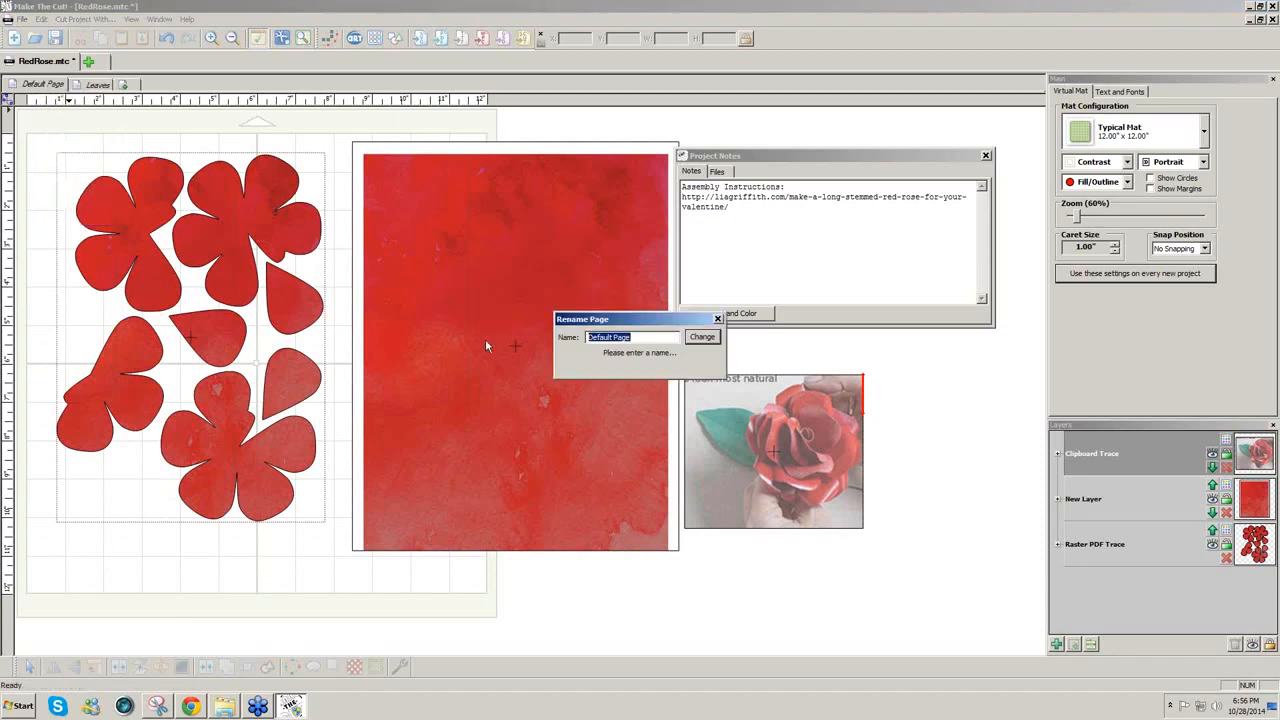
pyautogui.write('Rose')
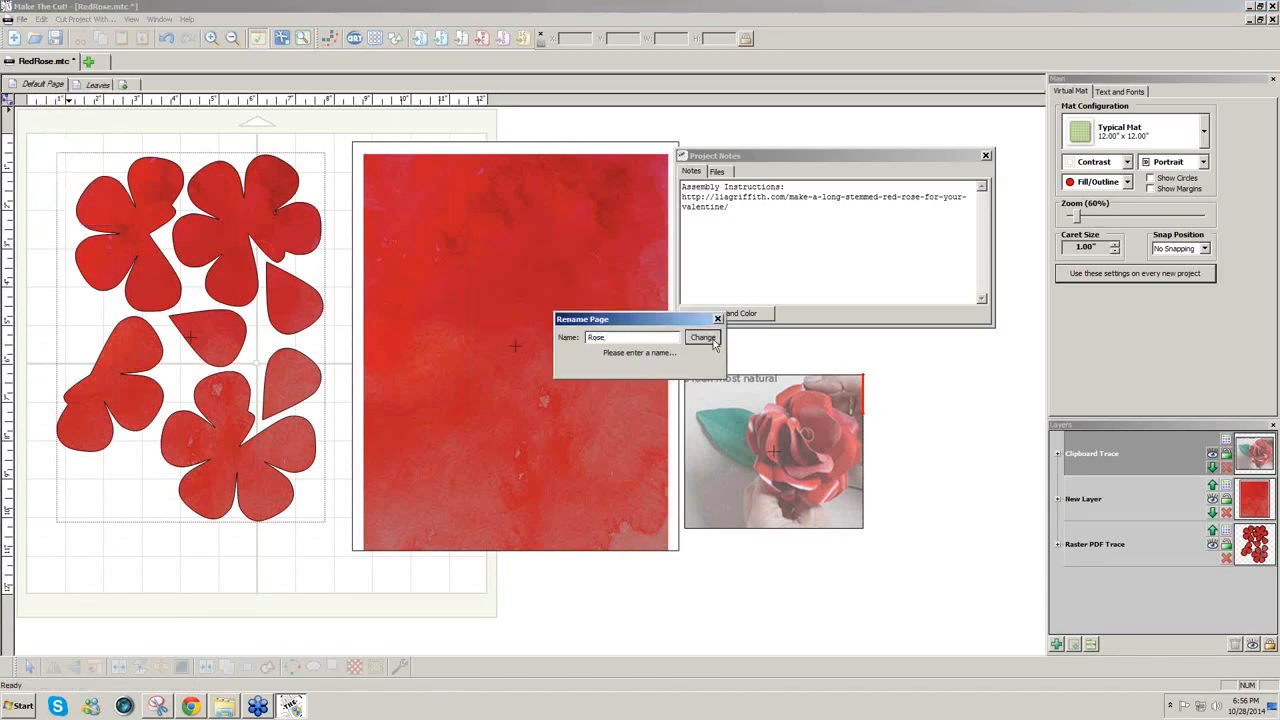
pyautogui.click(703, 338)
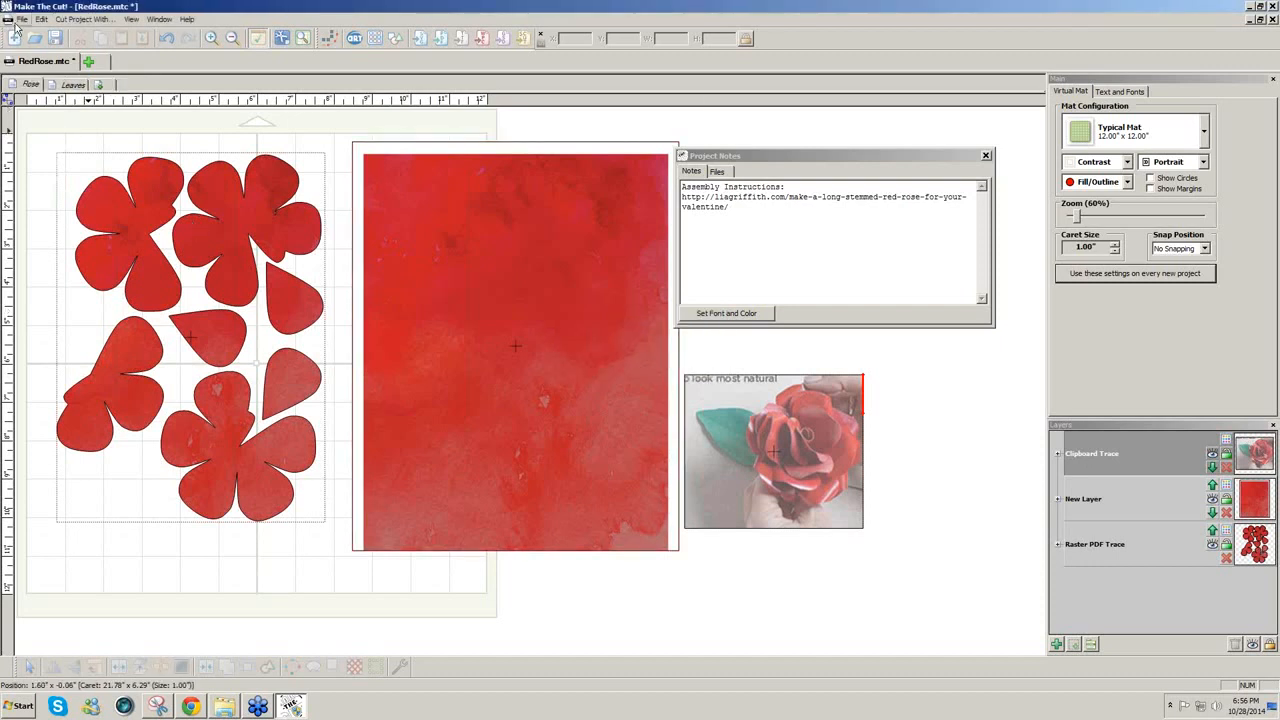
# Step: Save and close RedRose.mtc, start a new blank project, and switch to Chrome
pyautogui.click(18, 20)
pyautogui.click(34, 73)
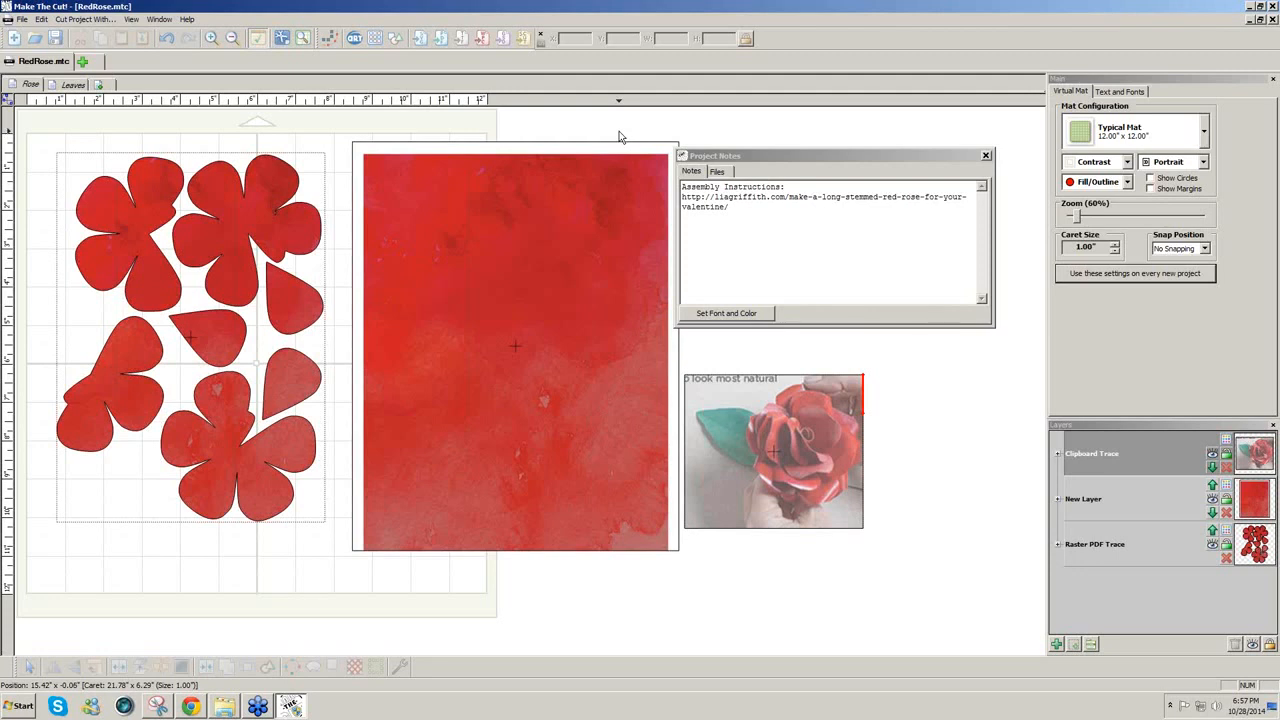
pyautogui.click(23, 20)
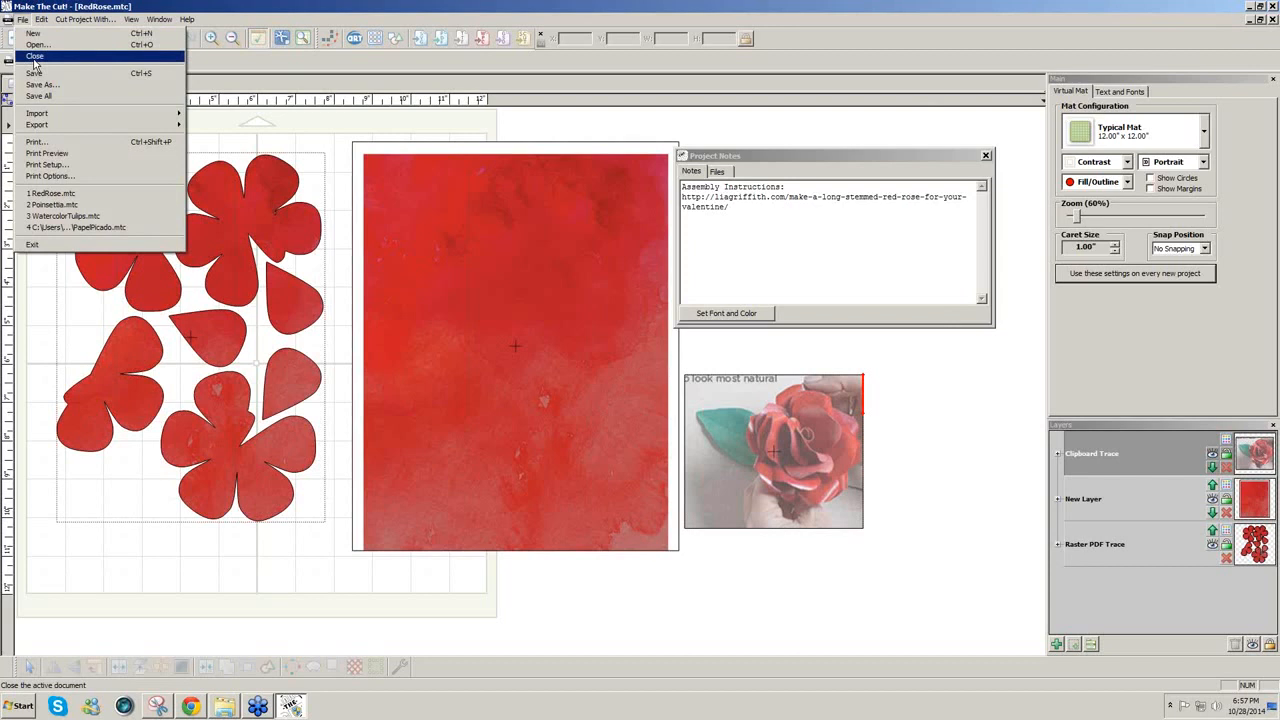
pyautogui.click(34, 57)
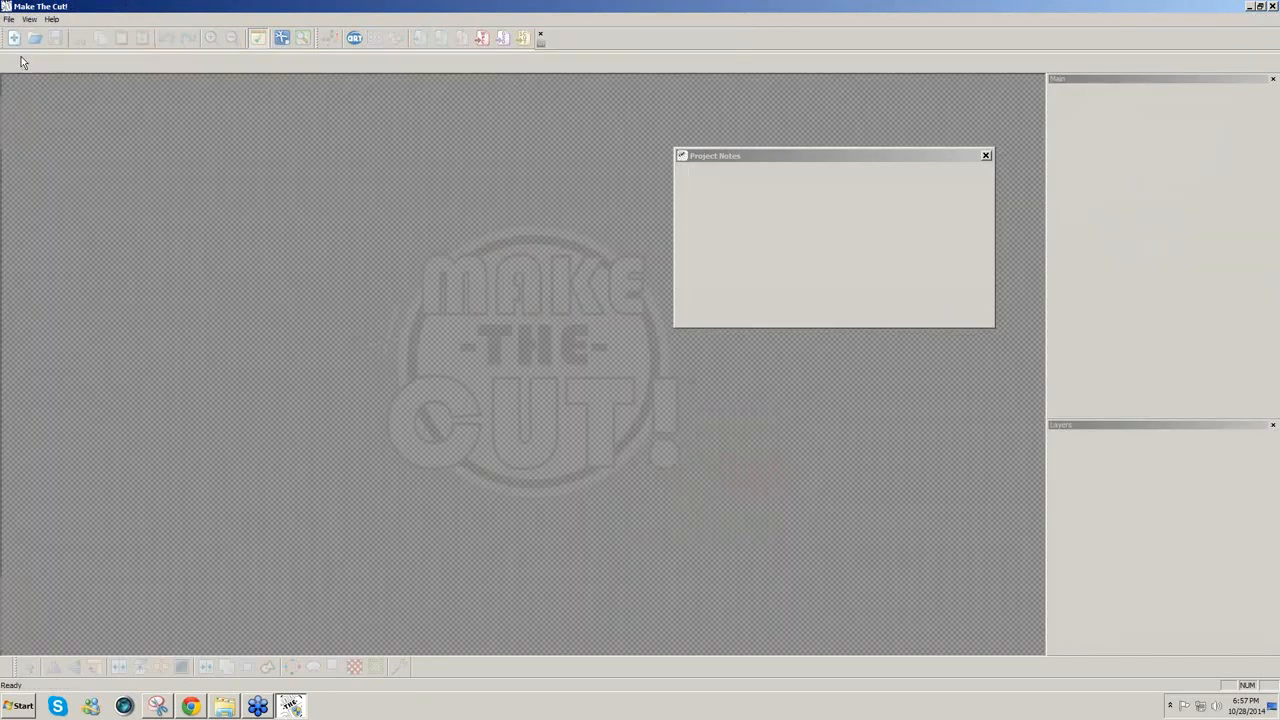
pyautogui.click(15, 41)
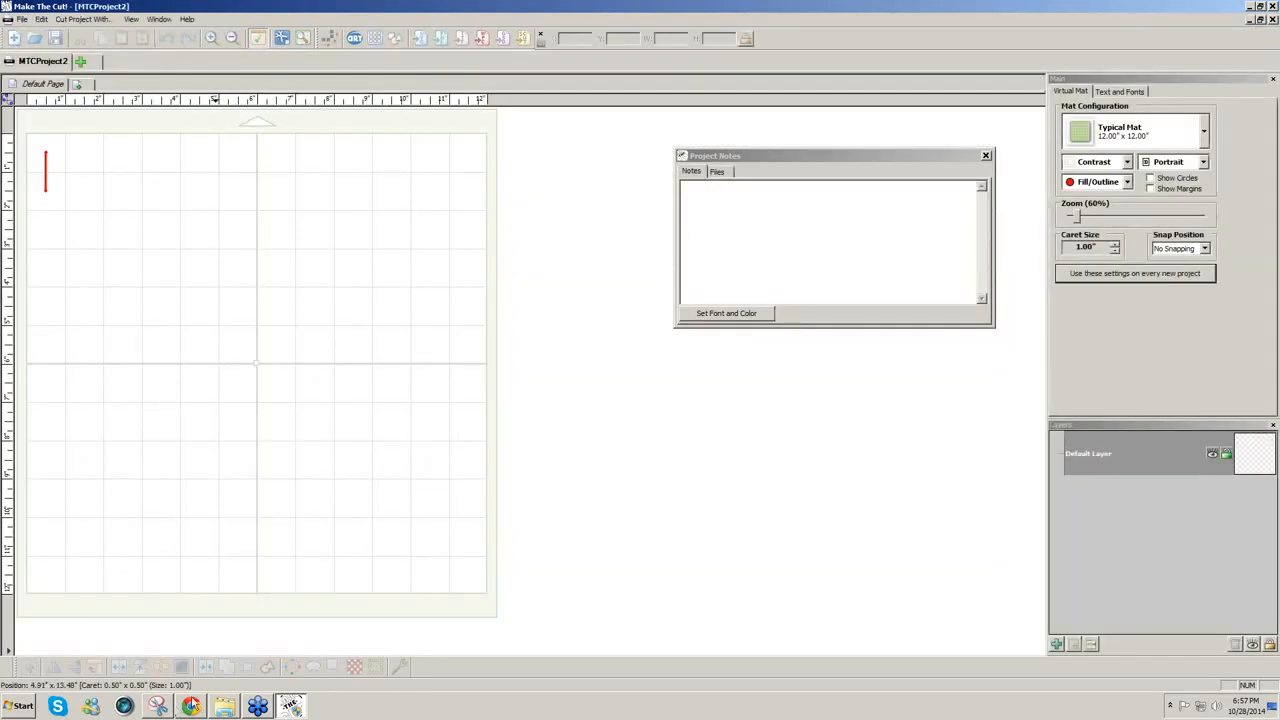
pyautogui.click(191, 706)
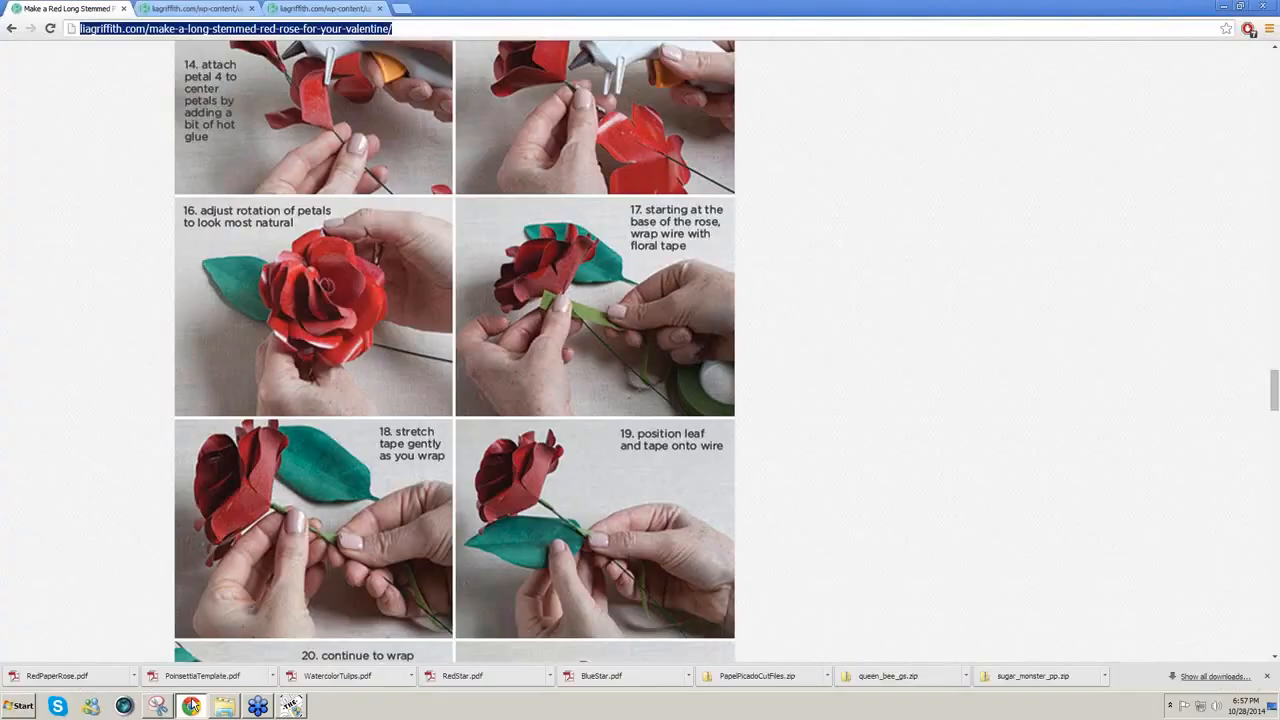
# Step: Close the RedPaperRose.pdf and RoseLeaf.pdf tabs and go back to the Paper Flowers archive
pyautogui.click(352, 12)
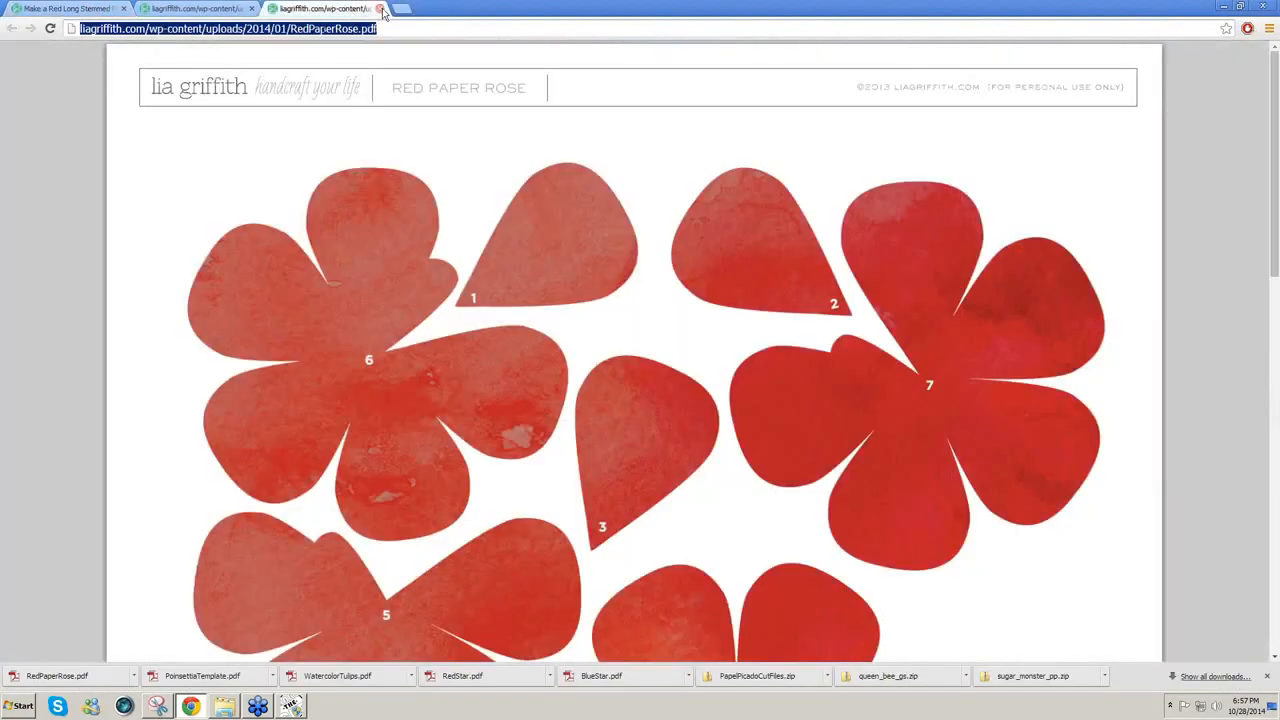
pyautogui.click(380, 9)
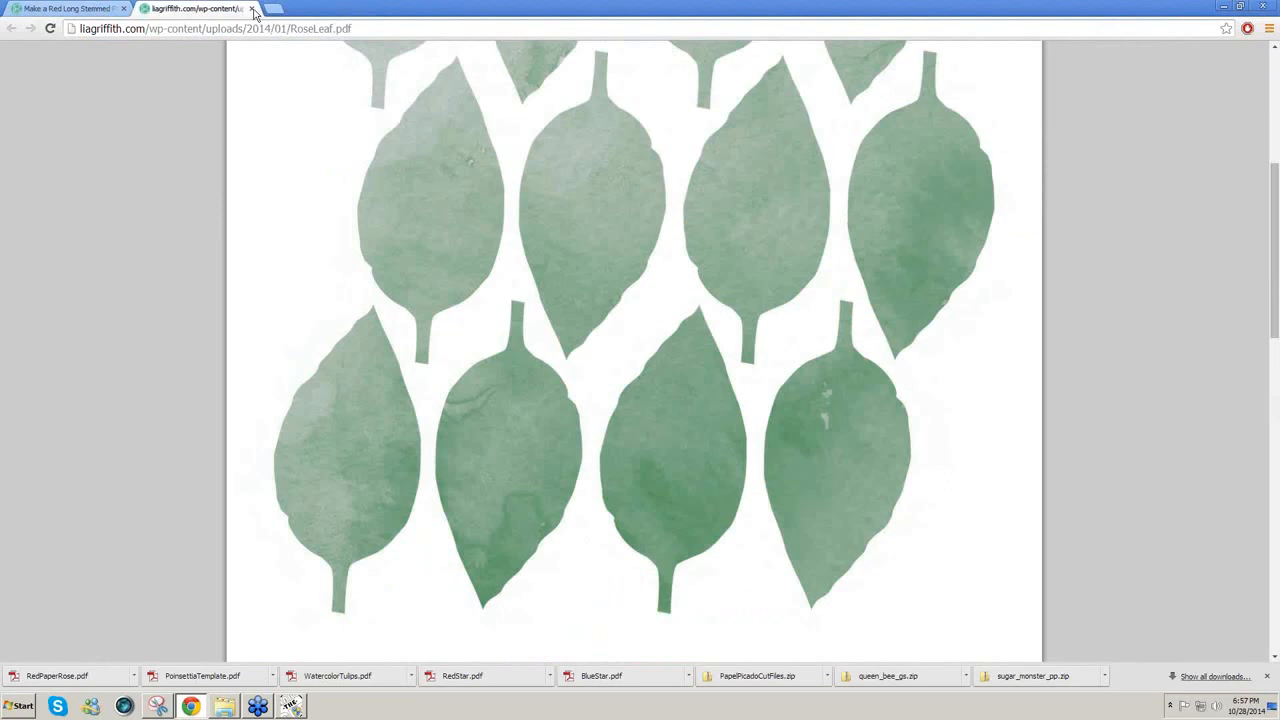
pyautogui.click(254, 12)
pyautogui.click(1278, 397)
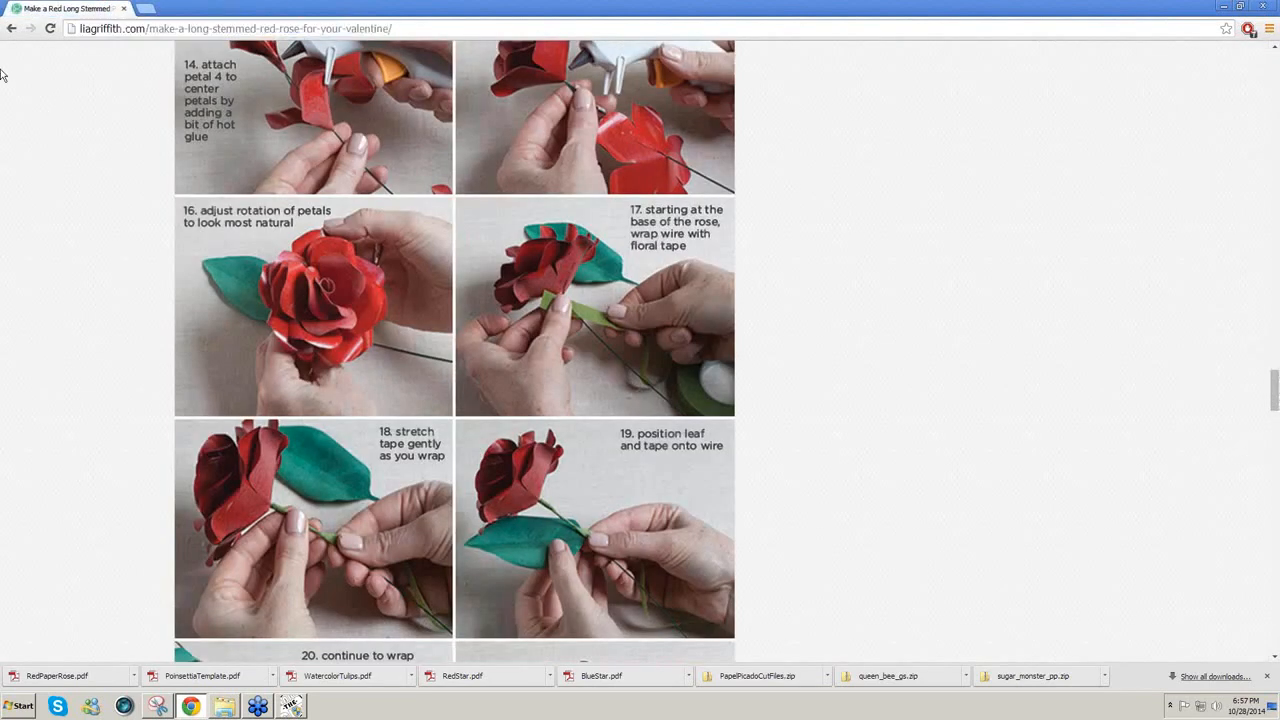
pyautogui.click(11, 28)
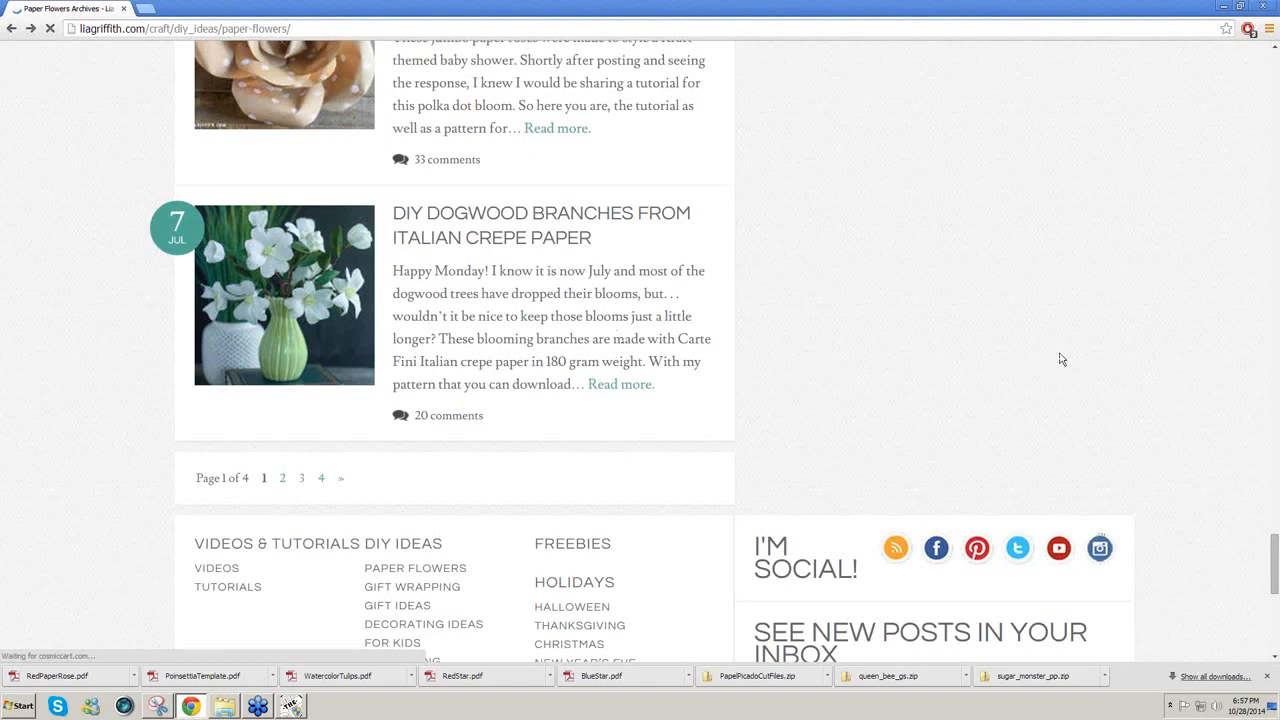
# Step: Scroll up the Paper Flowers archive and open the DIY Paper Gerbera Daisies post
pyautogui.scroll(1, 1062, 360)
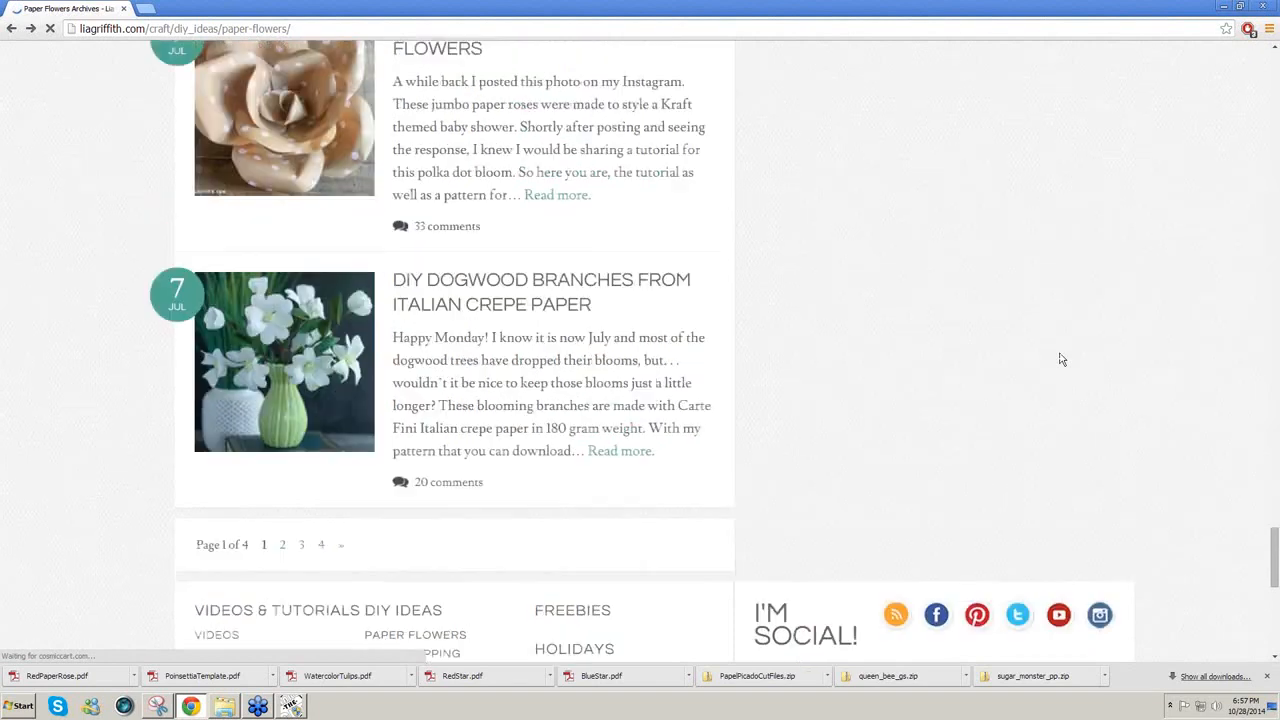
pyautogui.scroll(9, 1062, 360)
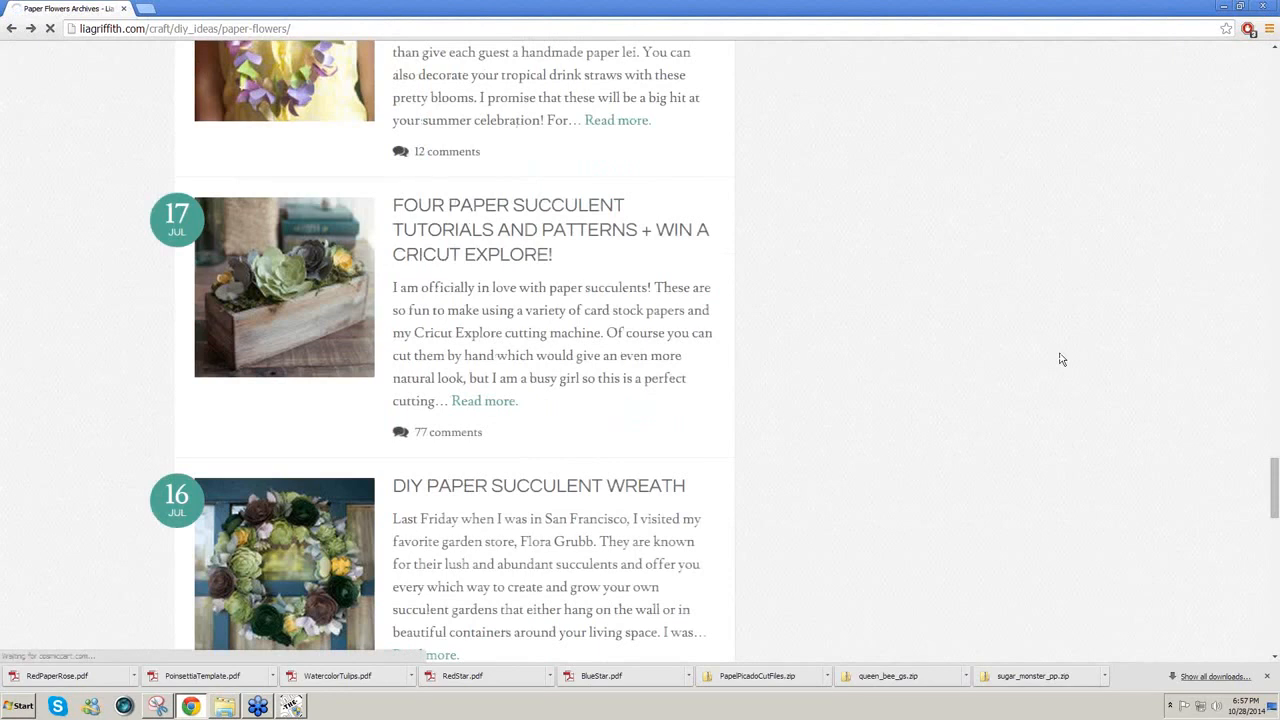
pyautogui.scroll(2, 1062, 360)
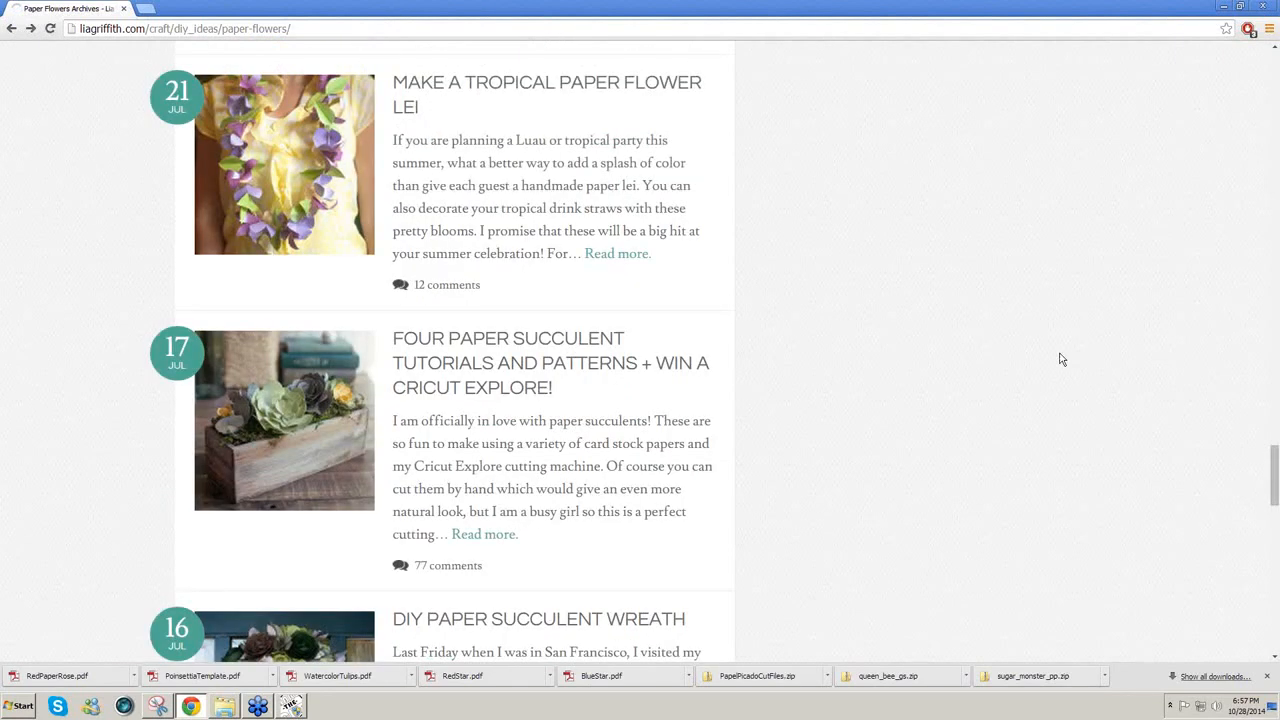
pyautogui.scroll(1, 1062, 360)
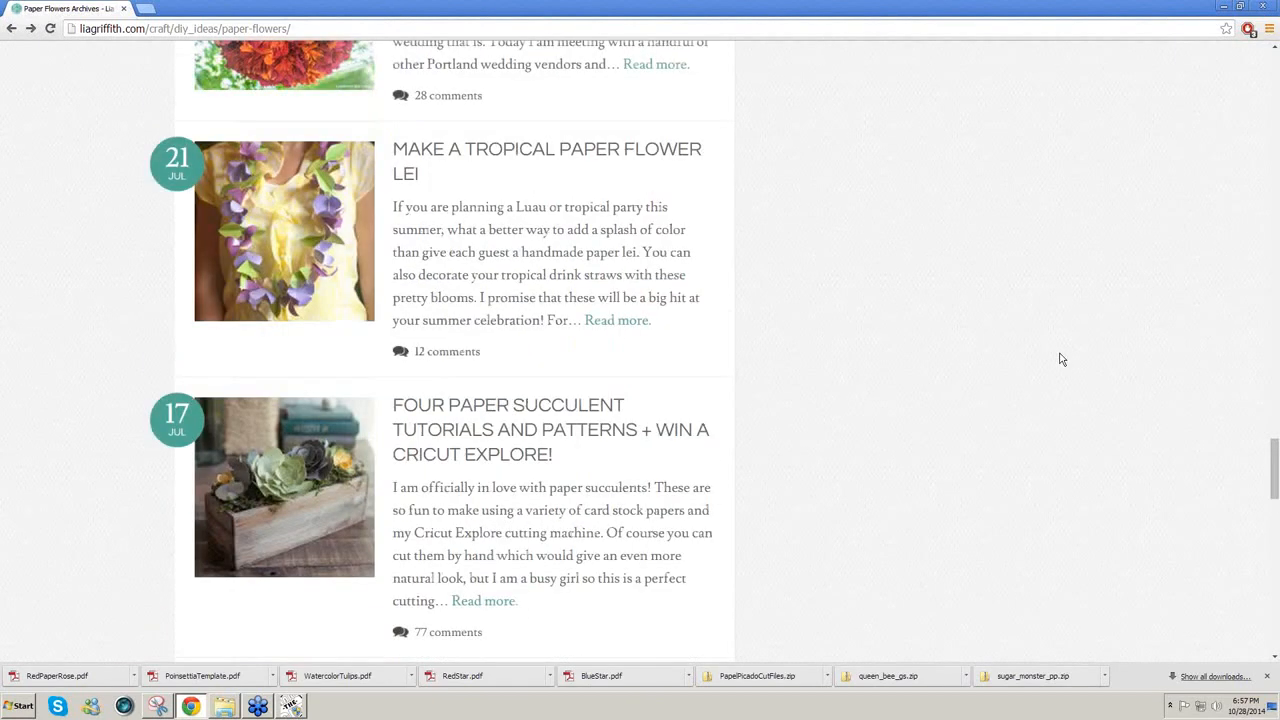
pyautogui.scroll(2, 1062, 360)
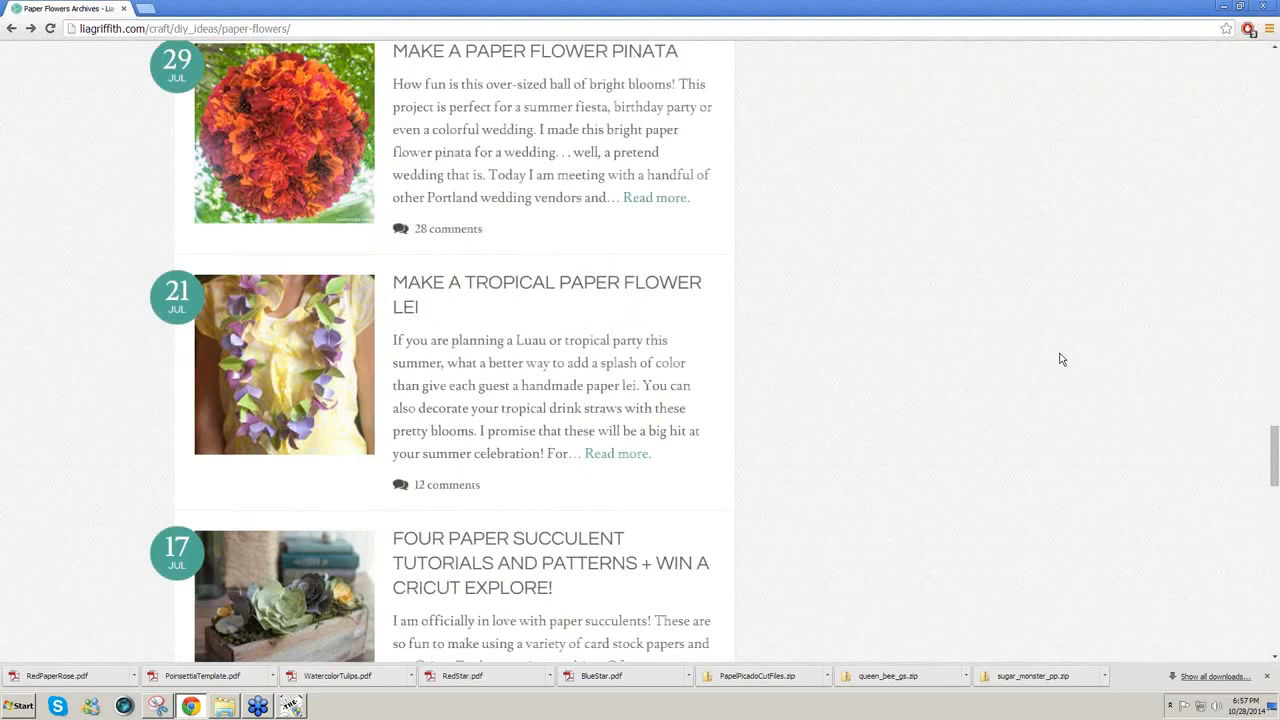
pyautogui.scroll(3, 1062, 360)
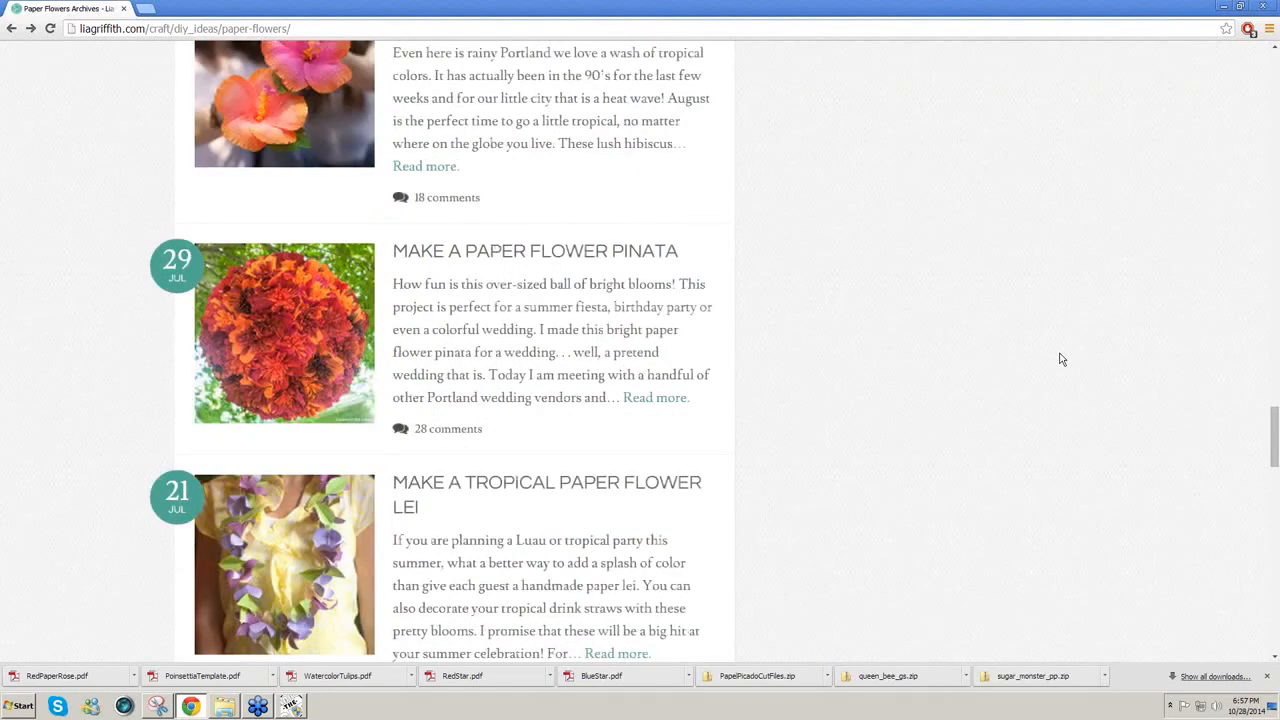
pyautogui.scroll(8, 1062, 360)
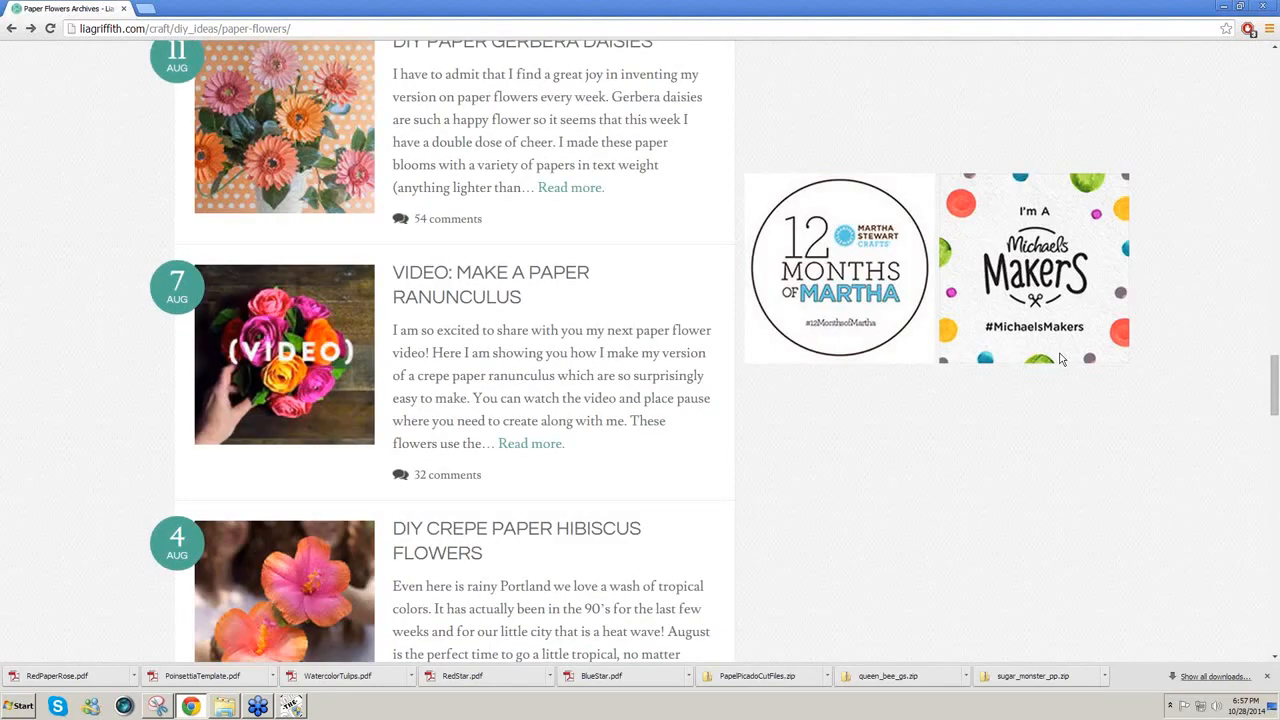
pyautogui.scroll(1, 590, 256)
pyautogui.click(590, 256)
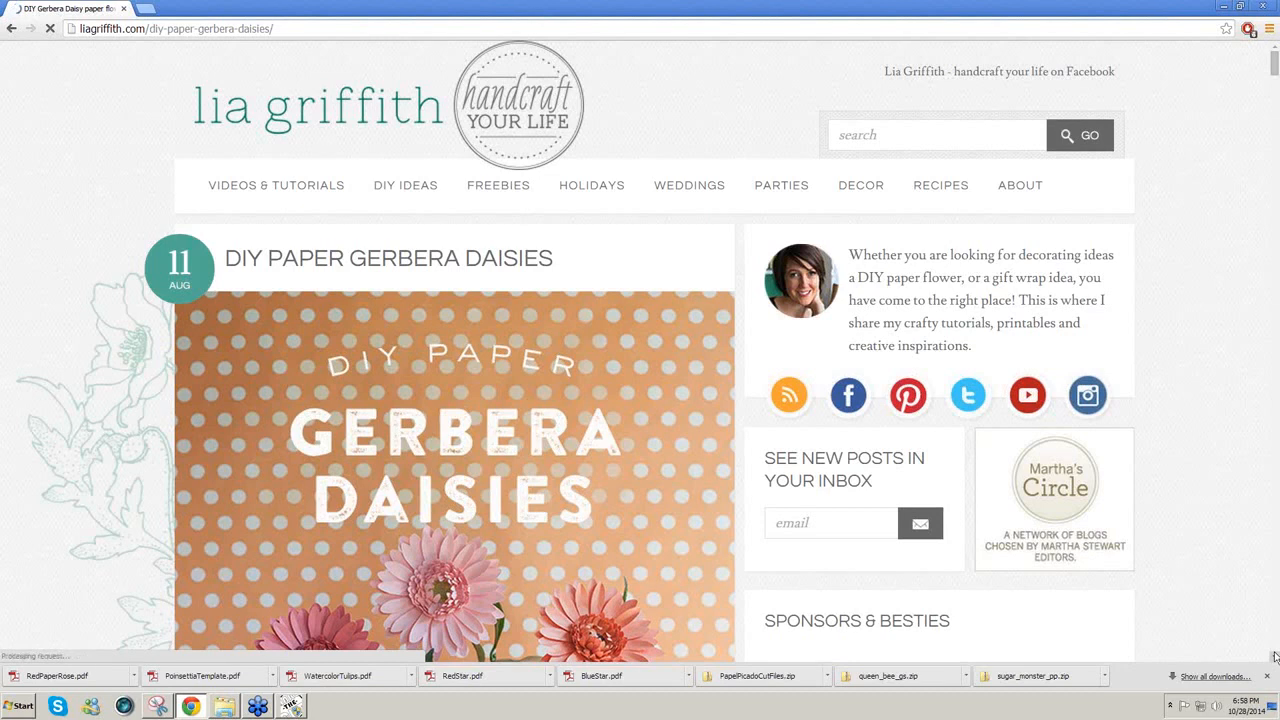
# Step: Scroll down the Gerbera Daisies post to the Gerbera Daisy Pattern and SVG File download links
pyautogui.scroll(-5, 1275, 652)
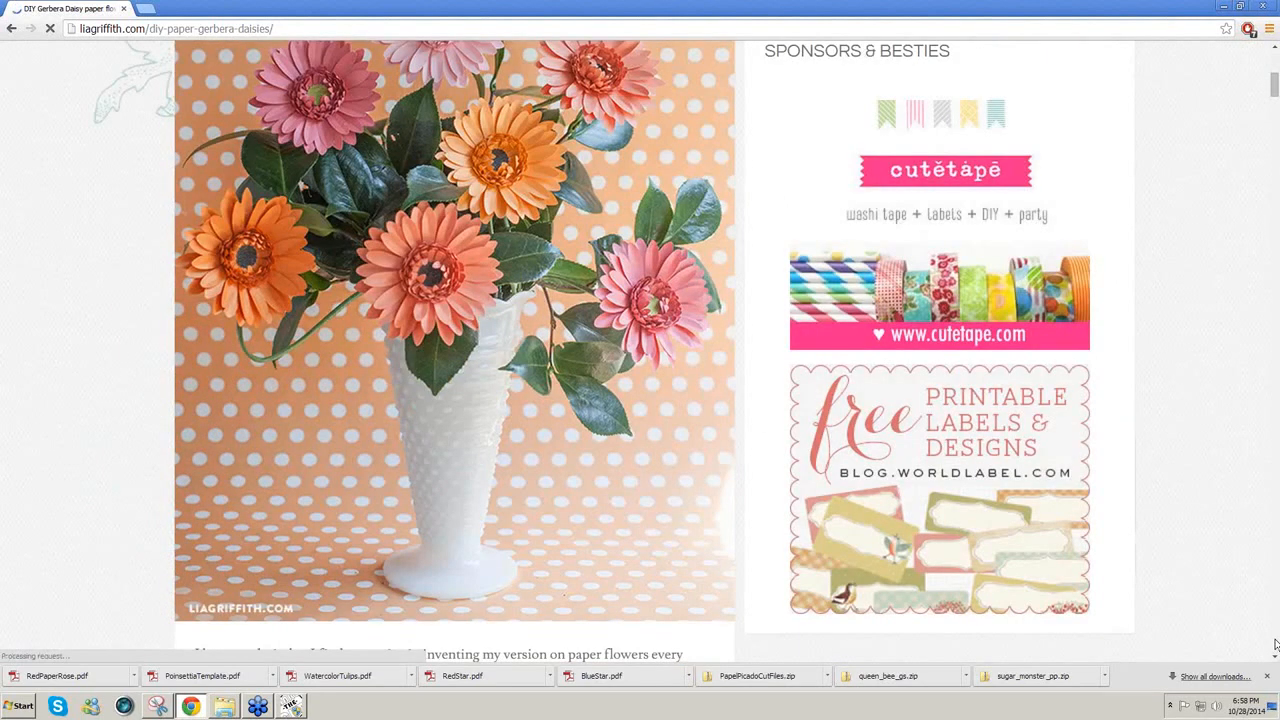
pyautogui.click(1274, 657)
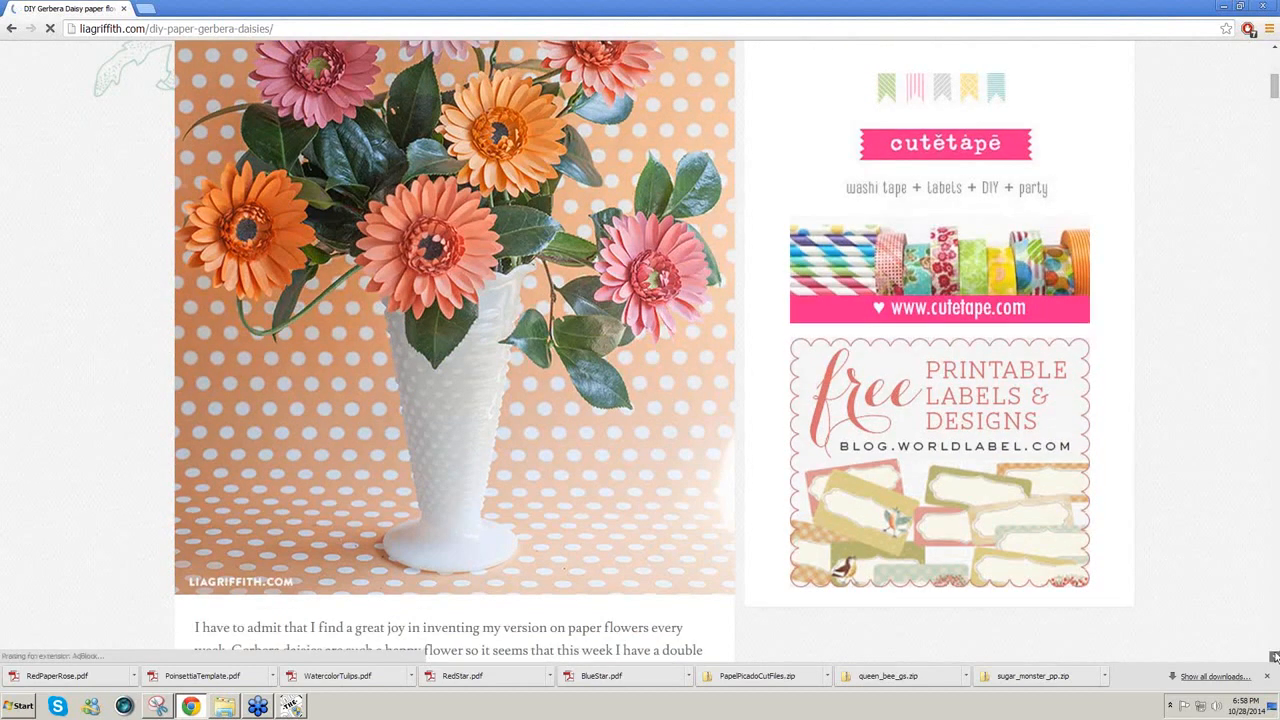
pyautogui.scroll(-5, 1274, 657)
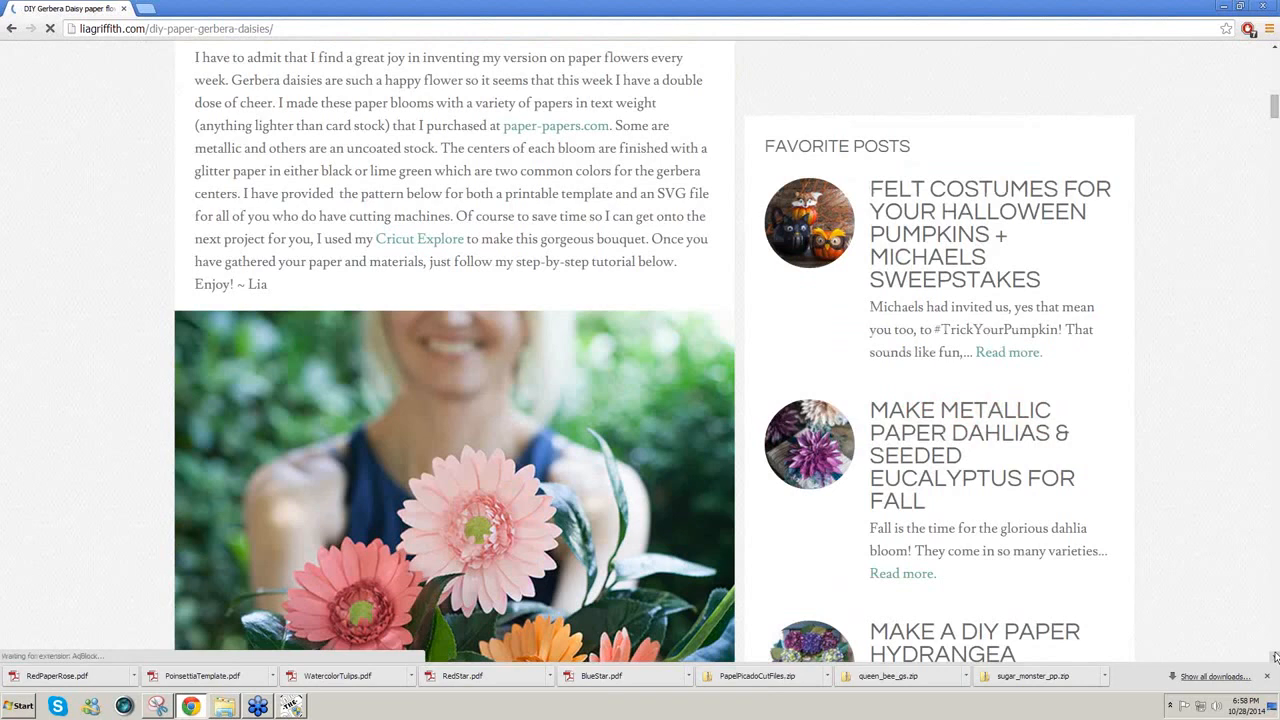
pyautogui.scroll(-10, 1275, 657)
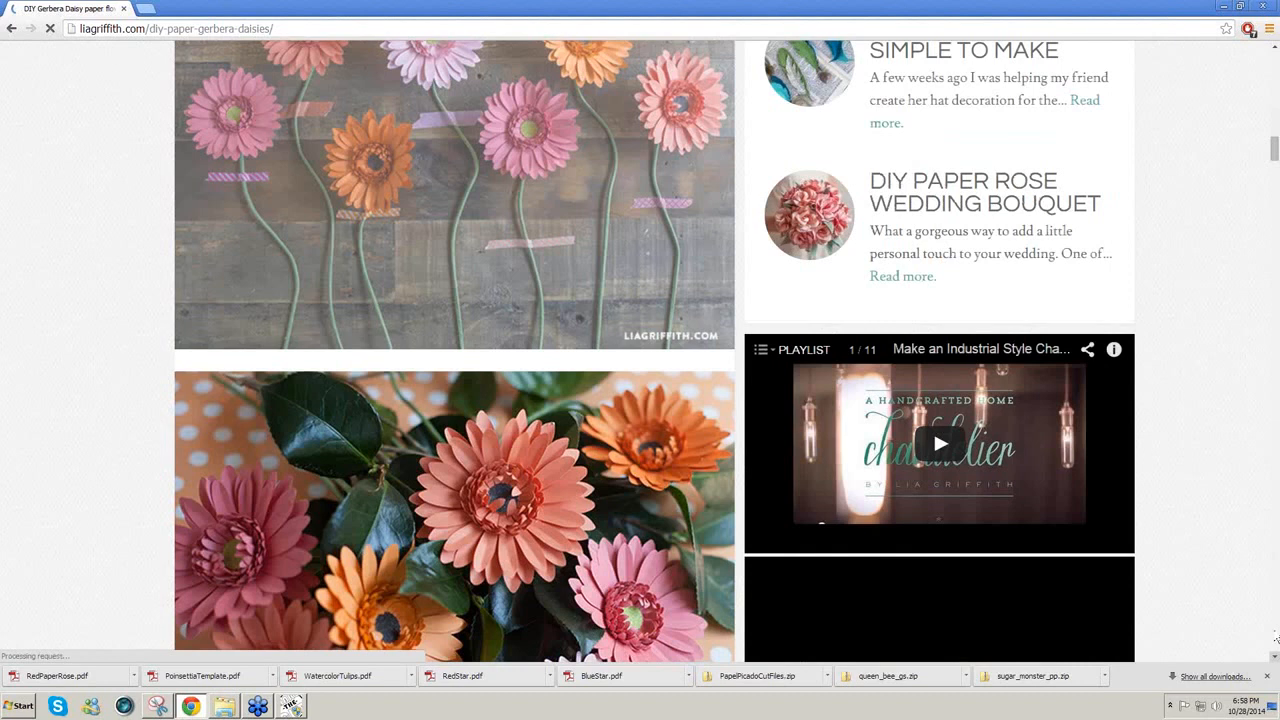
pyautogui.scroll(-5, 1276, 637)
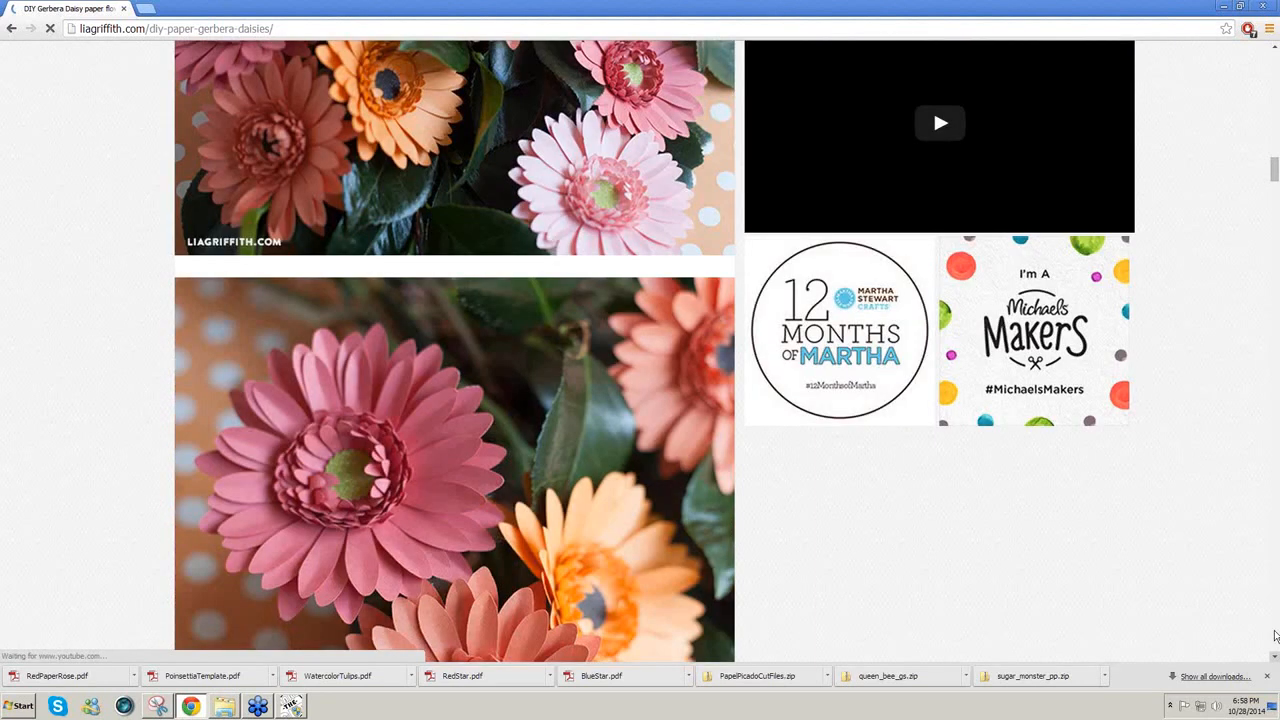
pyautogui.scroll(-5, 1276, 637)
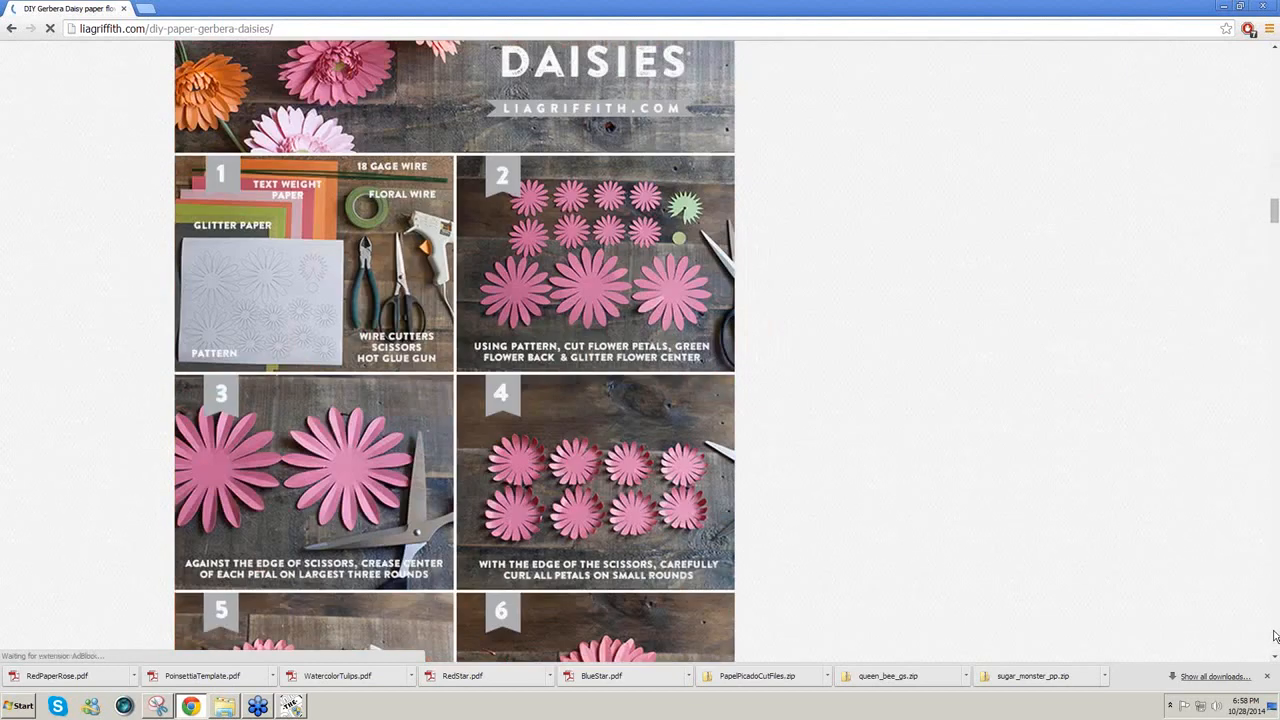
pyautogui.scroll(-5, 1276, 637)
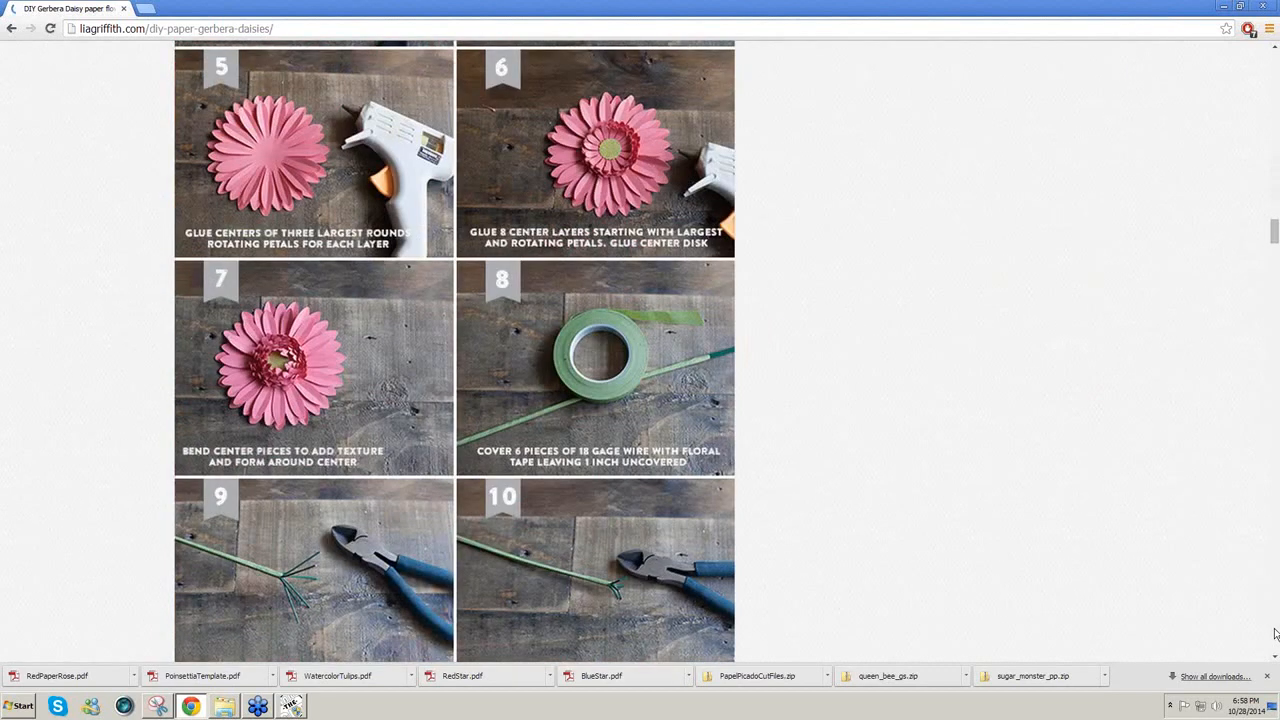
pyautogui.scroll(-5, 1276, 633)
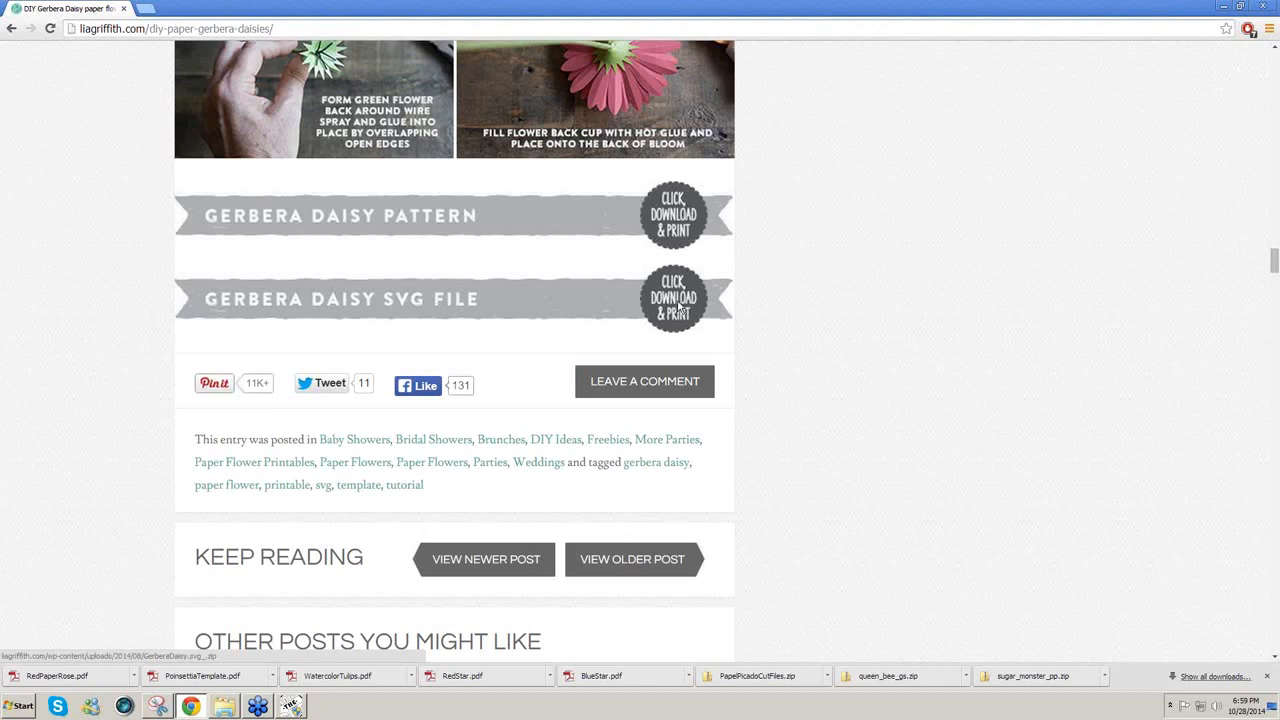
# Step: Download the GerberaDaisy.svg_.zip file to the Desktop, then return to Make The Cut
pyautogui.click(678, 307)
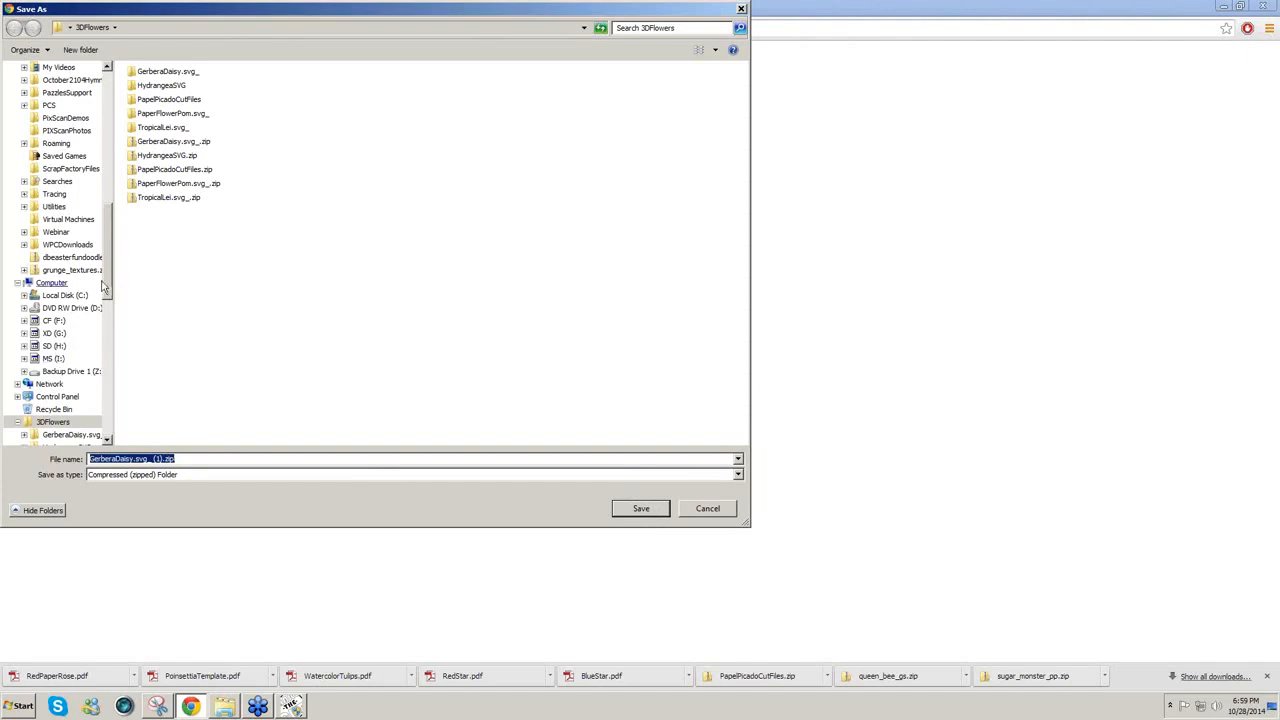
pyautogui.moveTo(107, 276); pyautogui.dragTo(112, 170)
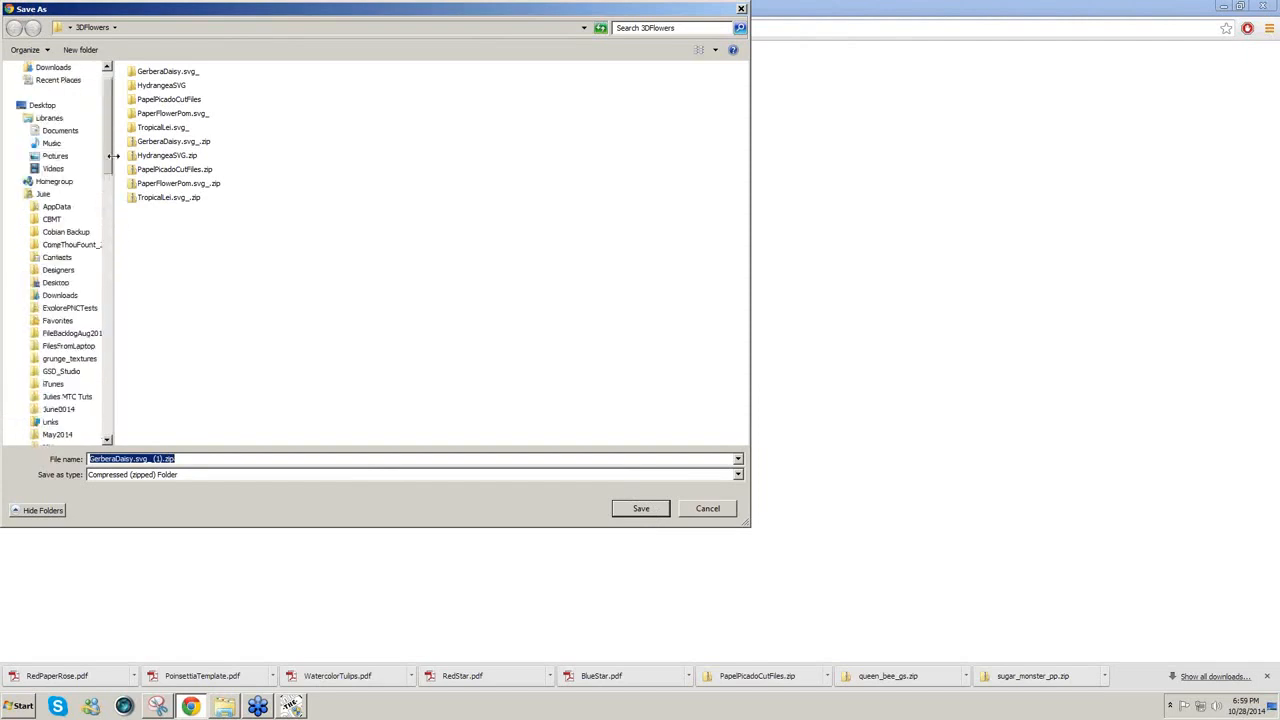
pyautogui.click(44, 107)
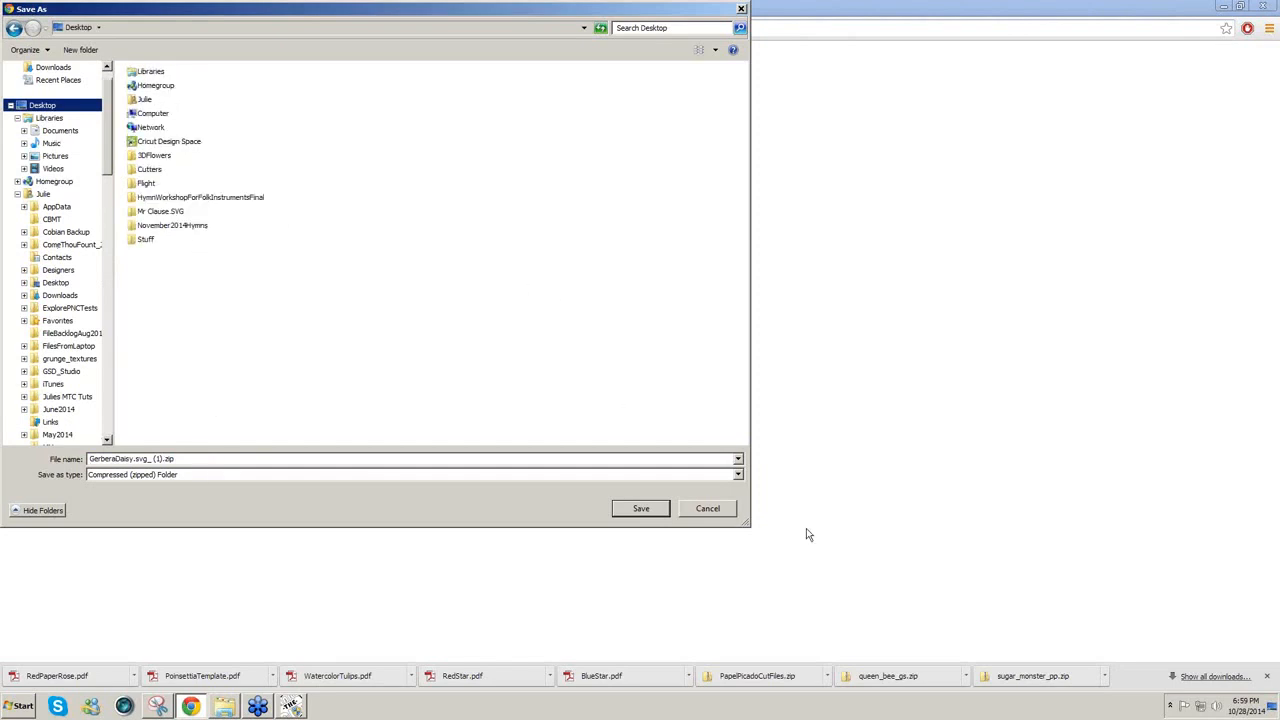
pyautogui.click(645, 512)
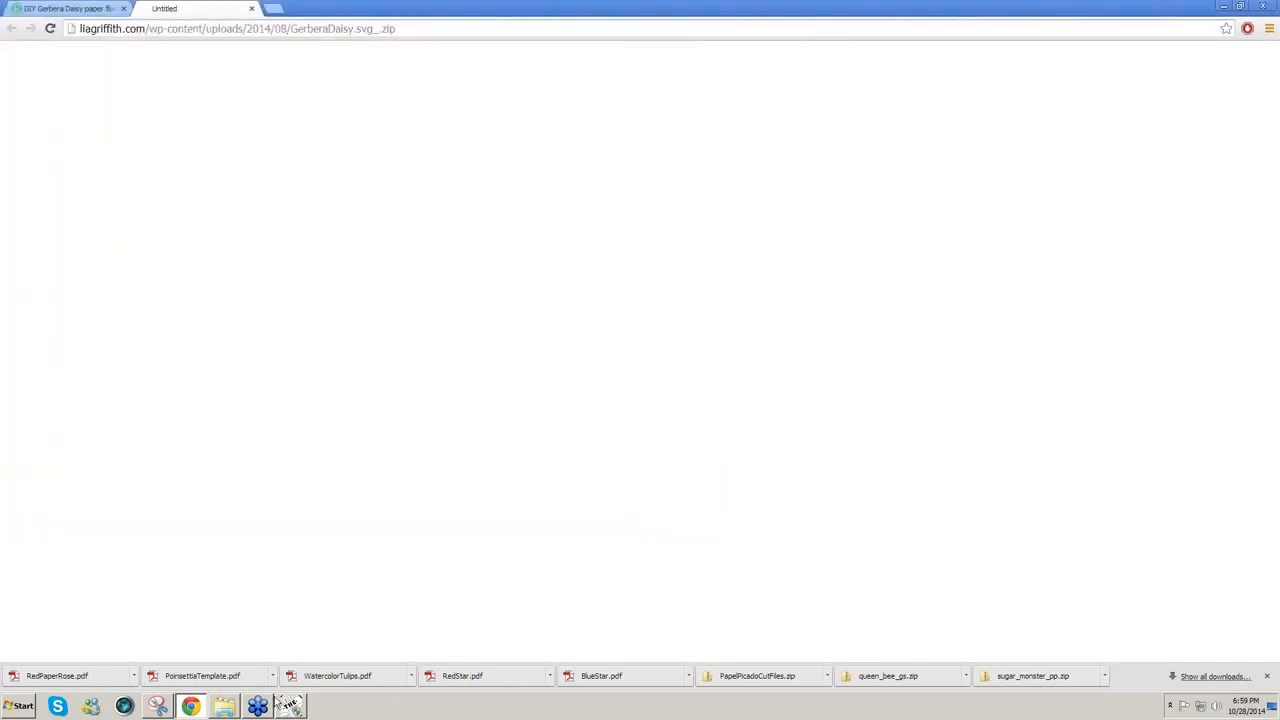
pyautogui.click(291, 713)
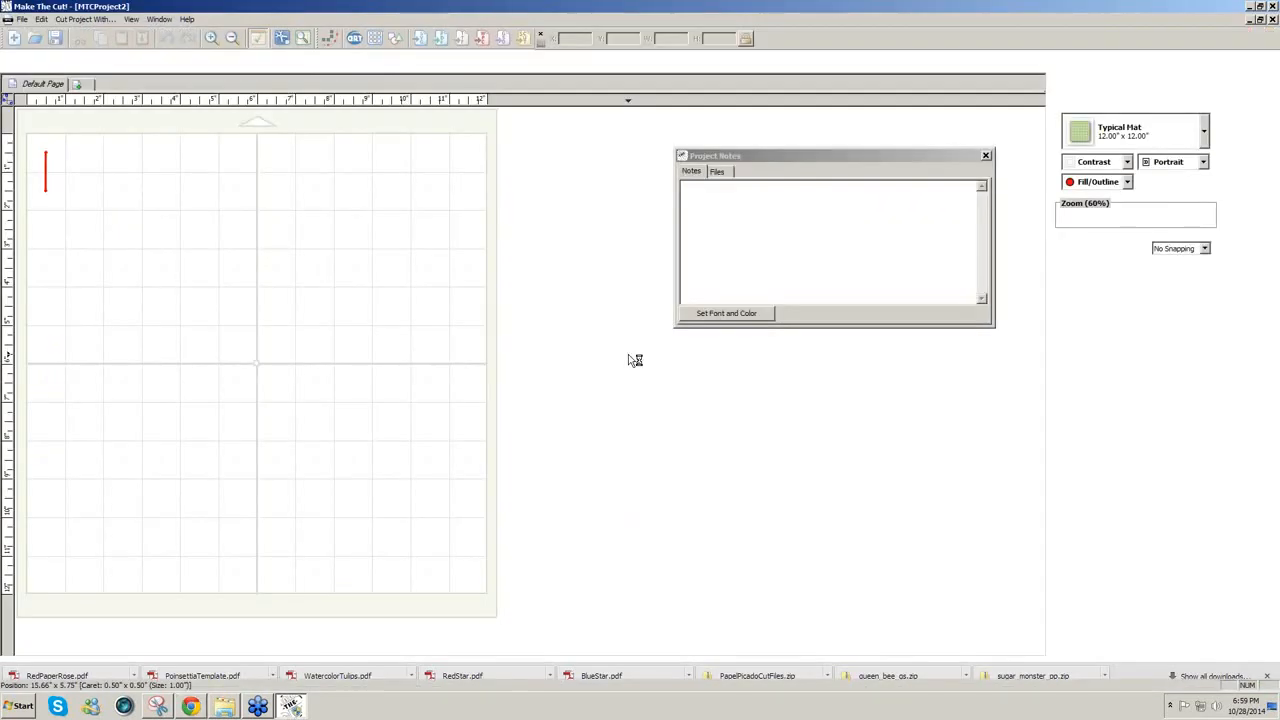
pyautogui.click(420, 40)
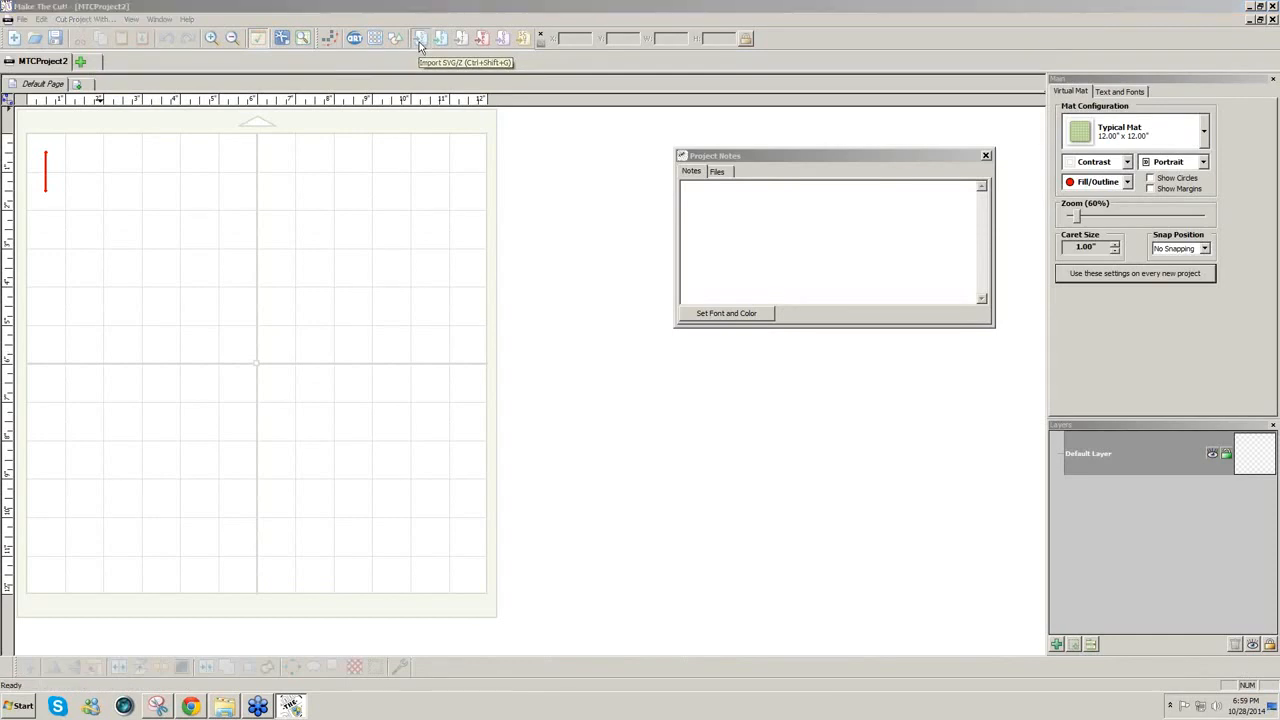
pyautogui.click(660, 283)
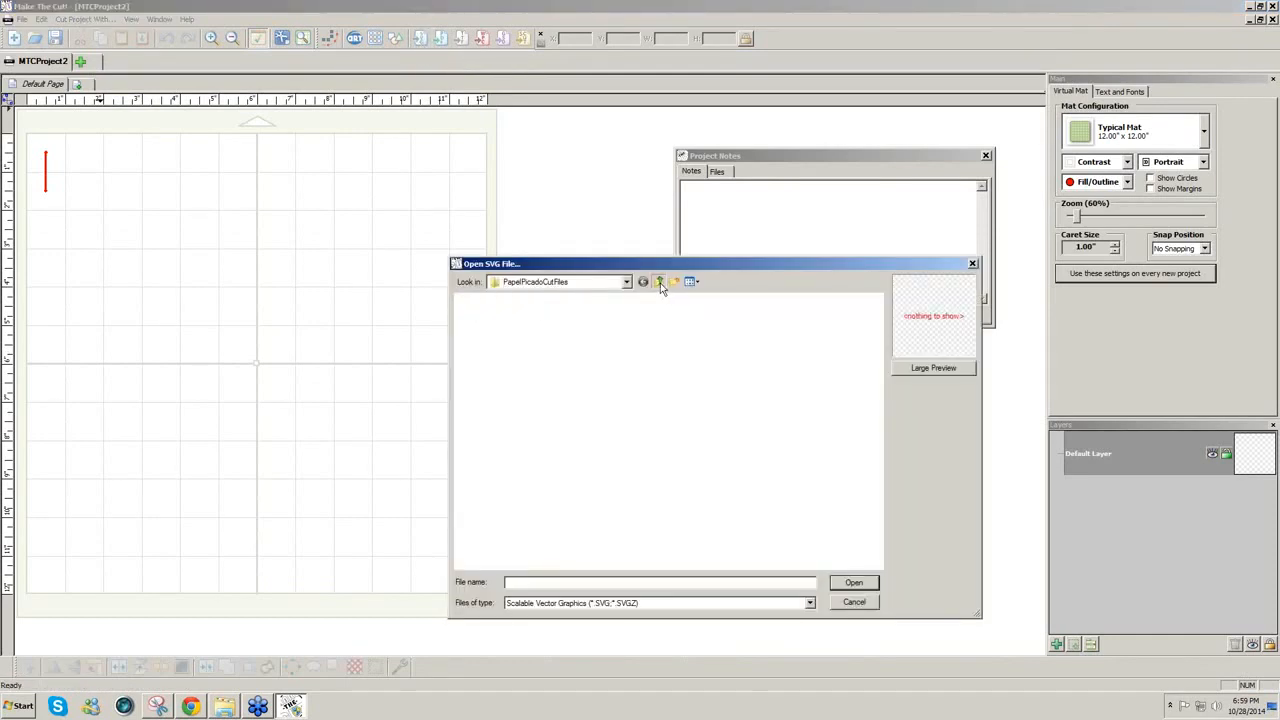
pyautogui.click(659, 284)
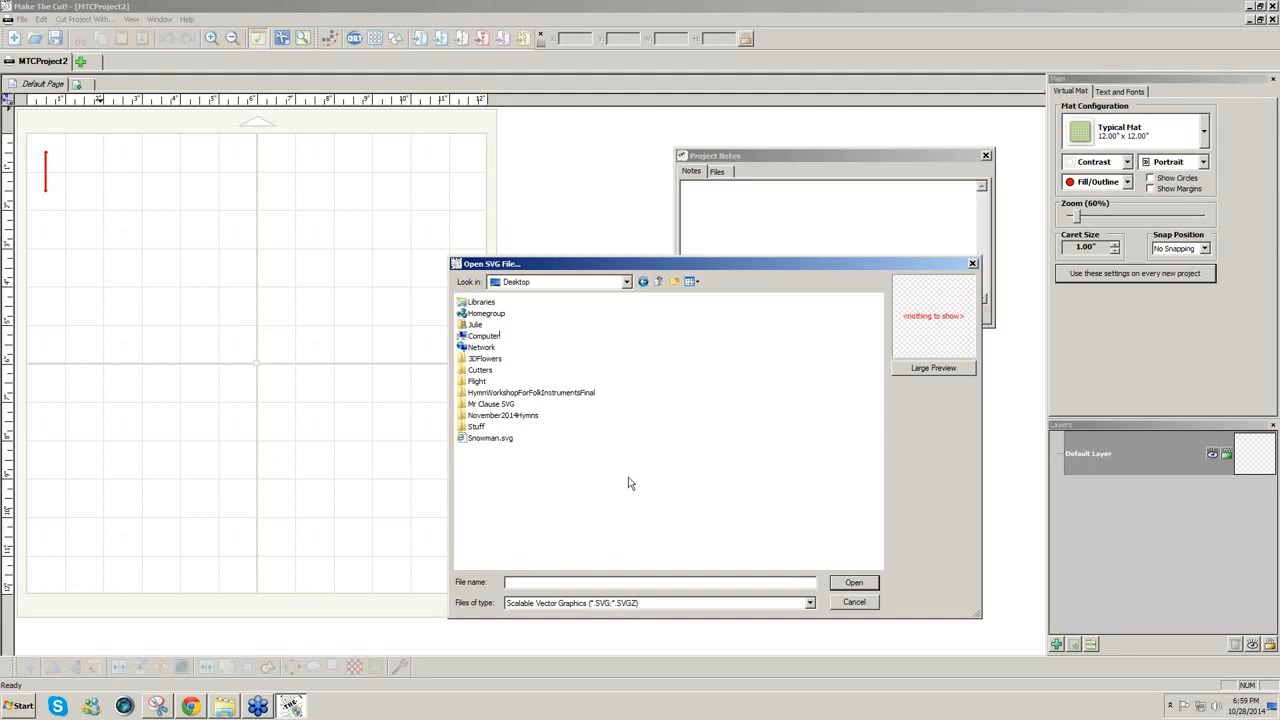
pyautogui.doubleClick(494, 362)
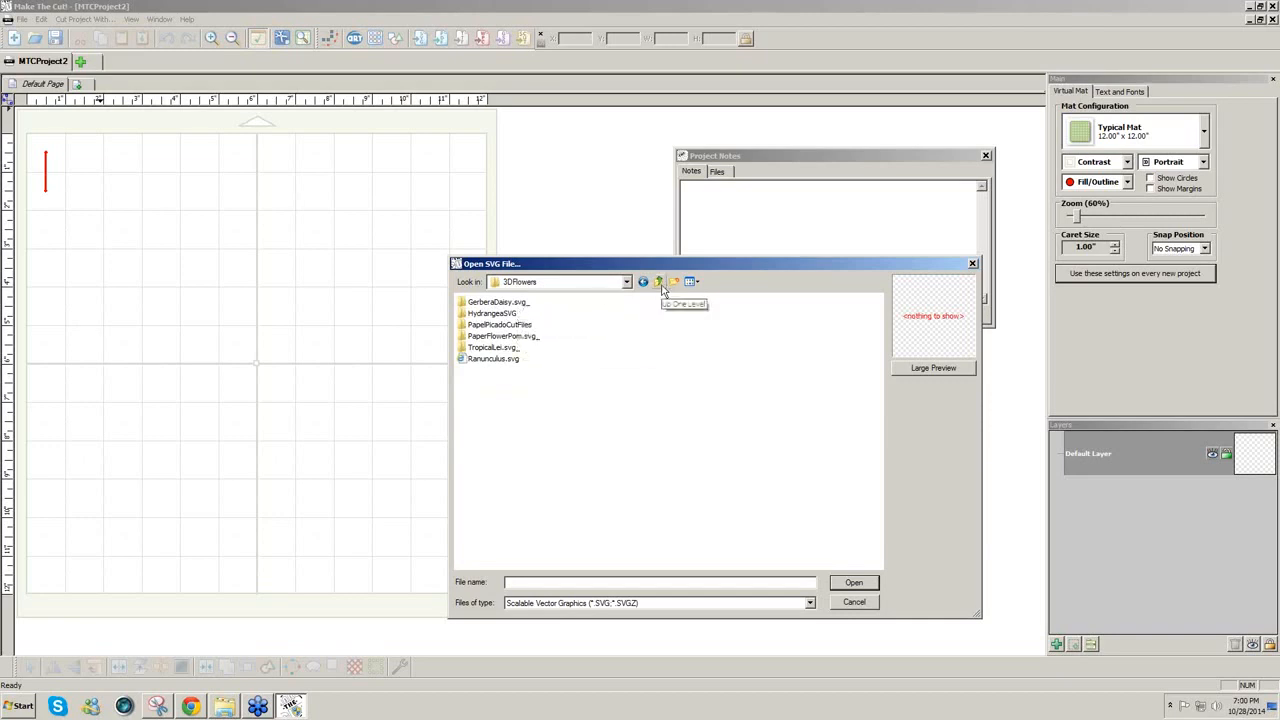
pyautogui.click(855, 603)
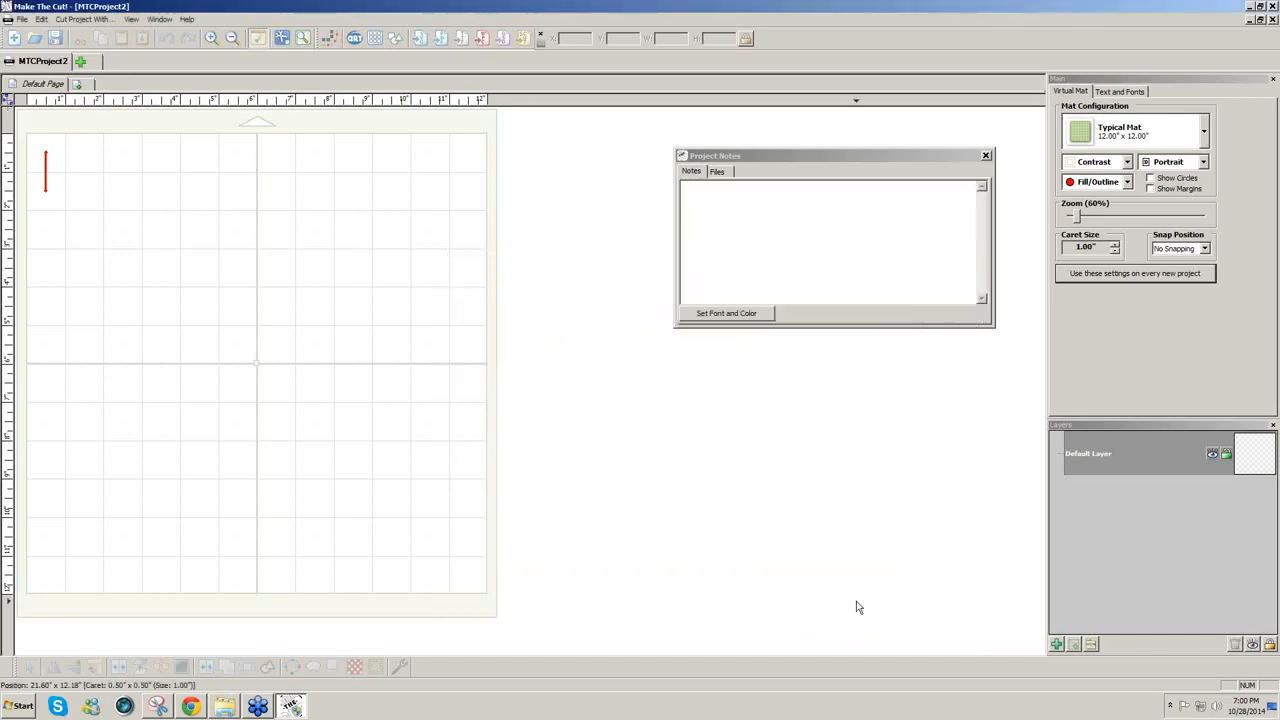
# Step: Extract the downloaded GerberaDaisy zip into the Desktop folder GerberaDaisy.svg_ (1)
pyautogui.click(193, 706)
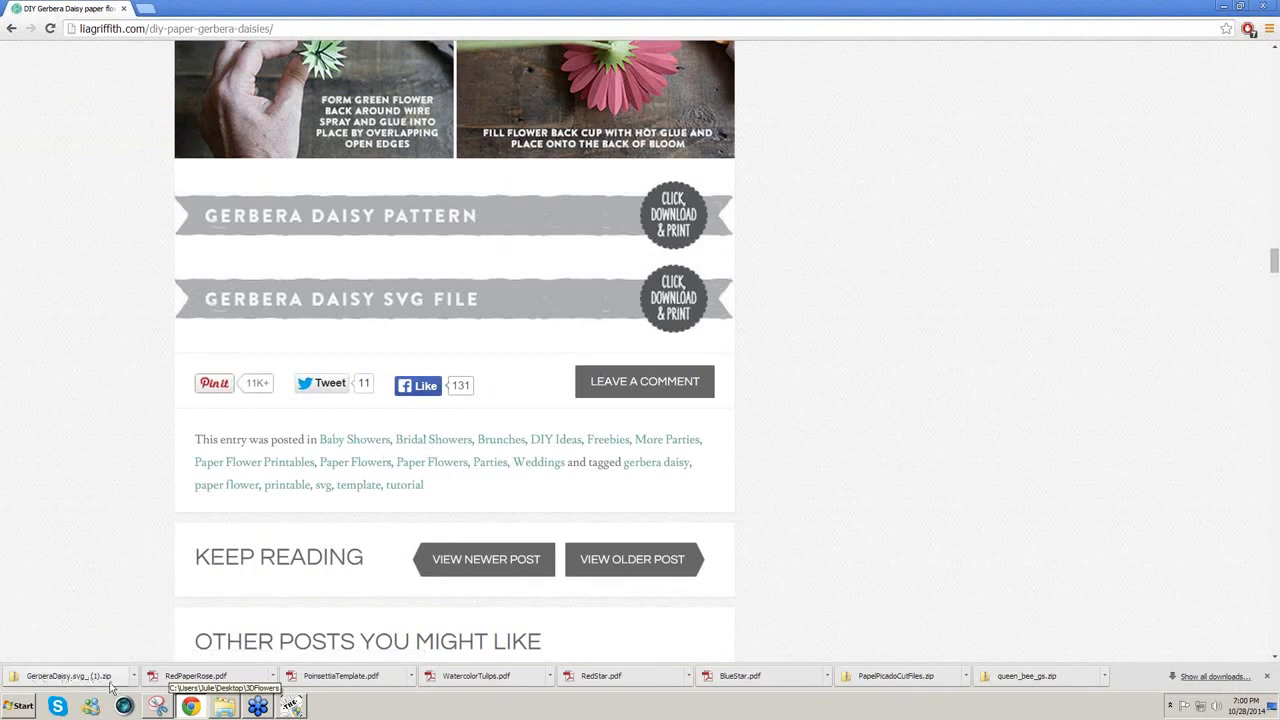
pyautogui.moveTo(112, 686); pyautogui.dragTo(109, 680)
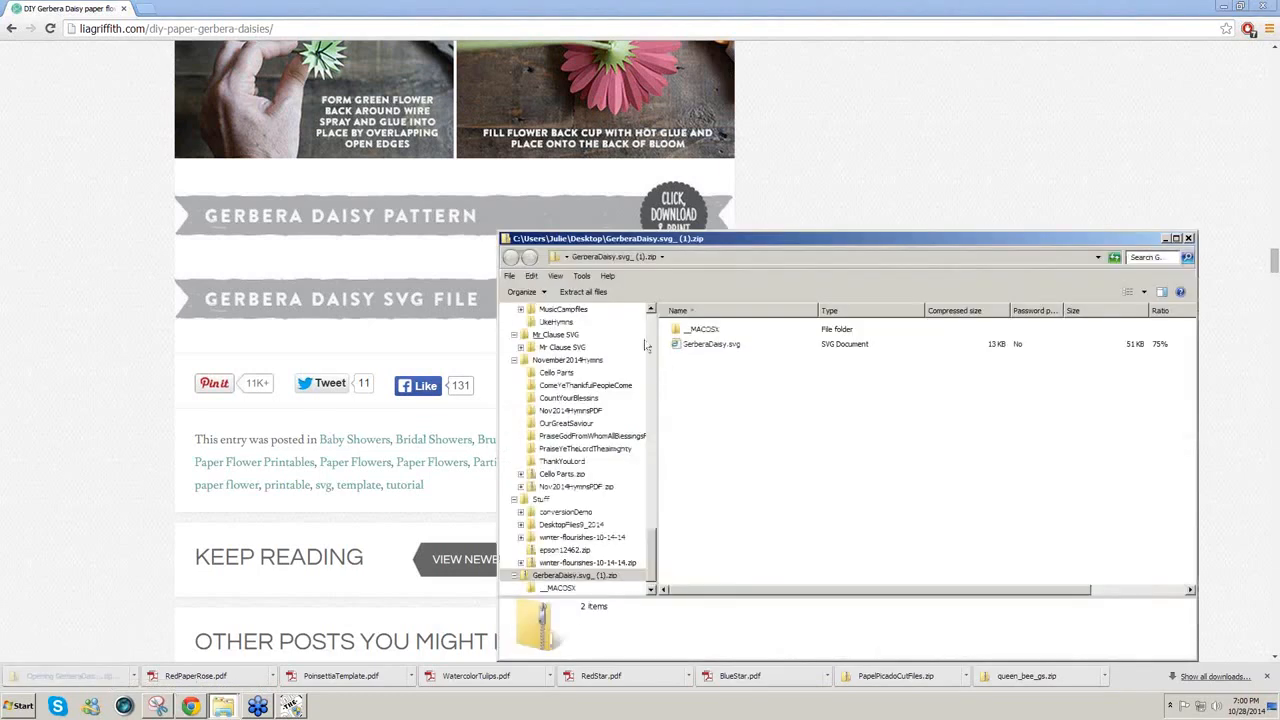
pyautogui.click(593, 293)
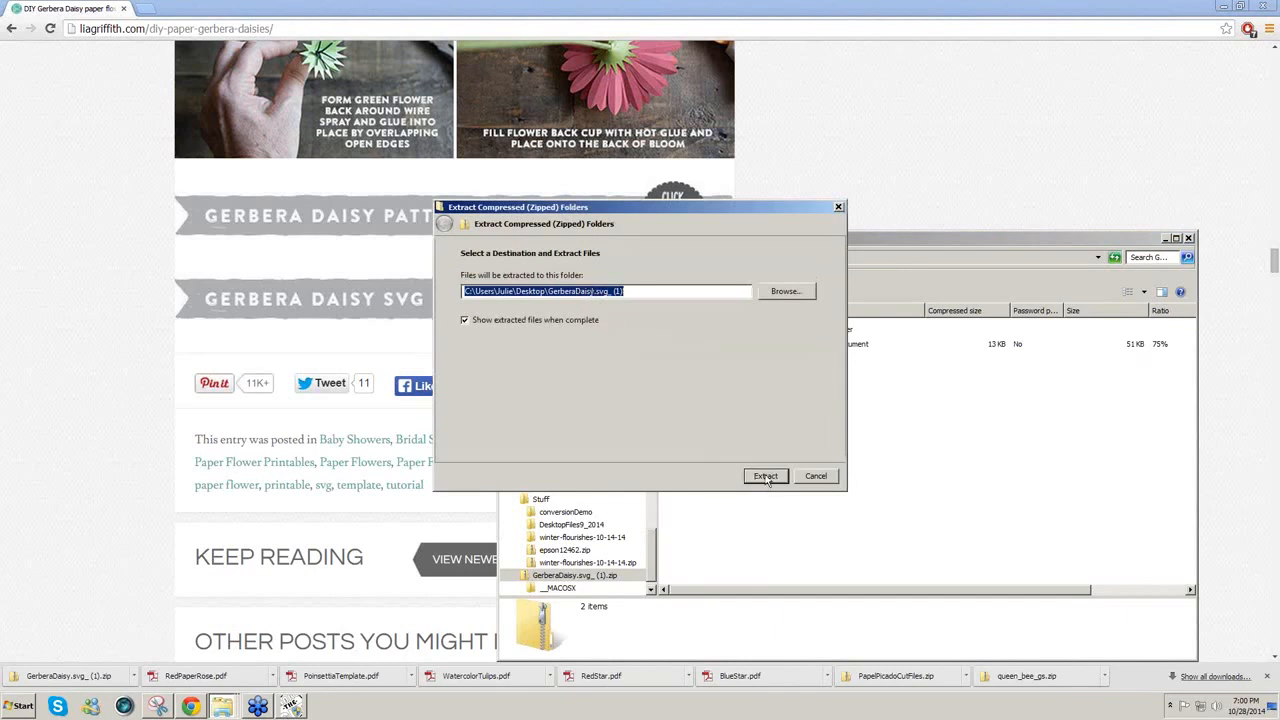
pyautogui.click(765, 476)
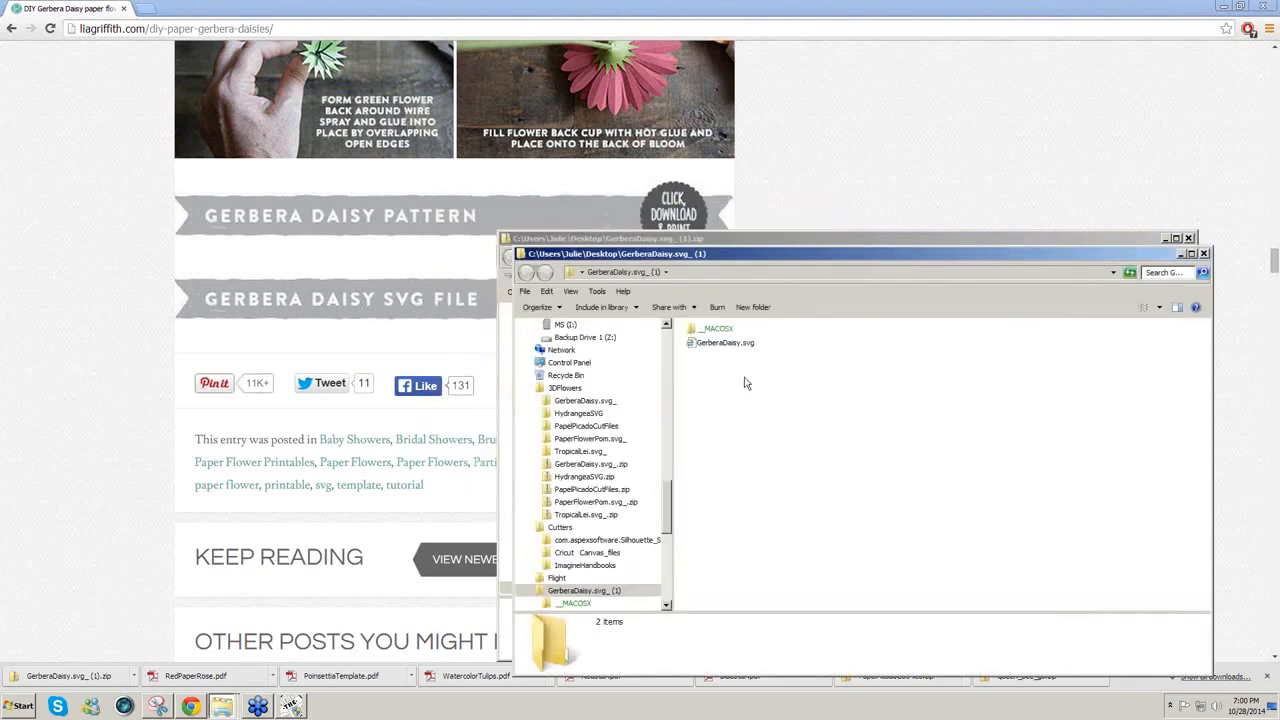
pyautogui.click(291, 707)
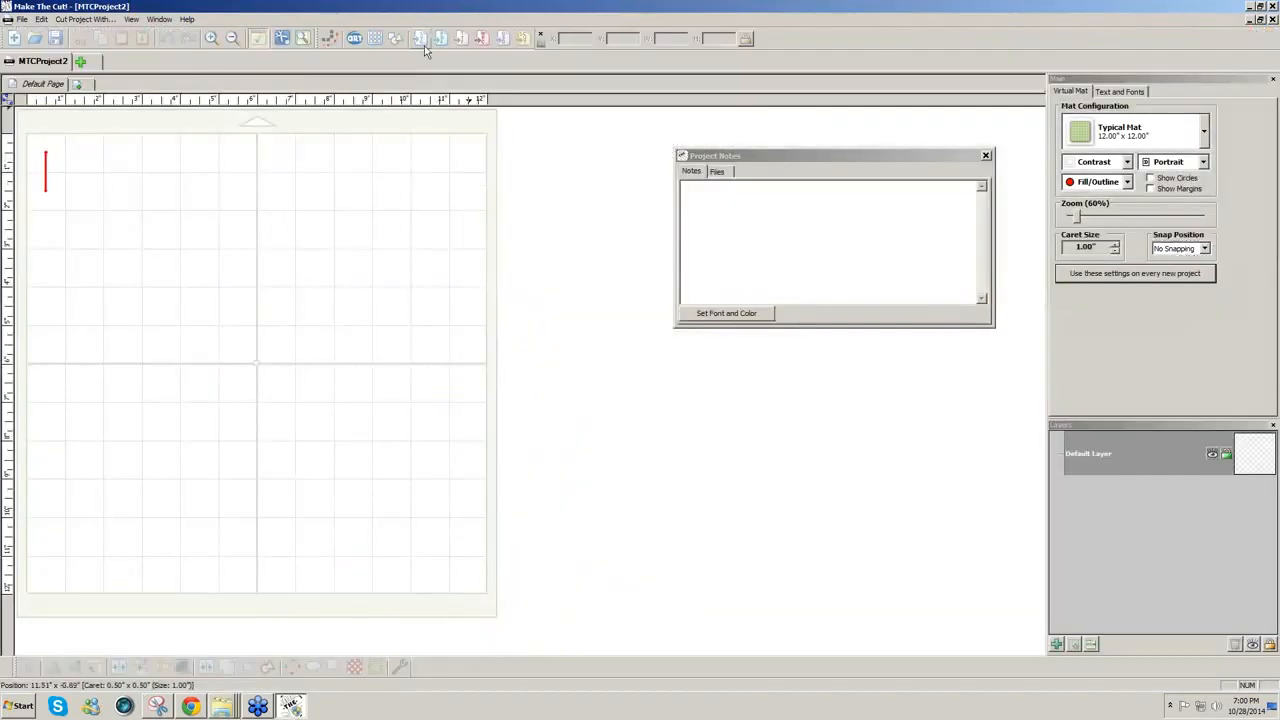
# Step: Import GerberaDaisy.svg from the Desktop folder GerberaDaisy.svg_ (1) onto the mat
pyautogui.click(423, 42)
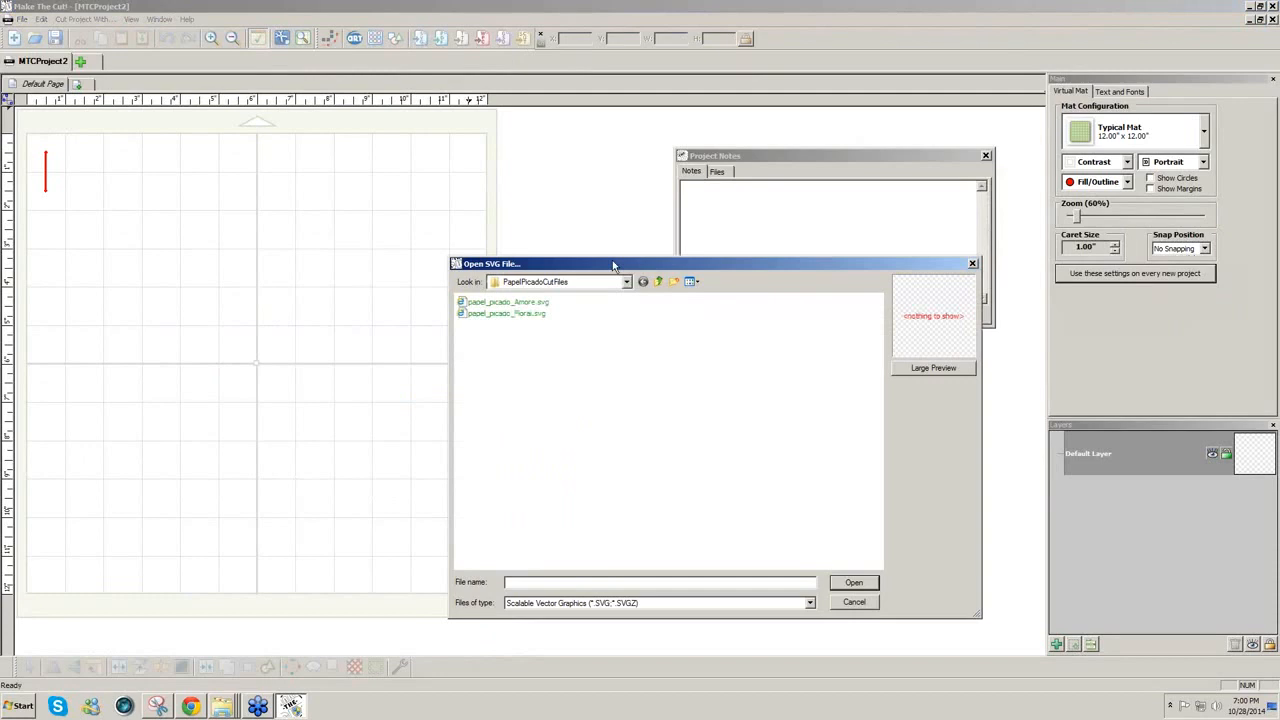
pyautogui.click(662, 282)
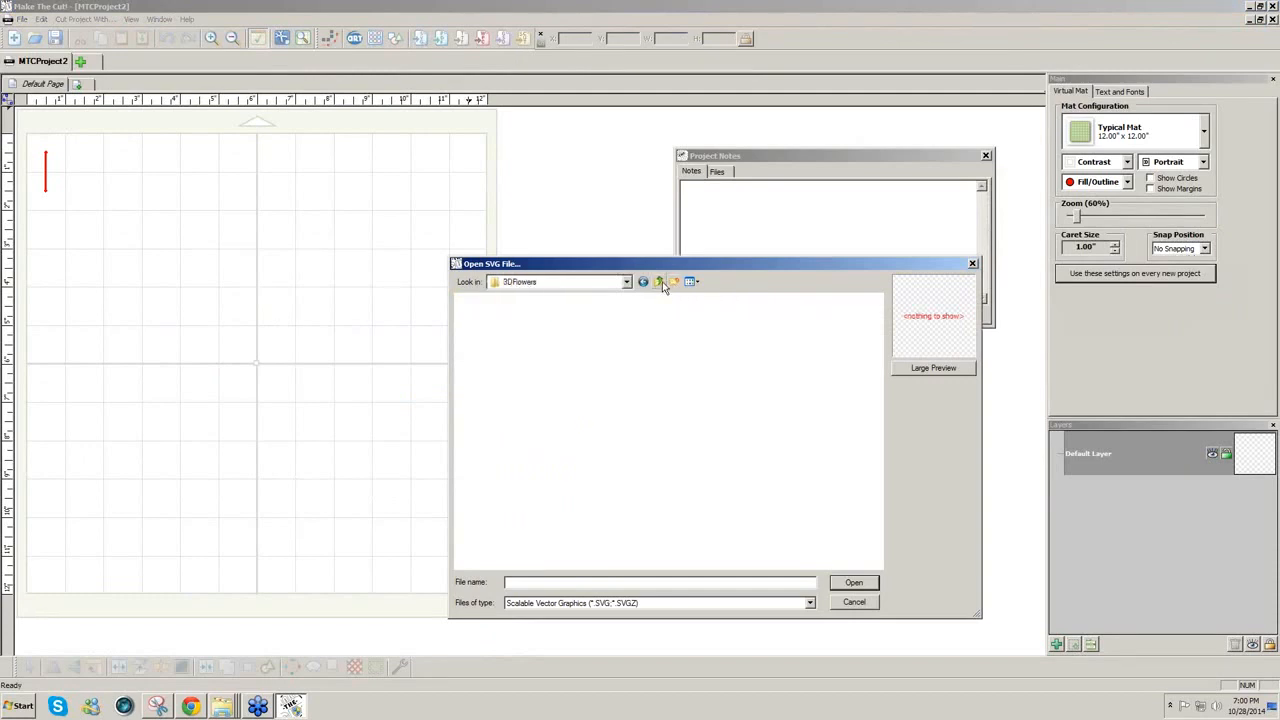
pyautogui.click(662, 282)
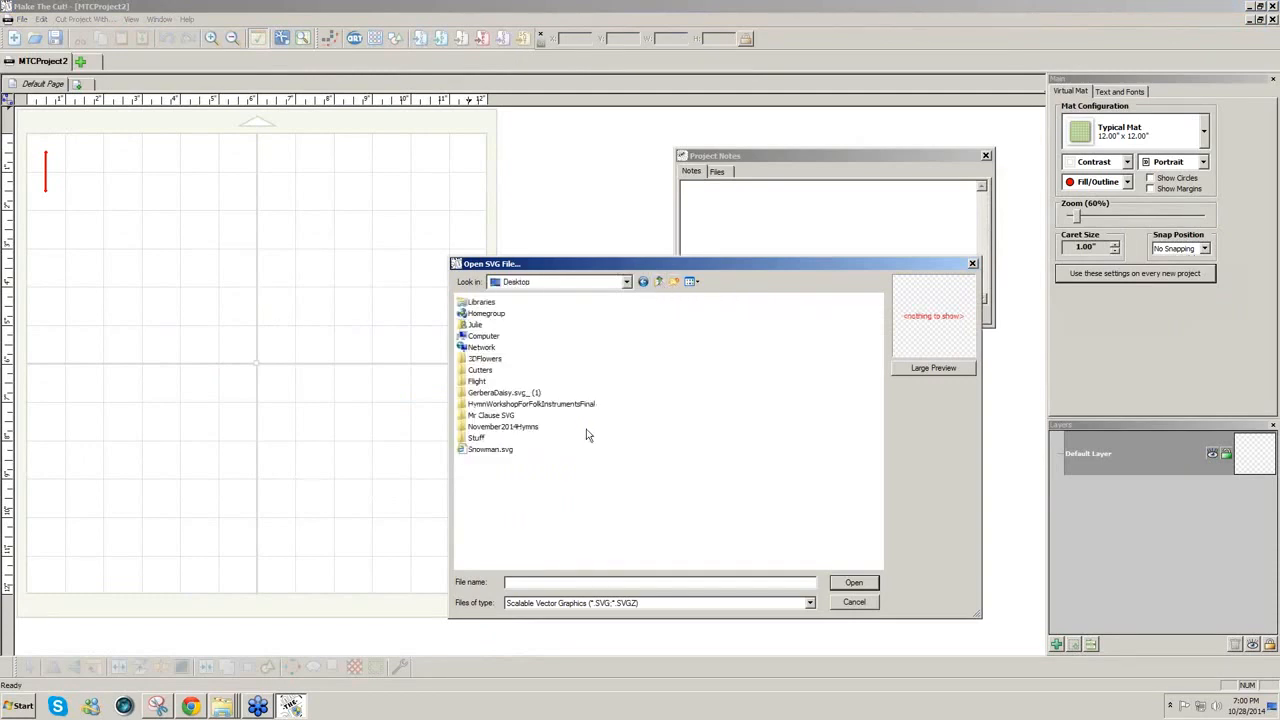
pyautogui.doubleClick(504, 393)
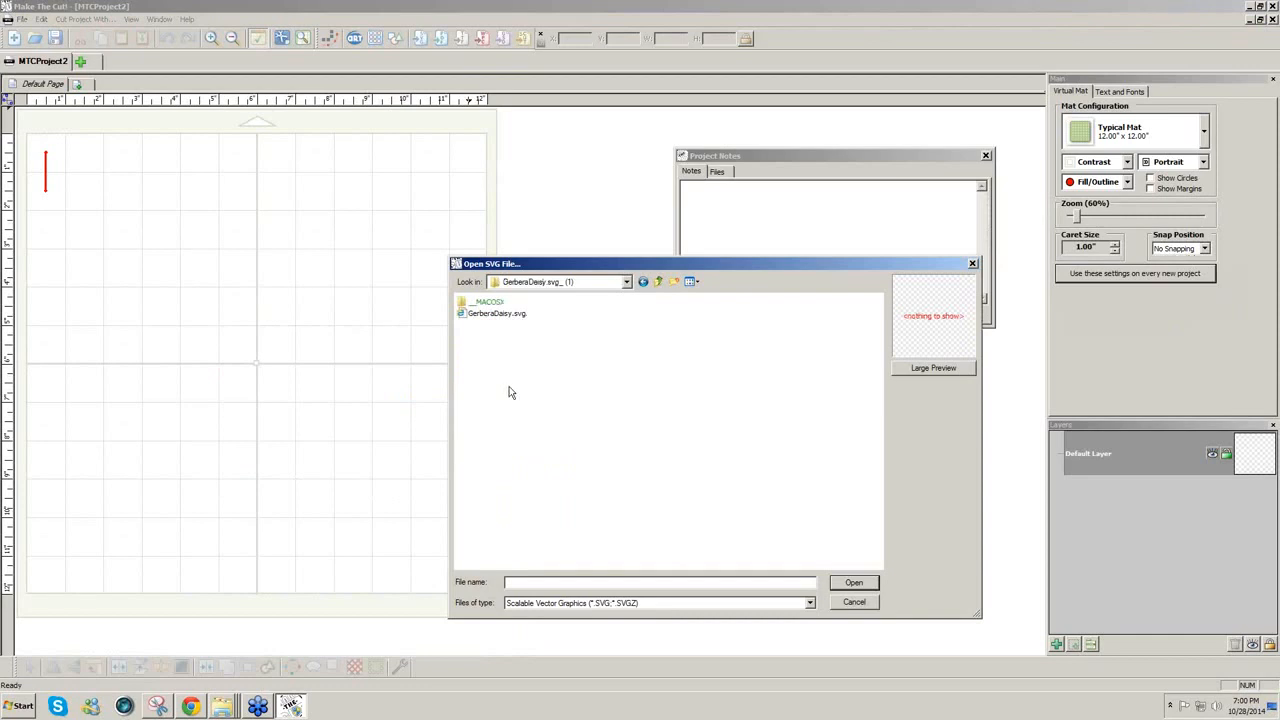
pyautogui.click(505, 316)
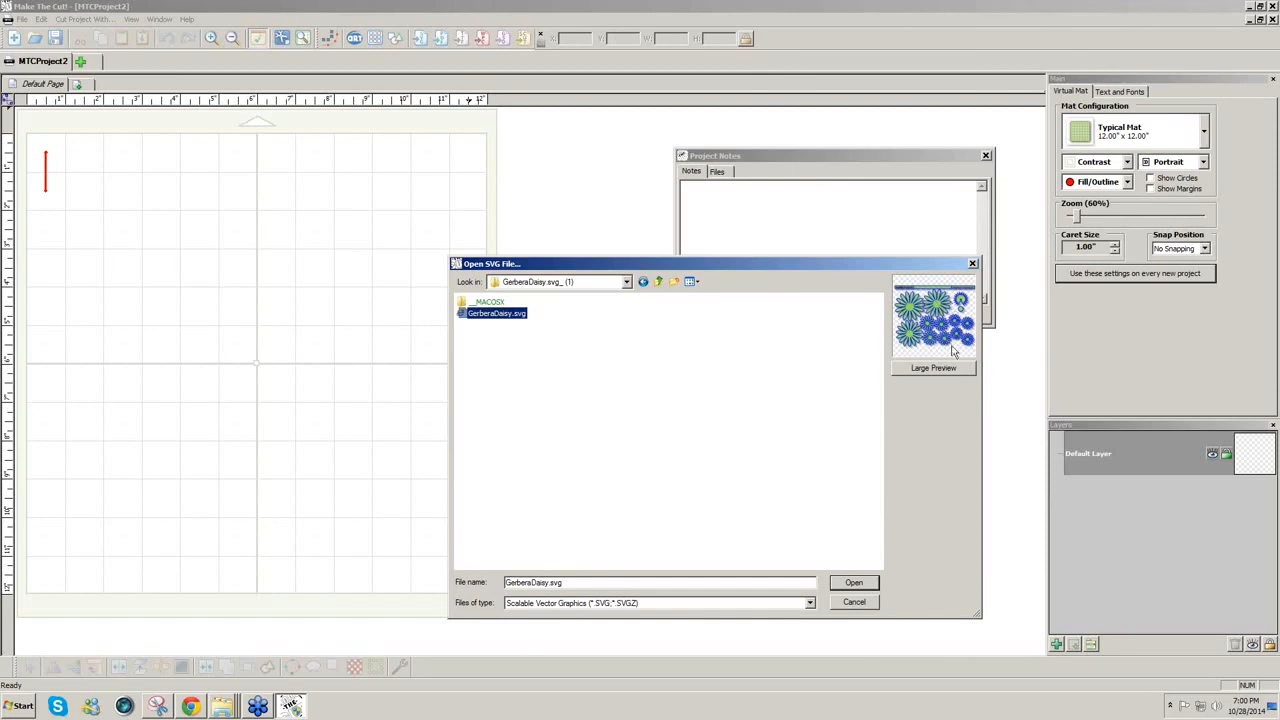
pyautogui.click(855, 584)
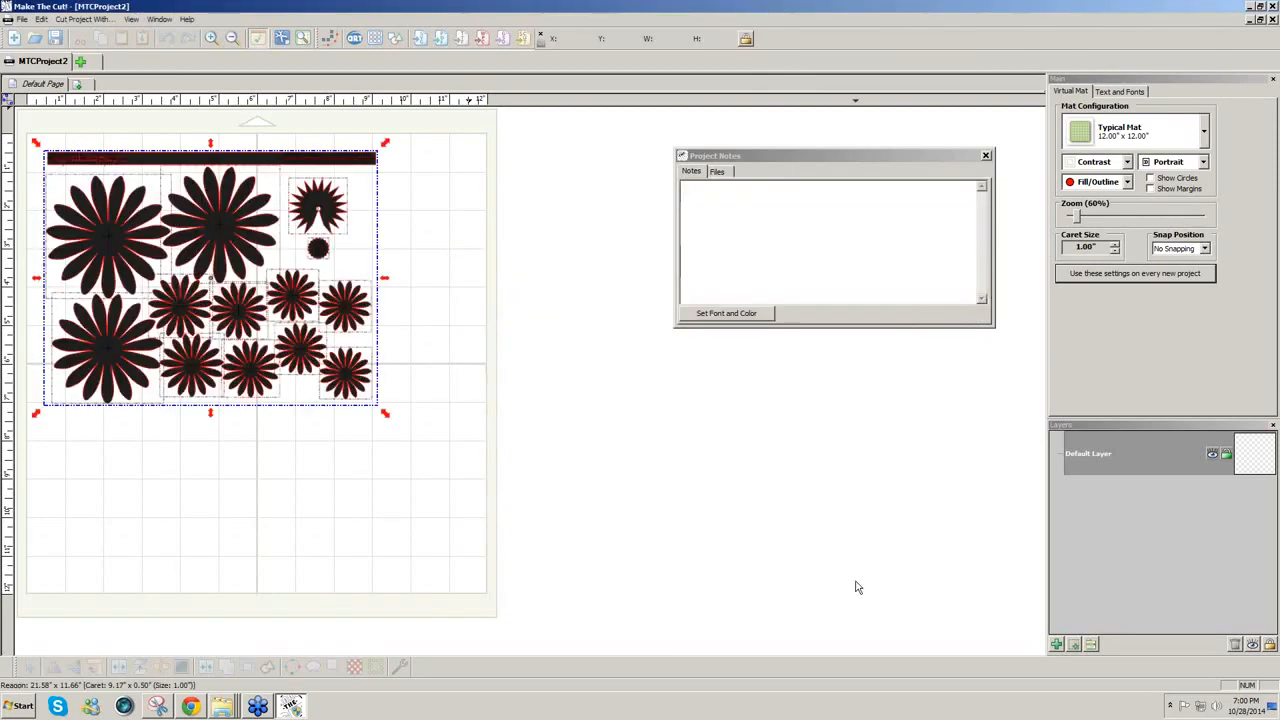
# Step: Delete the stray black text bar along the mat's top, selecting it in Outline view
pyautogui.click(466, 487)
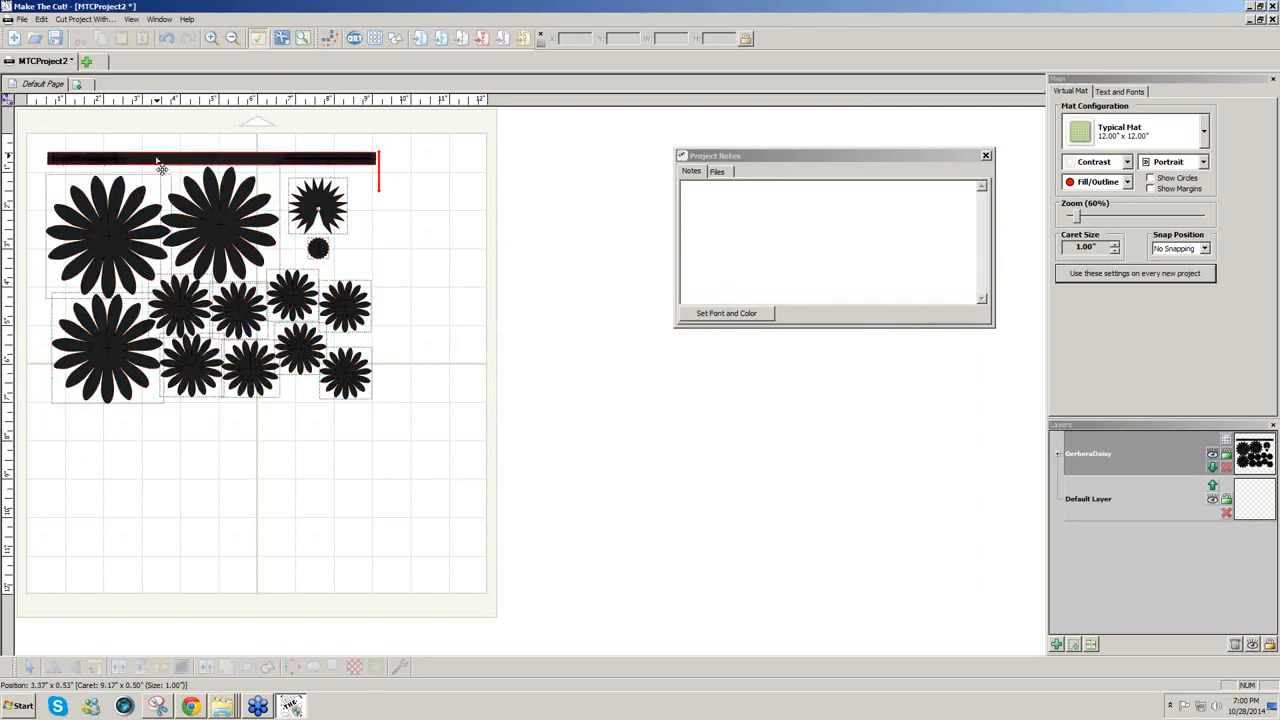
pyautogui.click(127, 157)
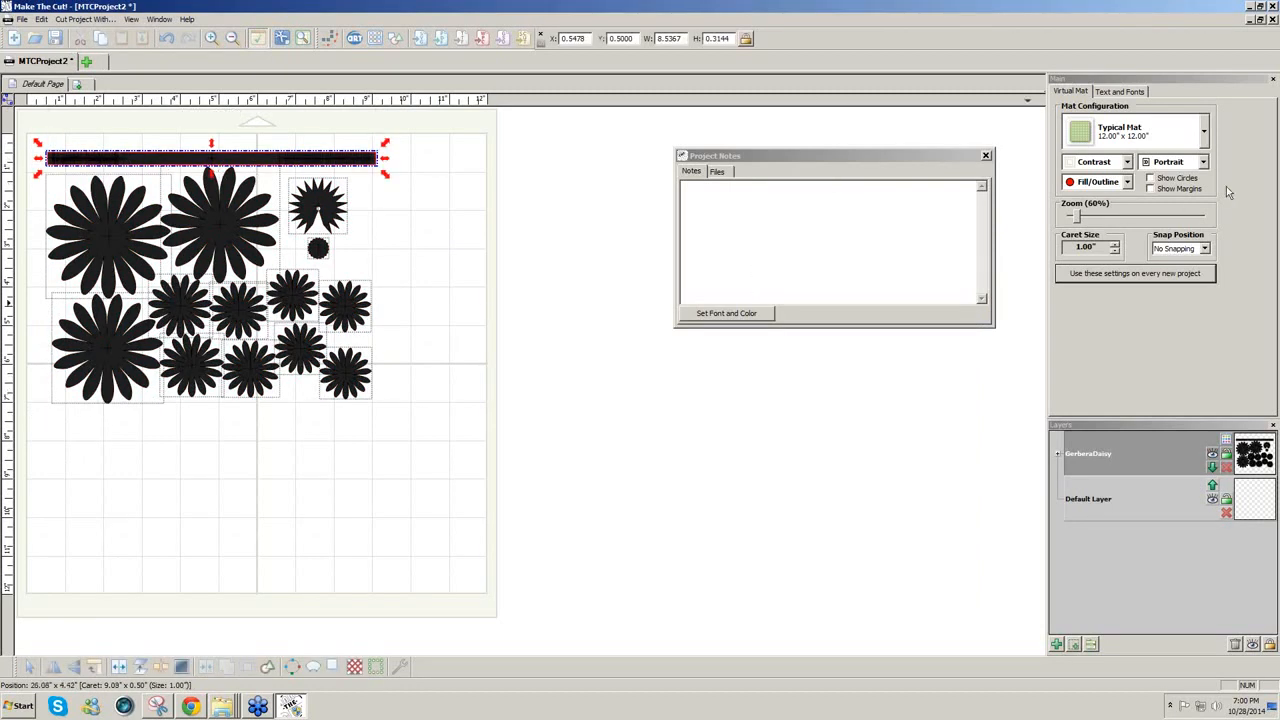
pyautogui.click(1127, 183)
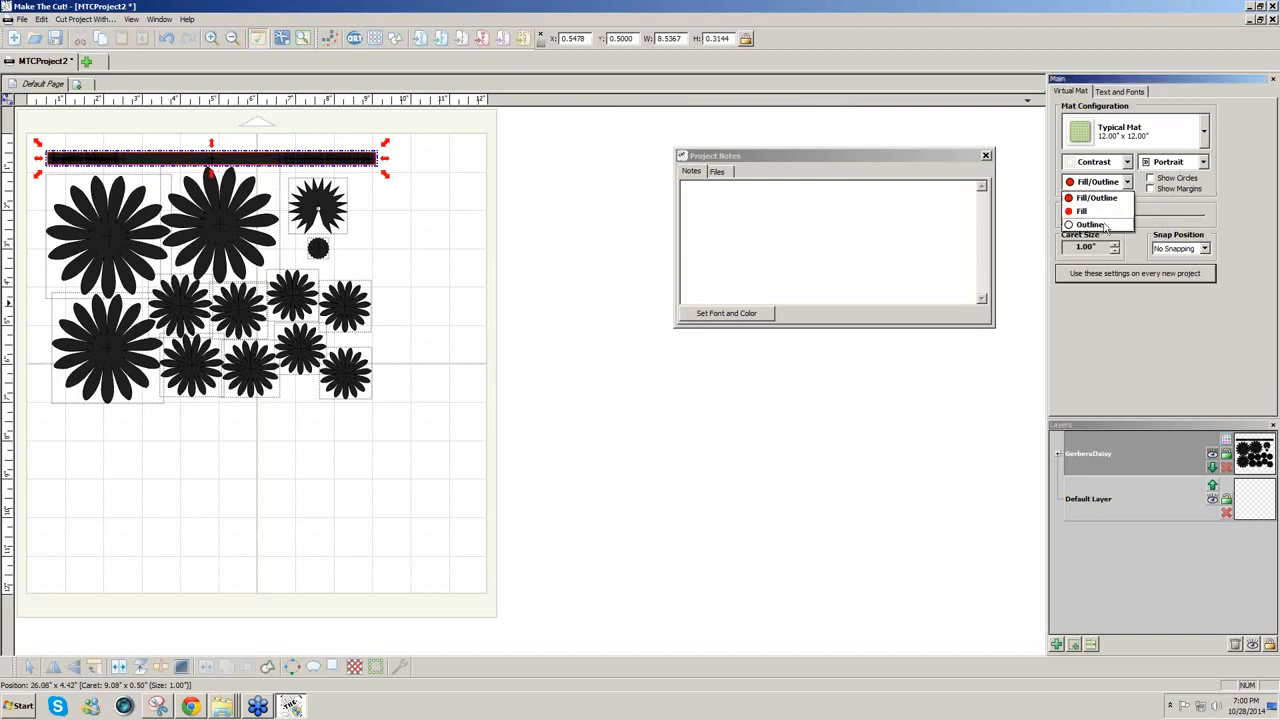
pyautogui.click(1089, 224)
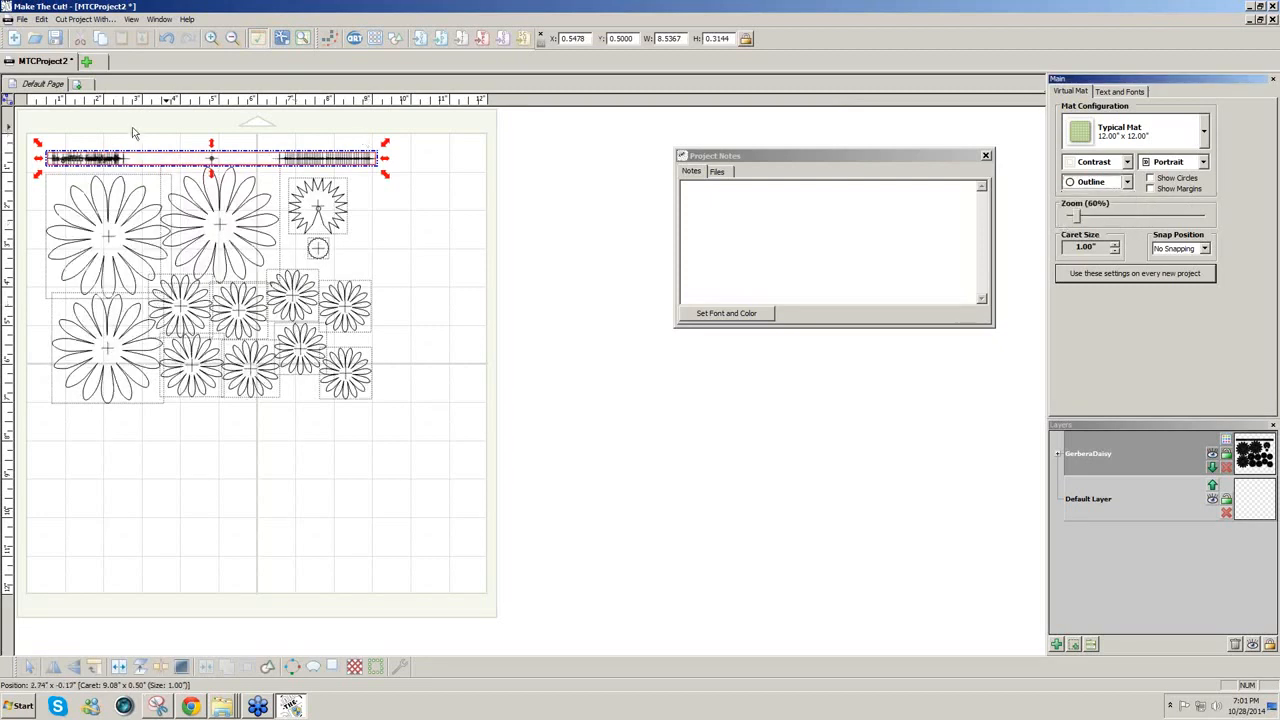
pyautogui.click(132, 129)
pyautogui.moveTo(42, 135); pyautogui.dragTo(431, 180)
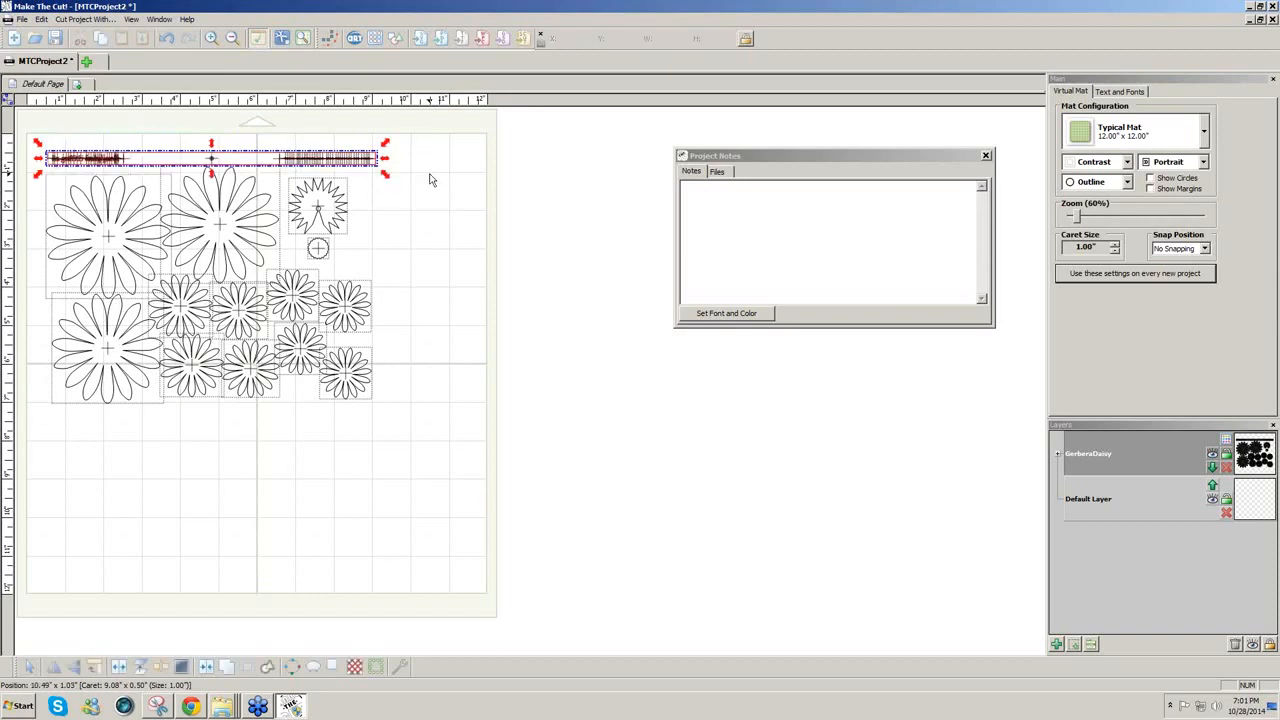
pyautogui.press('Delete')
pyautogui.click(1127, 183)
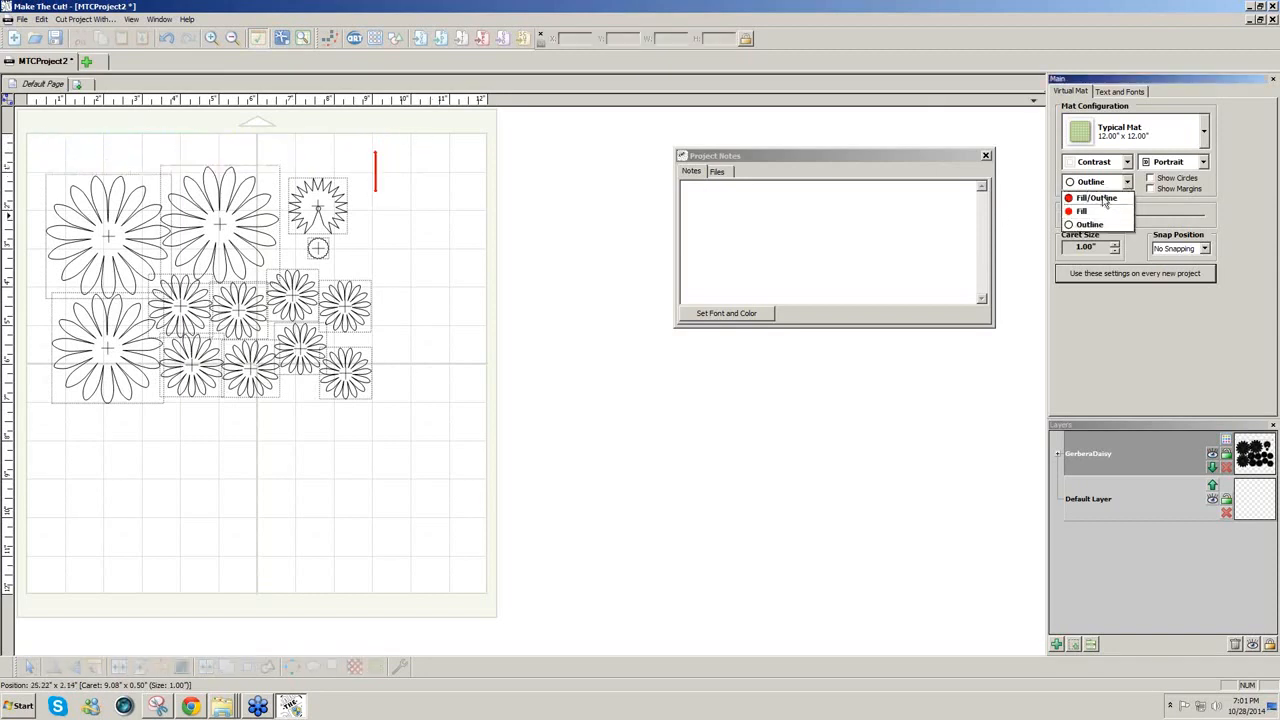
pyautogui.click(1095, 201)
# Step: Colour the GerberaDaisy layer gold
pyautogui.click(1228, 443)
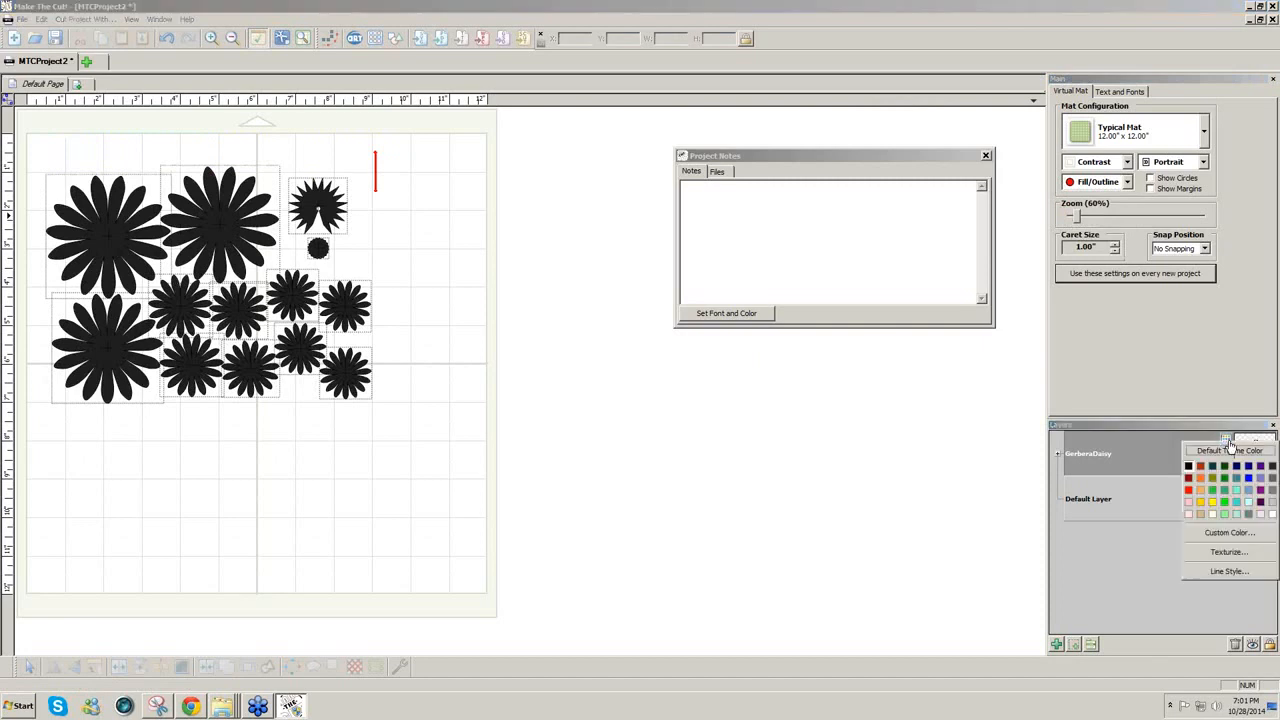
pyautogui.click(1201, 503)
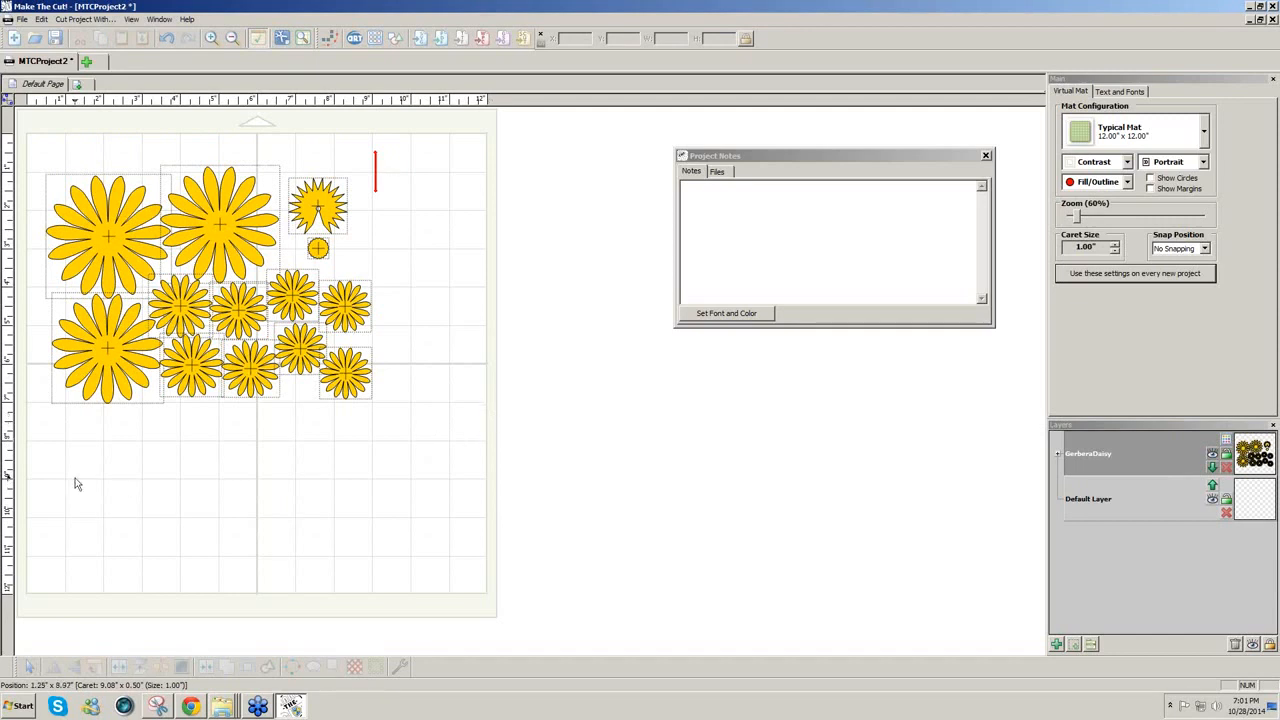
pyautogui.click(192, 707)
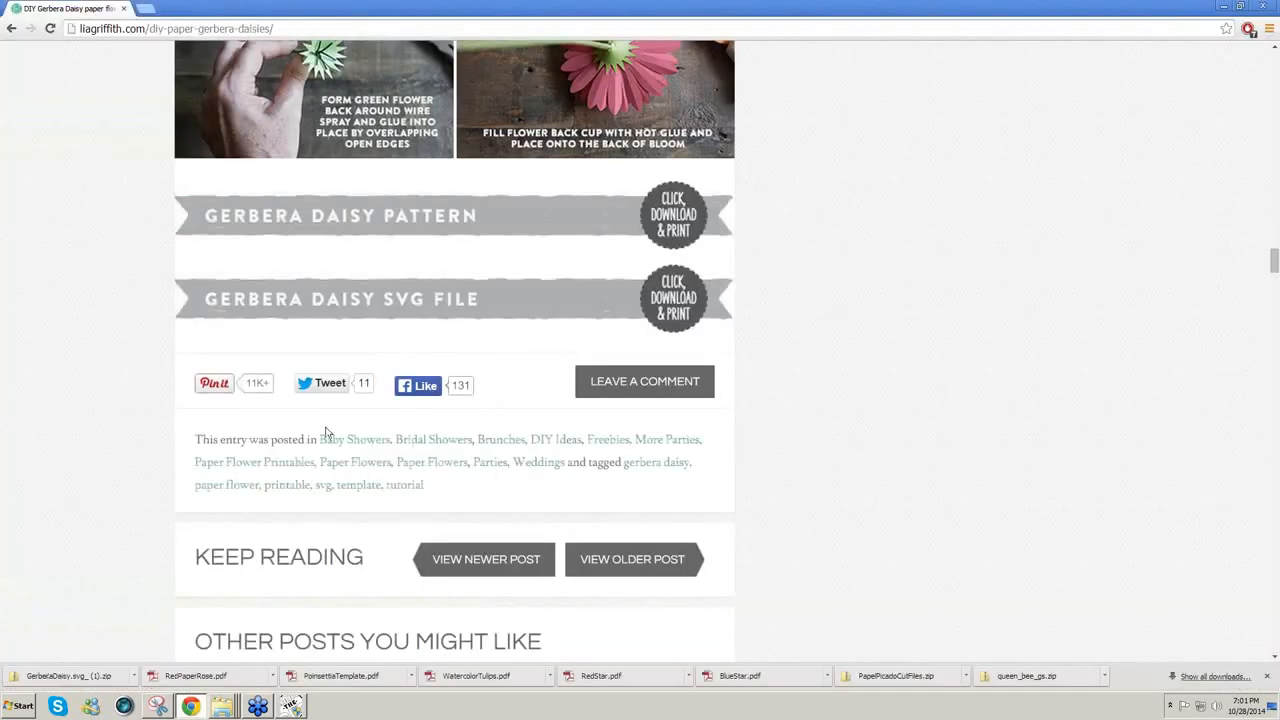
# Step: Add 'Assembly Instructions' and the tutorial's pasted web address to the Project Notes
pyautogui.click(95, 28)
pyautogui.hotkey('ctrl', 'c')
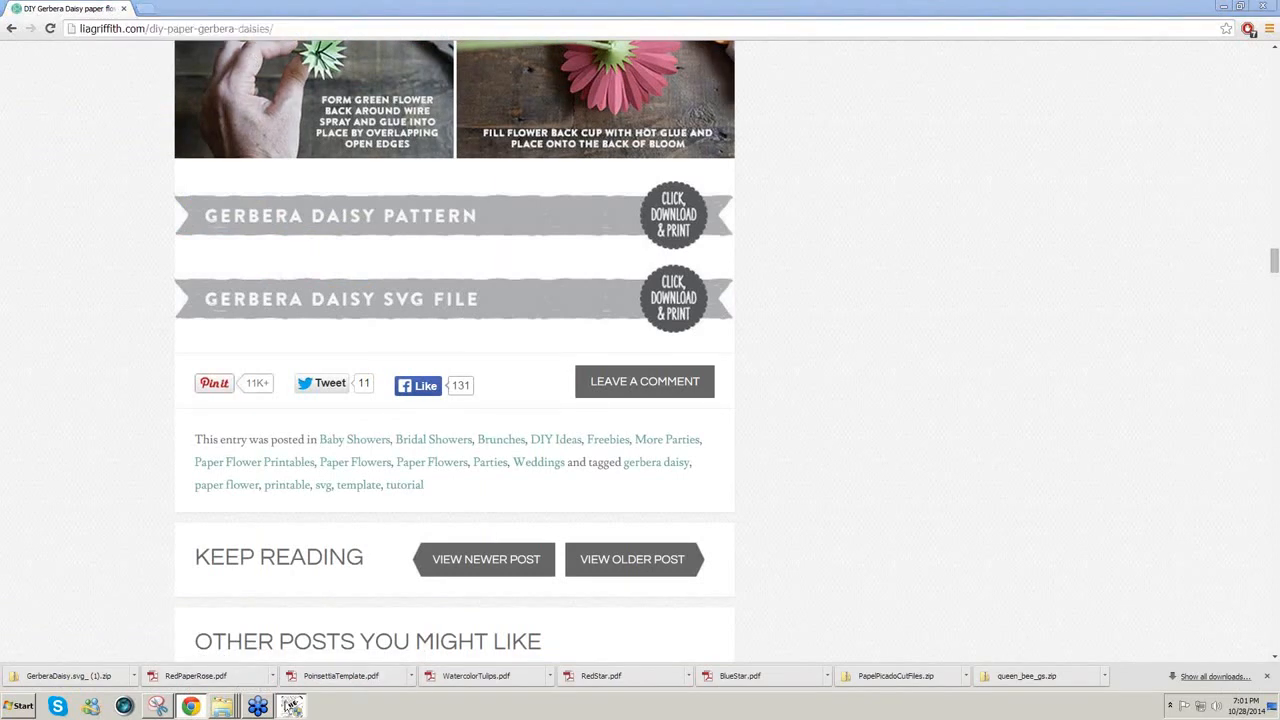
pyautogui.click(290, 706)
pyautogui.click(728, 205)
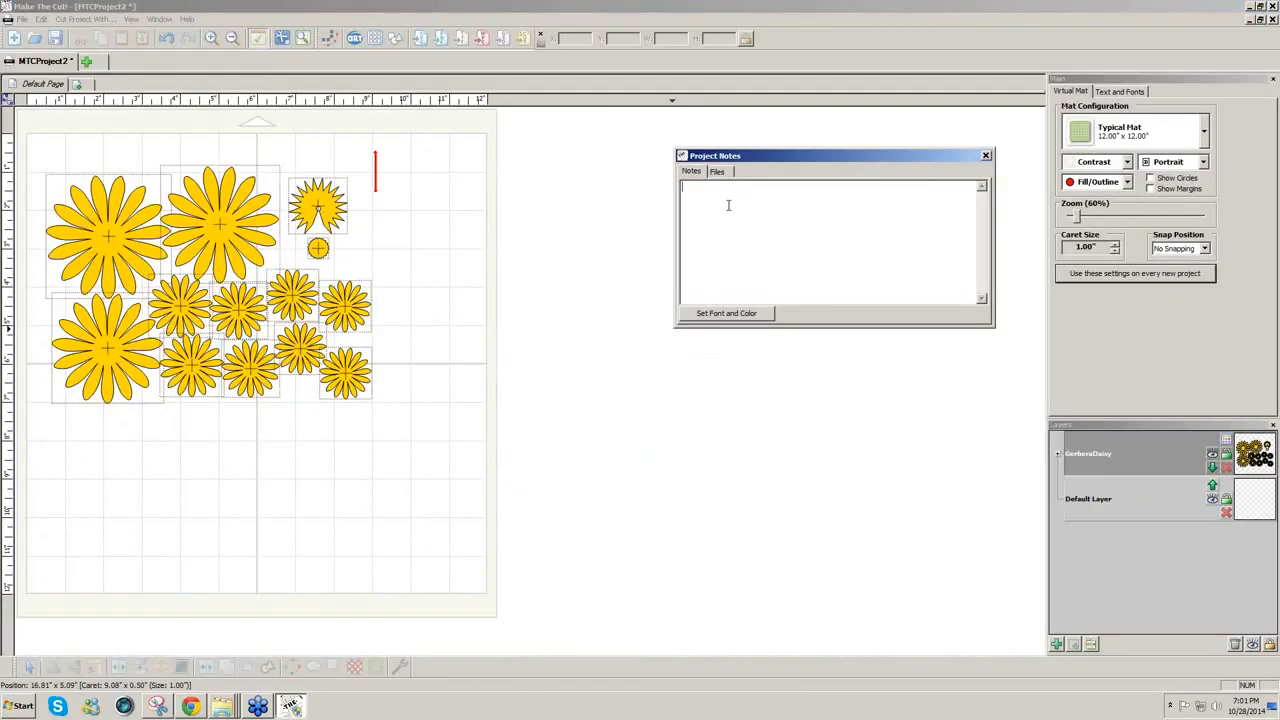
pyautogui.write('Assembly Instructions:')
pyautogui.hotkey('ctrl', 'v')
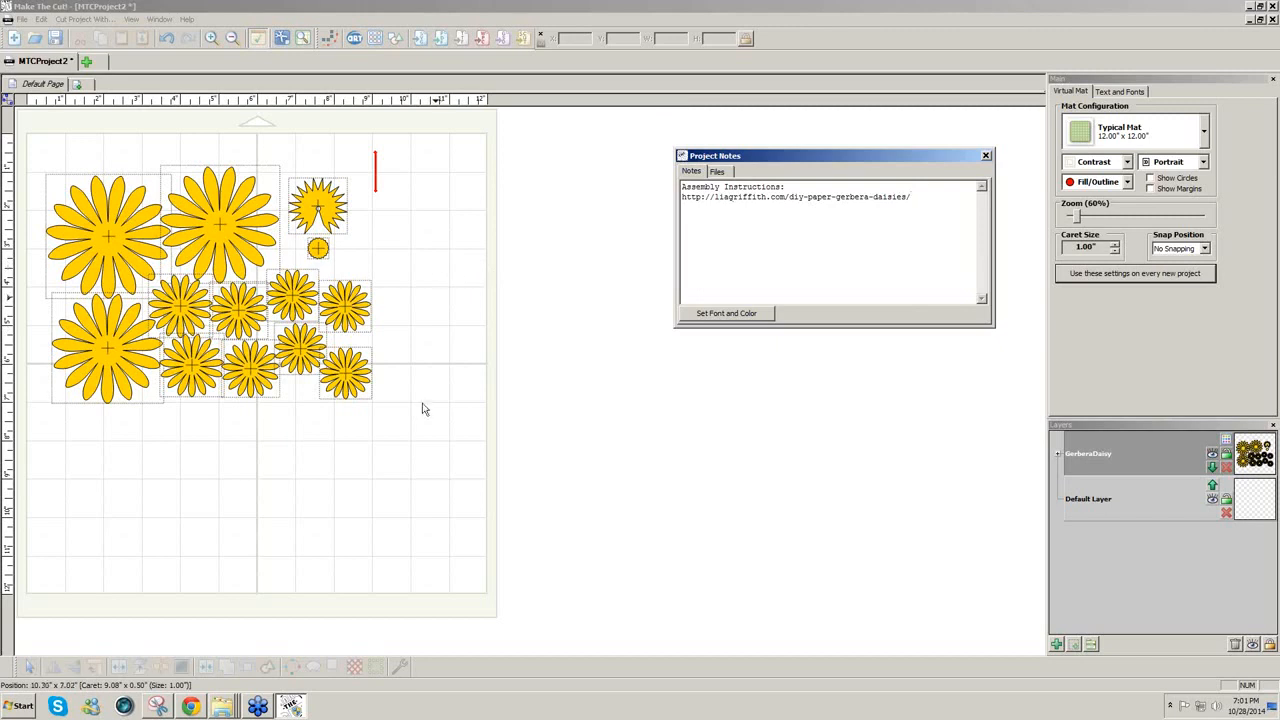
pyautogui.click(52, 456)
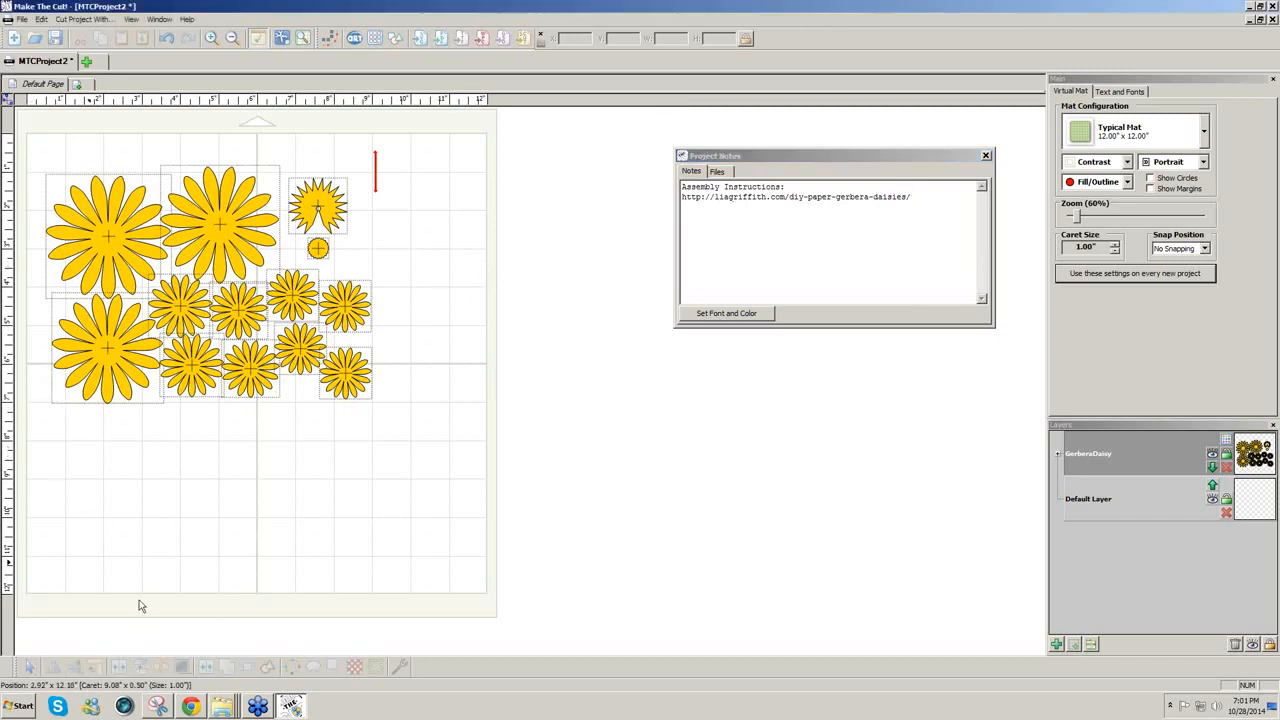
pyautogui.click(190, 707)
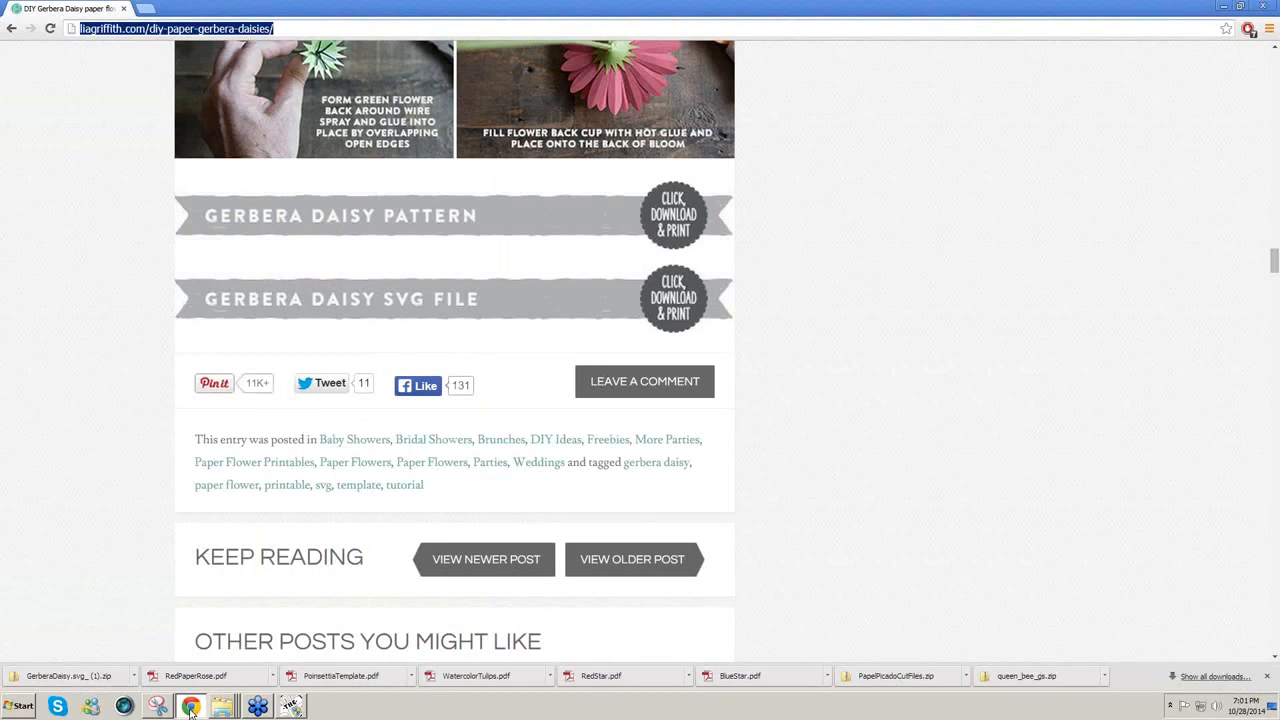
# Step: Copy the post's finished pink and orange gerbera daisy photo to the clipboard
pyautogui.scroll(1, 795, 349)
pyautogui.scroll(5, 793, 349)
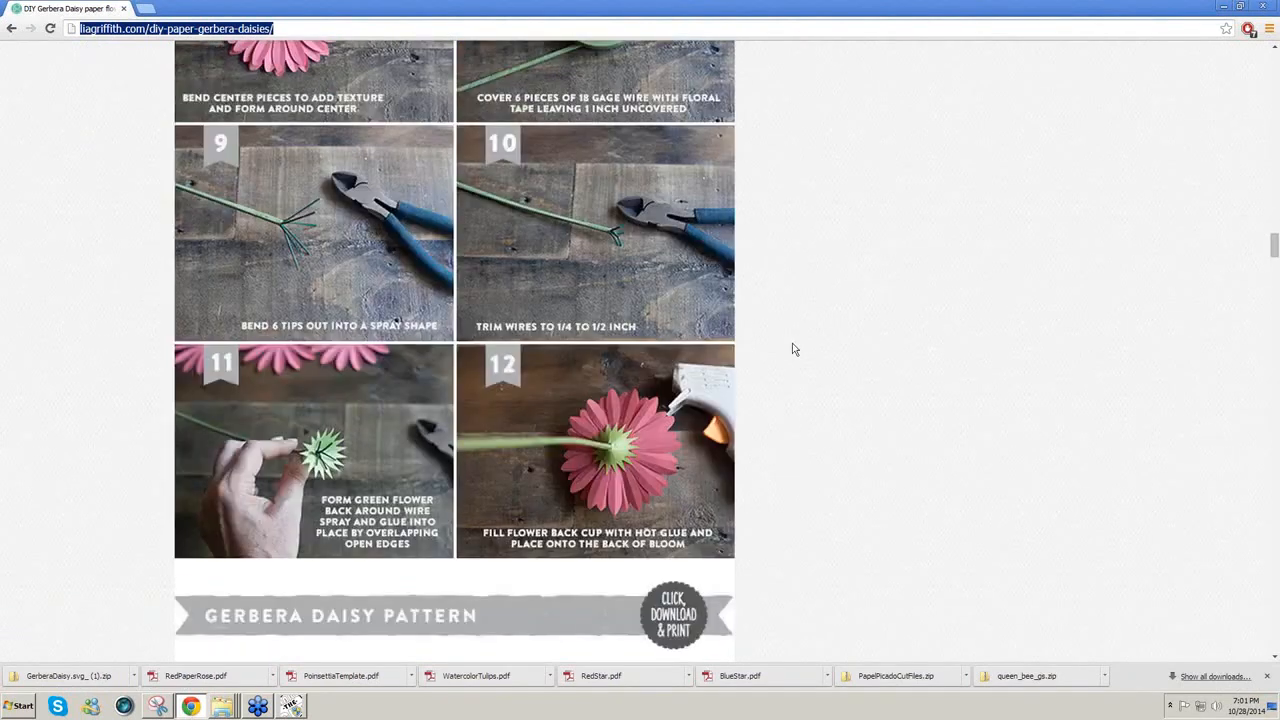
pyautogui.scroll(12, 793, 349)
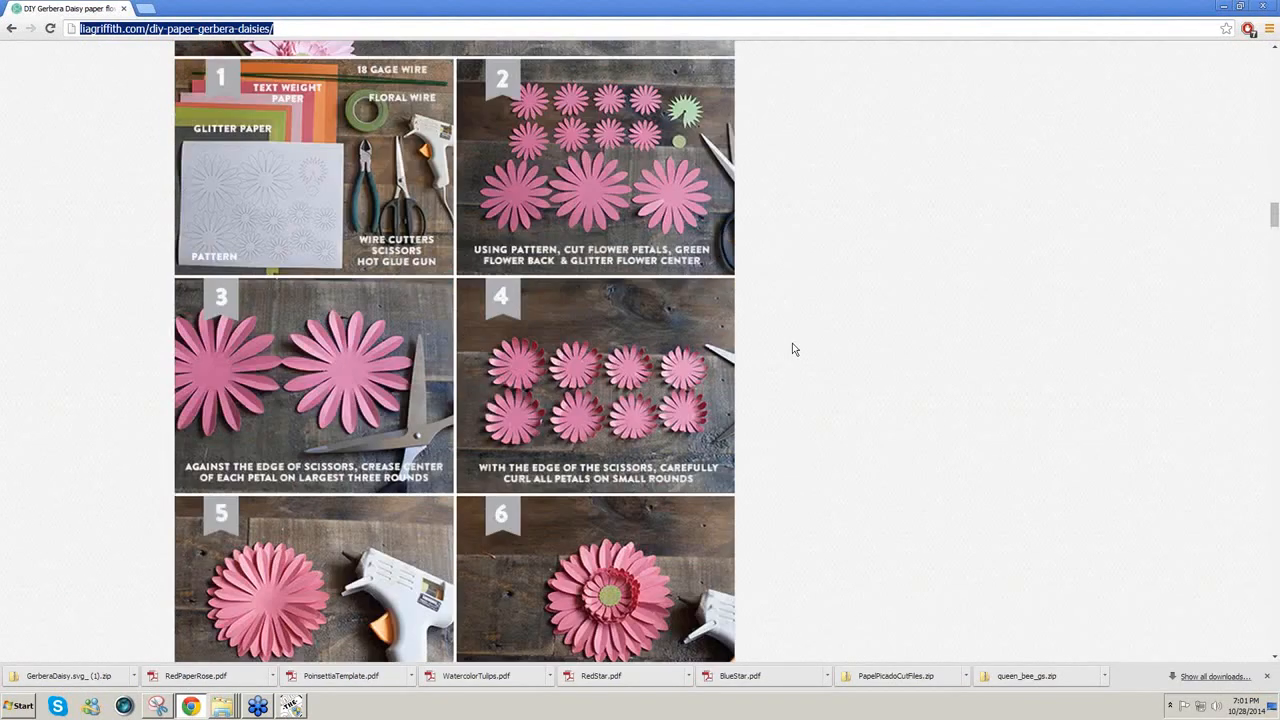
pyautogui.scroll(7, 793, 349)
pyautogui.scroll(6, 793, 349)
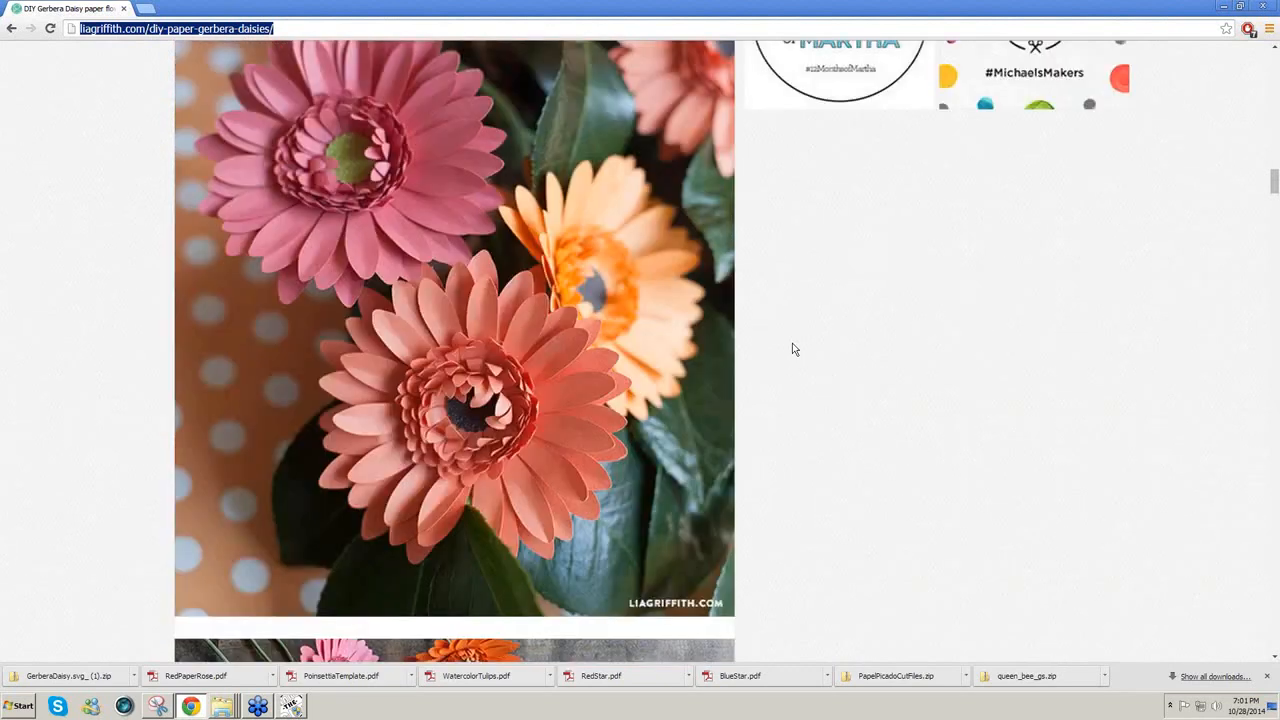
pyautogui.scroll(1, 793, 349)
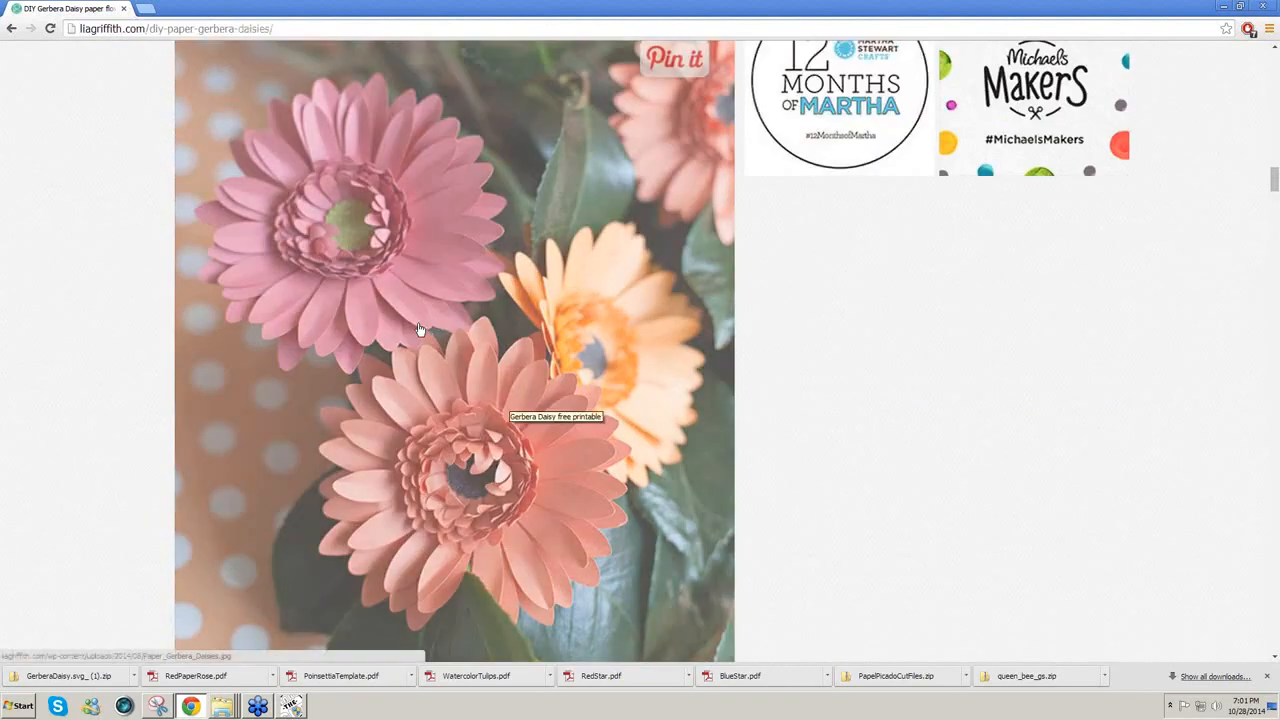
pyautogui.rightClick(418, 325)
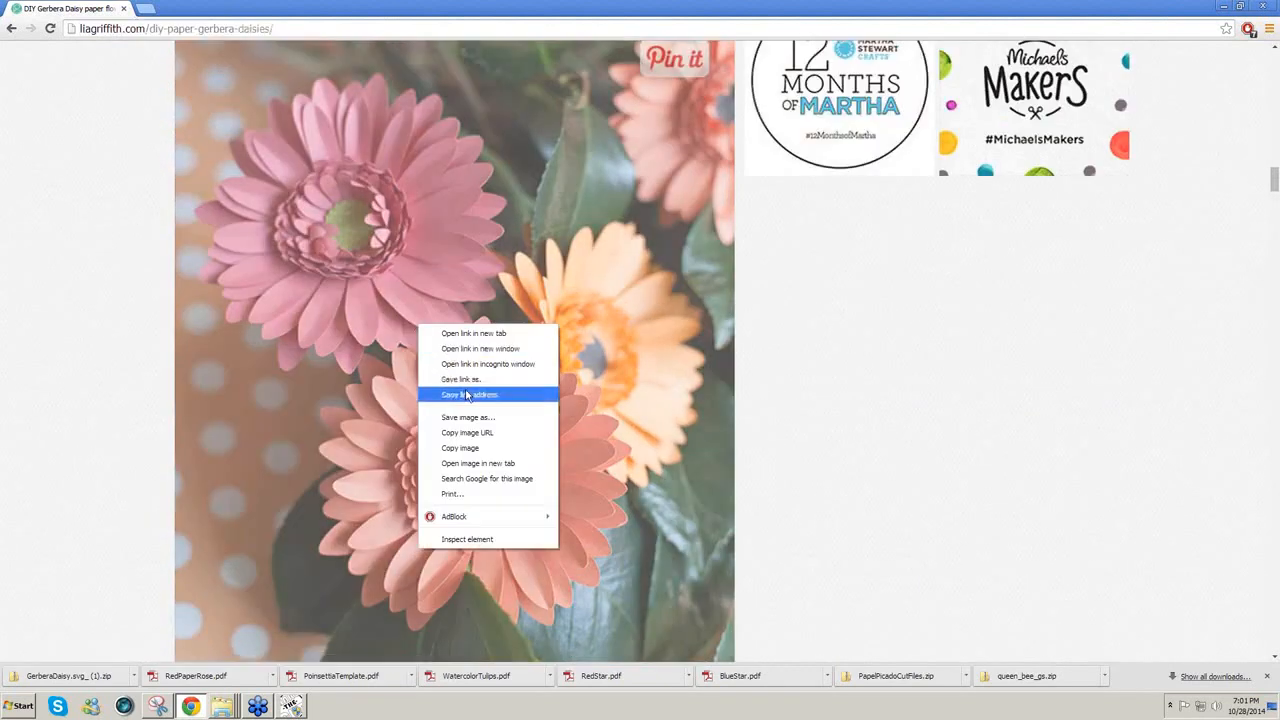
pyautogui.click(469, 449)
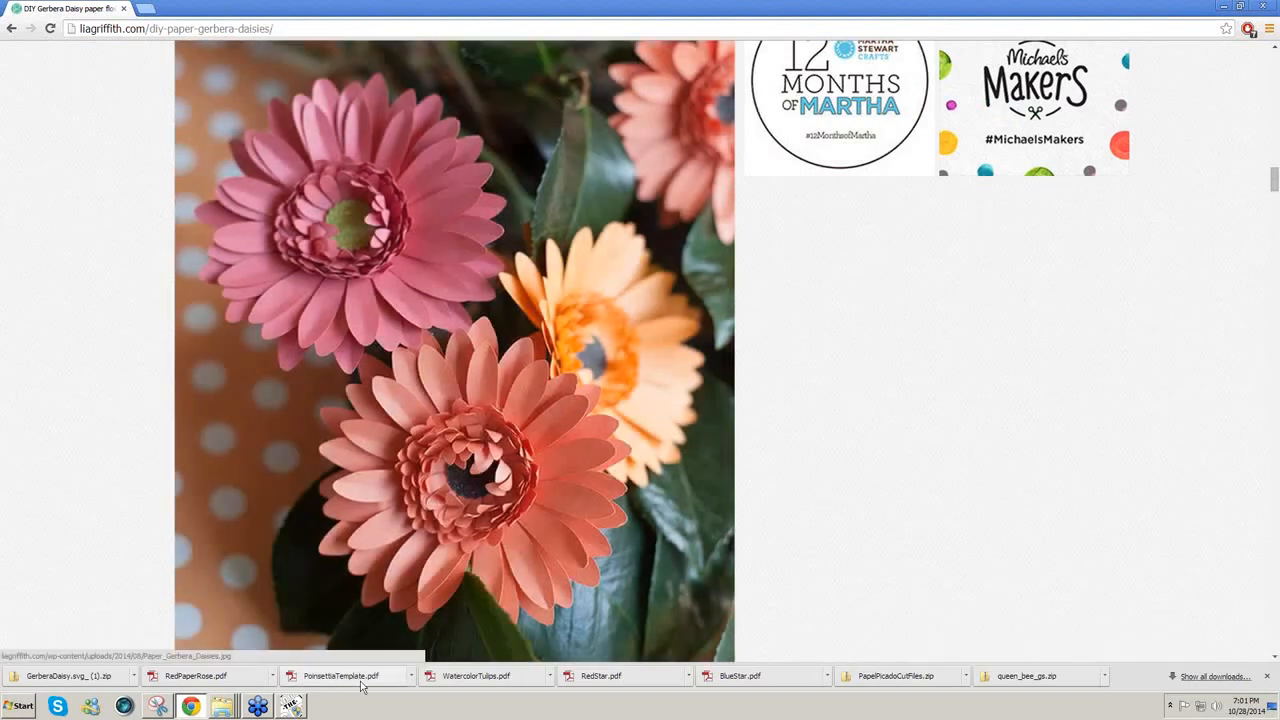
pyautogui.click(290, 706)
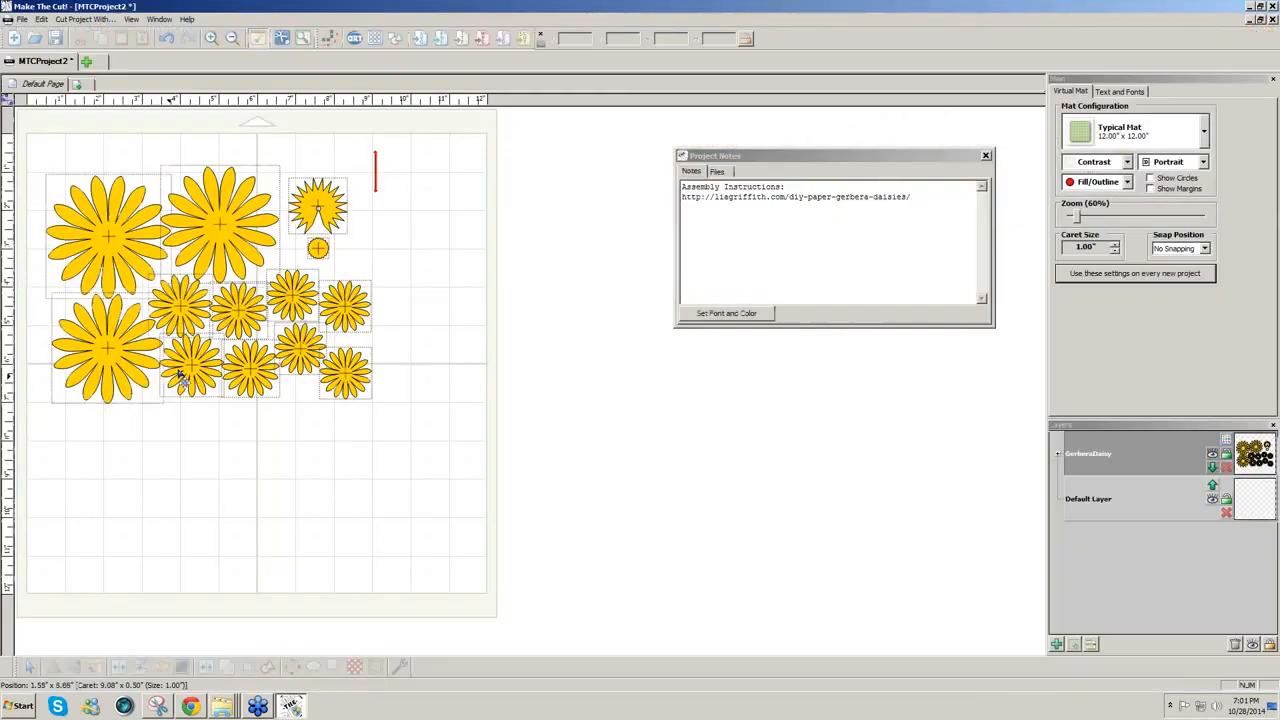
# Step: Trace the clipboard photo with Texturize Path at threshold 255 and place it beside the daisies
pyautogui.click(44, 452)
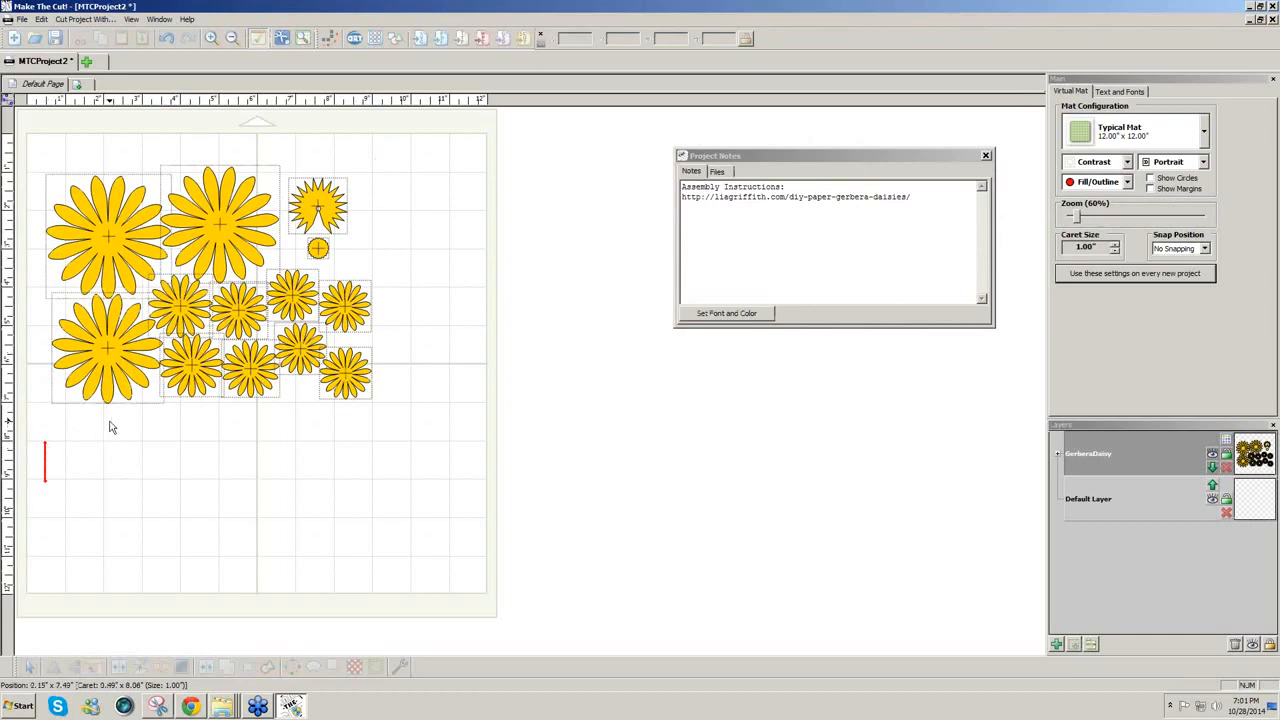
pyautogui.click(329, 41)
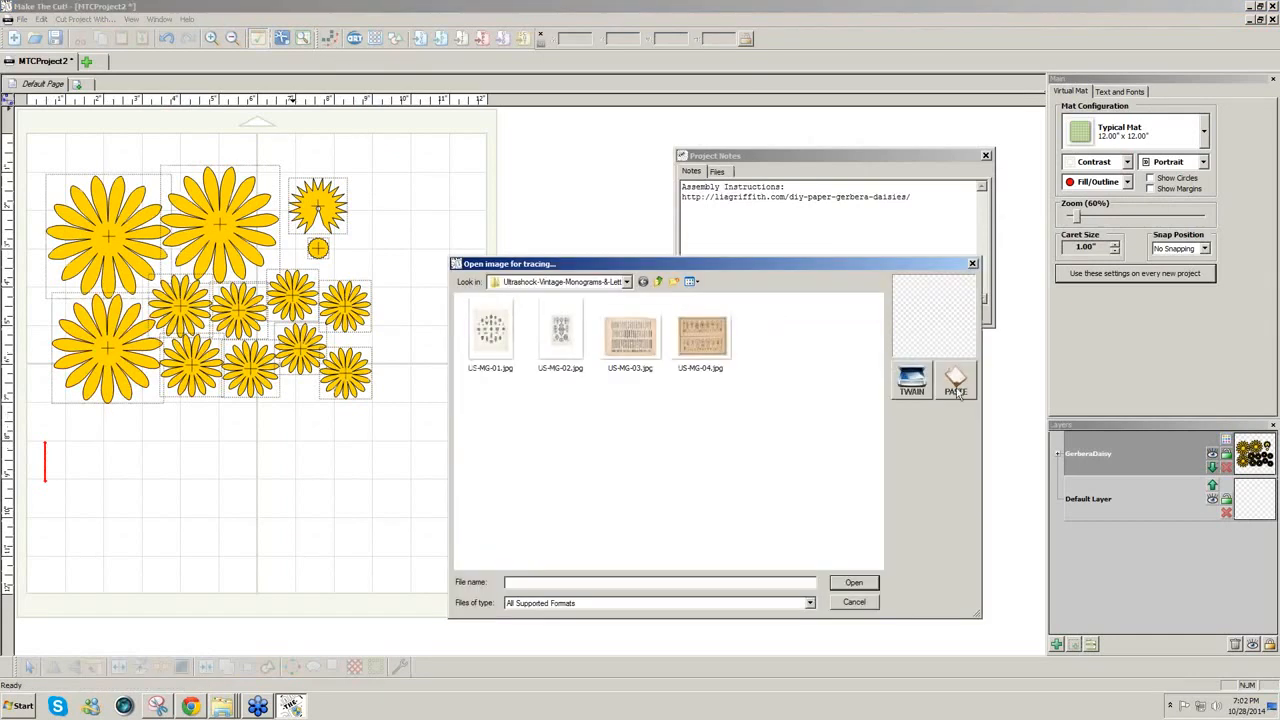
pyautogui.click(955, 390)
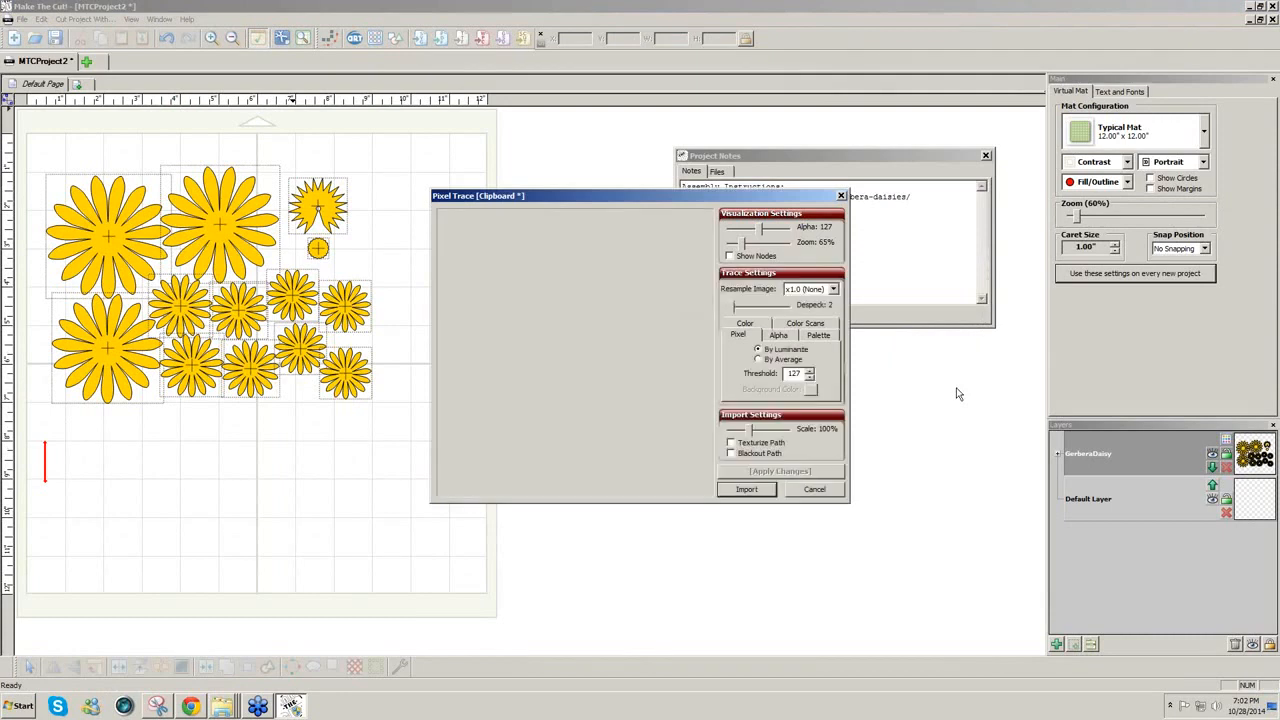
pyautogui.click(730, 442)
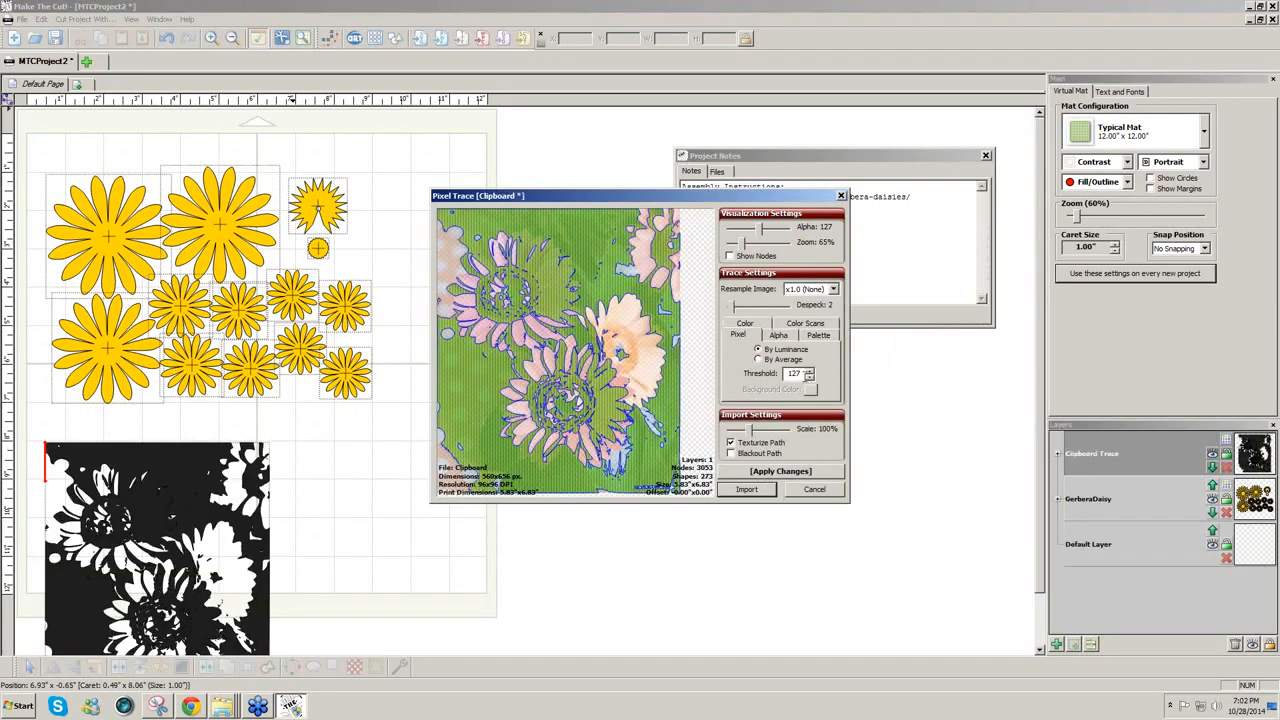
pyautogui.doubleClick(800, 374)
pyautogui.write('255')
pyautogui.click(800, 472)
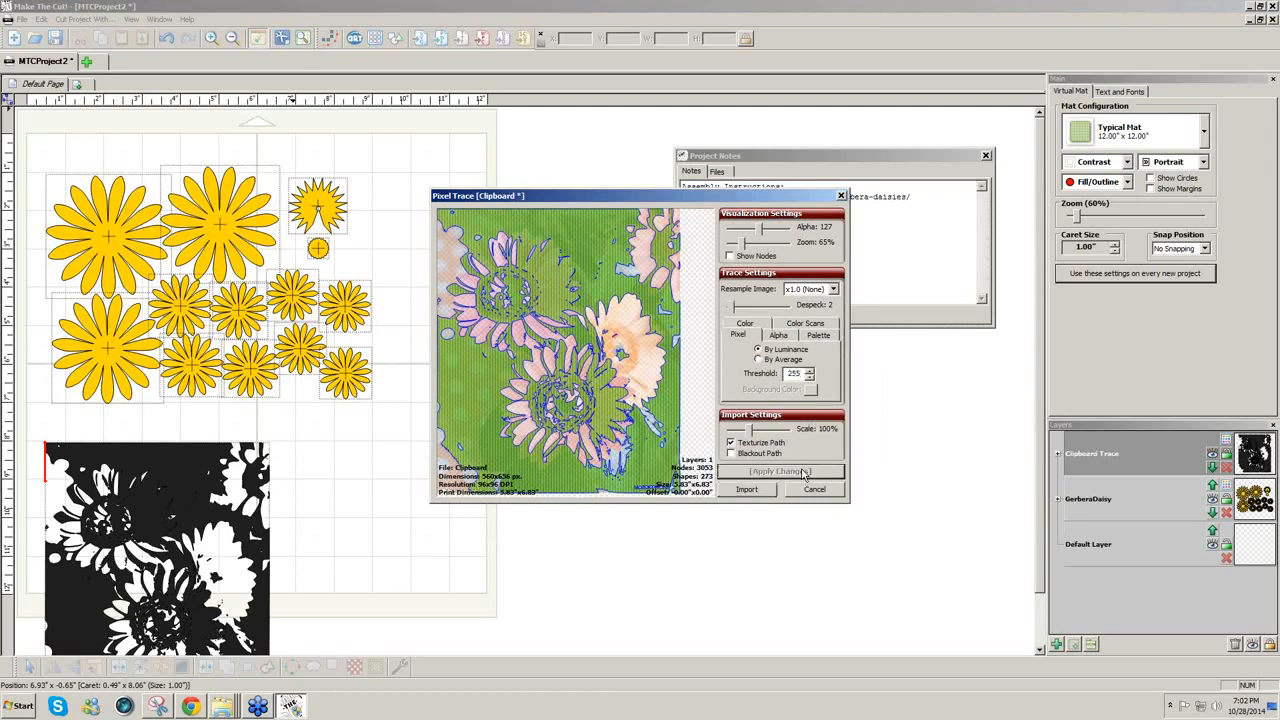
pyautogui.click(755, 490)
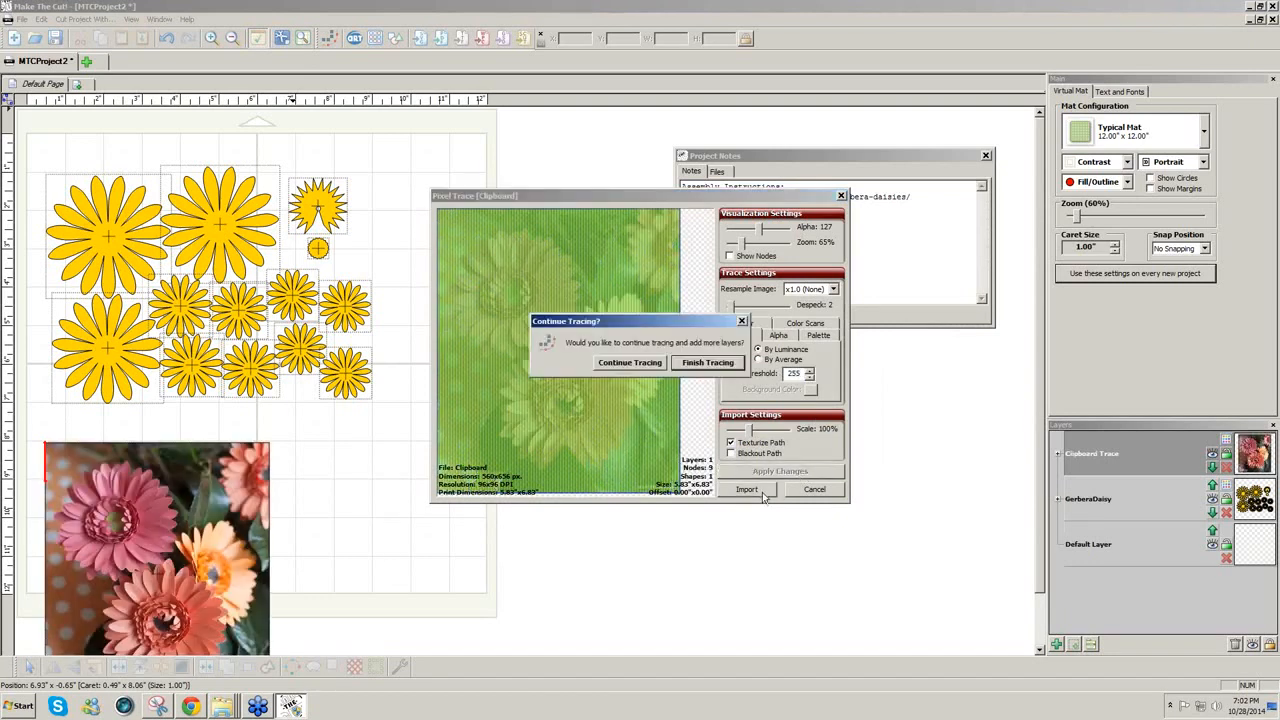
pyautogui.click(711, 365)
pyautogui.moveTo(217, 533)
pyautogui.mouseDown()
pyautogui.moveTo(334, 431)
pyautogui.moveTo(514, 400)
pyautogui.moveTo(563, 248)
pyautogui.mouseUp()
pyautogui.click(437, 485)
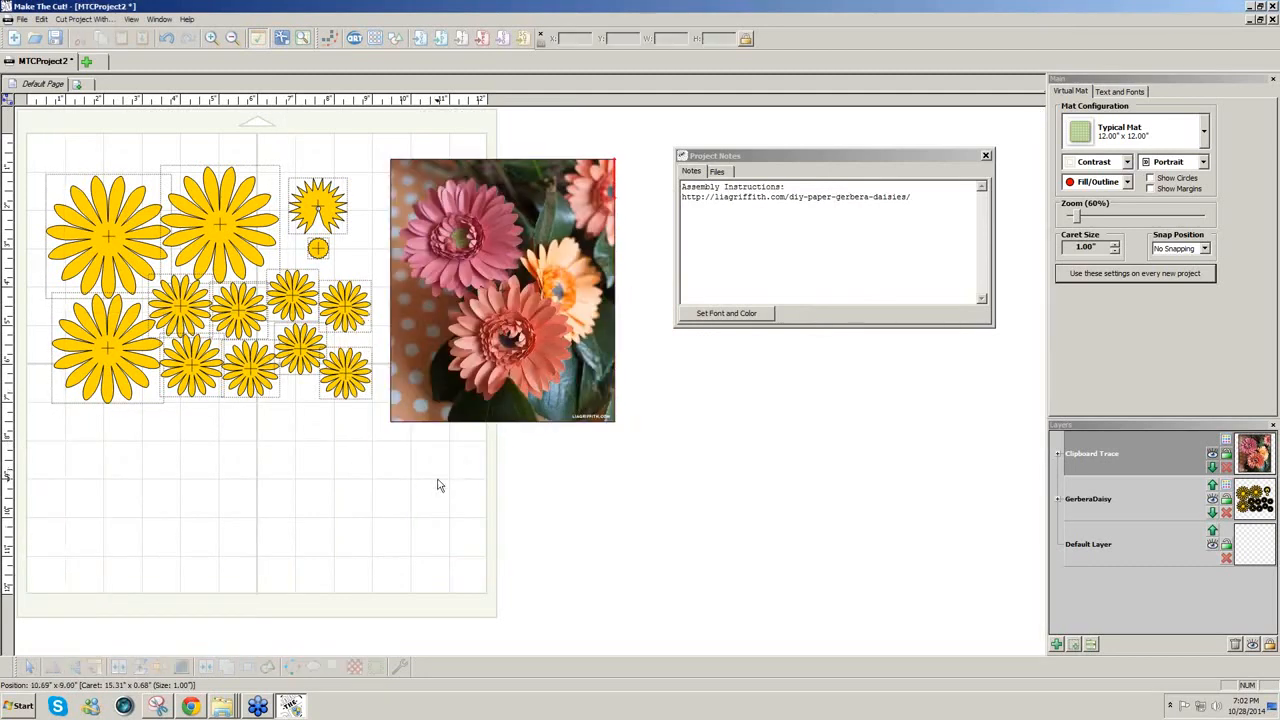
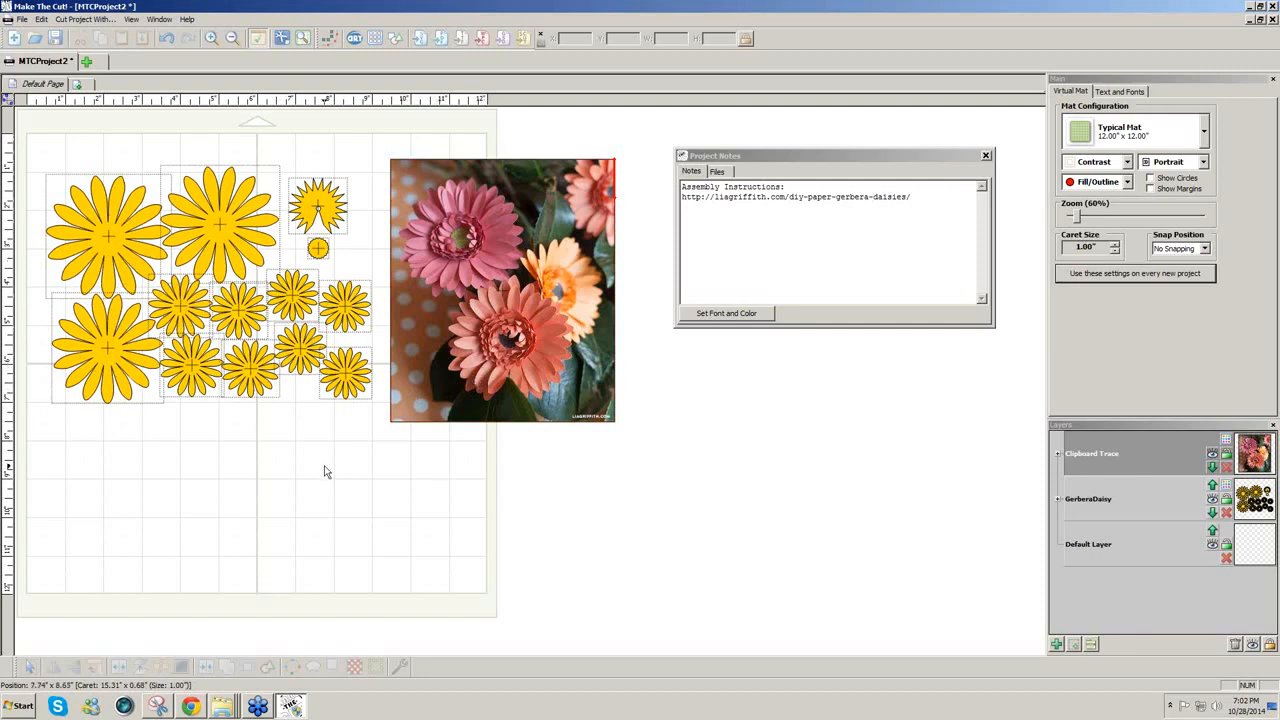
# Step: Save the gerbera daisy project as GerberaDaisy.mtc, then return to the browser
pyautogui.click(27, 20)
pyautogui.click(49, 85)
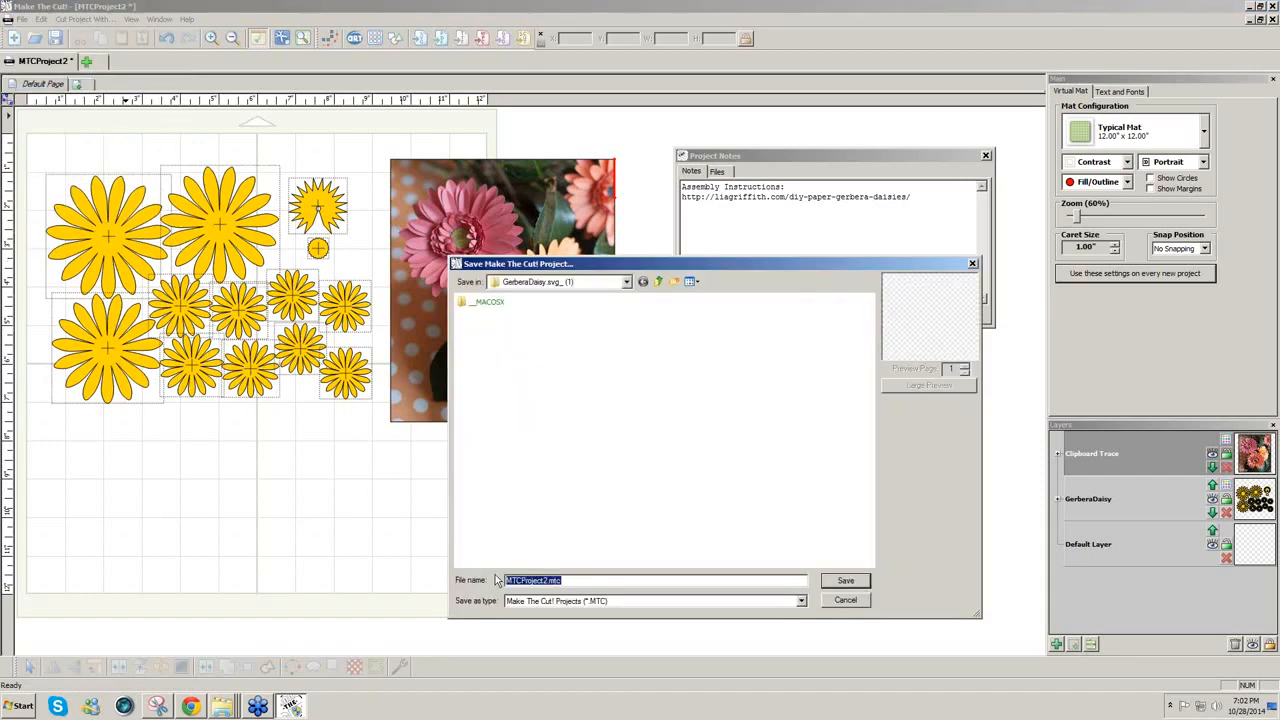
pyautogui.write('Gerbera')
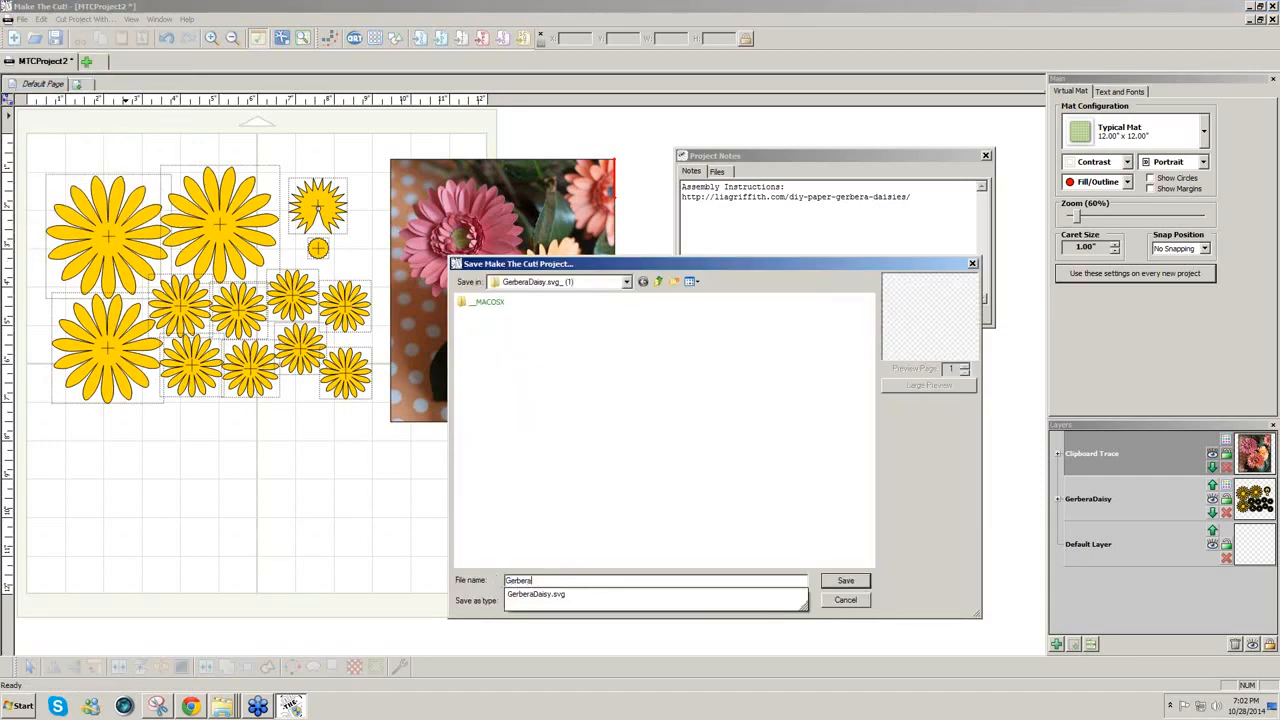
pyautogui.write('Daisy')
pyautogui.click(853, 581)
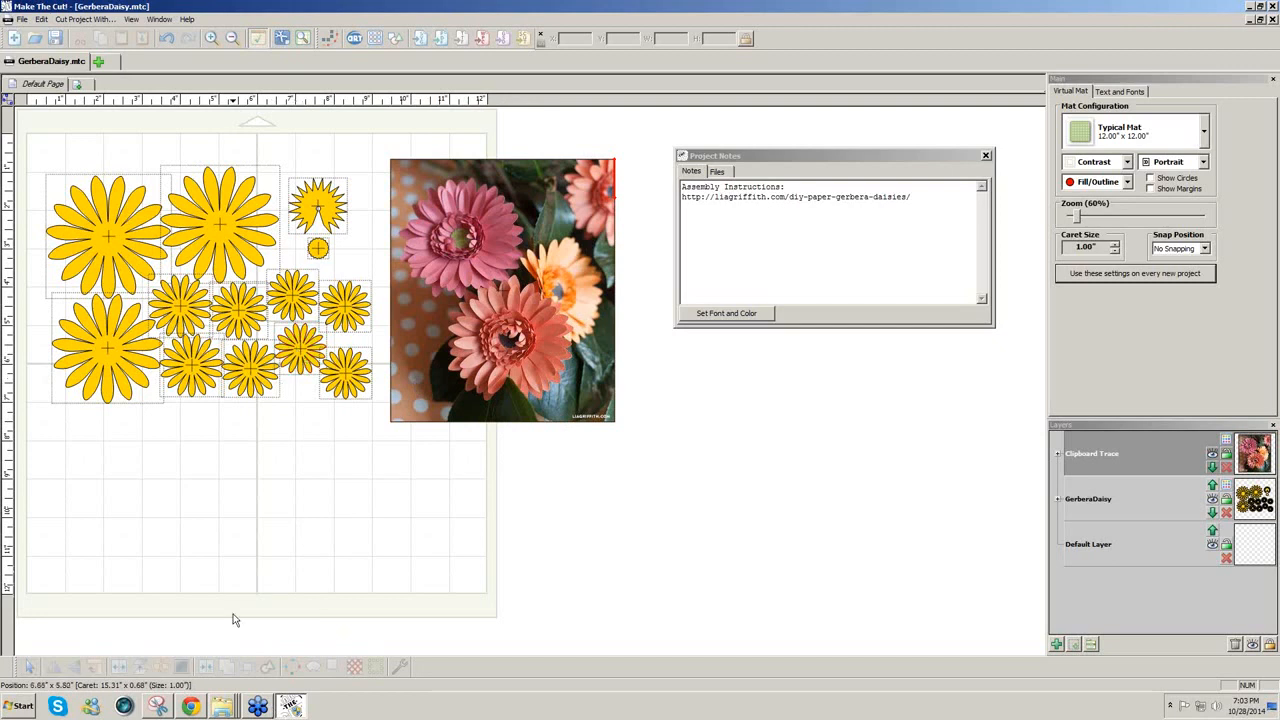
pyautogui.click(190, 707)
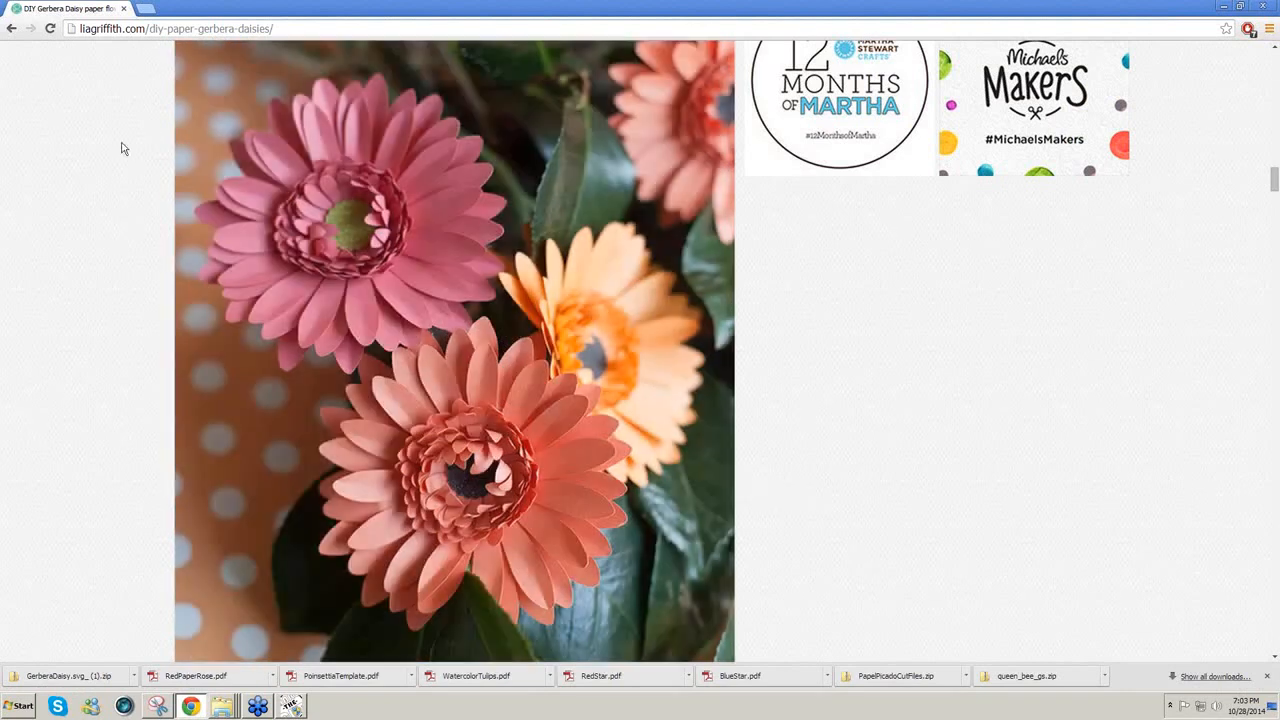
# Step: Go back to the Paper Flowers archive and open the 22 Sep metallic paper dahlias post
pyautogui.click(11, 29)
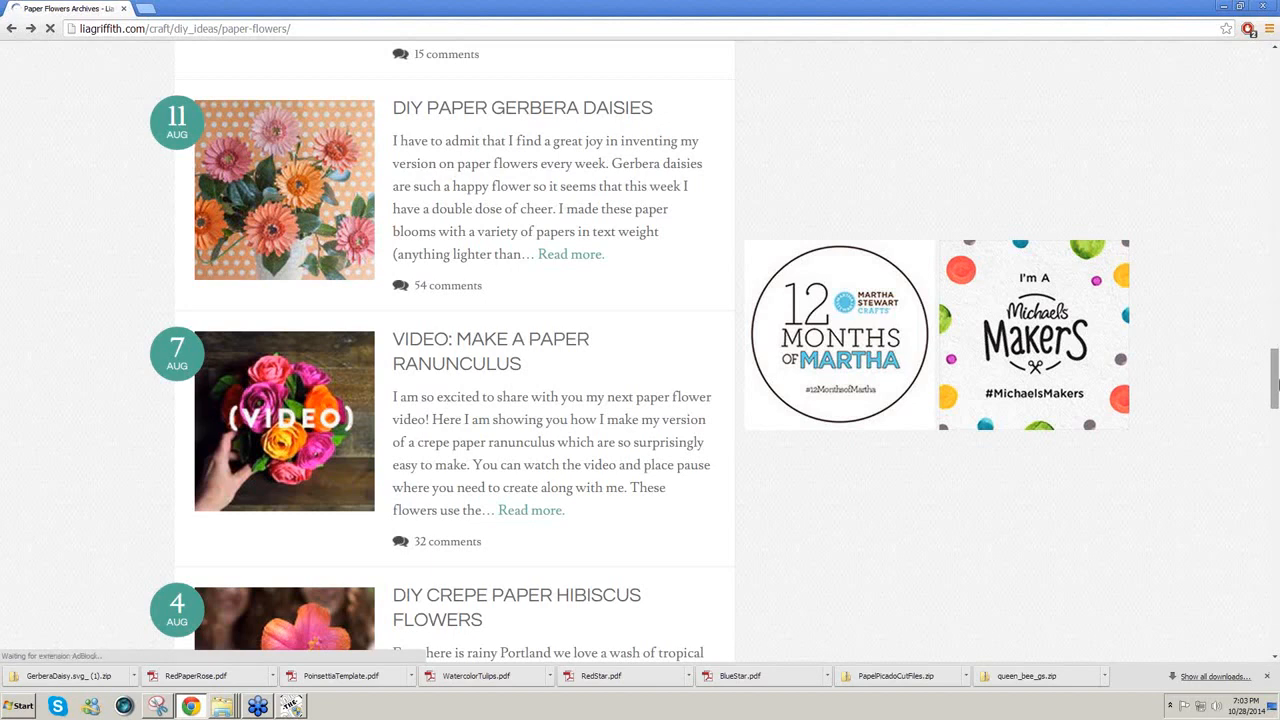
pyautogui.moveTo(1277, 385); pyautogui.dragTo(1277, 275)
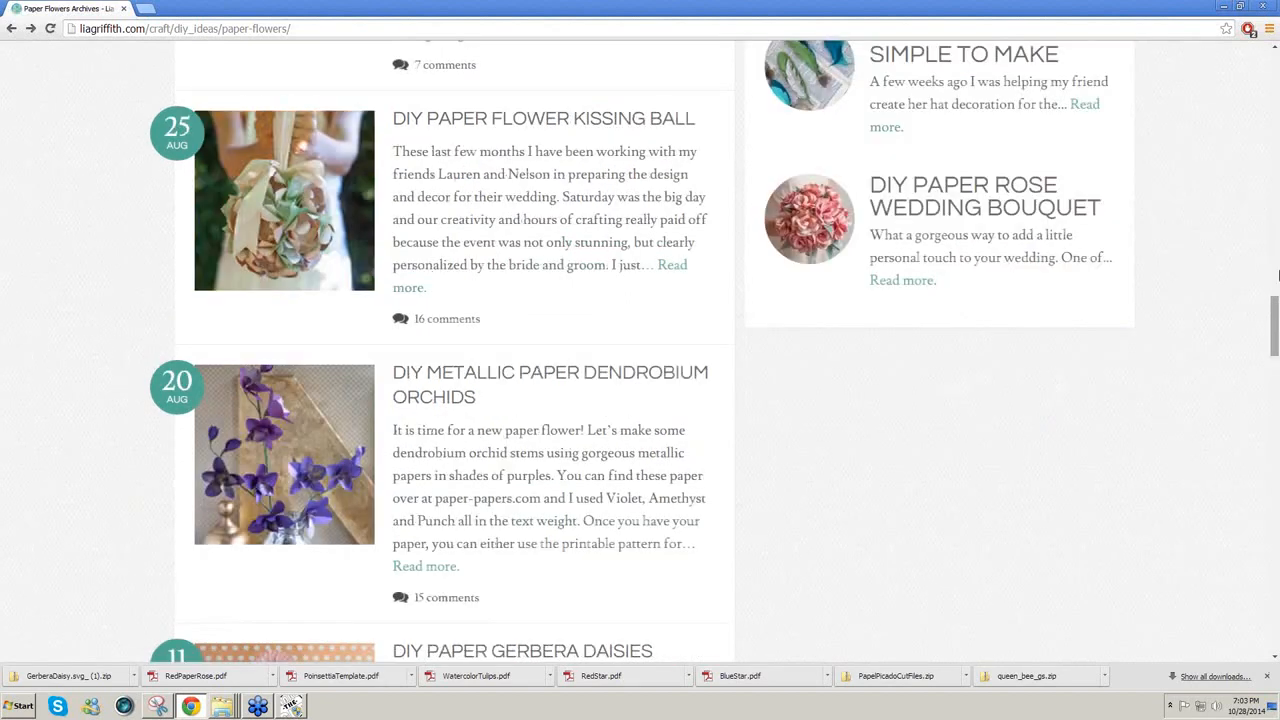
pyautogui.scroll(5, 1277, 275)
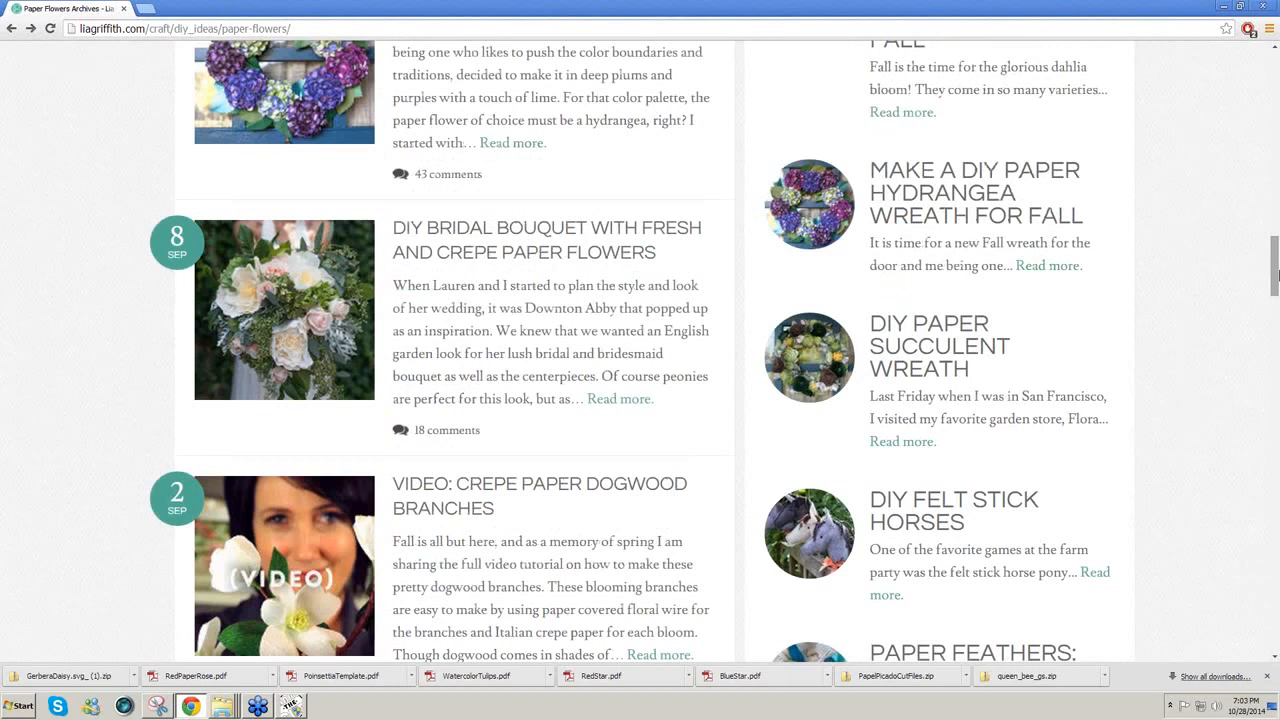
pyautogui.scroll(6, 468, 200)
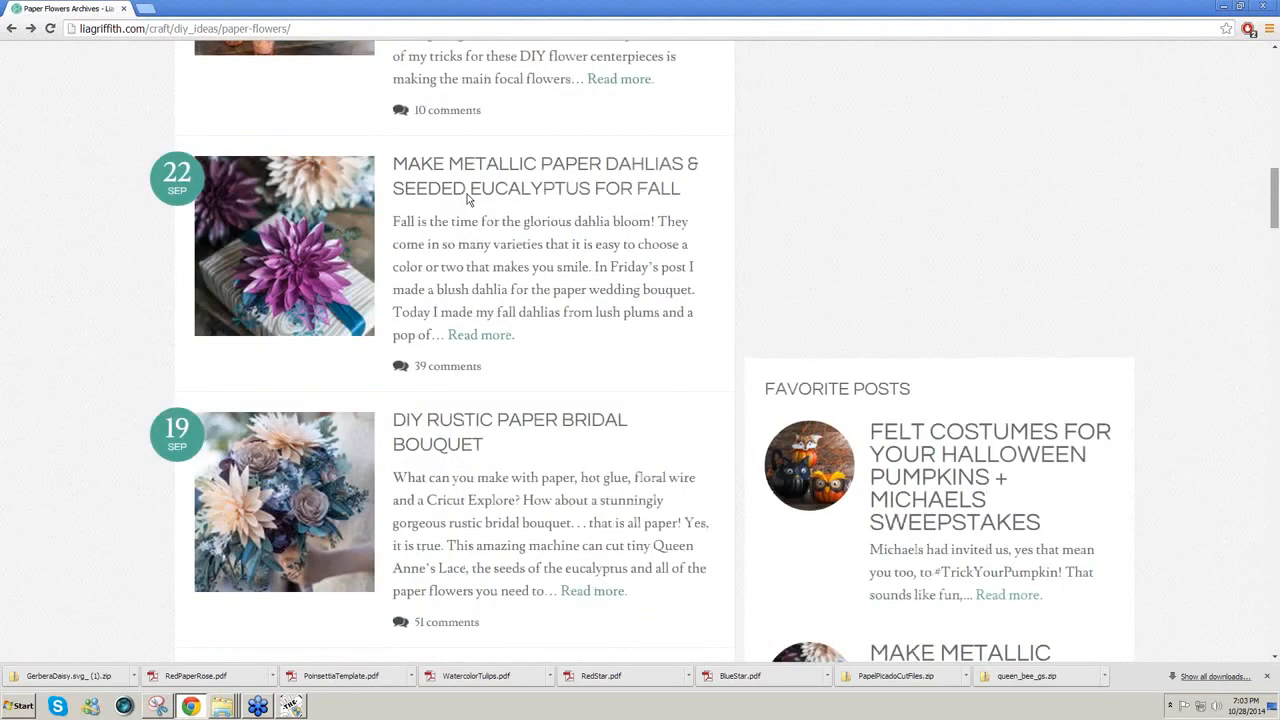
pyautogui.scroll(2, 818, 176)
pyautogui.scroll(-2, 818, 176)
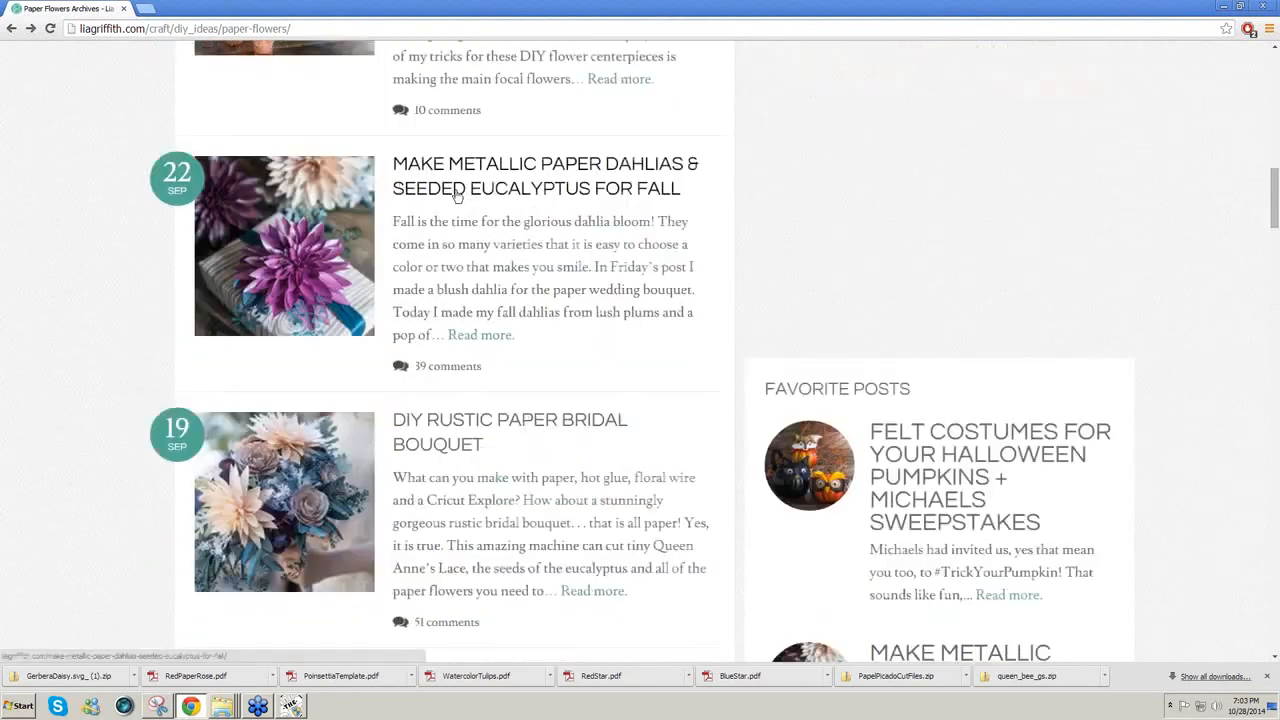
pyautogui.click(459, 337)
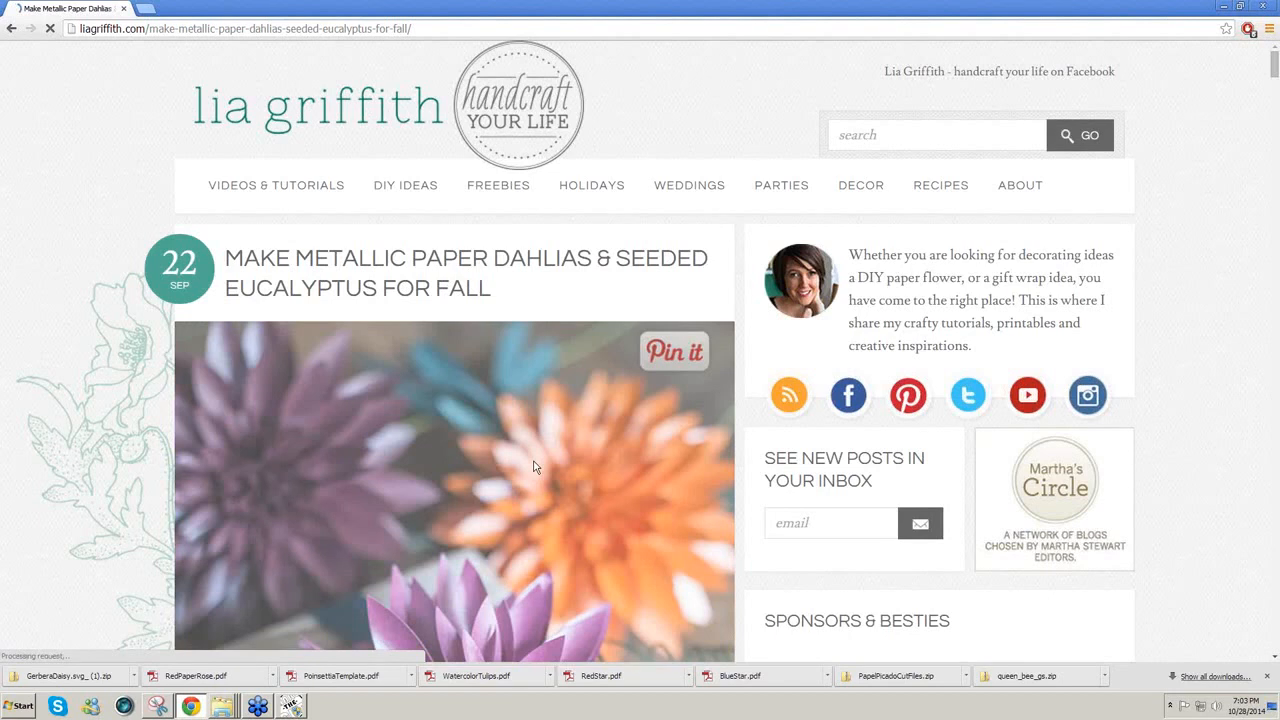
# Step: Scroll the dahlia post down to the step photos and the dahlia and eucalyptus template downloads
pyautogui.scroll(-2, 533, 466)
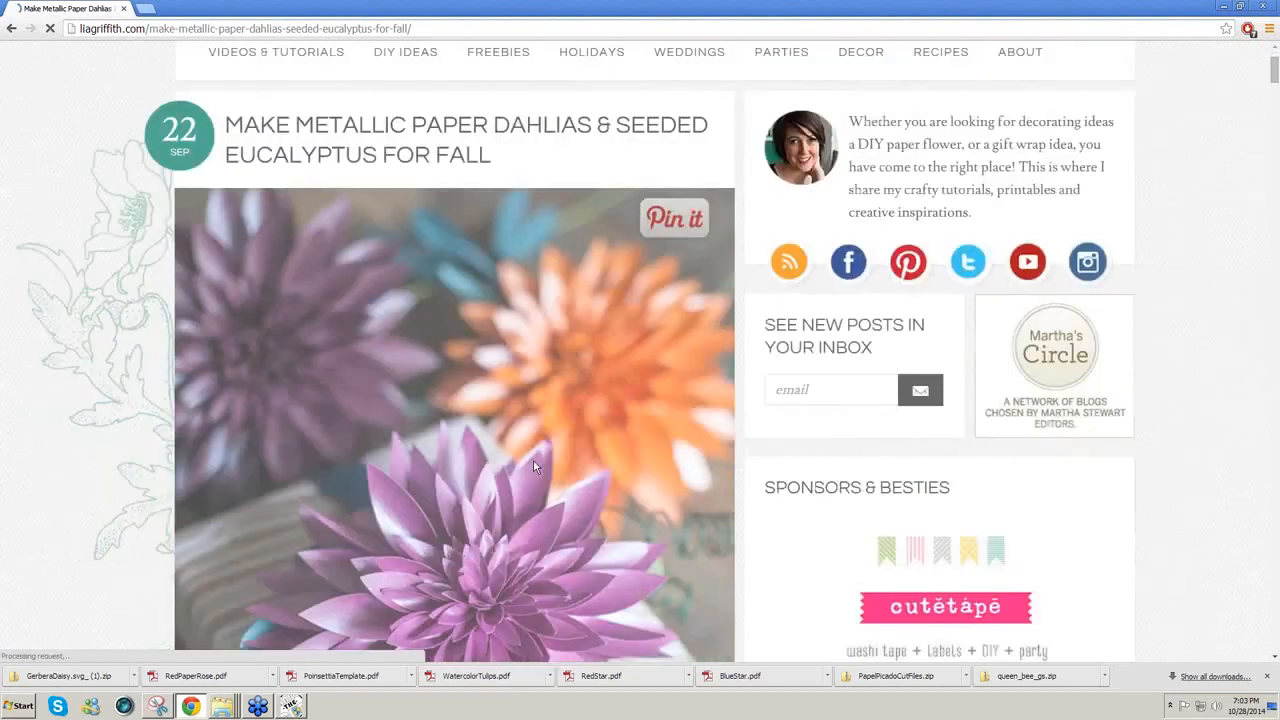
pyautogui.scroll(-4, 533, 466)
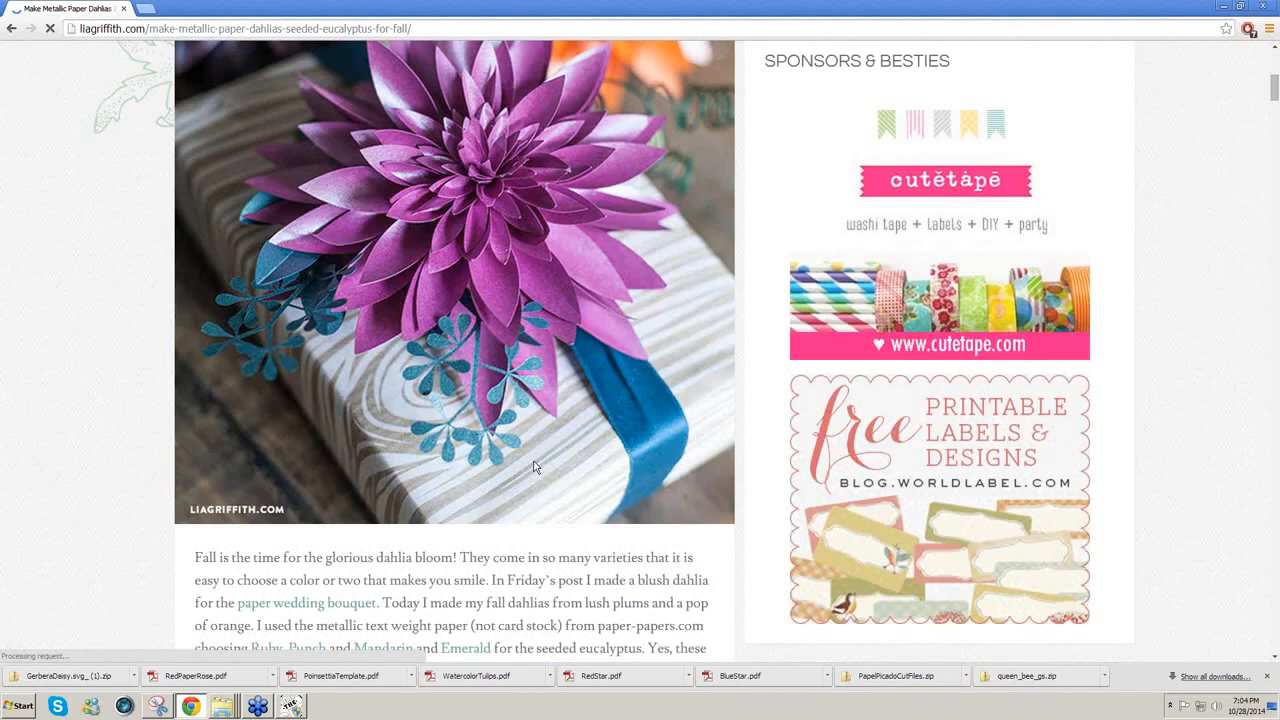
pyautogui.scroll(-3, 533, 466)
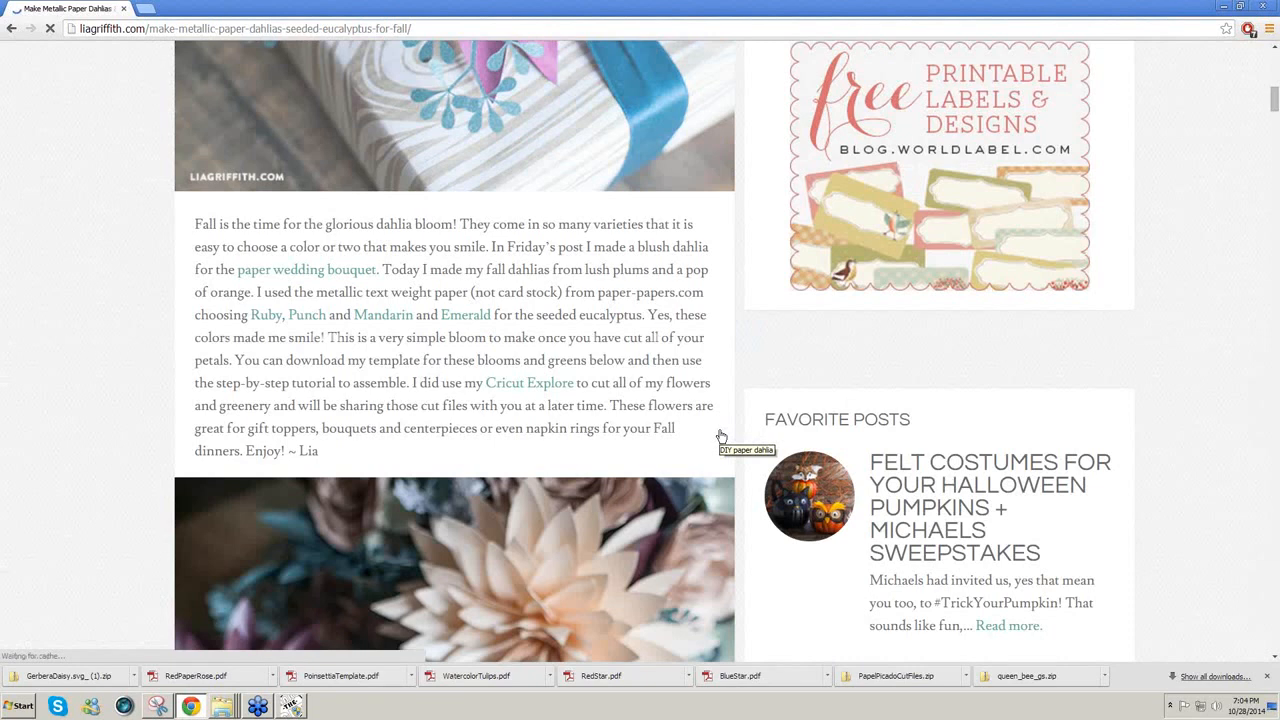
pyautogui.scroll(-8, 877, 427)
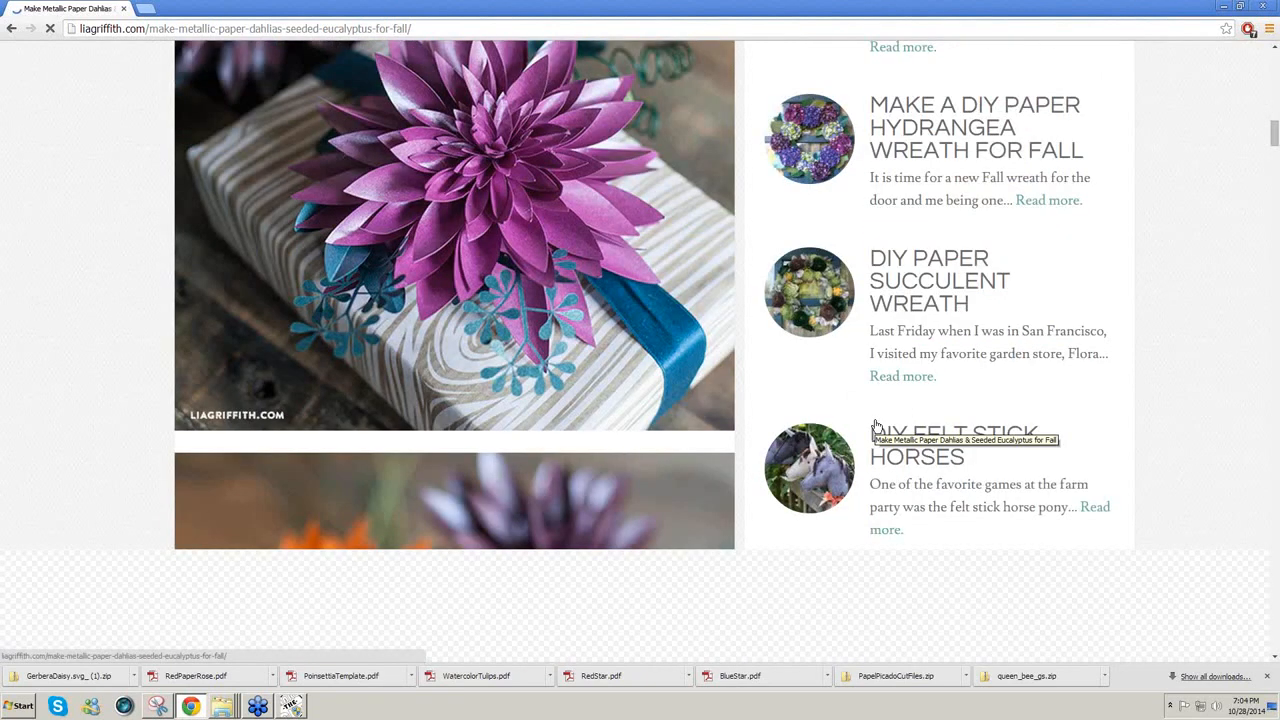
pyautogui.scroll(-2, 877, 427)
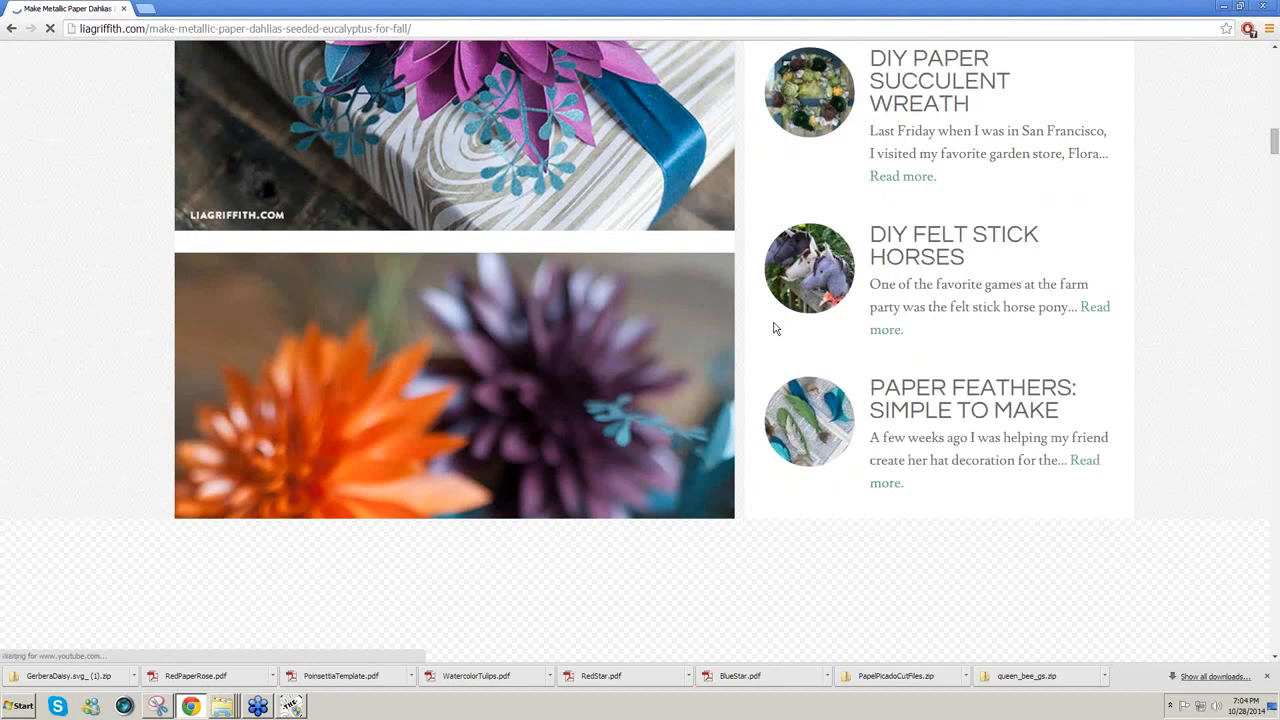
pyautogui.scroll(-3, 773, 328)
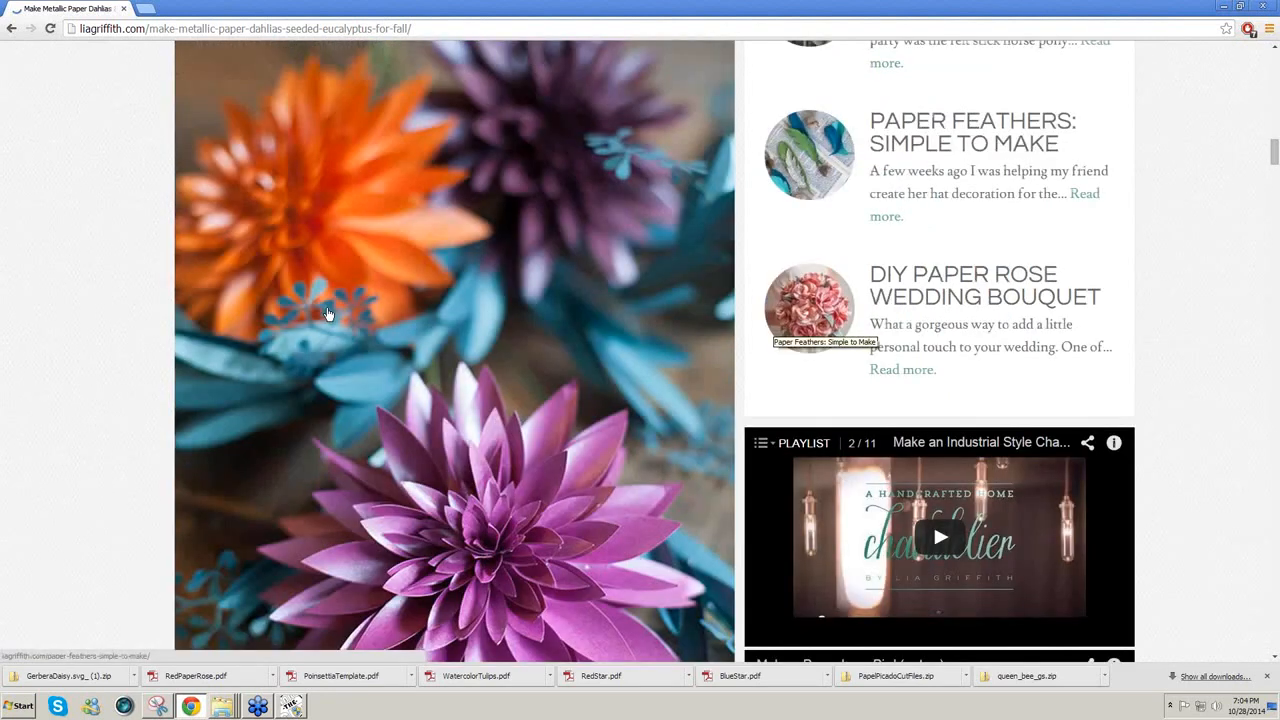
pyautogui.scroll(-5, 875, 400)
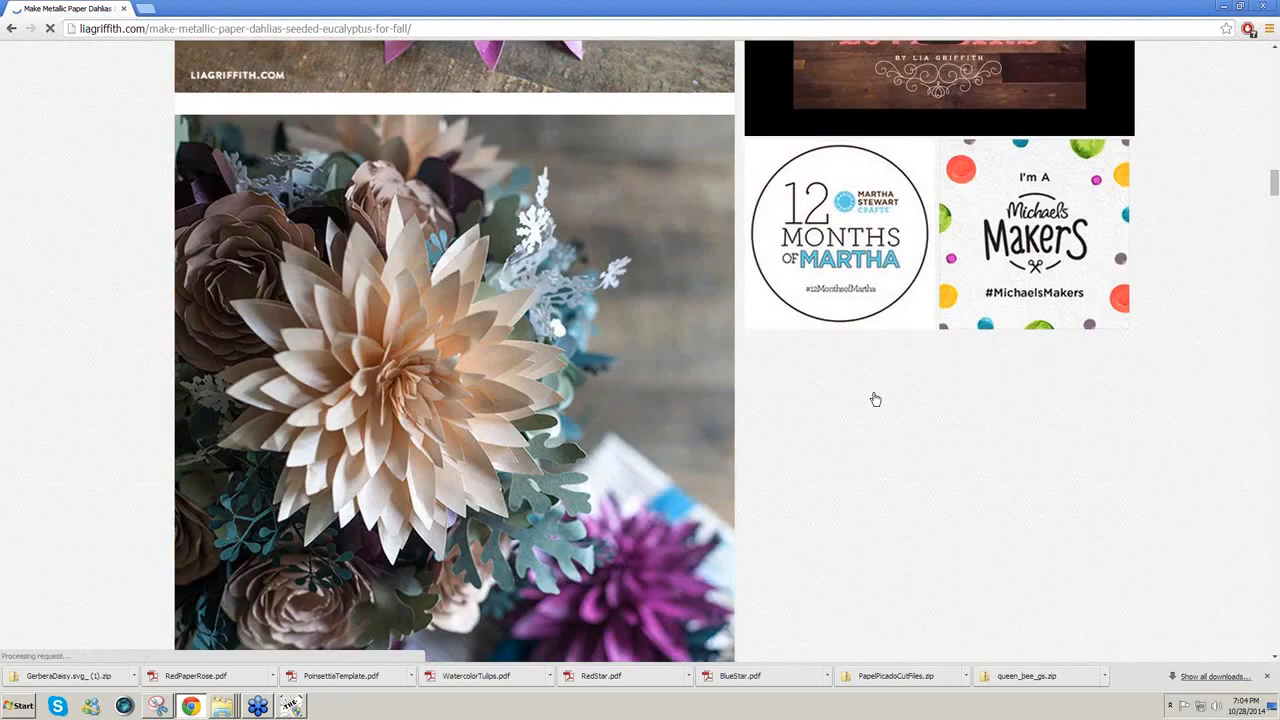
pyautogui.scroll(-5, 875, 400)
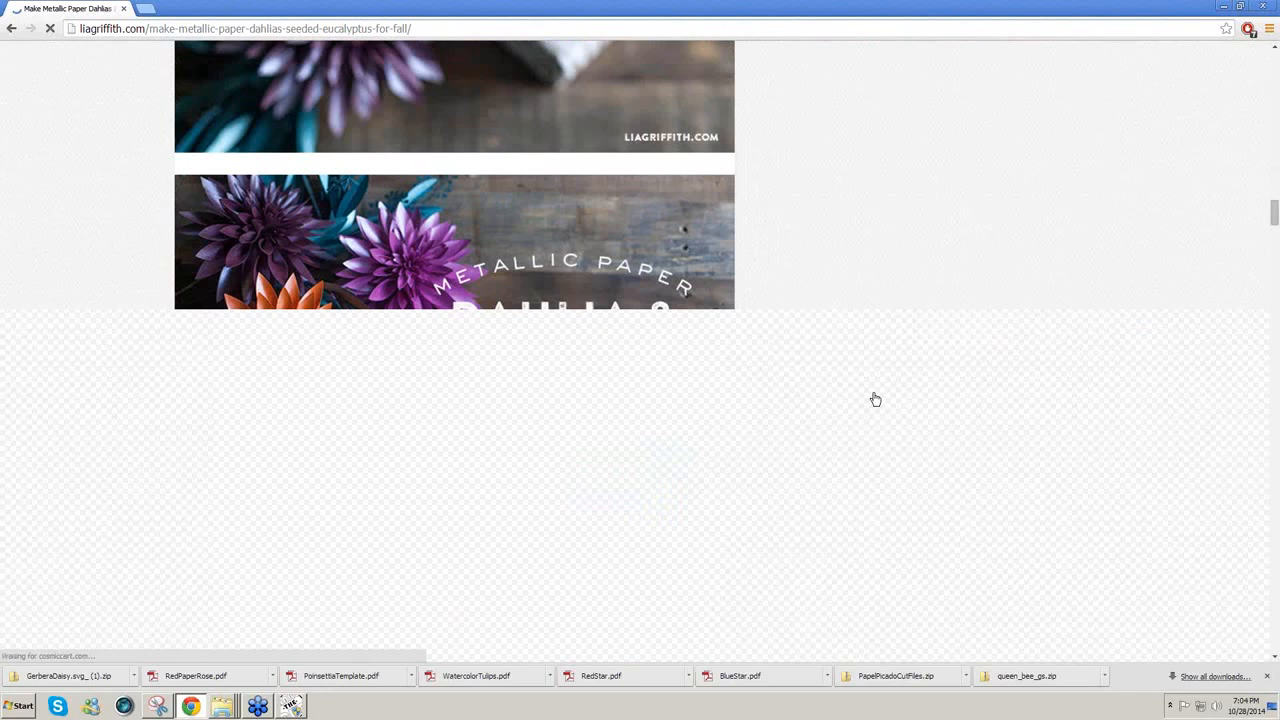
pyautogui.scroll(-3, 795, 344)
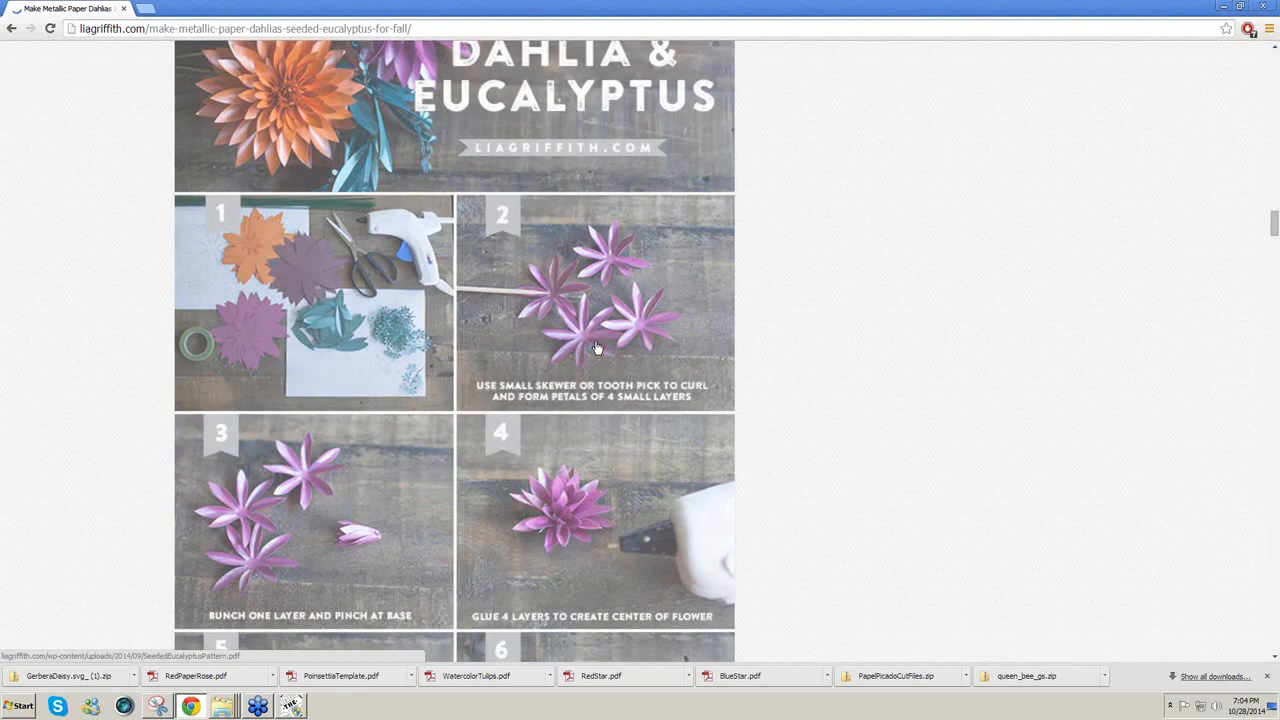
pyautogui.scroll(-3, 838, 357)
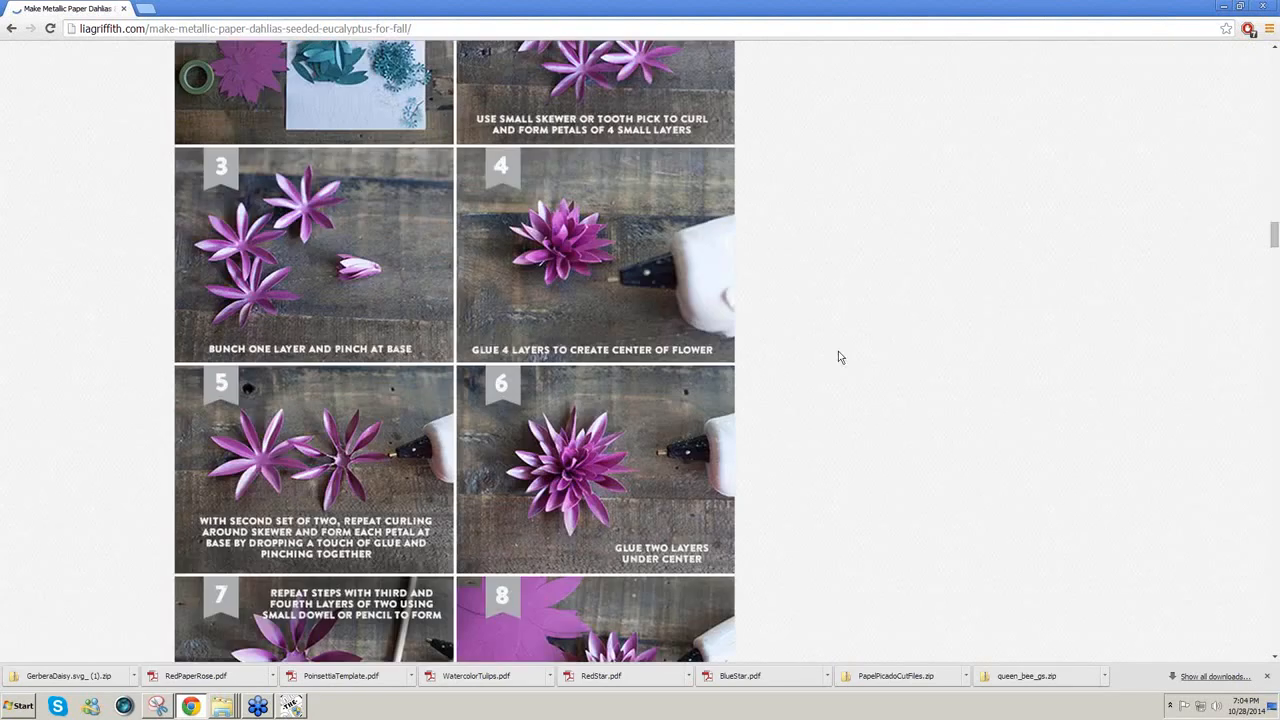
pyautogui.scroll(-7, 838, 357)
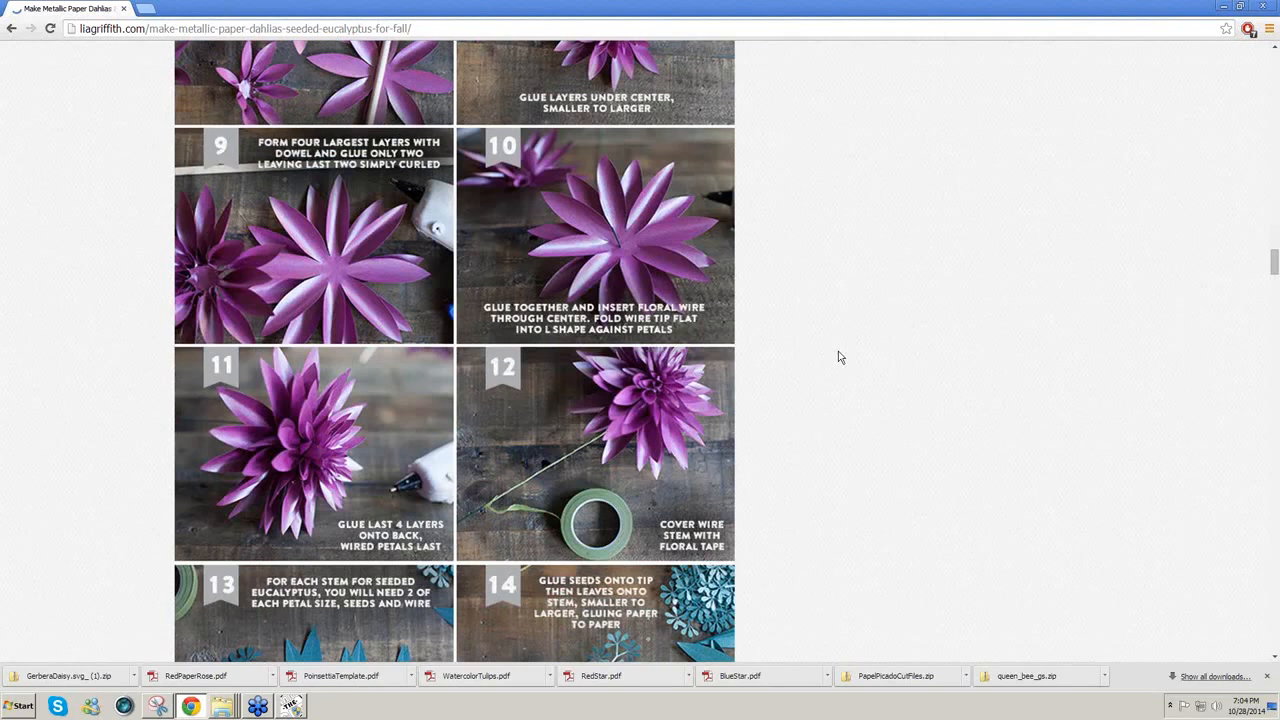
pyautogui.scroll(-2, 838, 357)
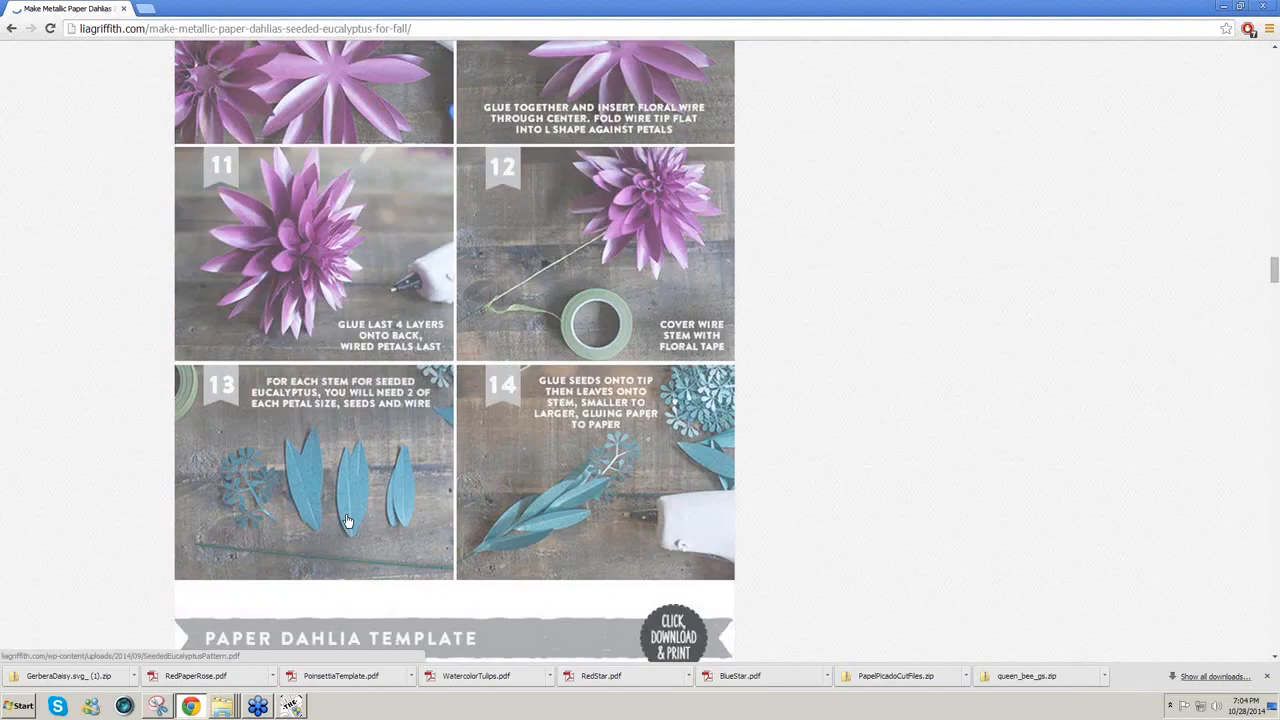
pyautogui.scroll(-1, 816, 510)
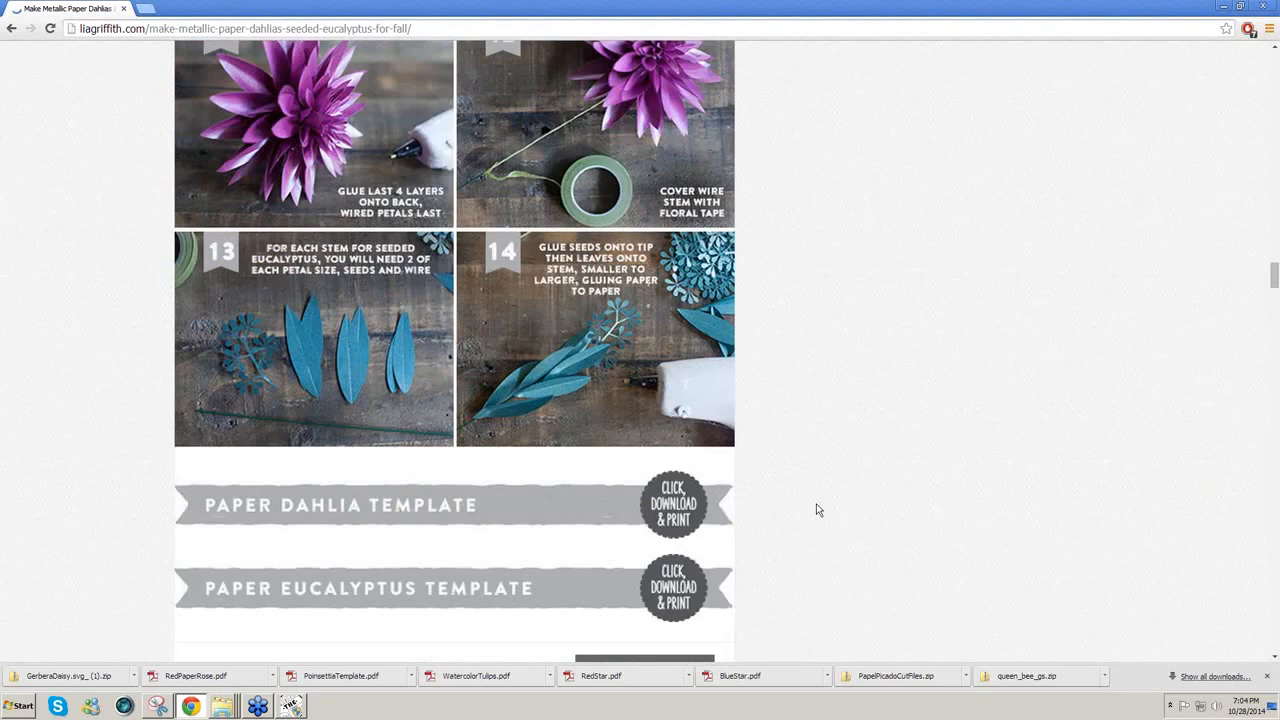
pyautogui.scroll(-1, 816, 510)
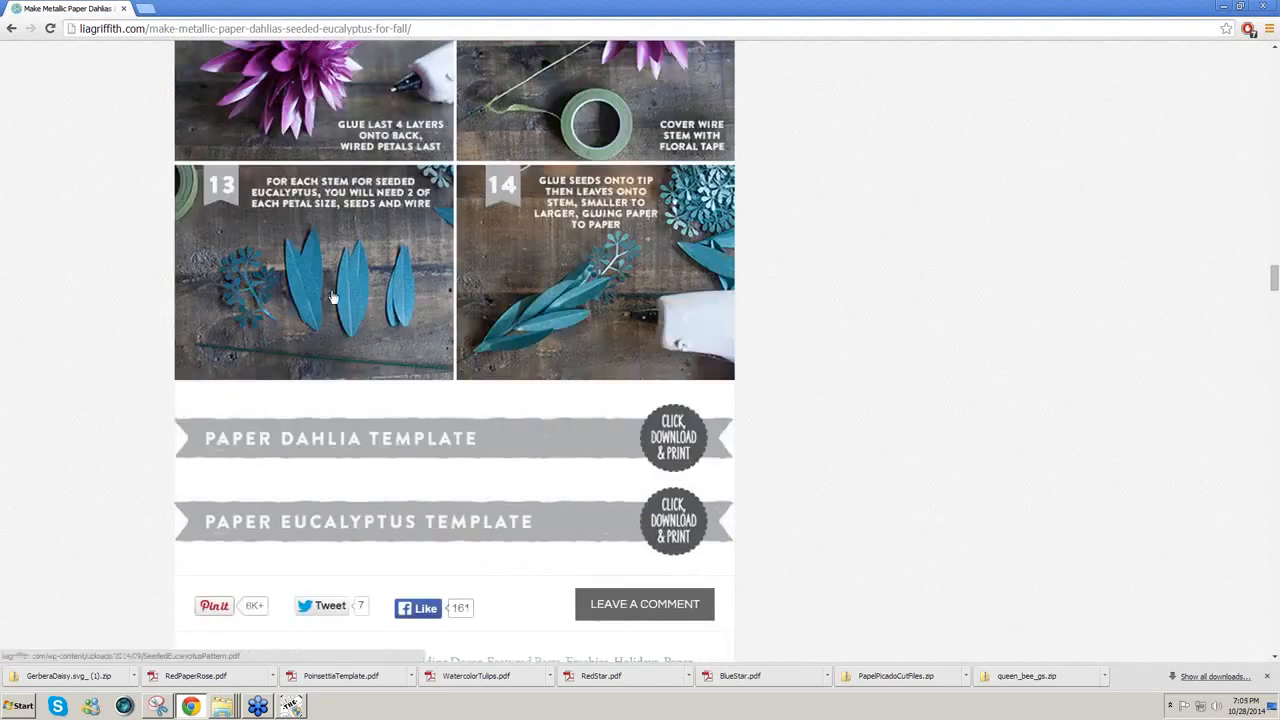
# Step: Save the Paper Eucalyptus Template as SeededEucalyptusPattern.pdf on the Desktop and return to Make The Cut
pyautogui.click(684, 530)
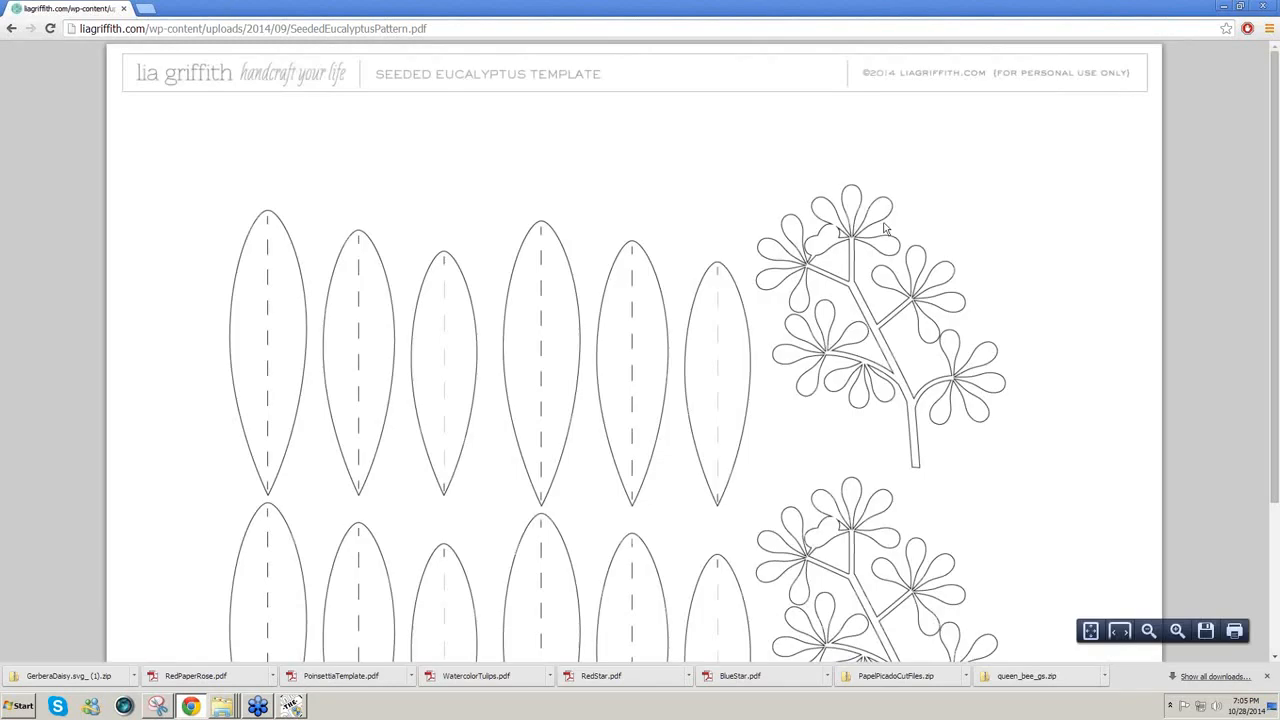
pyautogui.rightClick(529, 290)
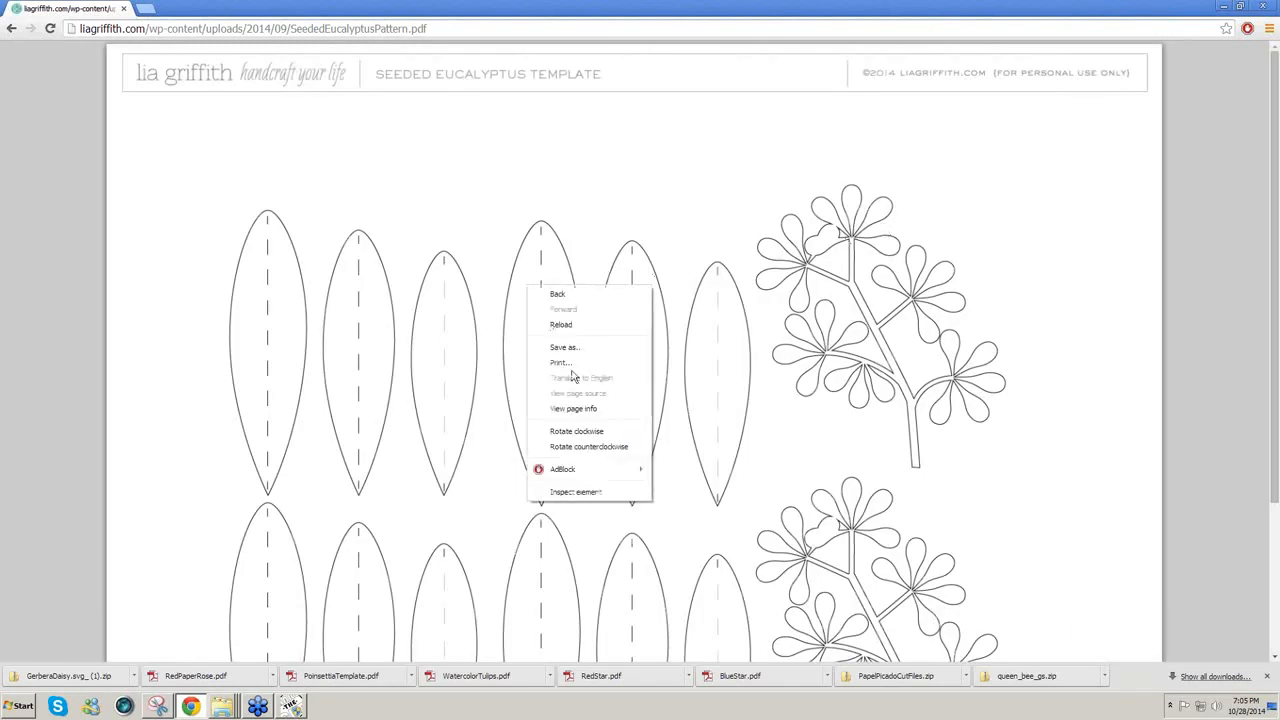
pyautogui.click(575, 350)
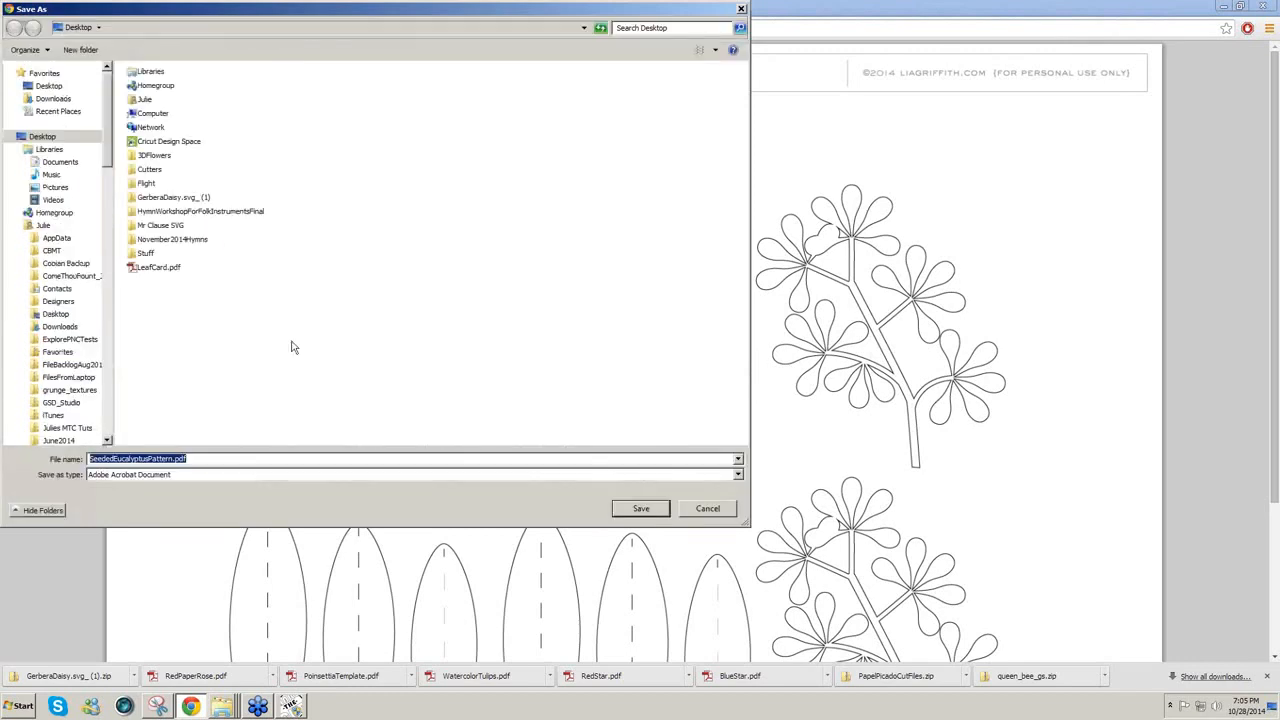
pyautogui.click(651, 511)
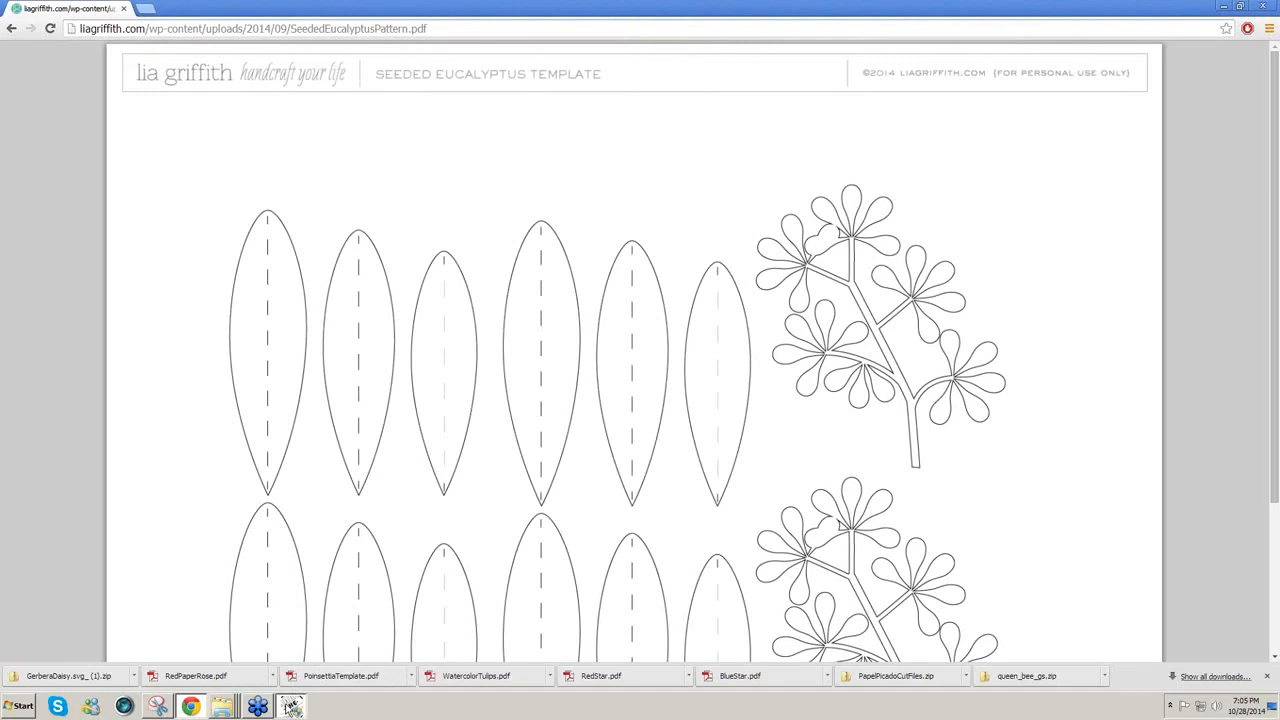
pyautogui.click(291, 707)
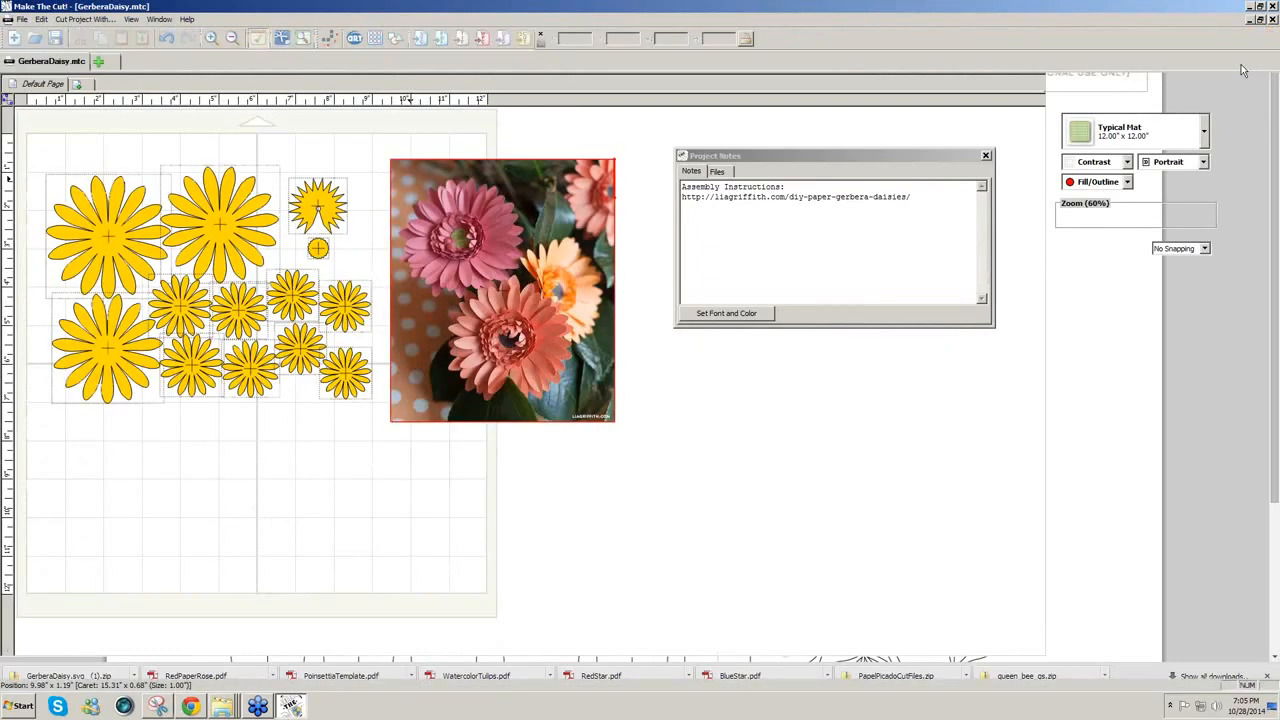
# Step: Close the gerbera daisy project and start a new blank project
pyautogui.click(21, 19)
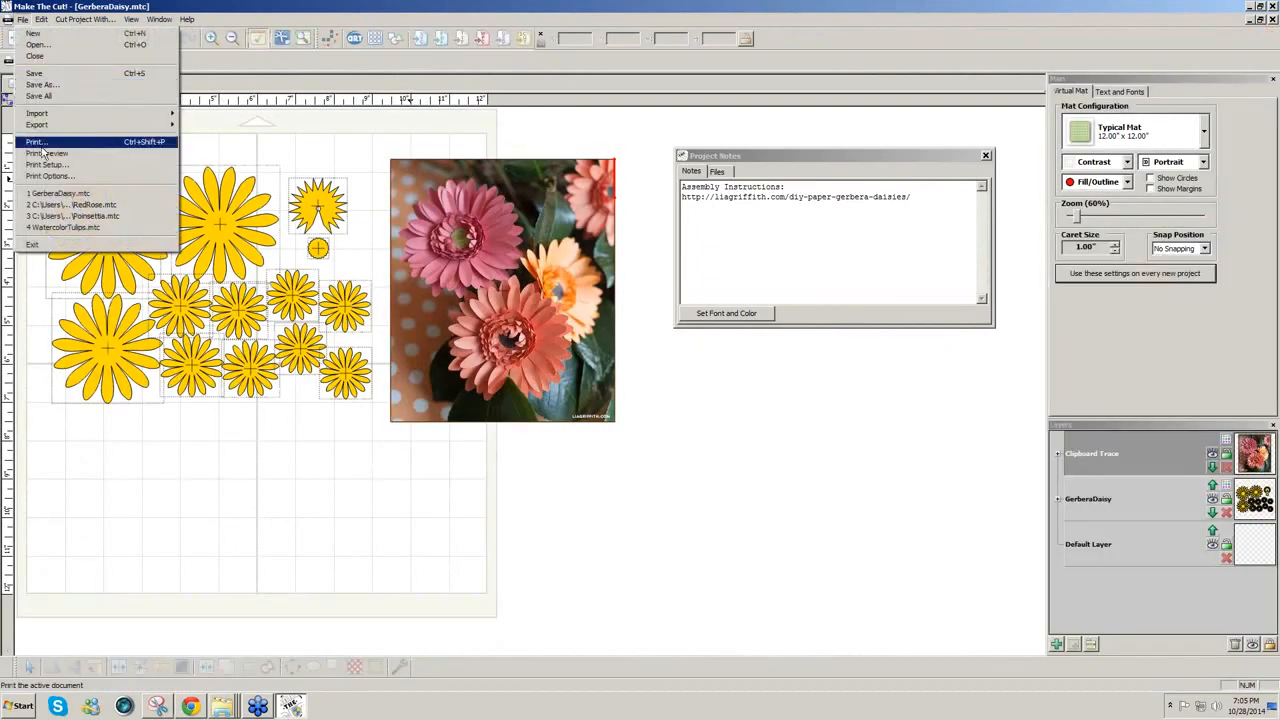
pyautogui.click(40, 58)
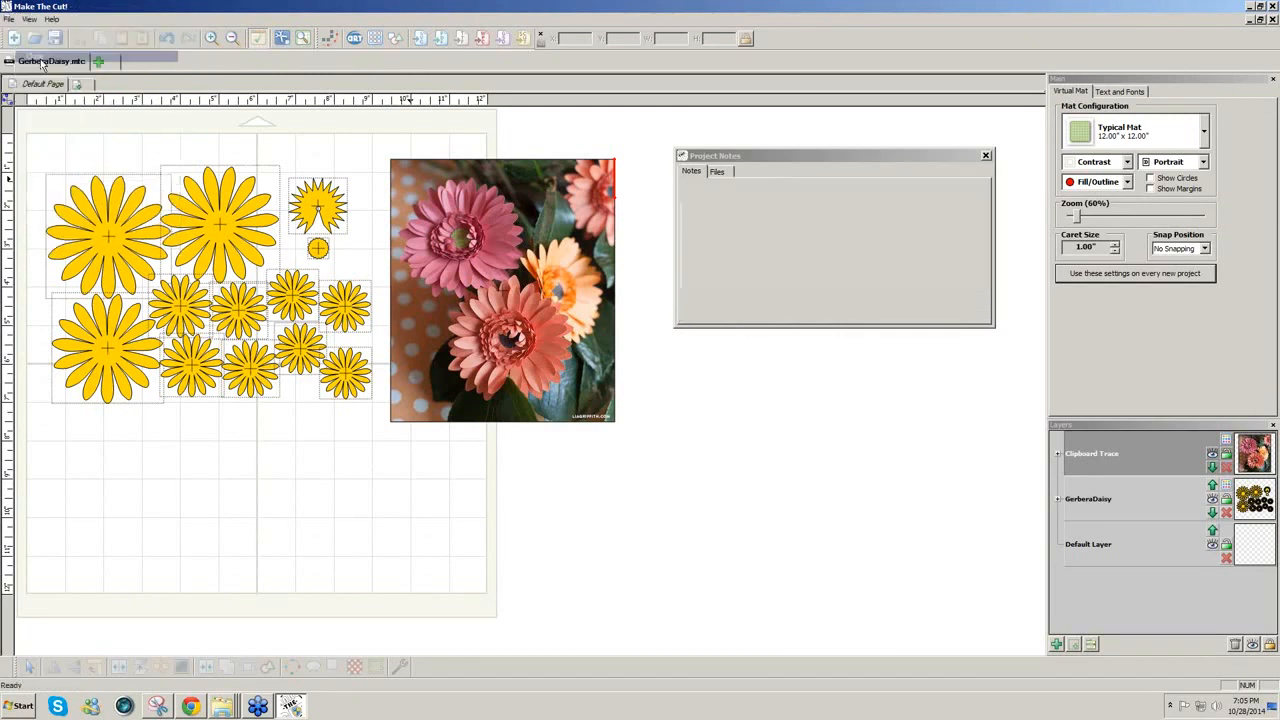
pyautogui.hotkey('ctrl', 'n')
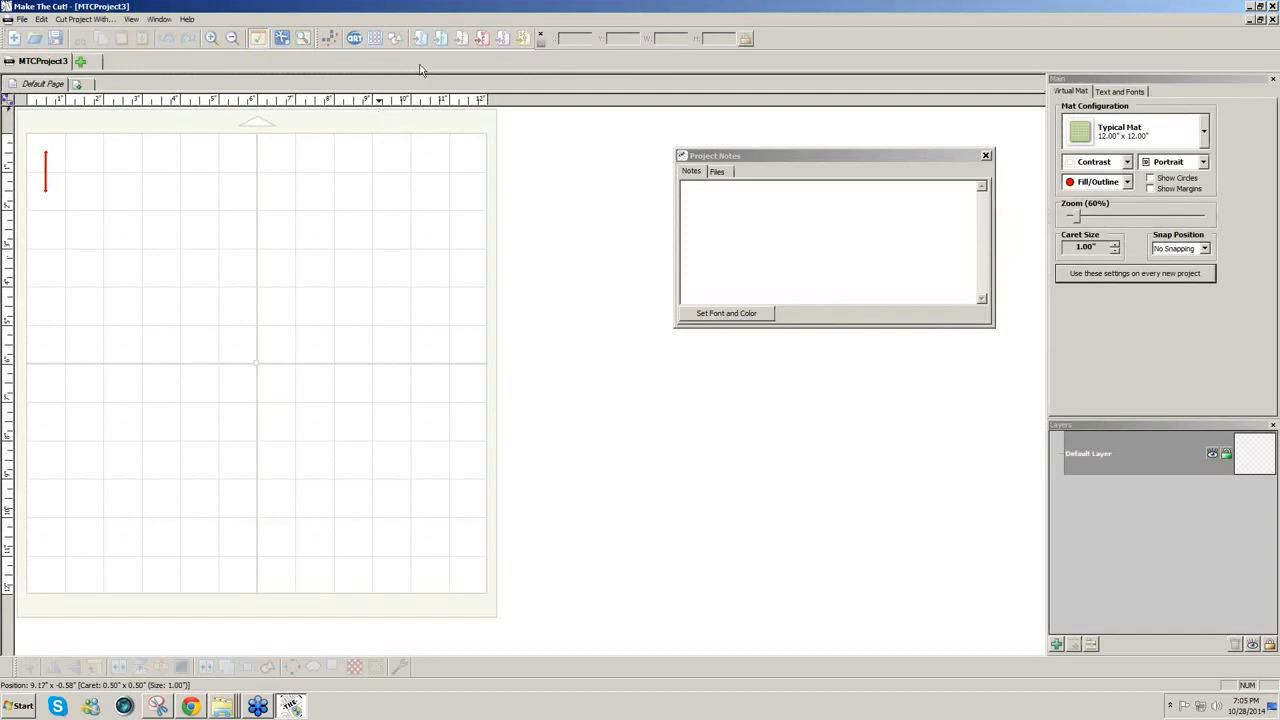
# Step: Import SeededEucalyptusPattern.pdf from the Desktop into the tracing window
pyautogui.click(443, 40)
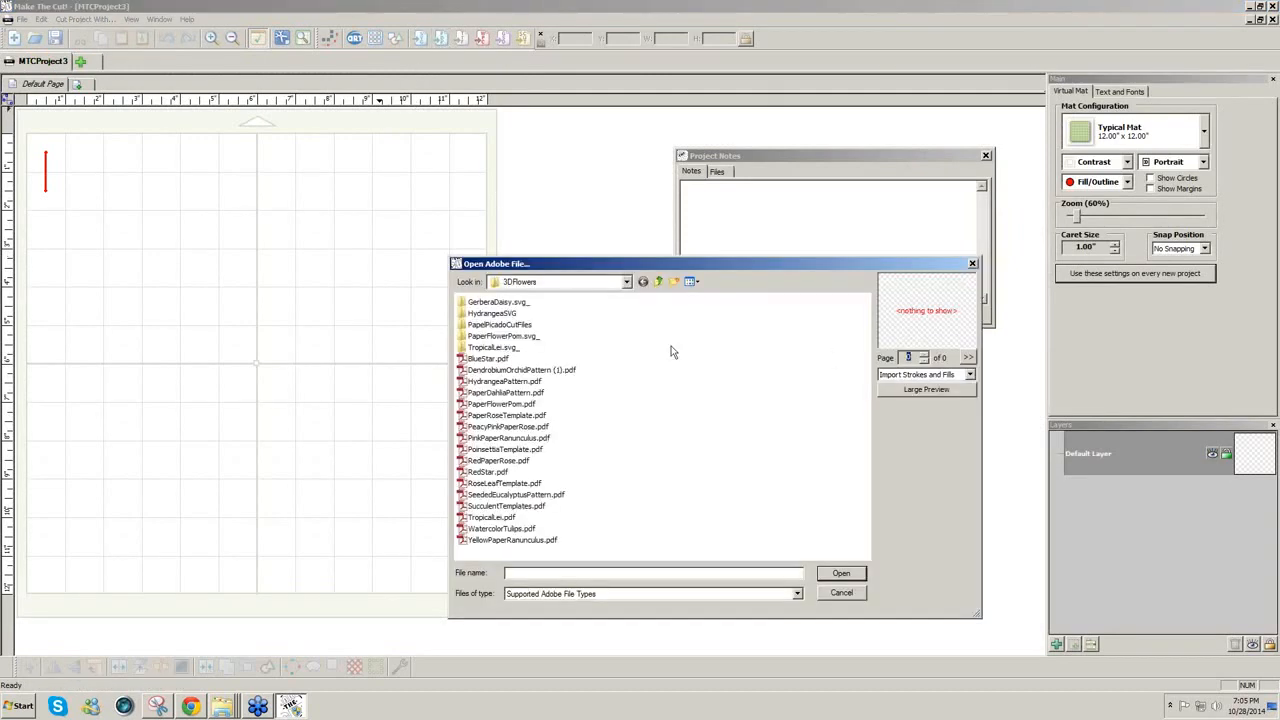
pyautogui.click(659, 283)
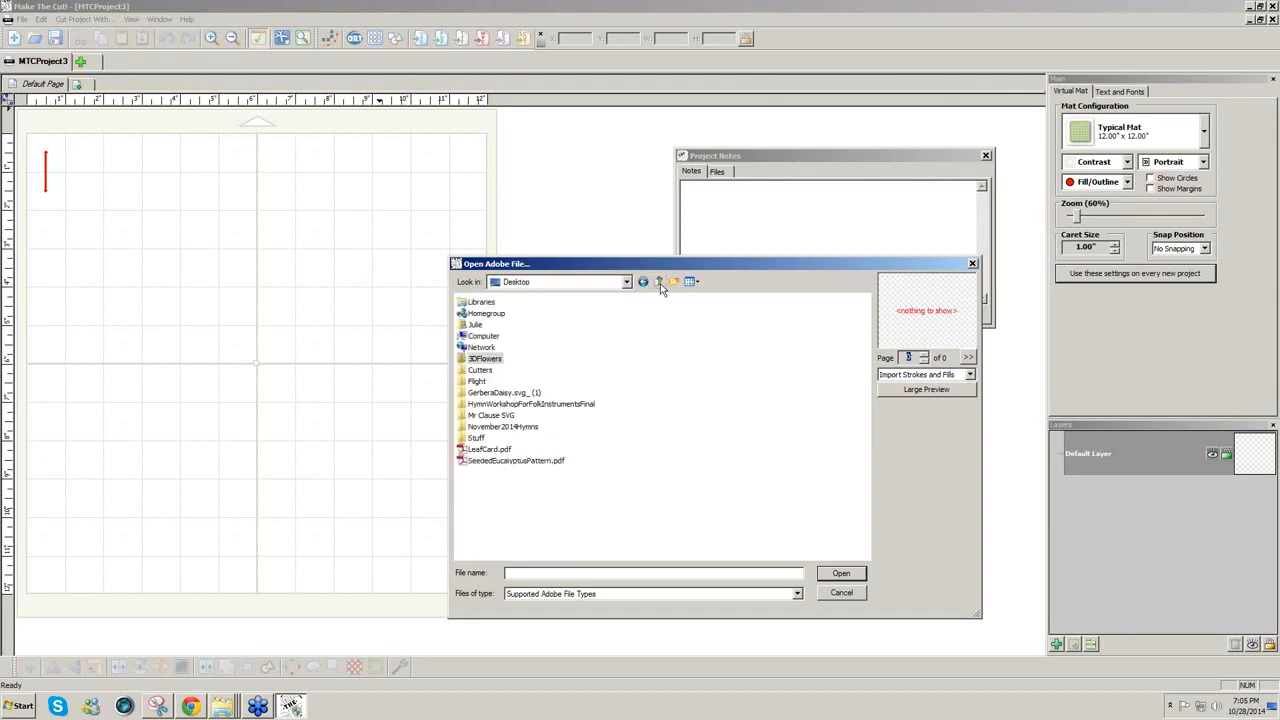
pyautogui.click(536, 462)
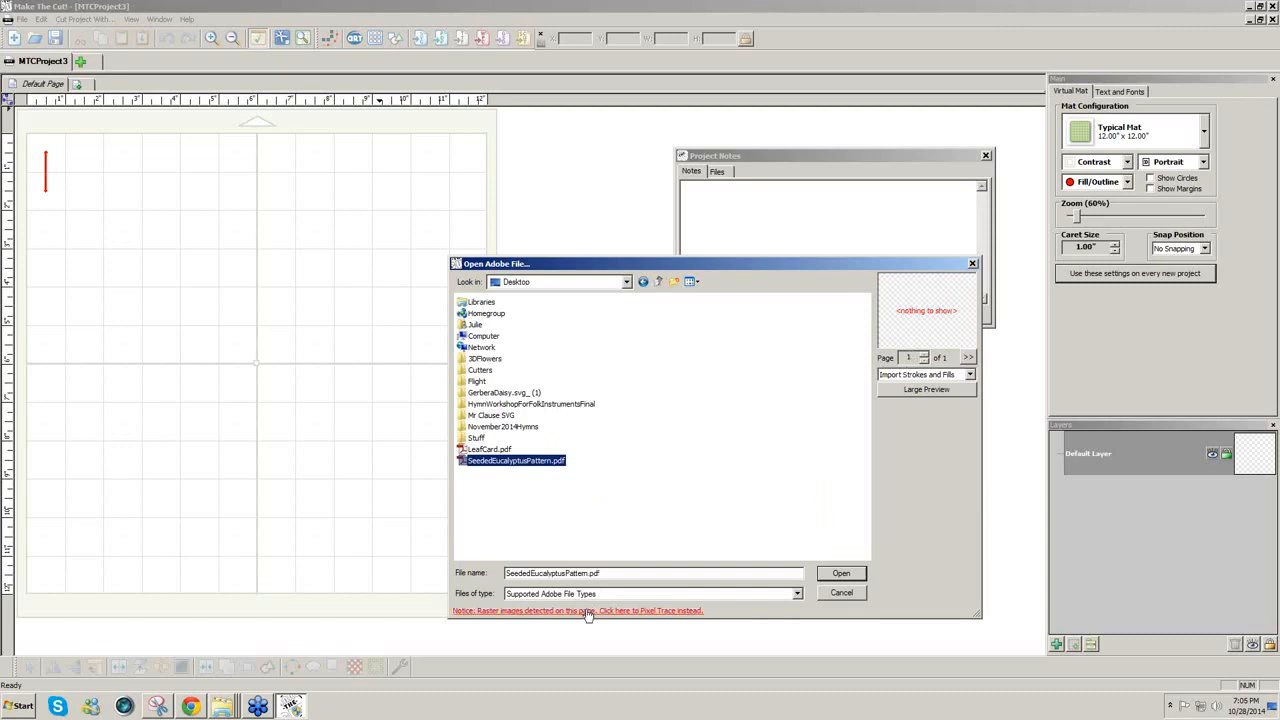
pyautogui.press('Return')
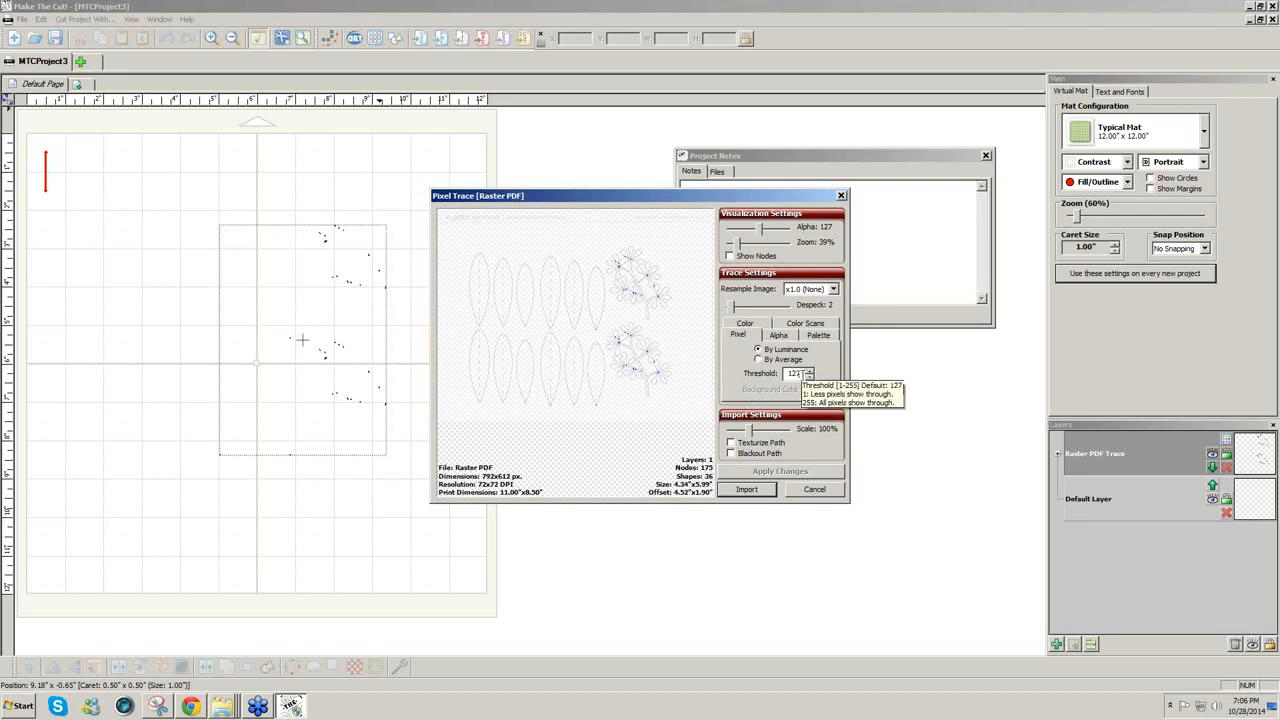
# Step: Raise the trace threshold to 220 and reapply the trace
pyautogui.doubleClick(790, 373)
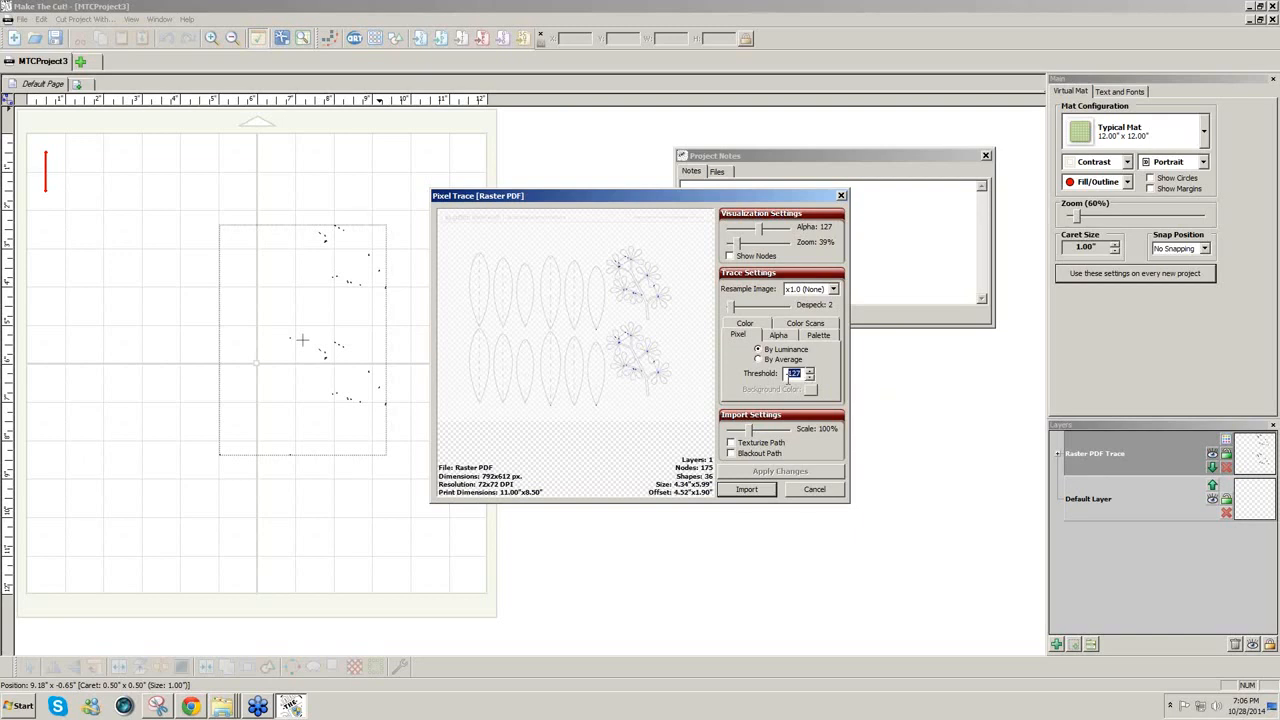
pyautogui.write('220')
pyautogui.click(760, 470)
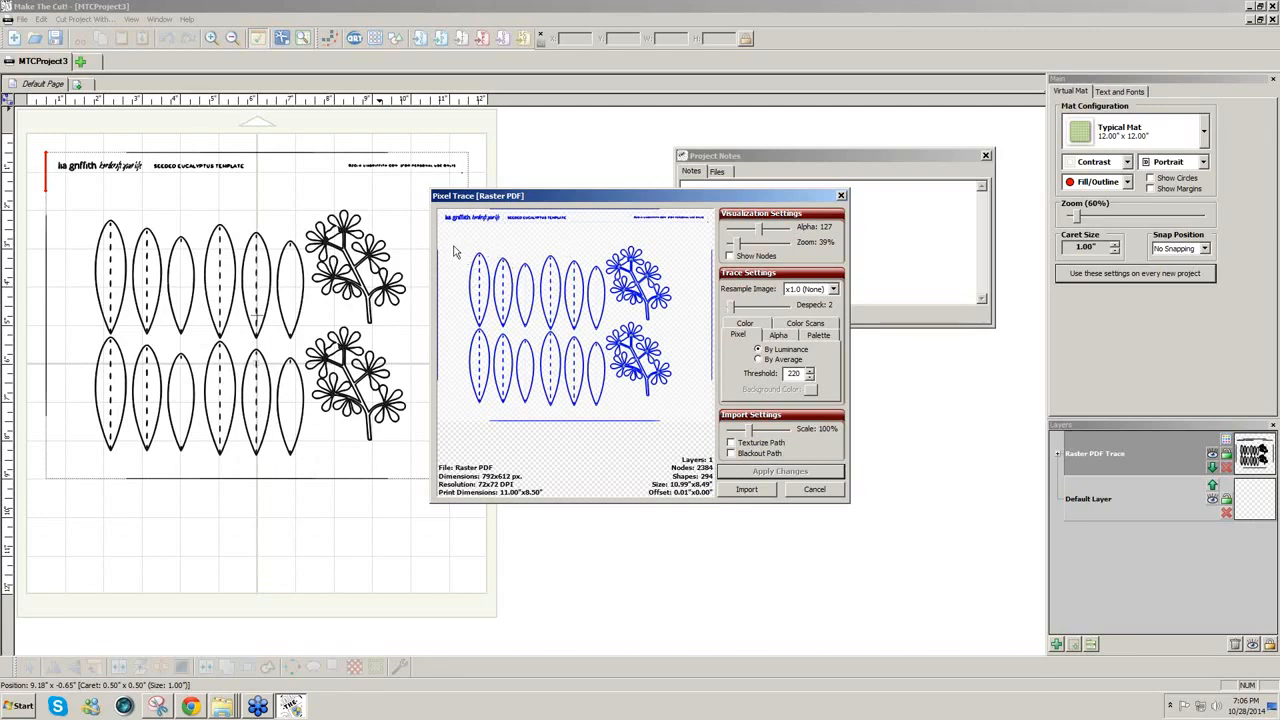
# Step: Crop the trace area to the eucalyptus leaf rows and import it
pyautogui.moveTo(450, 248); pyautogui.dragTo(613, 420)
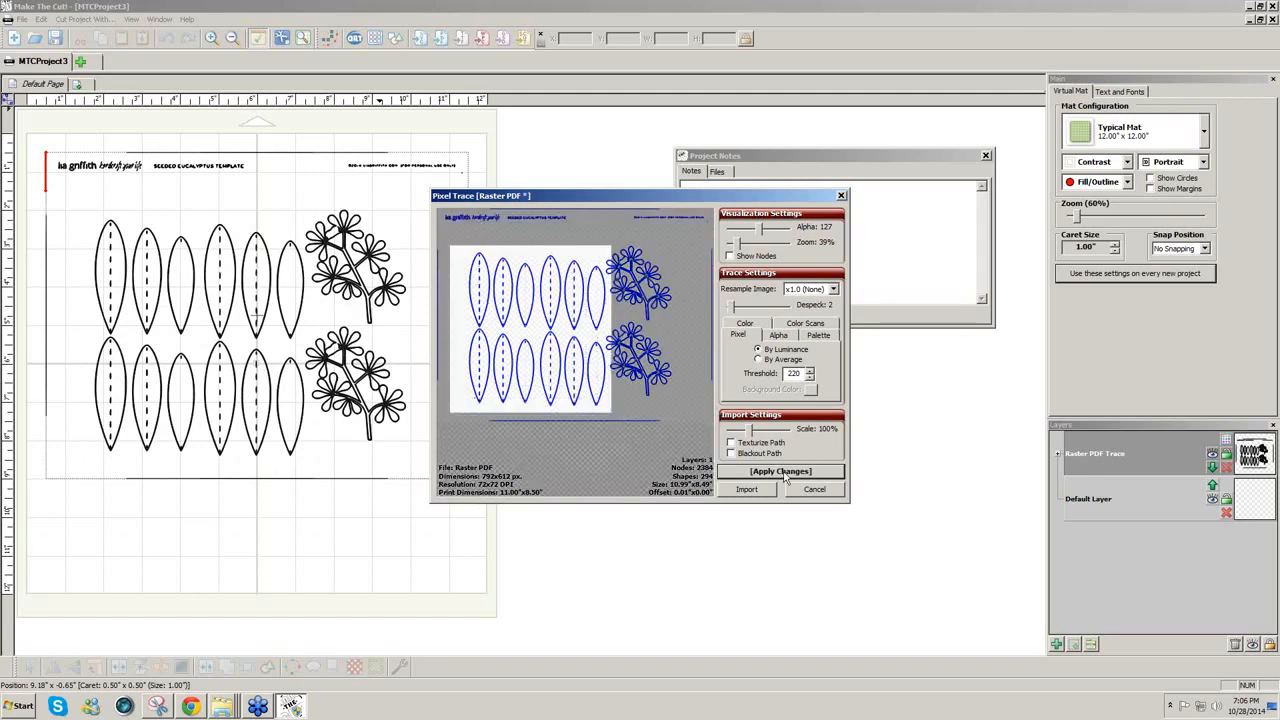
pyautogui.click(785, 477)
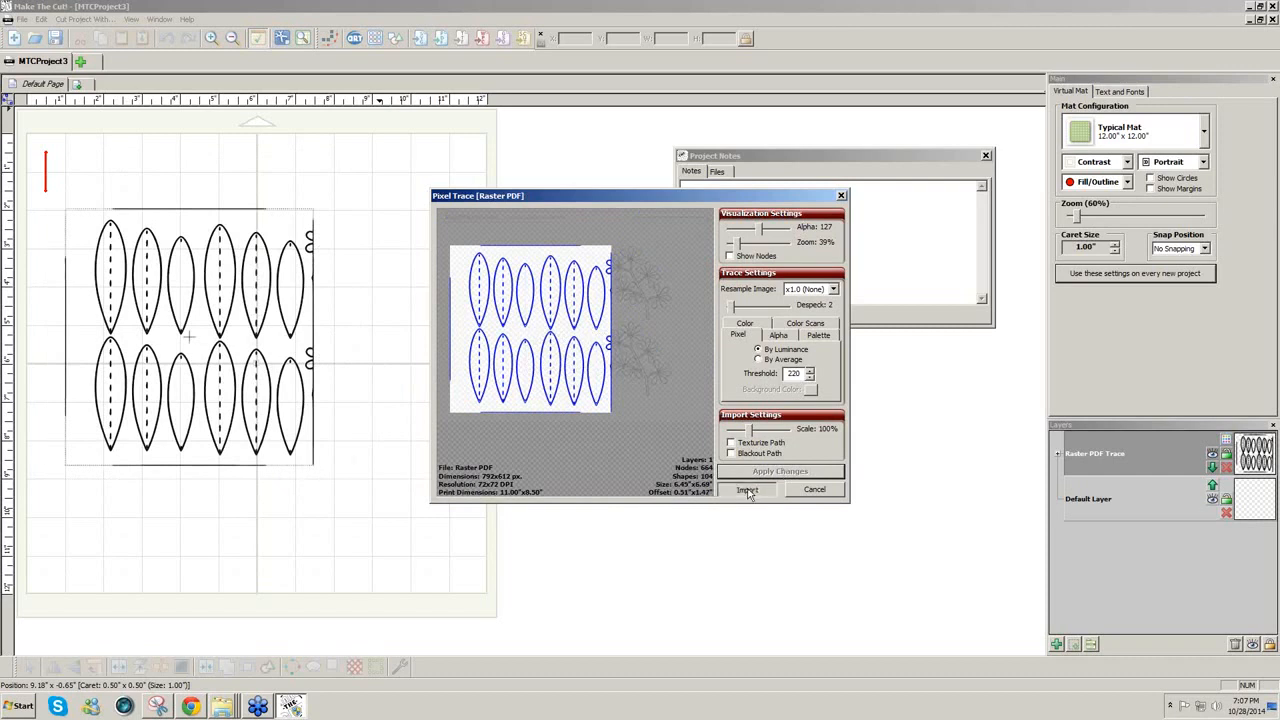
pyautogui.click(747, 489)
# Step: Continue tracing with the crop area set to the flower sprigs
pyautogui.click(641, 362)
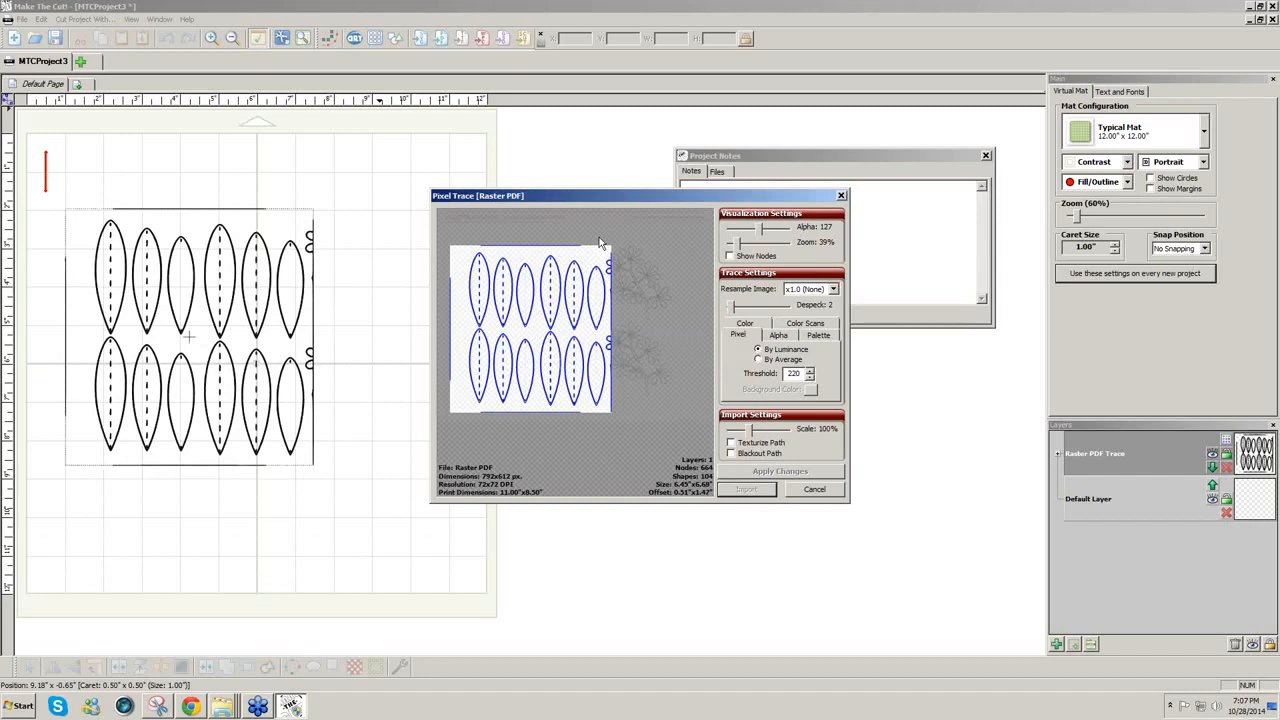
pyautogui.moveTo(598, 237); pyautogui.dragTo(684, 422)
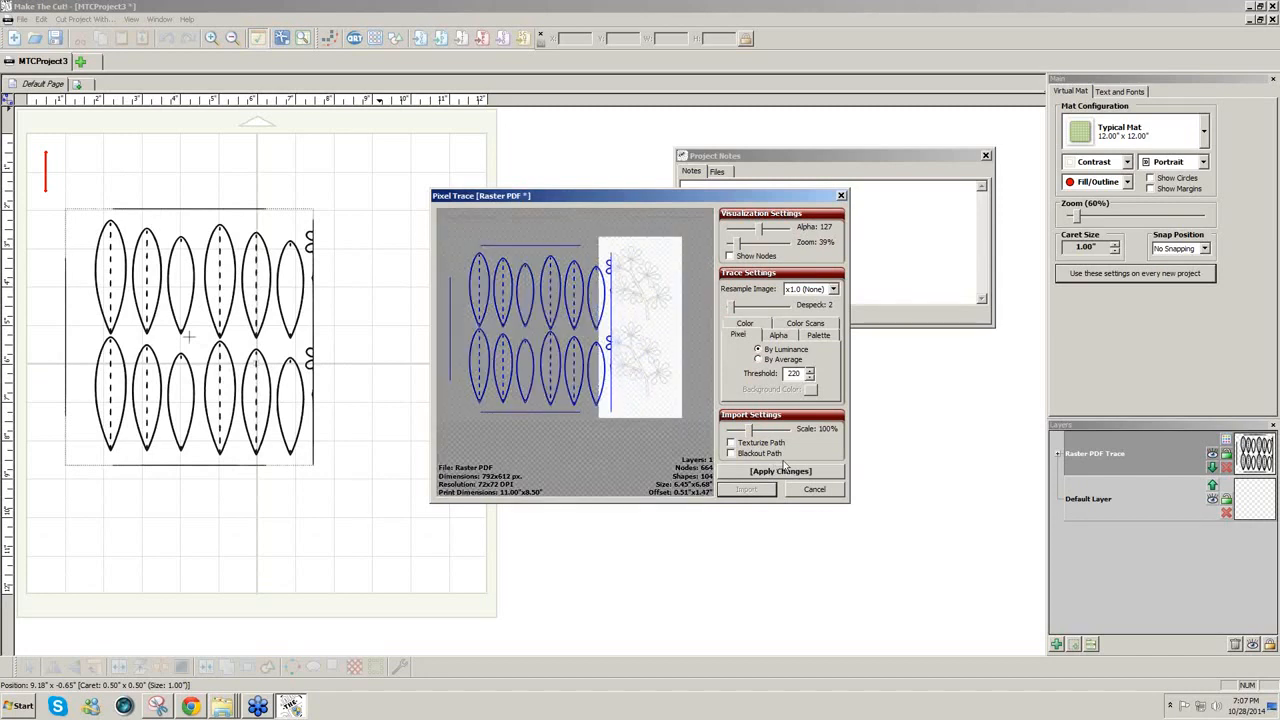
pyautogui.click(791, 473)
pyautogui.click(757, 472)
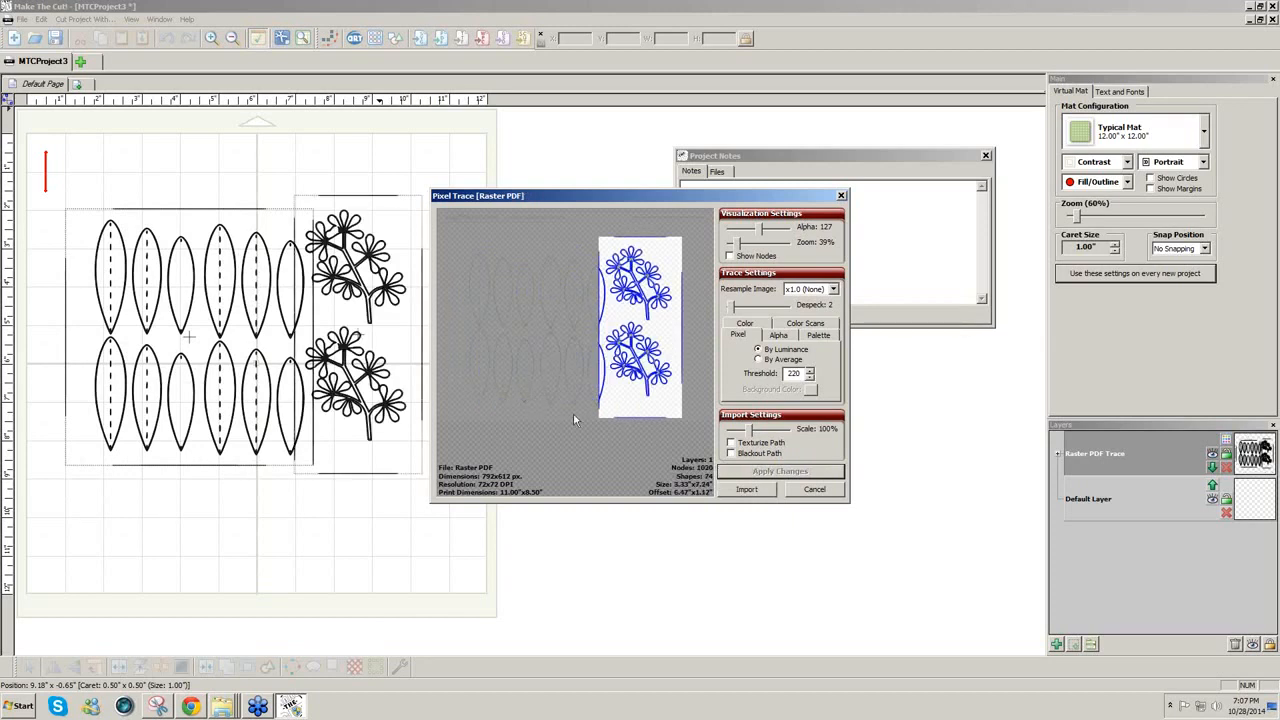
# Step: Re-crop to the leaves, enable Blackout Path, and import the solid leaves onto the mat
pyautogui.moveTo(453, 235)
pyautogui.mouseDown()
pyautogui.moveTo(560, 422)
pyautogui.moveTo(609, 443)
pyautogui.moveTo(607, 420)
pyautogui.mouseUp()
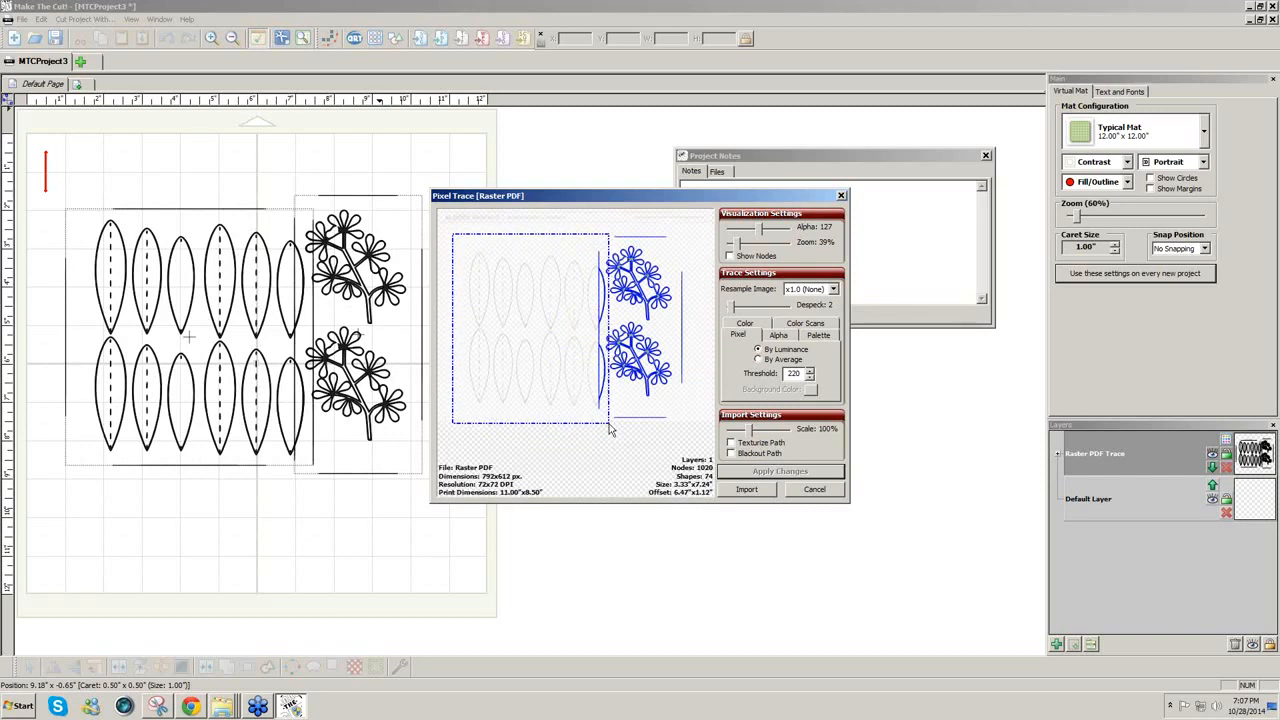
pyautogui.click(731, 453)
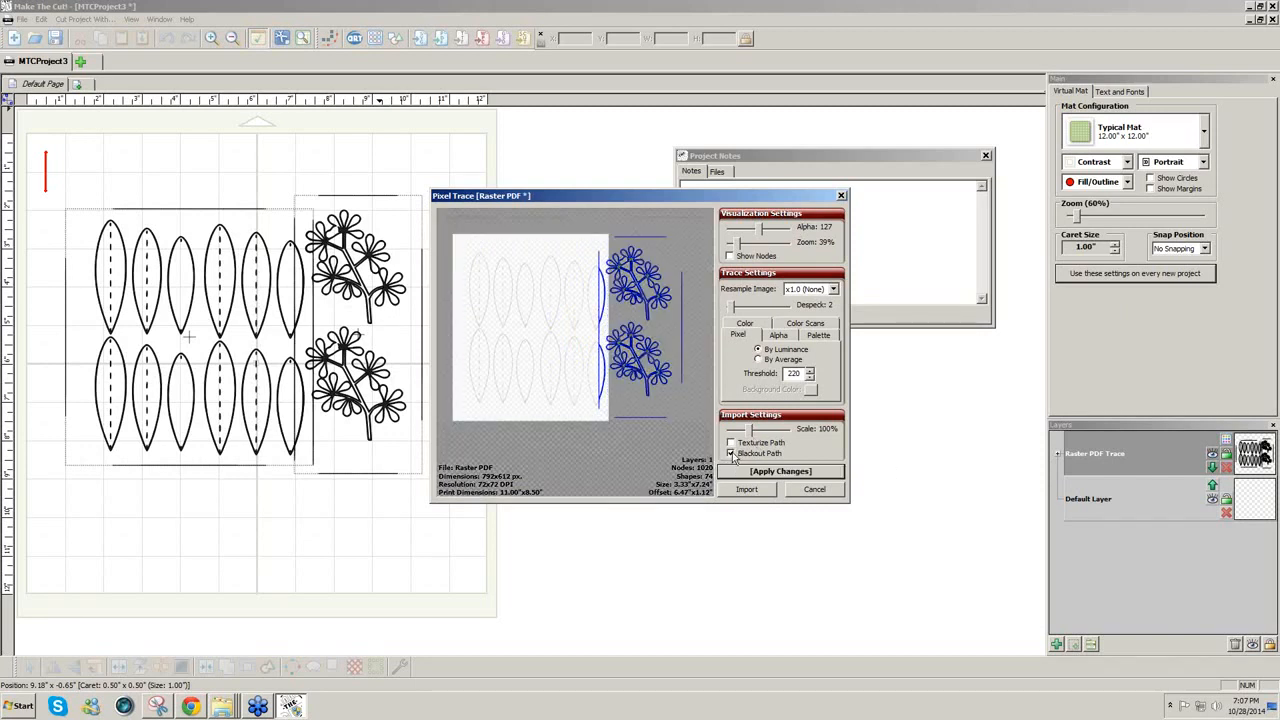
pyautogui.click(750, 474)
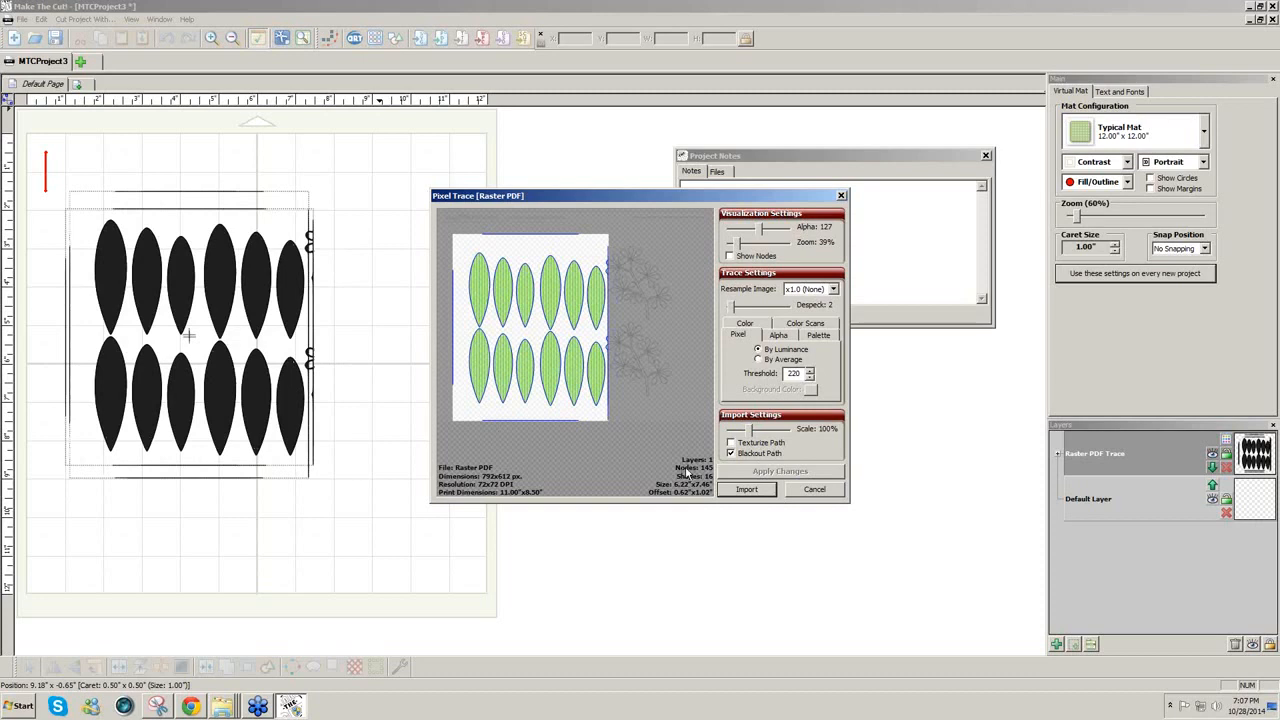
pyautogui.click(760, 489)
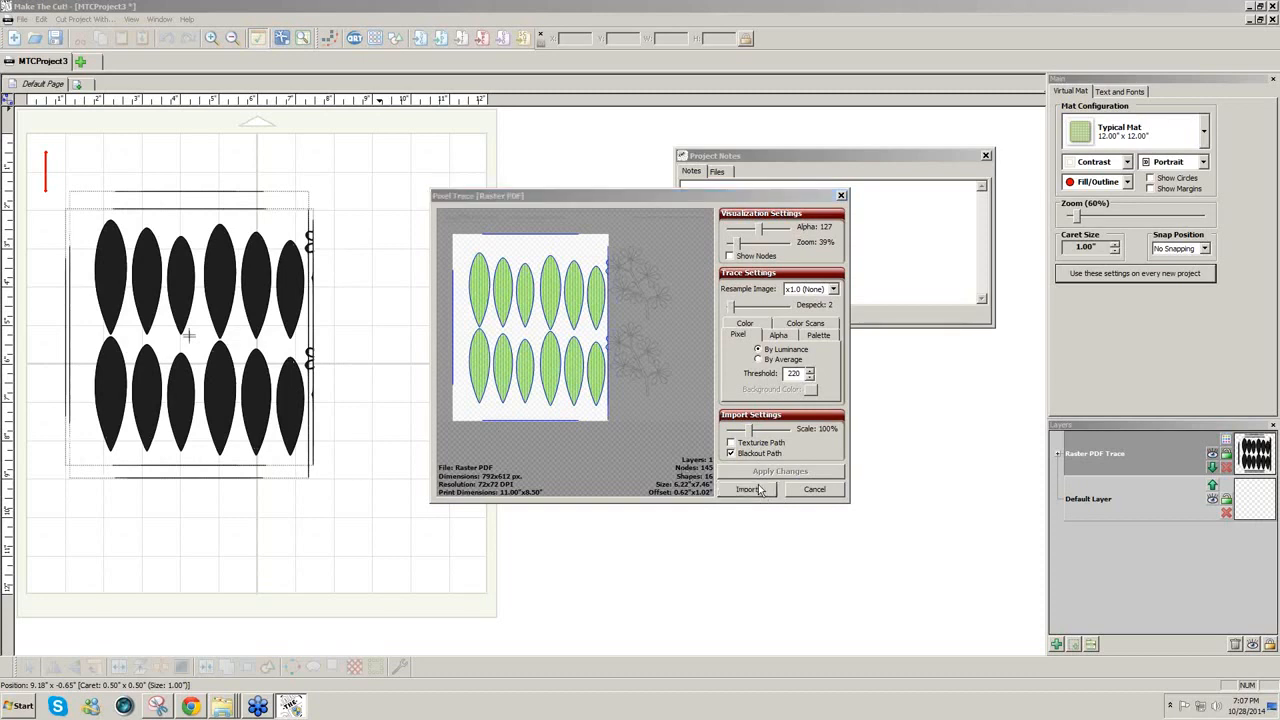
pyautogui.click(716, 370)
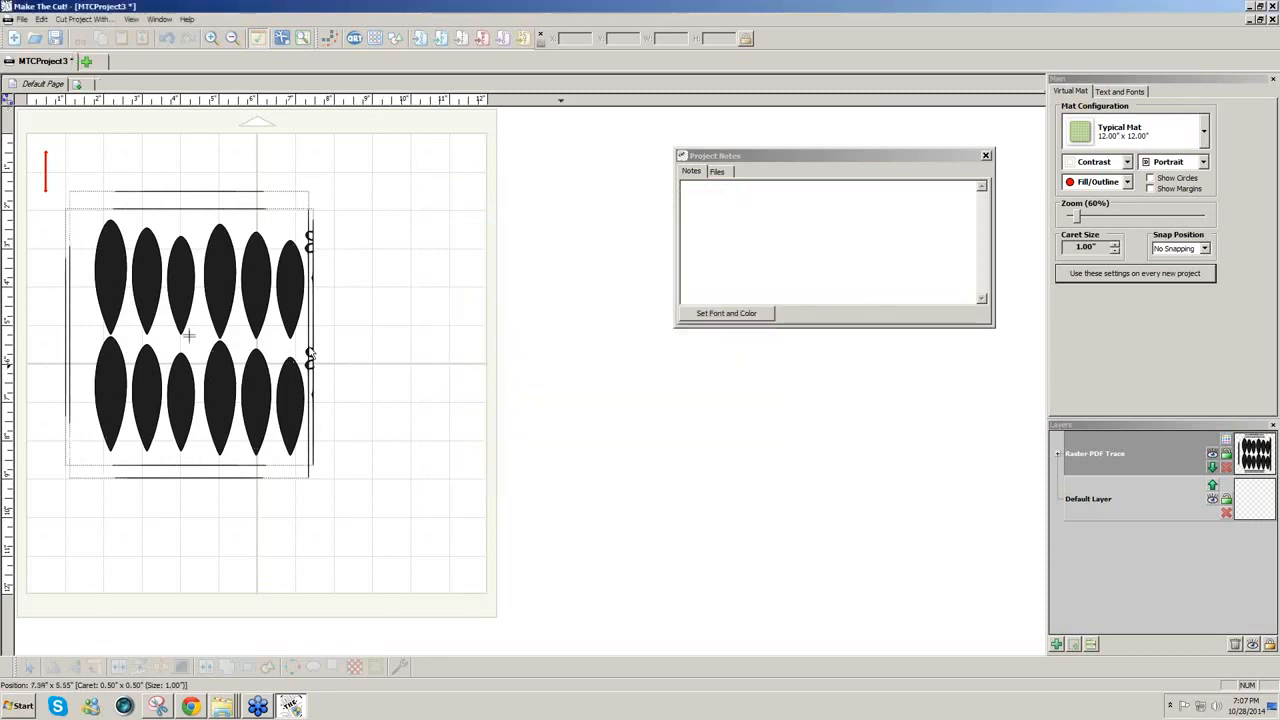
# Step: Move the black leaves to the right of the template and break them apart
pyautogui.moveTo(239, 319); pyautogui.dragTo(488, 314)
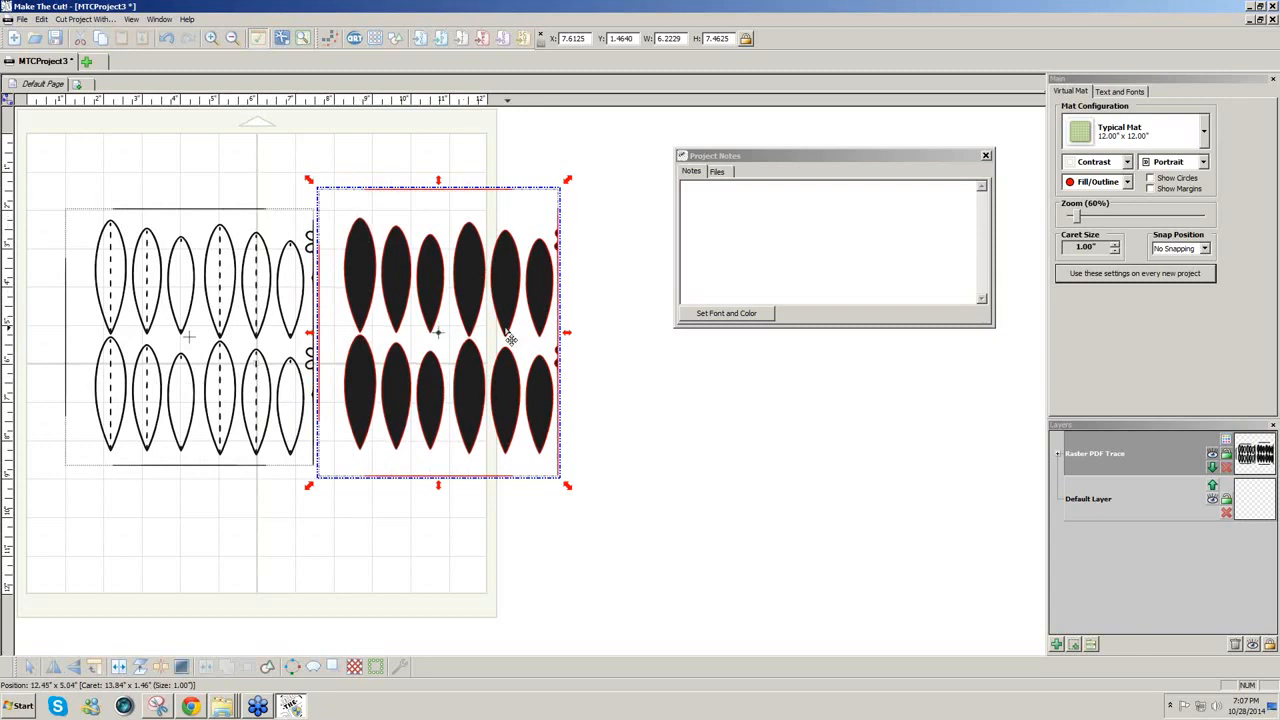
pyautogui.moveTo(510, 316); pyautogui.dragTo(570, 312)
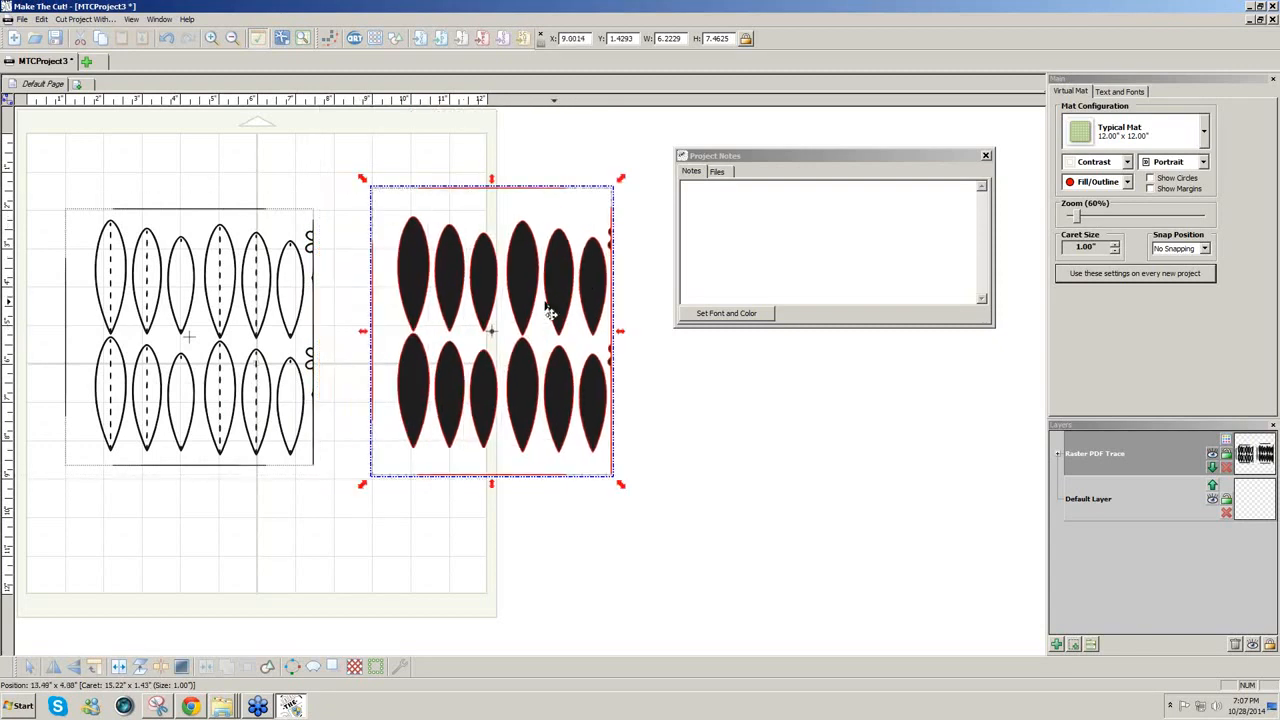
pyautogui.click(120, 670)
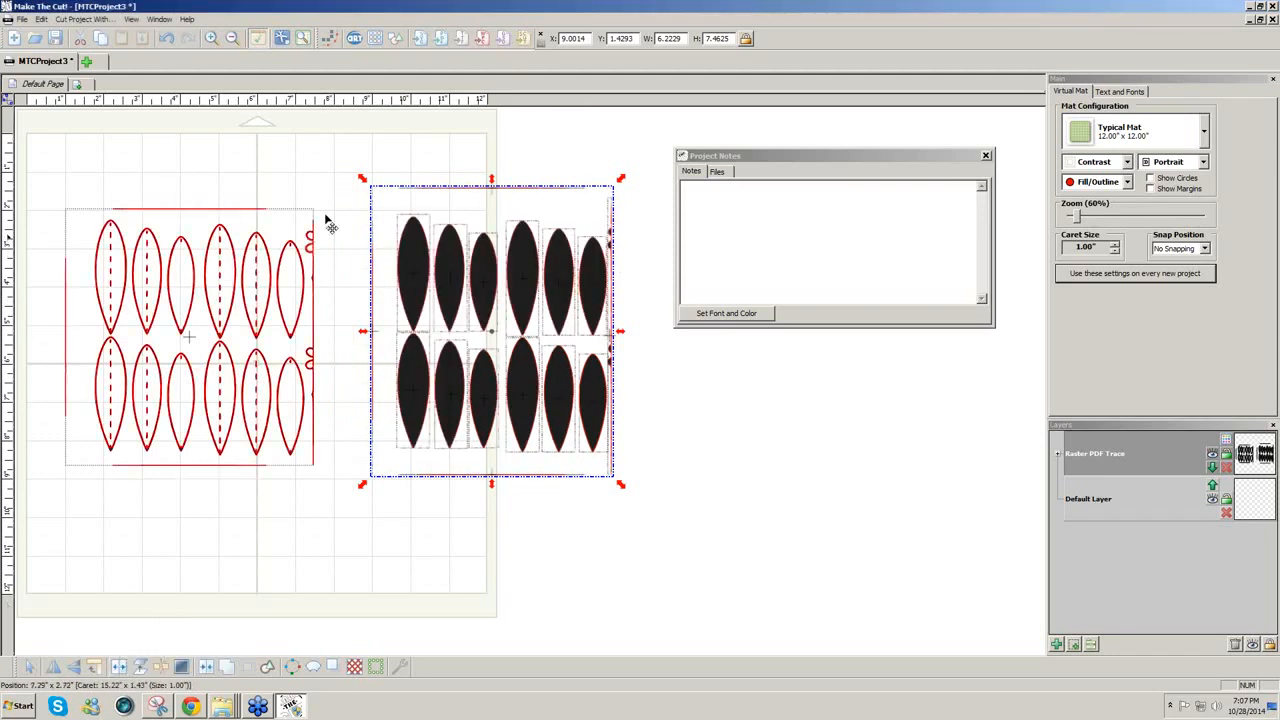
# Step: Select the stray vertical border line and delete it
pyautogui.moveTo(334, 130); pyautogui.dragTo(403, 480)
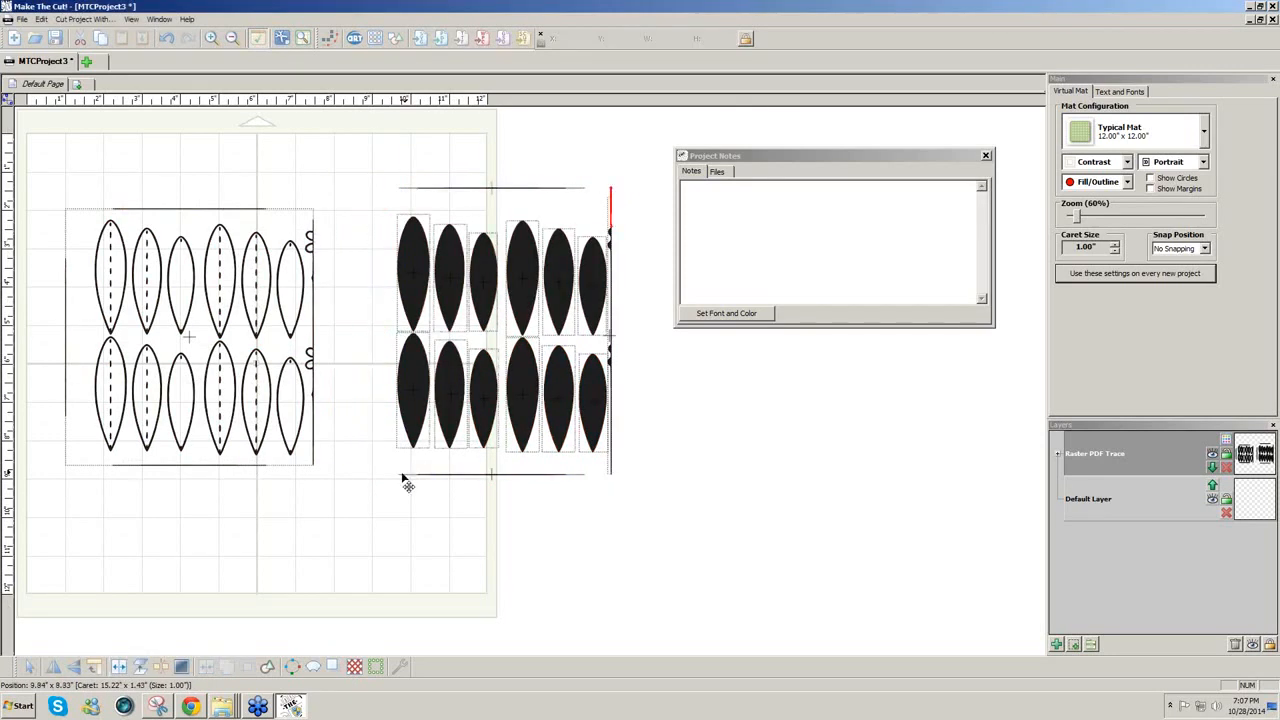
pyautogui.moveTo(385, 168); pyautogui.dragTo(603, 208)
pyautogui.moveTo(587, 149); pyautogui.dragTo(324, 464)
pyautogui.press('Delete')
pyautogui.press('Delete')
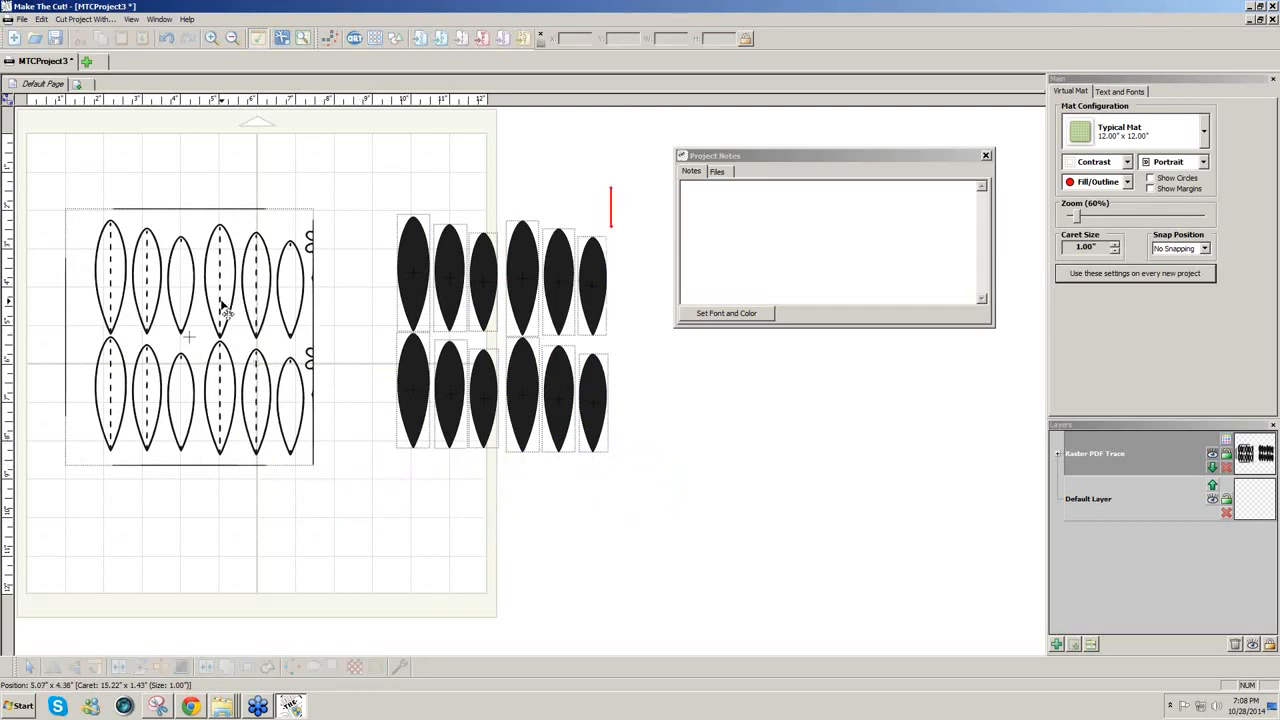
# Step: Try moving the outline template and a black leaf, undoing both moves
pyautogui.moveTo(225, 310); pyautogui.dragTo(300, 467)
pyautogui.hotkey('ctrl', 'z')
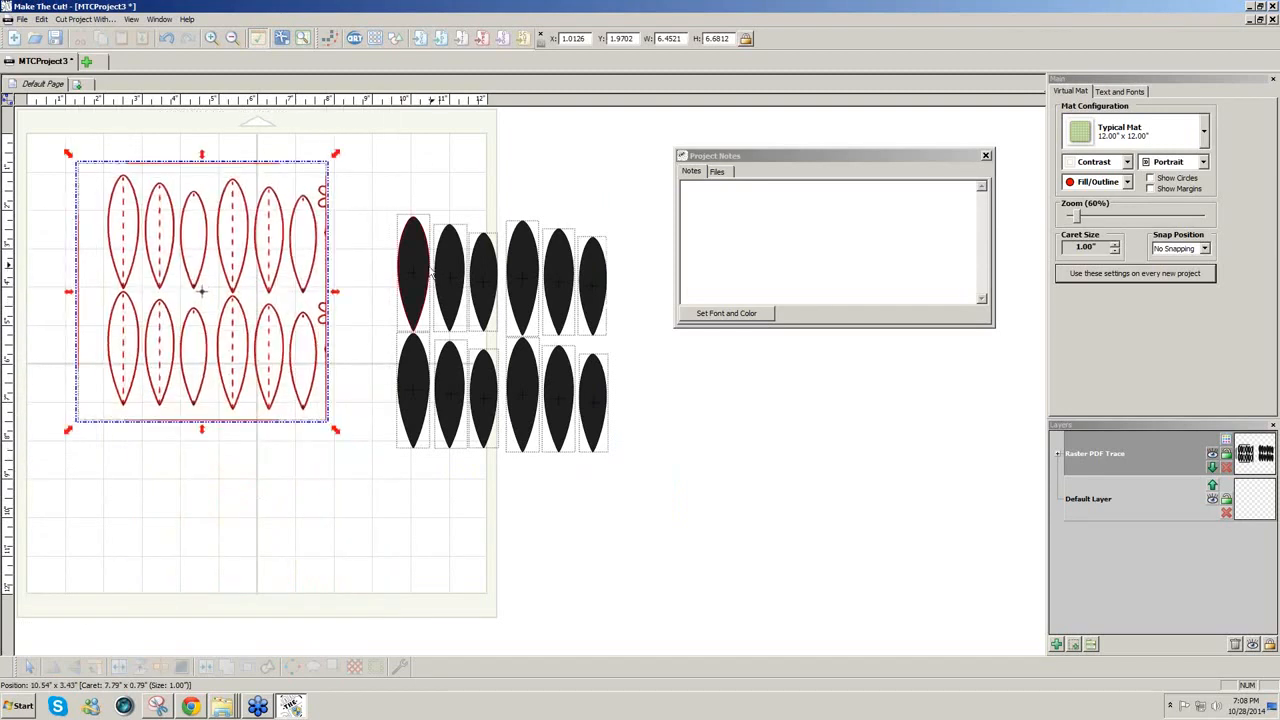
pyautogui.moveTo(404, 273); pyautogui.dragTo(548, 281)
pyautogui.hotkey('ctrl', 'z')
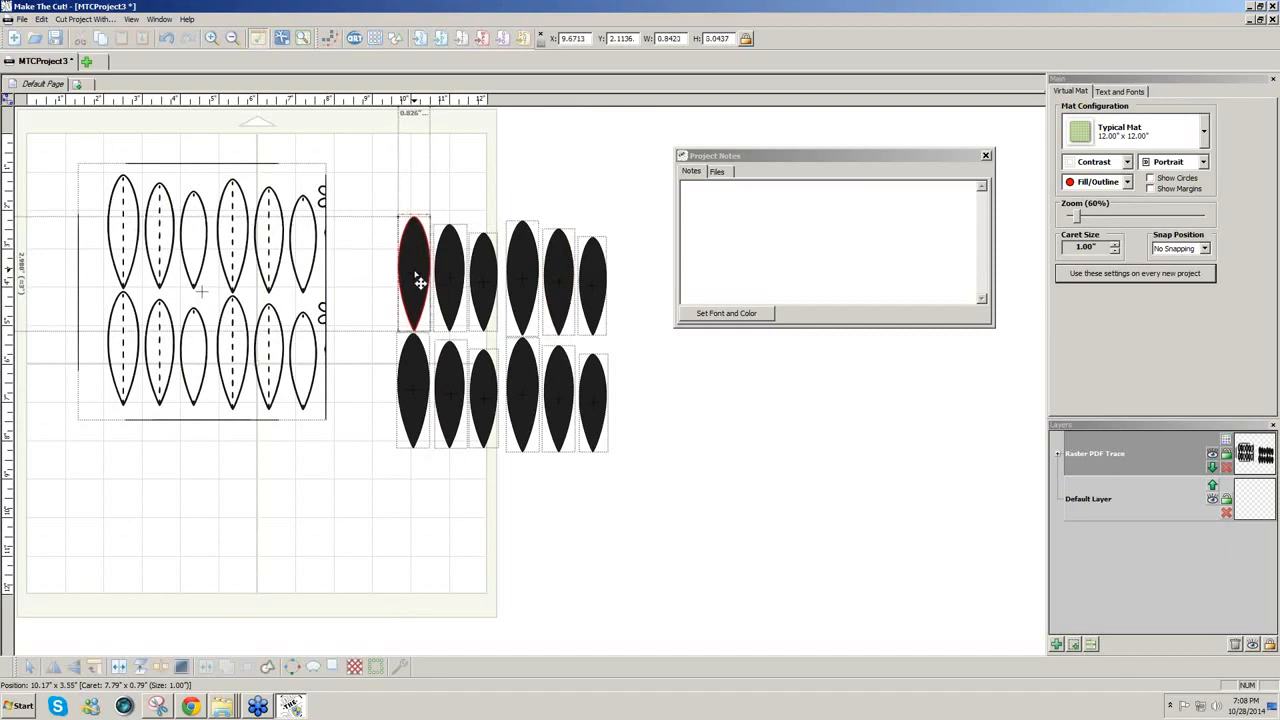
# Step: Select the leaf outline template, checking the Advanced path operations menu along the way
pyautogui.keyDown('shift'); pyautogui.click(417, 417); pyautogui.keyUp('shift')
pyautogui.click(366, 463)
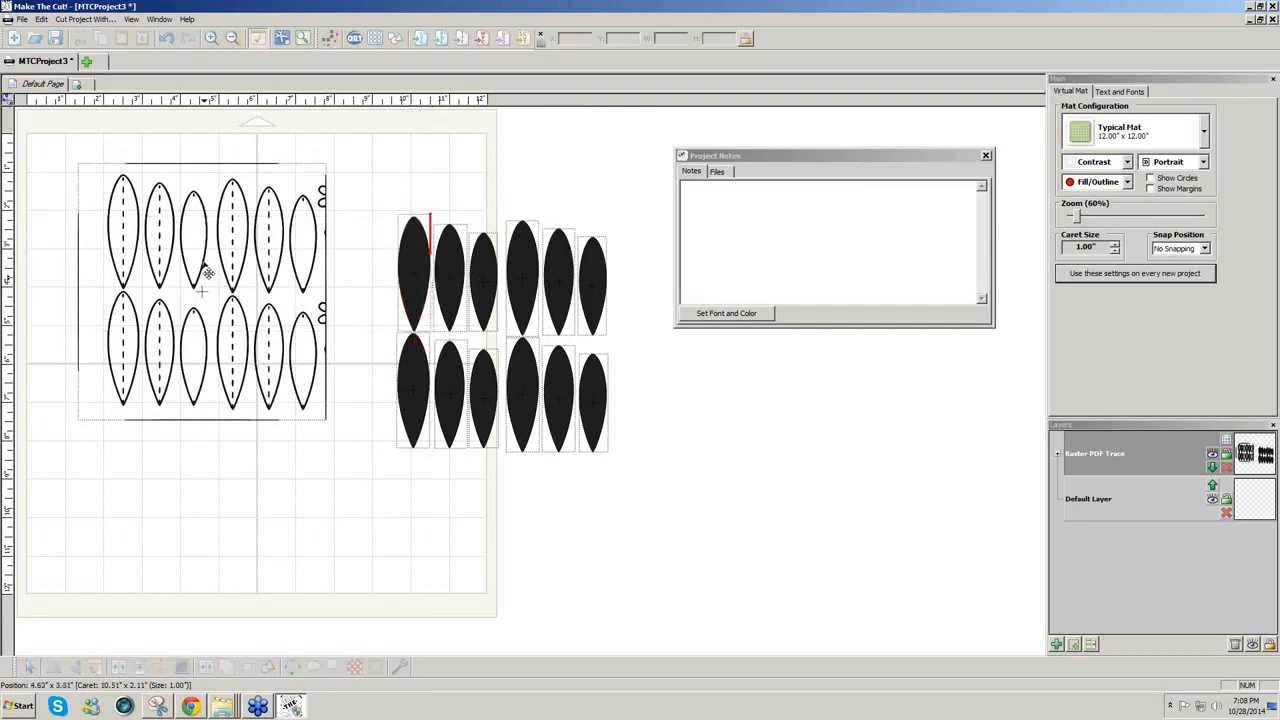
pyautogui.click(200, 272)
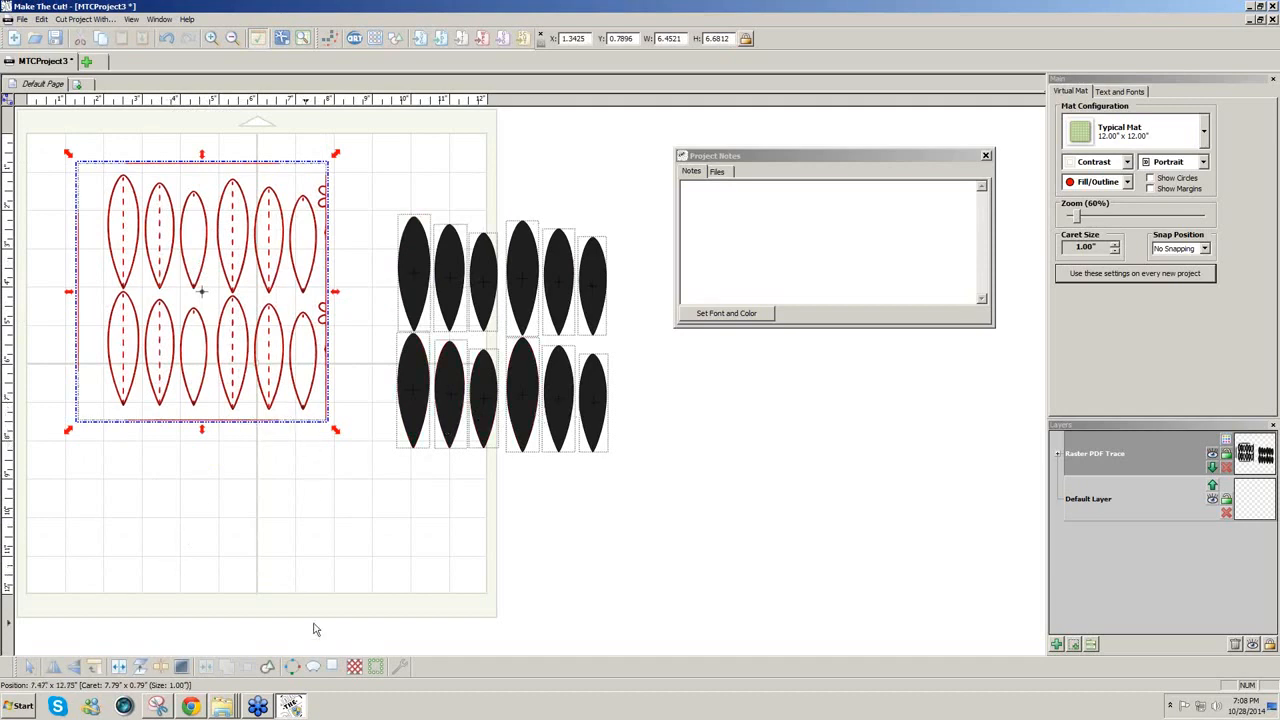
pyautogui.click(401, 668)
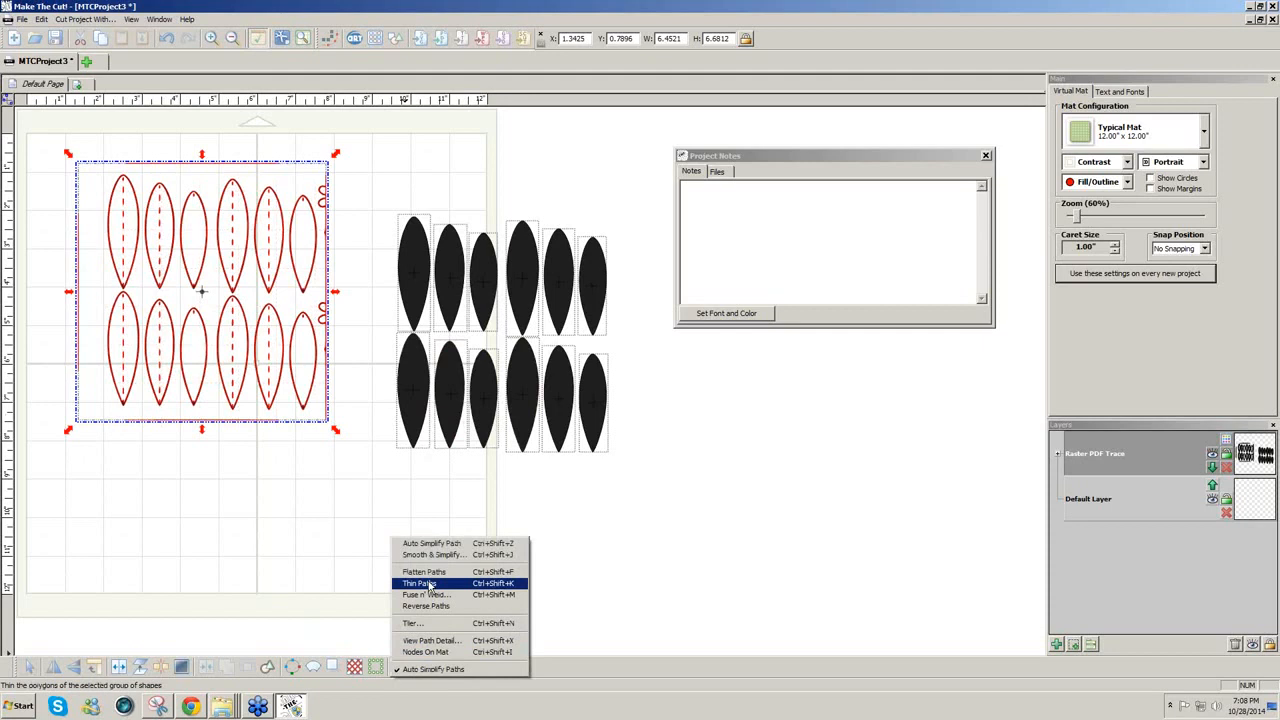
pyautogui.click(320, 558)
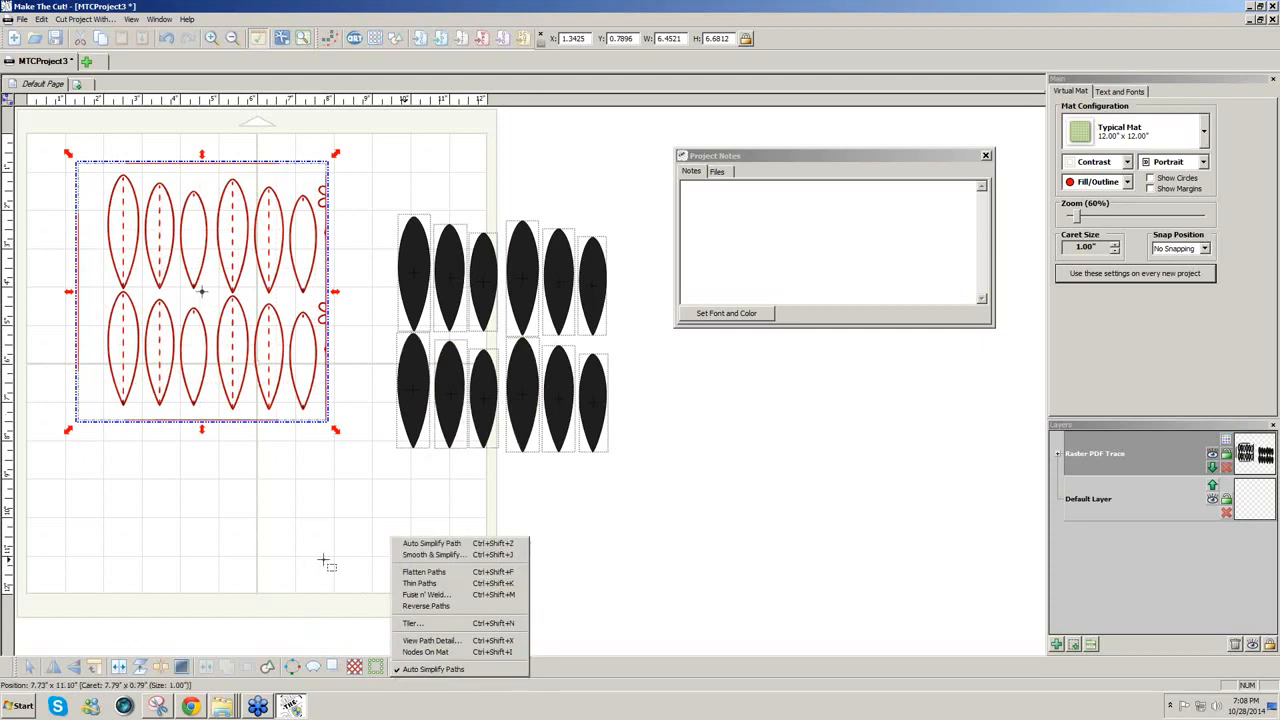
pyautogui.click(220, 375)
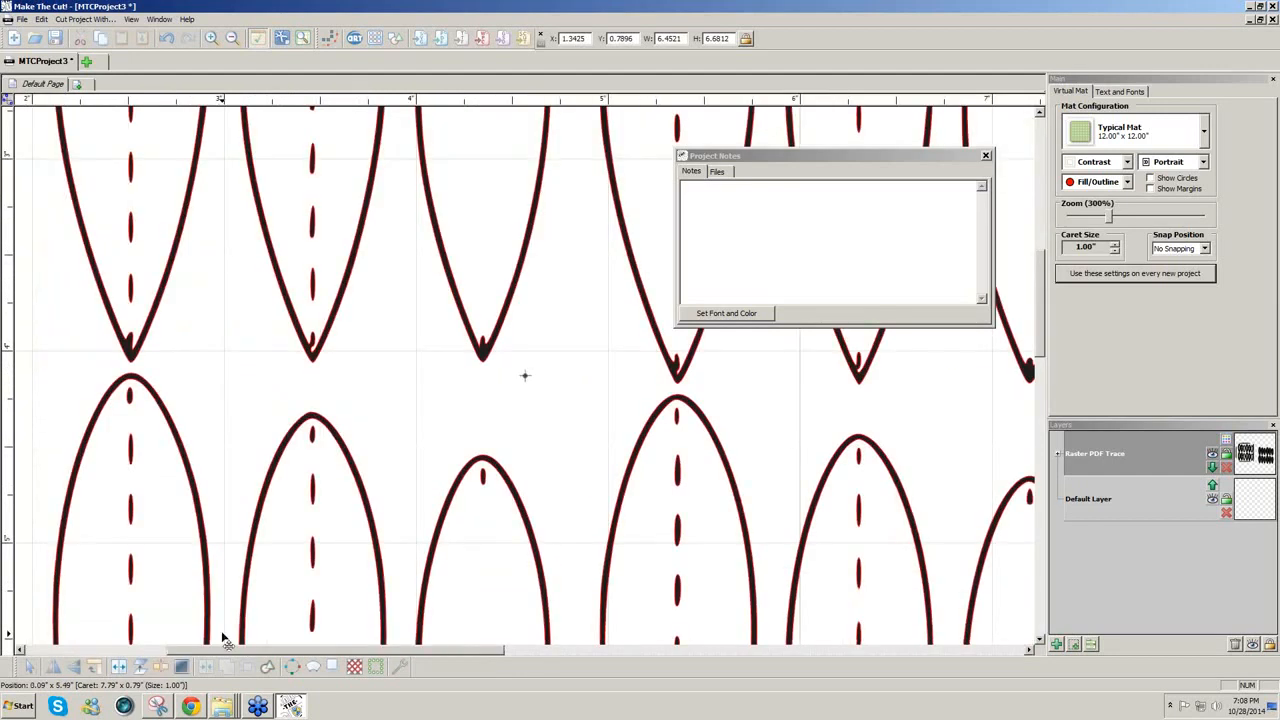
# Step: Switch the mat display to show shapes as outlines only
pyautogui.click(1126, 182)
pyautogui.click(1114, 226)
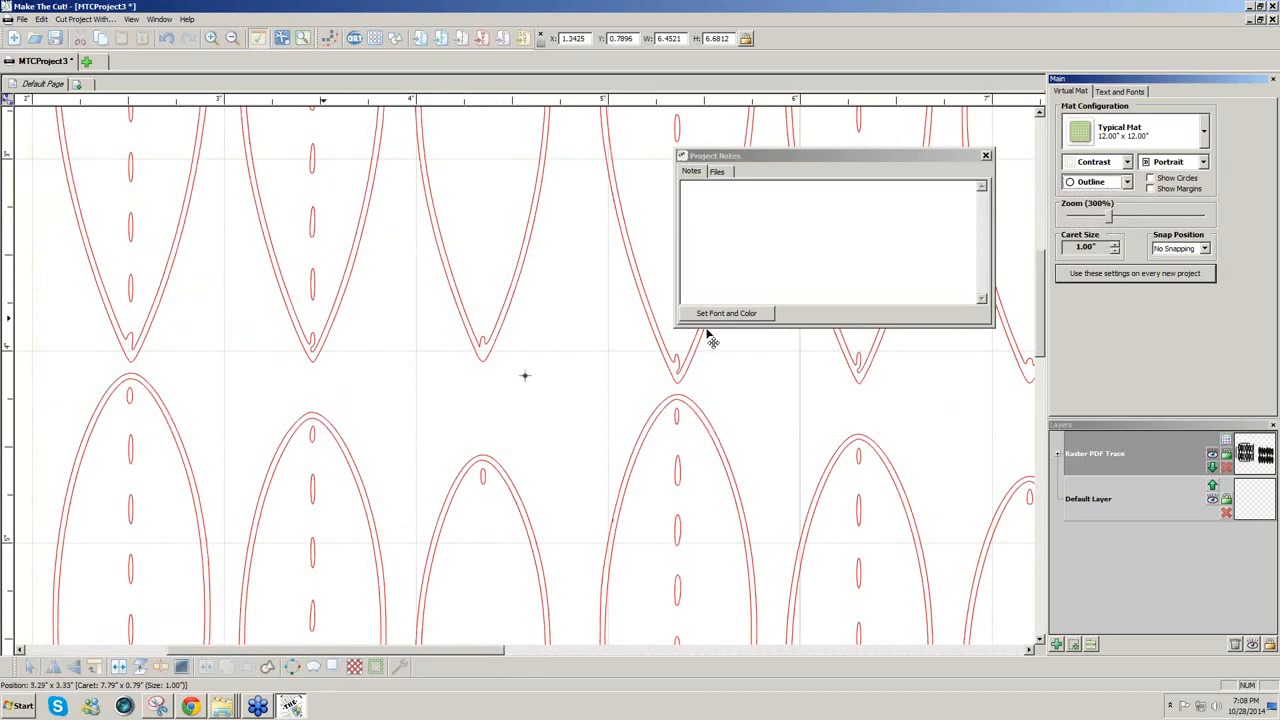
pyautogui.moveTo(1042, 343); pyautogui.dragTo(1055, 279)
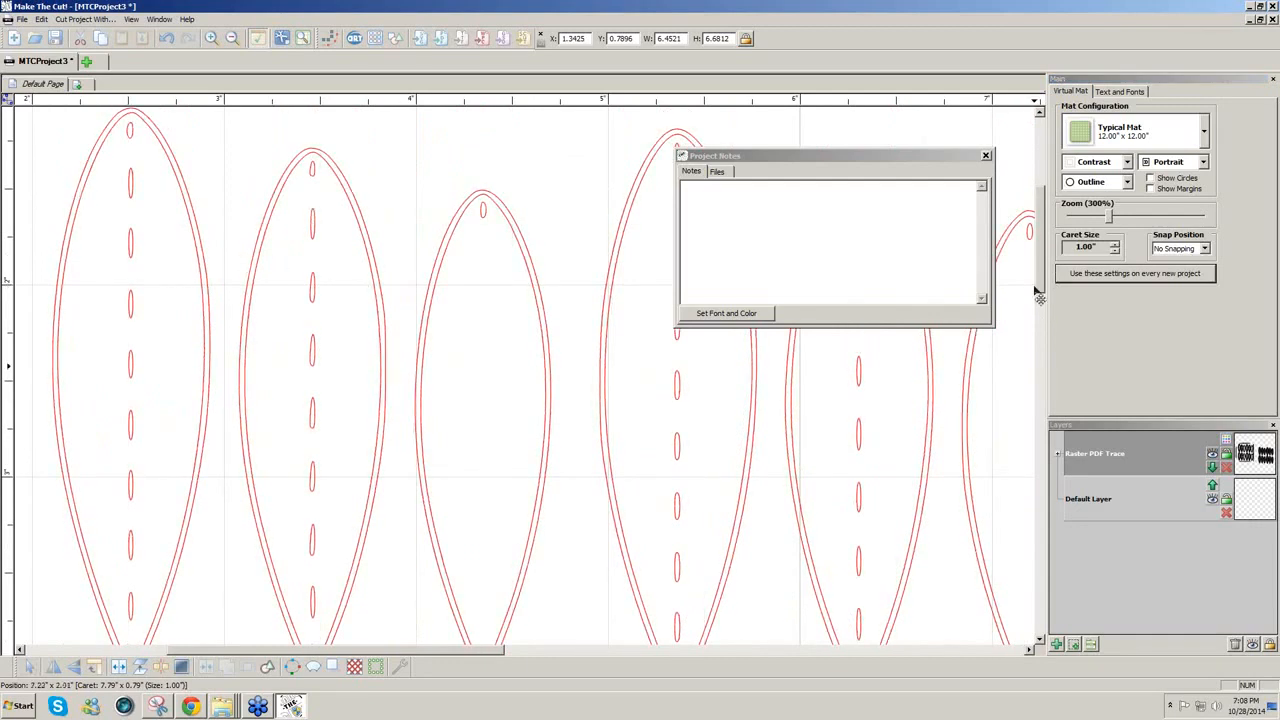
# Step: Apply Thin Paths to the leaf outline template and zoom out to see all leaves
pyautogui.click(403, 668)
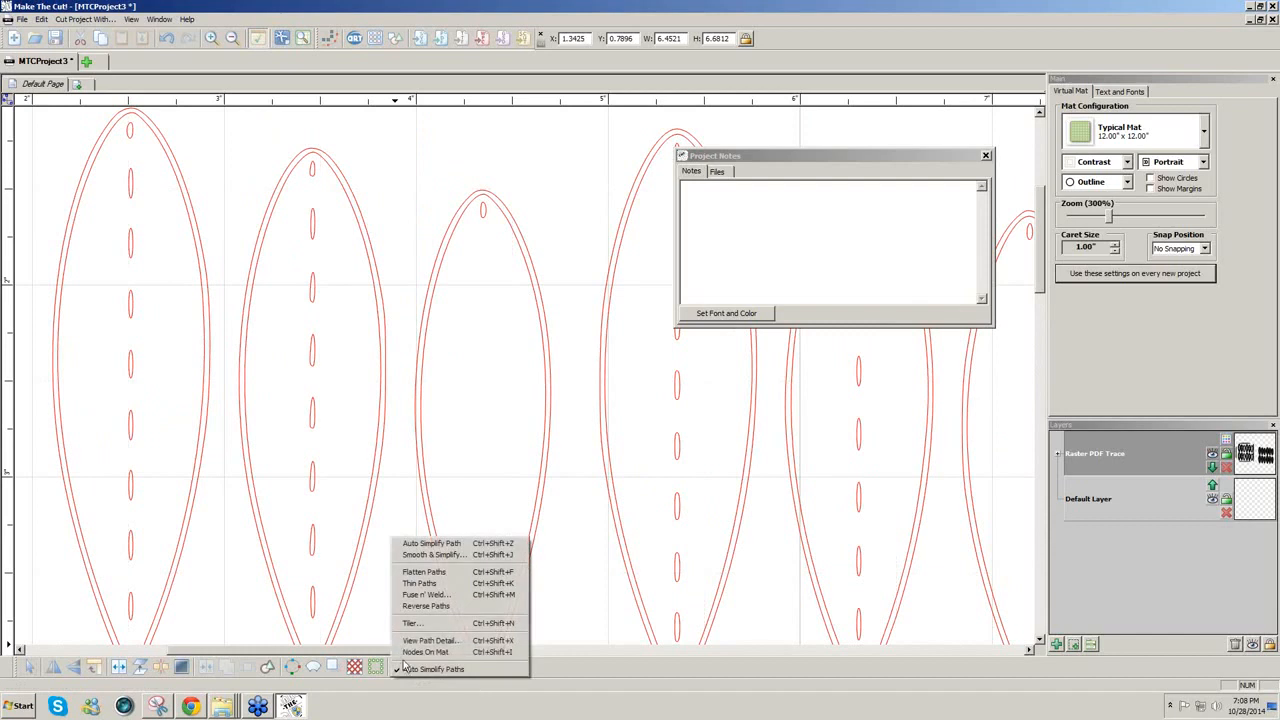
pyautogui.click(420, 584)
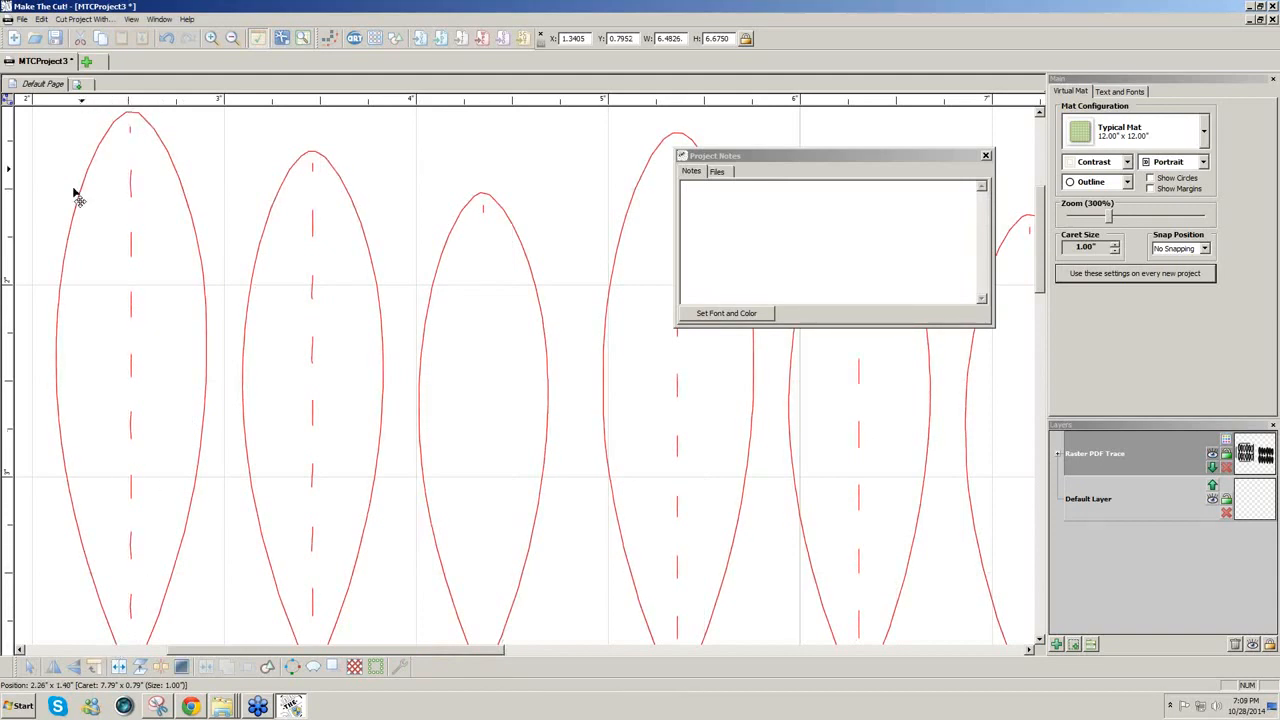
pyautogui.click(1095, 222)
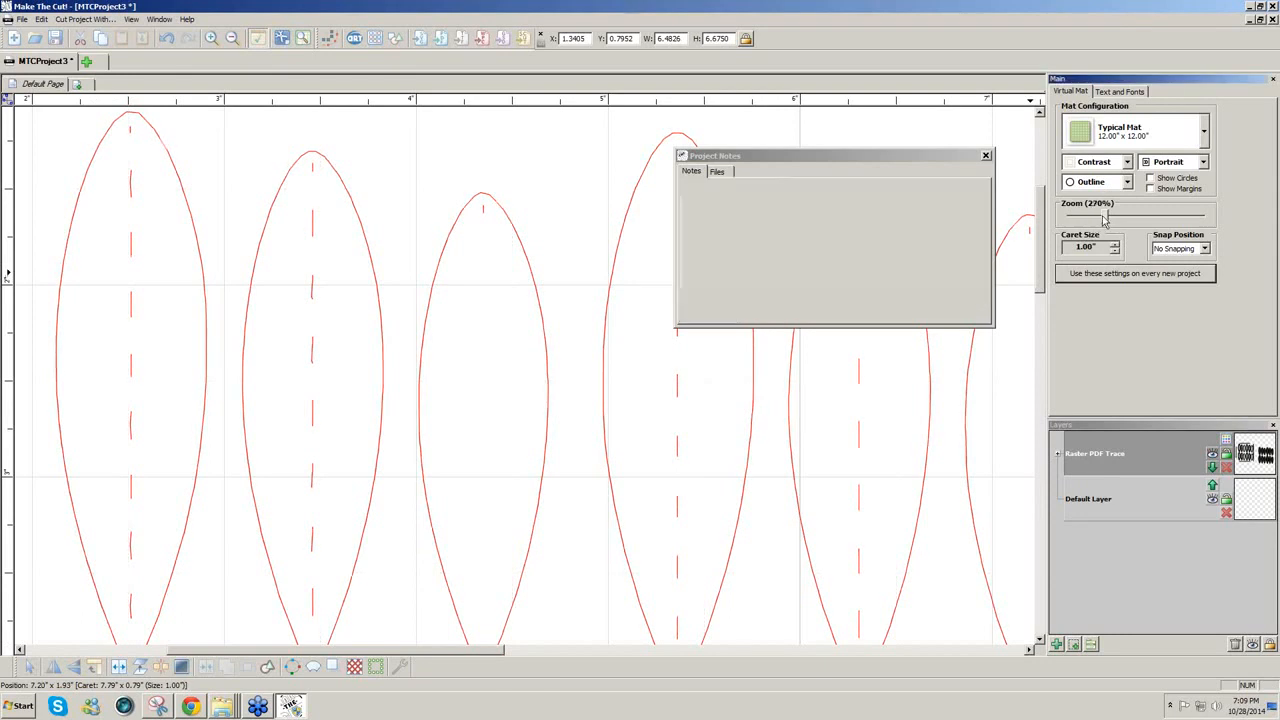
pyautogui.moveTo(1105, 220); pyautogui.dragTo(1079, 218)
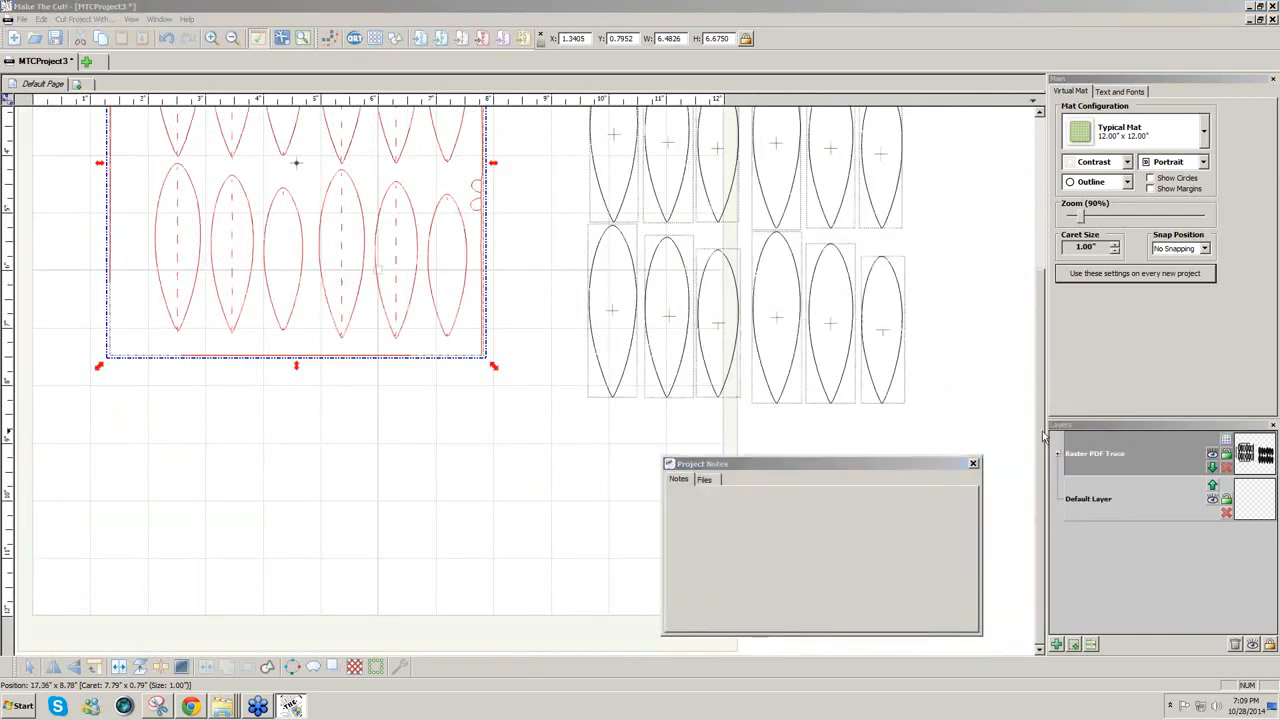
# Step: Split the traced leaf template group into separate leaf outlines
pyautogui.moveTo(1043, 437); pyautogui.dragTo(1050, 329)
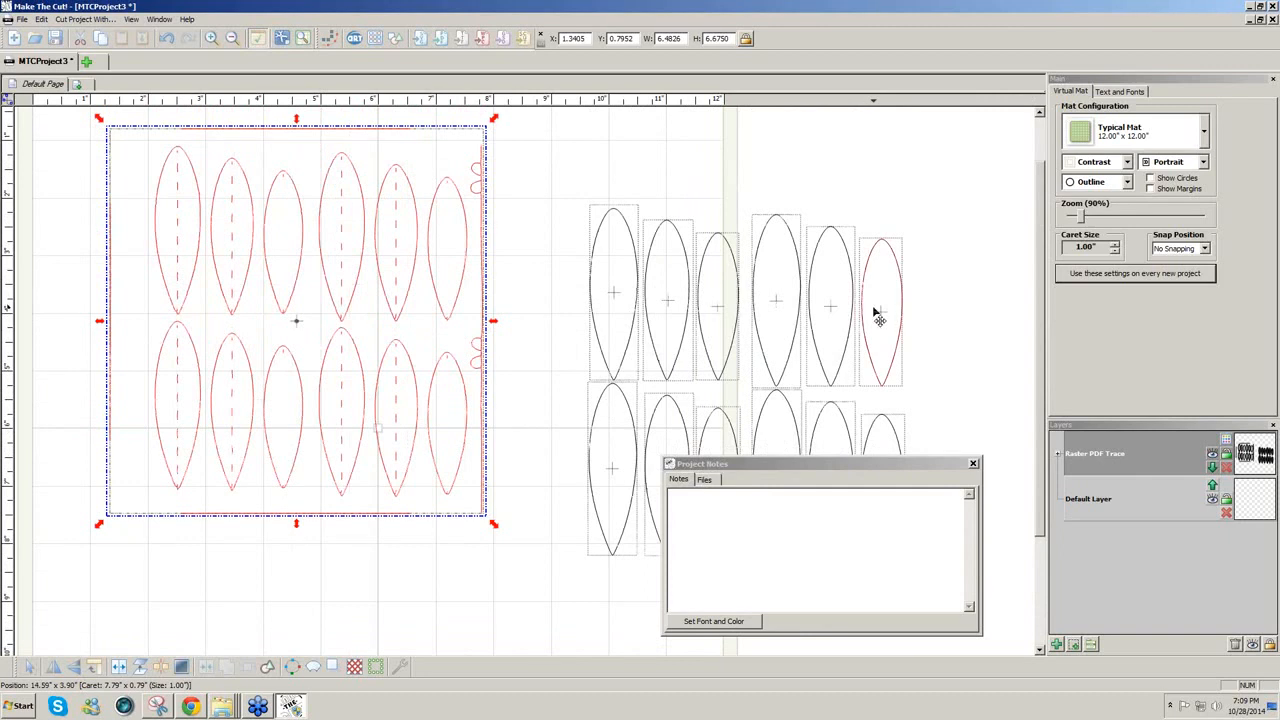
pyautogui.click(540, 283)
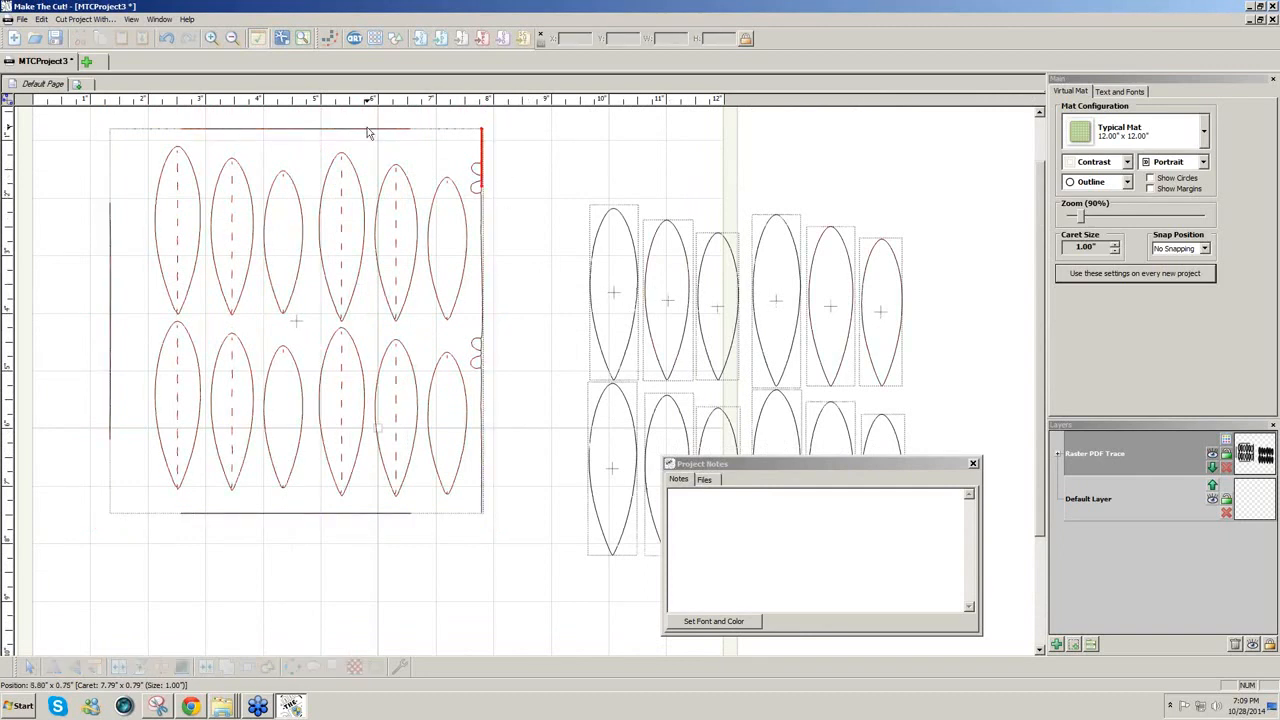
pyautogui.click(329, 223)
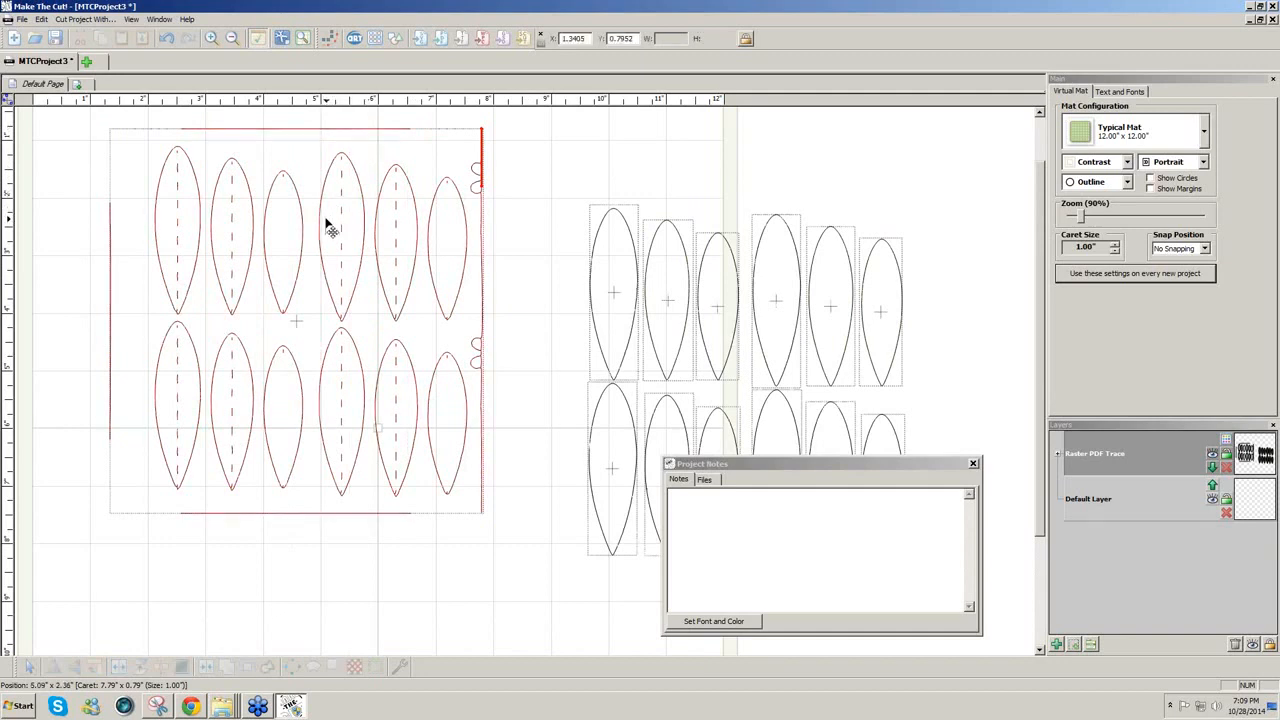
pyautogui.click(116, 672)
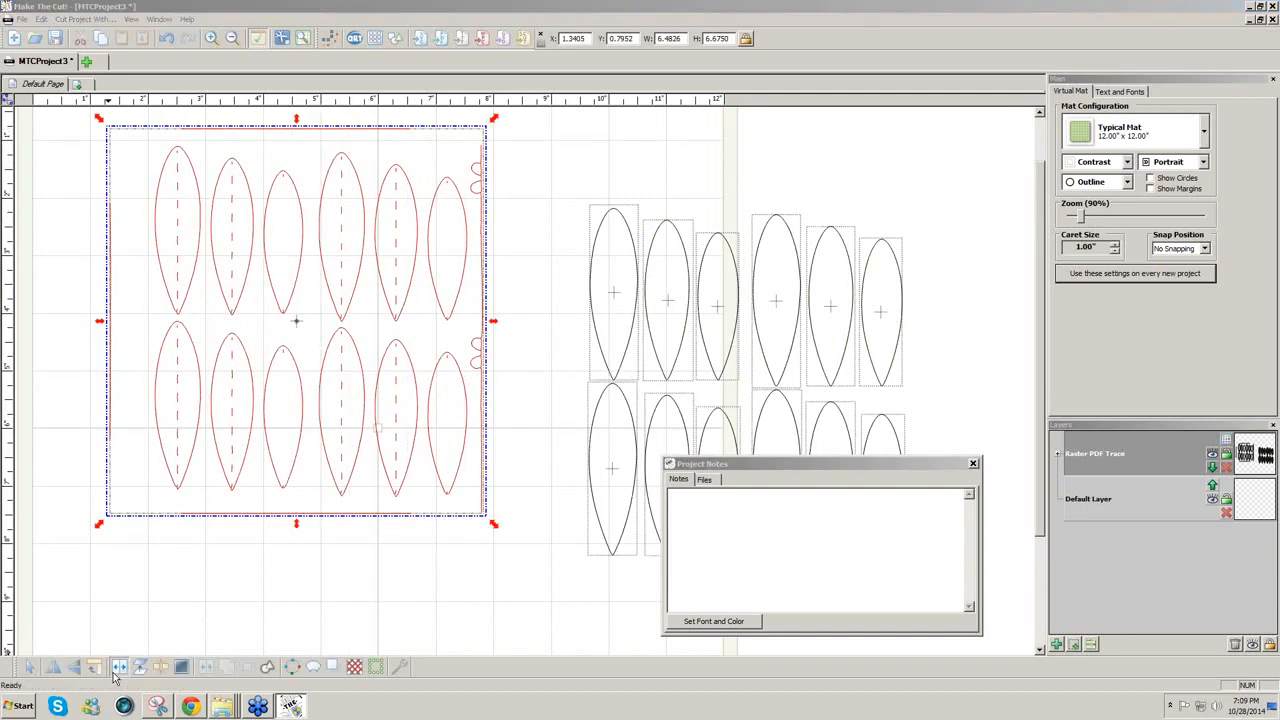
# Step: Delete the leftover left, top and bottom border lines from the trace
pyautogui.moveTo(69, 140); pyautogui.dragTo(142, 521)
pyautogui.press('Delete')
pyautogui.moveTo(158, 124); pyautogui.dragTo(524, 603)
pyautogui.press('Delete')
pyautogui.press('Delete')
pyautogui.moveTo(158, 505); pyautogui.dragTo(482, 538)
pyautogui.press('Delete')
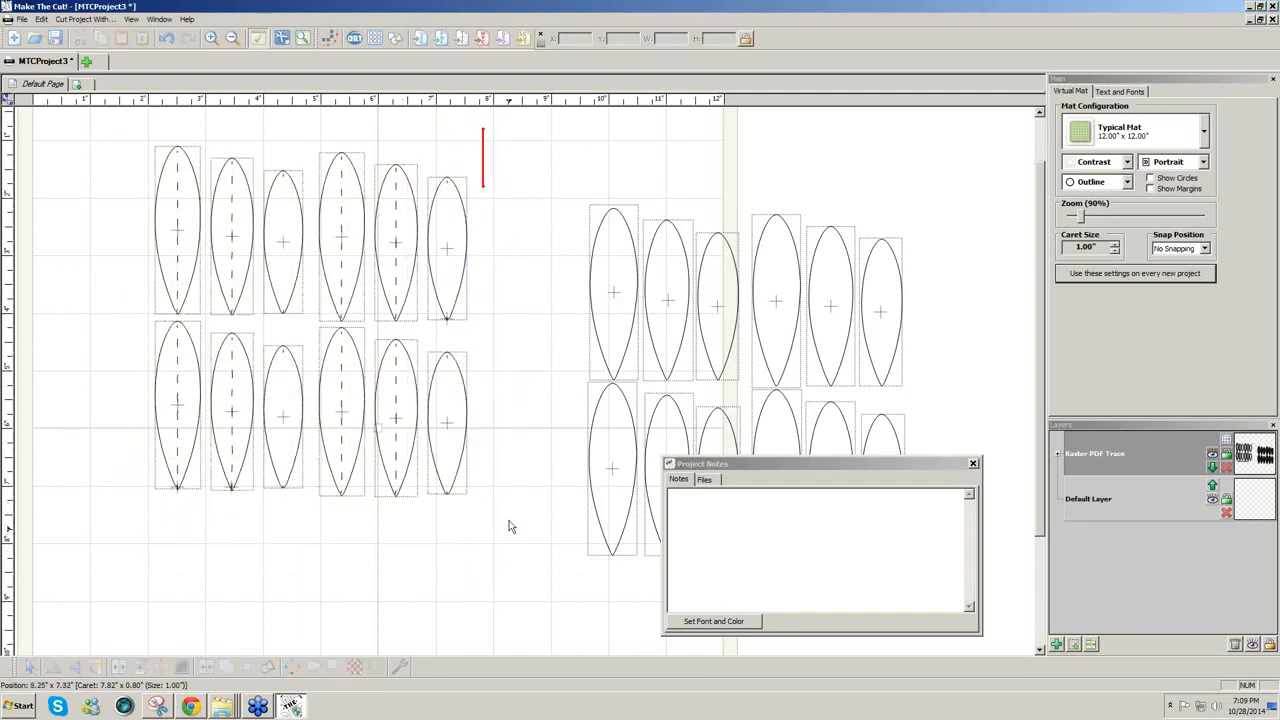
# Step: Delete the stray fragments at the upper and lower leaf tips
pyautogui.moveTo(505, 345); pyautogui.dragTo(434, 312)
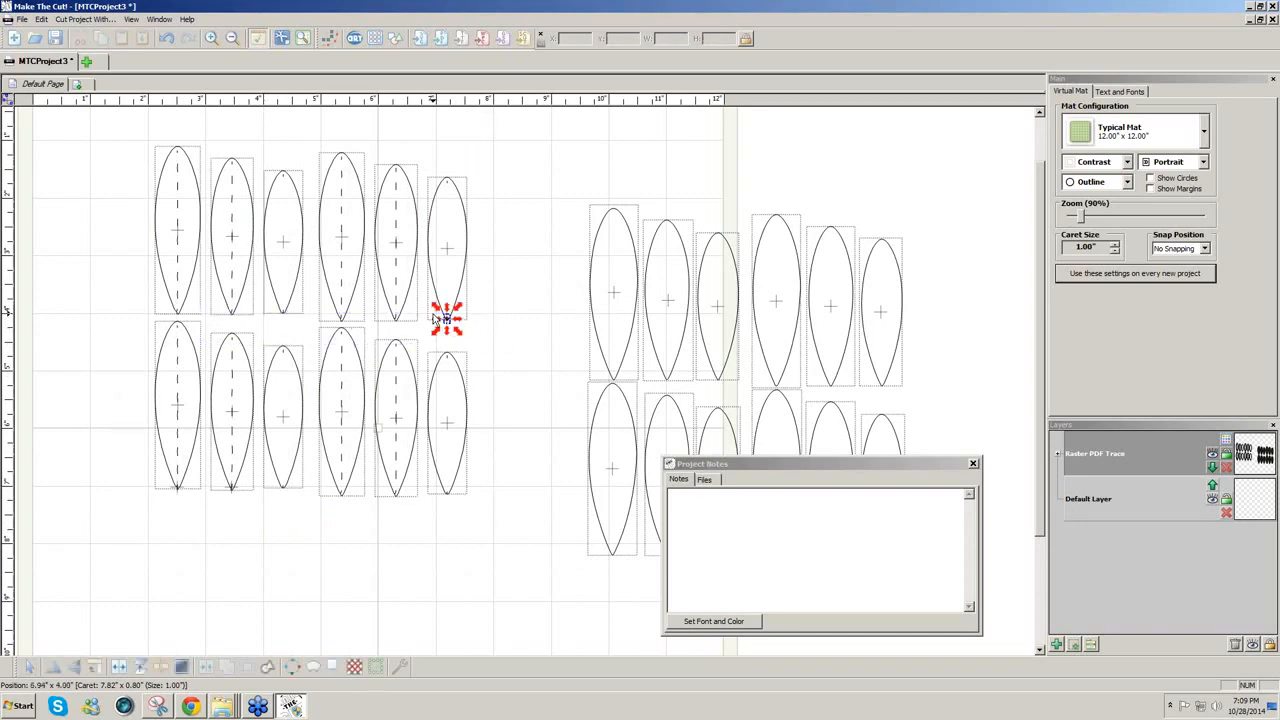
pyautogui.press('Delete')
pyautogui.moveTo(266, 516); pyautogui.dragTo(135, 481)
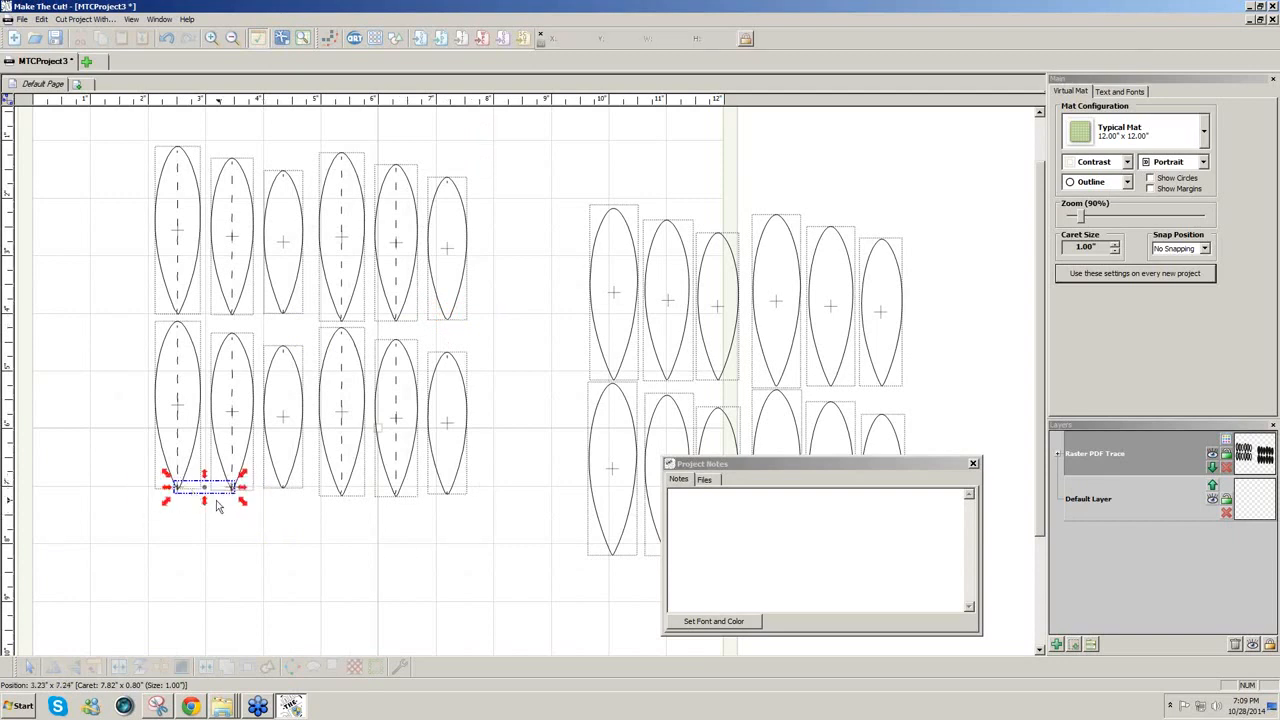
pyautogui.press('Delete')
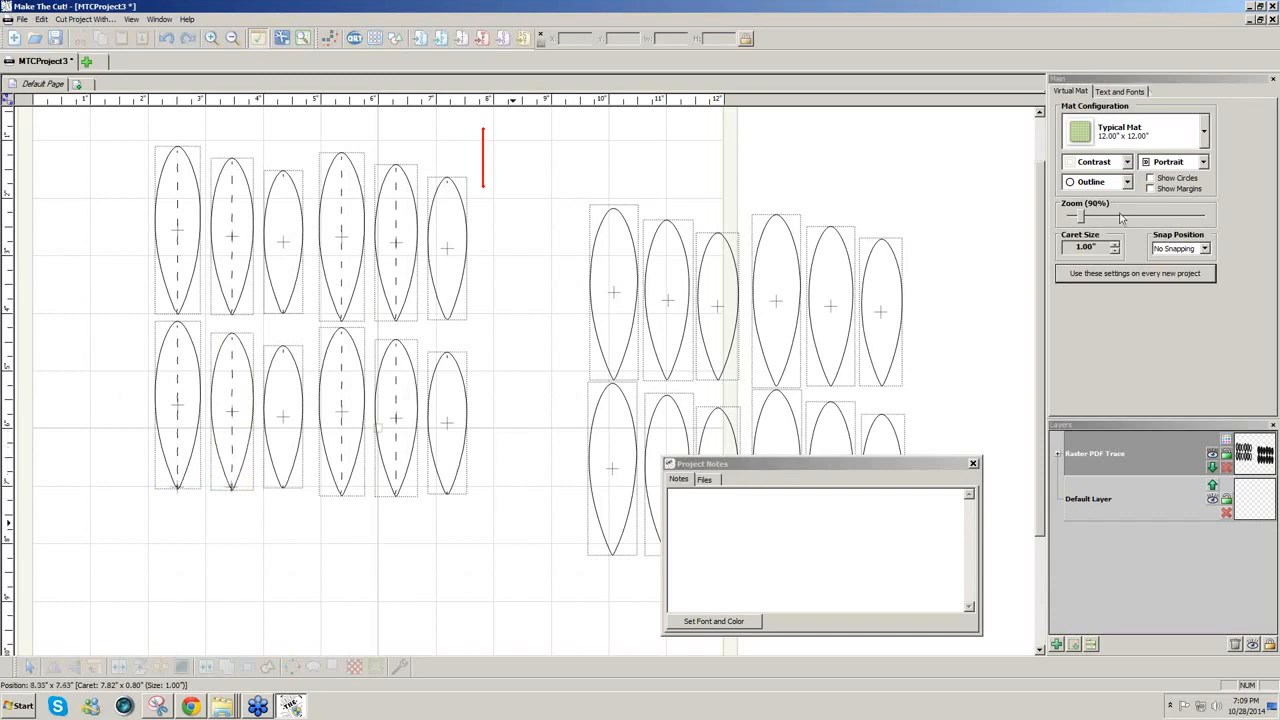
# Step: Switch the mat display to Fill/Outline and colour the Raster PDF Trace leaves dark green
pyautogui.click(1127, 182)
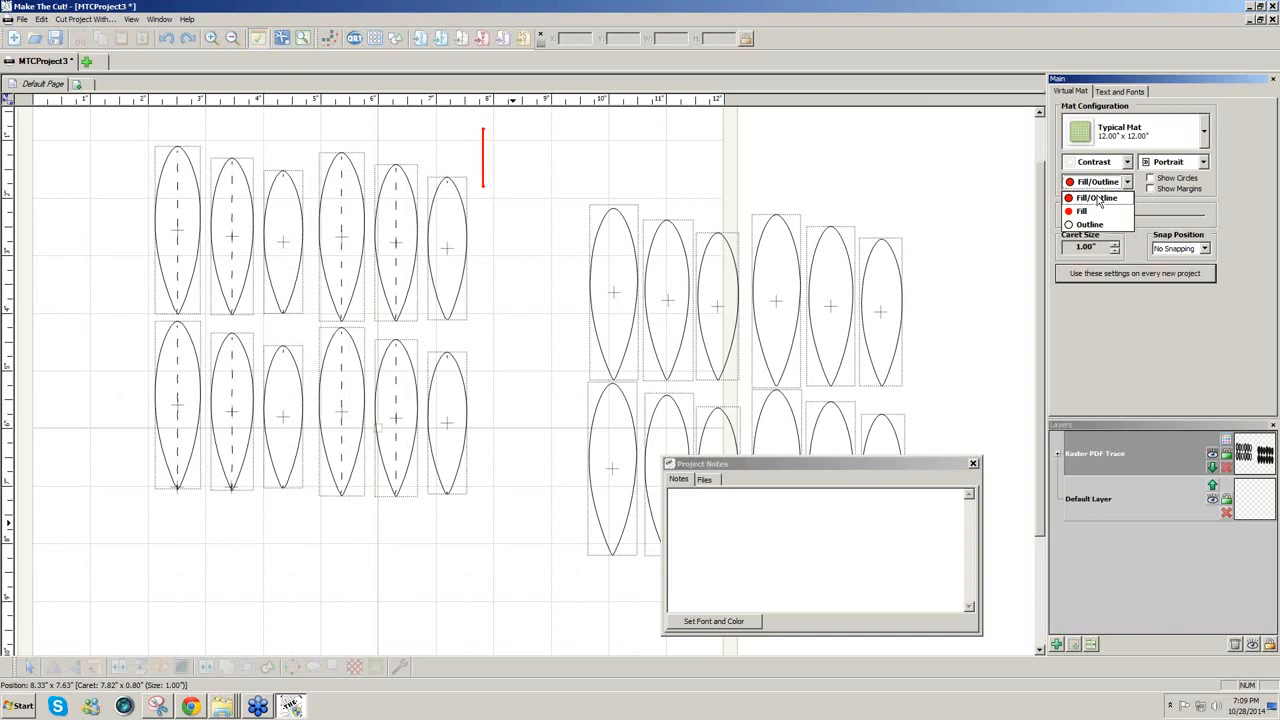
pyautogui.click(1095, 197)
pyautogui.moveTo(121, 129); pyautogui.dragTo(491, 542)
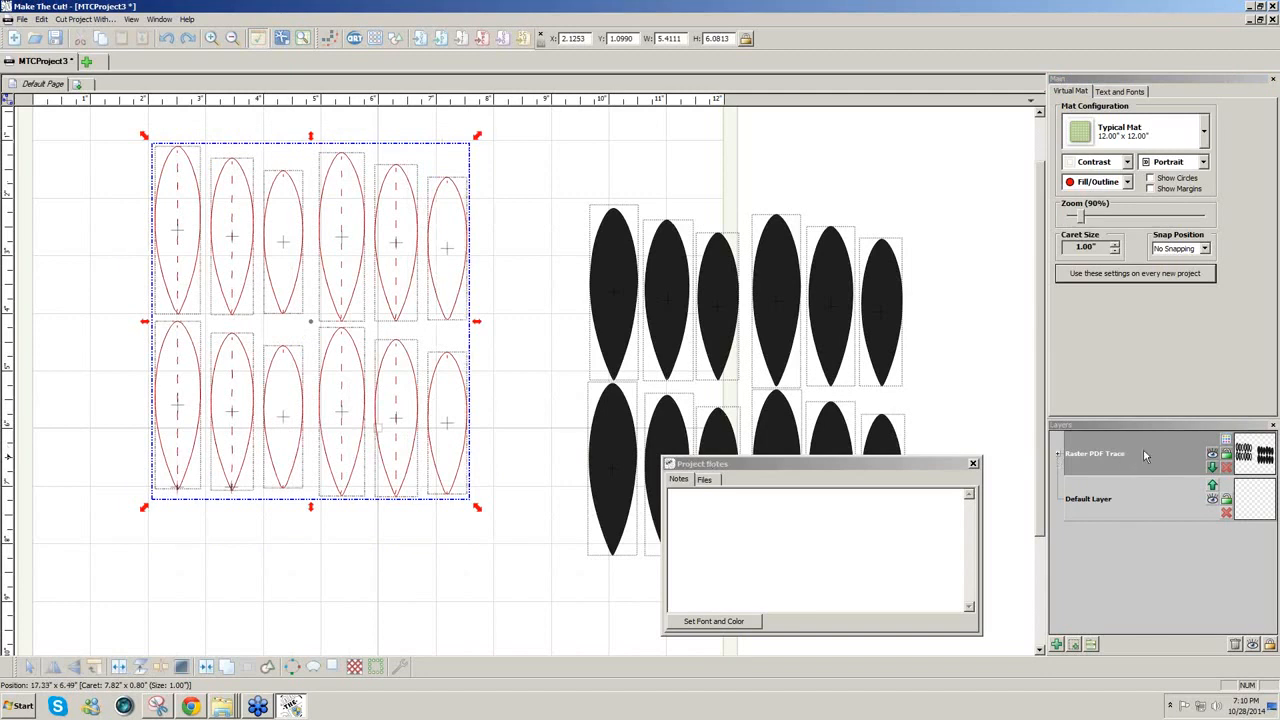
pyautogui.click(1228, 442)
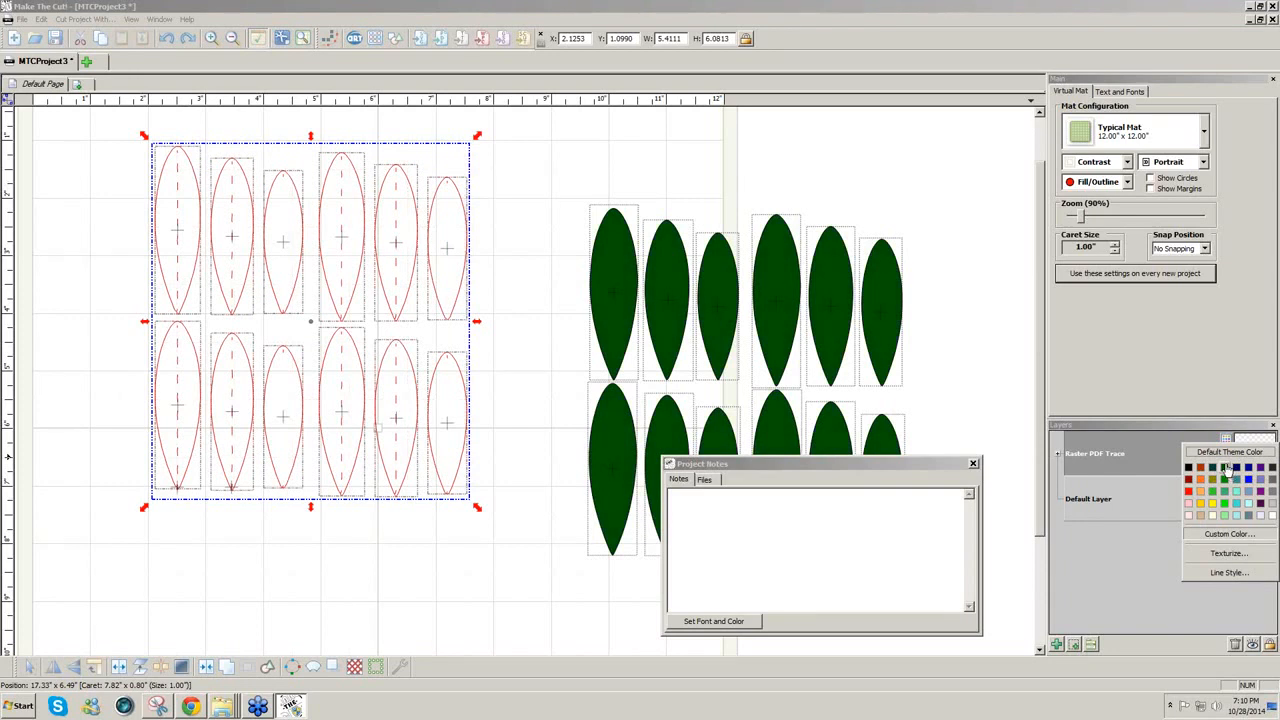
pyautogui.click(1226, 469)
pyautogui.moveTo(867, 466); pyautogui.dragTo(940, 580)
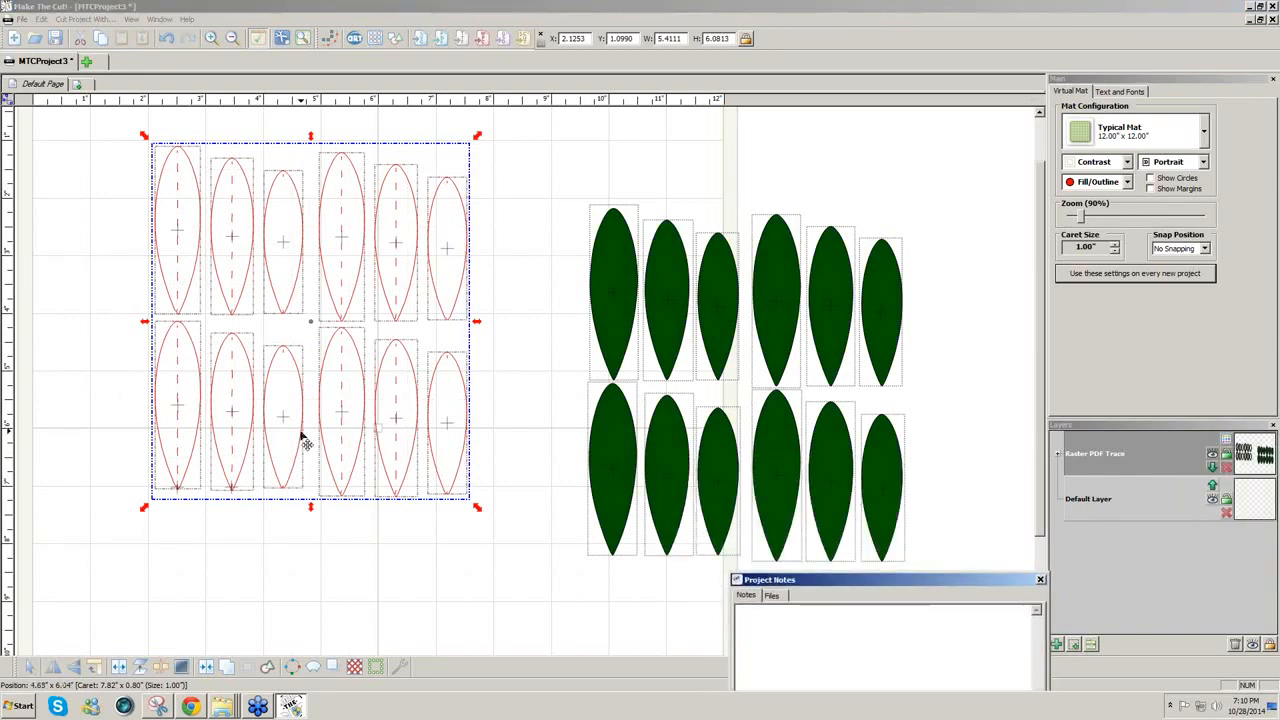
# Step: Add an empty New Layer above the dark green Raster PDF Trace leaves and bring up the drawing tools
pyautogui.click(619, 249)
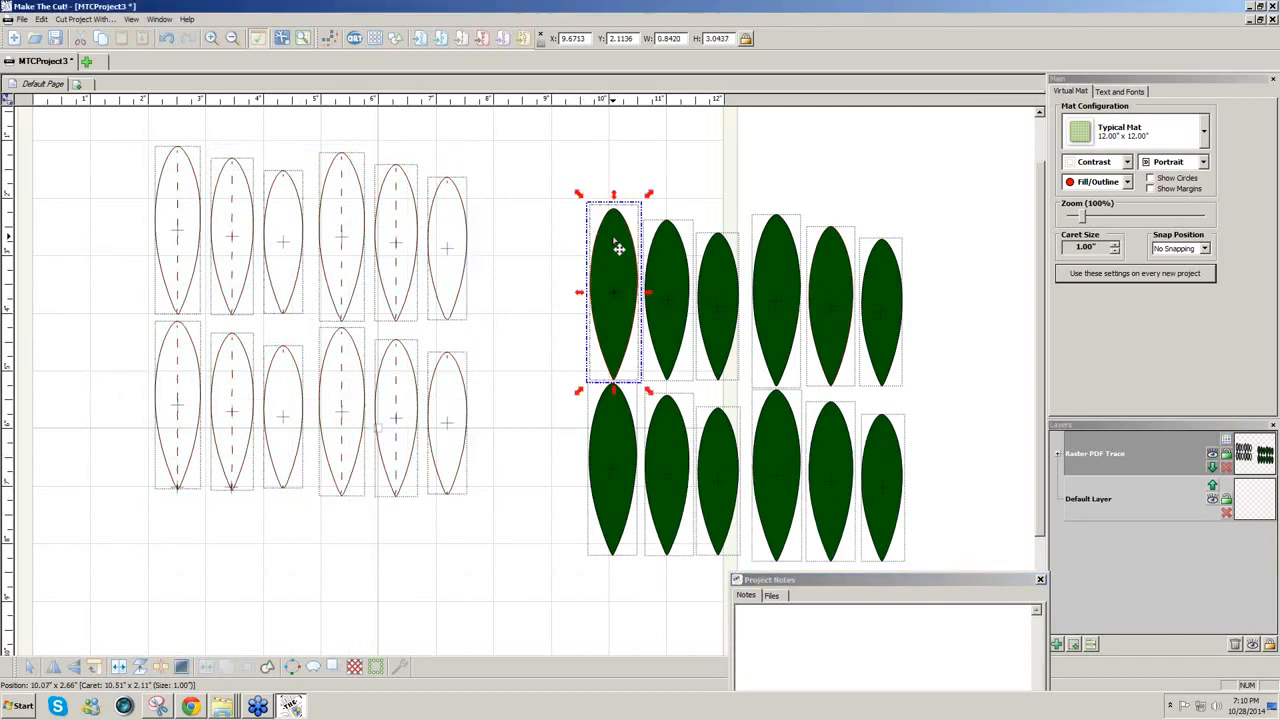
pyautogui.scroll(1, 619, 249)
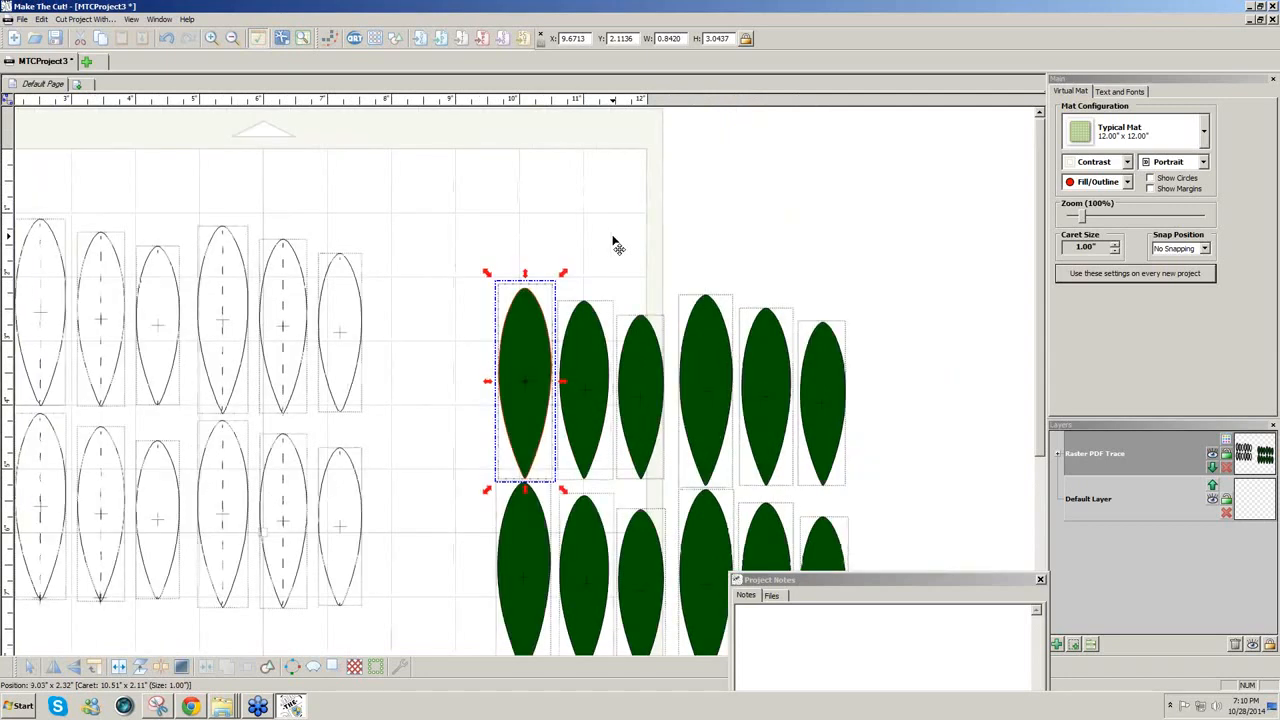
pyautogui.scroll(2, 617, 246)
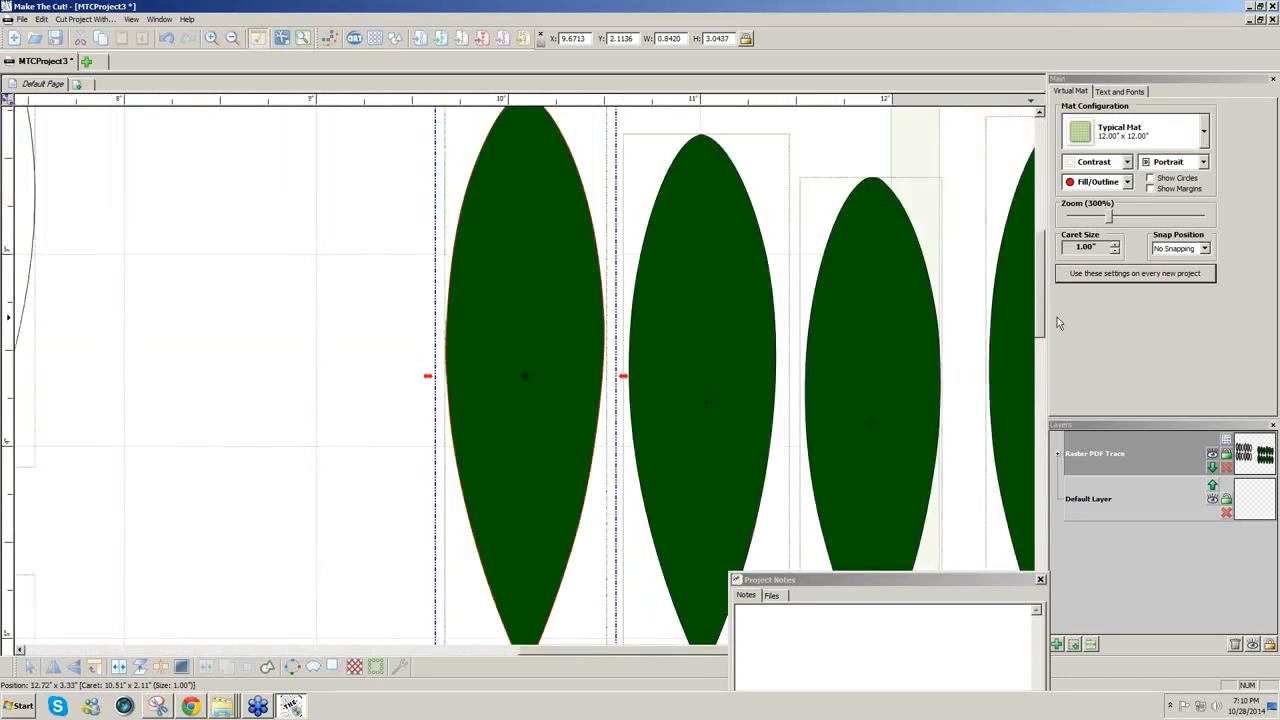
pyautogui.scroll(2, 1040, 318)
pyautogui.scroll(-1, 1040, 318)
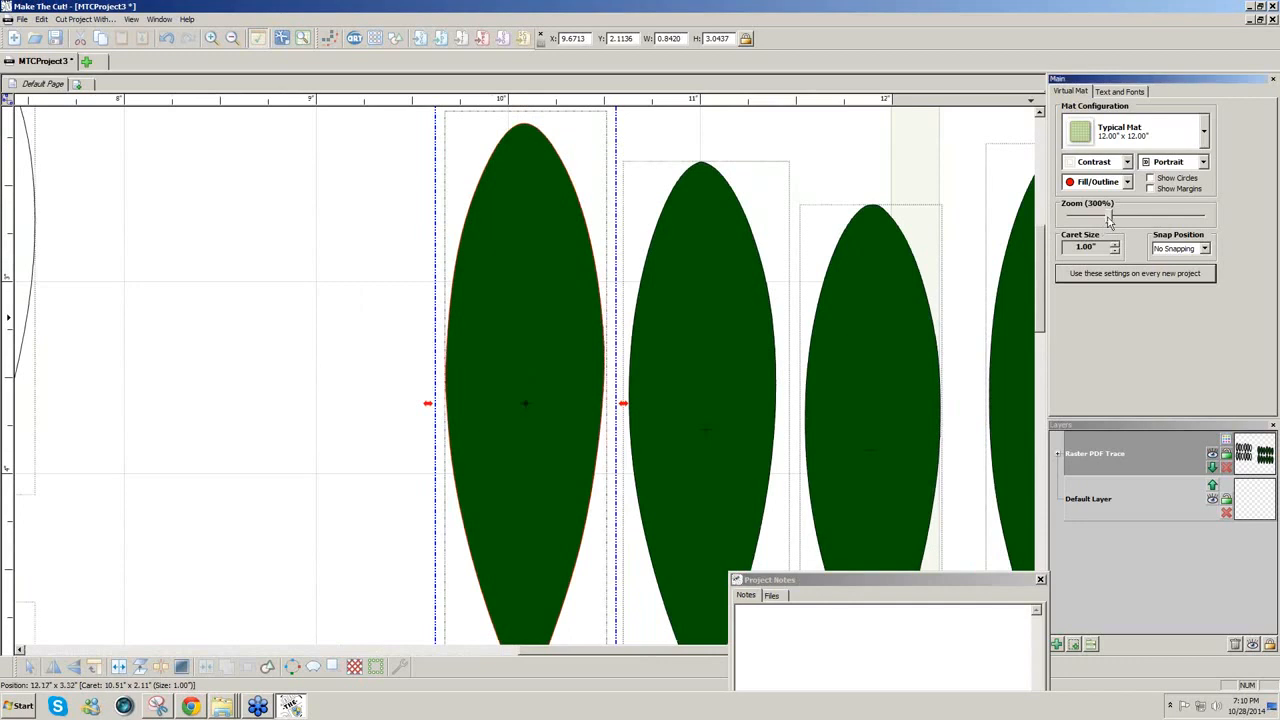
pyautogui.moveTo(1108, 219); pyautogui.dragTo(1098, 219)
pyautogui.scroll(-5, 1040, 308)
pyautogui.moveTo(1044, 312); pyautogui.dragTo(1038, 250)
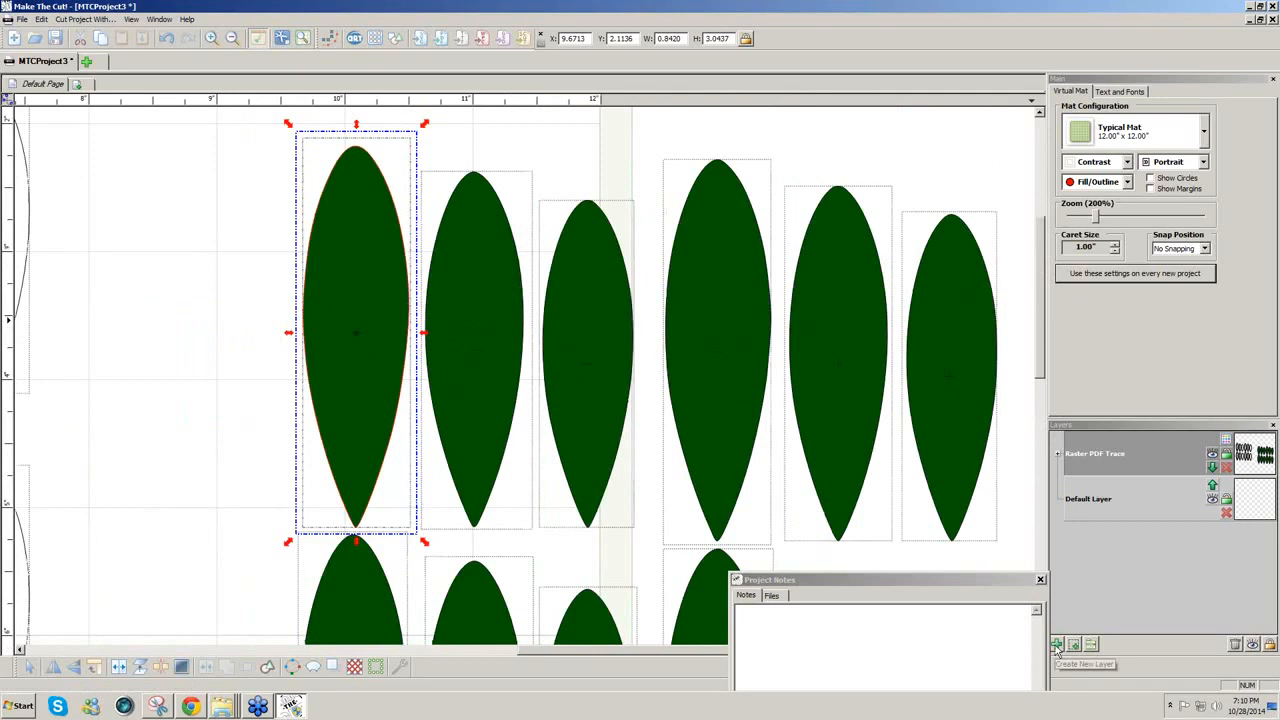
pyautogui.click(1057, 645)
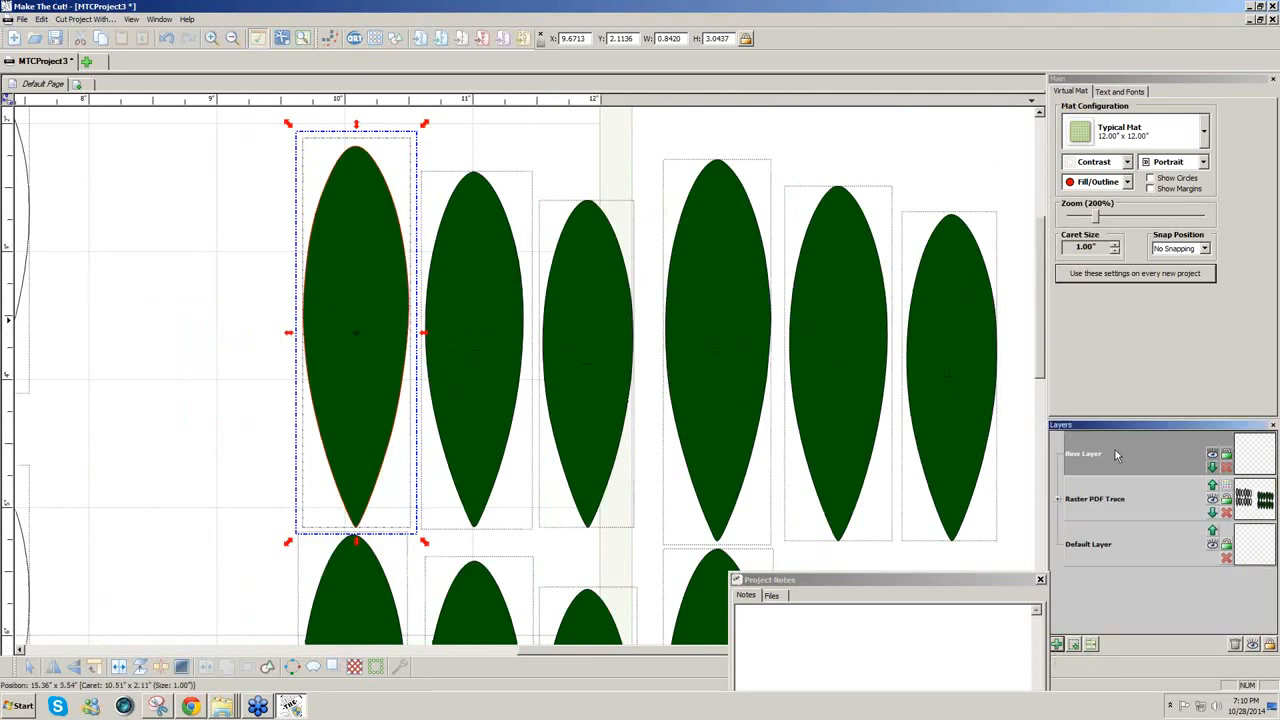
pyautogui.click(6, 103)
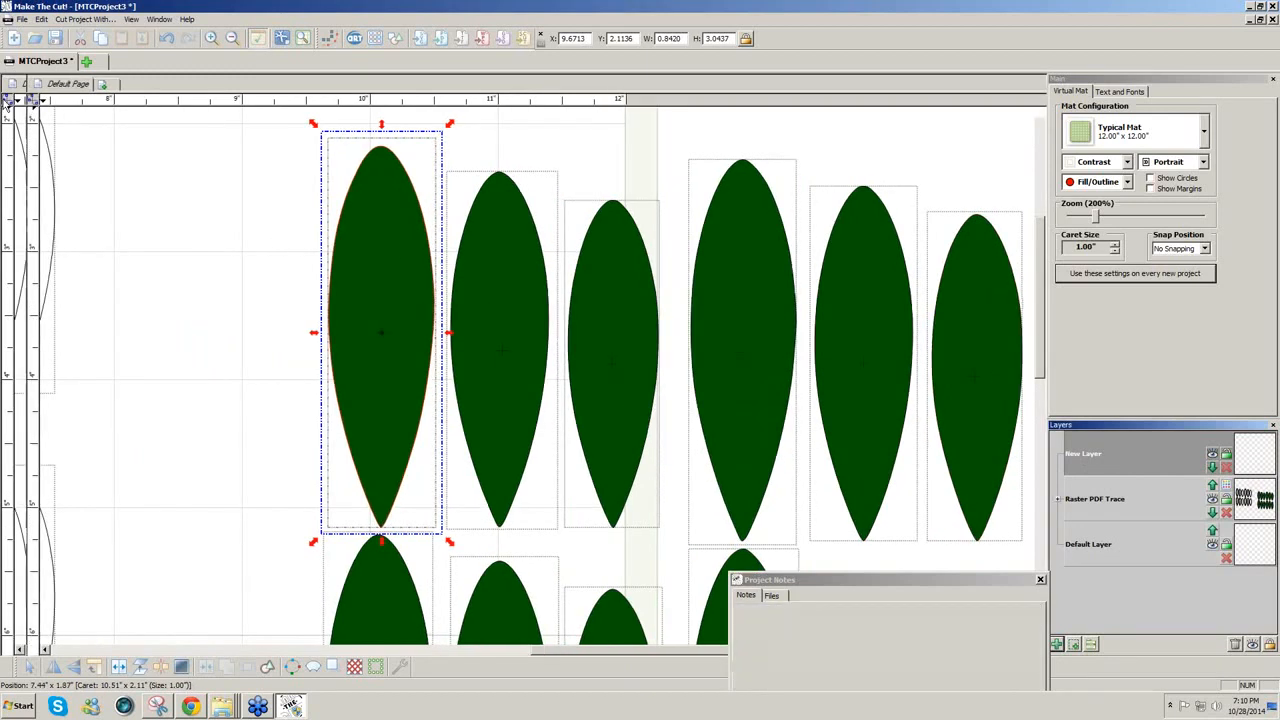
# Step: Draw straight centre lines down the first three top-row leaves with the Line tool
pyautogui.click(12, 165)
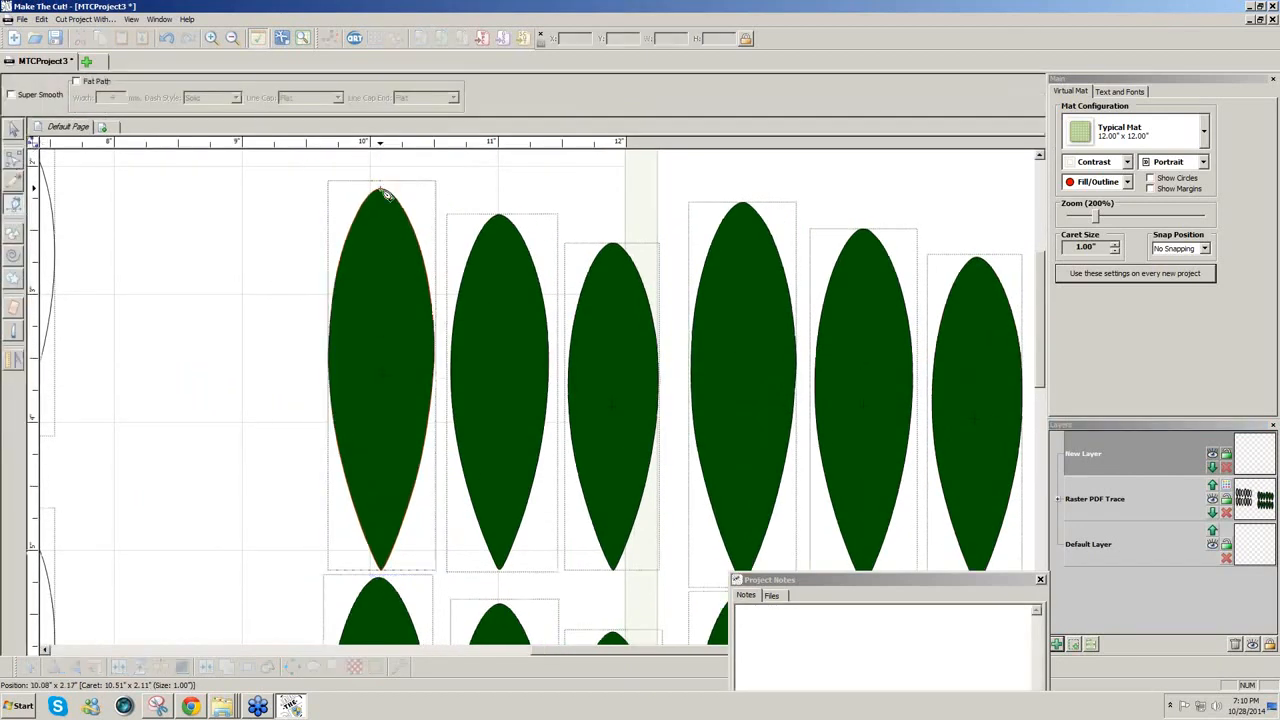
pyautogui.click(379, 188)
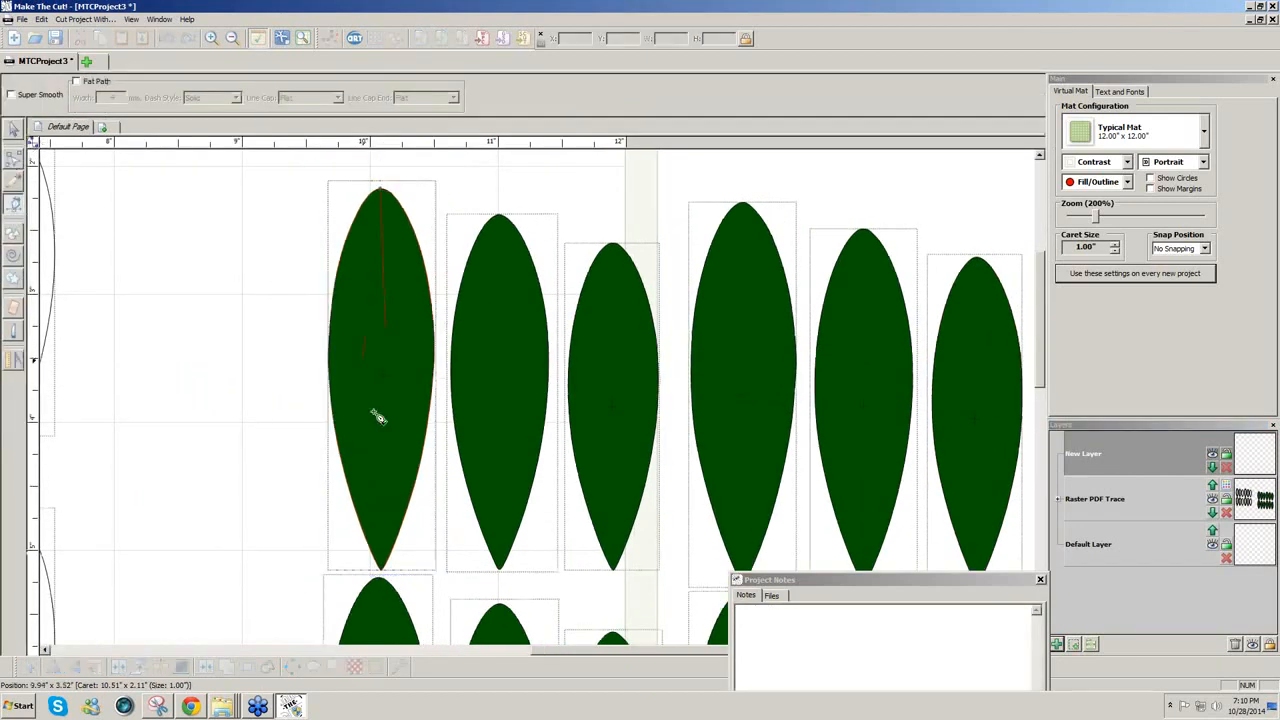
pyautogui.click(381, 567)
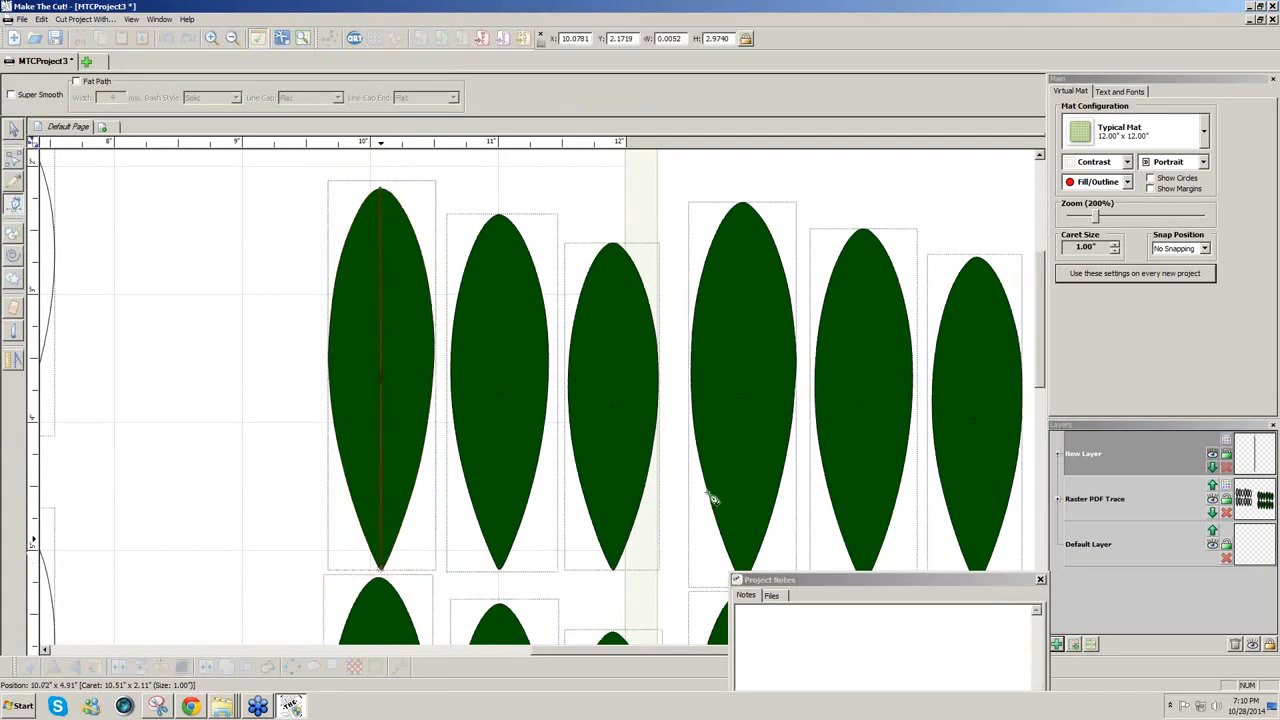
pyautogui.click(499, 241)
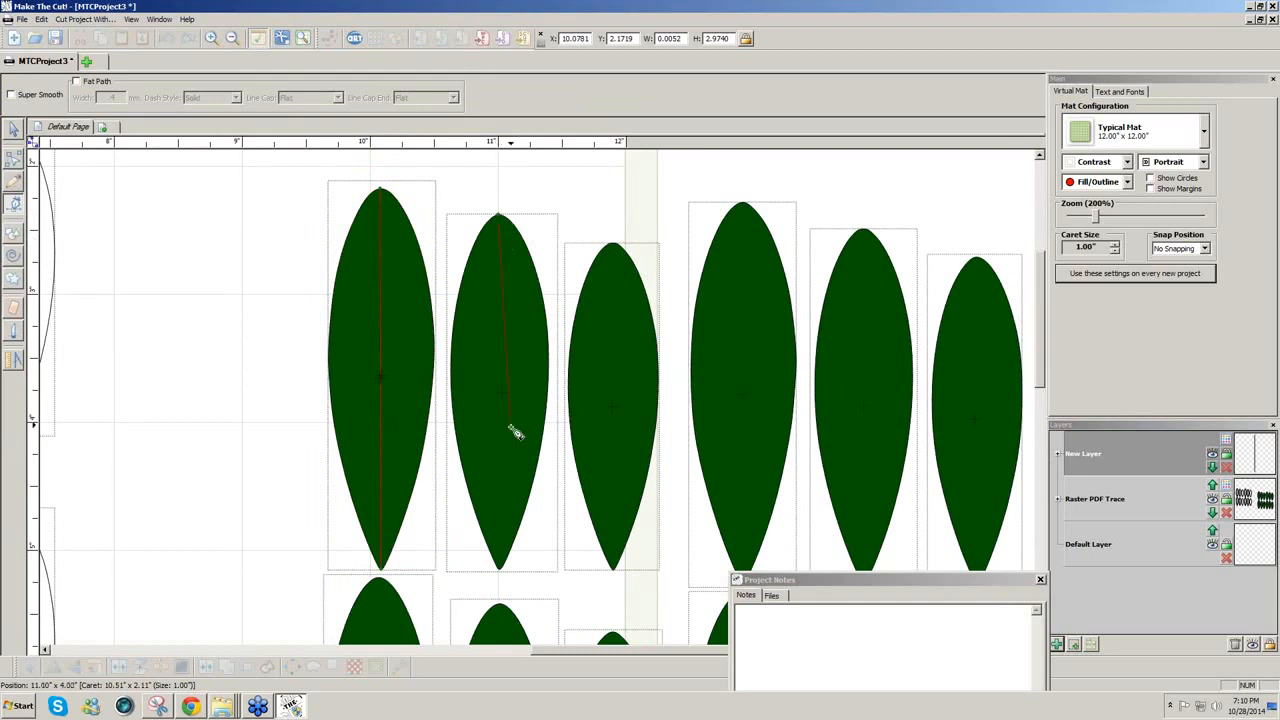
pyautogui.click(503, 570)
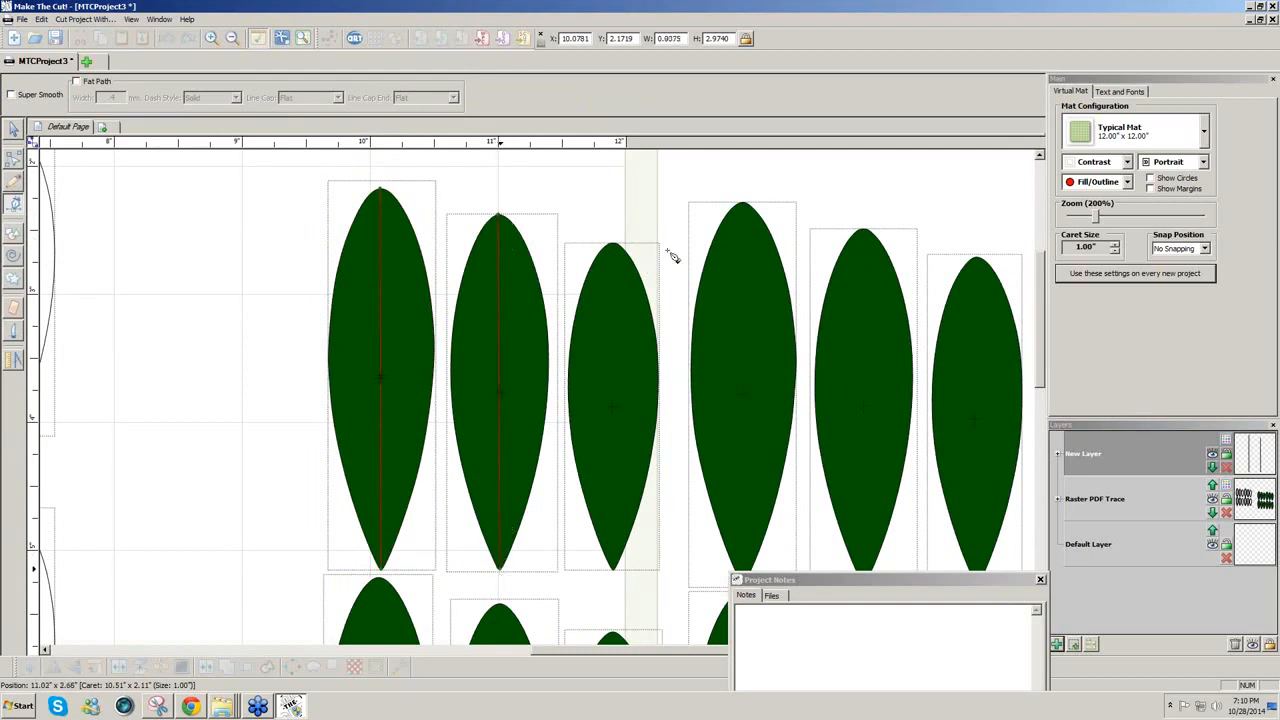
pyautogui.click(615, 245)
pyautogui.click(617, 570)
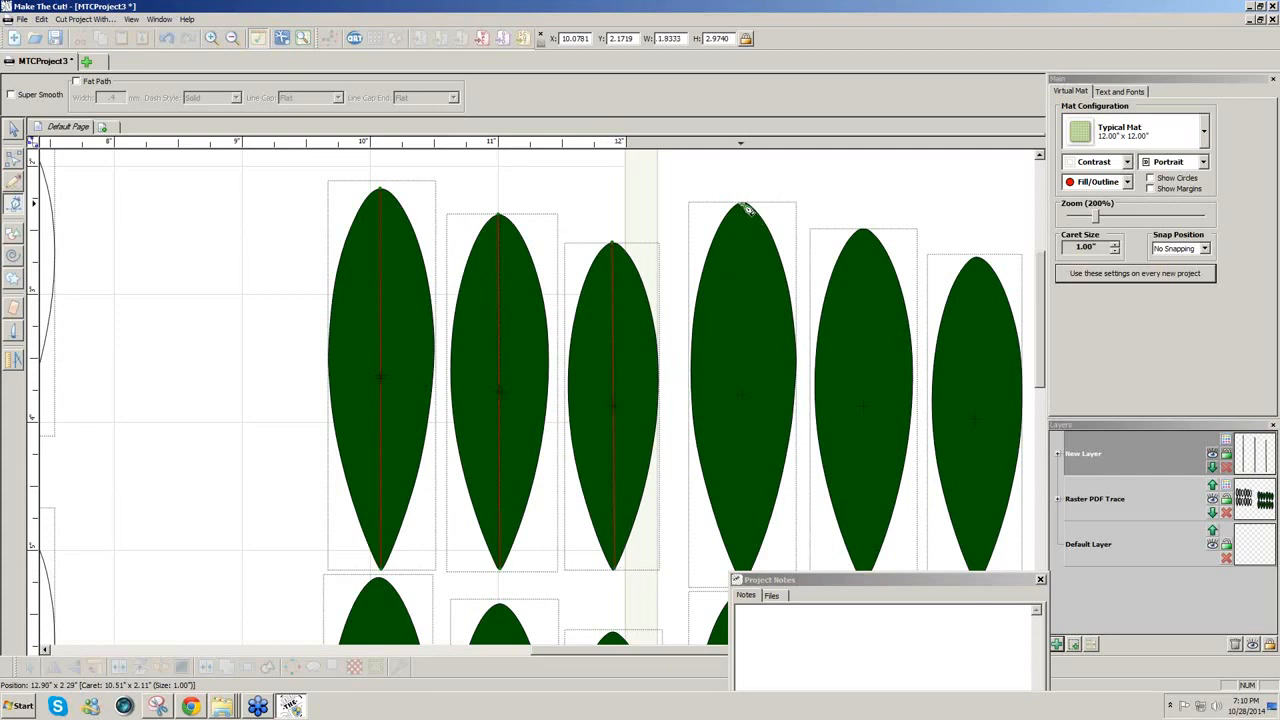
# Step: Draw centre lines down the fourth, fifth and sixth top-row leaves
pyautogui.click(748, 209)
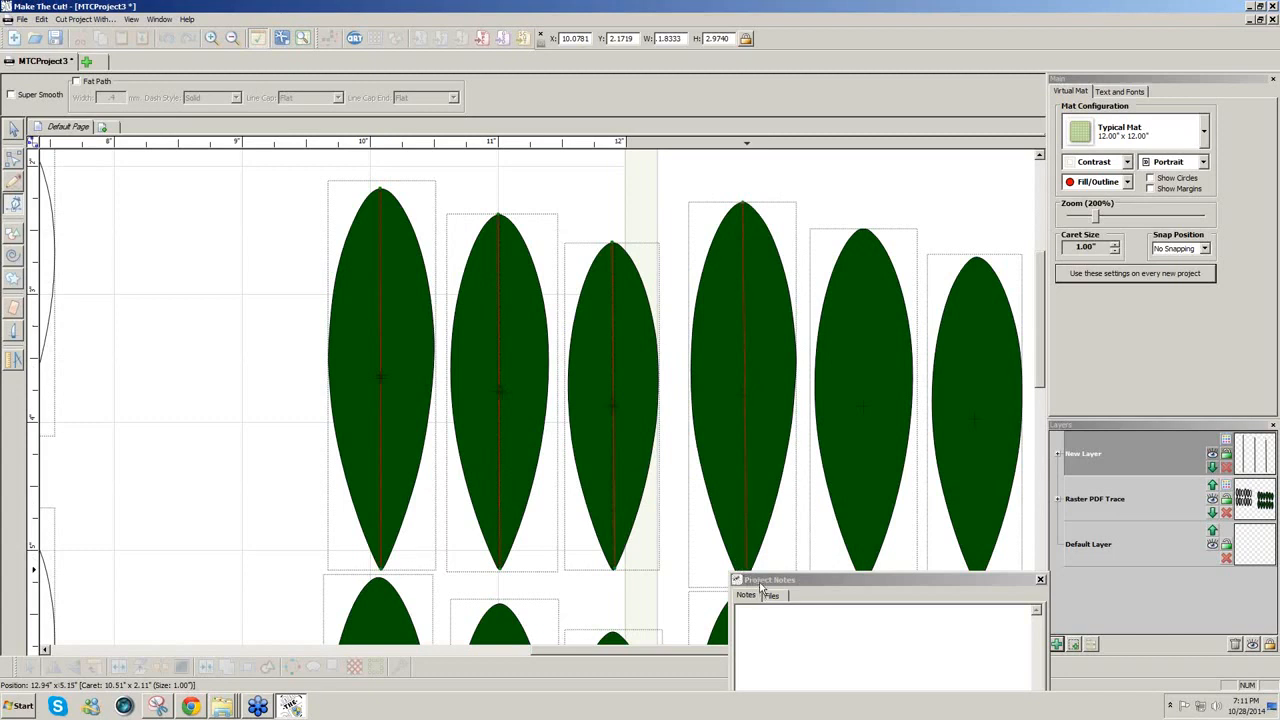
pyautogui.moveTo(760, 582); pyautogui.dragTo(760, 612)
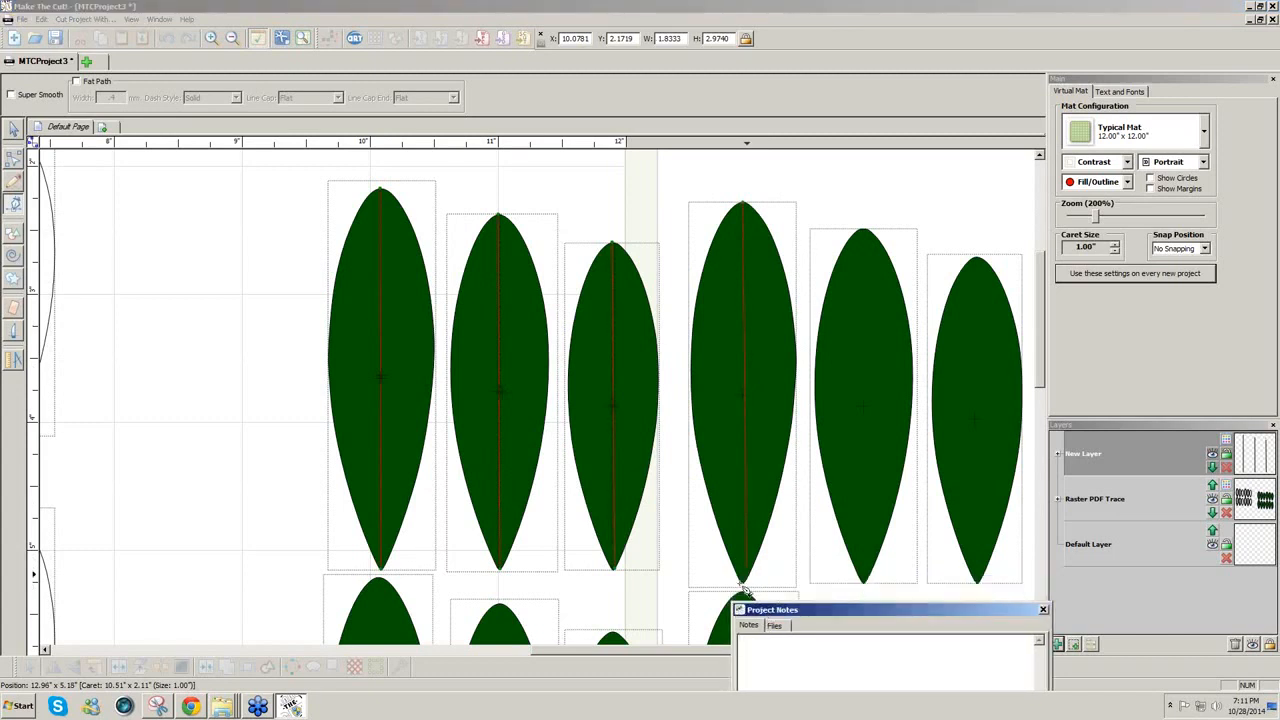
pyautogui.click(751, 587)
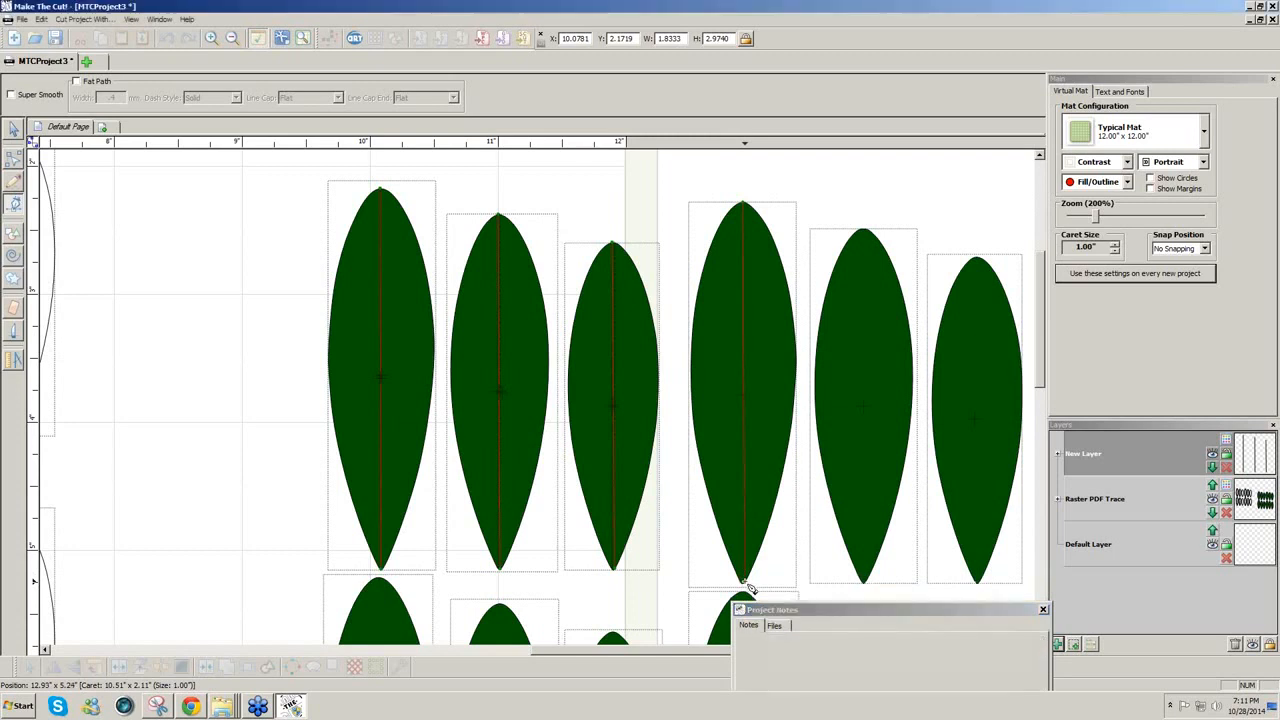
pyautogui.click(864, 230)
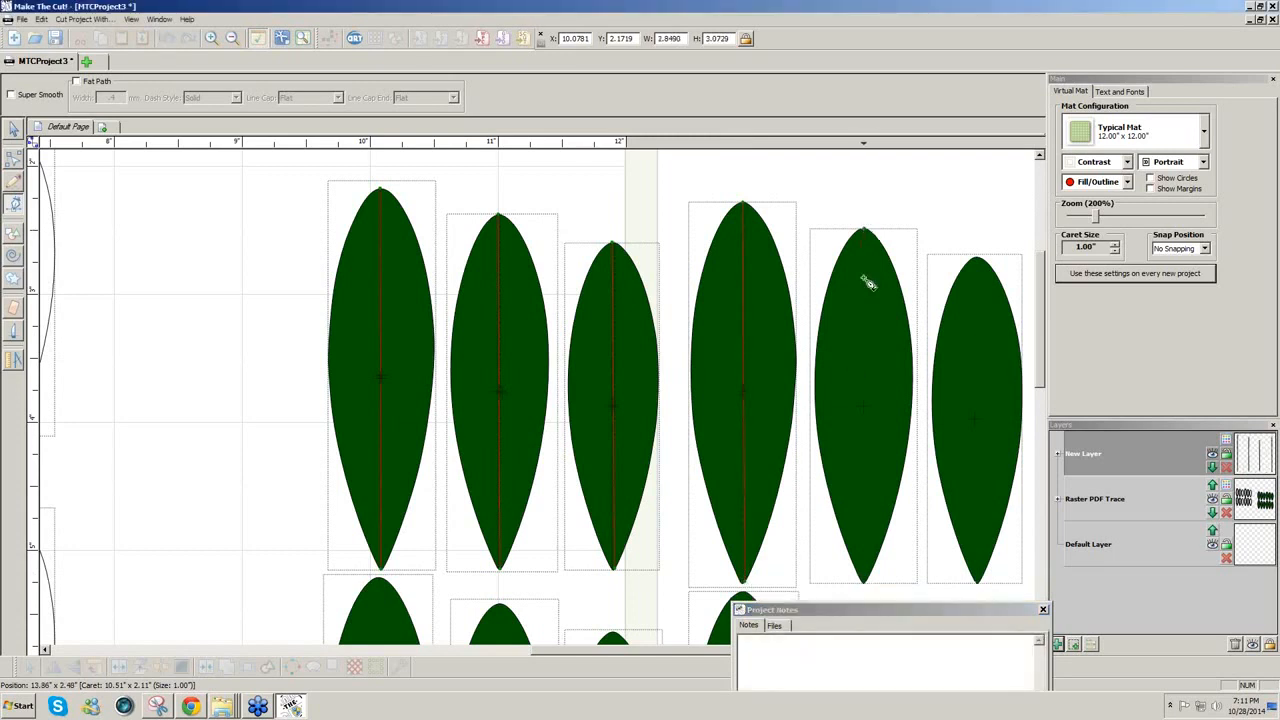
pyautogui.click(864, 581)
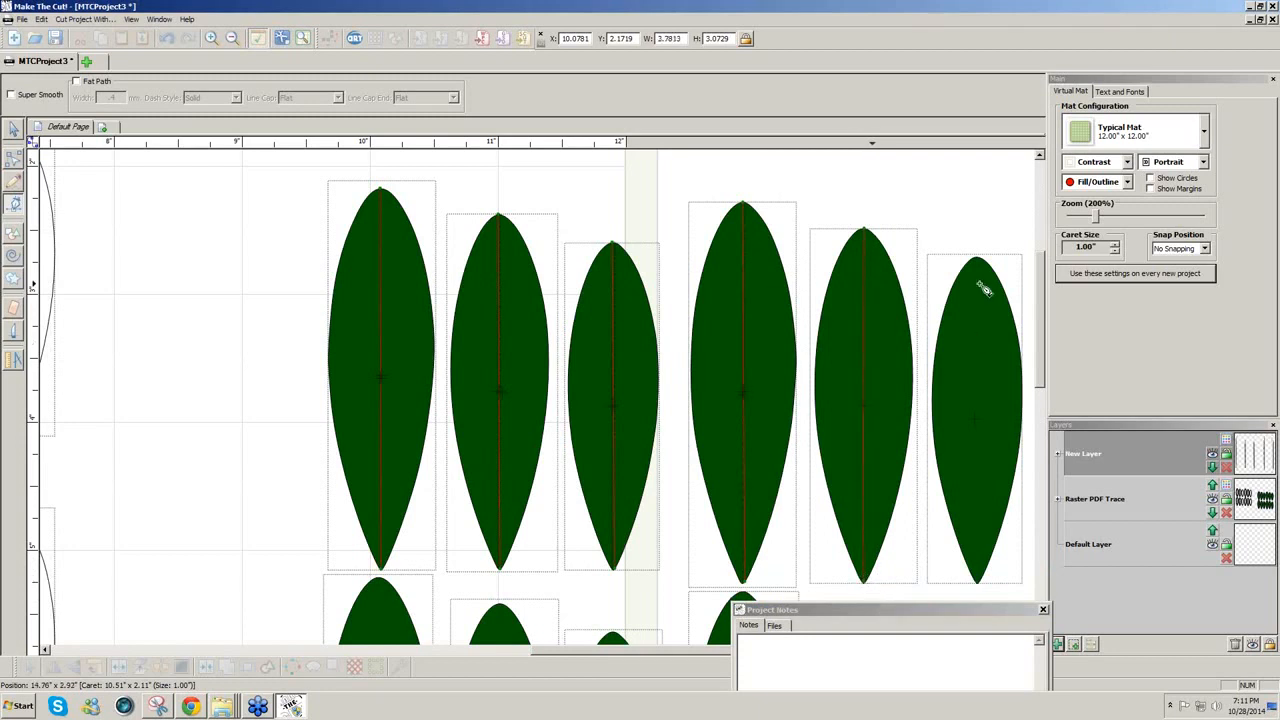
pyautogui.click(980, 260)
pyautogui.doubleClick(982, 585)
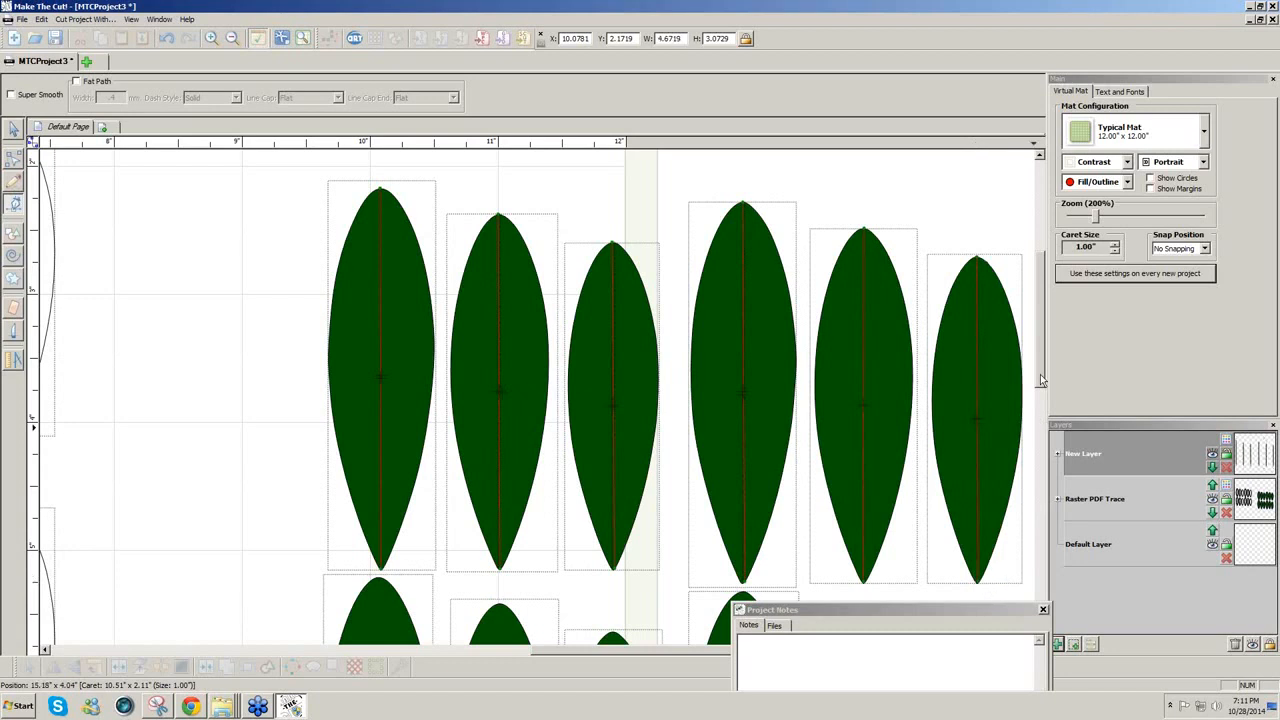
# Step: Draw centre lines down the first three leaves of the second row
pyautogui.moveTo(1041, 375); pyautogui.dragTo(1034, 472)
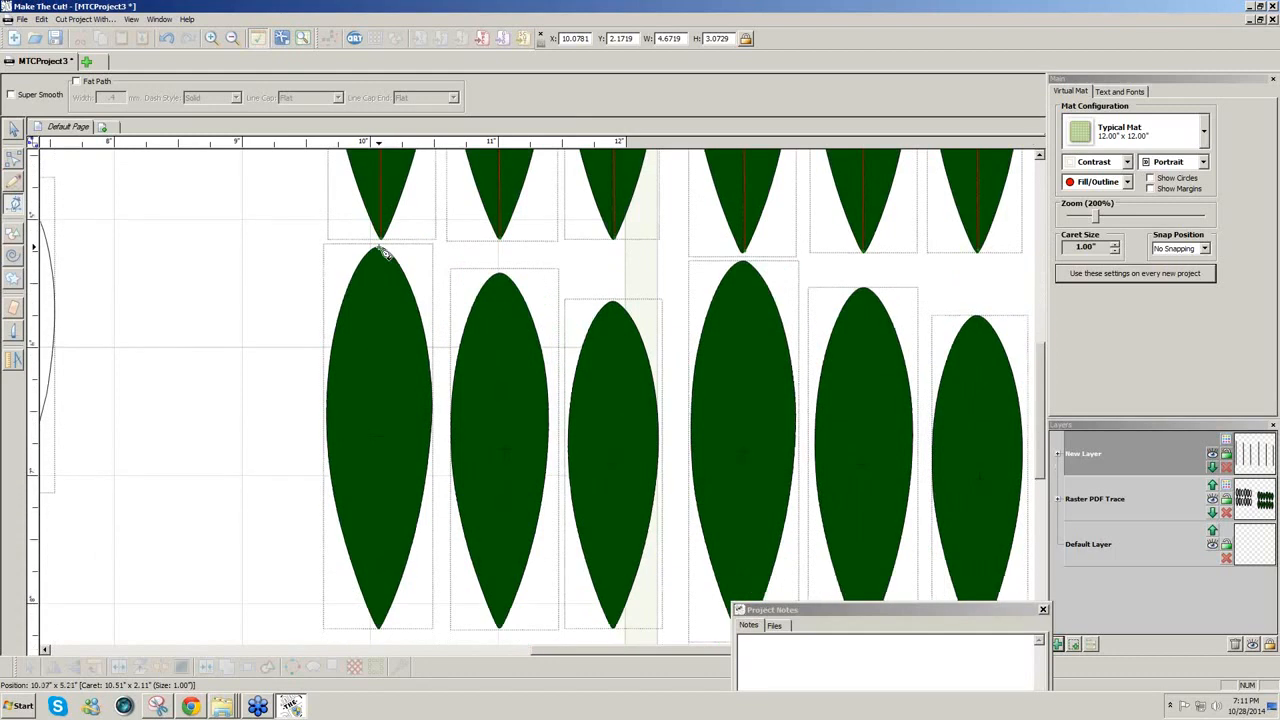
pyautogui.moveTo(385, 252)
pyautogui.mouseDown()
pyautogui.moveTo(374, 274)
pyautogui.moveTo(381, 535)
pyautogui.mouseUp()
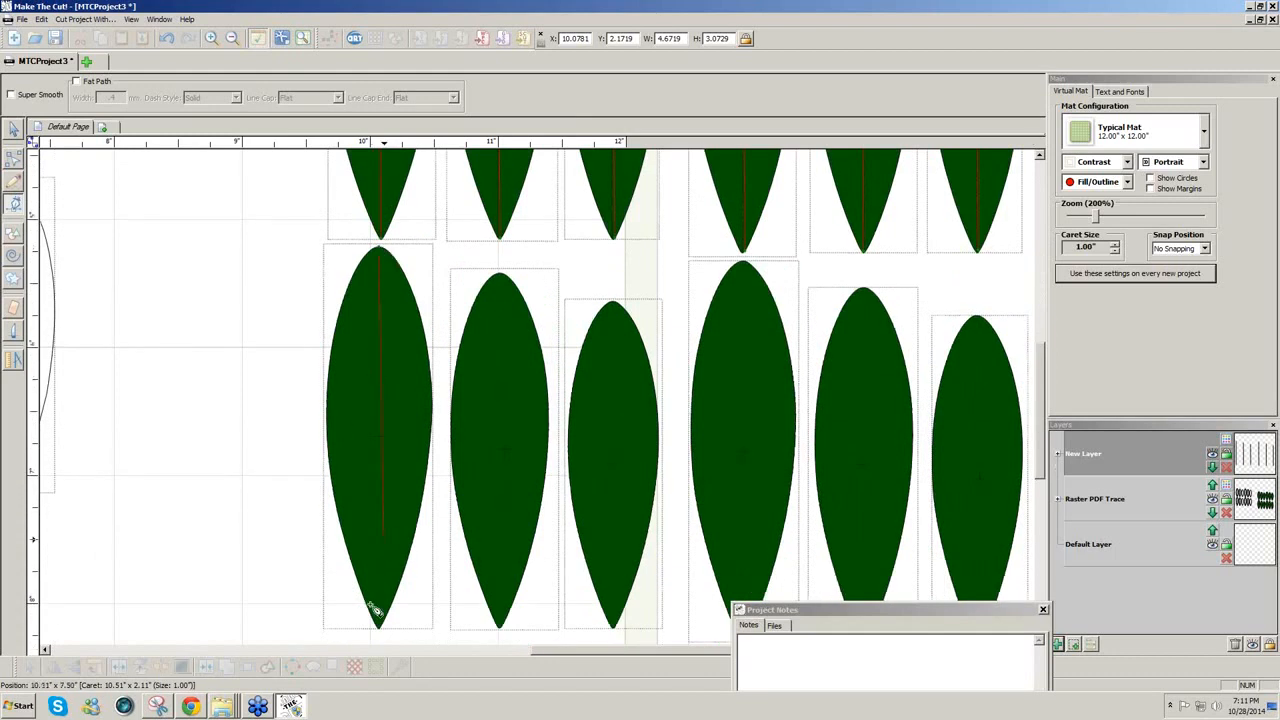
pyautogui.moveTo(372, 610); pyautogui.dragTo(383, 632)
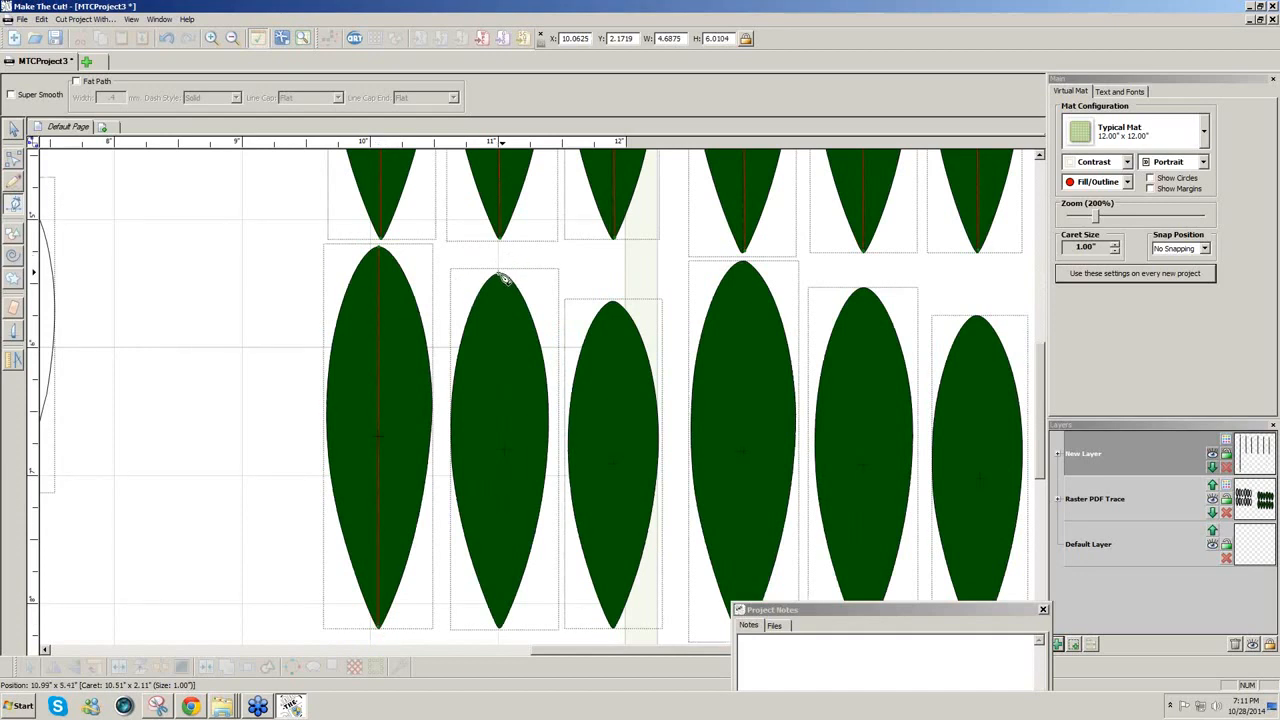
pyautogui.moveTo(503, 276)
pyautogui.mouseDown()
pyautogui.moveTo(514, 431)
pyautogui.moveTo(500, 630)
pyautogui.mouseUp()
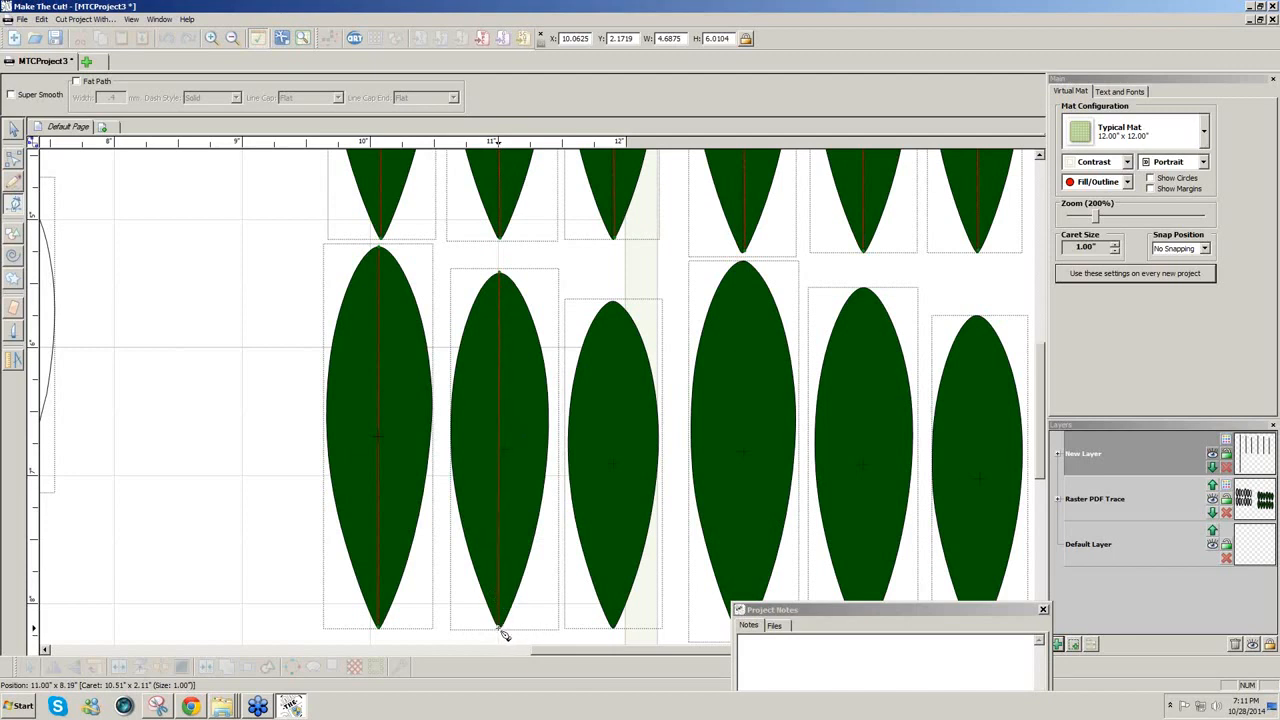
pyautogui.doubleClick(500, 628)
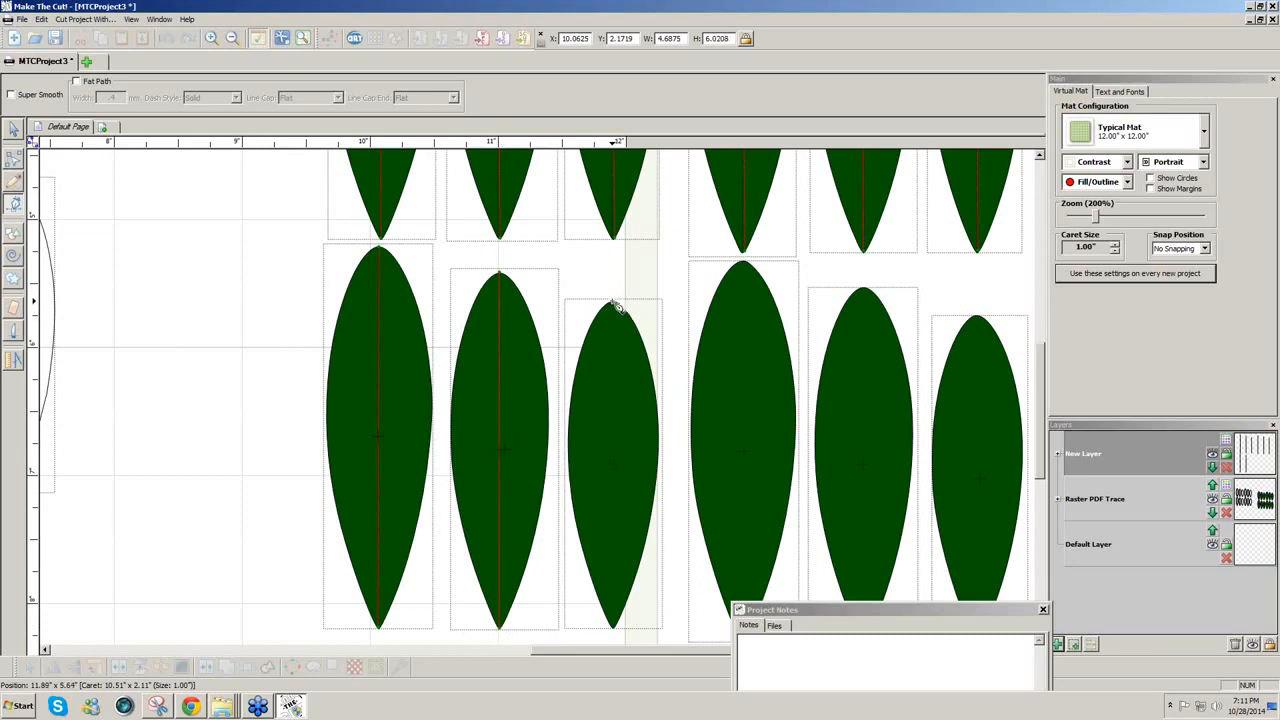
pyautogui.click(615, 303)
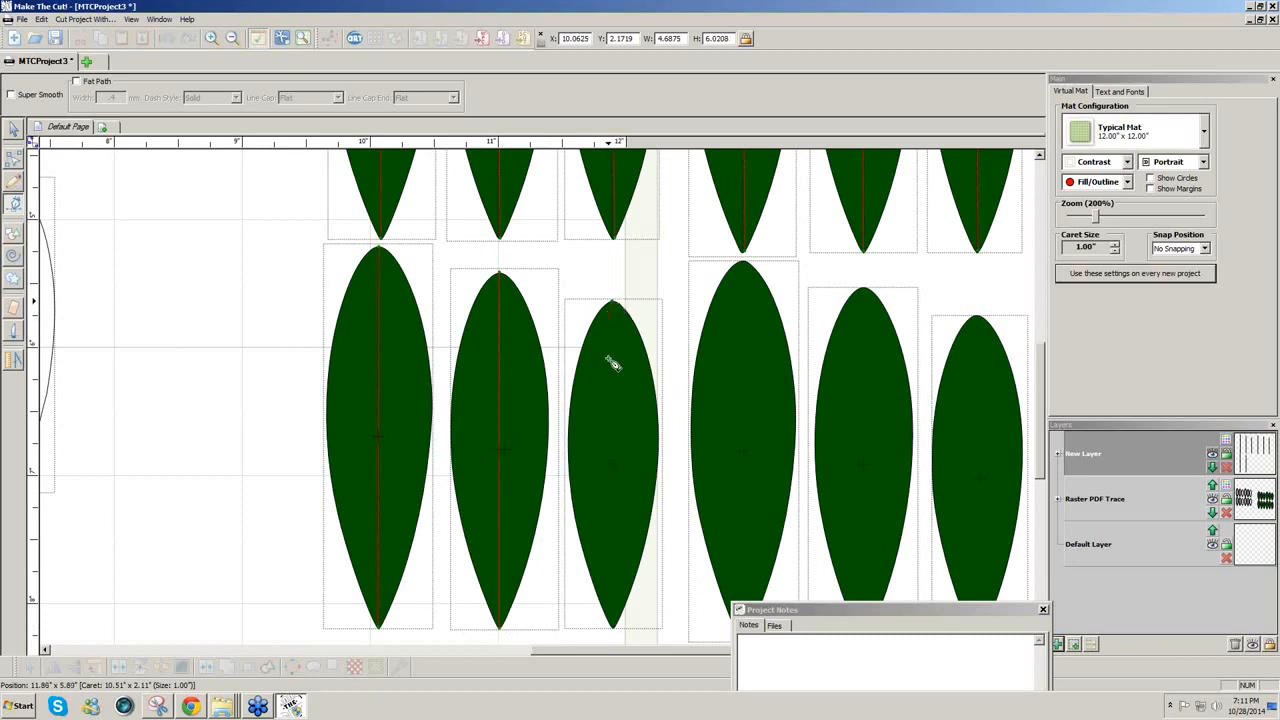
pyautogui.click(615, 628)
# Step: Draw centre lines down the fourth, fifth and sixth second-row leaves
pyautogui.click(745, 264)
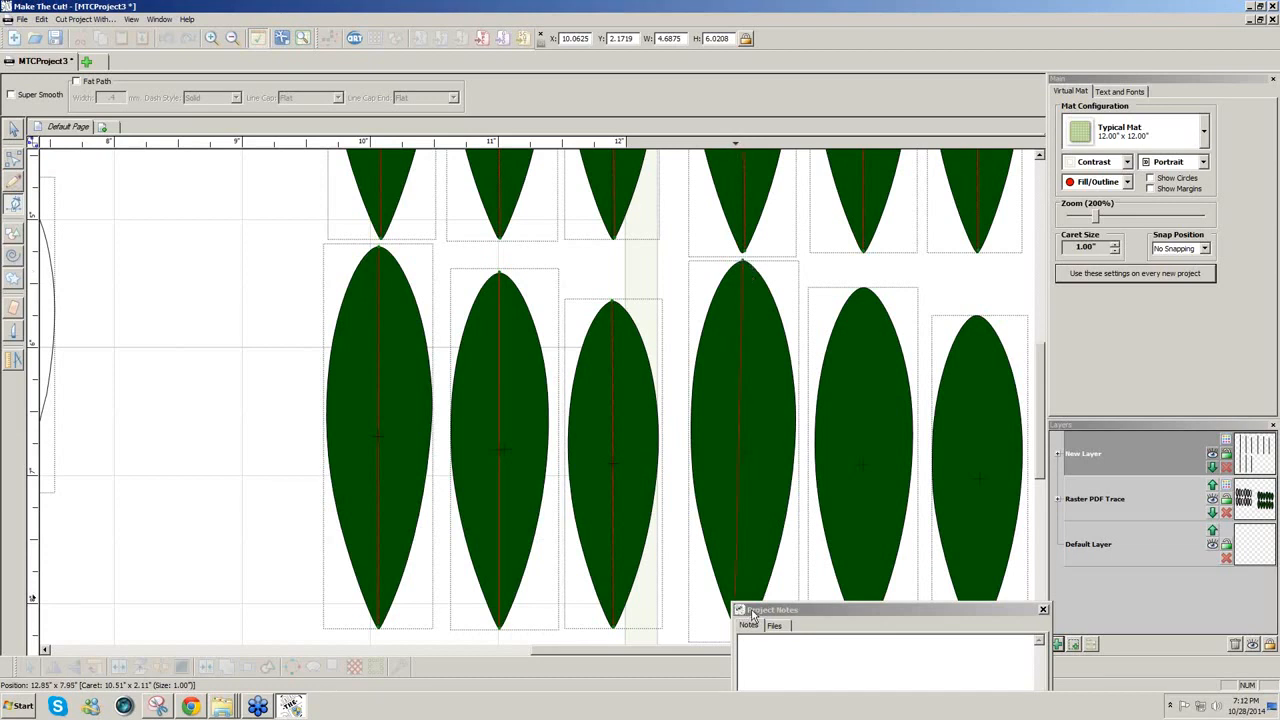
pyautogui.moveTo(752, 612); pyautogui.dragTo(859, 615)
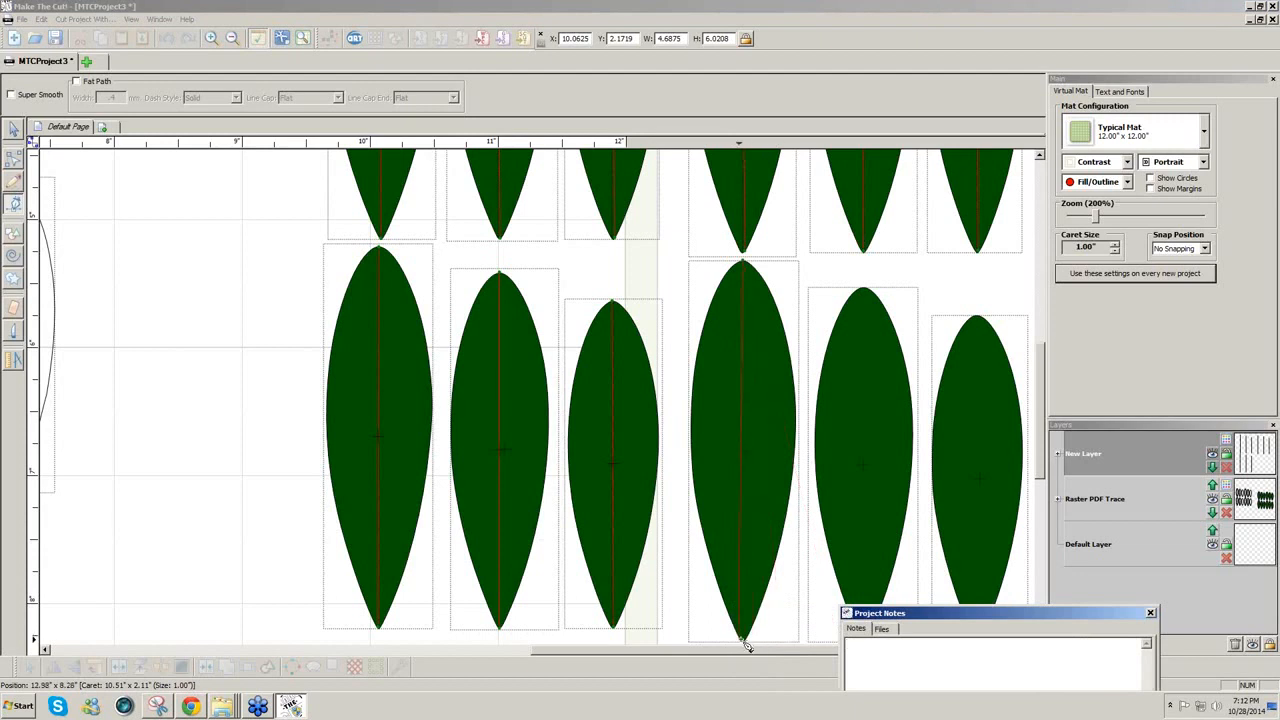
pyautogui.click(750, 646)
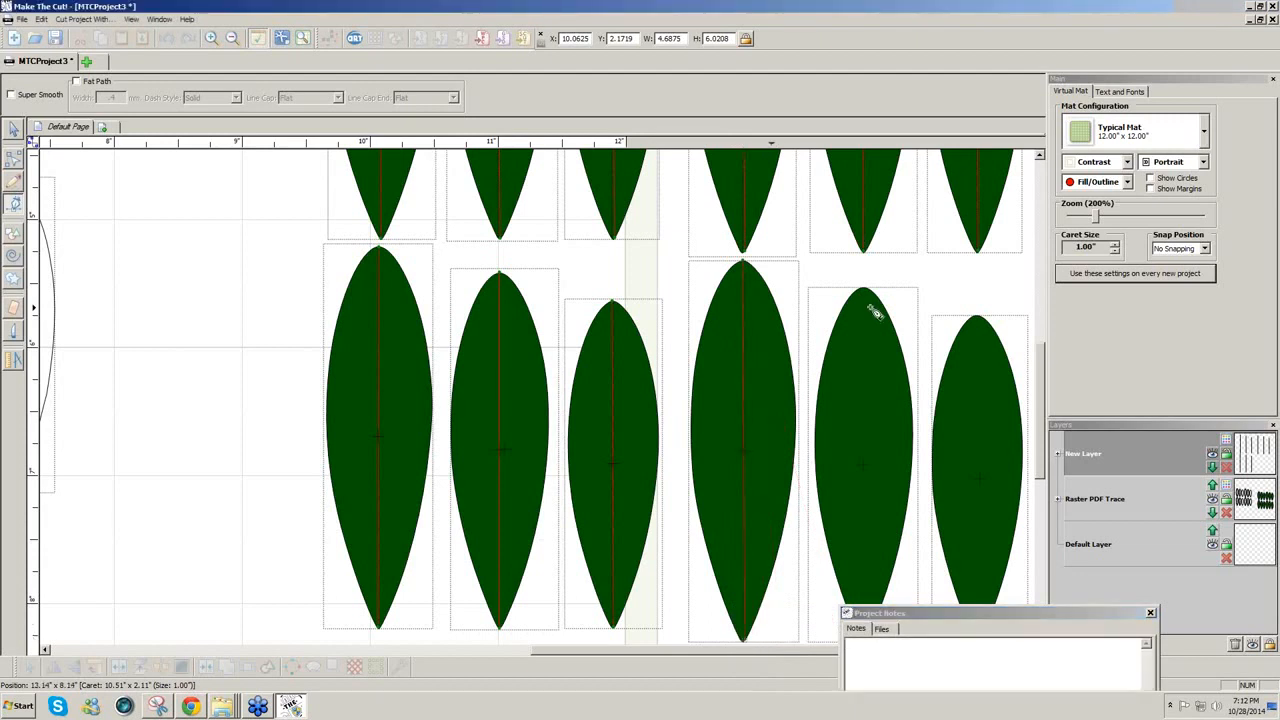
pyautogui.click(865, 291)
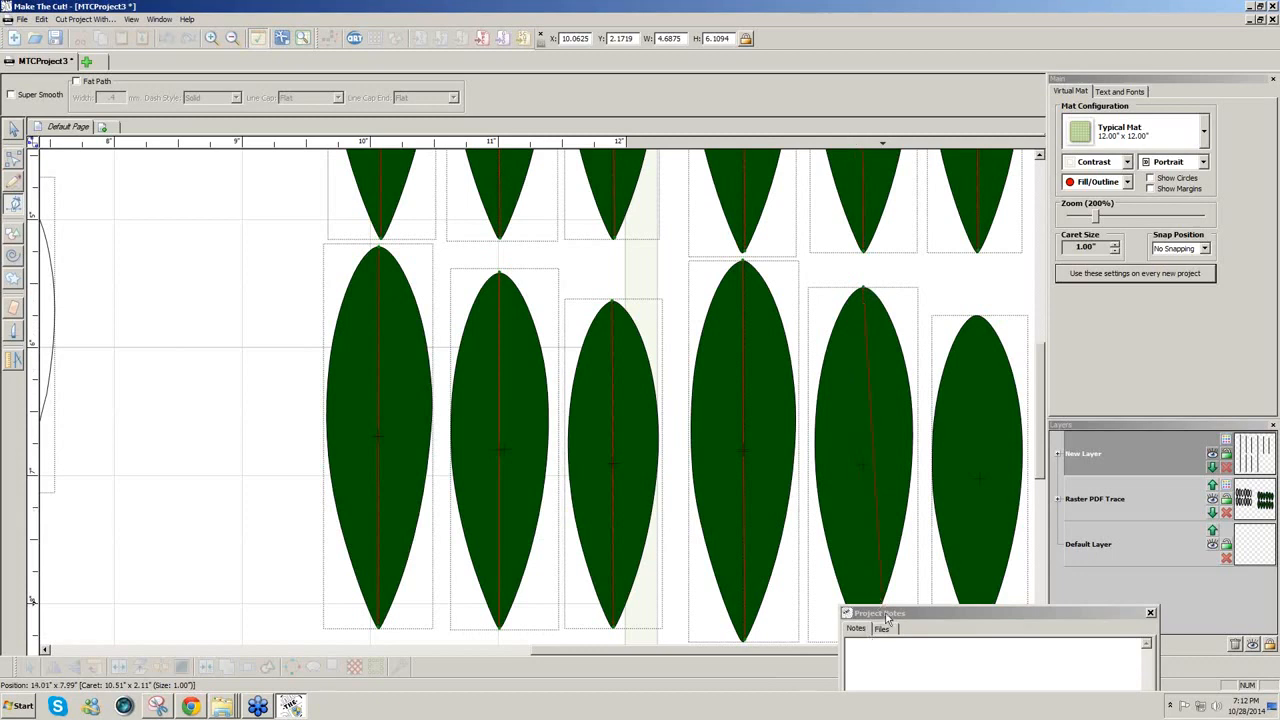
pyautogui.click(867, 640)
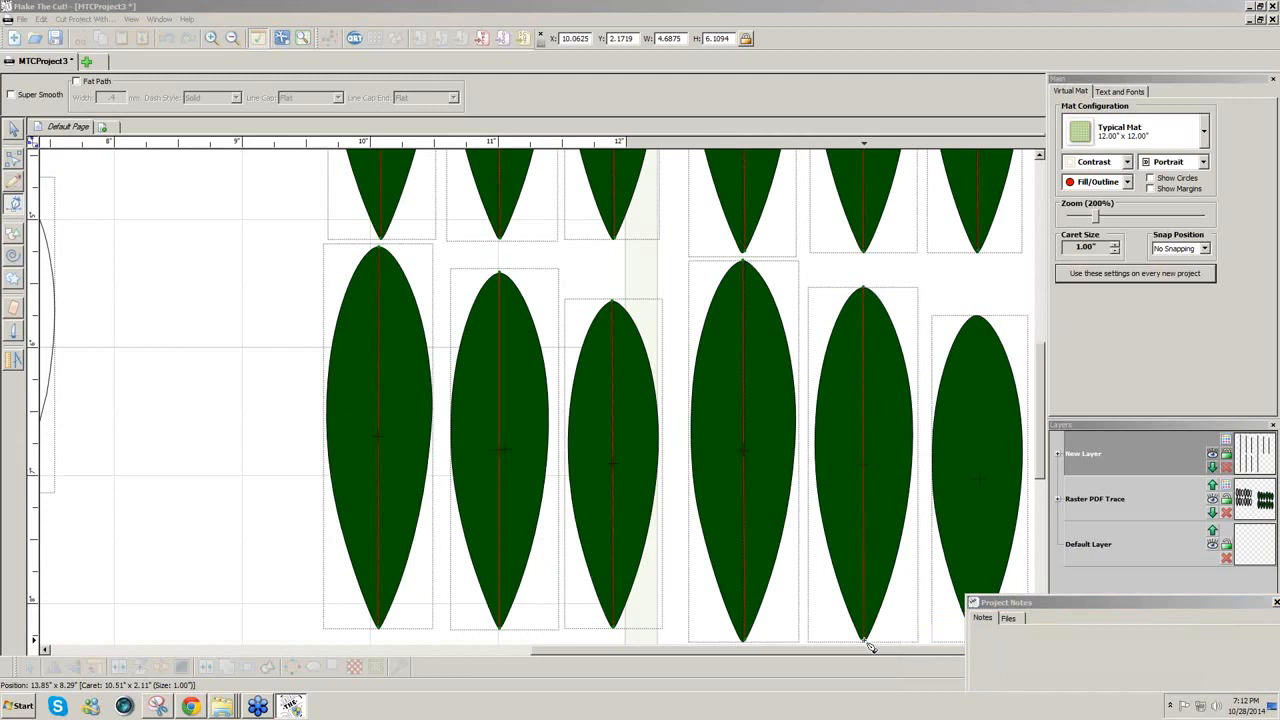
pyautogui.click(867, 645)
pyautogui.click(977, 318)
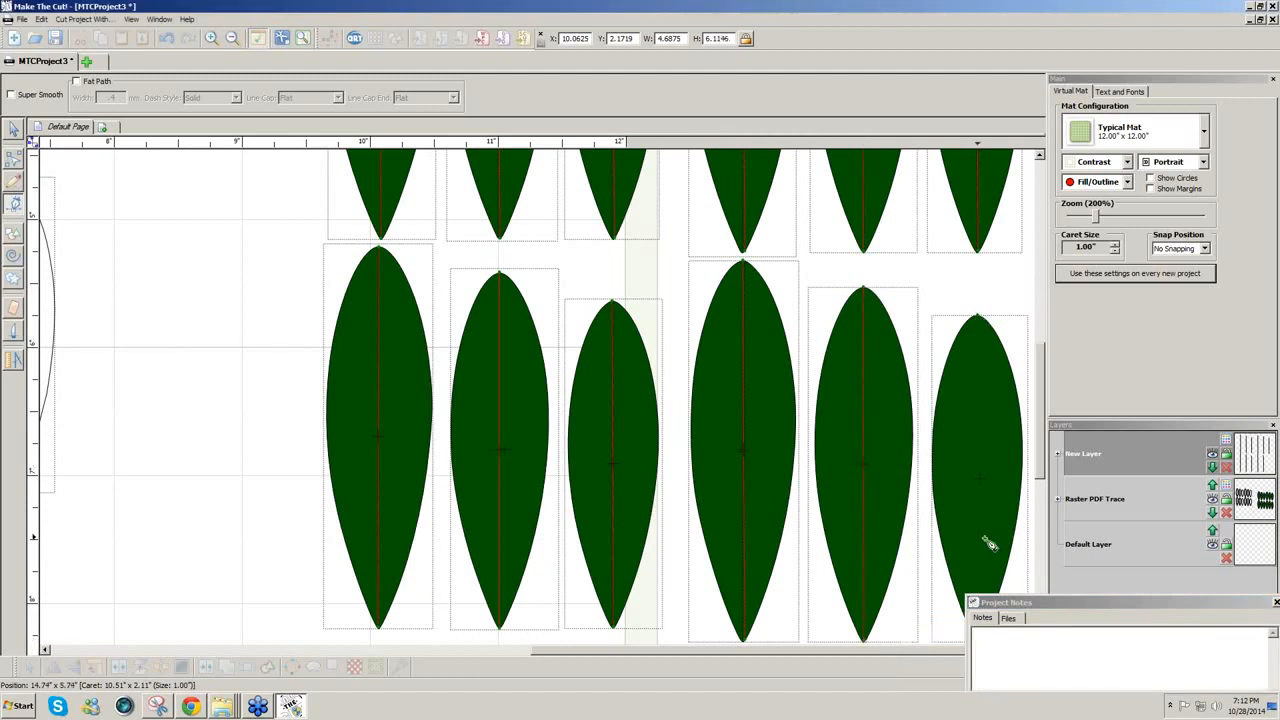
pyautogui.click(990, 605)
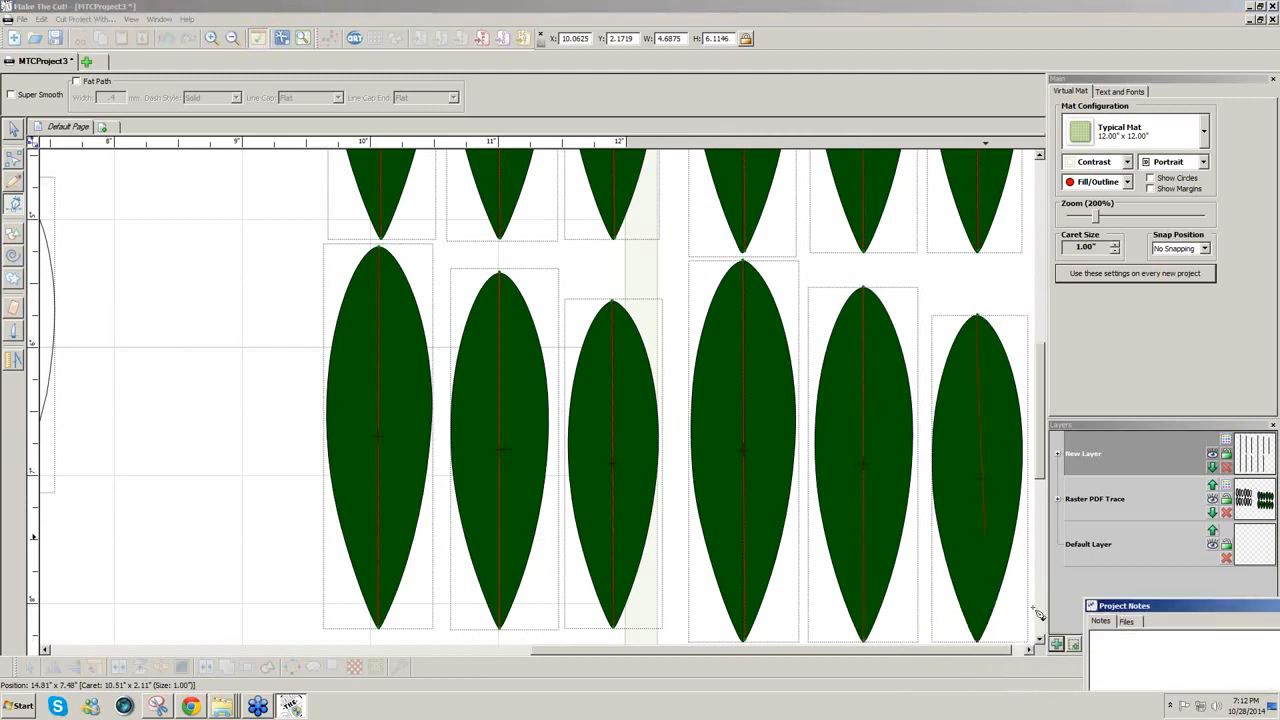
pyautogui.click(983, 646)
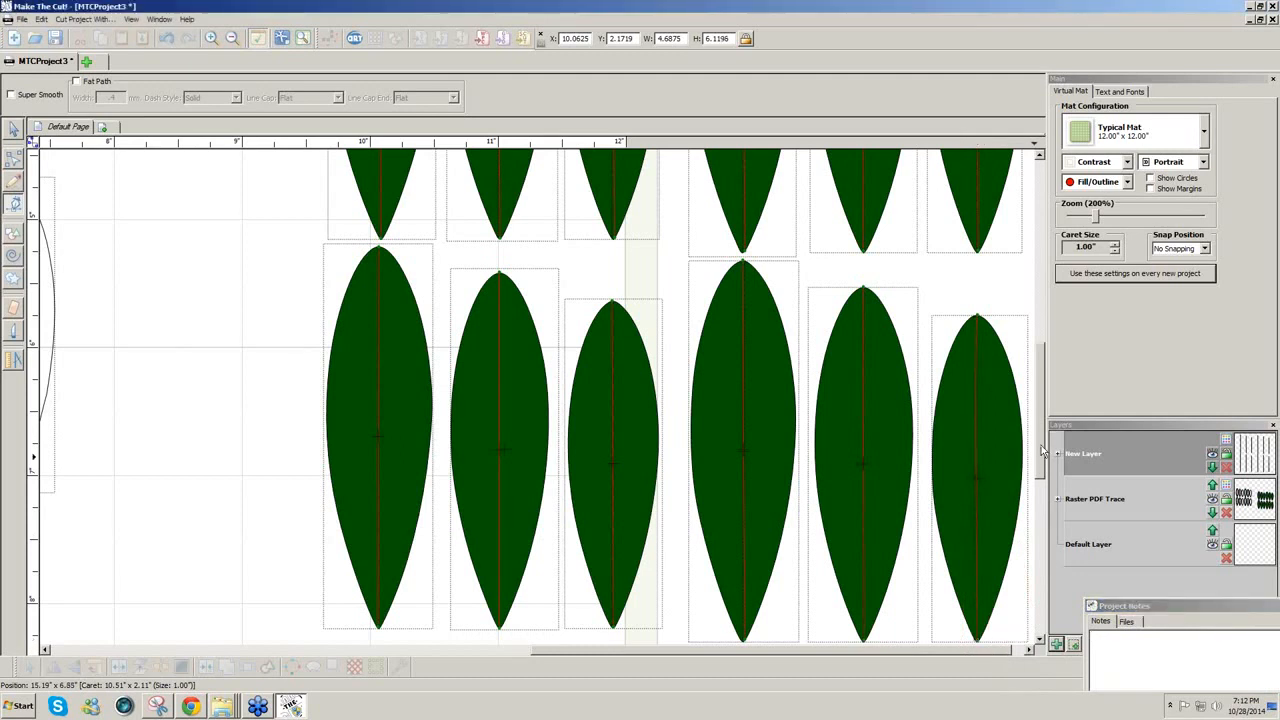
pyautogui.moveTo(1042, 451); pyautogui.dragTo(1042, 332)
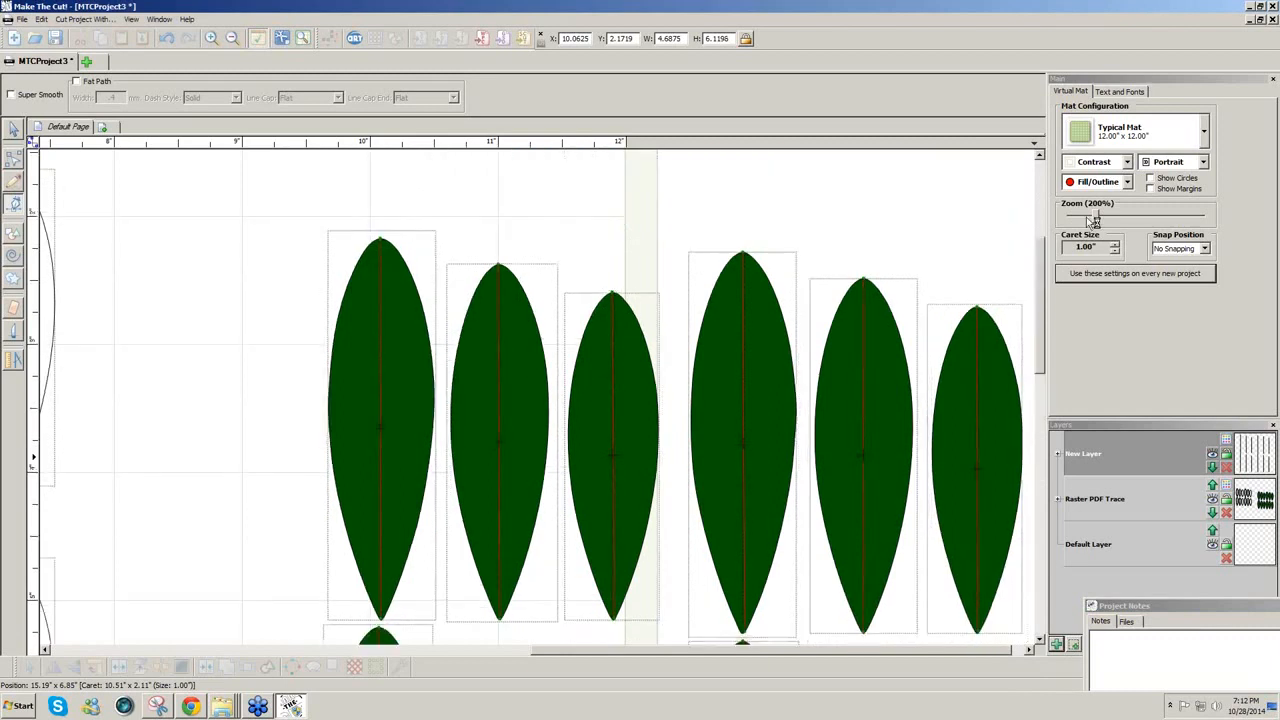
# Step: Set the zoom to 90% with the green leaves selected and bring up the Add New Page prompt
pyautogui.moveTo(1094, 220); pyautogui.dragTo(1074, 222)
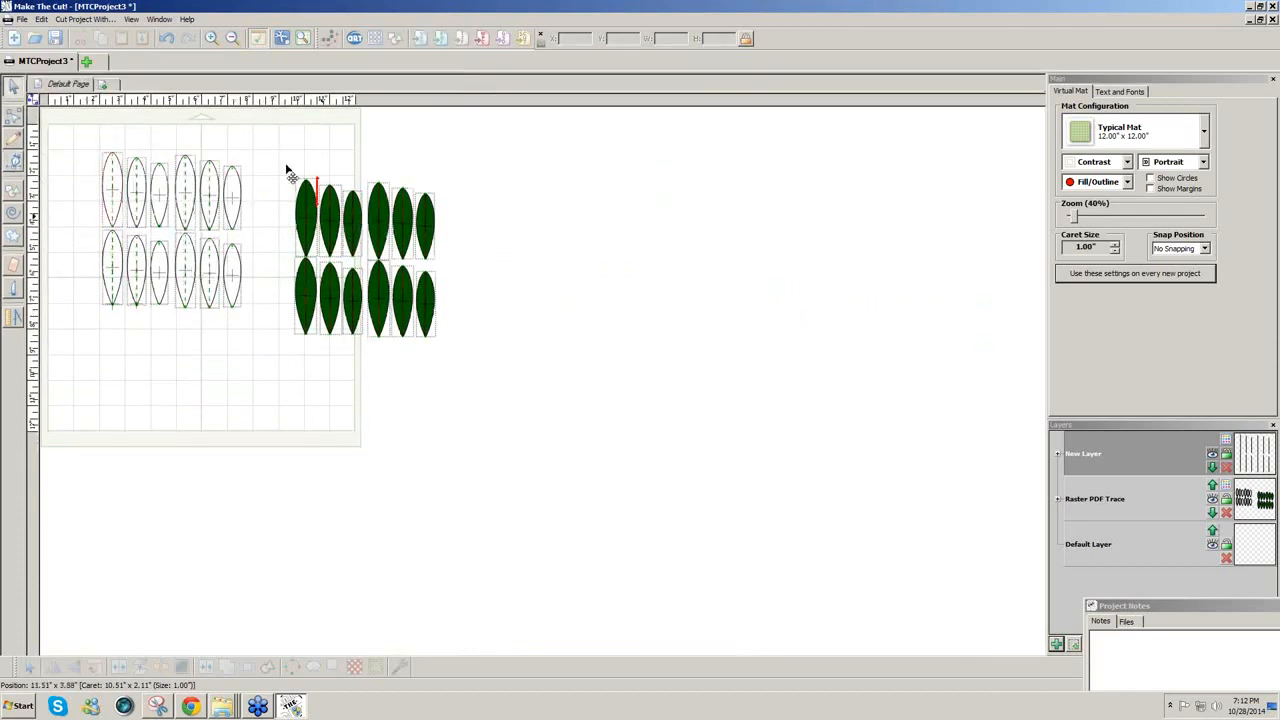
pyautogui.moveTo(534, 389); pyautogui.dragTo(277, 161)
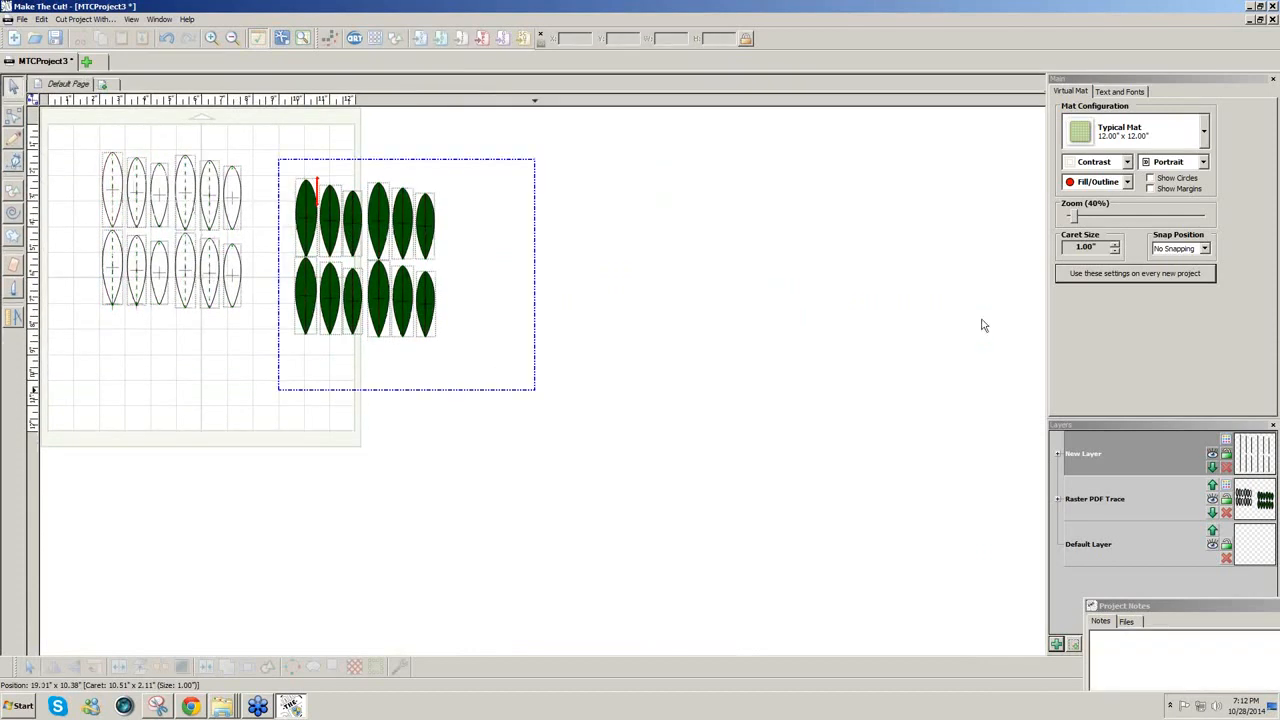
pyautogui.click(1081, 220)
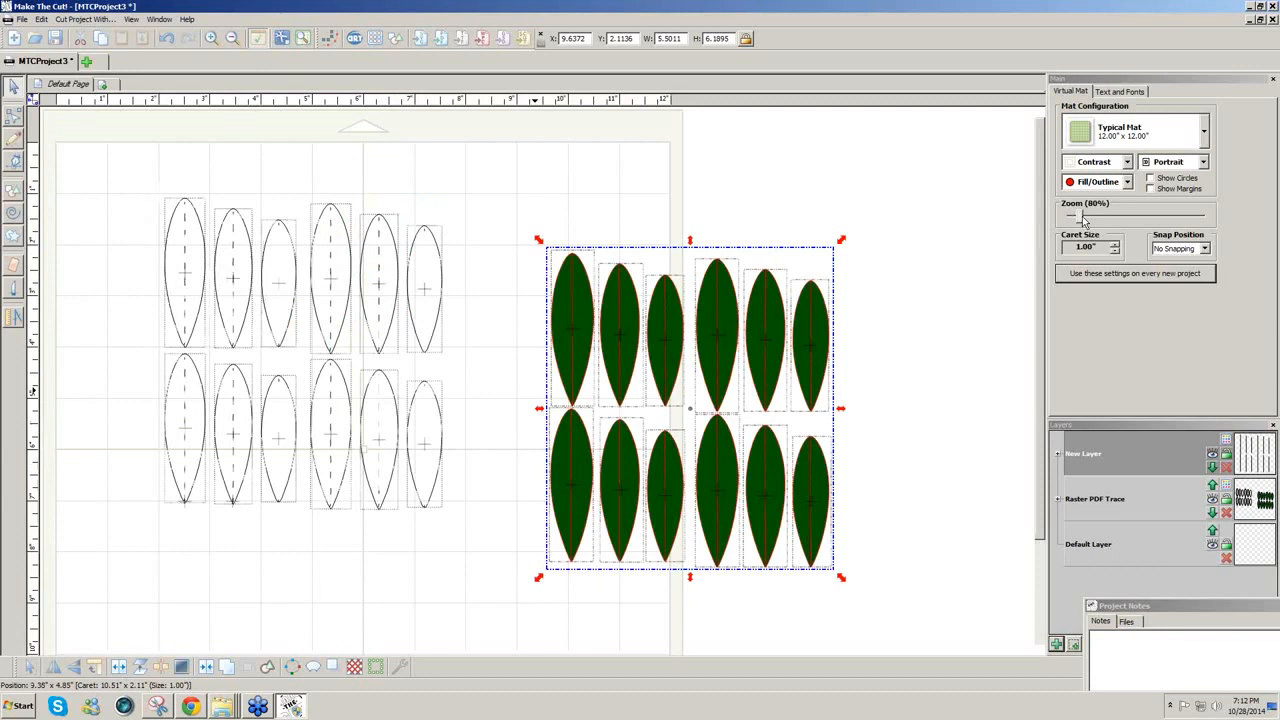
pyautogui.moveTo(1082, 219); pyautogui.dragTo(1084, 219)
pyautogui.click(102, 85)
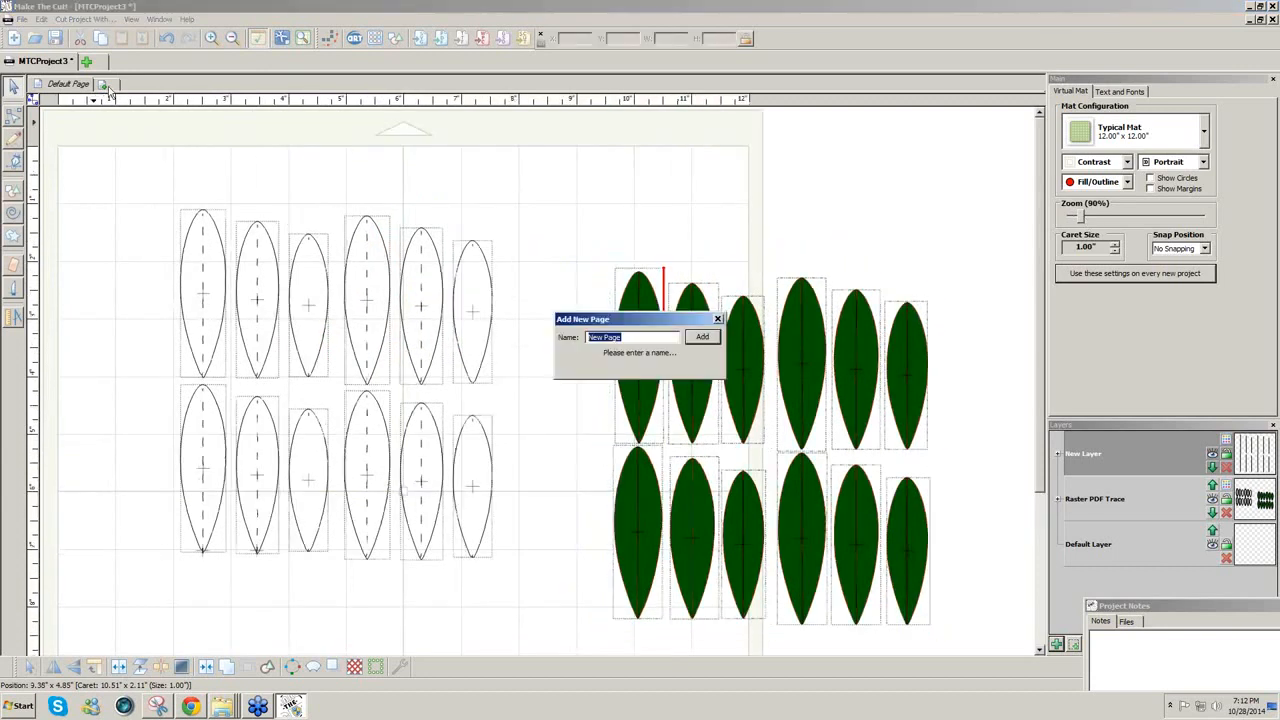
# Step: Add the page named New Page and open SeededEucalyptusPattern.pdf for tracing
pyautogui.click(698, 339)
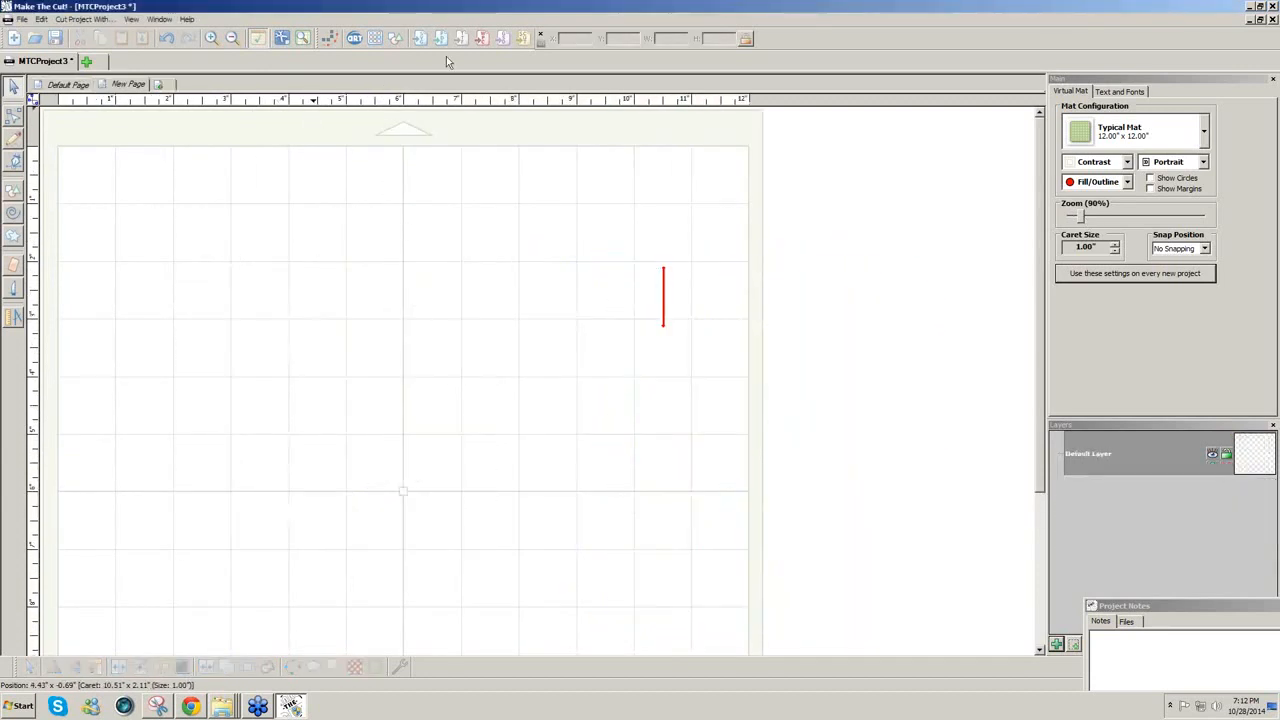
pyautogui.click(442, 41)
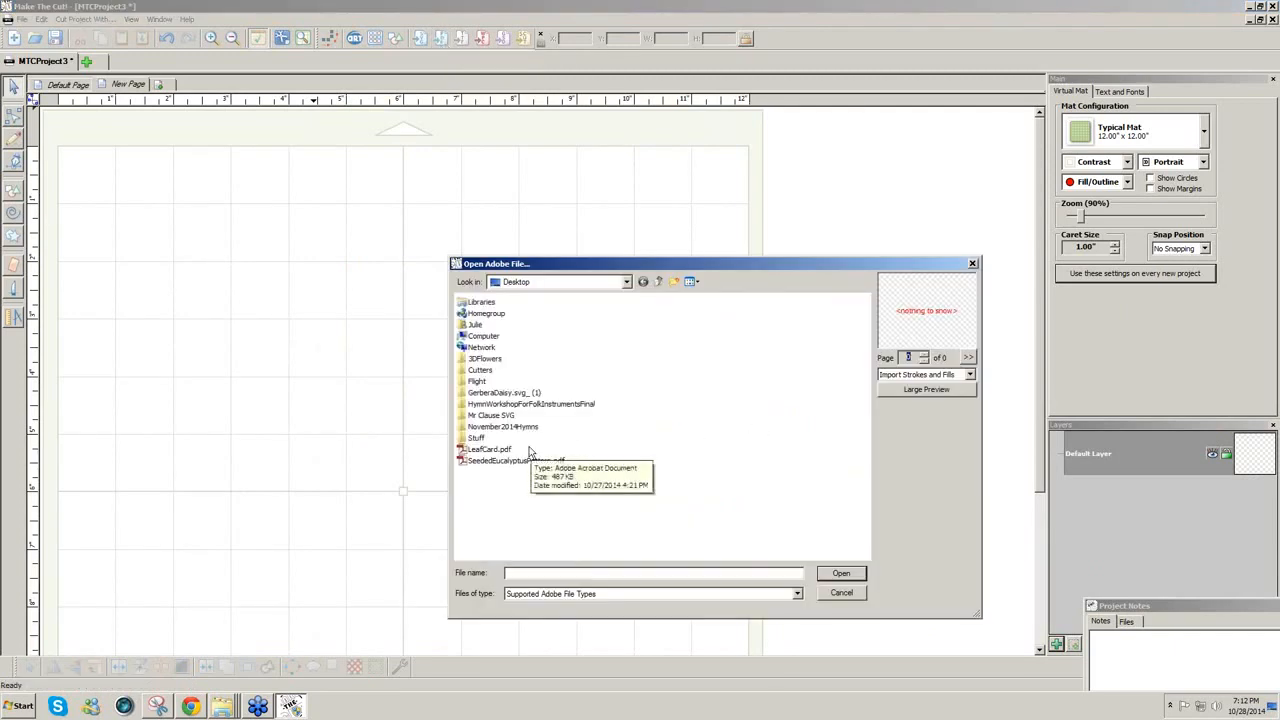
pyautogui.click(515, 463)
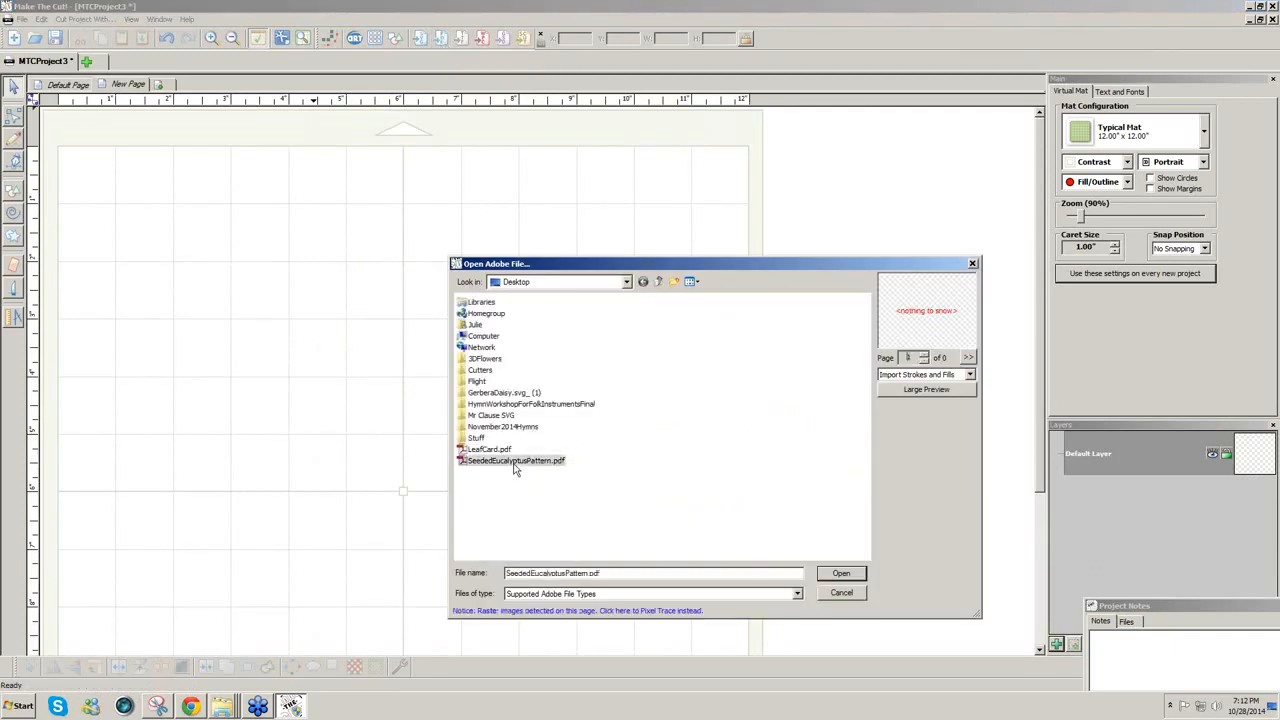
pyautogui.click(590, 613)
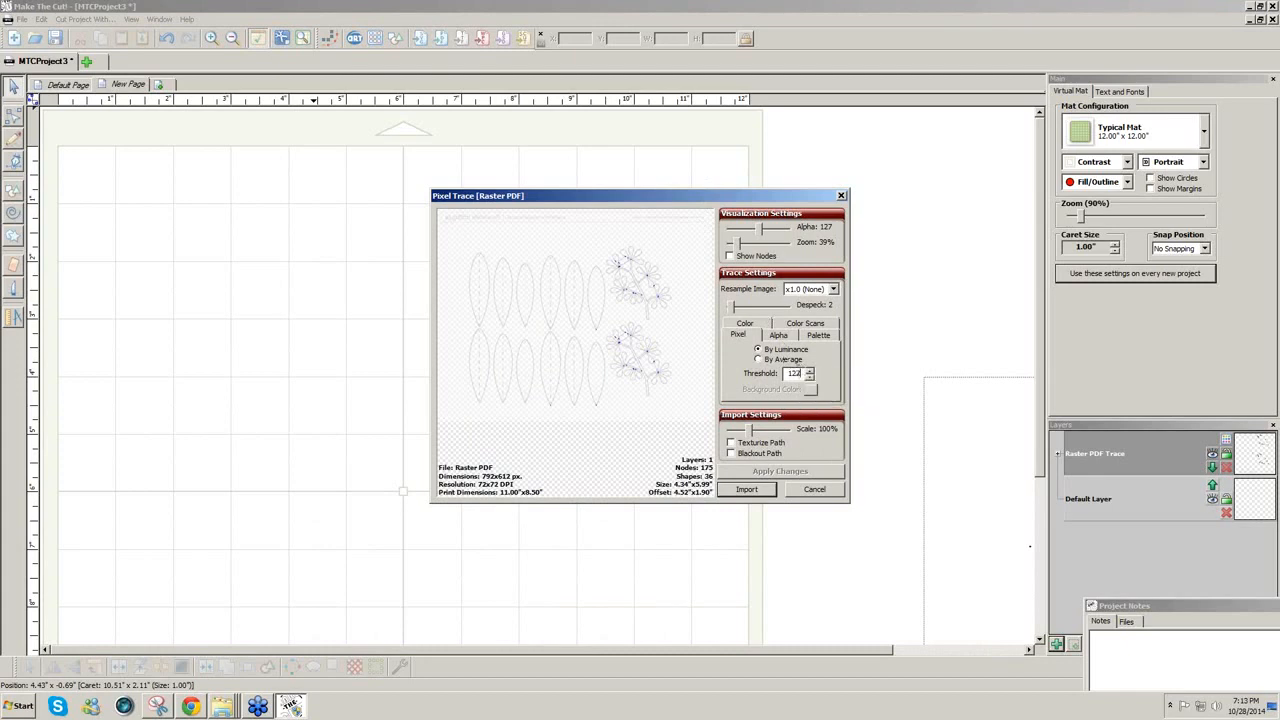
# Step: Retrace the pattern at threshold 220 and import it
pyautogui.moveTo(800, 373); pyautogui.dragTo(750, 375)
pyautogui.write('220')
pyautogui.click(758, 477)
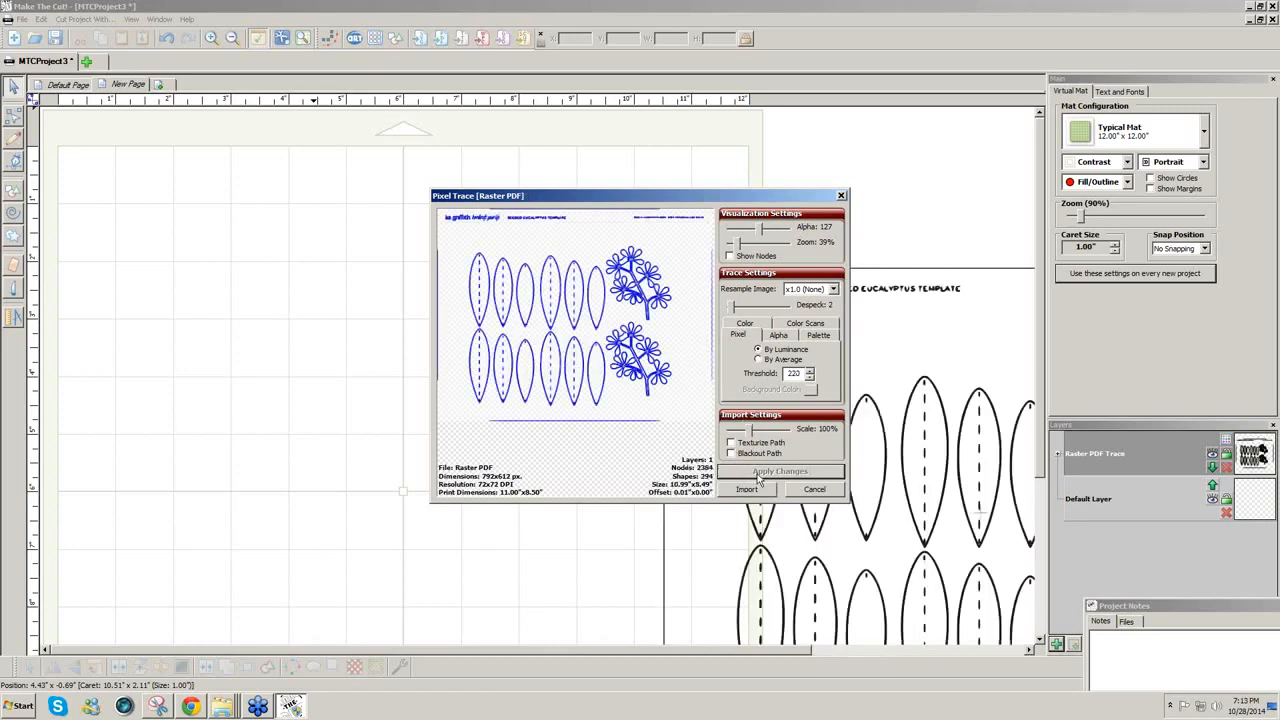
pyautogui.moveTo(746, 195); pyautogui.dragTo(462, 168)
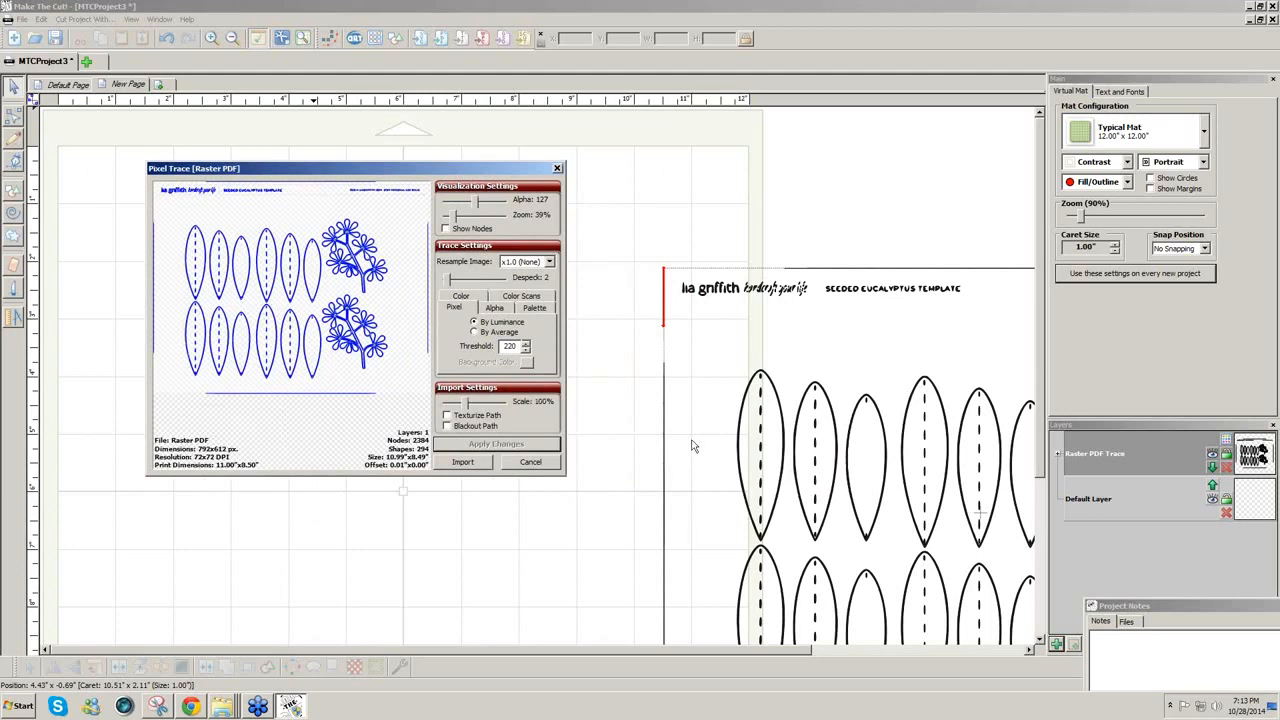
pyautogui.click(472, 466)
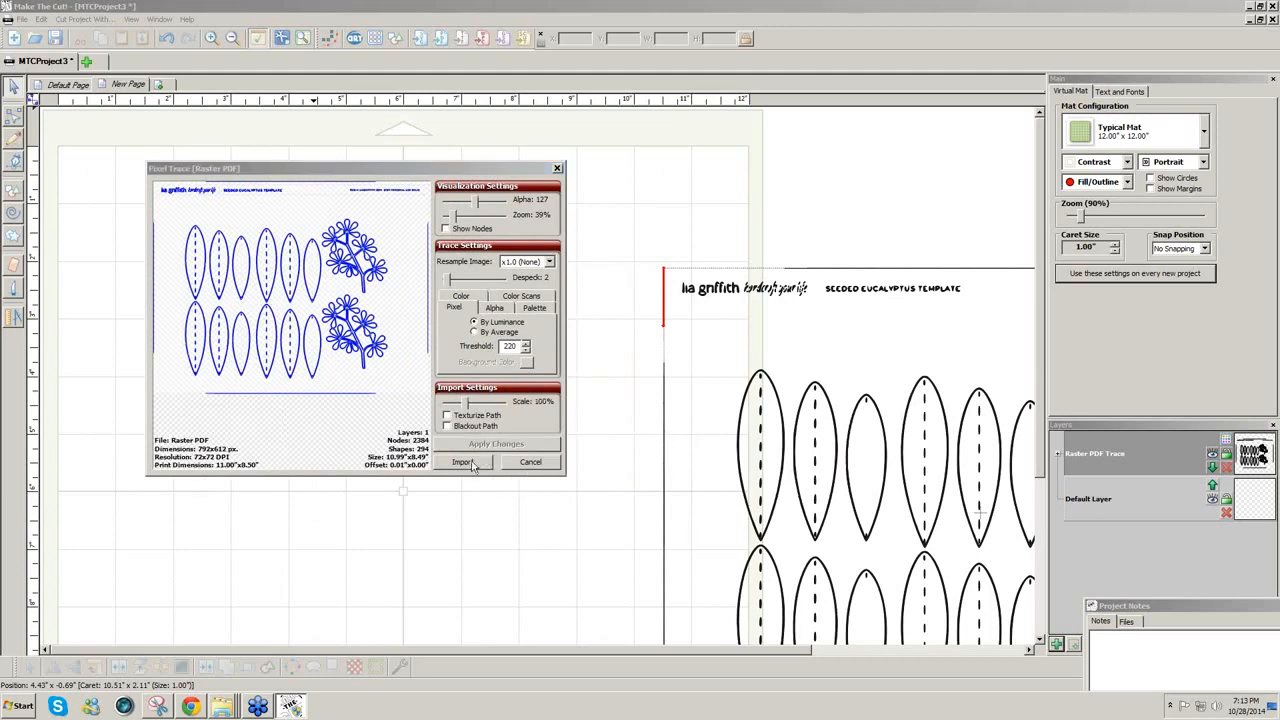
pyautogui.click(436, 341)
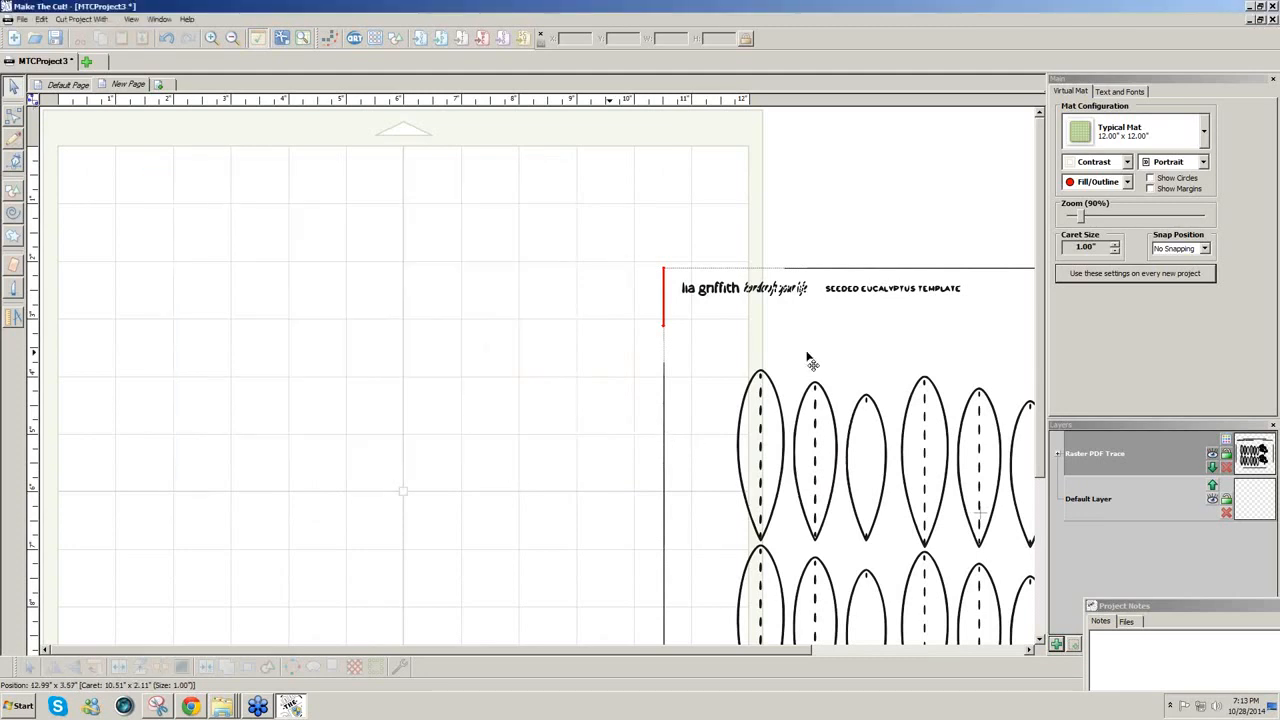
# Step: Move the traced pattern to the mat's upper left and break it into separate shapes
pyautogui.moveTo(790, 432)
pyautogui.mouseDown()
pyautogui.moveTo(172, 308)
pyautogui.moveTo(186, 311)
pyautogui.mouseUp()
pyautogui.click(756, 368)
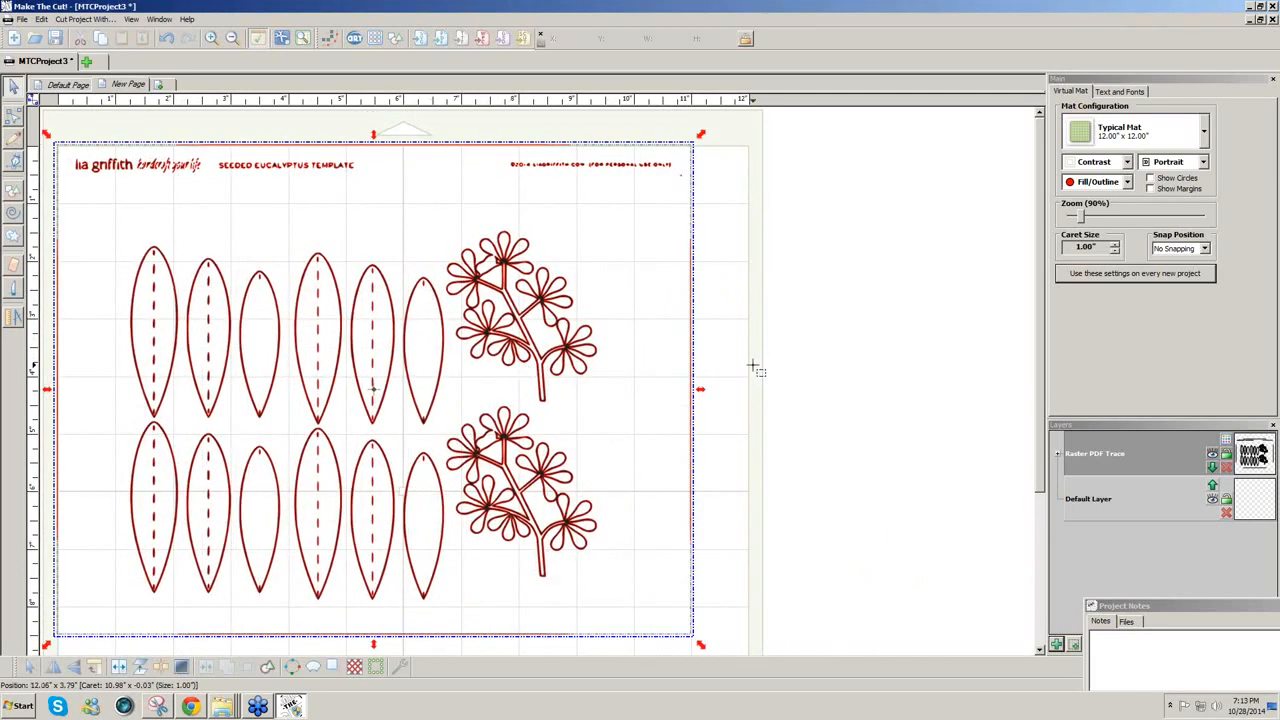
pyautogui.click(508, 464)
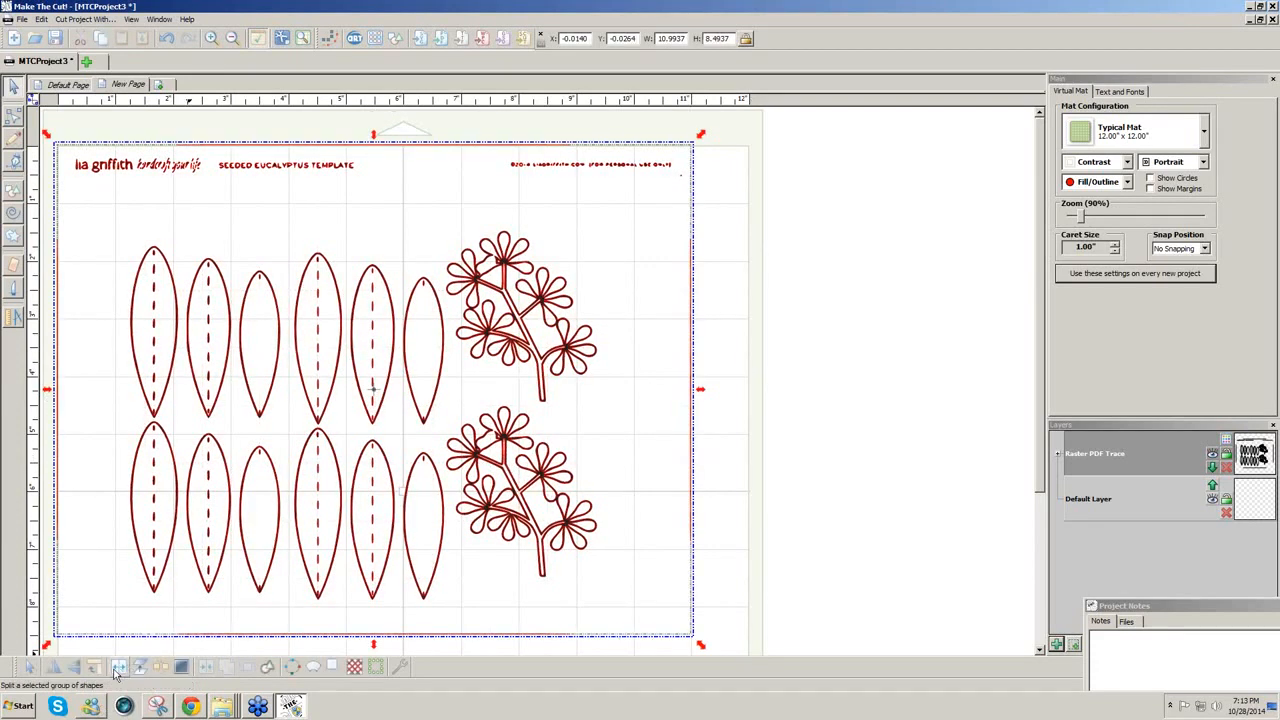
pyautogui.click(166, 672)
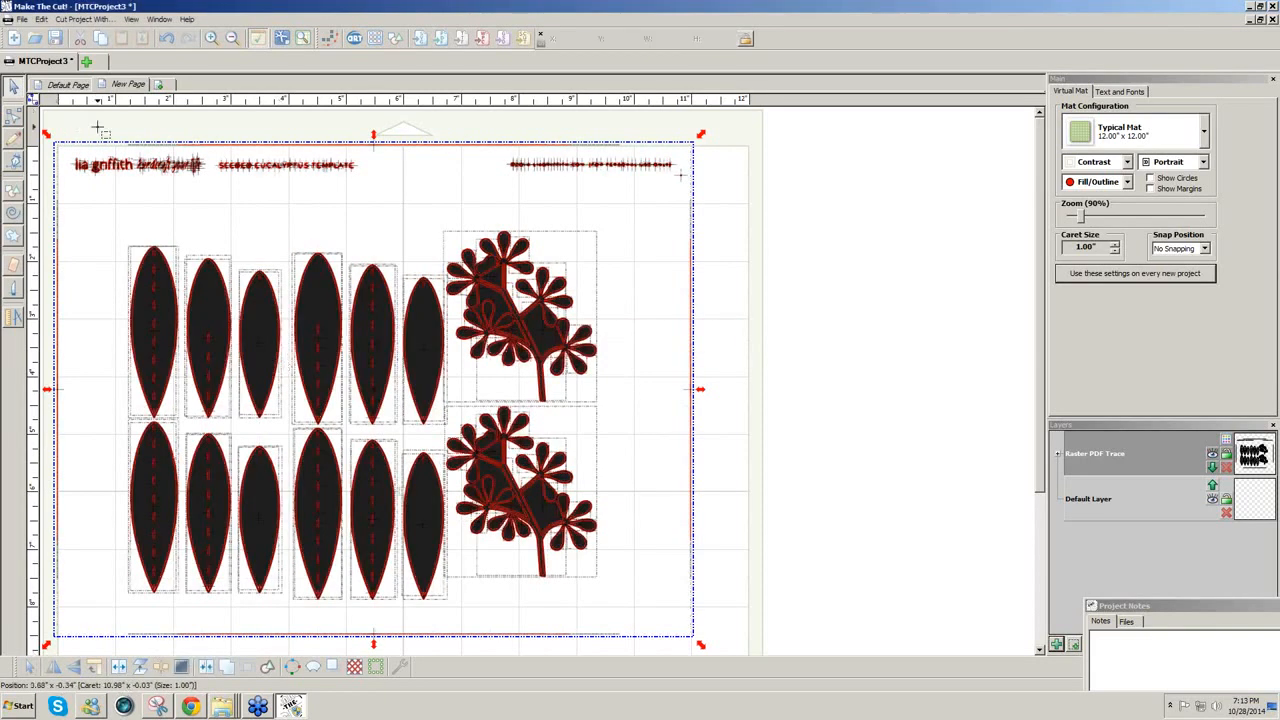
# Step: Delete the leaves, header text and border lines, keeping the two sprigs, and set the mat contrast to Green
pyautogui.moveTo(50, 125); pyautogui.dragTo(461, 712)
pyautogui.press('Delete')
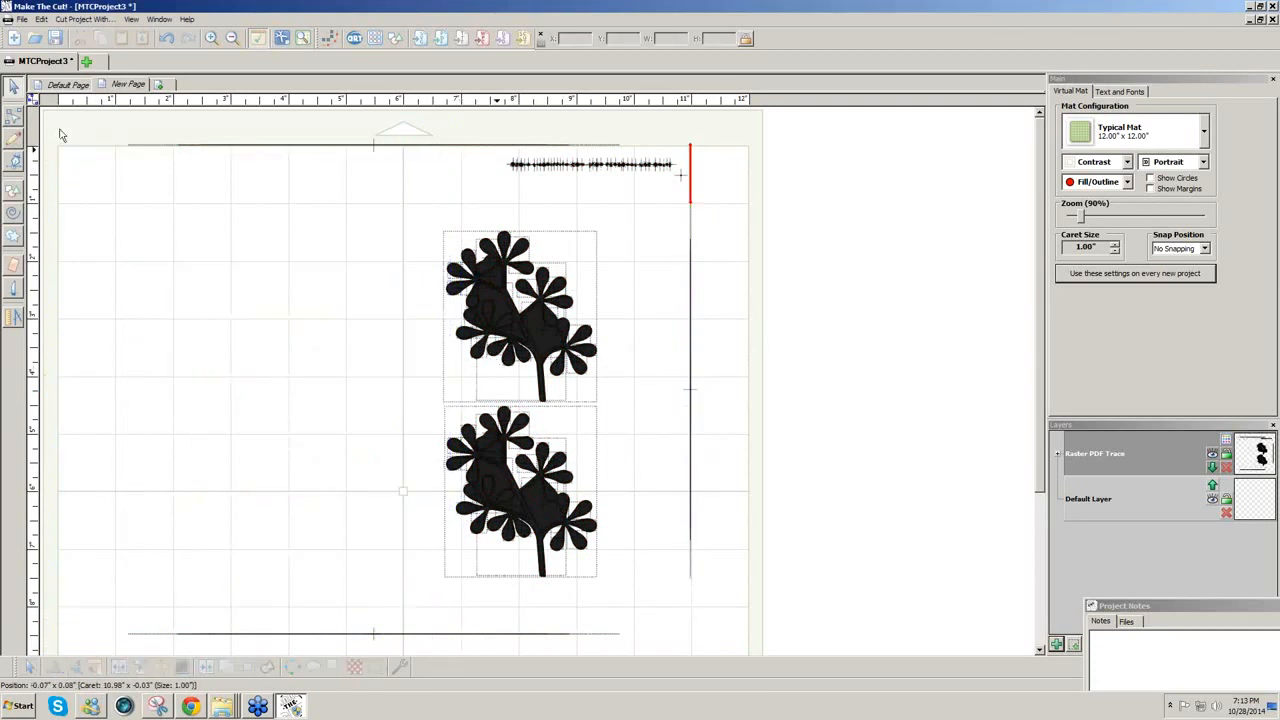
pyautogui.moveTo(58, 128); pyautogui.dragTo(749, 214)
pyautogui.press('Delete')
pyautogui.moveTo(670, 134); pyautogui.dragTo(752, 648)
pyautogui.press('Delete')
pyautogui.moveTo(96, 618); pyautogui.dragTo(652, 666)
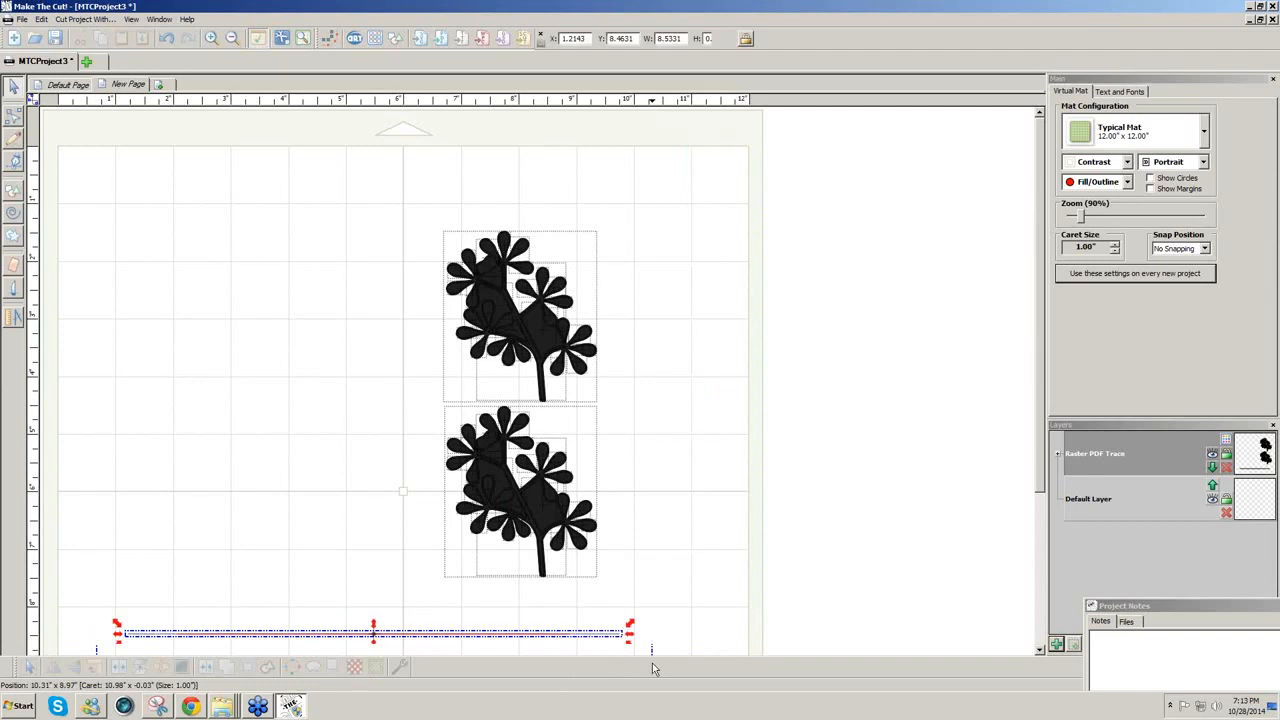
pyautogui.press('Delete')
pyautogui.click(1120, 162)
pyautogui.click(1100, 178)
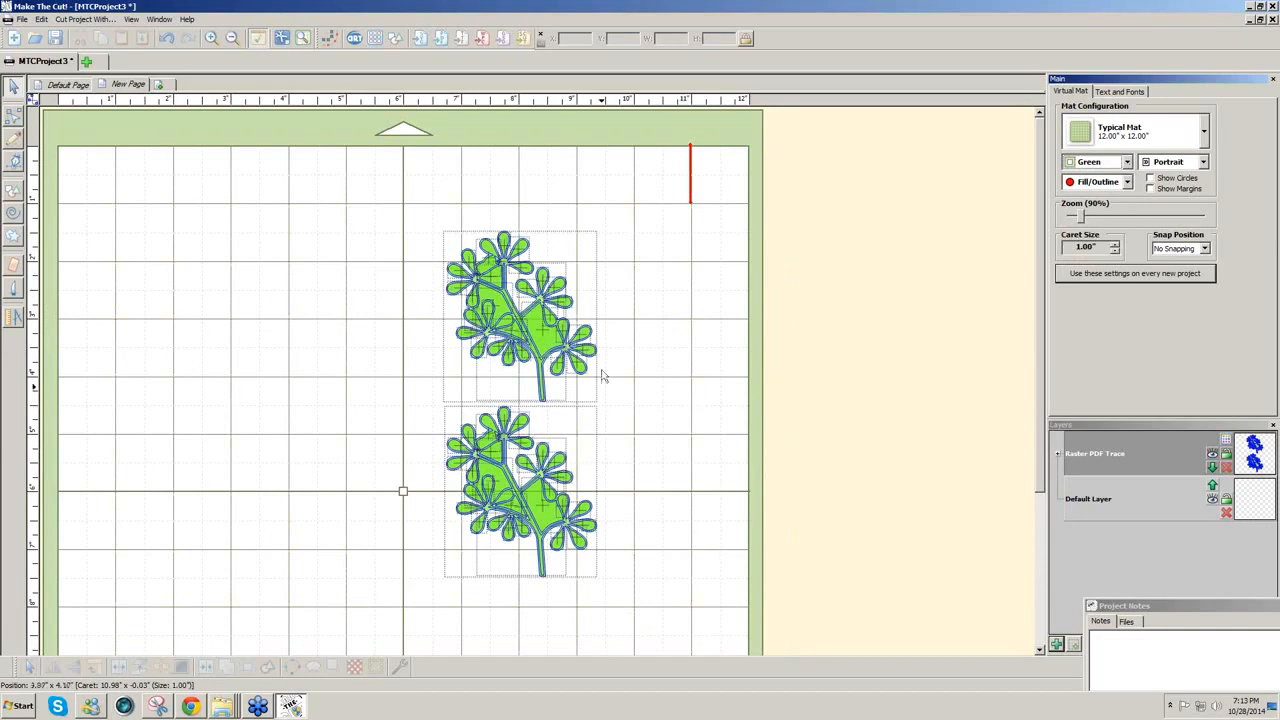
# Step: Zoom in with F3 on the two selected eucalyptus sprigs, then deselect them
pyautogui.moveTo(405, 207); pyautogui.dragTo(650, 640)
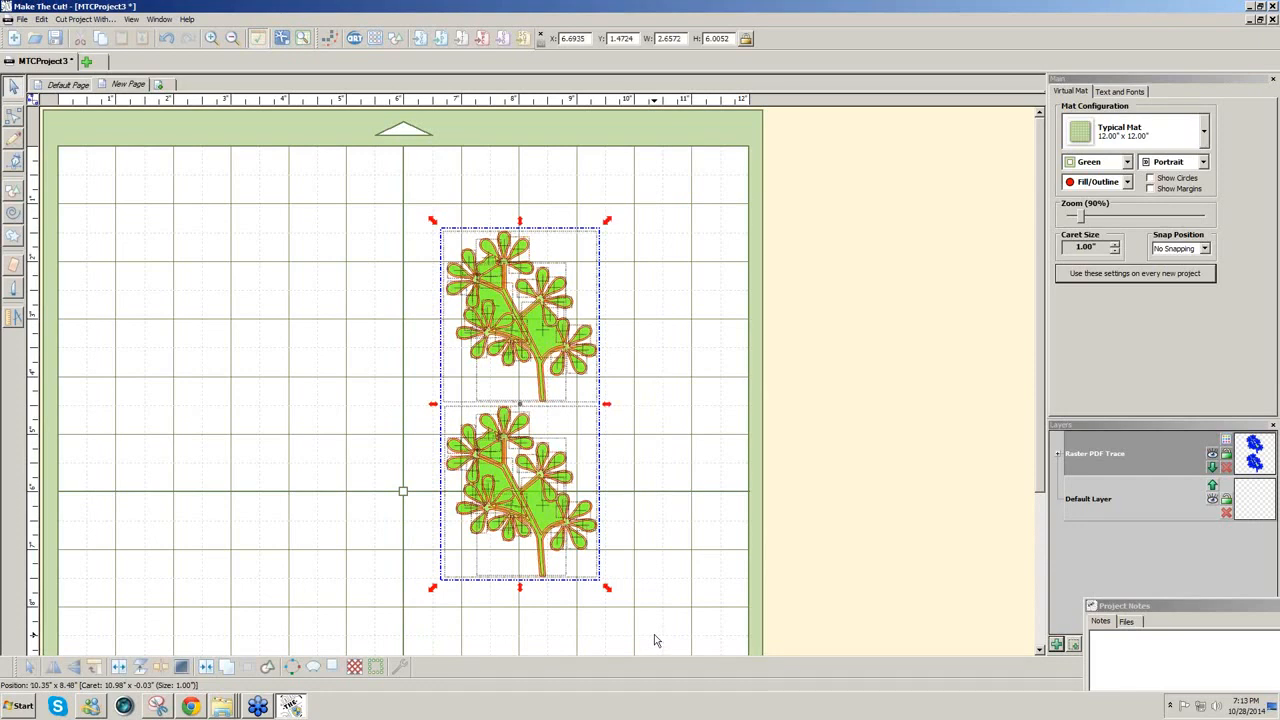
pyautogui.press('F3')
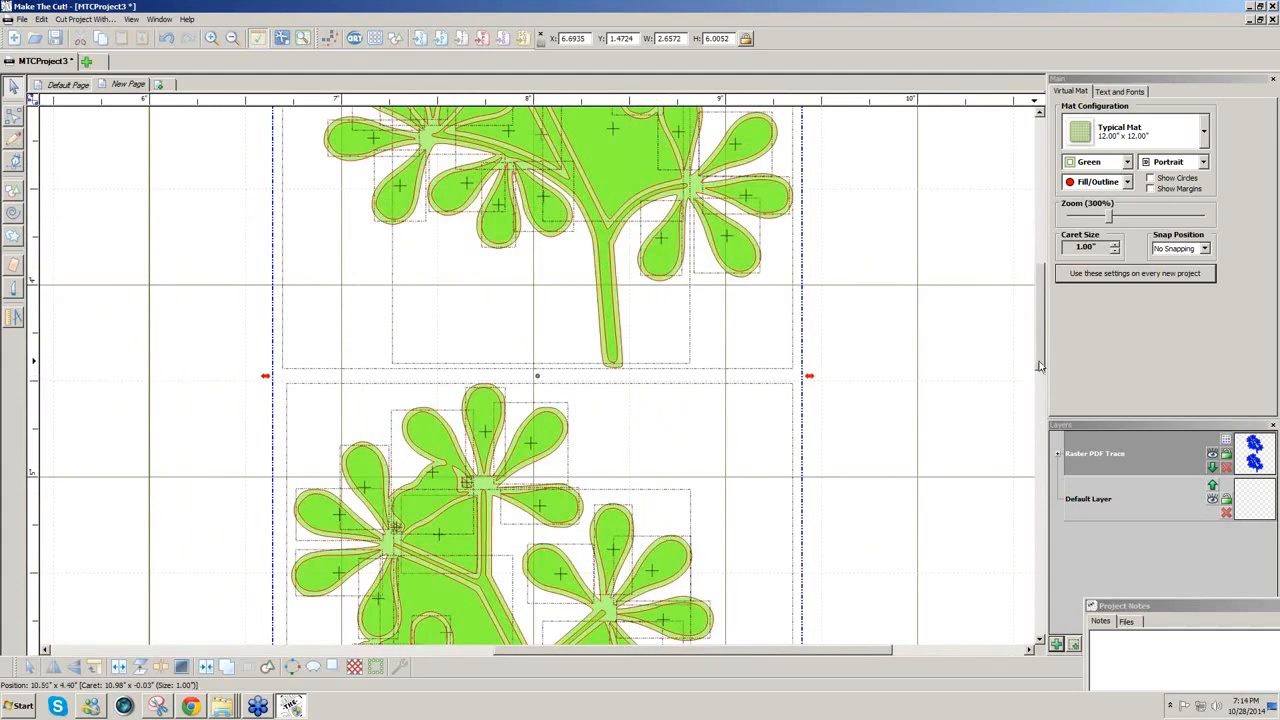
pyautogui.moveTo(1040, 366); pyautogui.dragTo(1050, 304)
pyautogui.click(938, 343)
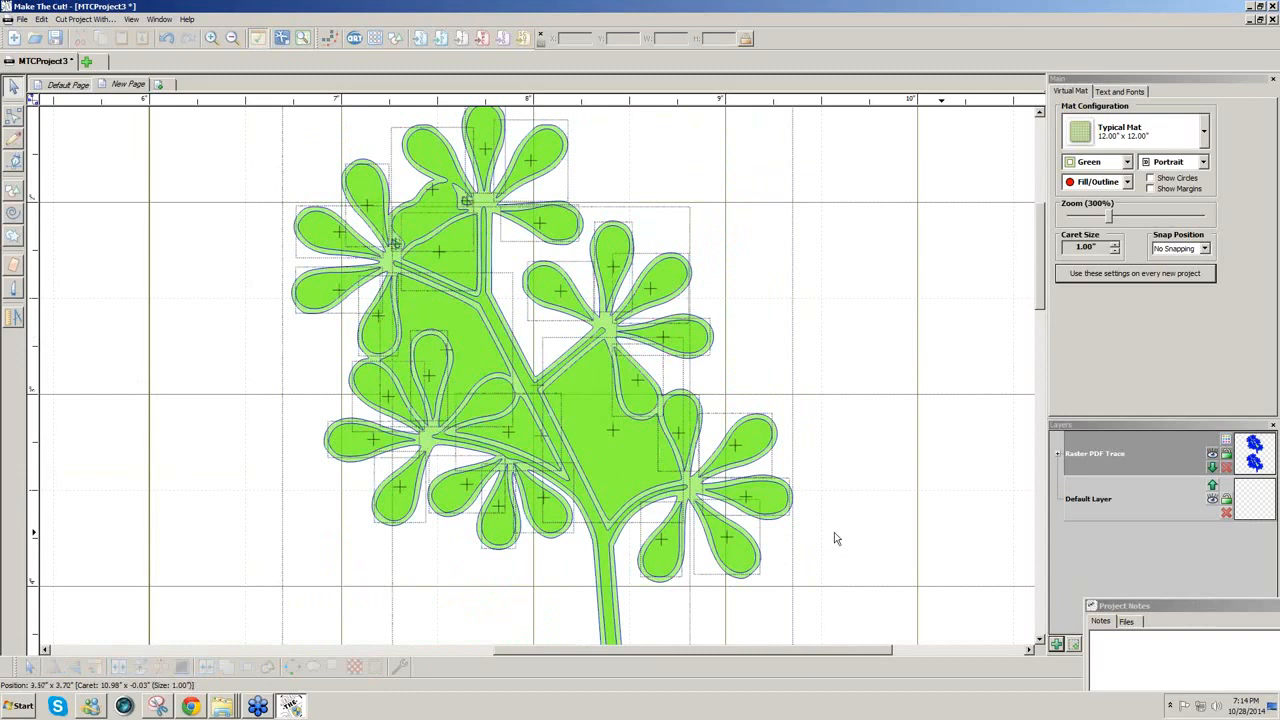
# Step: Delete the dark-green petal cutouts on the sprig's lower-right flower
pyautogui.click(608, 595)
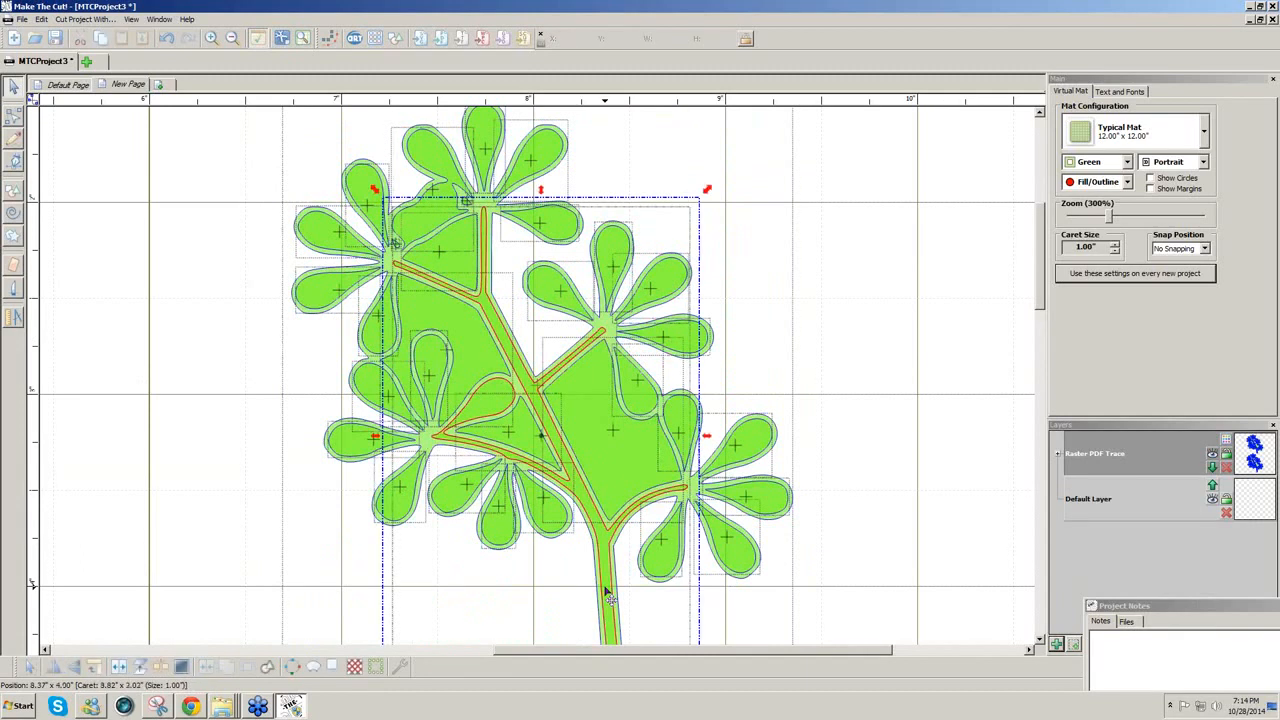
pyautogui.click(657, 552)
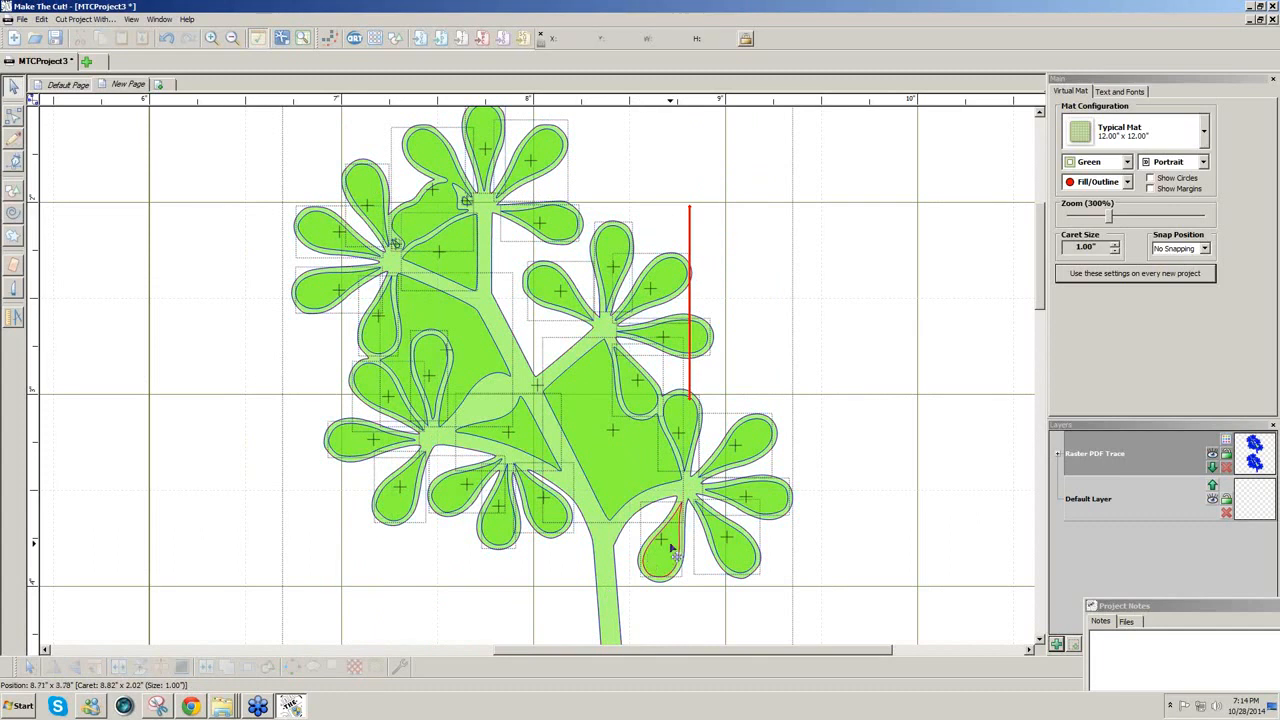
pyautogui.press('Delete')
pyautogui.click(728, 544)
pyautogui.press('Delete')
pyautogui.click(752, 502)
pyautogui.press('Delete')
pyautogui.click(744, 442)
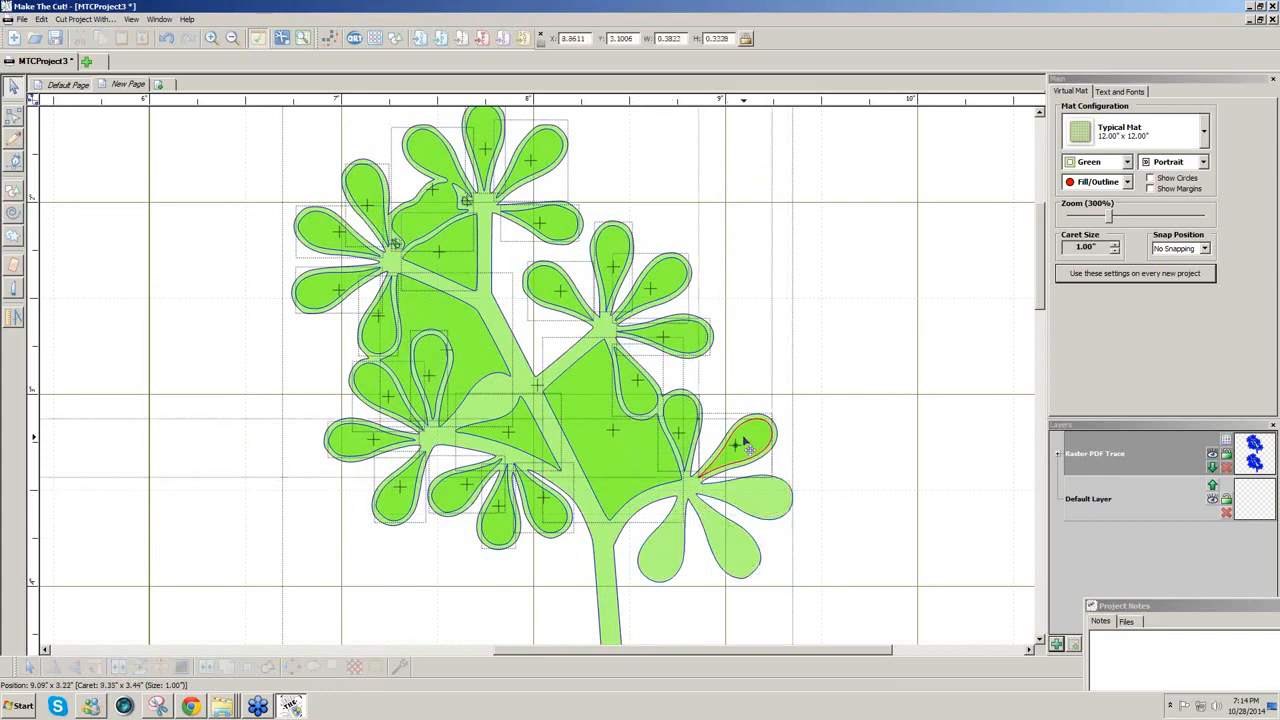
pyautogui.press('Delete')
pyautogui.click(682, 428)
pyautogui.press('Delete')
pyautogui.click(641, 402)
# Step: Delete the petal cutouts on the sprig's upper flower
pyautogui.press('Delete')
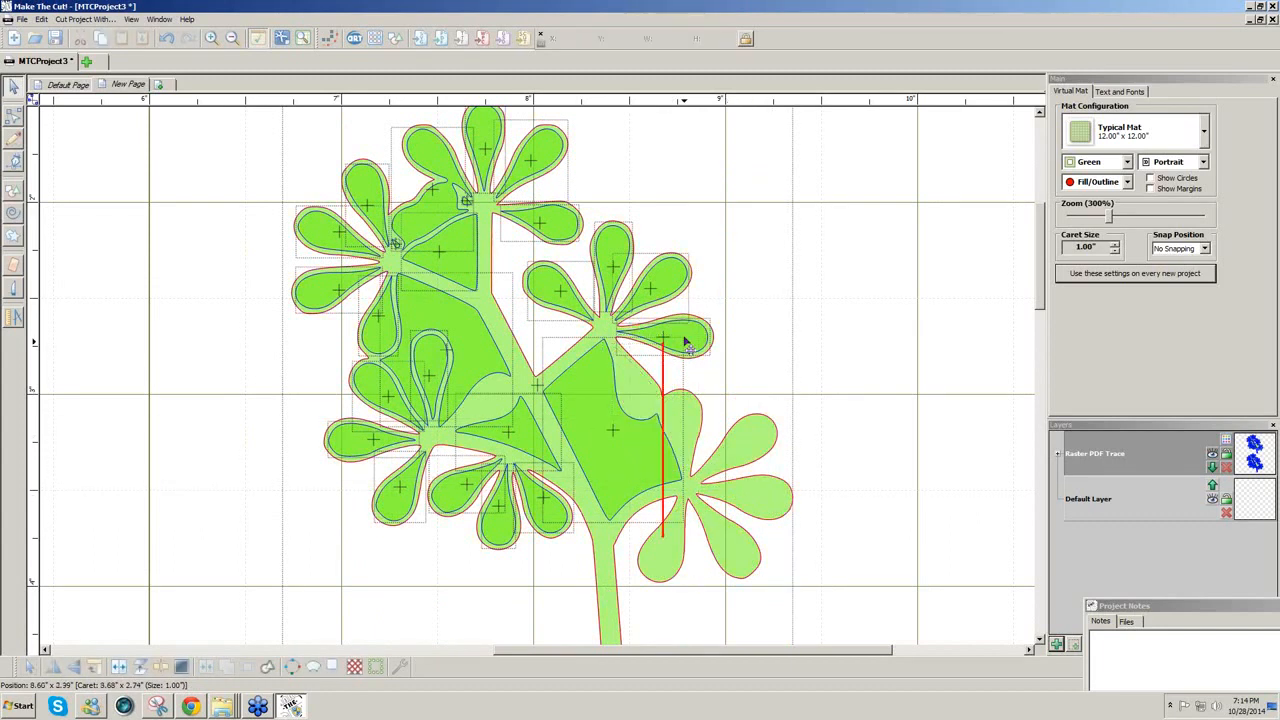
pyautogui.click(663, 338)
pyautogui.press('Delete')
pyautogui.click(620, 291)
pyautogui.press('Delete')
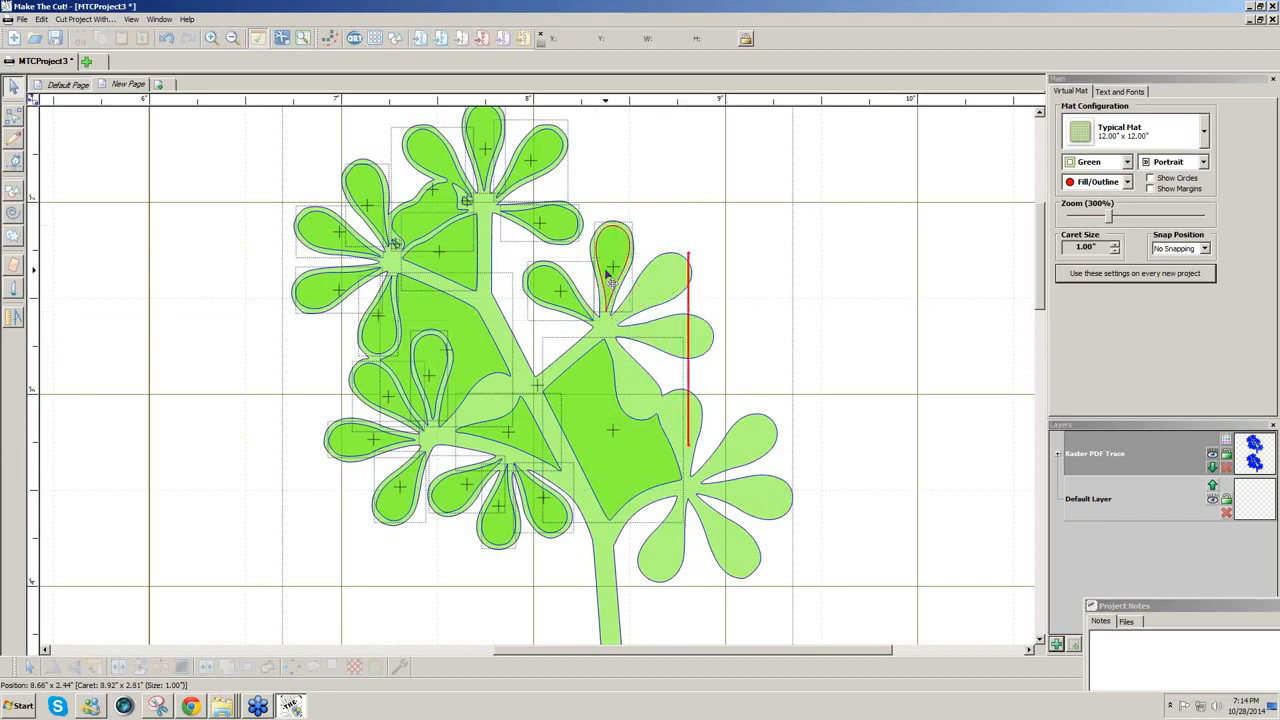
pyautogui.click(609, 266)
pyautogui.press('Delete')
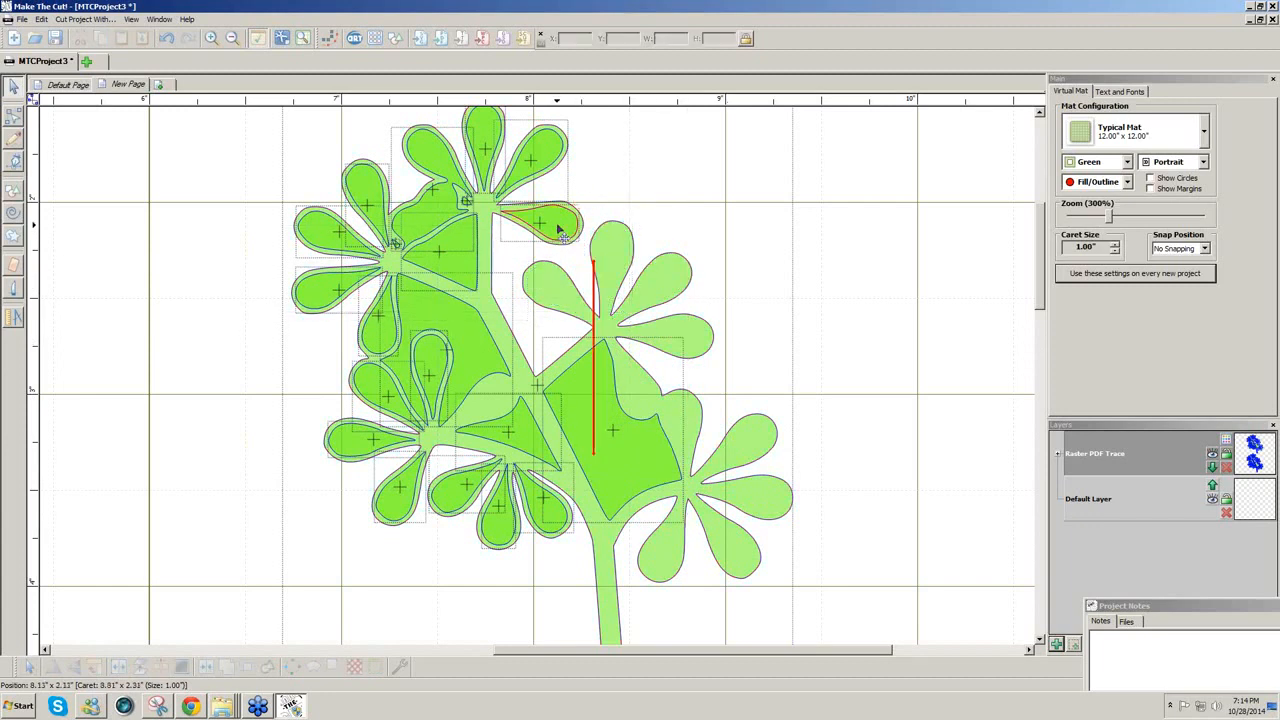
pyautogui.click(535, 224)
pyautogui.press('Delete')
pyautogui.click(484, 150)
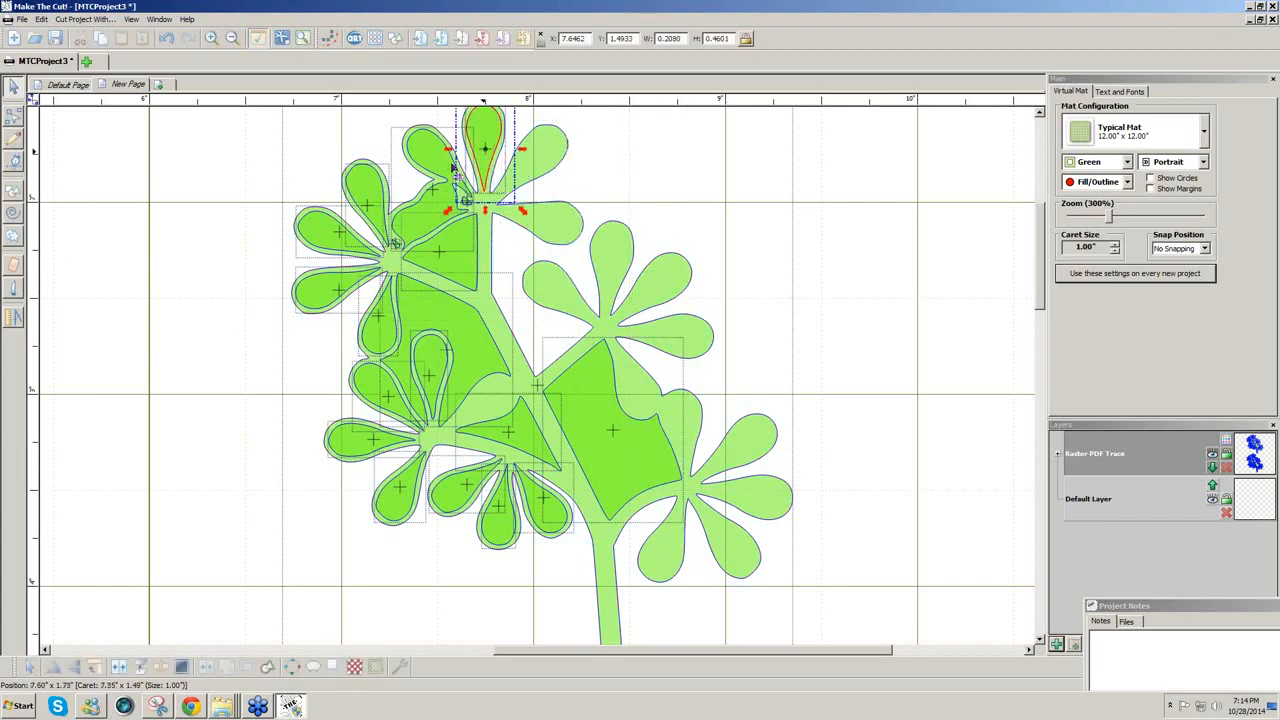
pyautogui.press('Delete')
# Step: Delete the remaining petal cutouts along the left and bottom of the sprig
pyautogui.click(447, 175)
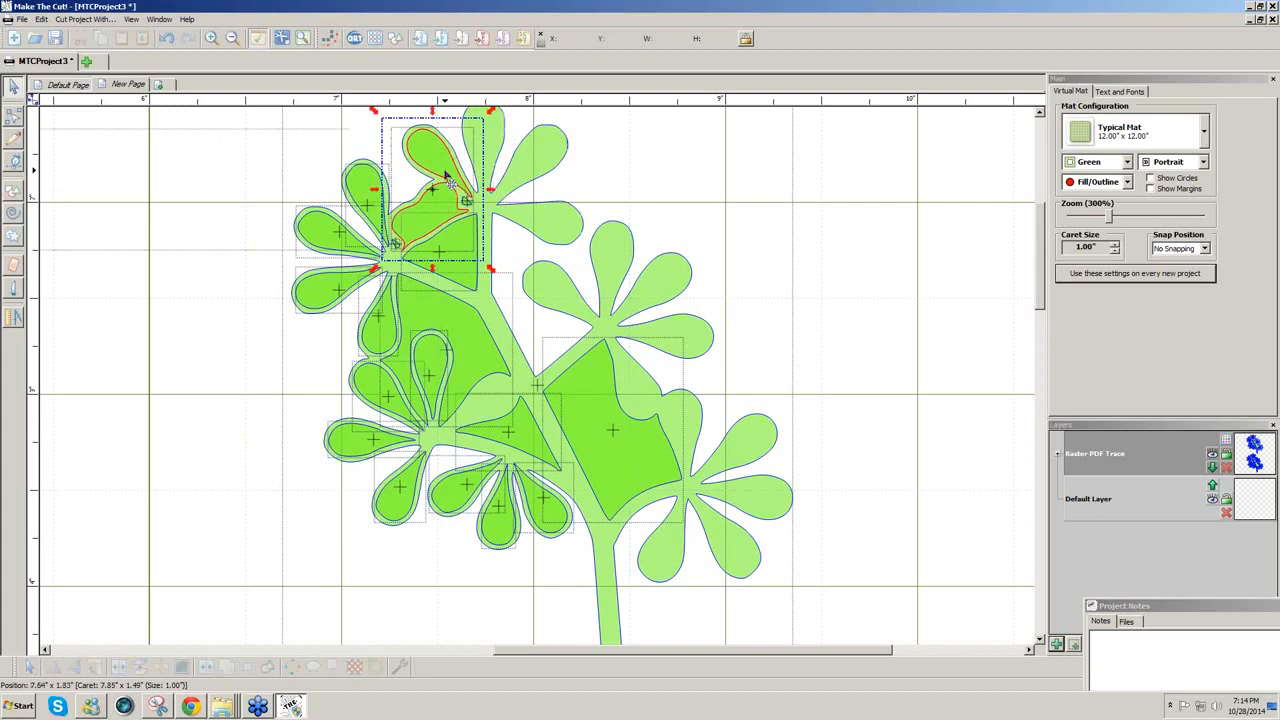
pyautogui.click(372, 205)
pyautogui.press('Delete')
pyautogui.click(319, 240)
pyautogui.press('Delete')
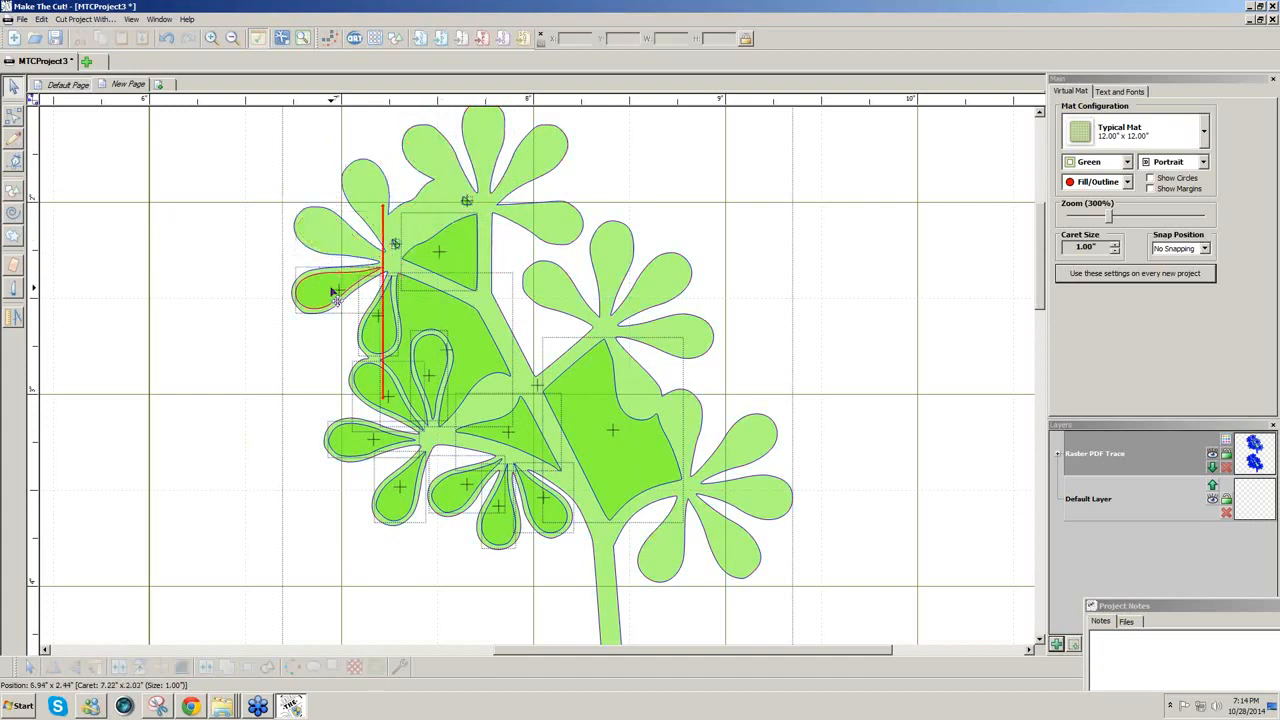
pyautogui.click(333, 291)
pyautogui.press('Delete')
pyautogui.click(380, 318)
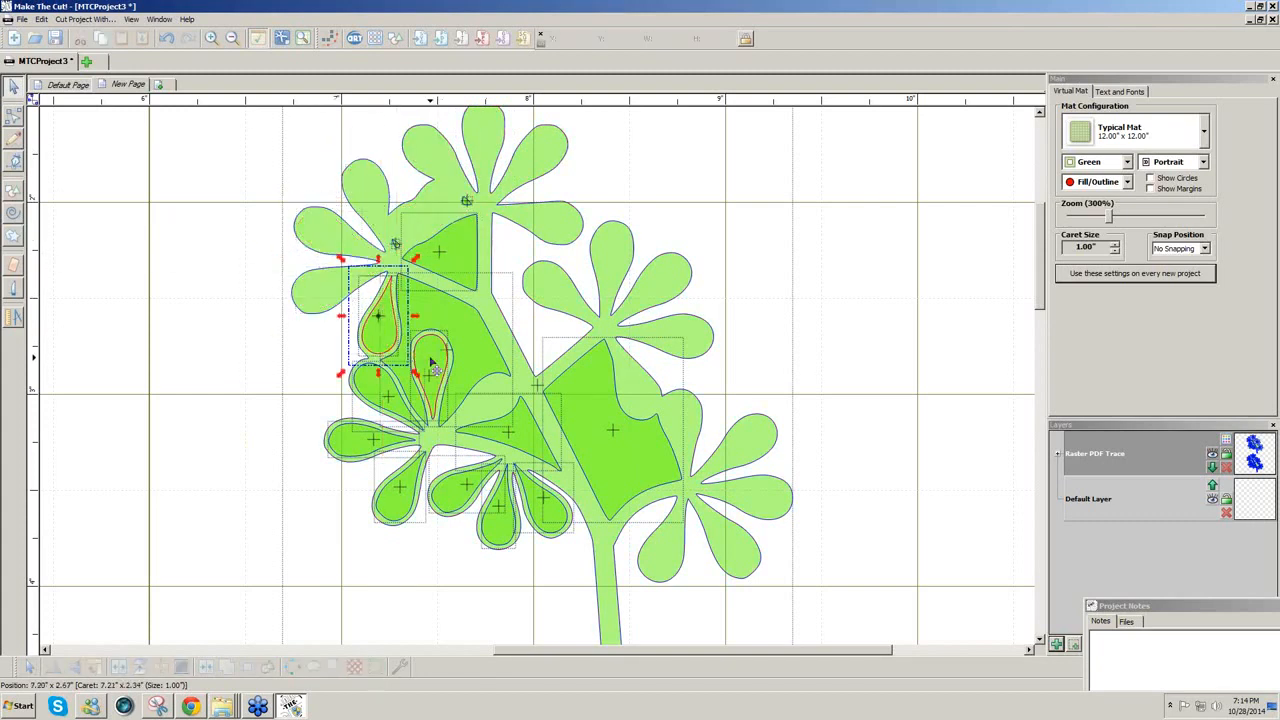
pyautogui.press('Delete')
pyautogui.click(432, 364)
pyautogui.press('Delete')
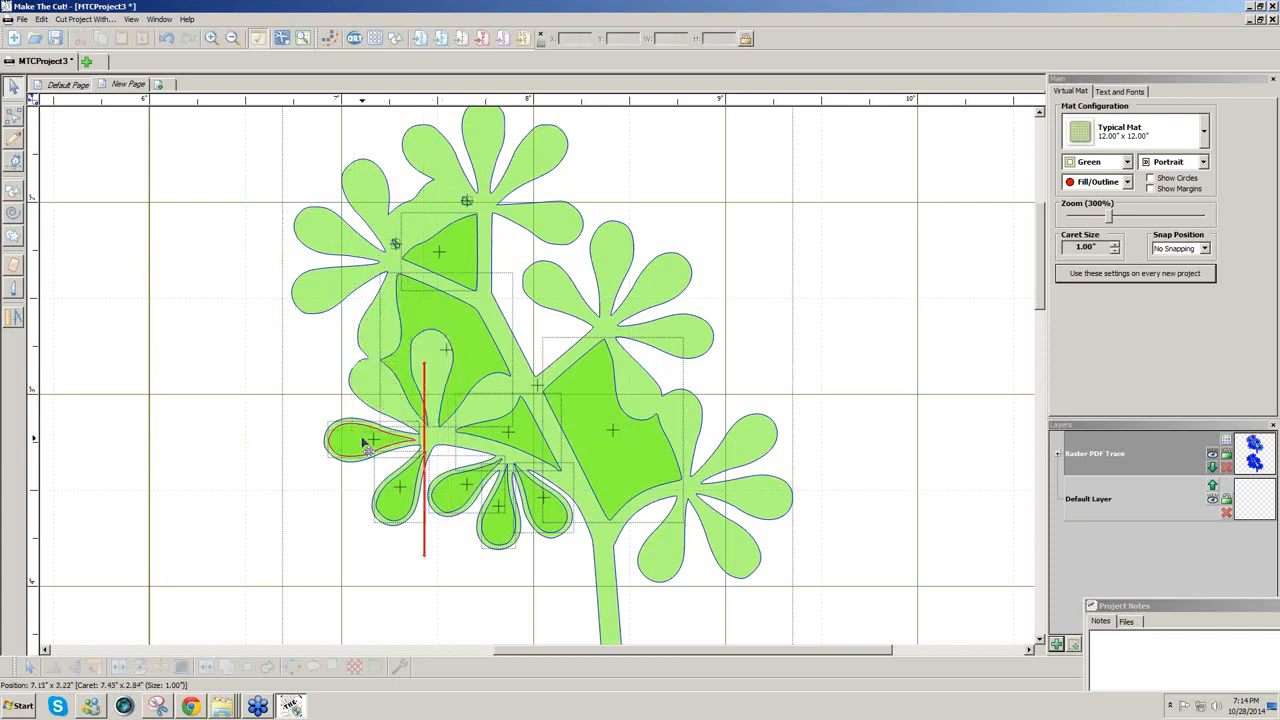
pyautogui.click(364, 443)
pyautogui.press('Delete')
pyautogui.click(404, 505)
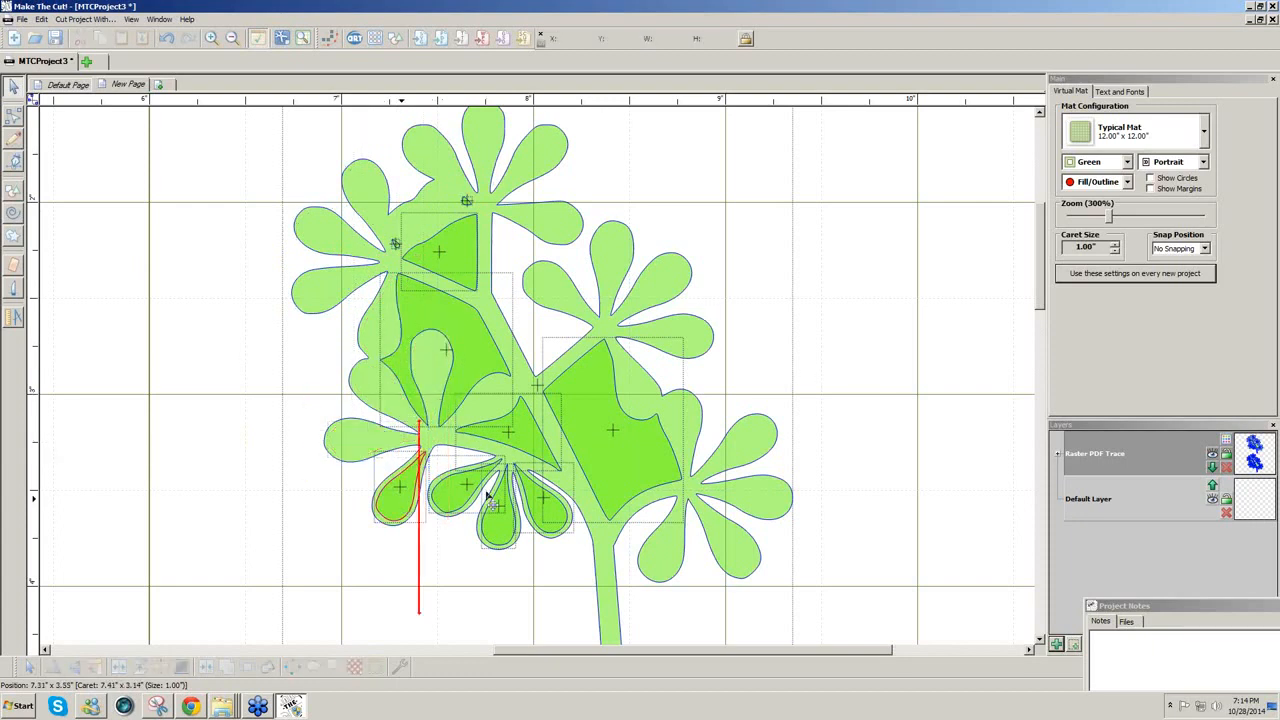
pyautogui.press('Delete')
pyautogui.press('Delete')
pyautogui.click(519, 506)
pyautogui.press('Delete')
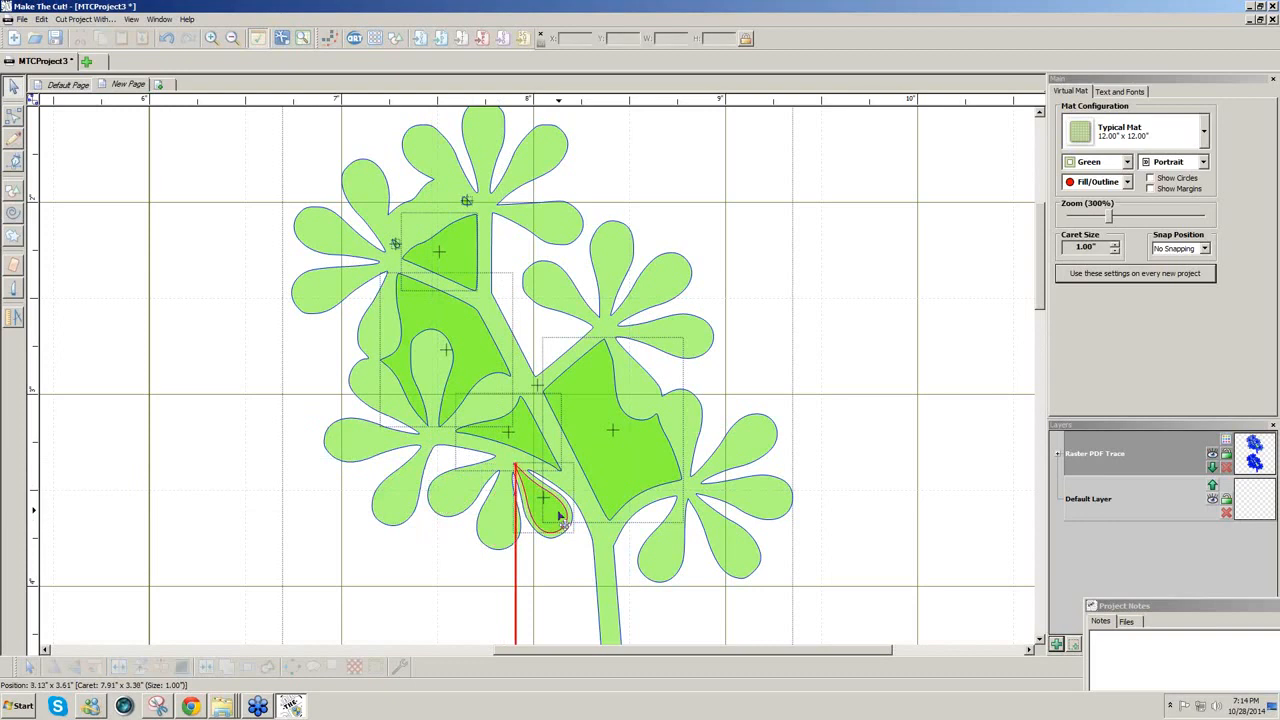
pyautogui.click(560, 517)
pyautogui.press('Delete')
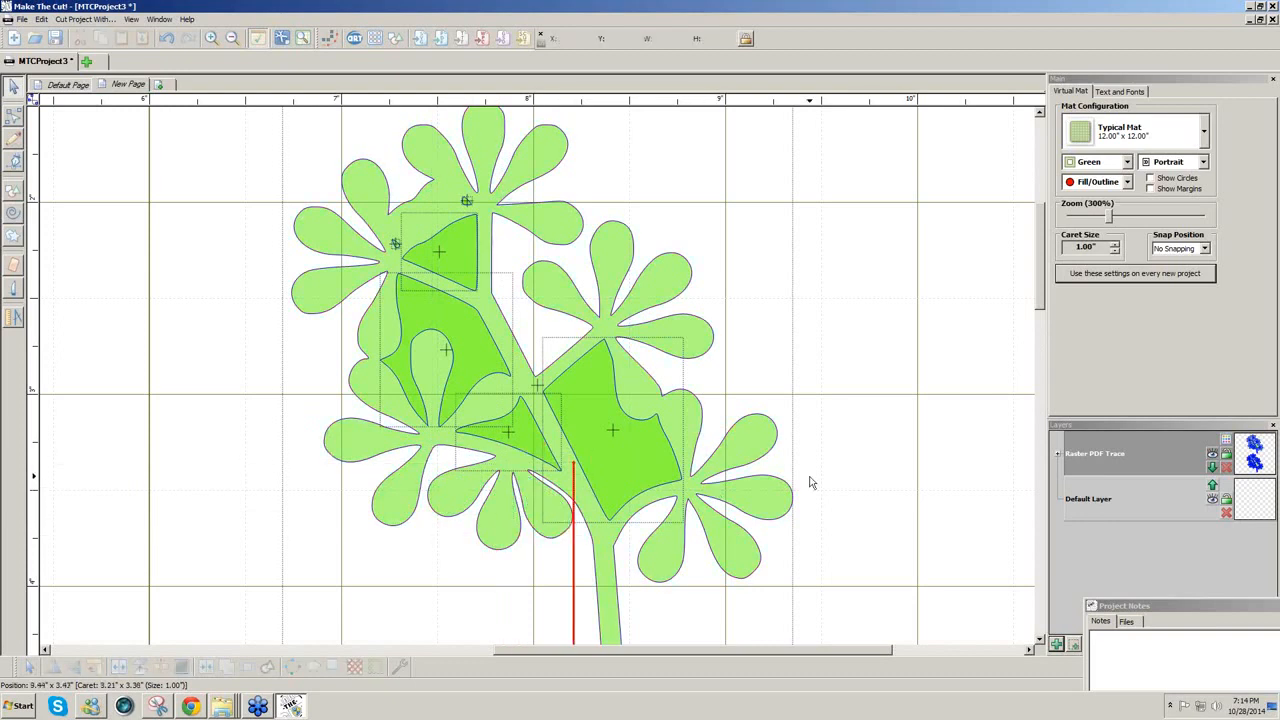
# Step: Select all and weld the sprig into one solid outline
pyautogui.hotkey('ctrl', 'a')
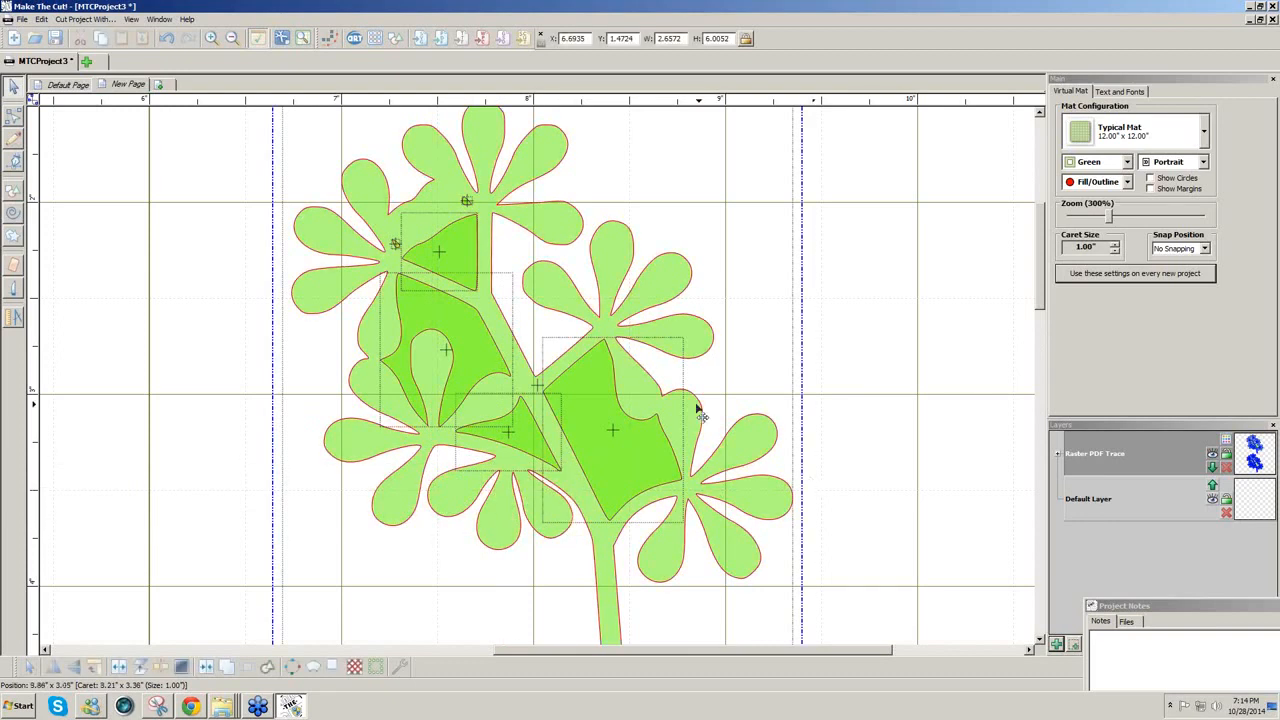
pyautogui.click(207, 667)
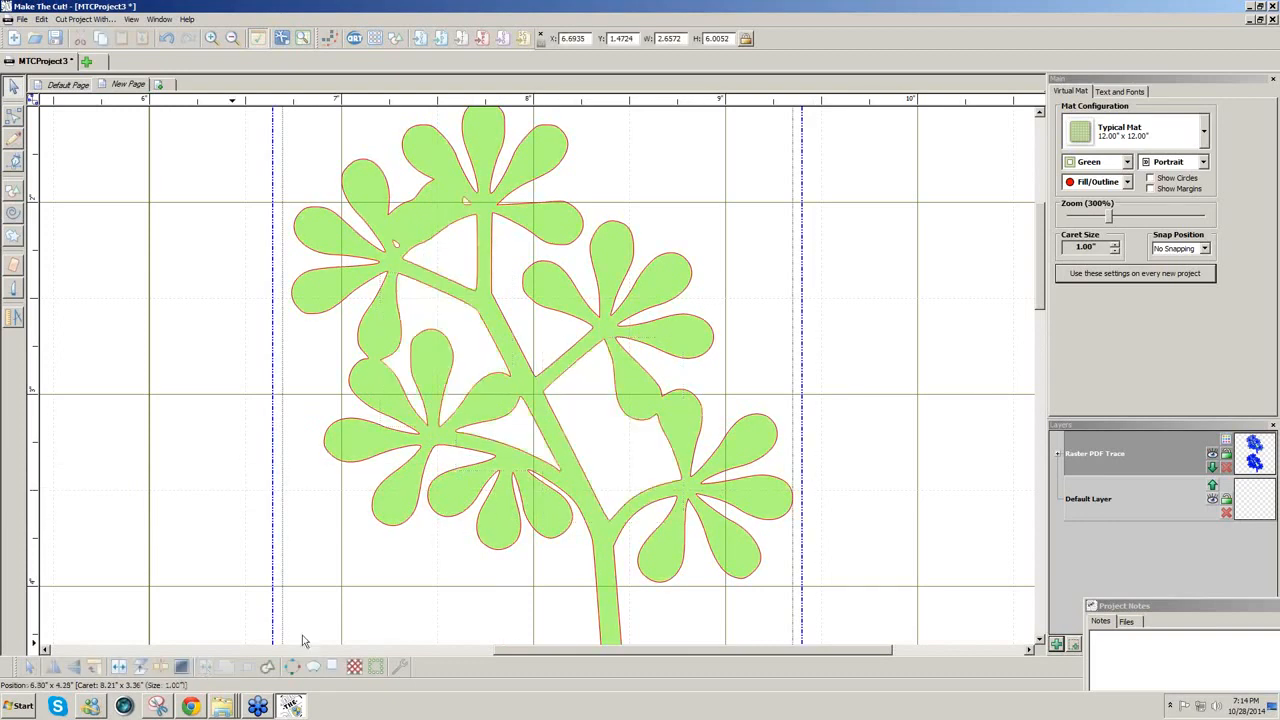
pyautogui.click(1109, 218)
# Step: Break apart the flower group and delete the lower outlined flower
pyautogui.moveTo(1109, 218); pyautogui.dragTo(1094, 221)
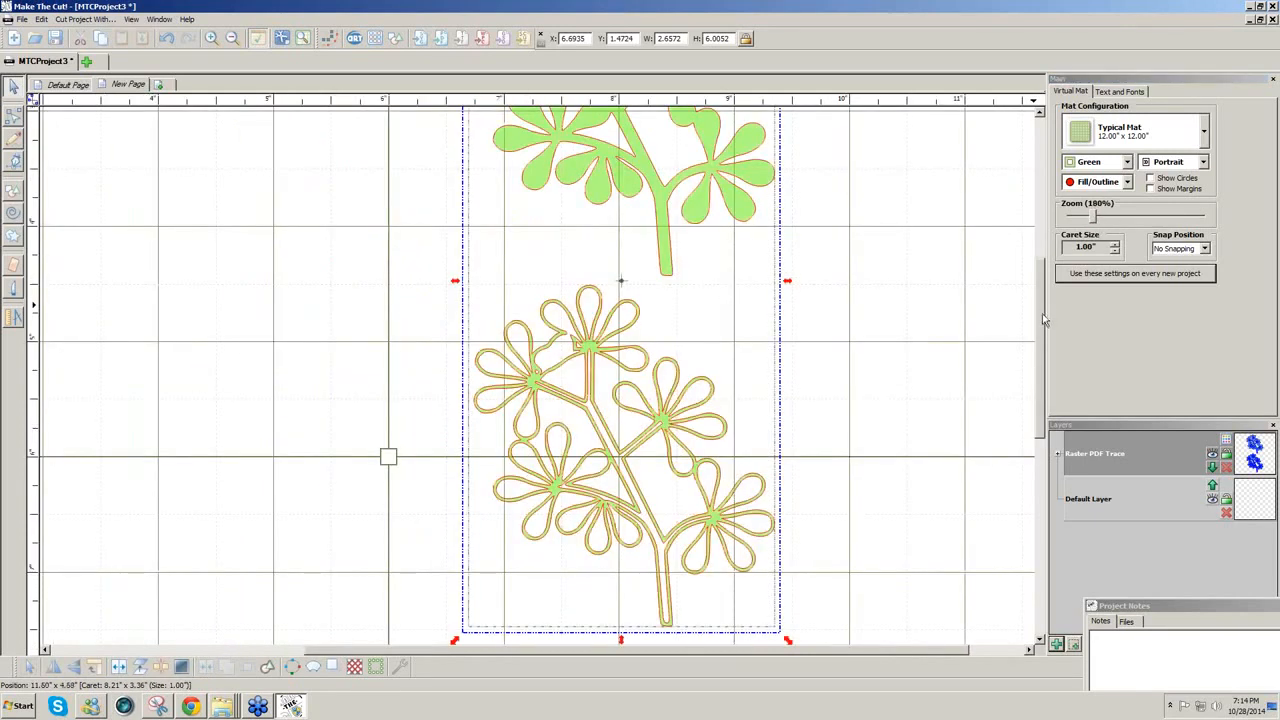
pyautogui.moveTo(1042, 313); pyautogui.dragTo(1053, 254)
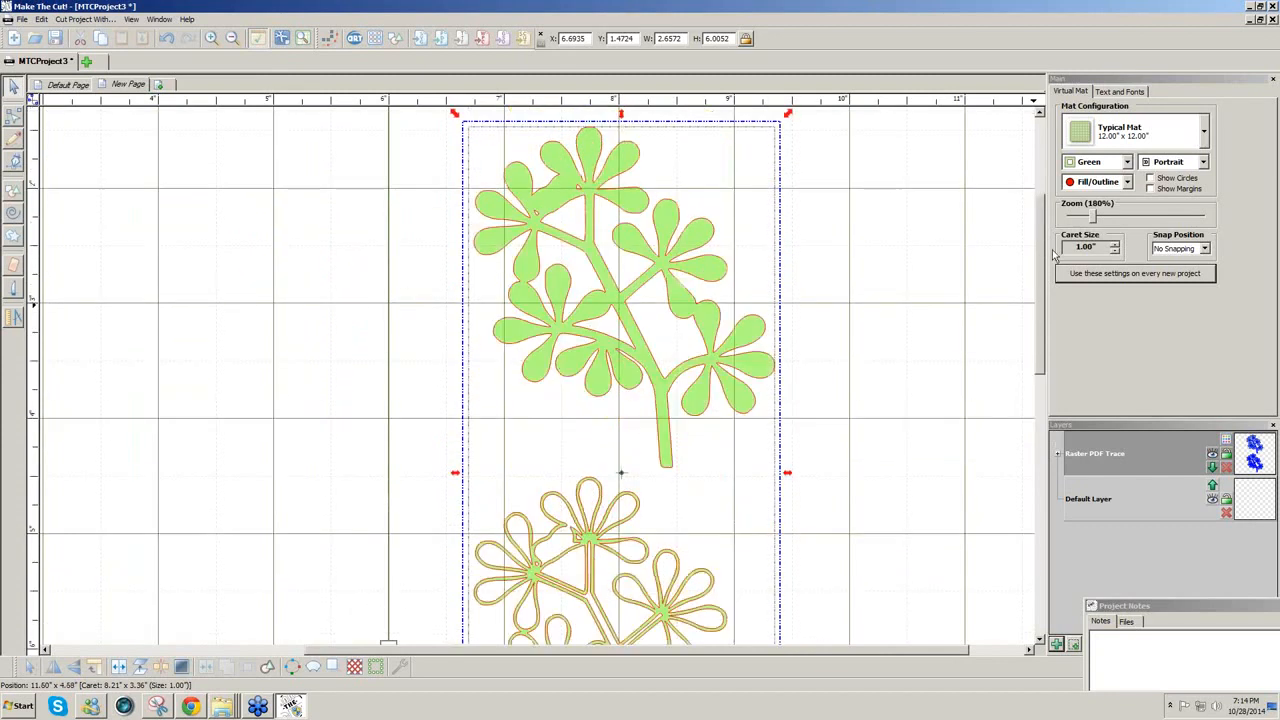
pyautogui.click(657, 363)
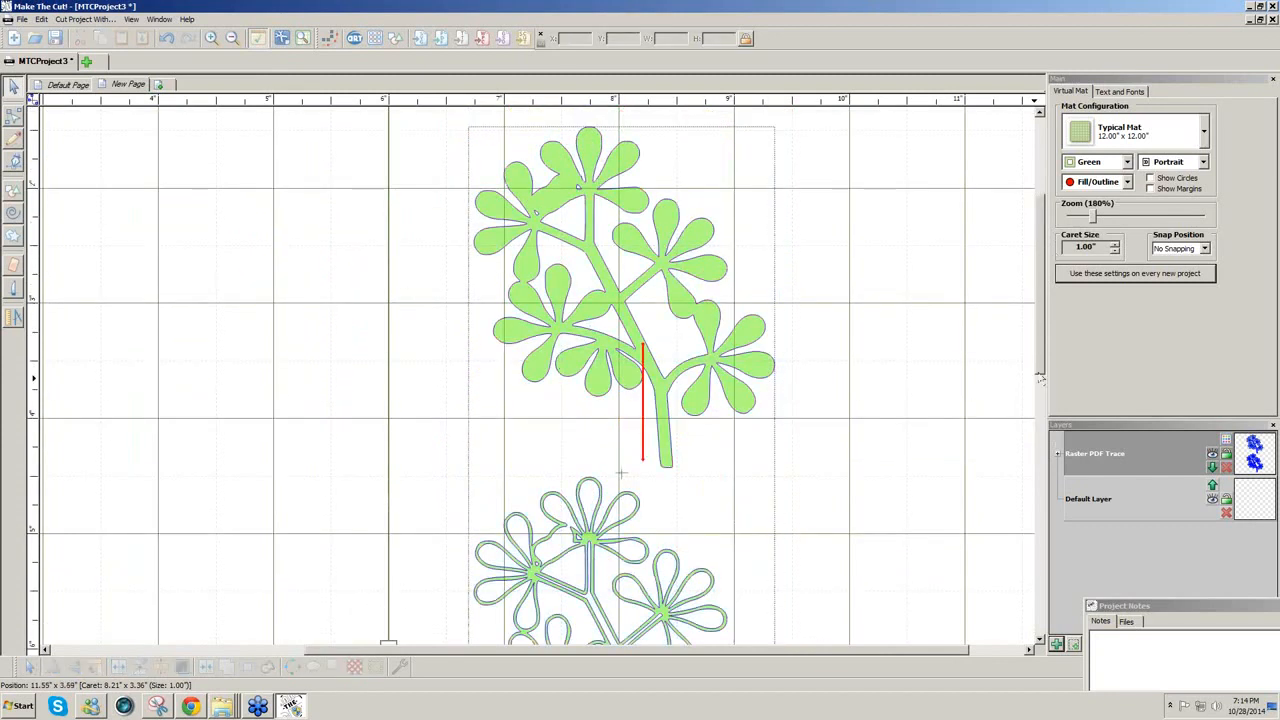
pyautogui.moveTo(1042, 369); pyautogui.dragTo(1042, 411)
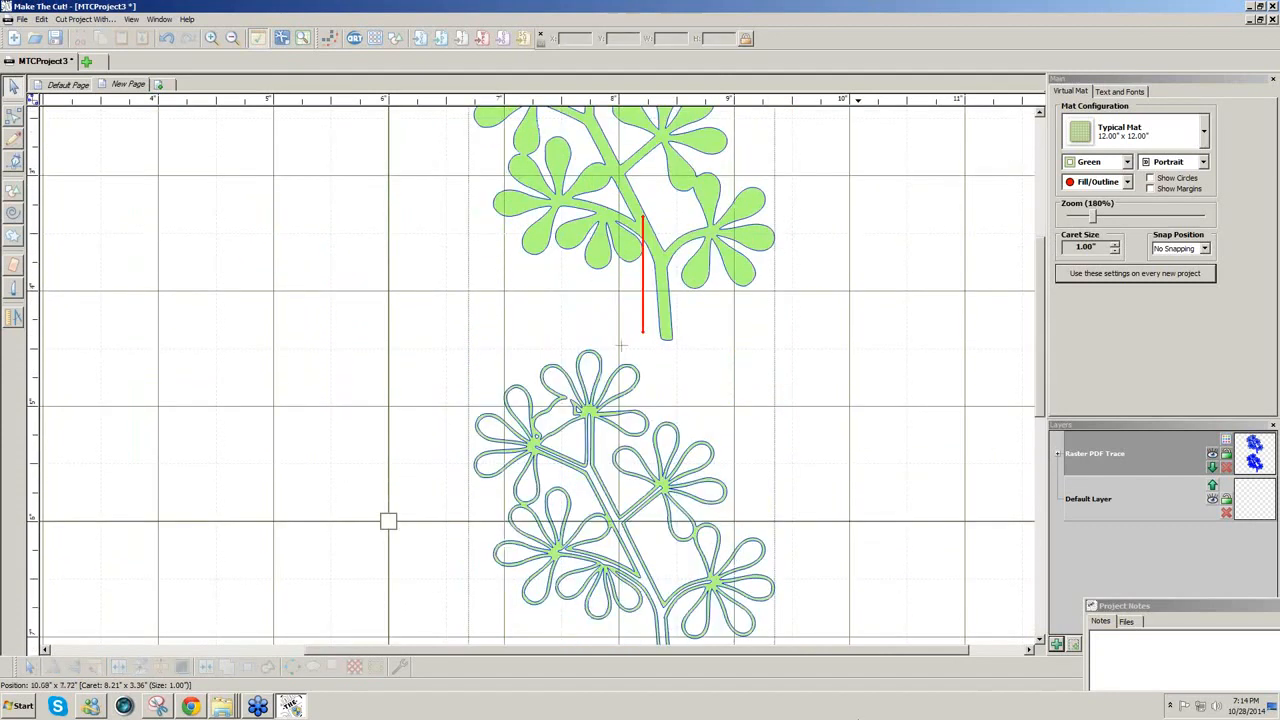
pyautogui.click(760, 585)
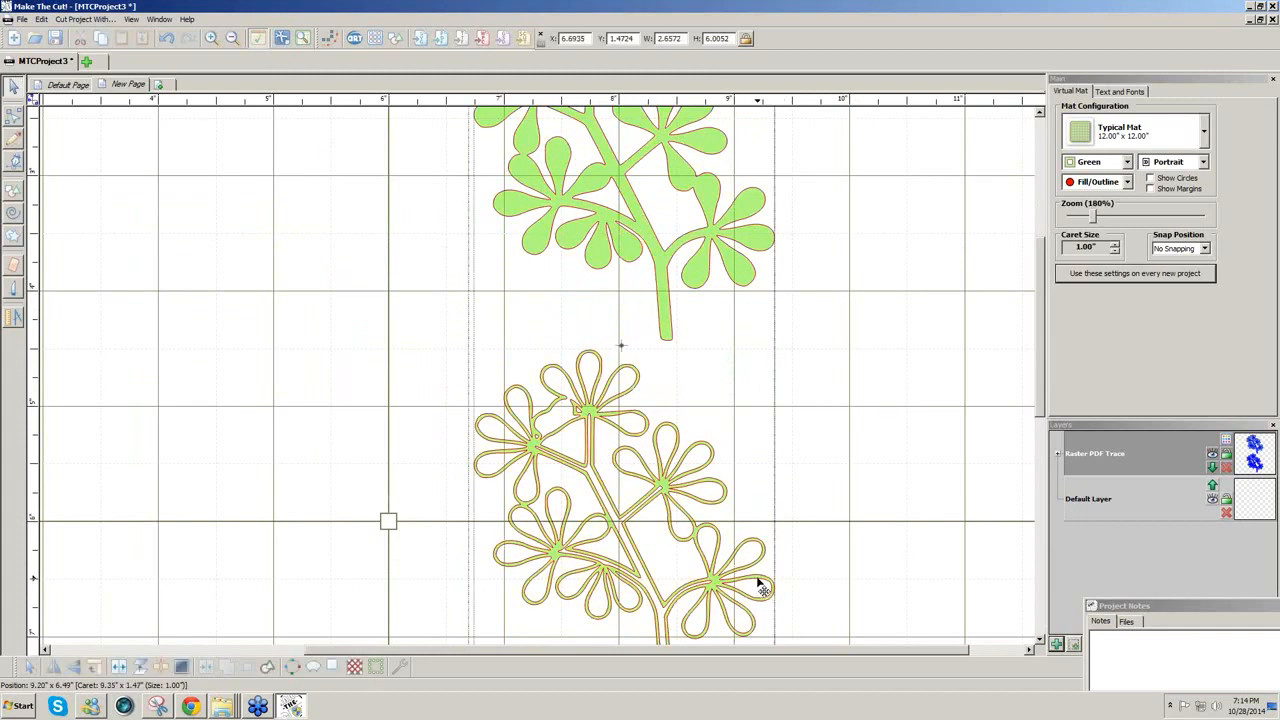
pyautogui.click(122, 670)
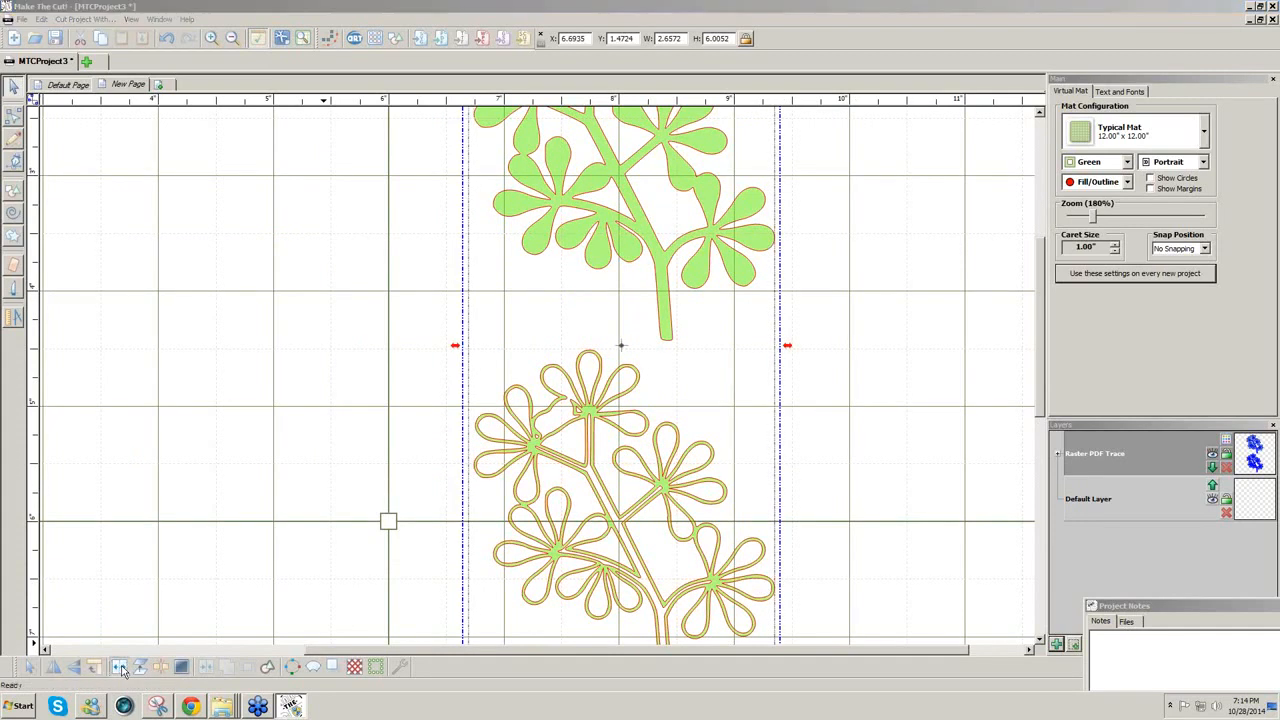
pyautogui.click(900, 620)
pyautogui.moveTo(900, 618); pyautogui.dragTo(896, 708)
pyautogui.press('Delete')
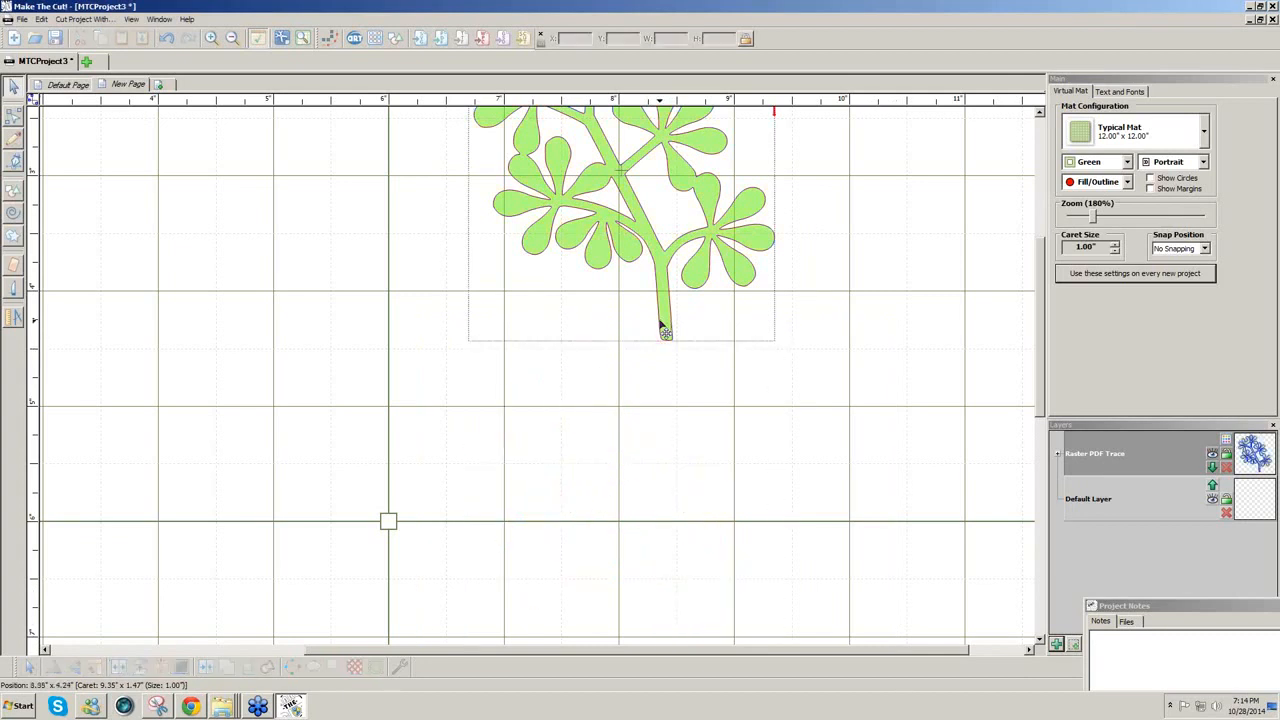
# Step: Duplicate the solid green plant and place the copy beside the original near the mat's top
pyautogui.click(660, 325)
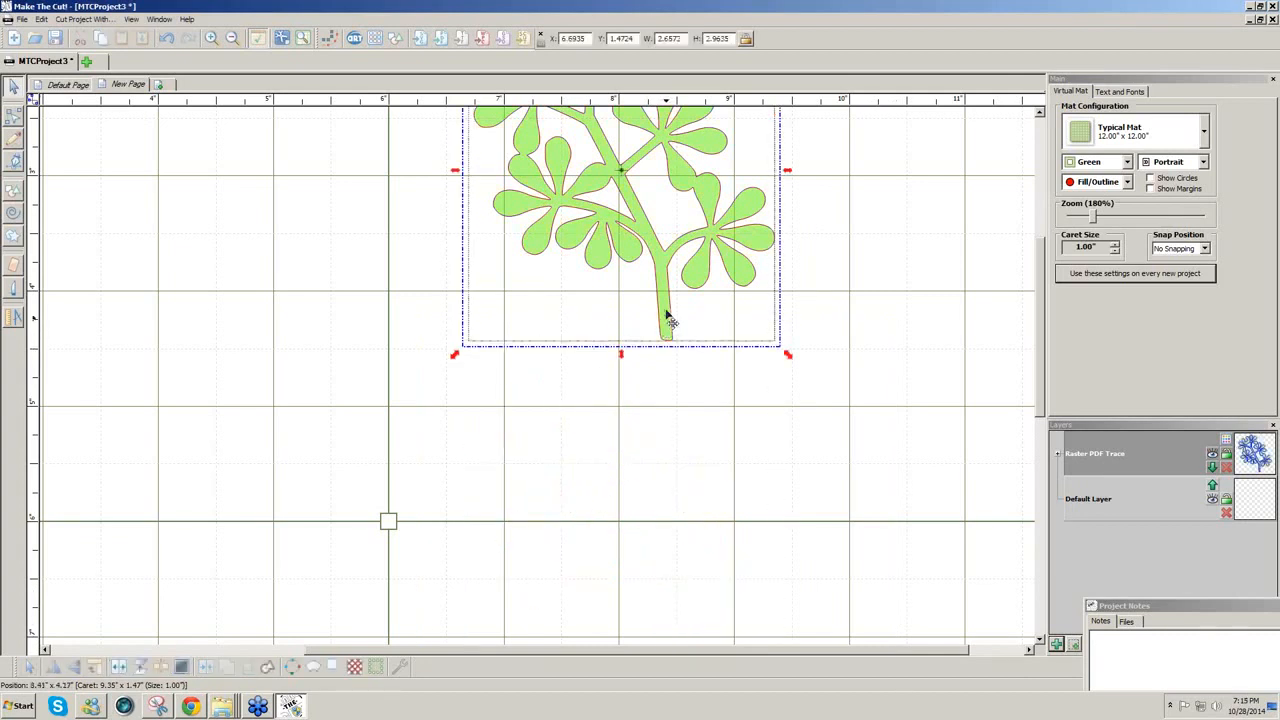
pyautogui.hotkey('ctrl', 'd')
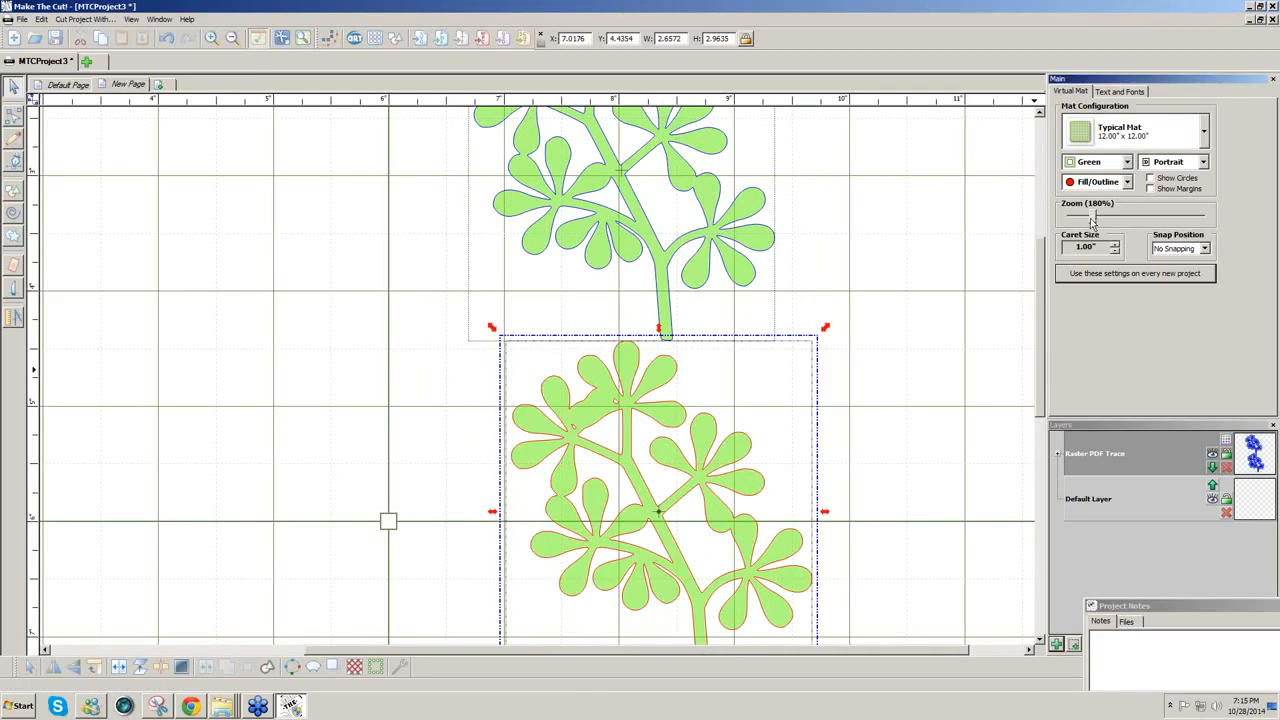
pyautogui.moveTo(1090, 218); pyautogui.dragTo(1082, 218)
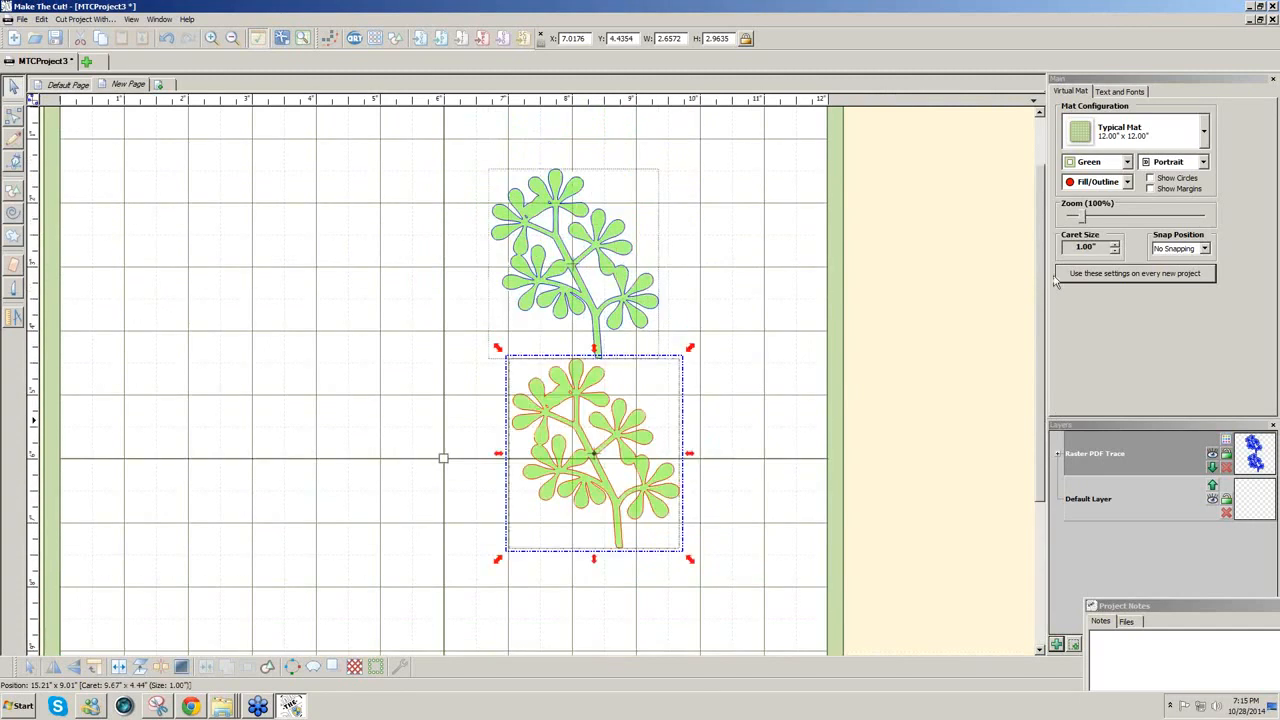
pyautogui.click(431, 473)
pyautogui.moveTo(646, 530); pyautogui.dragTo(452, 345)
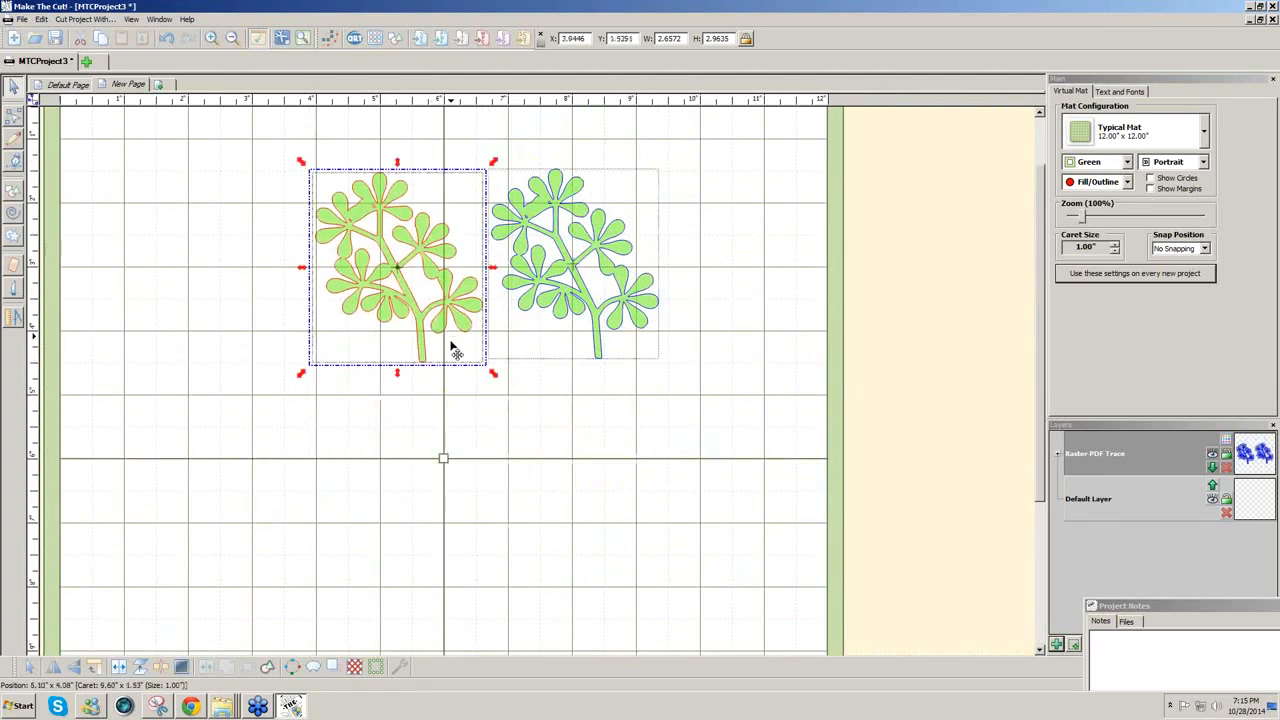
# Step: On the Default Page, delete the extra blue leaf outlines
pyautogui.click(80, 90)
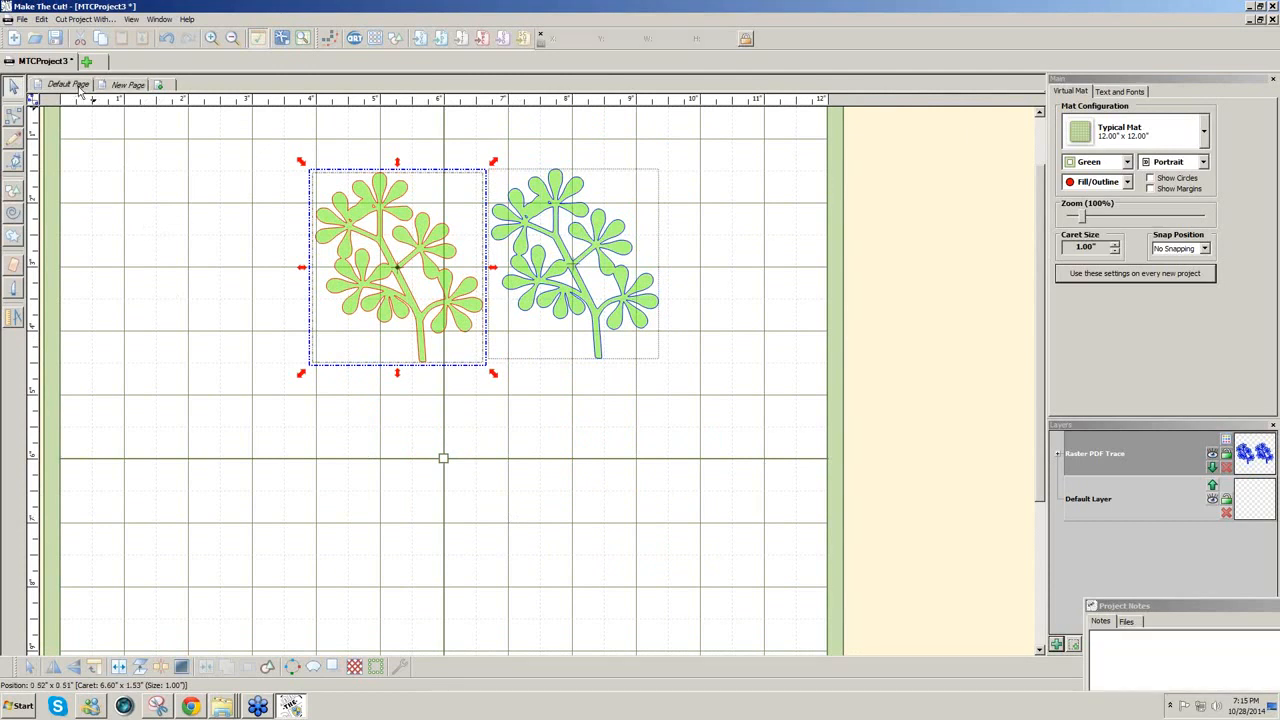
pyautogui.moveTo(152, 120); pyautogui.dragTo(578, 574)
pyautogui.press('Delete')
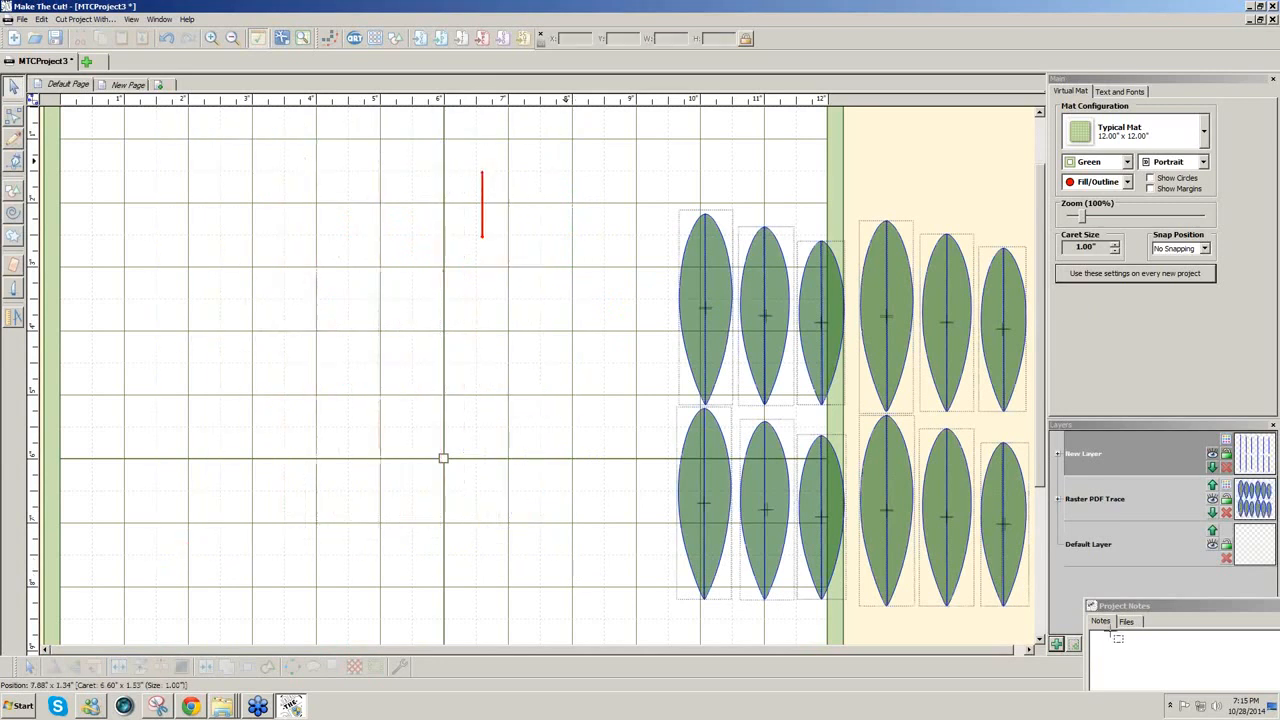
# Step: Move all twelve green leaf shapes onto the mat's left side
pyautogui.moveTo(566, 160); pyautogui.dragTo(998, 628)
pyautogui.moveTo(913, 515); pyautogui.dragTo(360, 461)
pyautogui.click(131, 19)
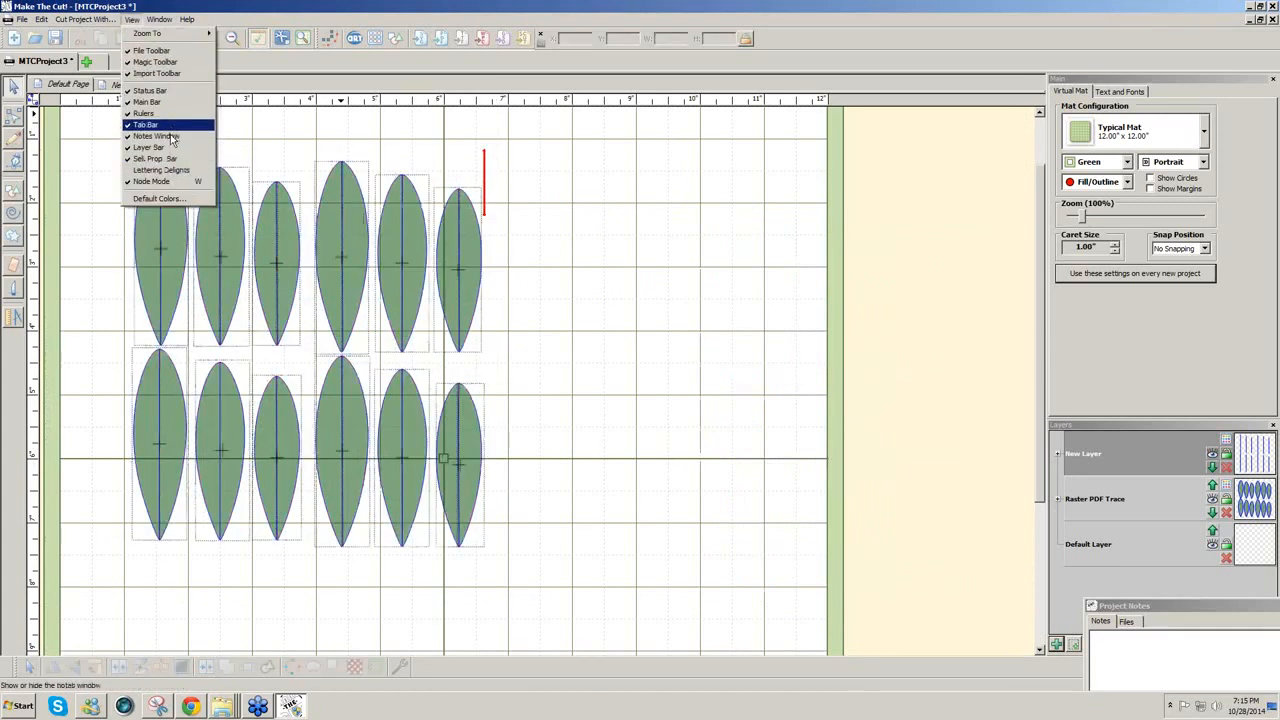
# Step: Re-show the Project Notes over the middle of the mat, then return Chrome to the dahlia tutorial
pyautogui.click(160, 136)
pyautogui.click(131, 19)
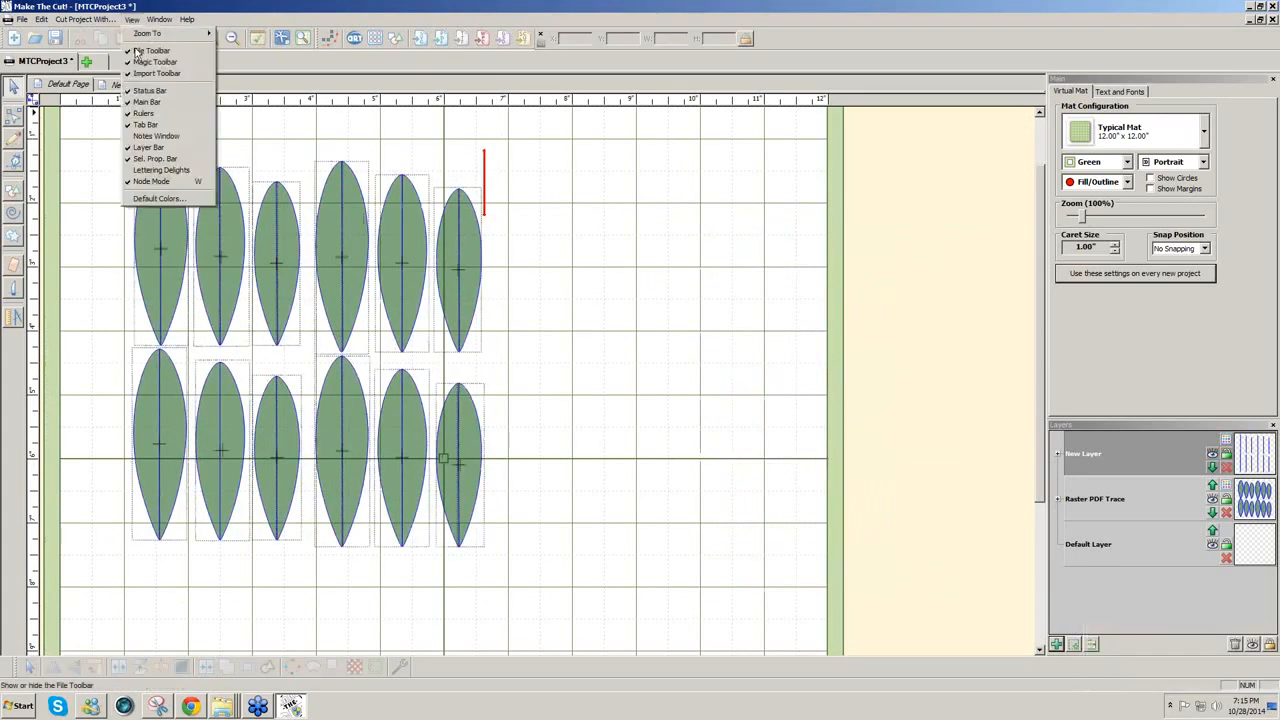
pyautogui.click(155, 137)
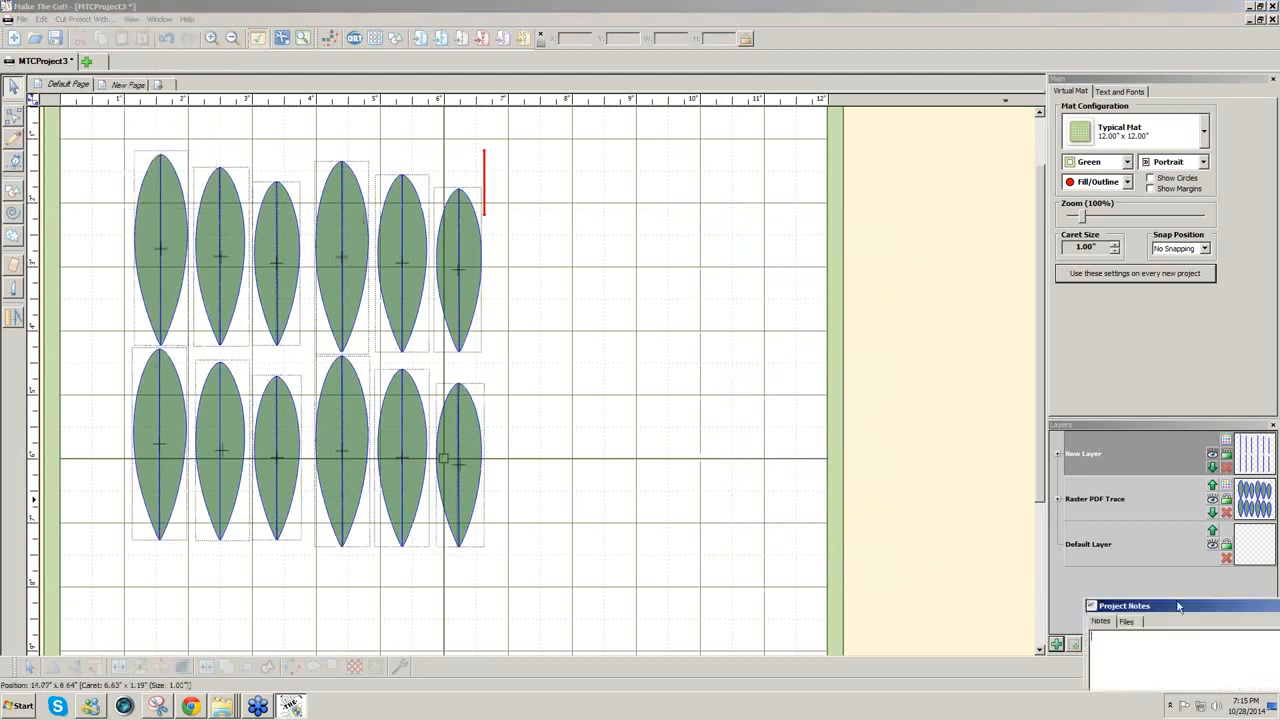
pyautogui.moveTo(1063, 574); pyautogui.dragTo(667, 298)
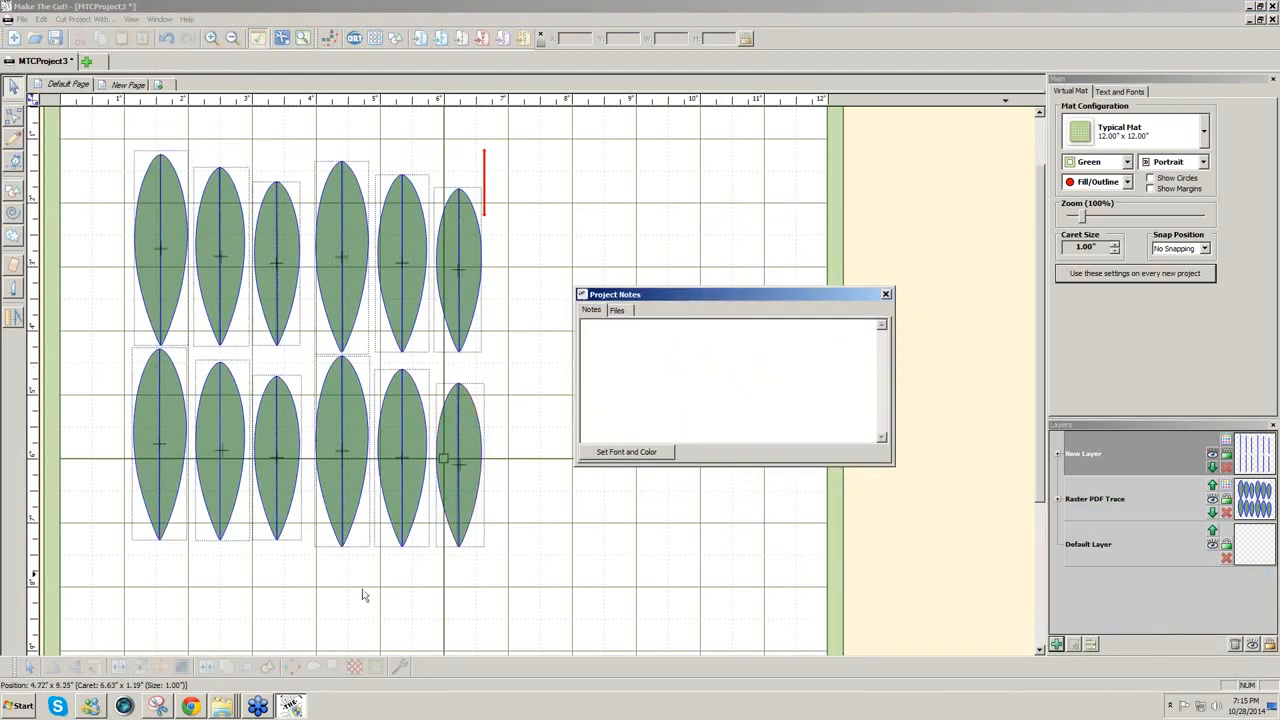
pyautogui.click(197, 711)
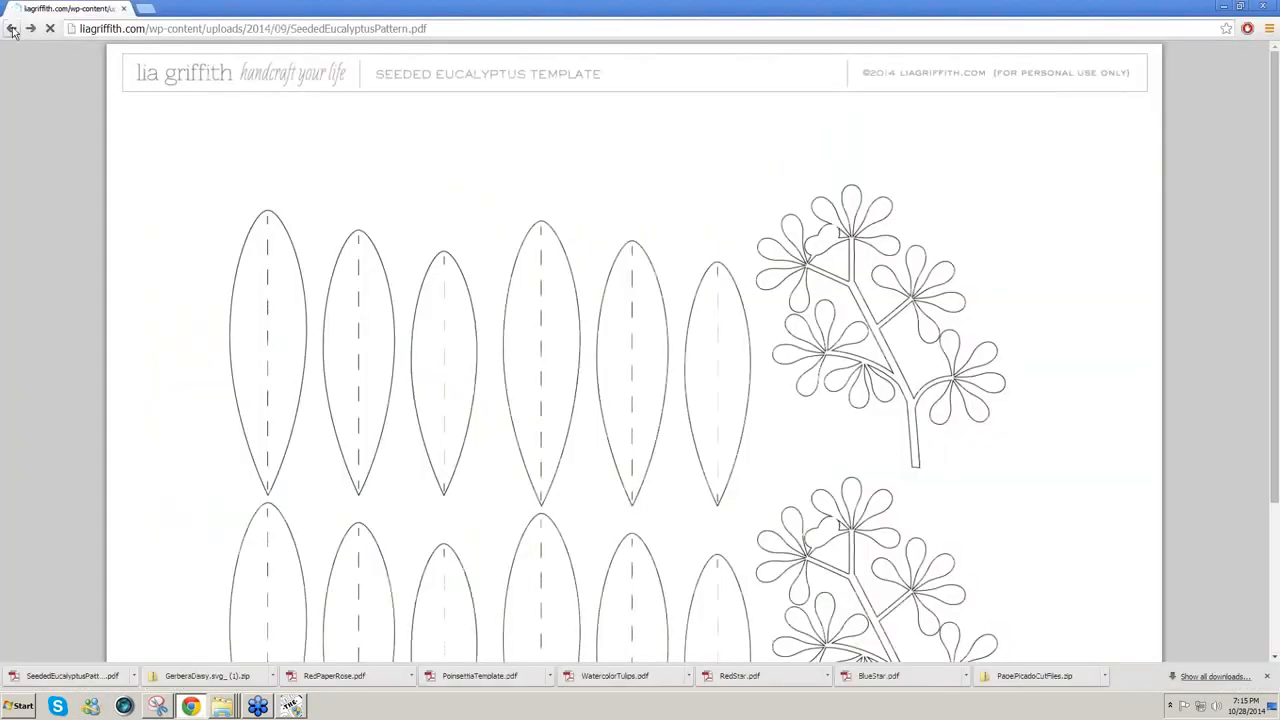
pyautogui.click(12, 29)
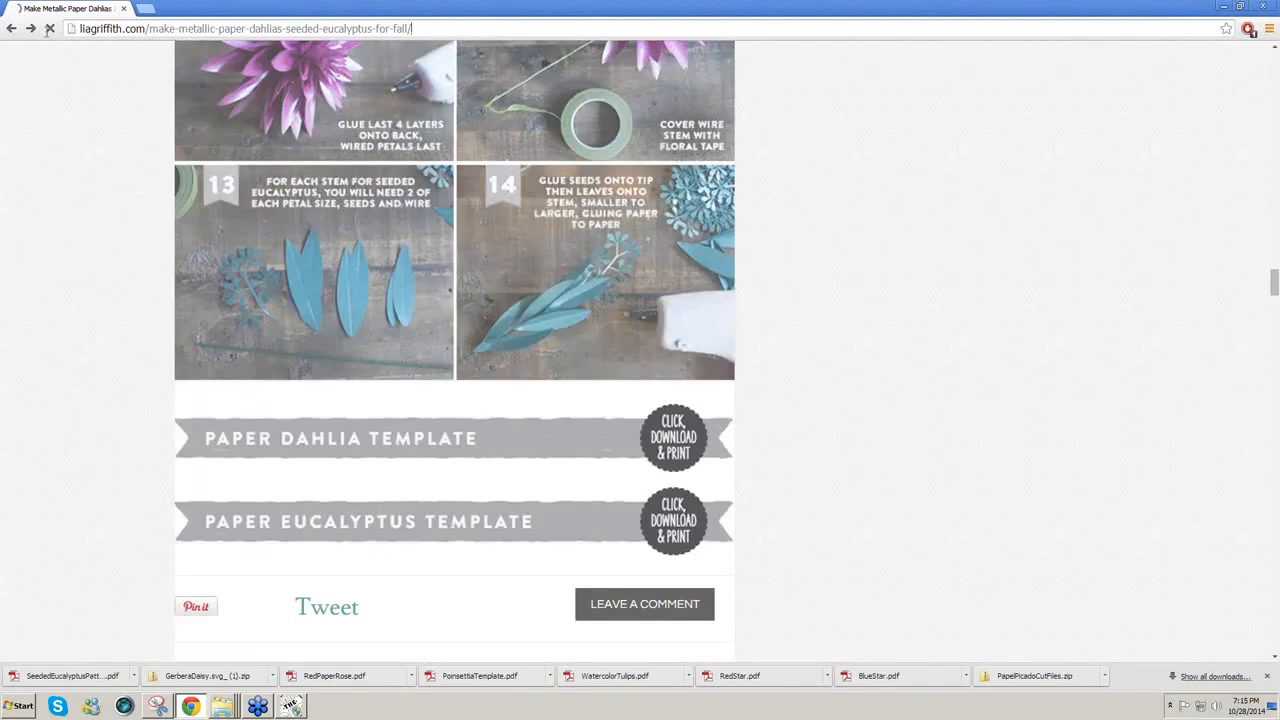
# Step: Copy the liagriffith.com metallic dahlias post address and bring Make The Cut! back
pyautogui.moveTo(48, 31); pyautogui.dragTo(2, 28)
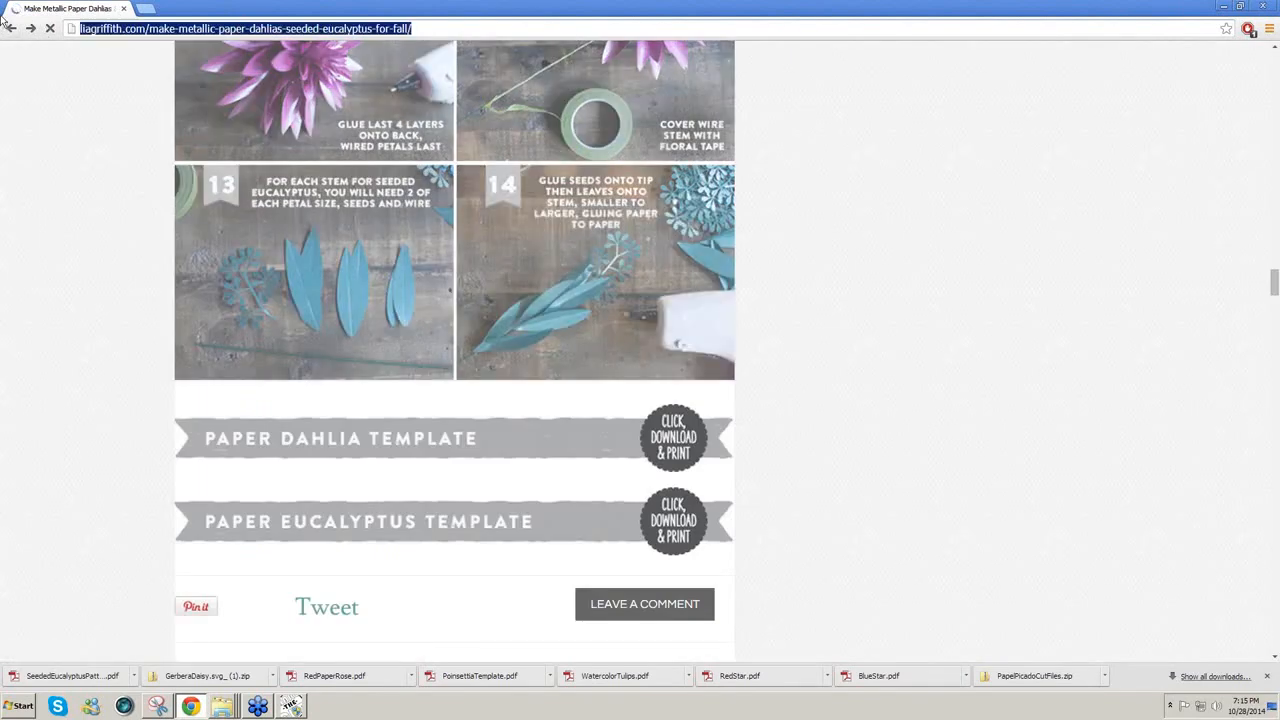
pyautogui.click(290, 707)
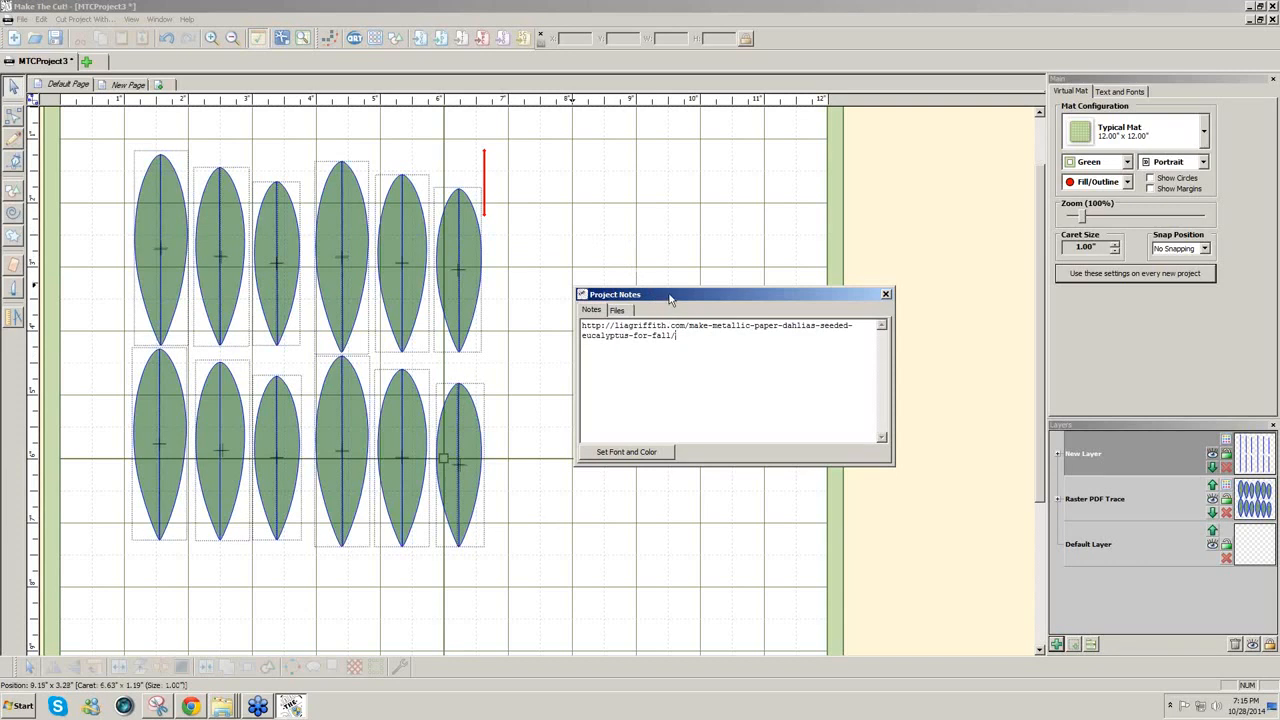
# Step: Move the Project Notes up, set the caret on the empty mat, and return to Chrome
pyautogui.moveTo(670, 298); pyautogui.dragTo(650, 214)
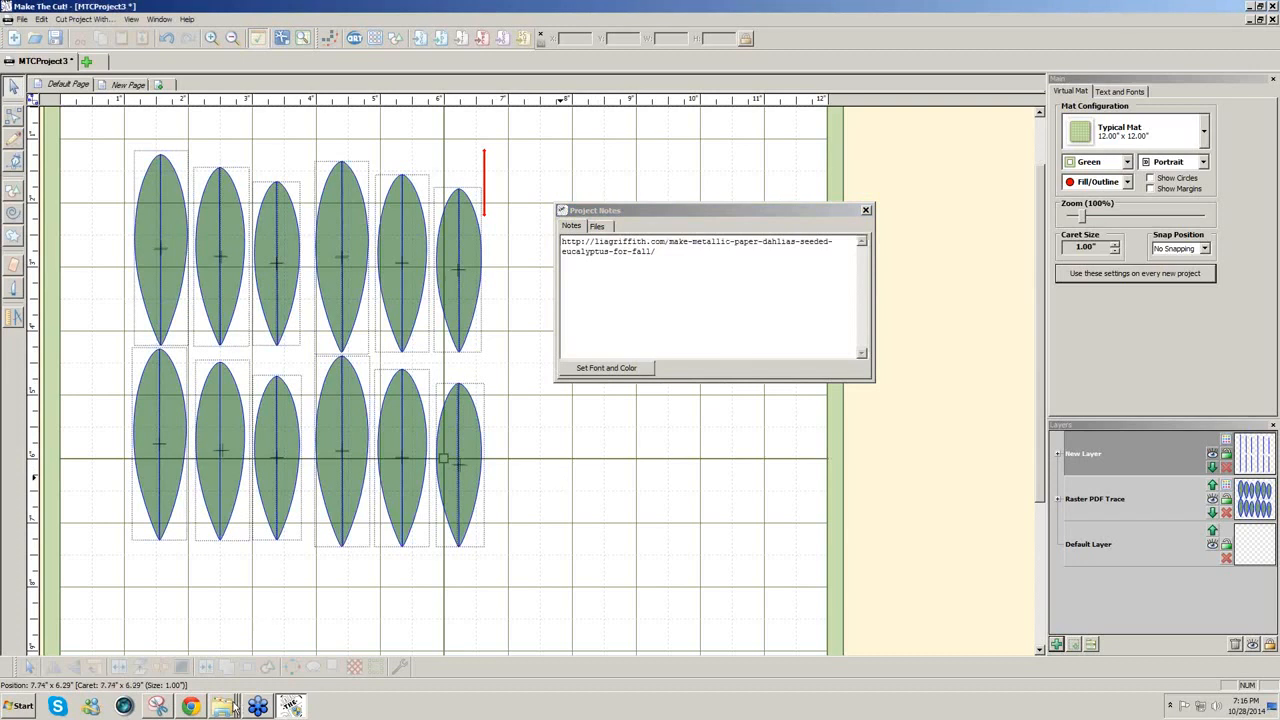
pyautogui.click(557, 484)
pyautogui.click(193, 706)
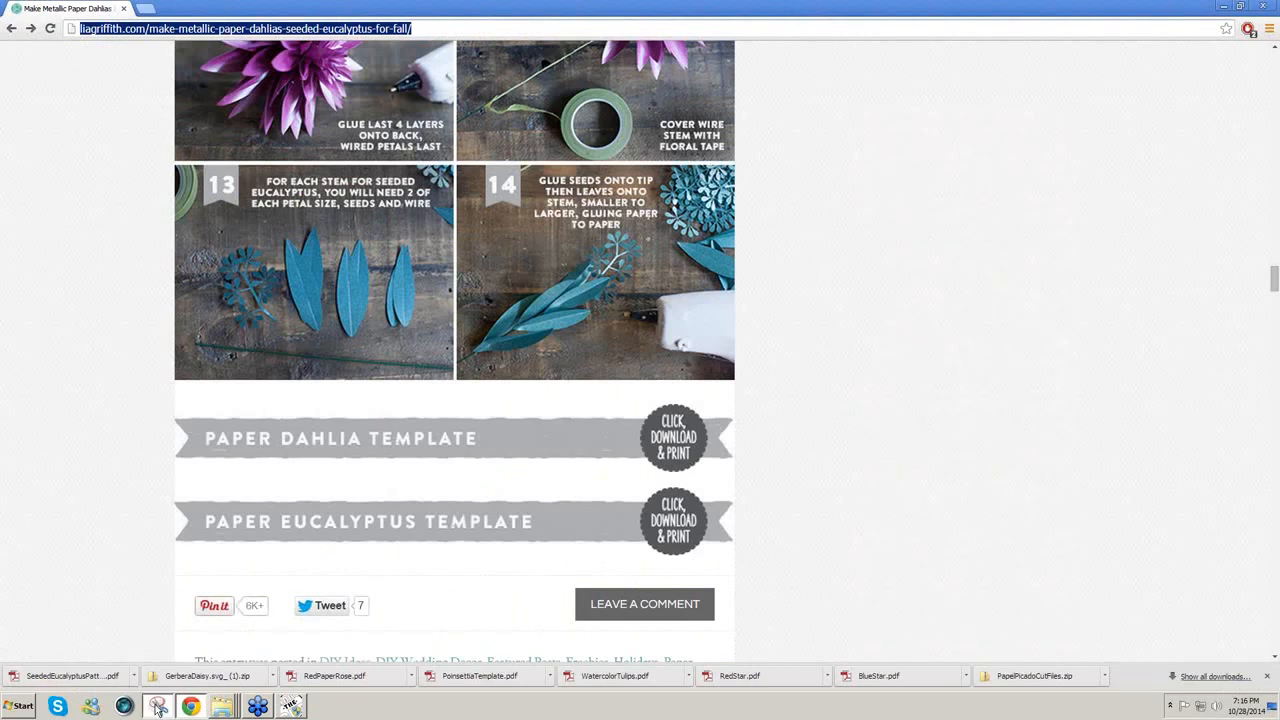
# Step: Snip the step 14 eucalyptus photo from the tutorial and return to Make The Cut!
pyautogui.click(158, 706)
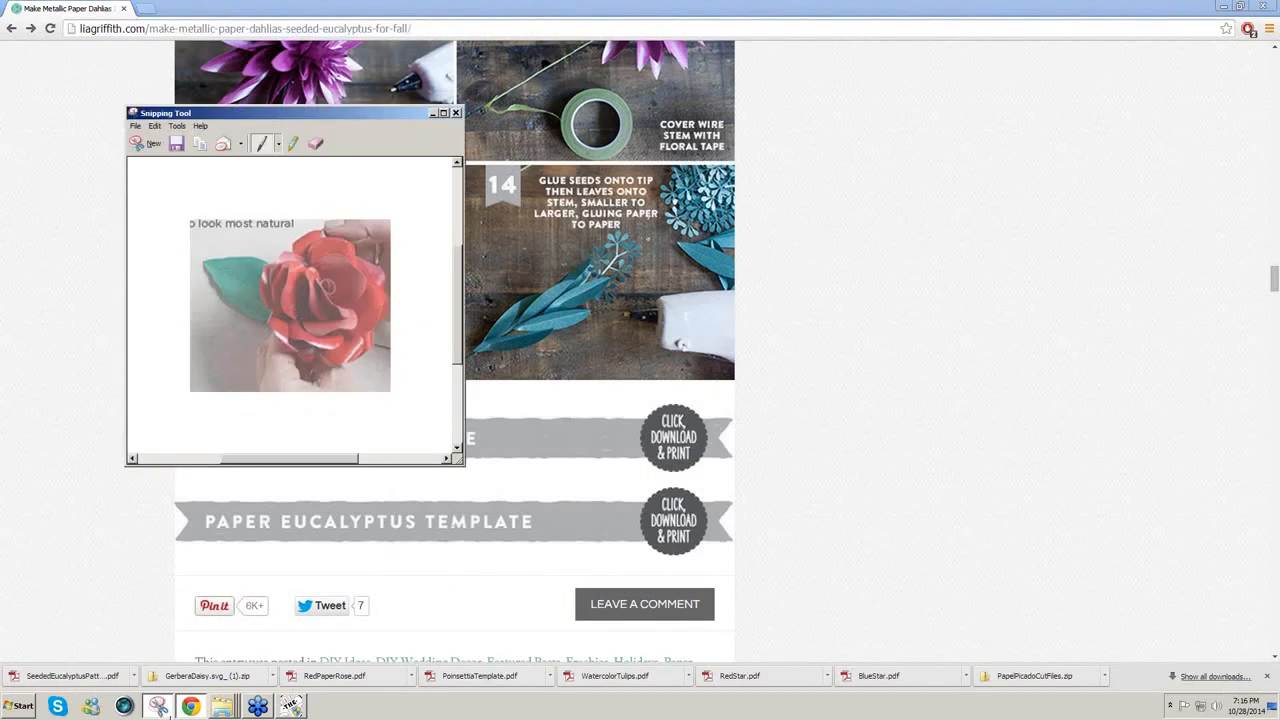
pyautogui.click(147, 143)
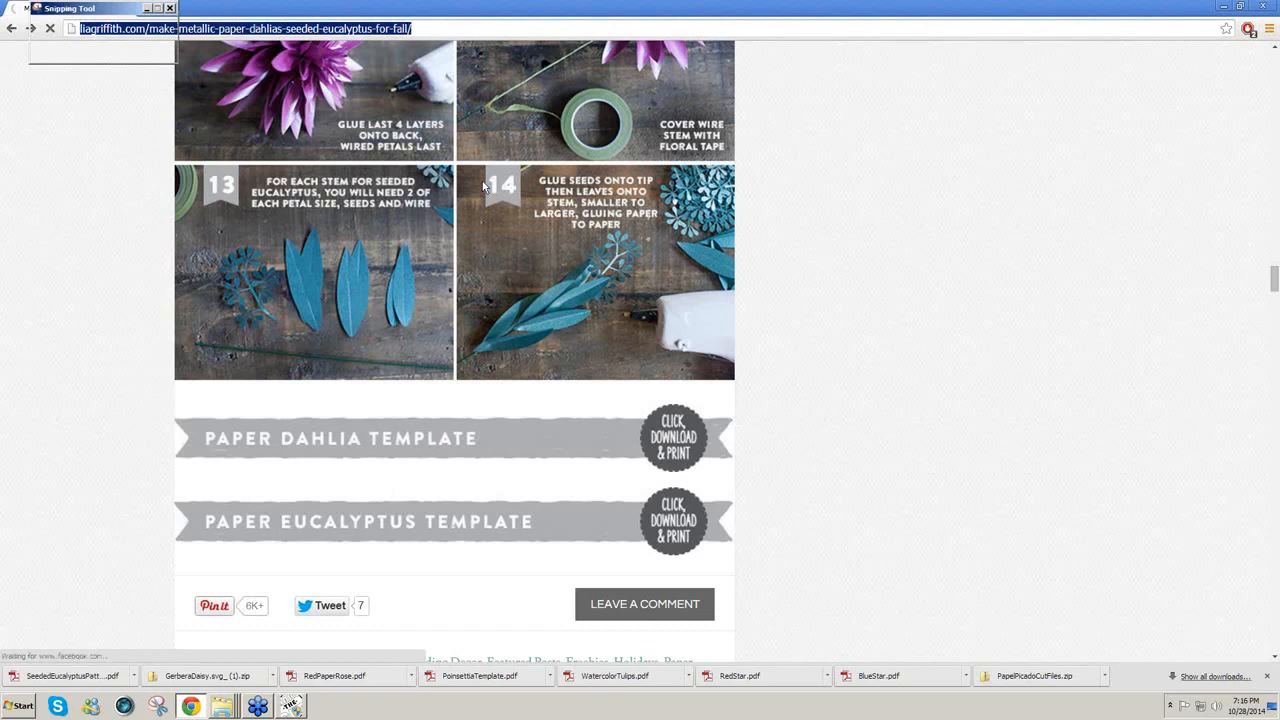
pyautogui.moveTo(477, 175); pyautogui.dragTo(719, 369)
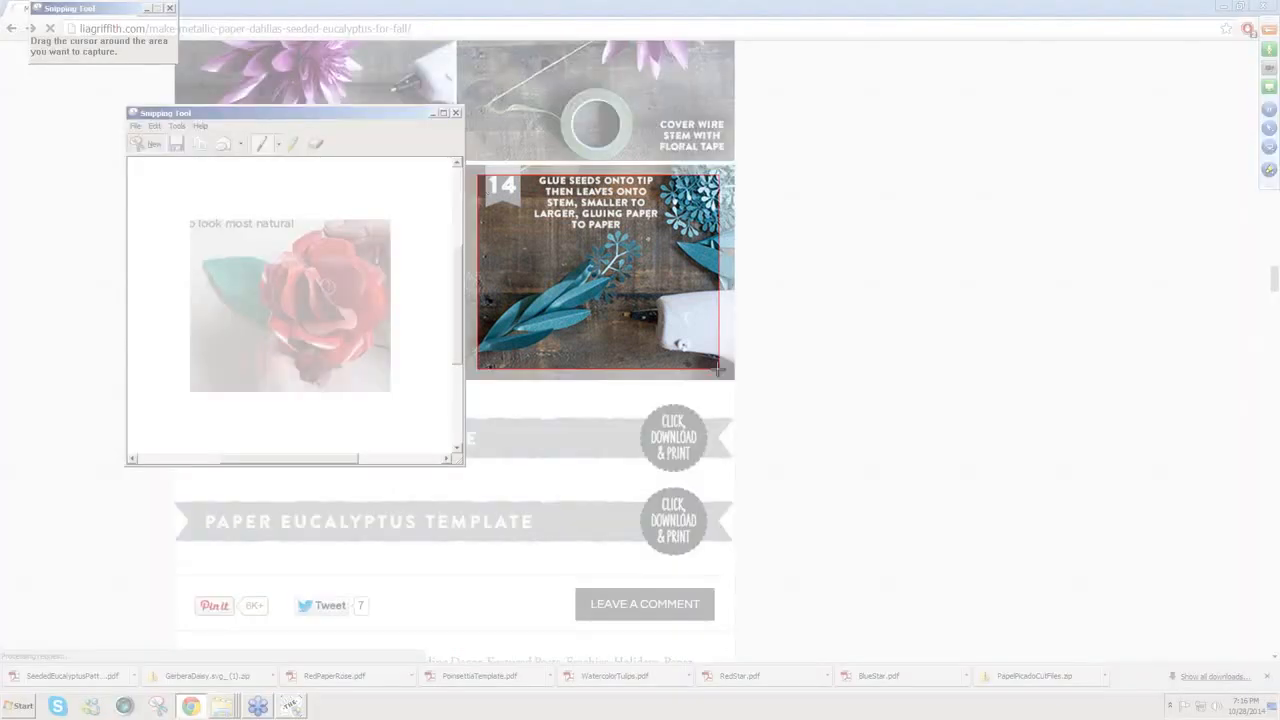
pyautogui.click(291, 706)
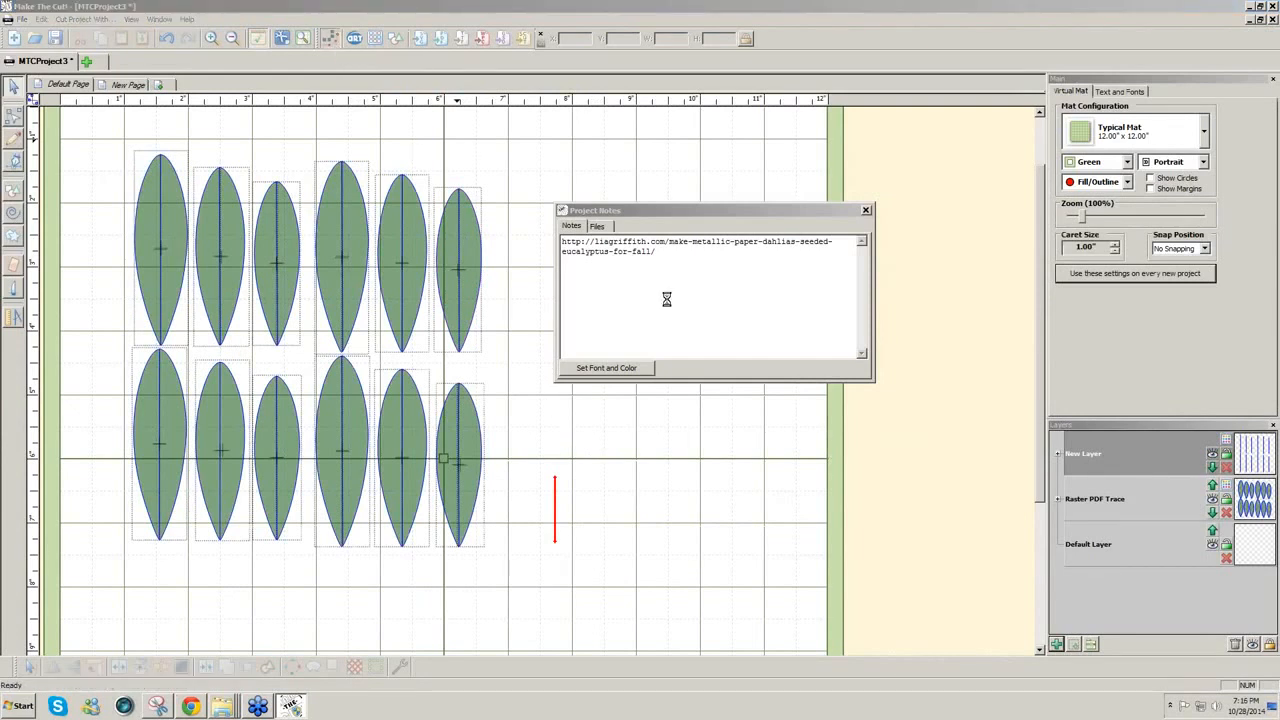
# Step: Trace the clipboard snip at threshold 255 with Texturize Path and place it beside the leaves
pyautogui.click(949, 383)
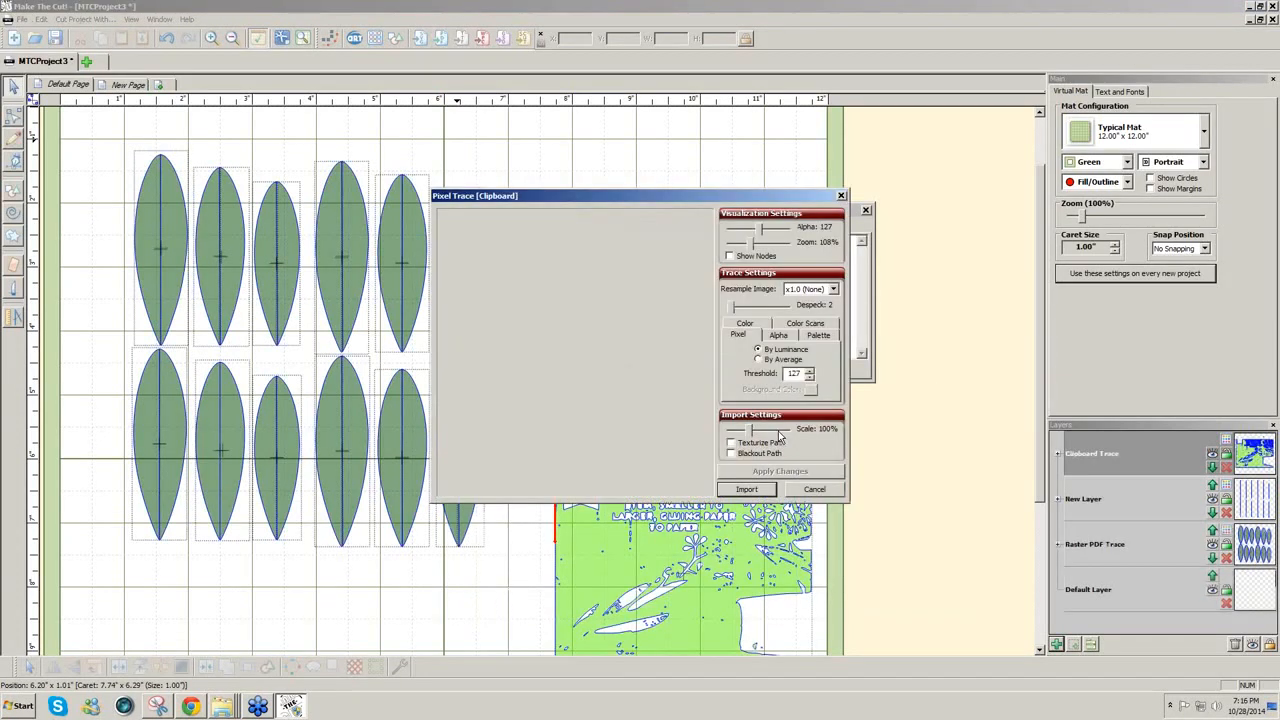
pyautogui.write('255')
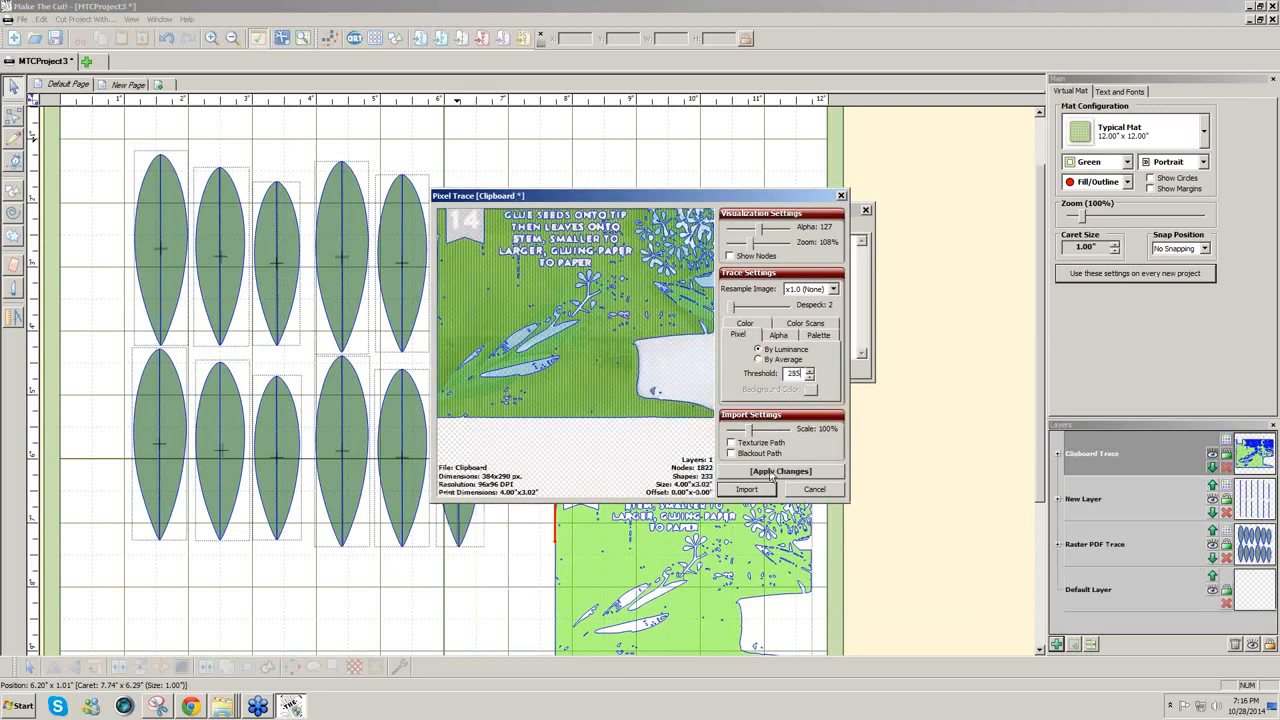
pyautogui.click(756, 473)
pyautogui.click(731, 443)
pyautogui.click(752, 471)
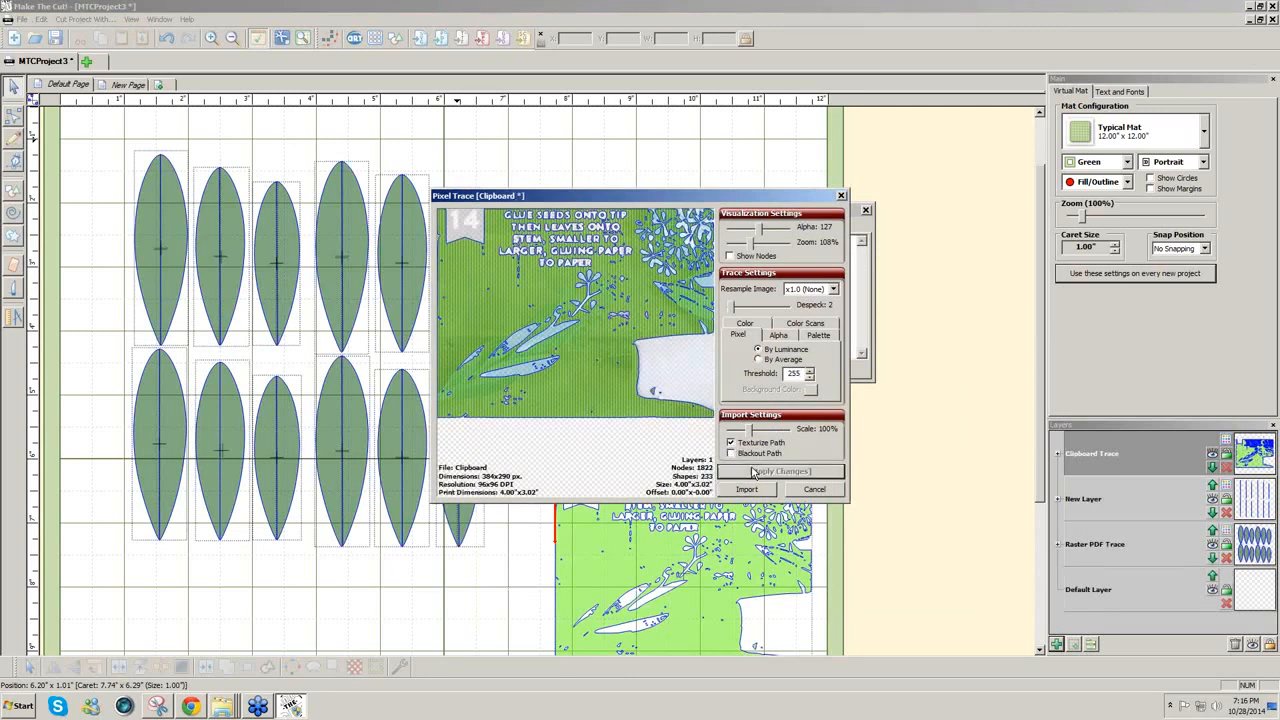
pyautogui.click(747, 489)
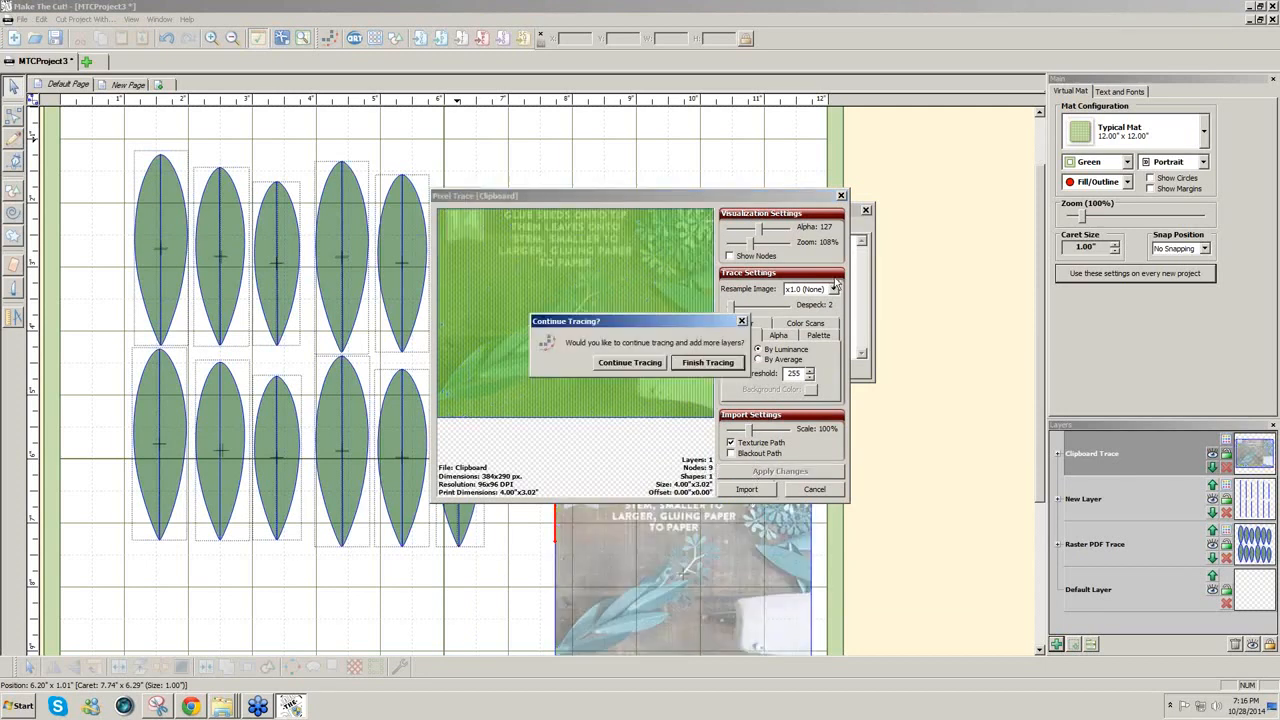
pyautogui.click(684, 364)
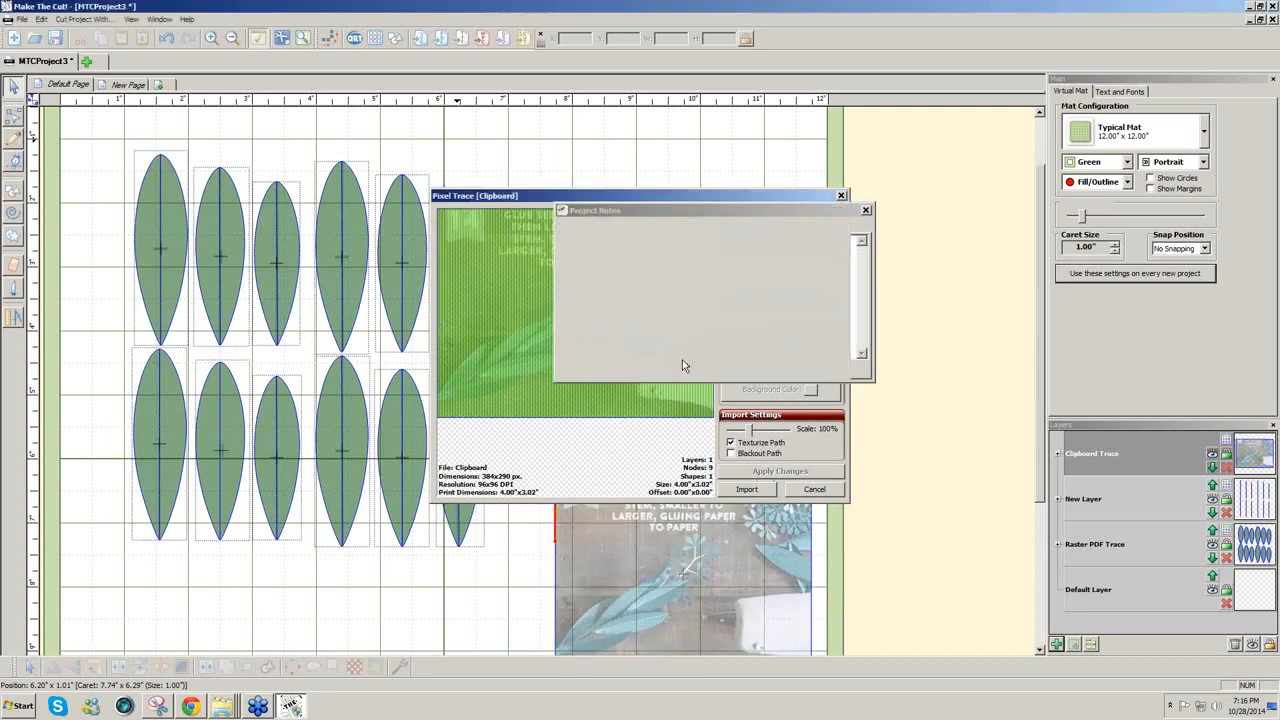
pyautogui.click(866, 210)
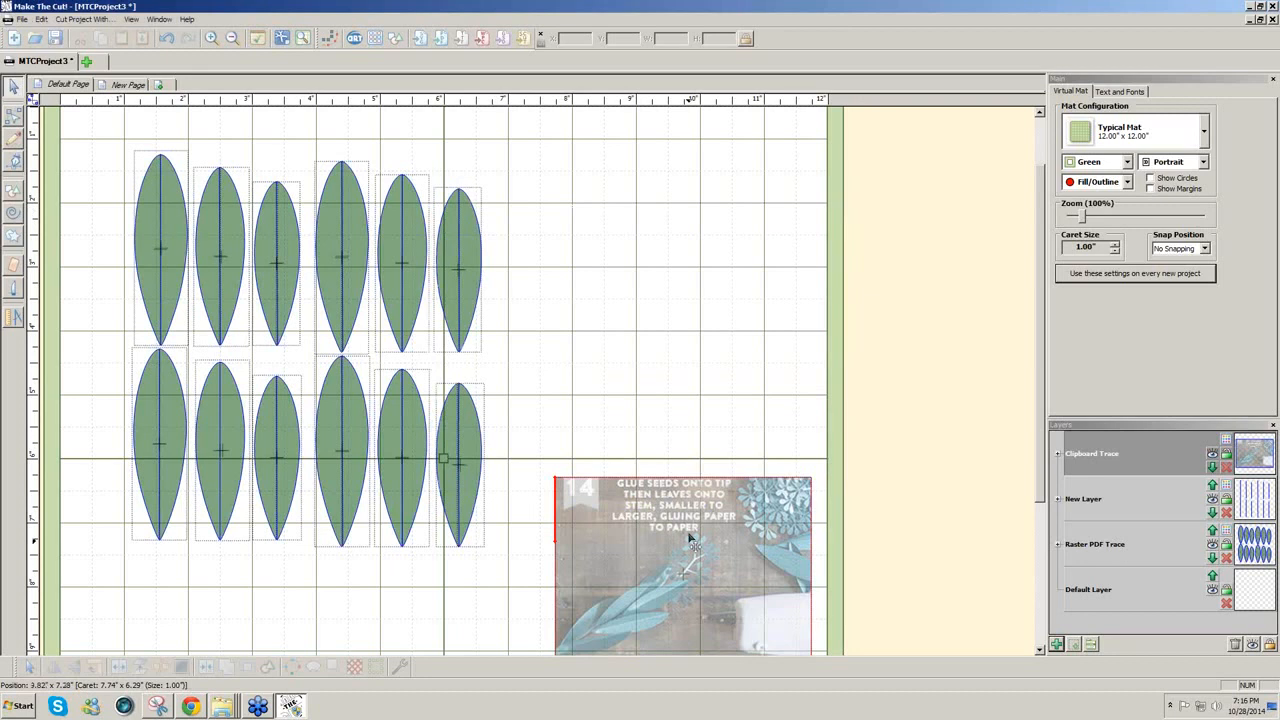
pyautogui.moveTo(686, 531); pyautogui.dragTo(673, 216)
# Step: Use Save All to store the project on the Desktop under the name SeededEucalyptus
pyautogui.click(820, 566)
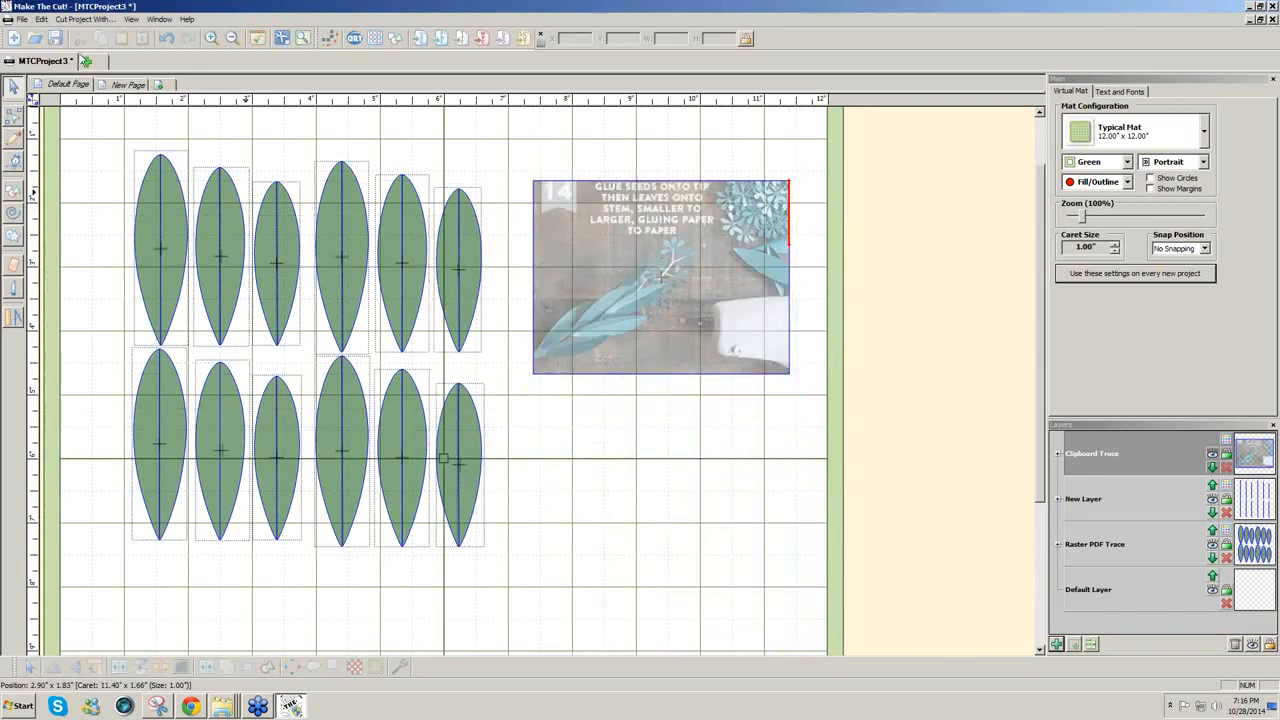
pyautogui.click(21, 19)
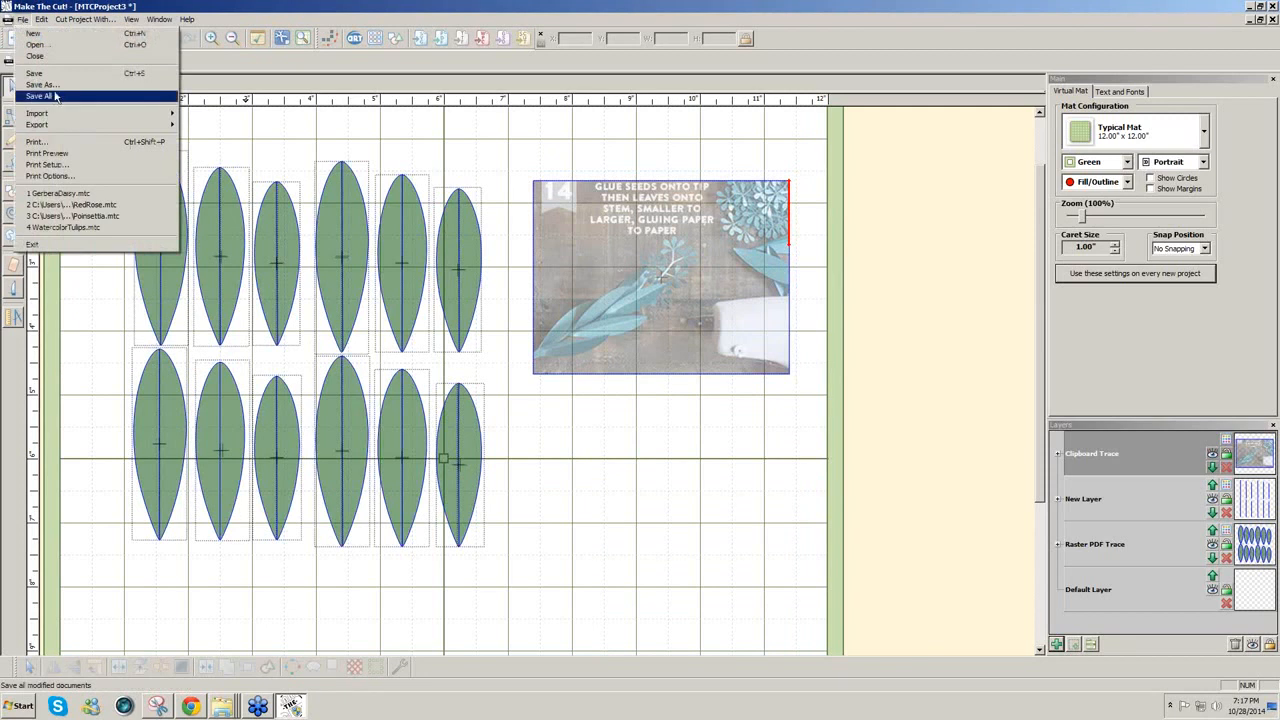
pyautogui.click(56, 97)
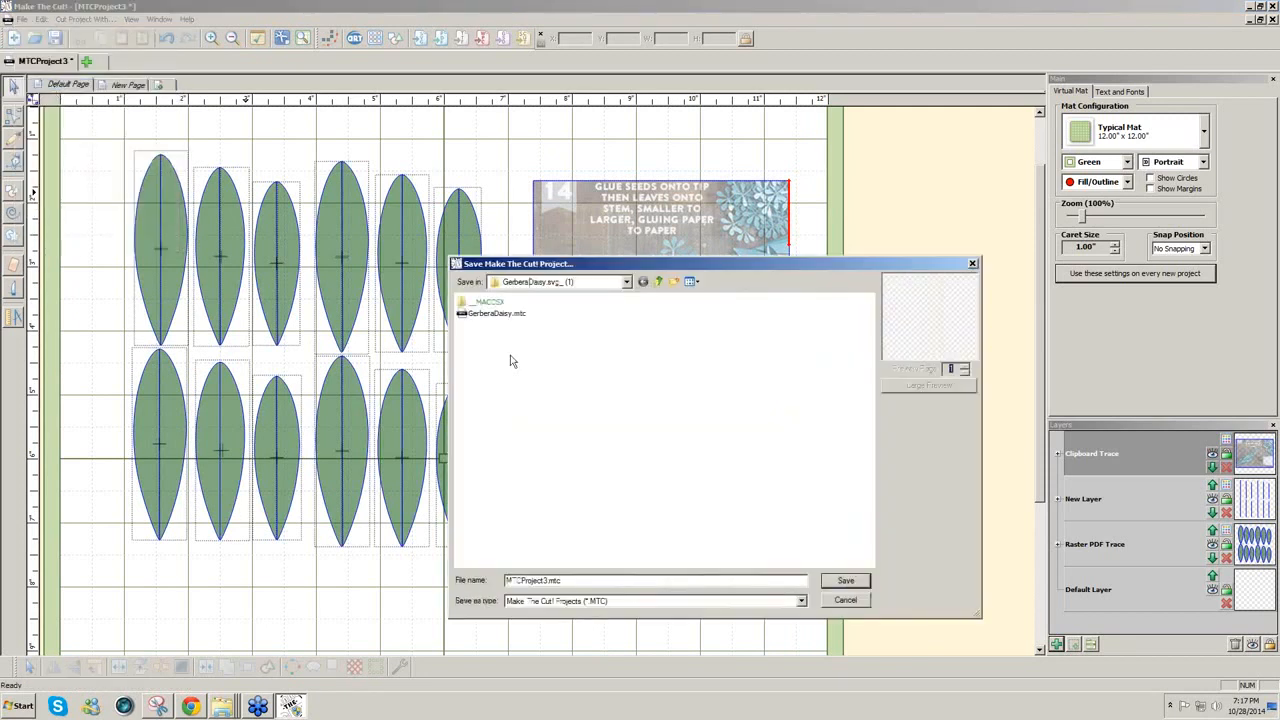
pyautogui.click(659, 283)
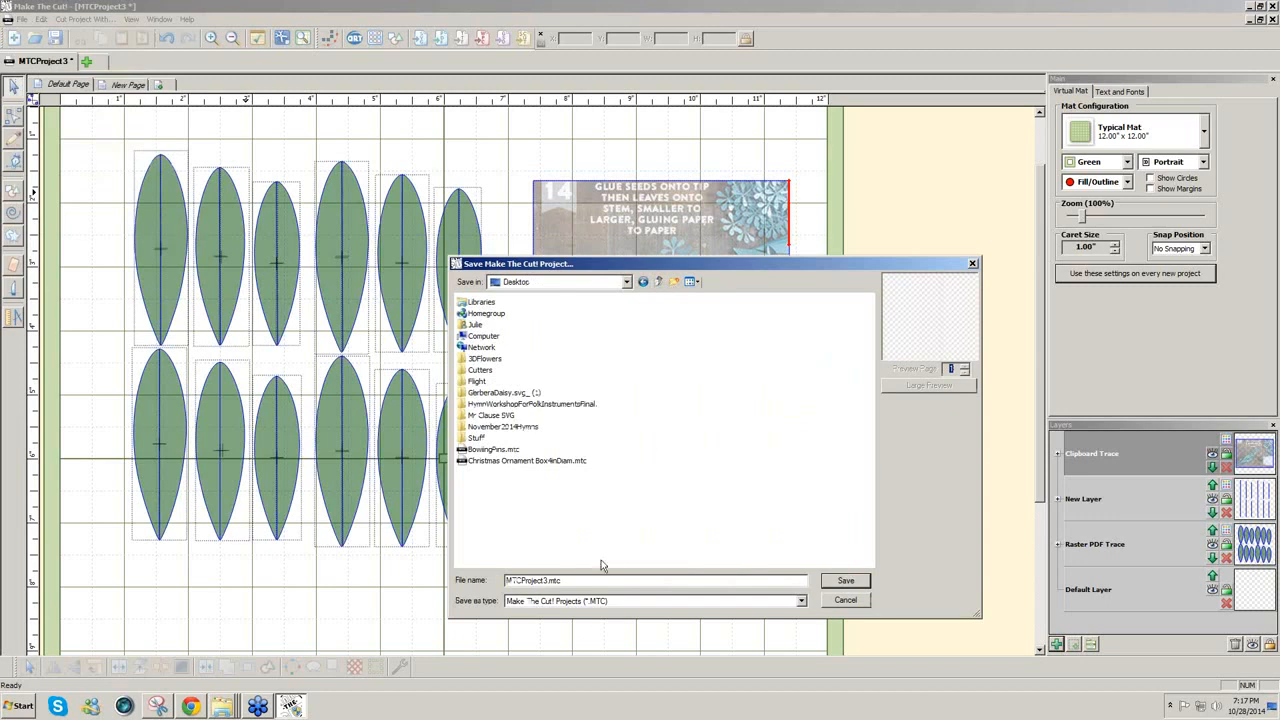
pyautogui.moveTo(579, 581); pyautogui.dragTo(477, 579)
pyautogui.write('SeededE')
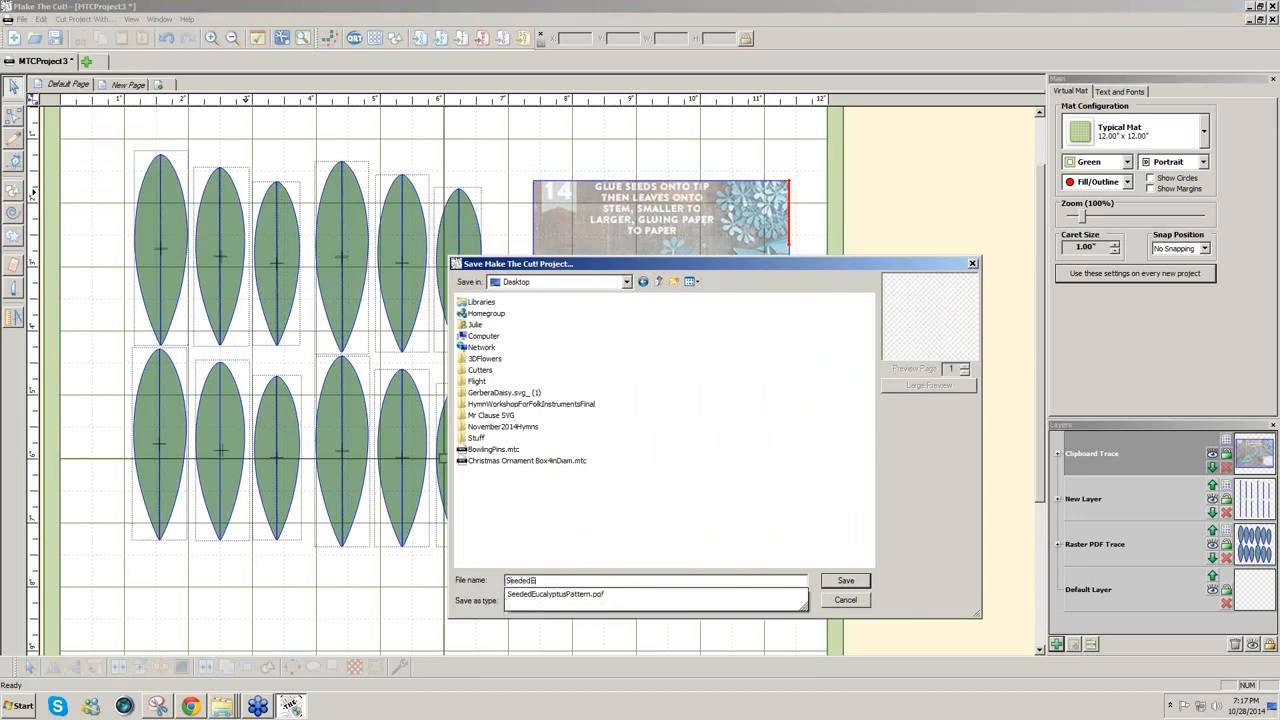
pyautogui.write('ucalyptus')
pyautogui.click(856, 581)
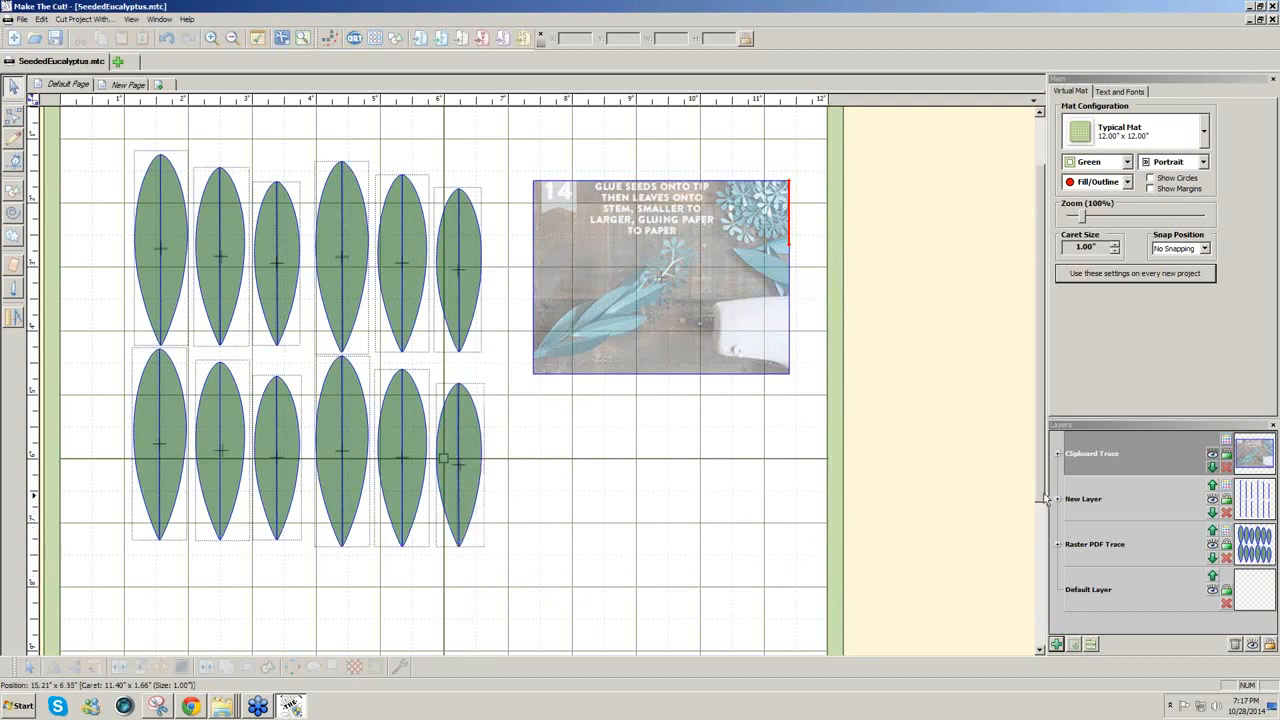
# Step: Open the Paper Dahlia template PDF from the tutorial's download links
pyautogui.click(191, 706)
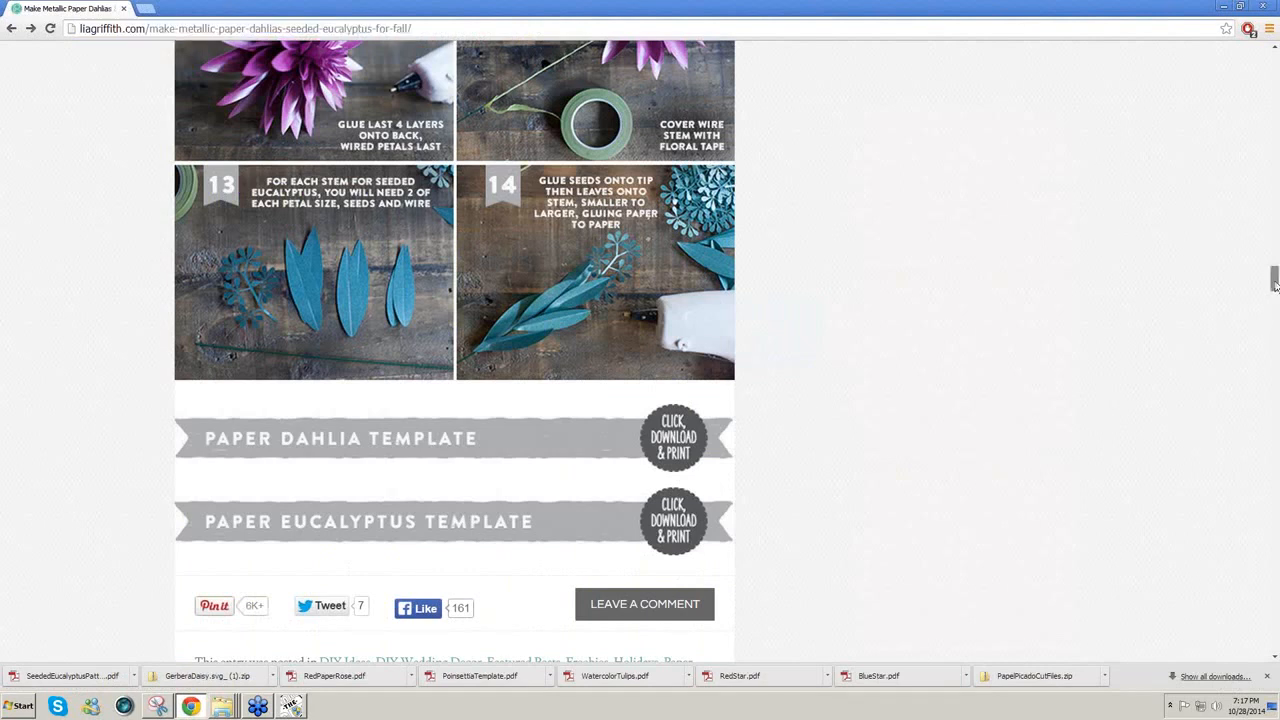
pyautogui.moveTo(1275, 287); pyautogui.dragTo(1275, 258)
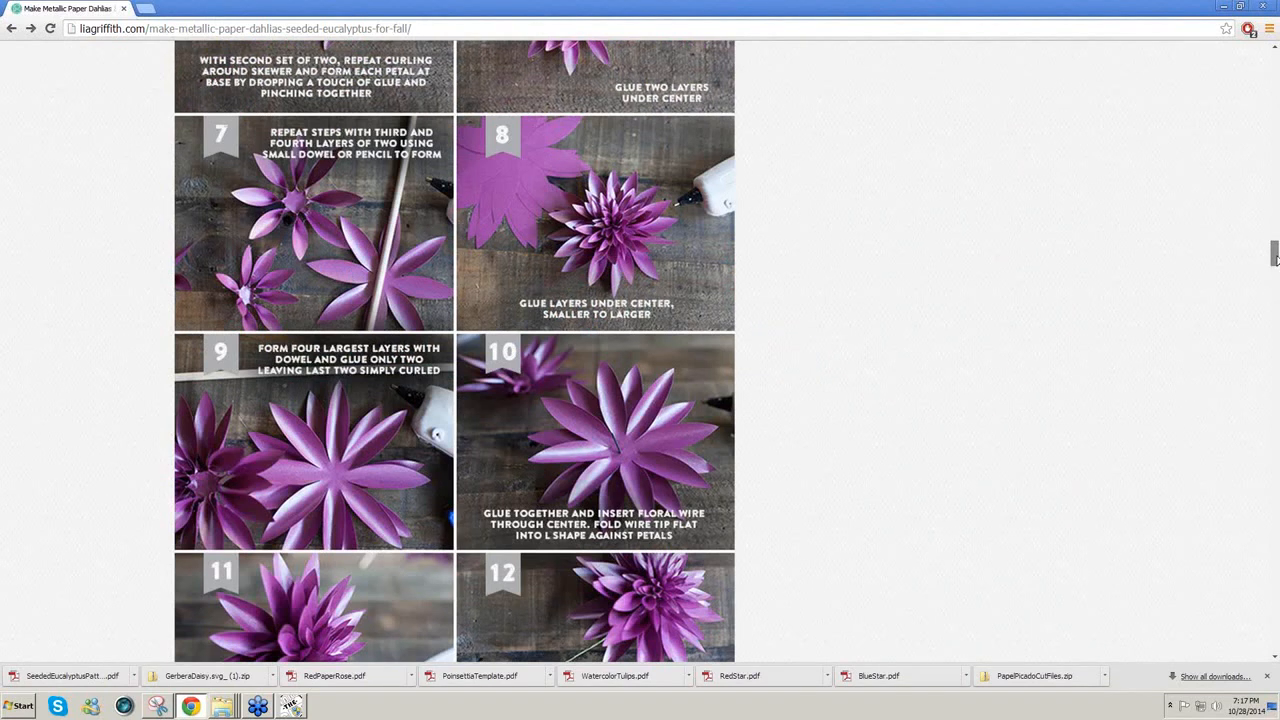
pyautogui.moveTo(1275, 258); pyautogui.dragTo(1275, 277)
pyautogui.click(678, 468)
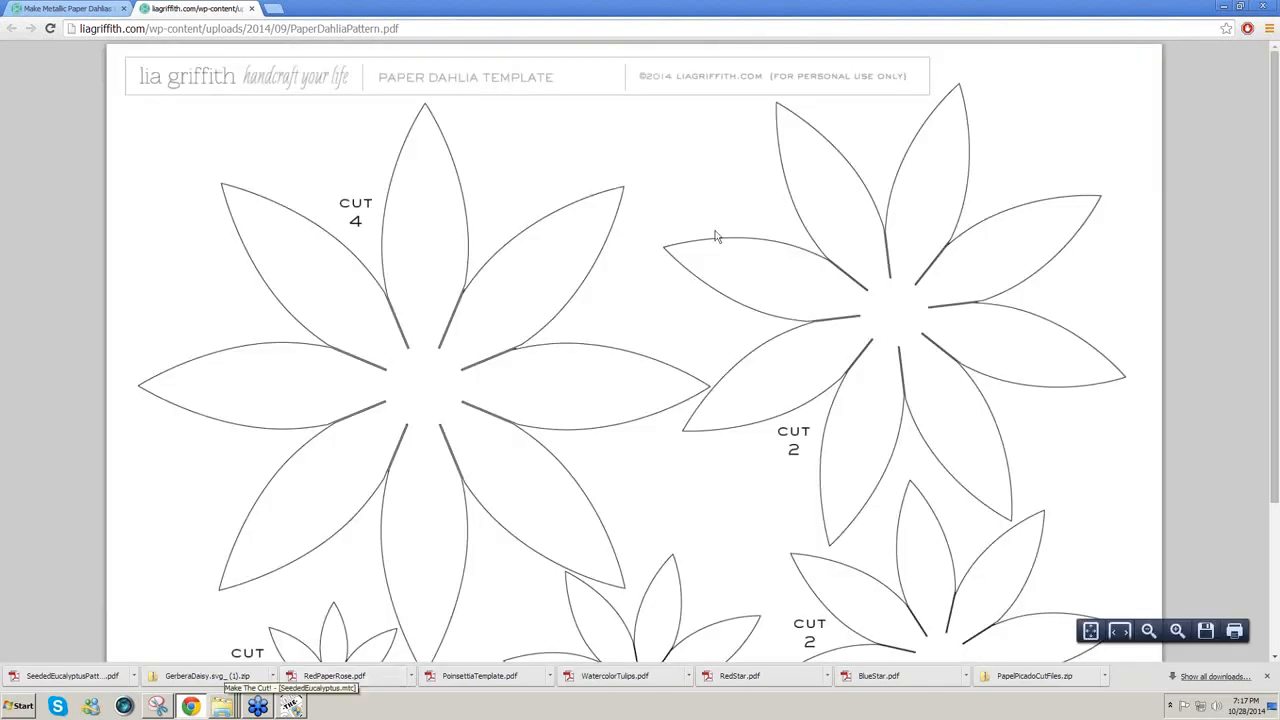
# Step: Save the PDF to the Desktop as PaperDahliaPattern.pdf and return to Make The Cut!
pyautogui.rightClick(704, 220)
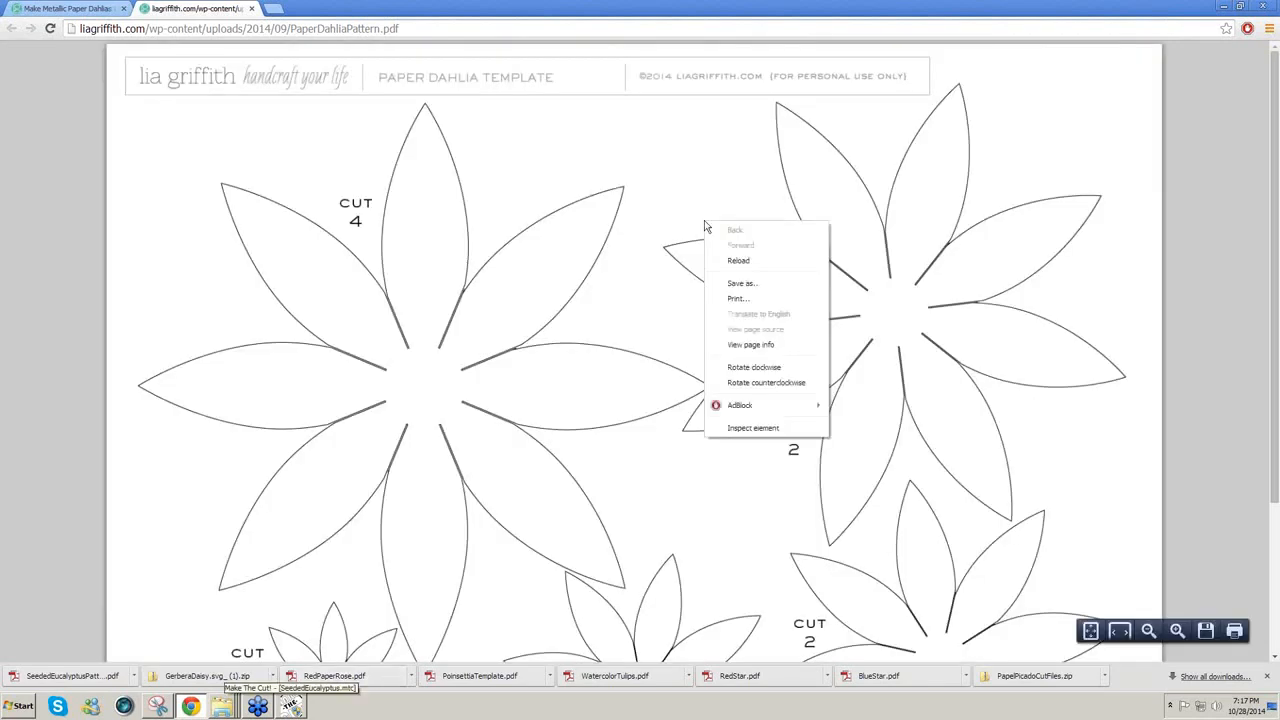
pyautogui.click(738, 286)
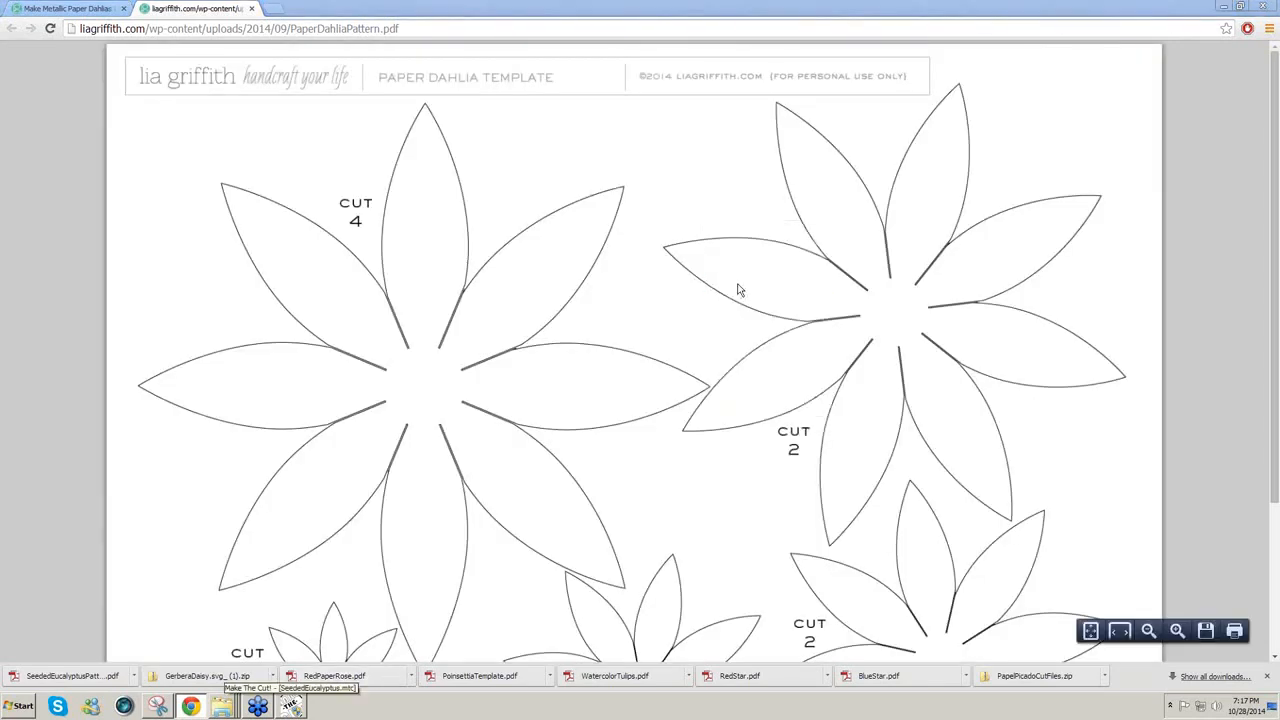
pyautogui.hotkey('ctrl', 's')
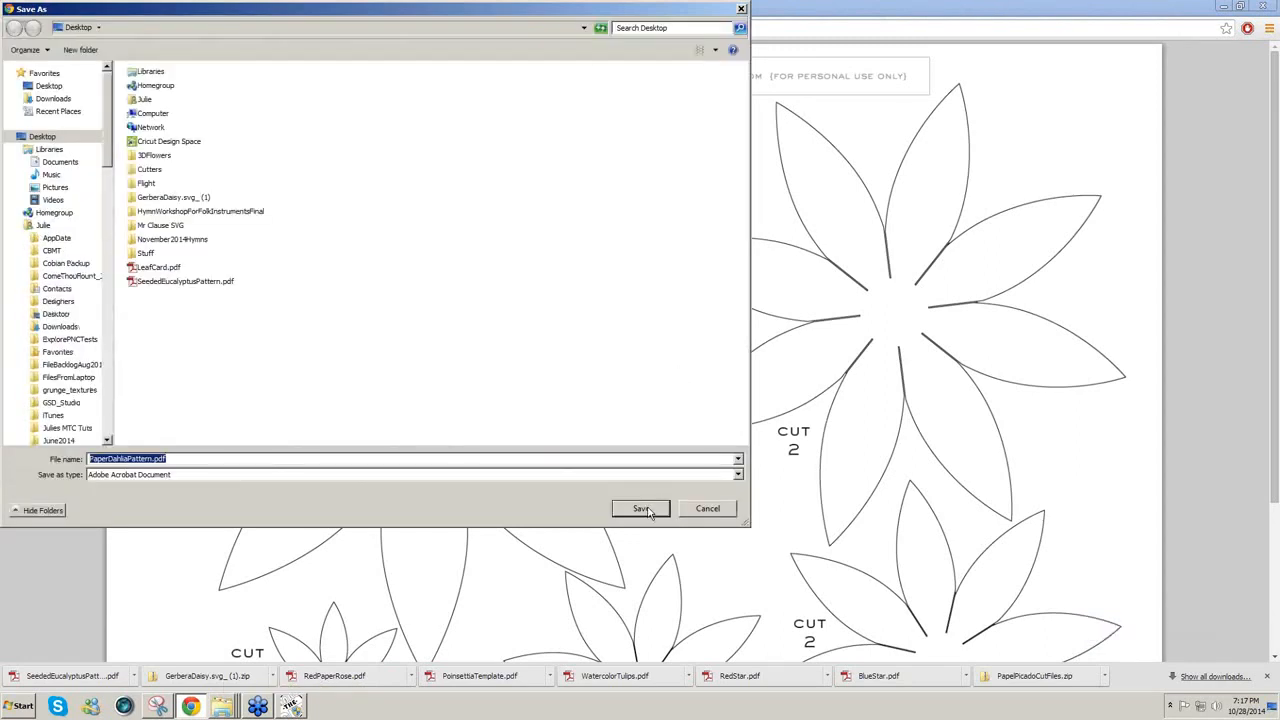
pyautogui.click(646, 509)
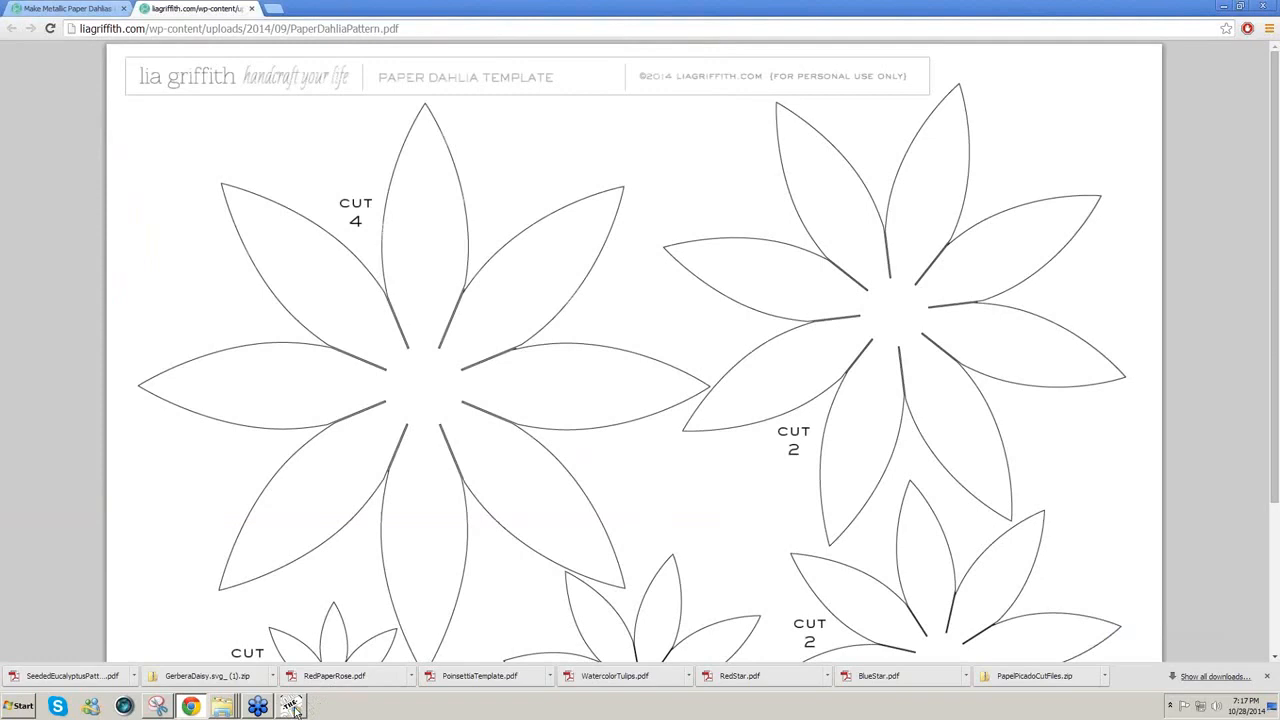
pyautogui.click(299, 704)
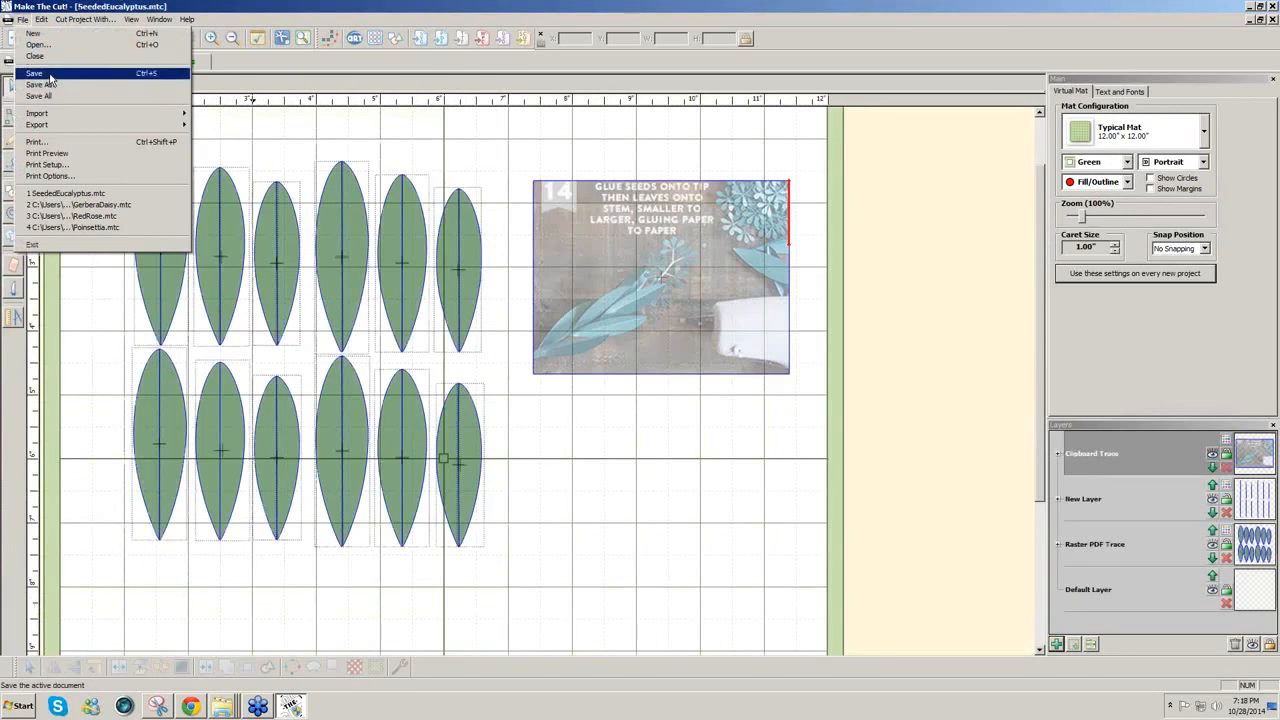
# Step: Close SeededEucalyptus.mtc and open the Import PDF dialog in the new blank project
pyautogui.click(41, 57)
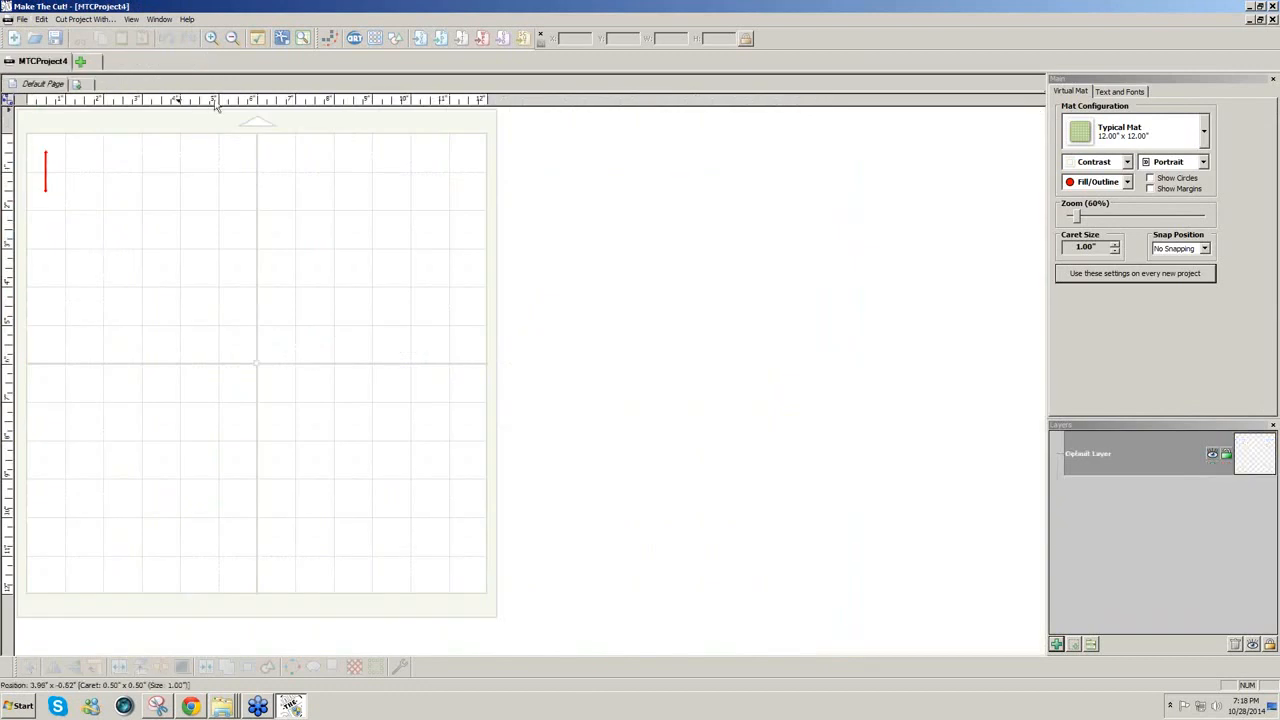
pyautogui.click(443, 40)
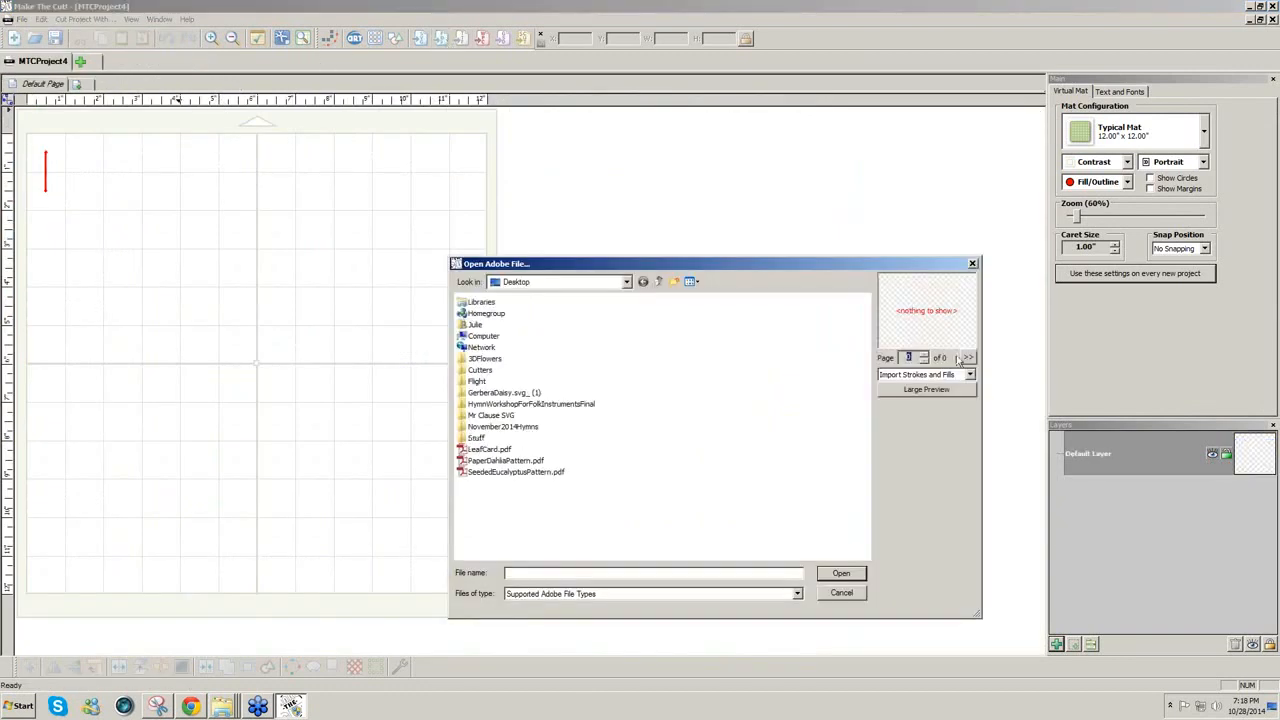
# Step: Pixel-trace PaperDahliaPattern.pdf at threshold 220 with Blackout Path filling the shapes
pyautogui.click(526, 462)
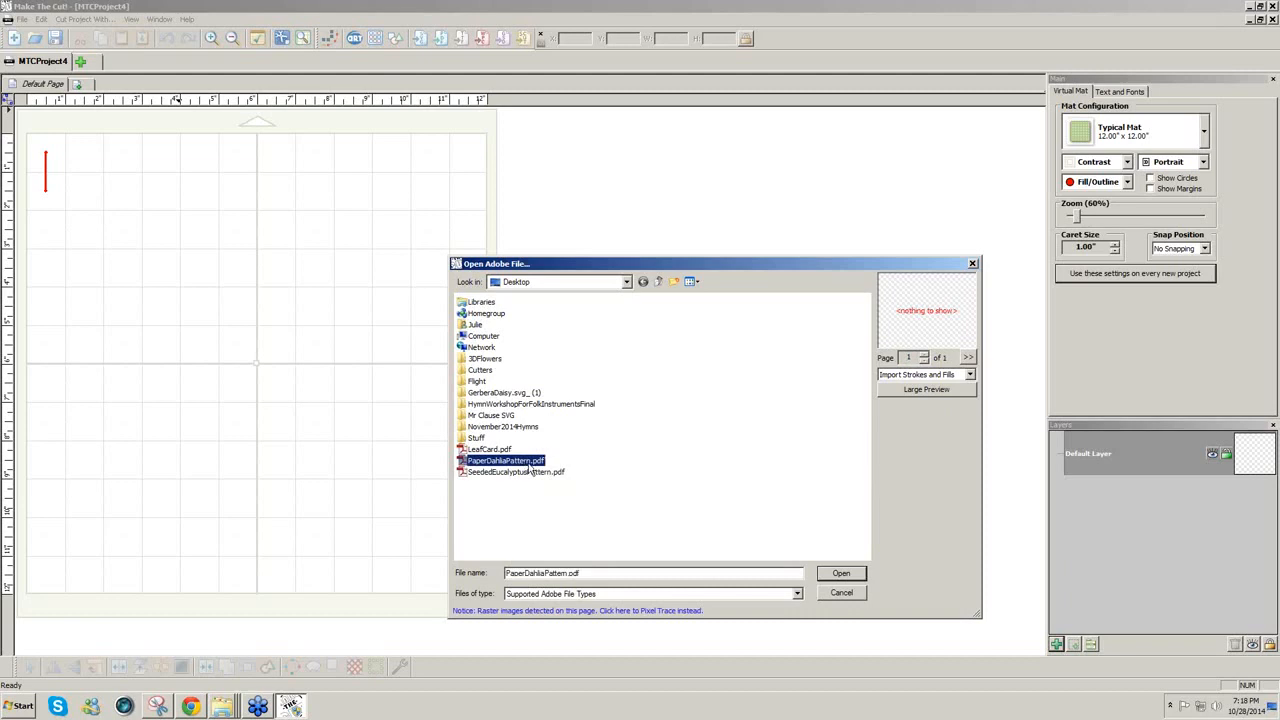
pyautogui.click(680, 610)
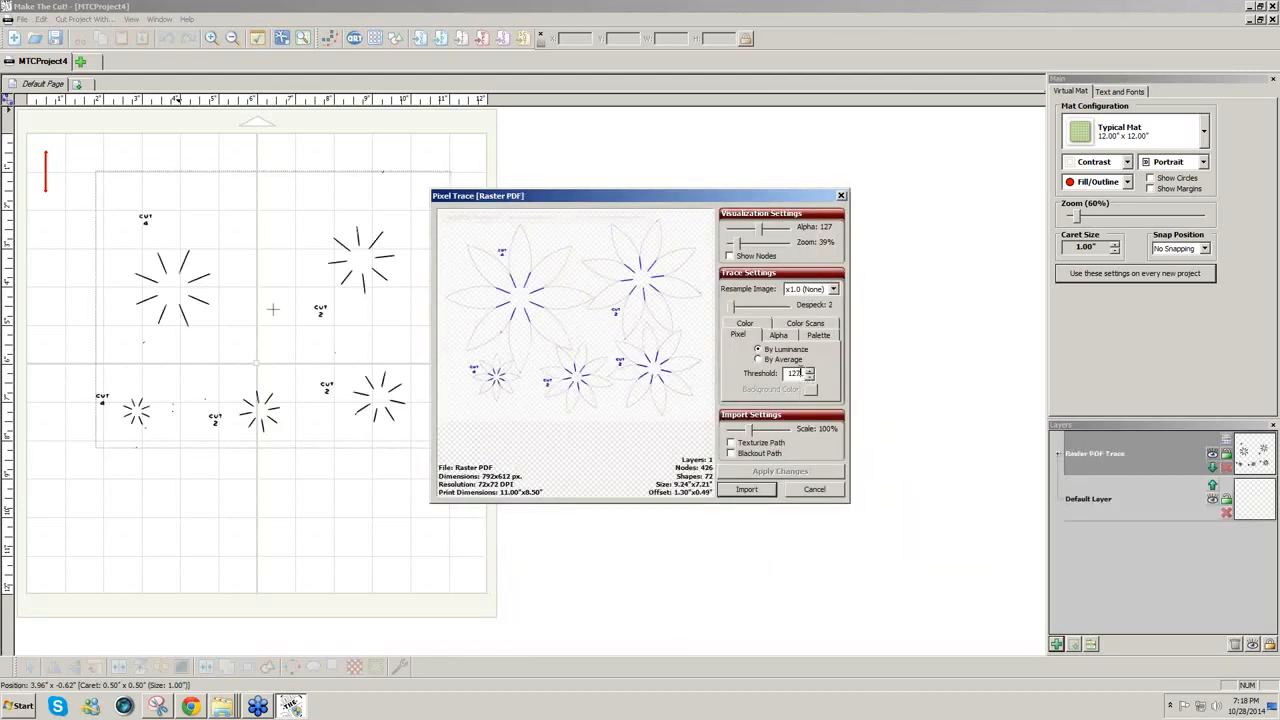
pyautogui.write('220')
pyautogui.click(773, 474)
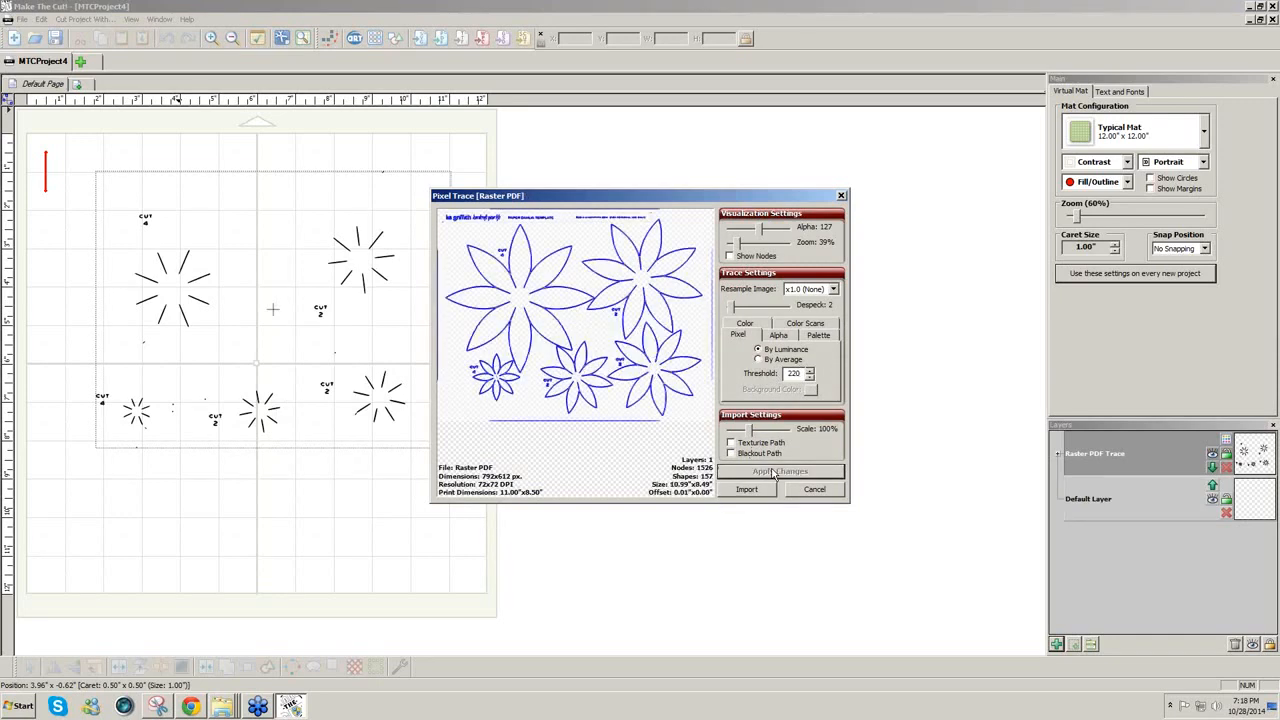
pyautogui.click(731, 453)
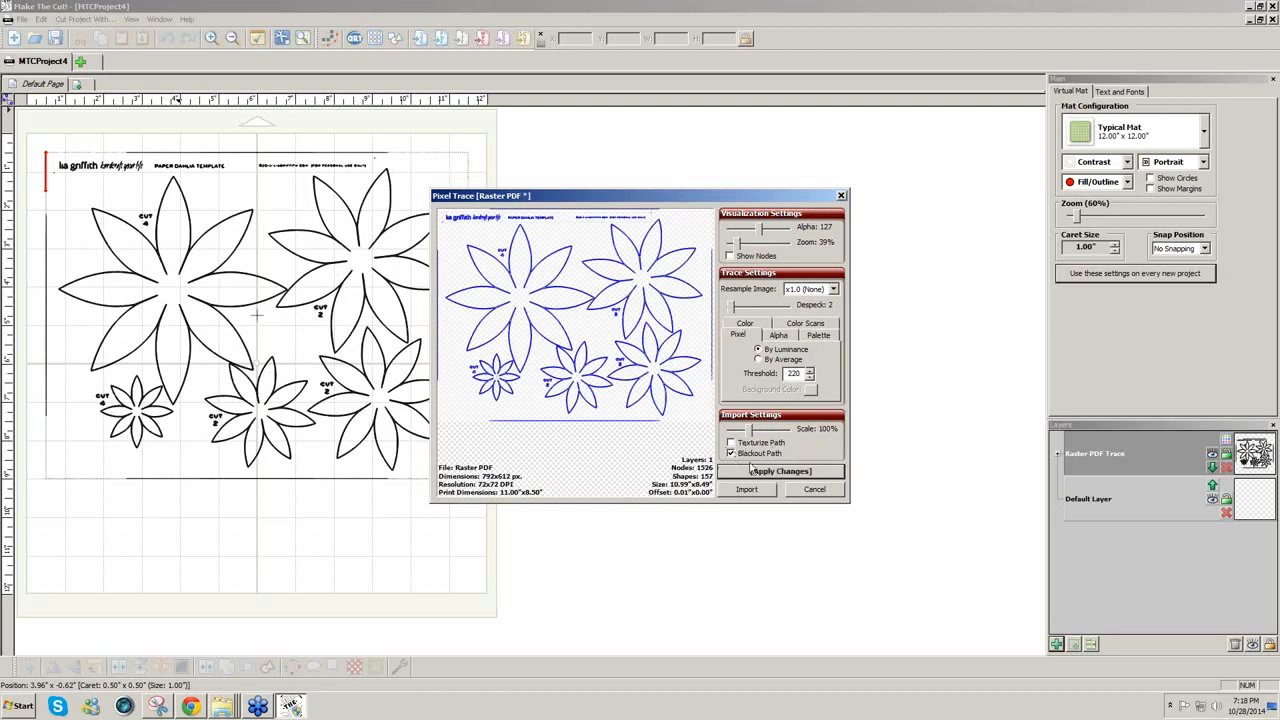
pyautogui.click(758, 474)
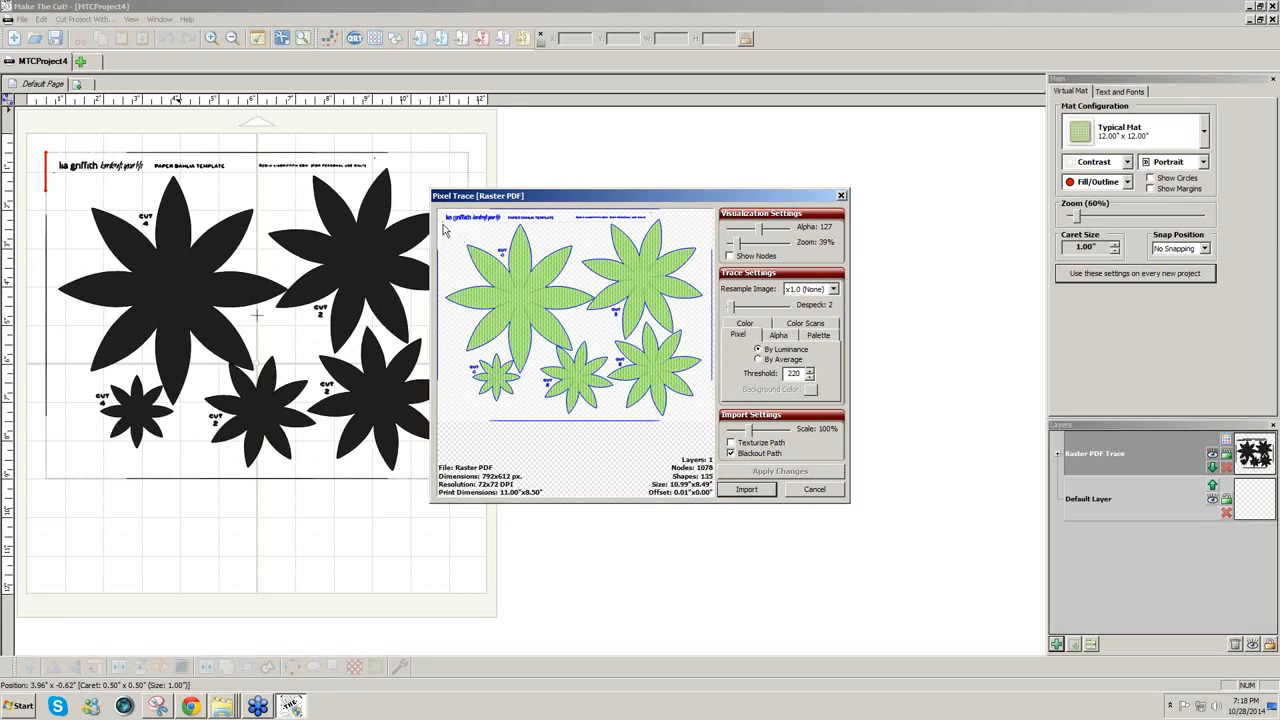
# Step: Limit the trace area to the flowers and import the solid shapes onto the mat
pyautogui.moveTo(448, 230)
pyautogui.mouseDown()
pyautogui.moveTo(642, 350)
pyautogui.moveTo(446, 224)
pyautogui.mouseUp()
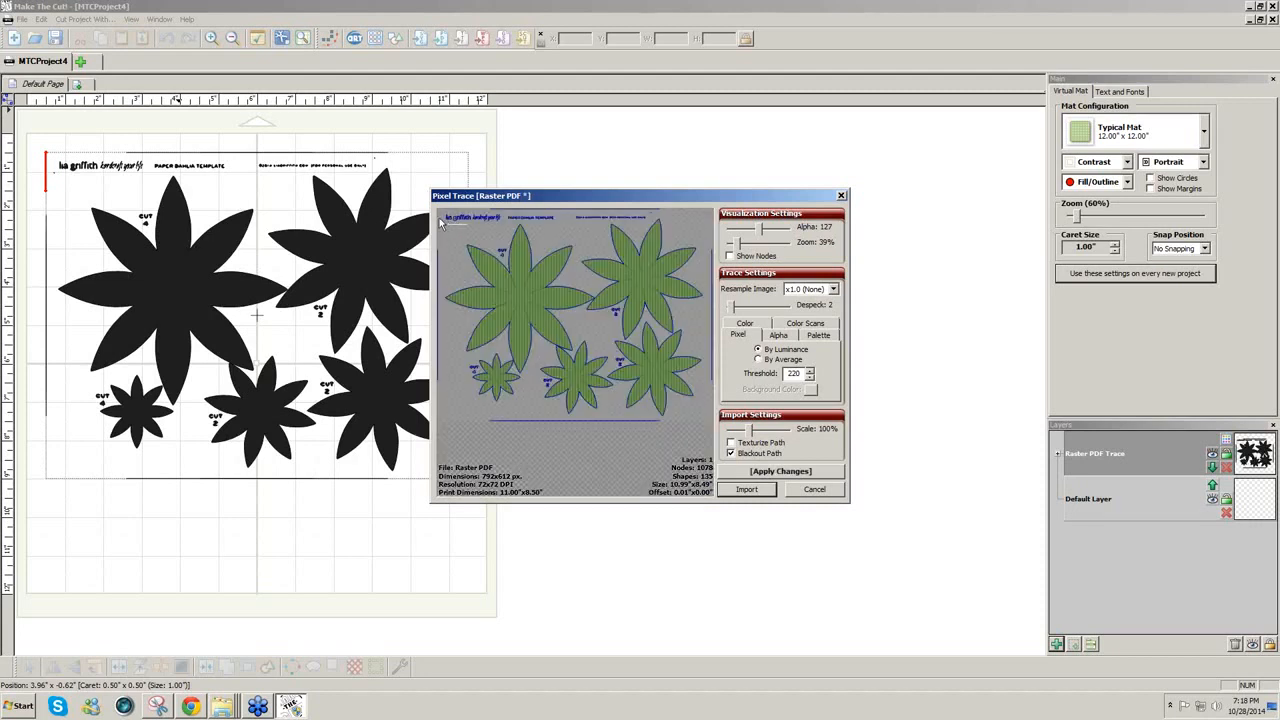
pyautogui.moveTo(440, 224)
pyautogui.mouseDown()
pyautogui.moveTo(714, 316)
pyautogui.moveTo(712, 460)
pyautogui.moveTo(712, 440)
pyautogui.mouseUp()
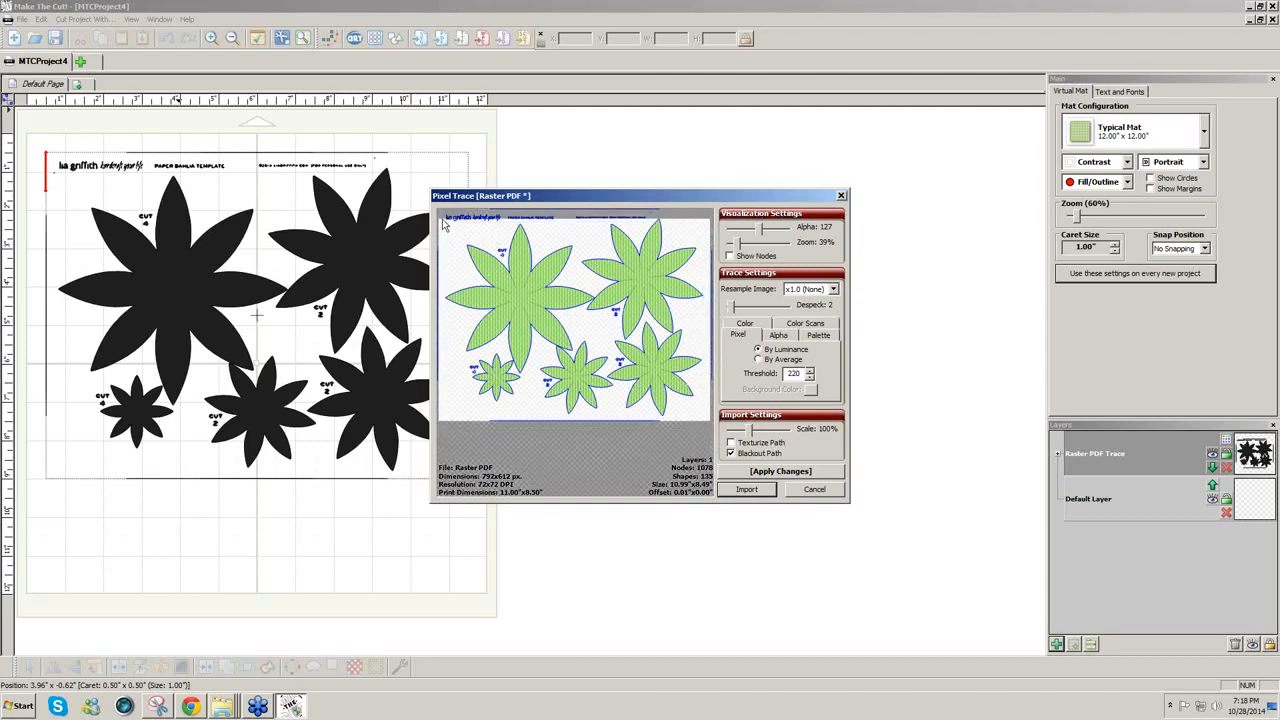
pyautogui.moveTo(445, 228)
pyautogui.mouseDown()
pyautogui.moveTo(482, 292)
pyautogui.moveTo(555, 360)
pyautogui.moveTo(708, 425)
pyautogui.mouseUp()
pyautogui.click(772, 476)
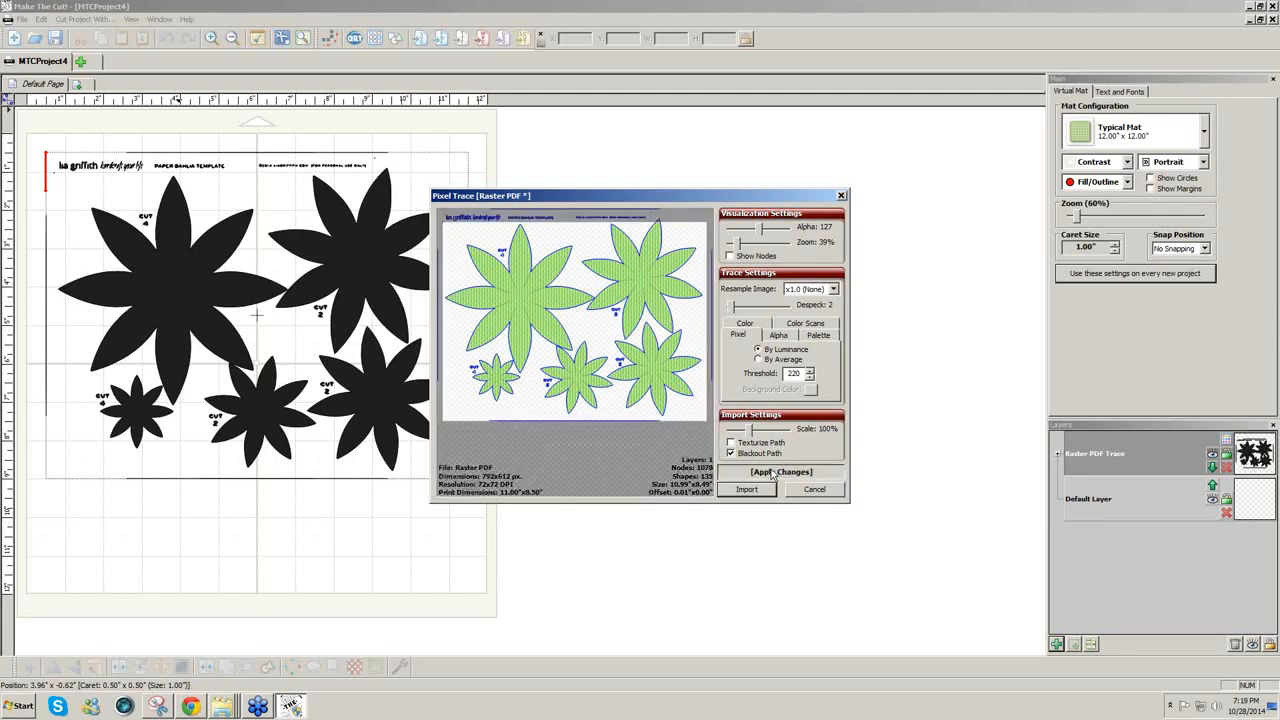
pyautogui.click(757, 491)
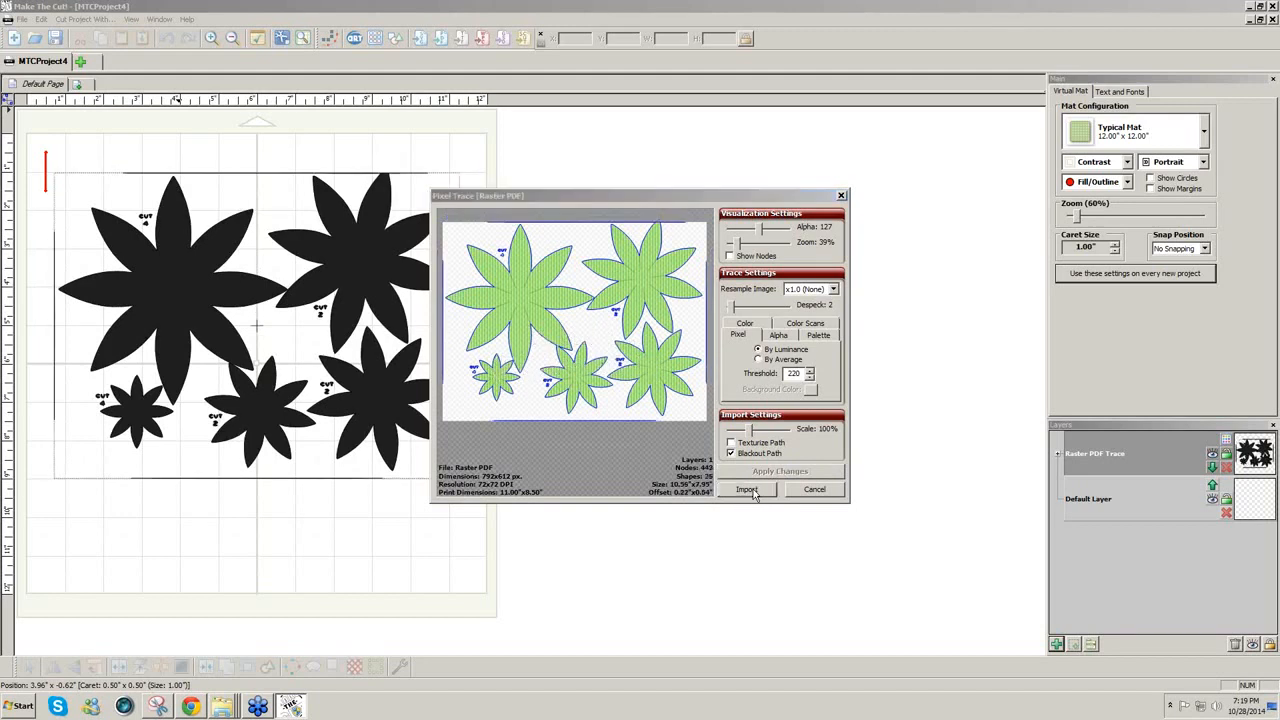
pyautogui.click(720, 366)
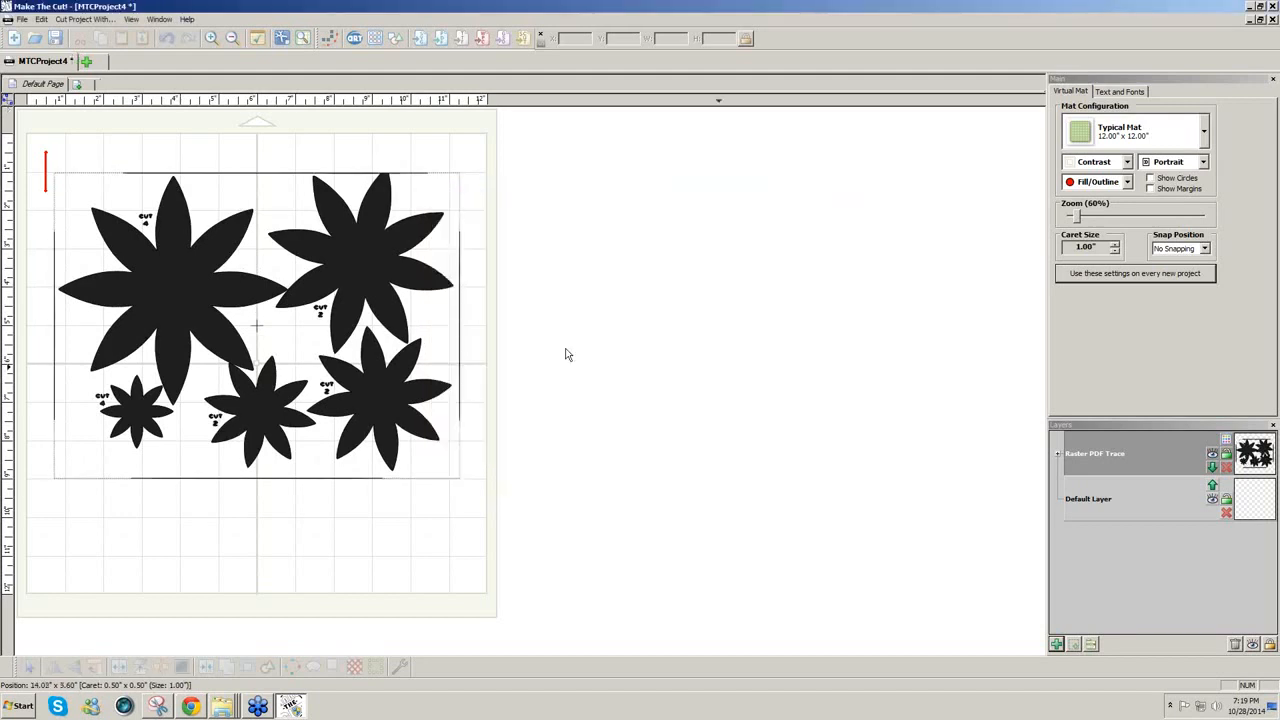
# Step: Break the flower trace apart and delete the stray pieces on the left
pyautogui.click(150, 250)
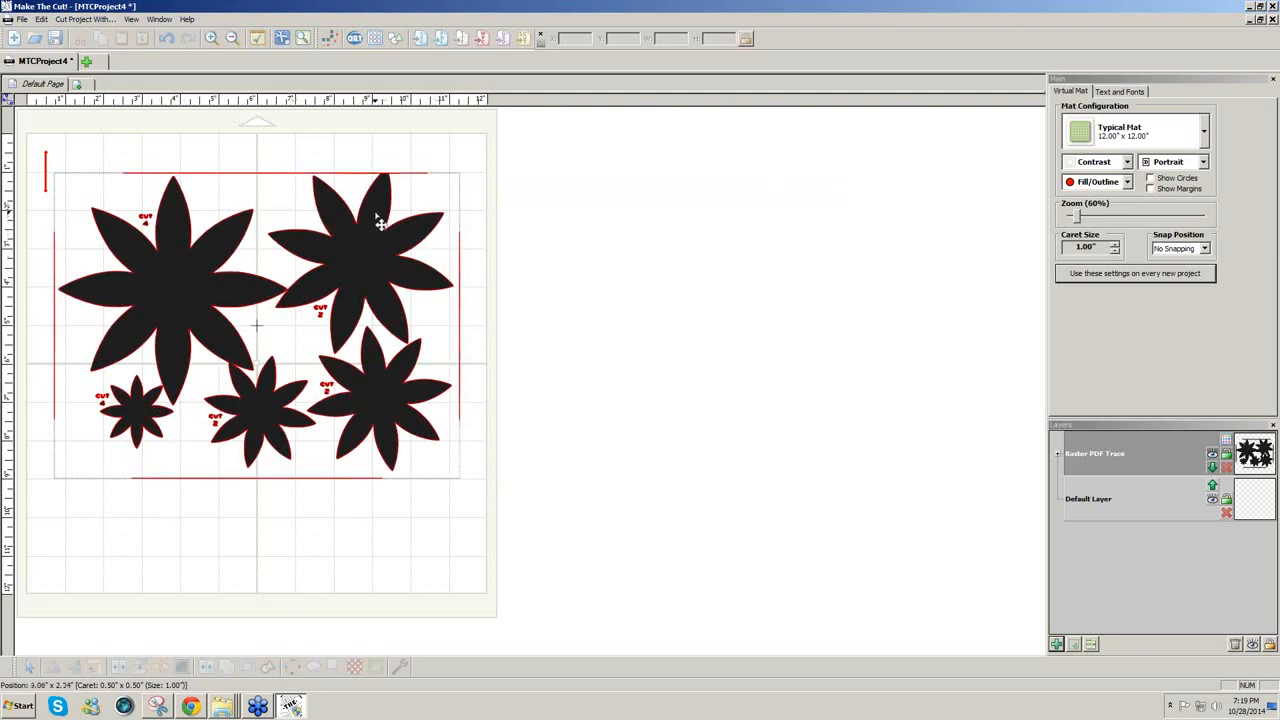
pyautogui.click(213, 155)
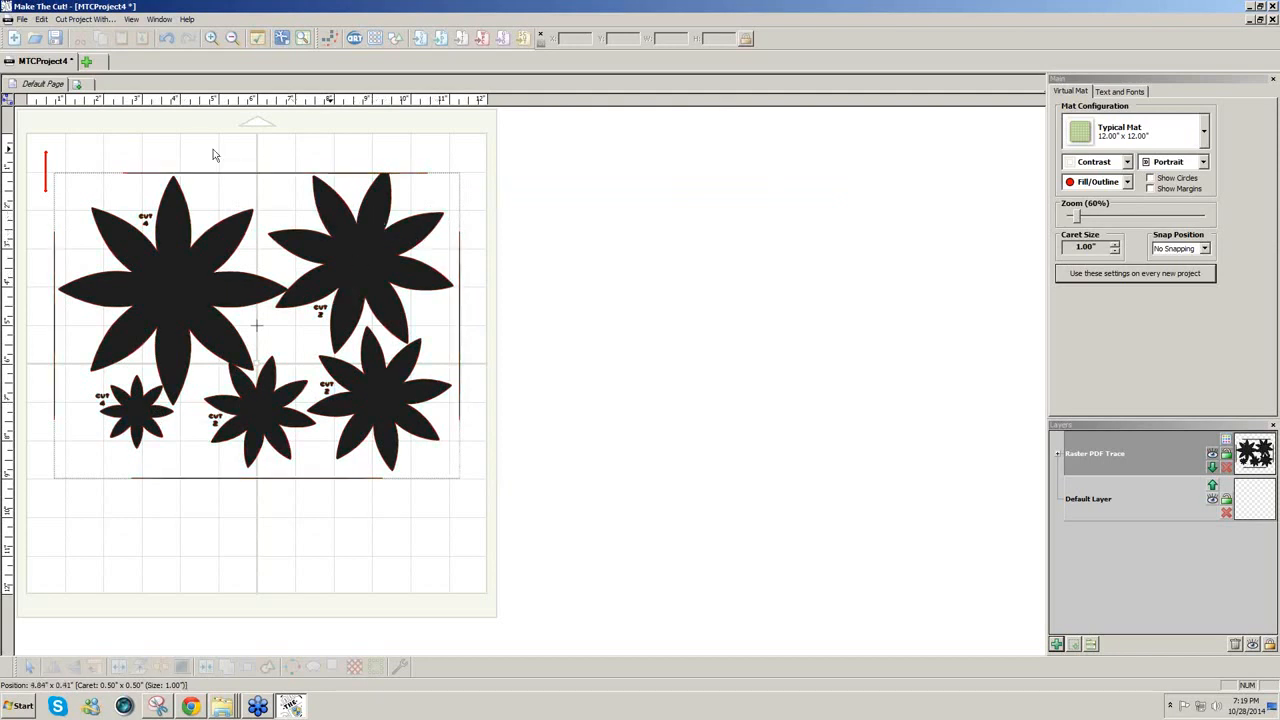
pyautogui.click(195, 268)
pyautogui.click(130, 666)
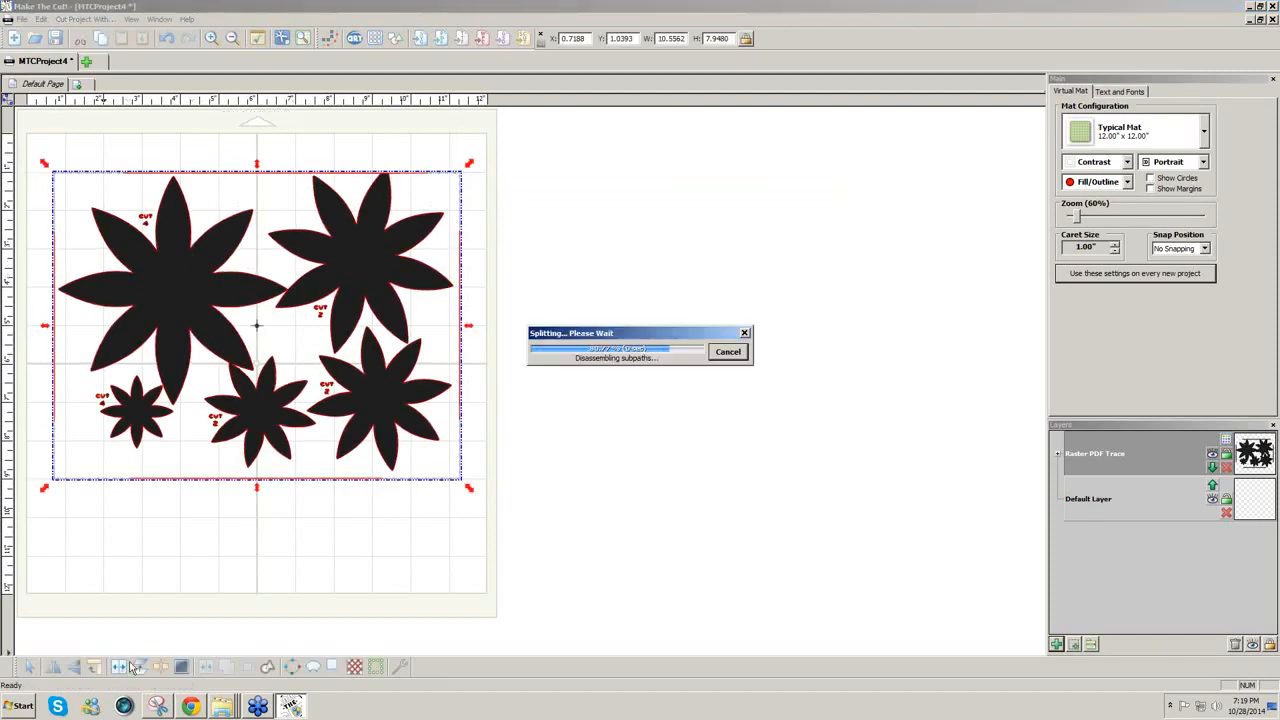
pyautogui.moveTo(38, 132); pyautogui.dragTo(156, 501)
pyautogui.press('Delete')
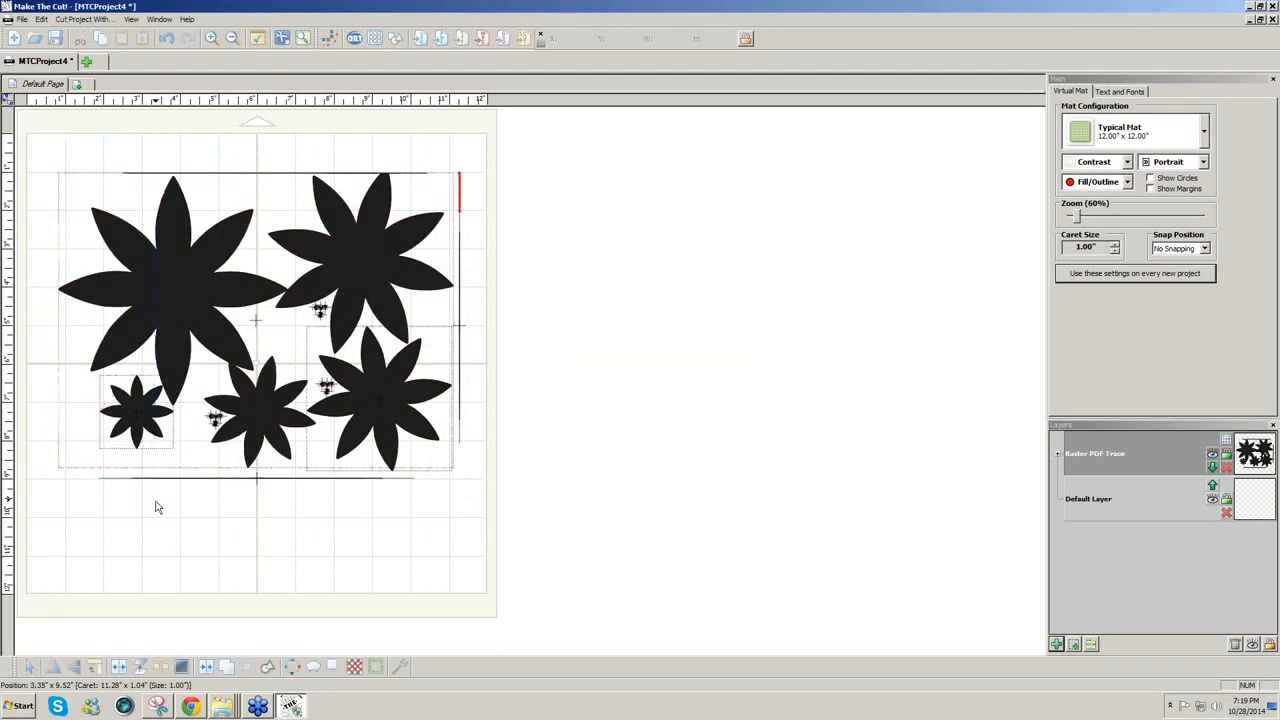
# Step: Delete the right-edge line and small blots near the flowers, then select all five flowers
pyautogui.moveTo(42, 150); pyautogui.dragTo(574, 177)
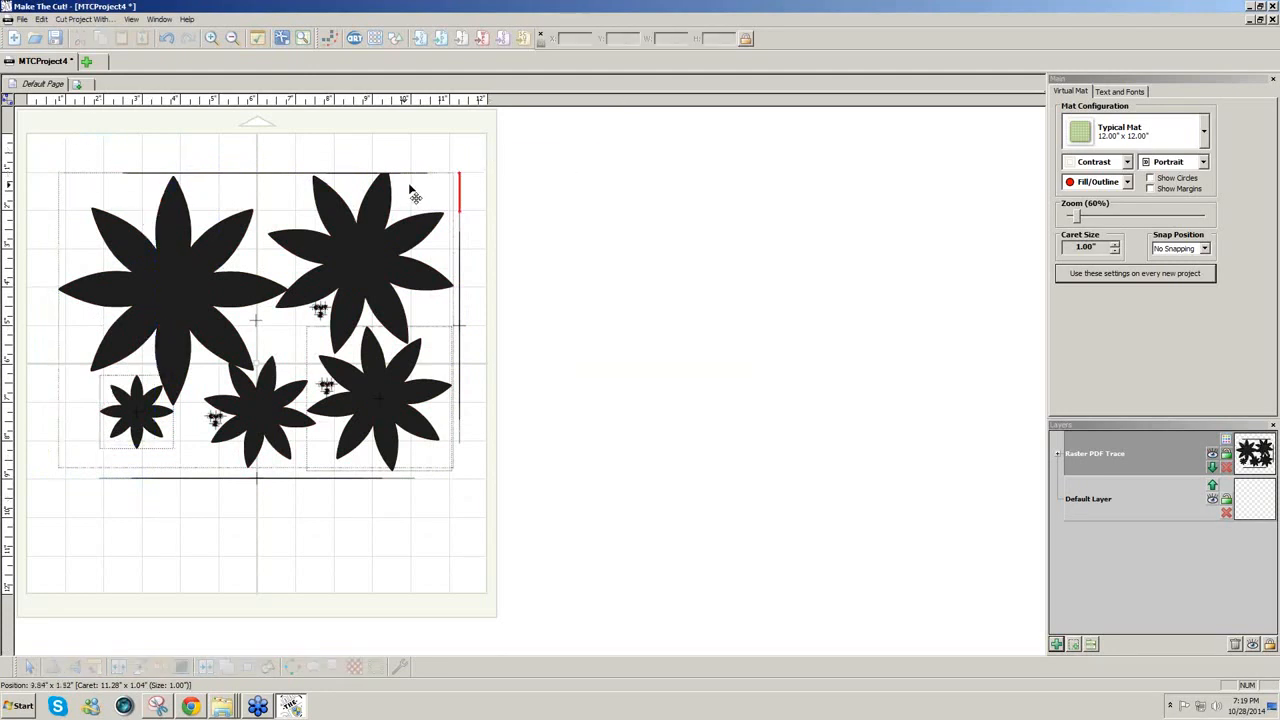
pyautogui.moveTo(447, 144); pyautogui.dragTo(72, 464)
pyautogui.press('Delete')
pyautogui.press('Delete')
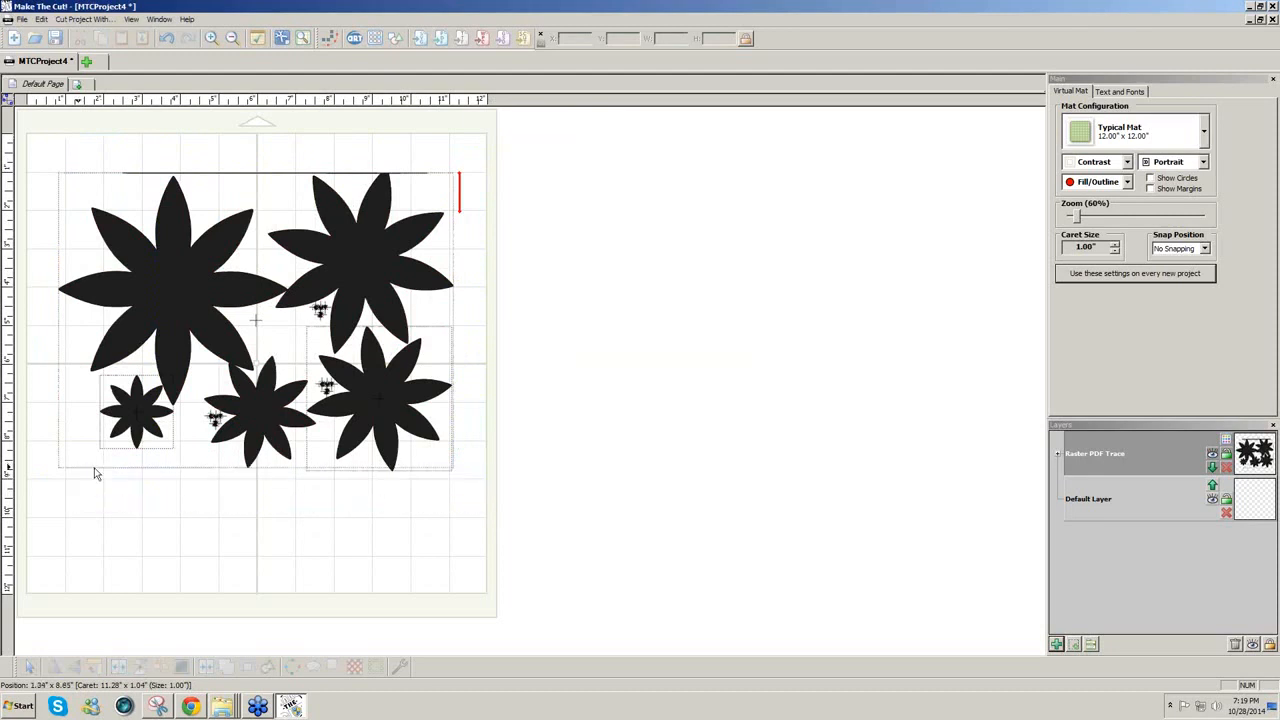
pyautogui.moveTo(237, 553); pyautogui.dragTo(183, 372)
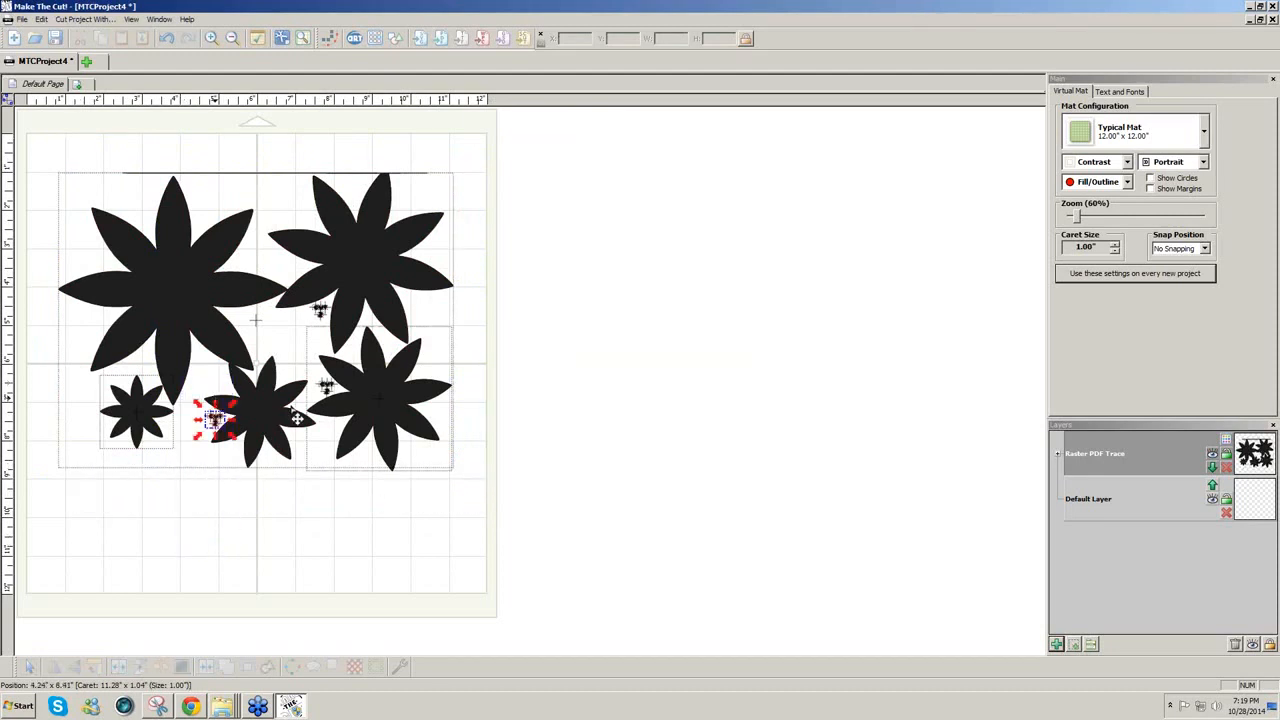
pyautogui.press('Delete')
pyautogui.moveTo(296, 132); pyautogui.dragTo(357, 486)
pyautogui.press('Delete')
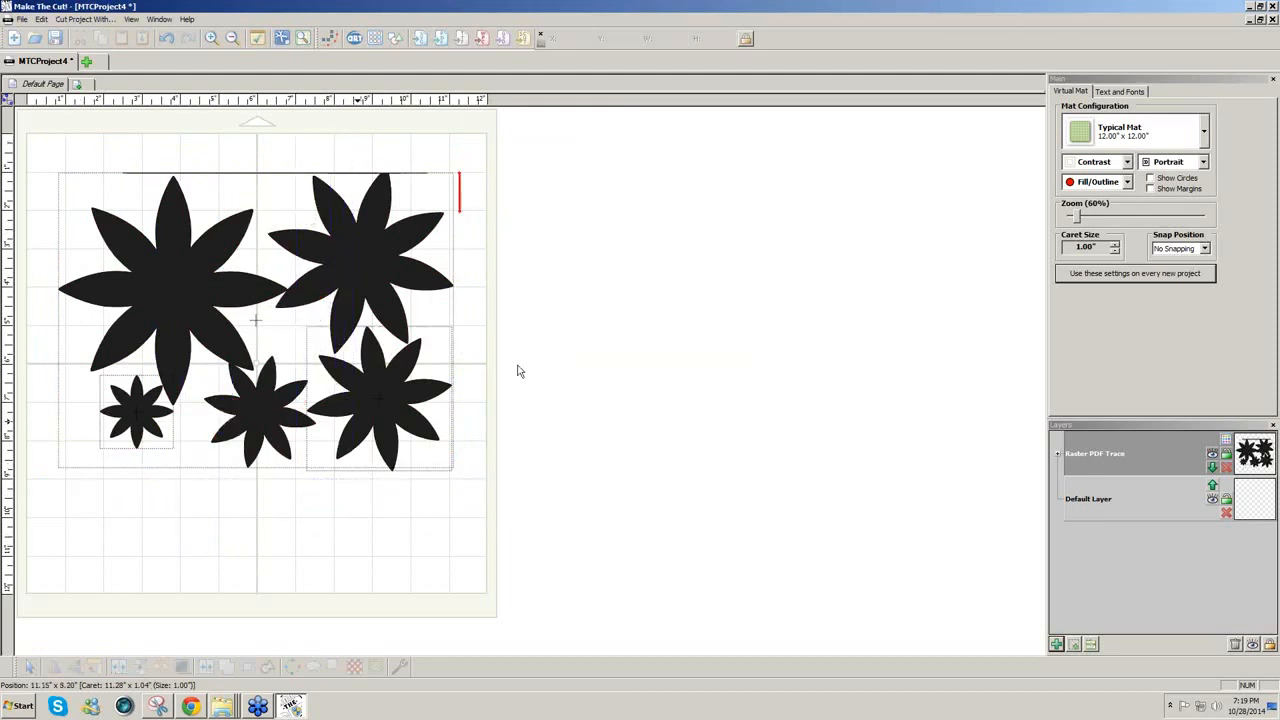
pyautogui.moveTo(501, 487)
pyautogui.mouseDown()
pyautogui.moveTo(14, 146)
pyautogui.moveTo(13, 130)
pyautogui.mouseUp()
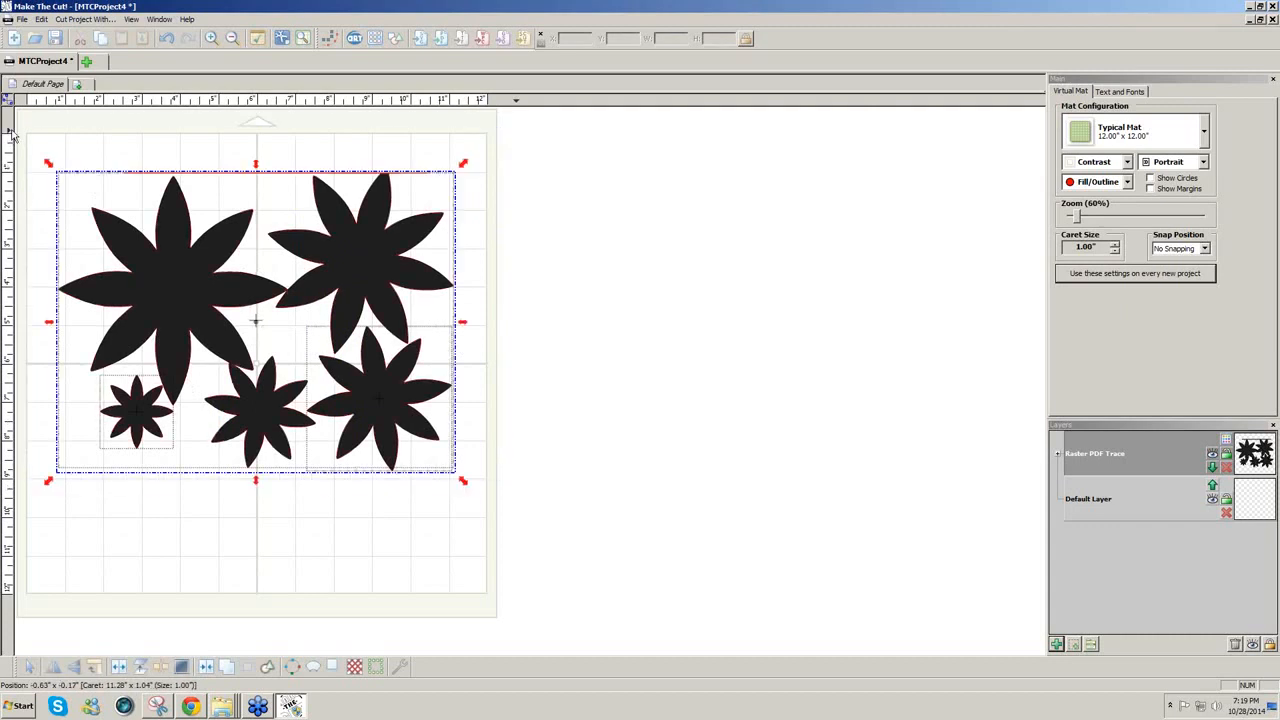
# Step: Delete the flower trace and re-trace PaperDahliaPattern.pdf at threshold 220, importing it into the project
pyautogui.press('Delete')
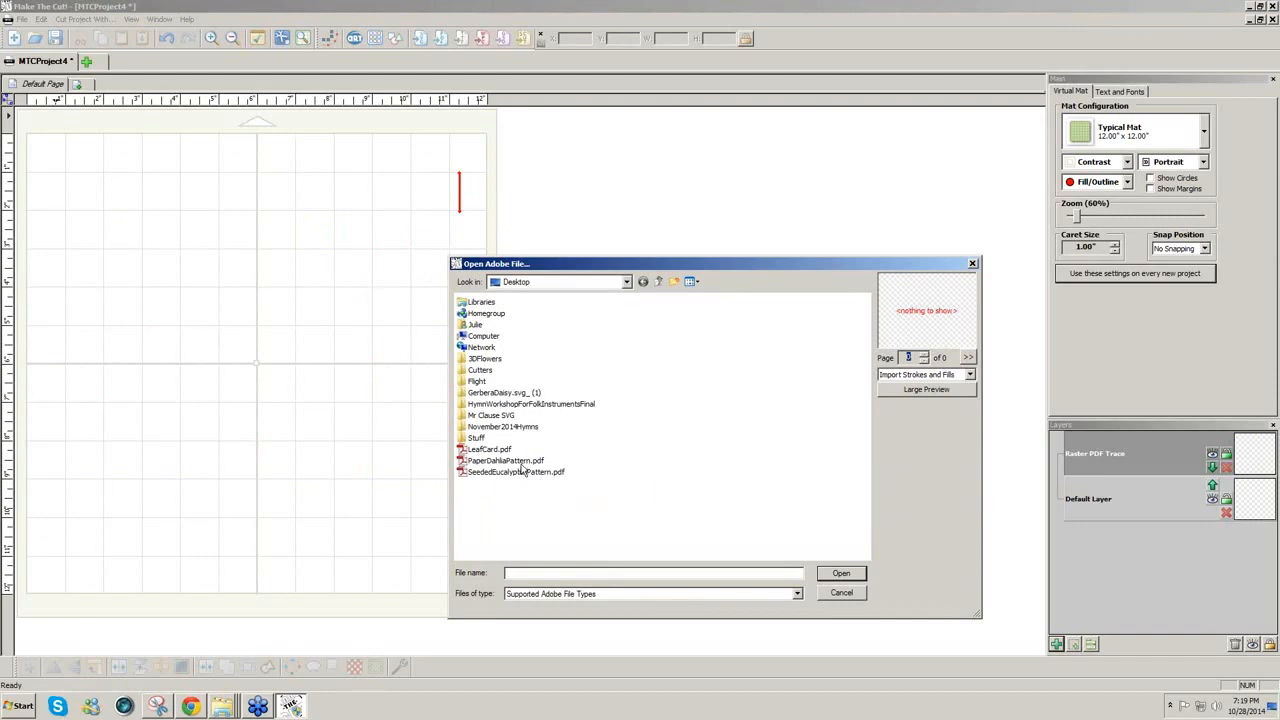
pyautogui.click(521, 463)
pyautogui.click(575, 611)
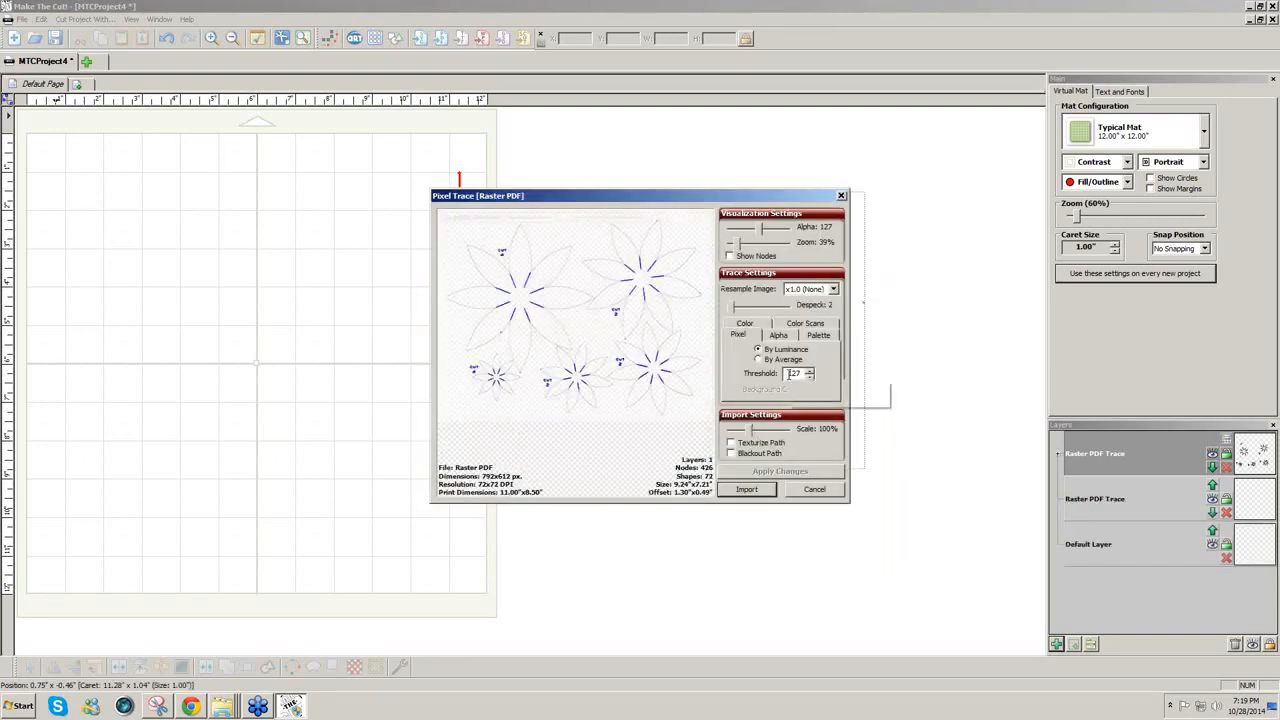
pyautogui.doubleClick(793, 373)
pyautogui.write('220')
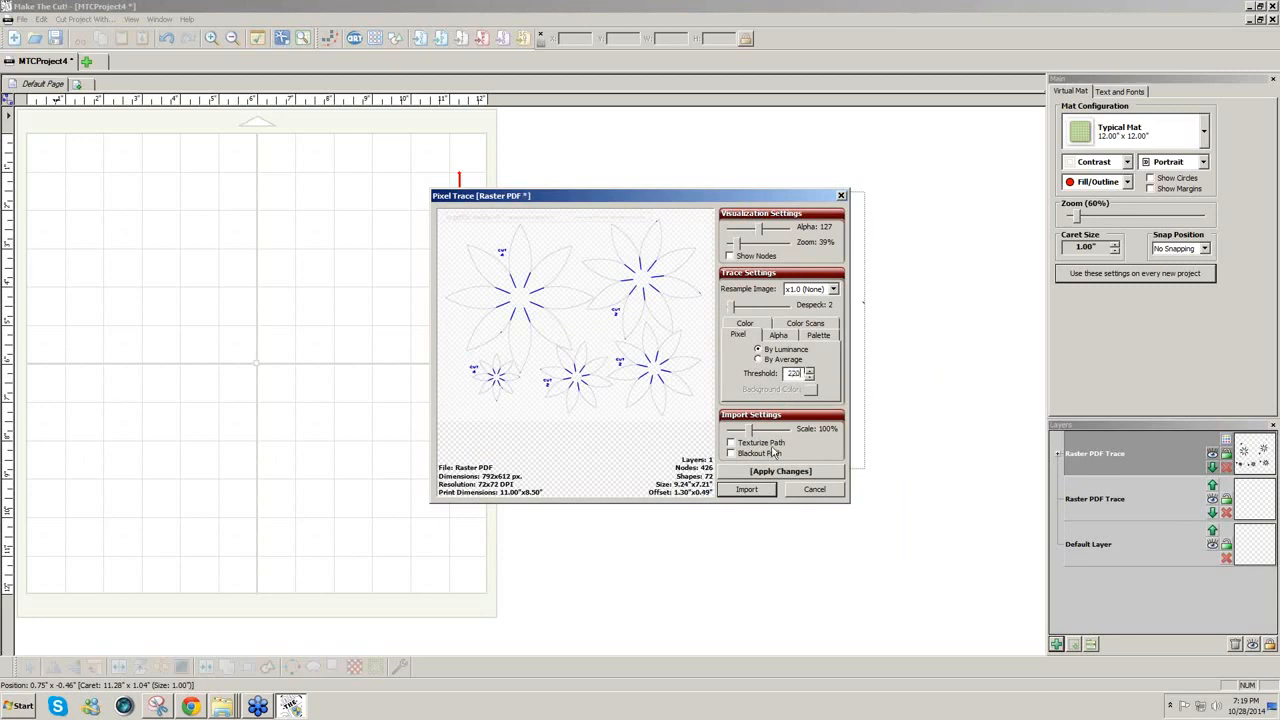
pyautogui.click(753, 472)
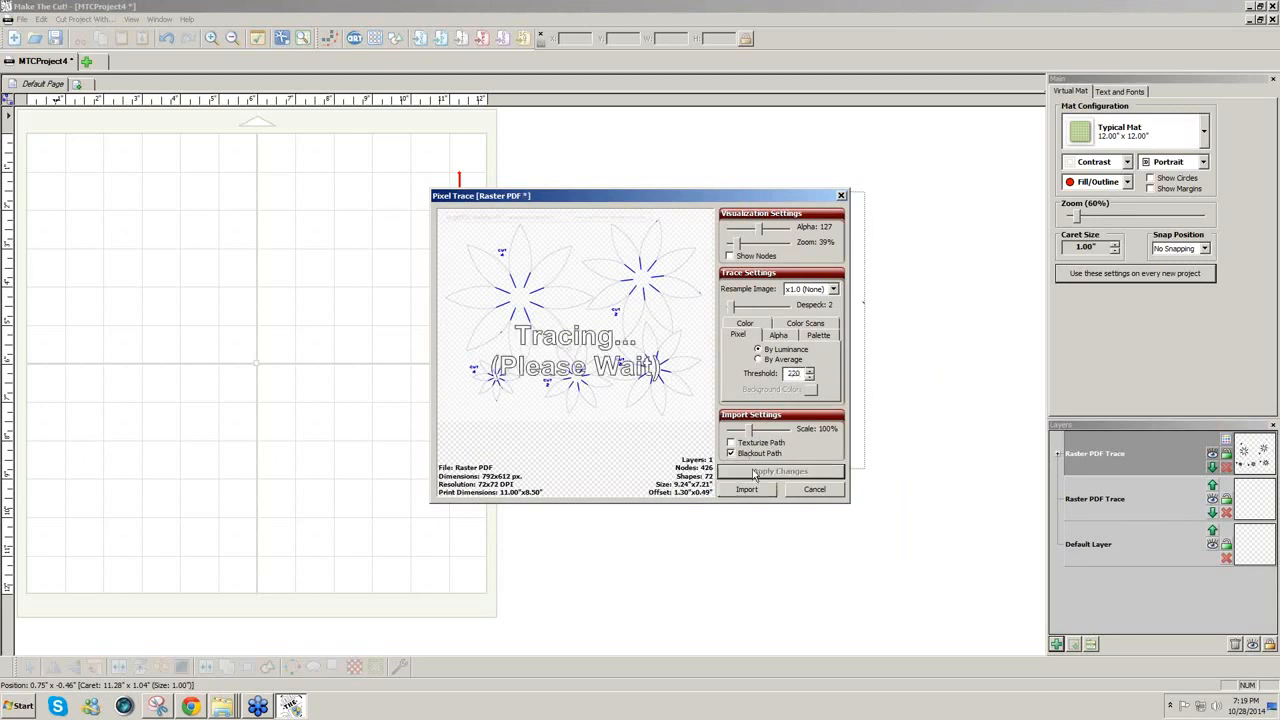
pyautogui.click(744, 491)
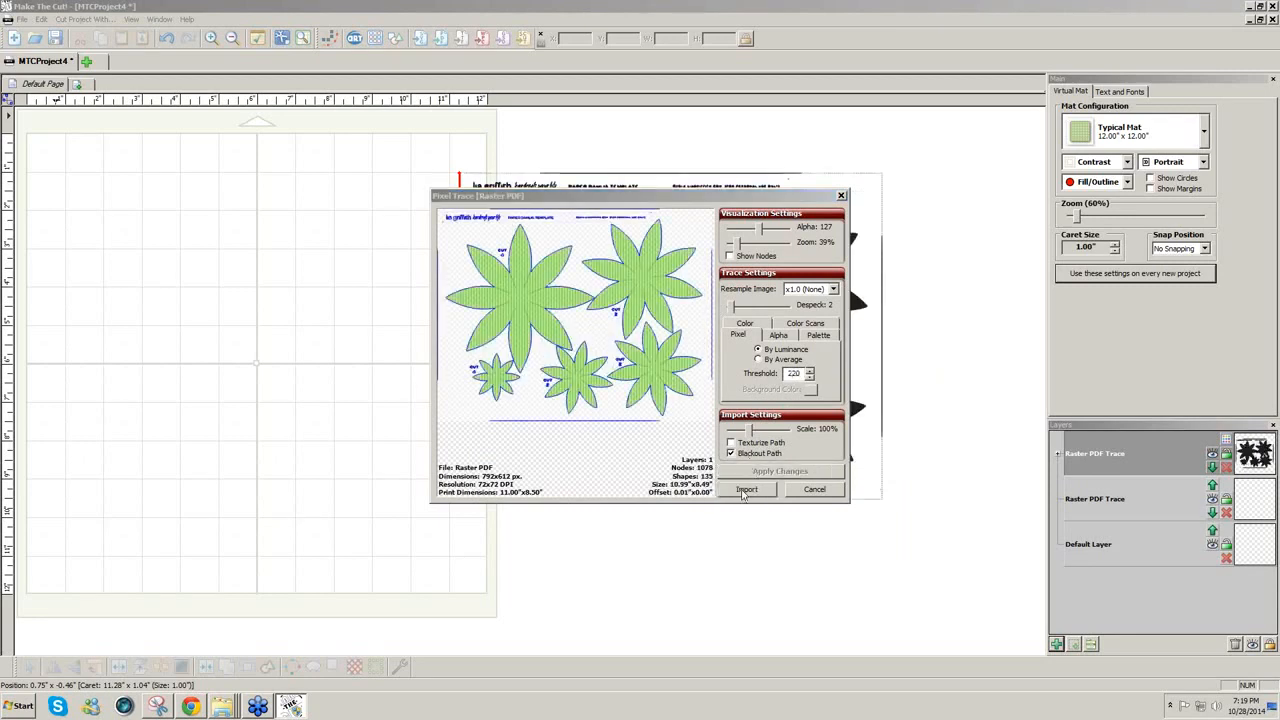
pyautogui.click(709, 366)
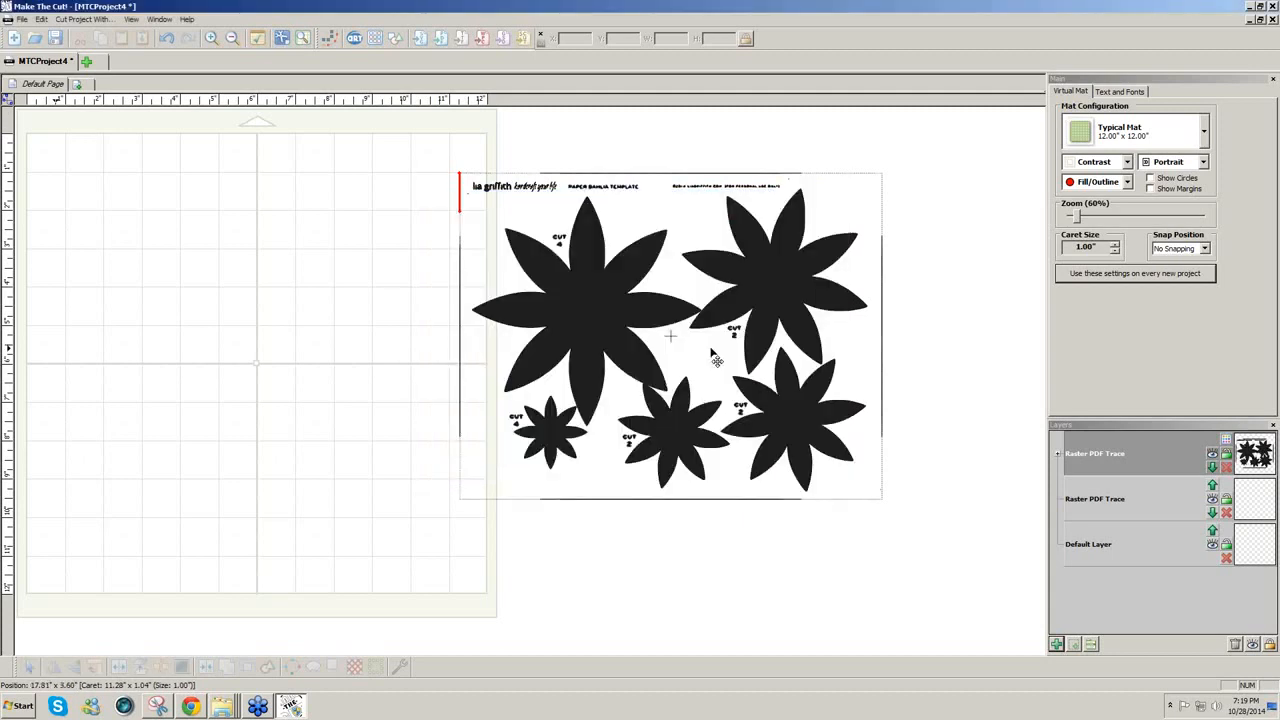
# Step: Move the trace onto the mat, break it apart and delete the top header text strip
pyautogui.moveTo(698, 340)
pyautogui.mouseDown()
pyautogui.moveTo(300, 345)
pyautogui.moveTo(311, 334)
pyautogui.mouseUp()
pyautogui.click(119, 667)
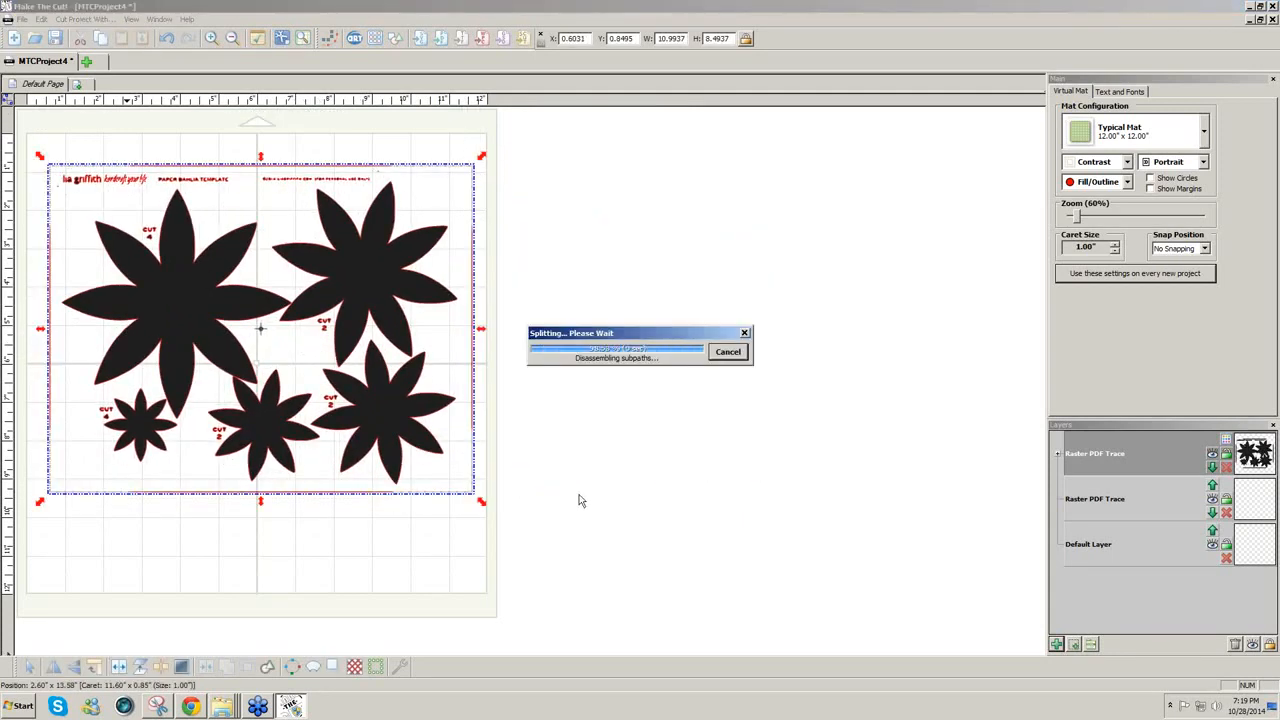
pyautogui.click(578, 500)
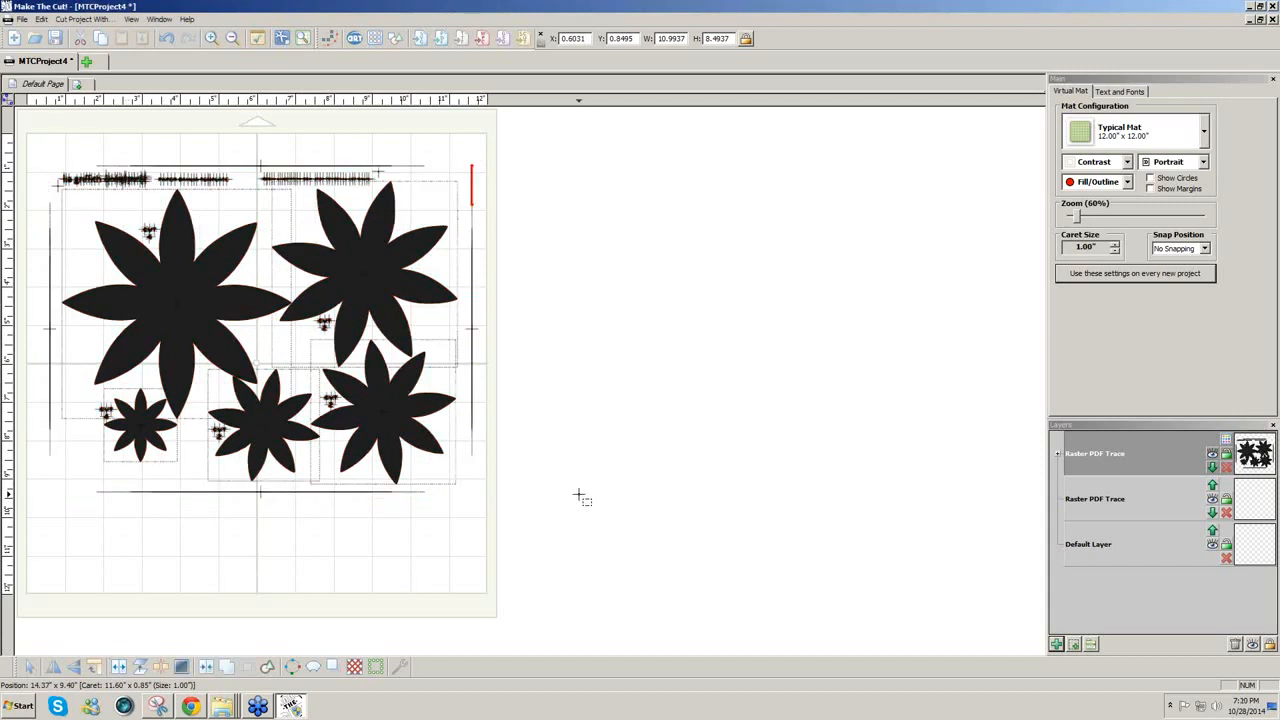
pyautogui.moveTo(50, 134); pyautogui.dragTo(538, 235)
pyautogui.press('Delete')
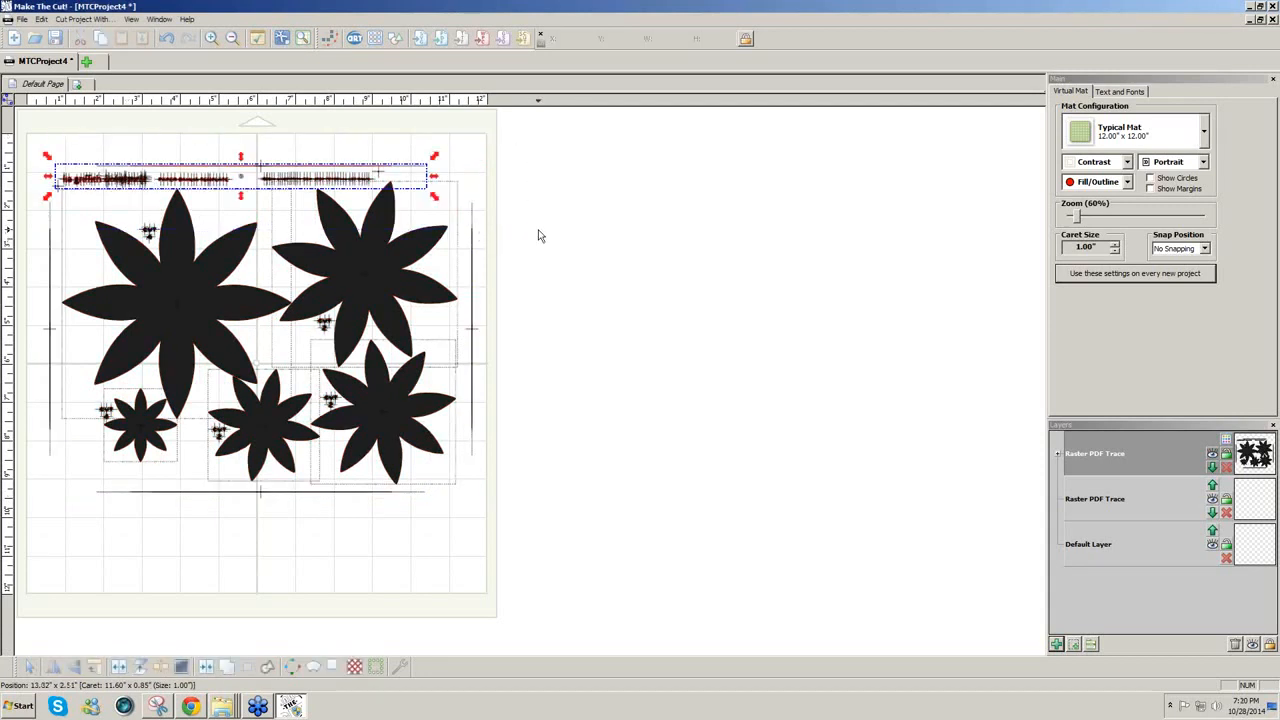
# Step: Delete the stray vertical line at the left and the horizontal line below the flowers
pyautogui.moveTo(21, 161); pyautogui.dragTo(131, 569)
pyautogui.press('Delete')
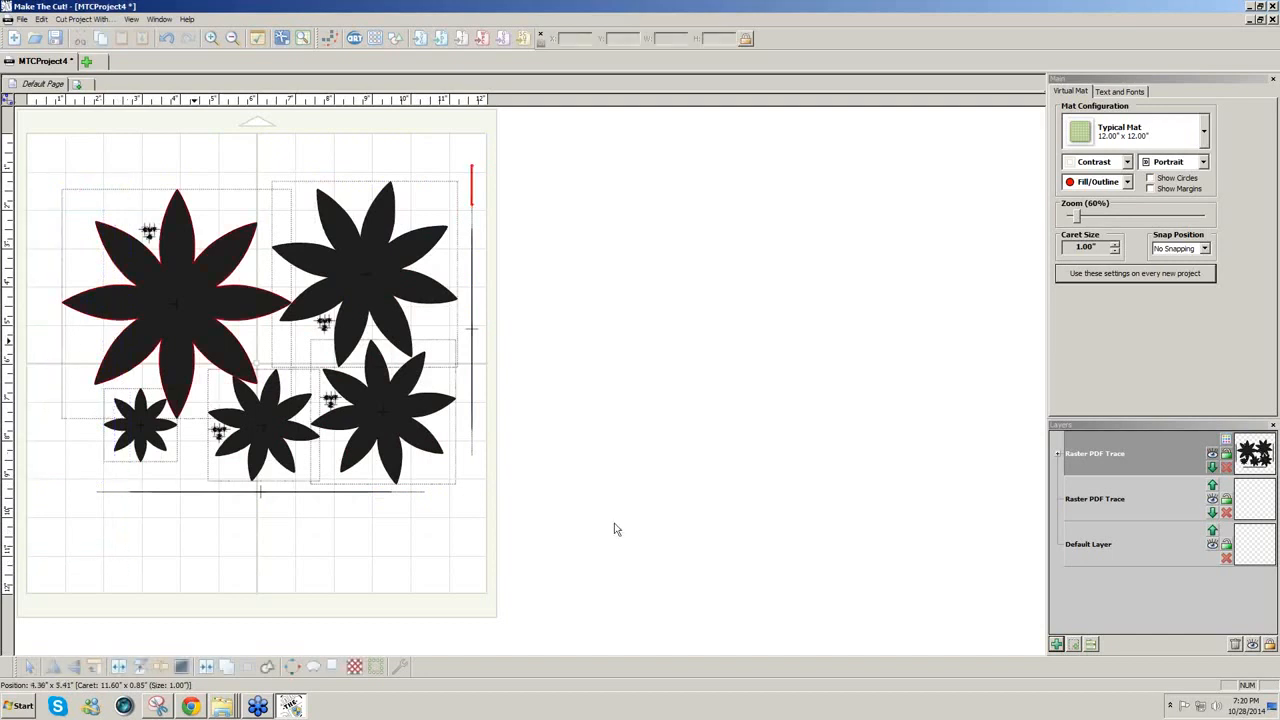
pyautogui.moveTo(614, 523); pyautogui.dragTo(70, 409)
pyautogui.press('Delete')
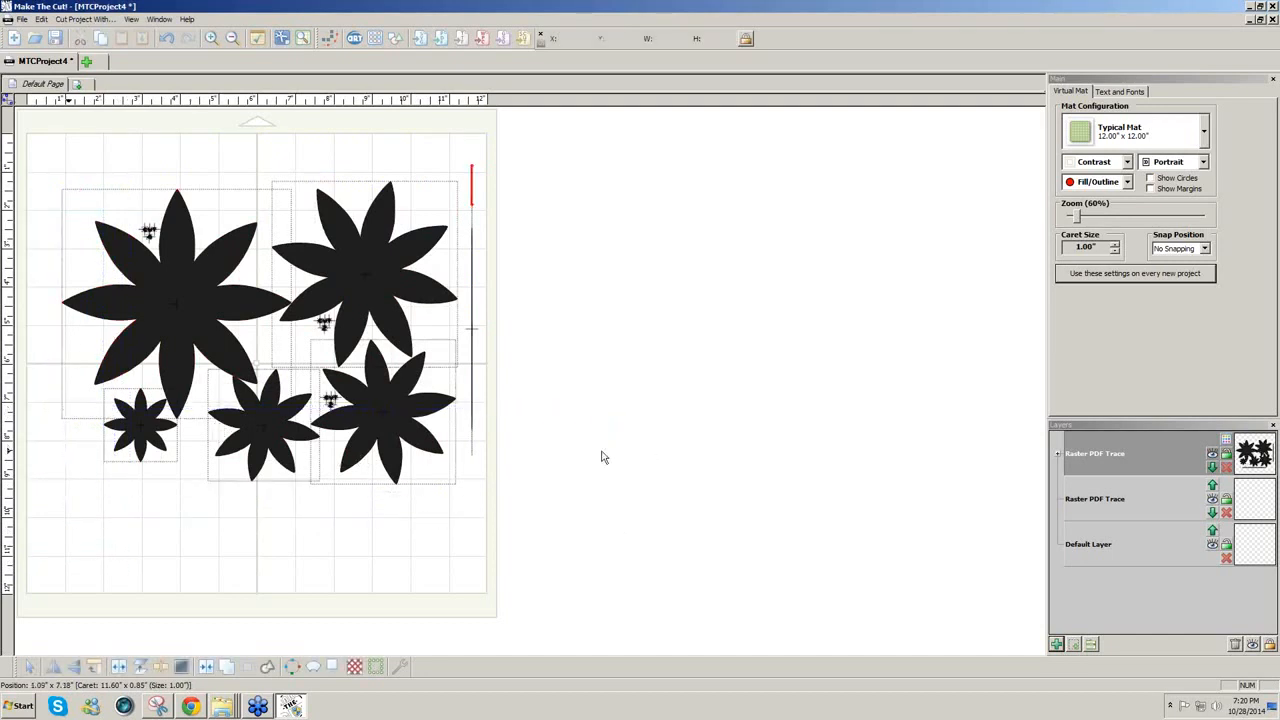
pyautogui.moveTo(426, 190); pyautogui.dragTo(312, 157)
# Step: Rearrange the flowers: large one top-left, small one beneath it, others along the bottom
pyautogui.click(324, 157)
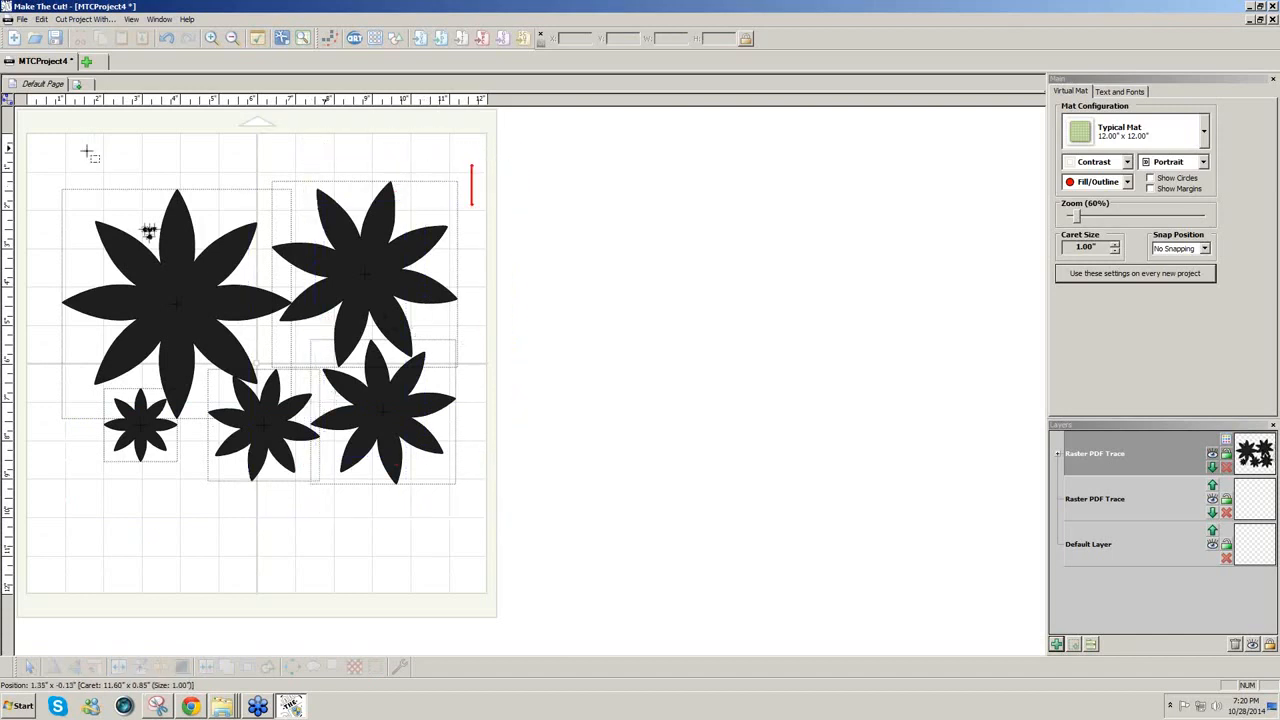
pyautogui.moveTo(79, 128); pyautogui.dragTo(173, 236)
pyautogui.moveTo(199, 283); pyautogui.dragTo(187, 255)
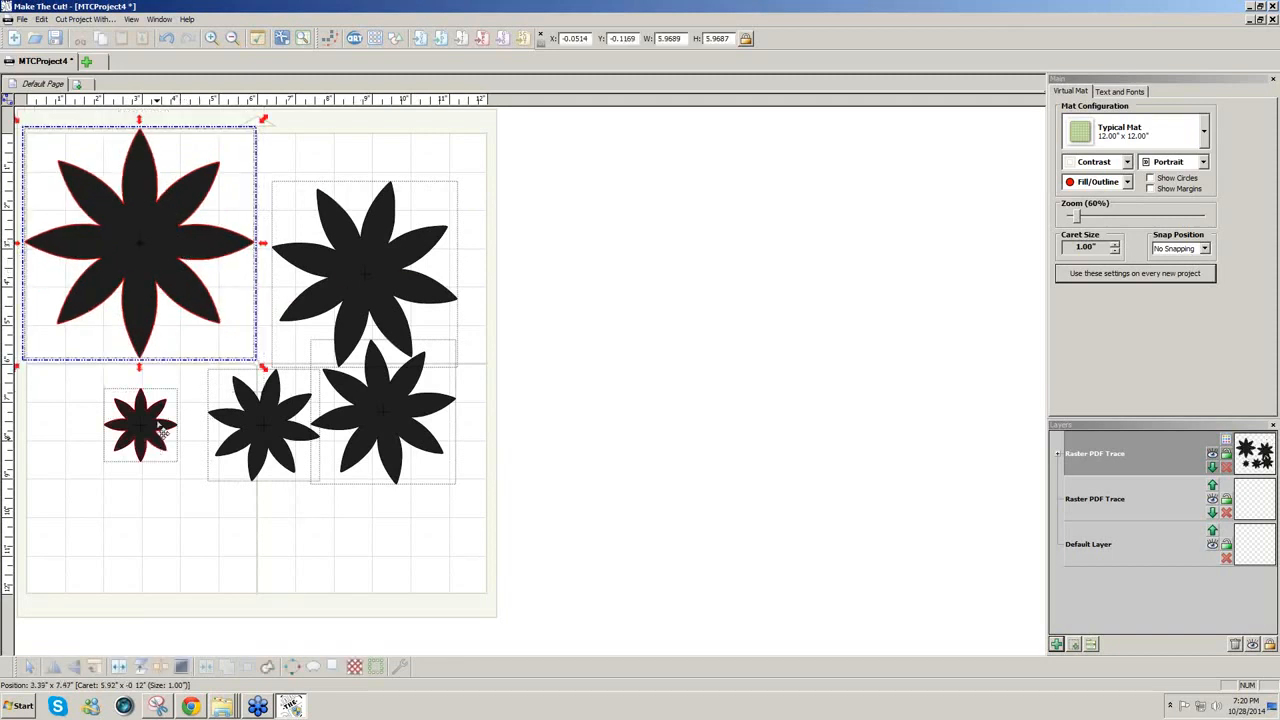
pyautogui.moveTo(160, 428); pyautogui.dragTo(90, 398)
pyautogui.click(157, 525)
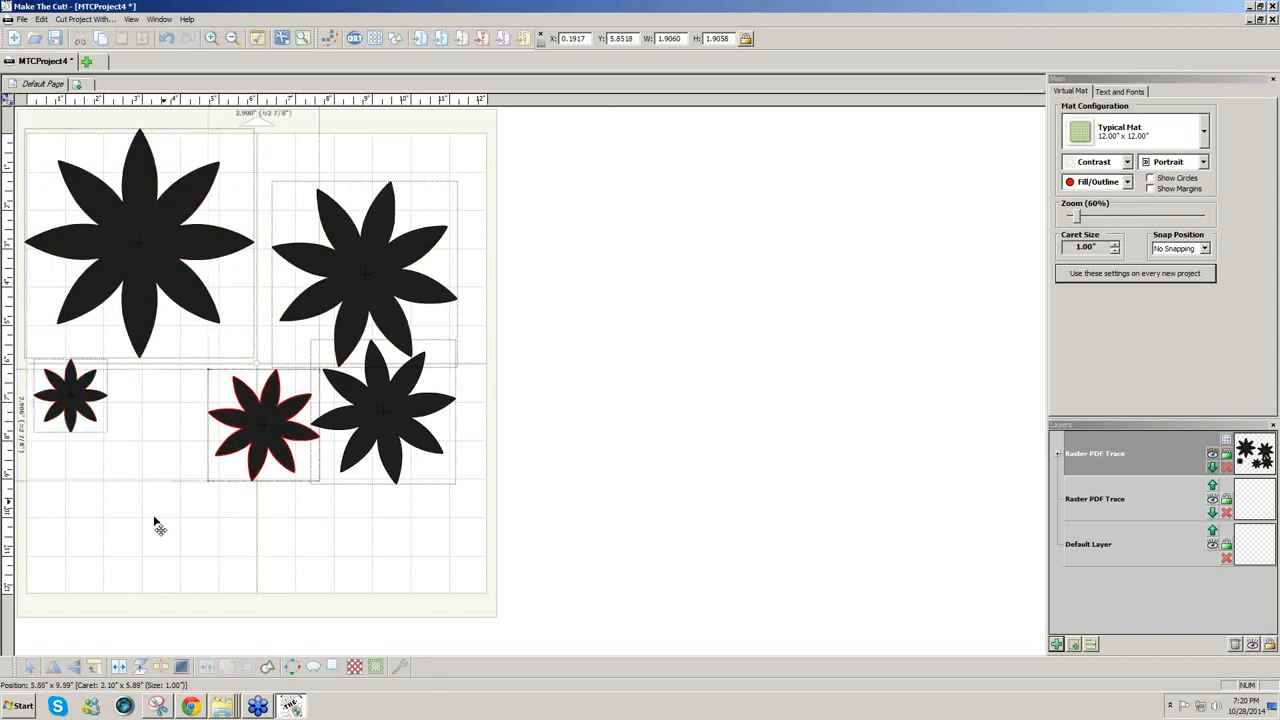
pyautogui.moveTo(265, 428); pyautogui.dragTo(196, 522)
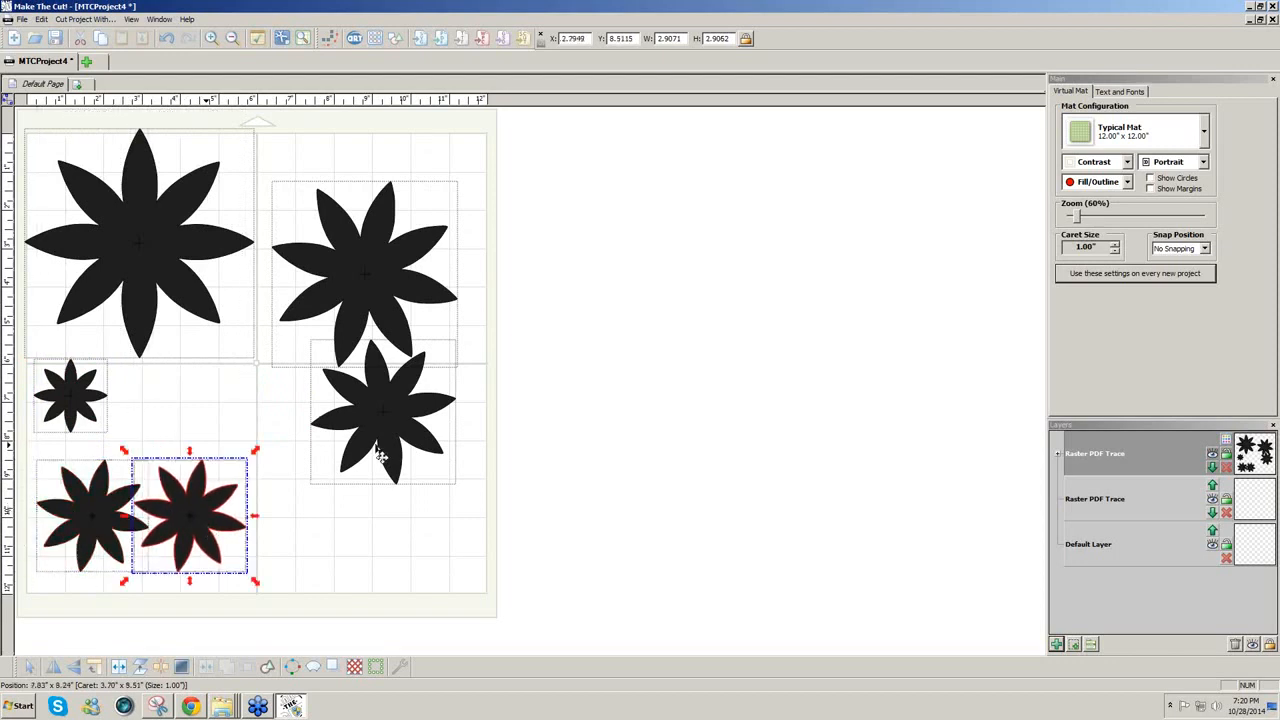
pyautogui.moveTo(388, 453); pyautogui.dragTo(480, 540)
pyautogui.moveTo(357, 266); pyautogui.dragTo(779, 508)
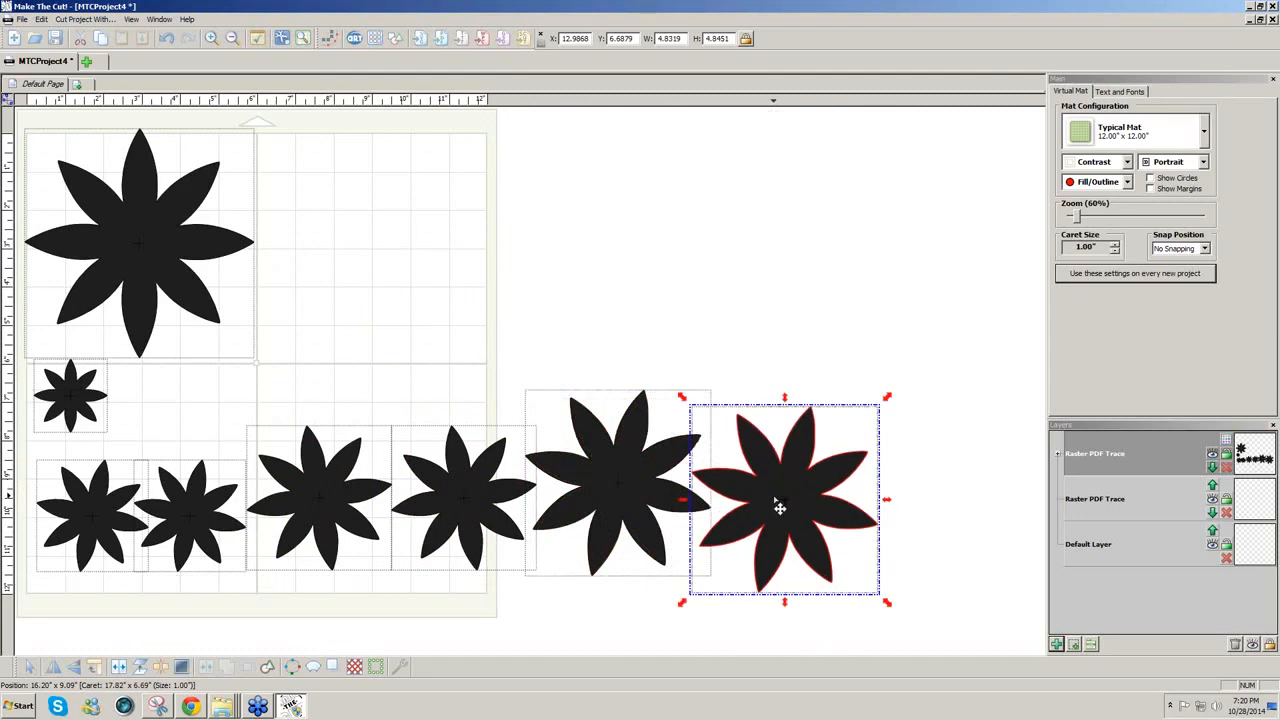
# Step: Duplicate the large and small flower pair in a grid of 1 row and 4 columns
pyautogui.click(190, 252)
pyautogui.keyDown('shift'); pyautogui.click(79, 394); pyautogui.keyUp('shift')
pyautogui.click(42, 22)
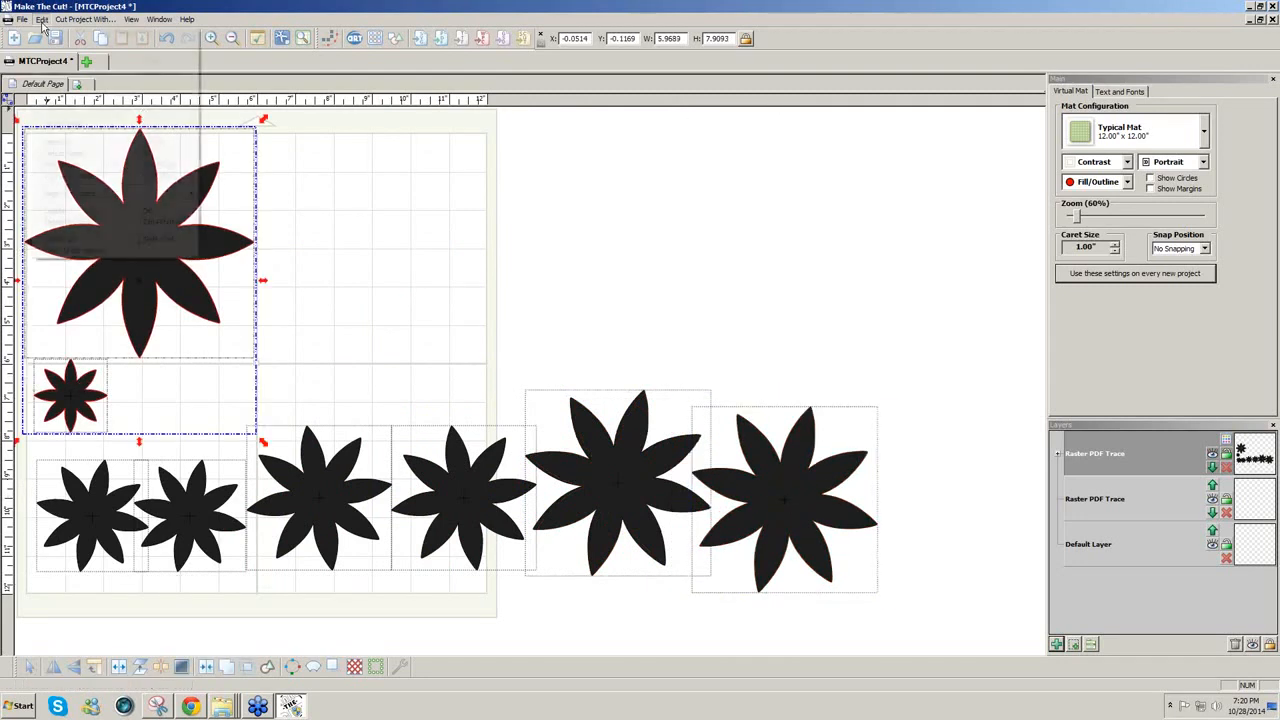
pyautogui.moveTo(150, 107)
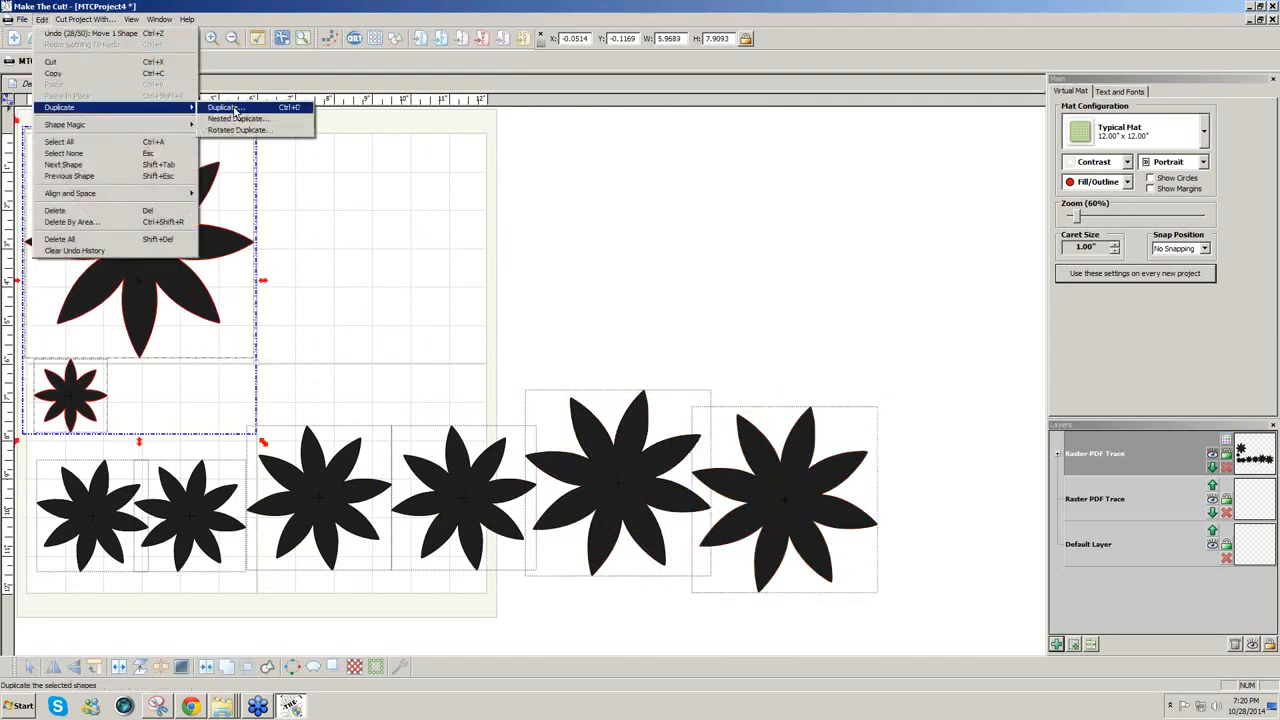
pyautogui.click(224, 107)
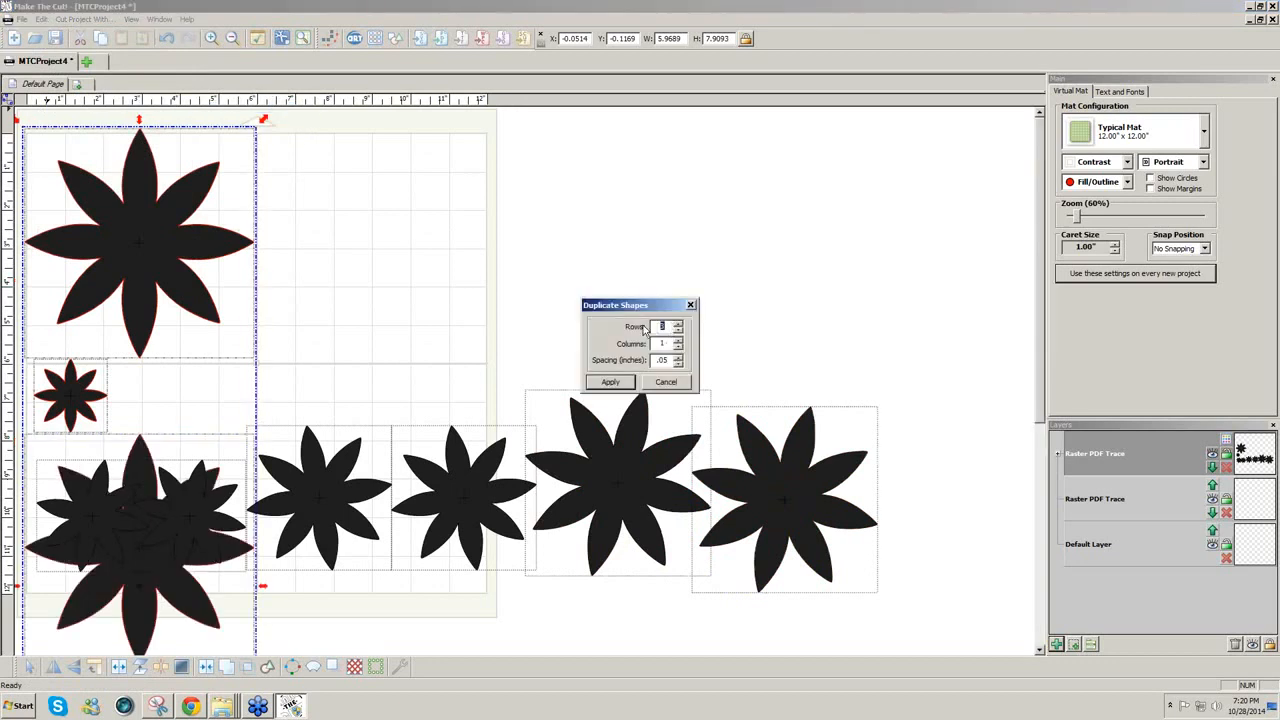
pyautogui.write('1')
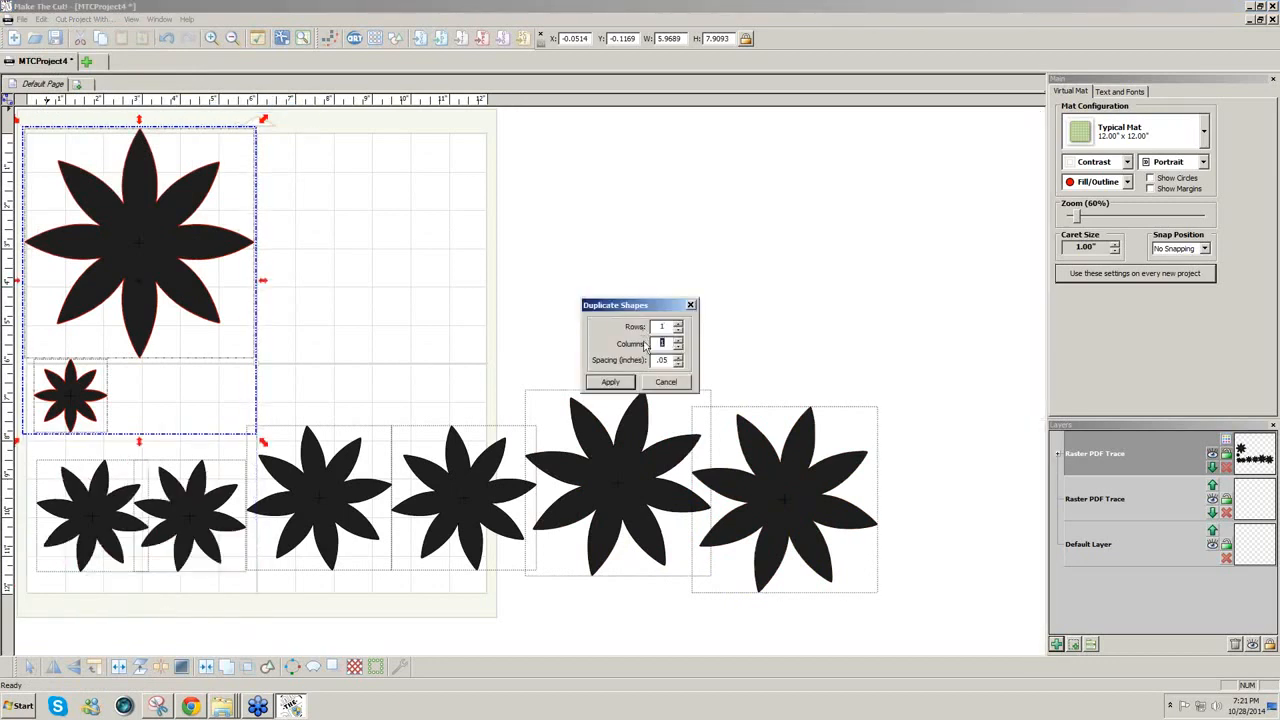
pyautogui.click(618, 380)
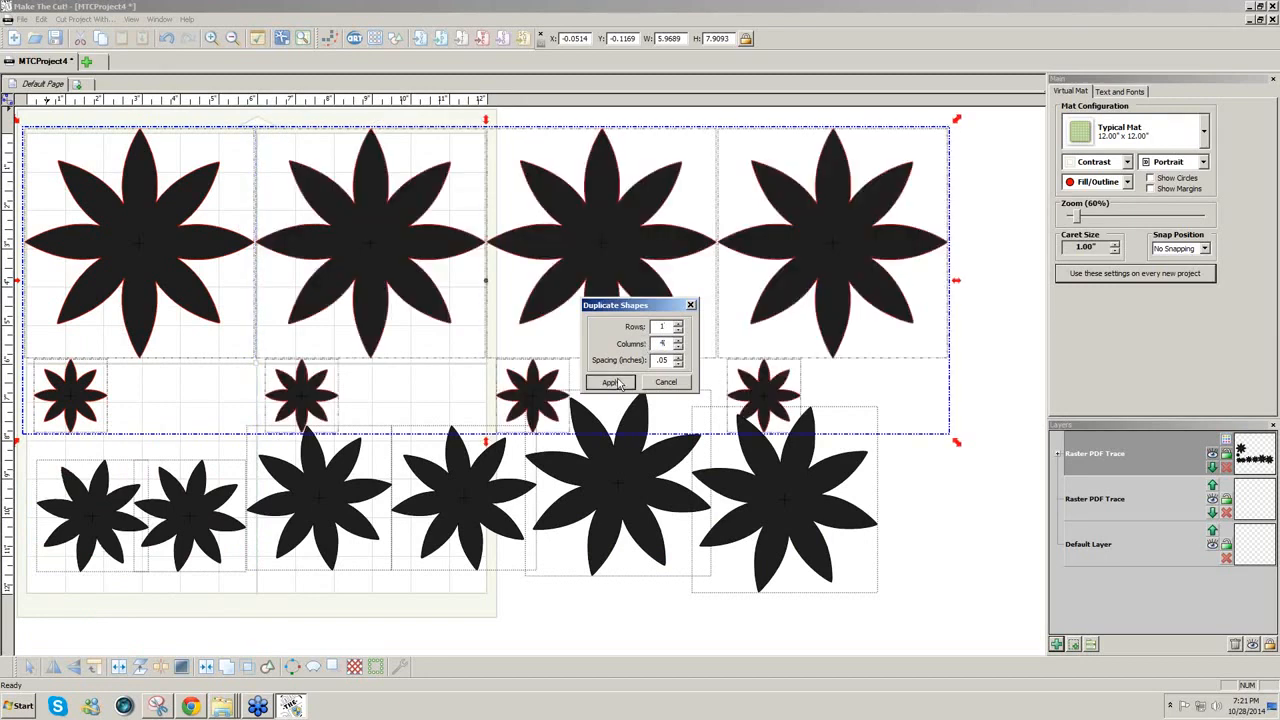
pyautogui.click(1226, 441)
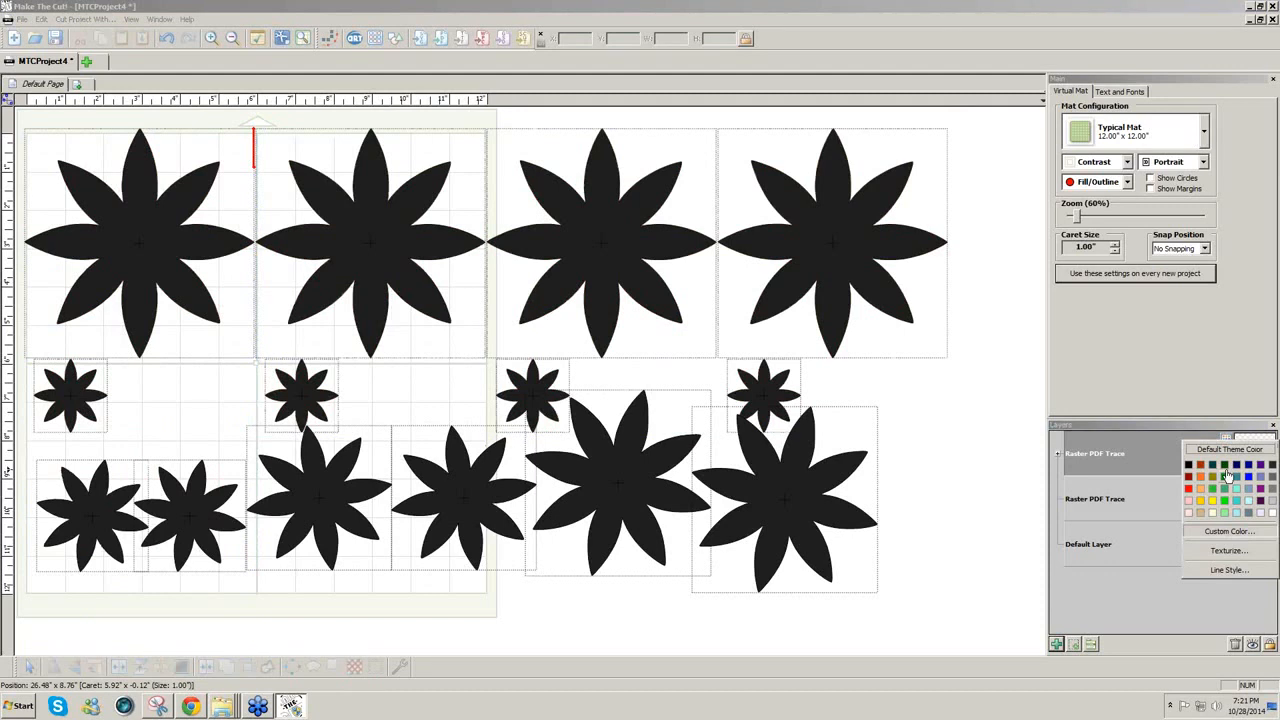
# Step: Recolour the flower layer yellow and bring up the dahlia template PDF in Chrome
pyautogui.click(1224, 500)
pyautogui.click(1212, 511)
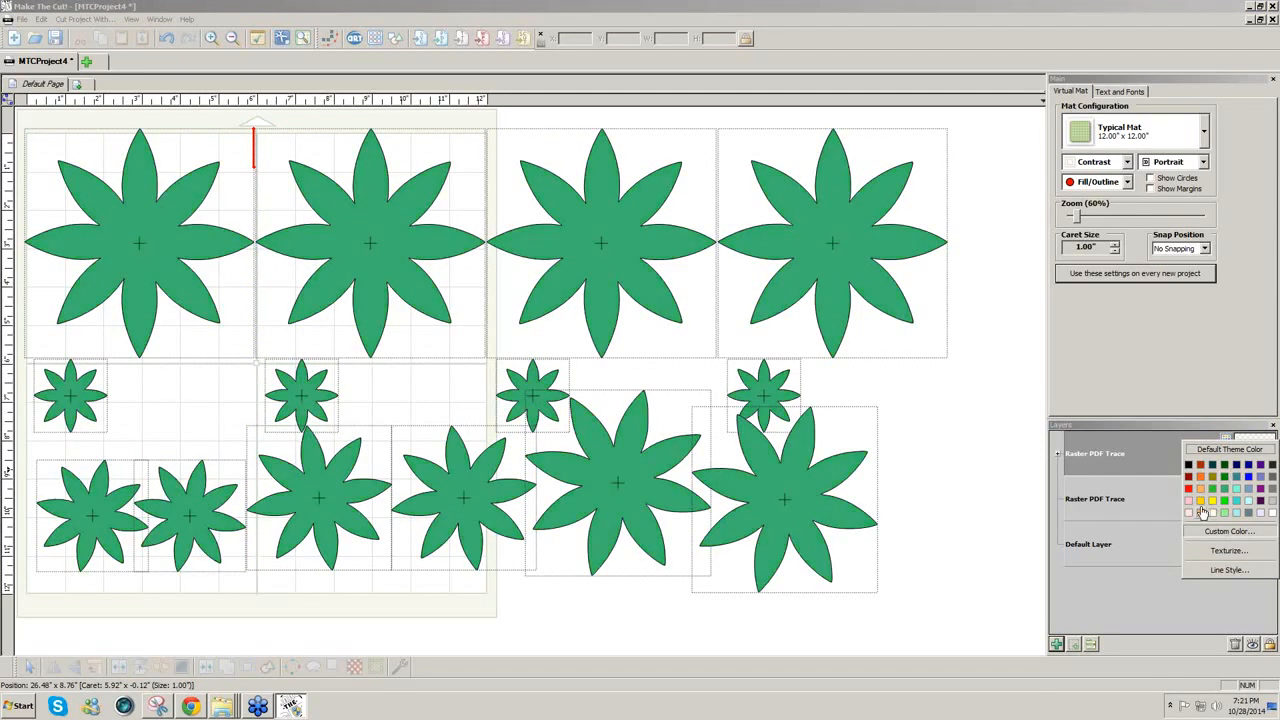
pyautogui.click(1212, 500)
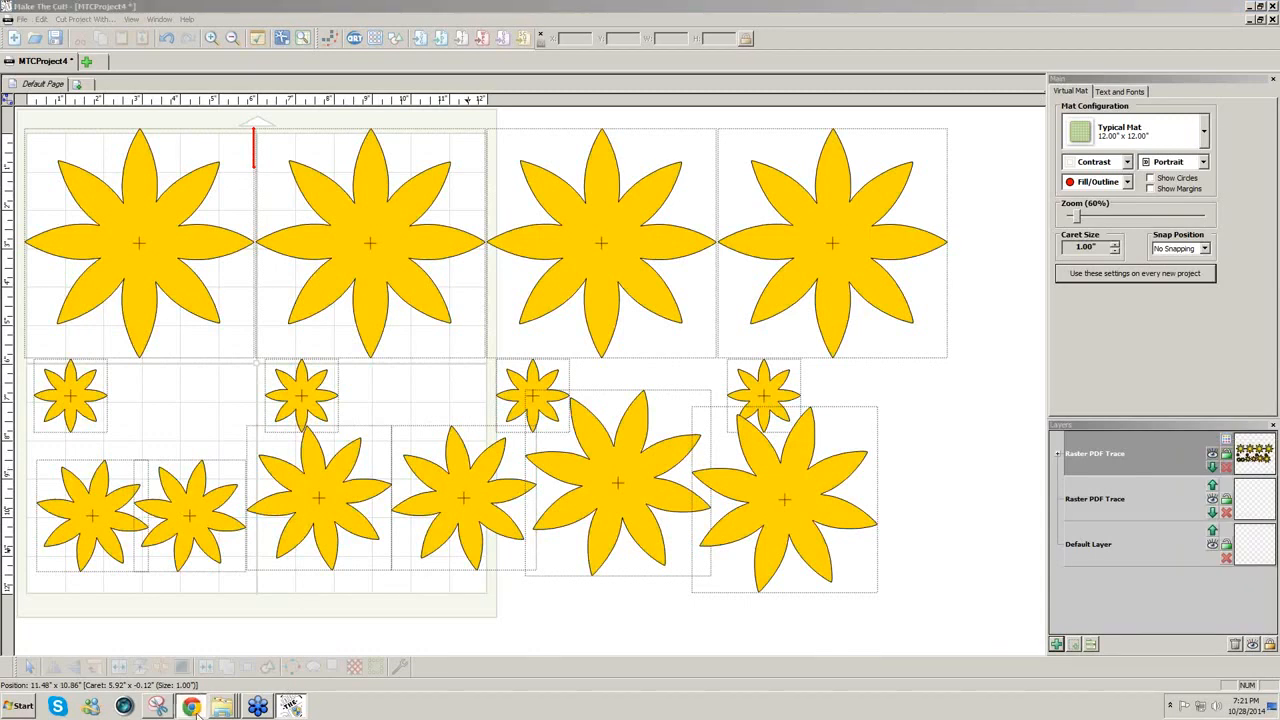
pyautogui.click(195, 710)
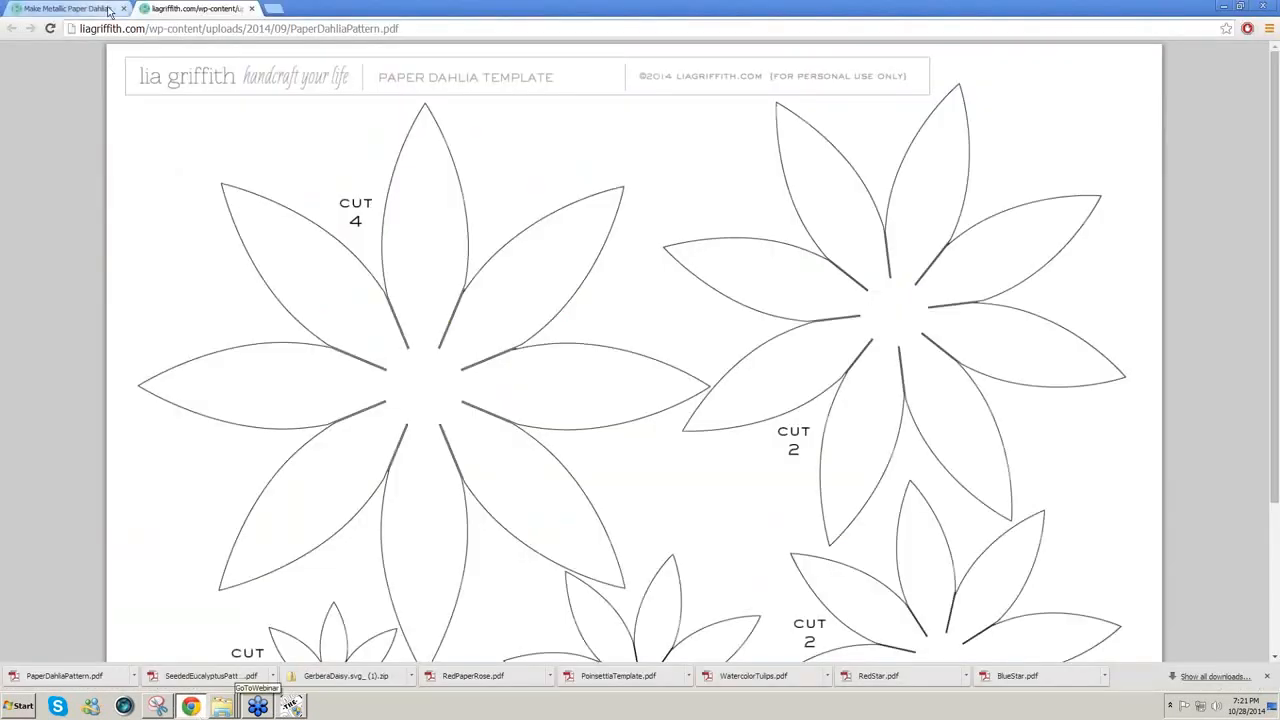
# Step: Show the Make Metallic Paper Dahlias blog post tab, then return to Make The Cut!
pyautogui.click(108, 10)
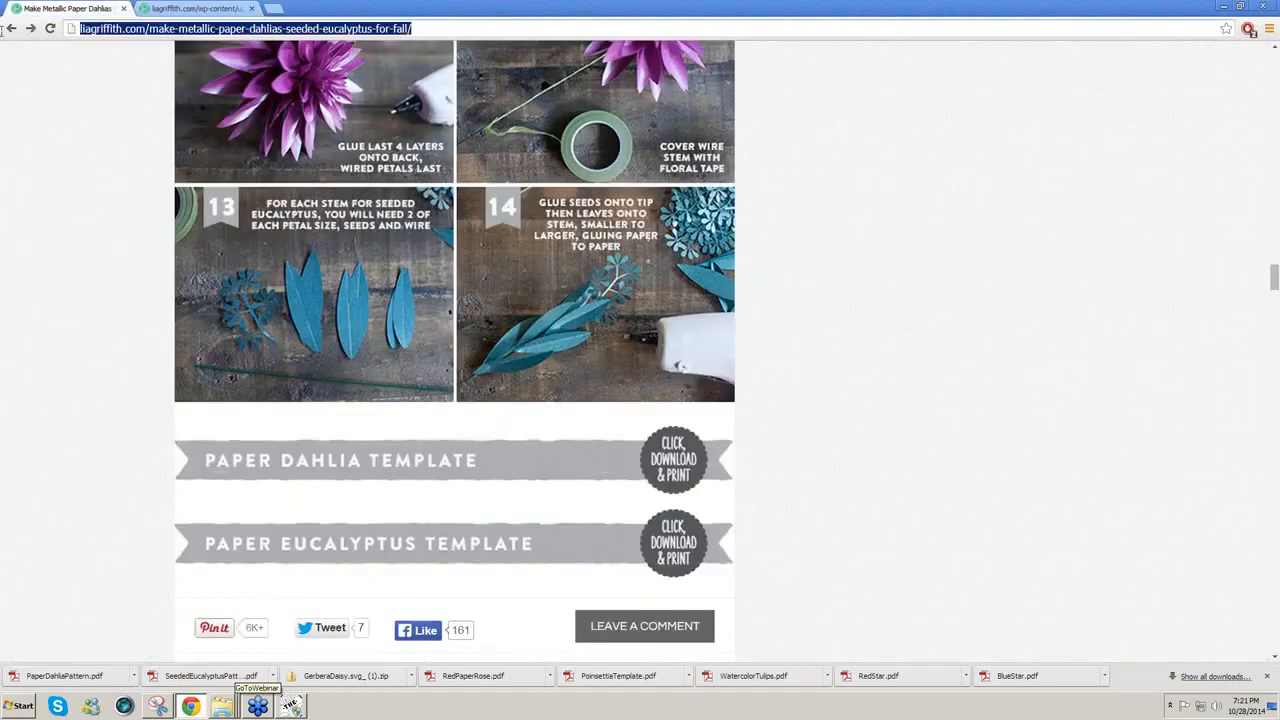
pyautogui.click(293, 707)
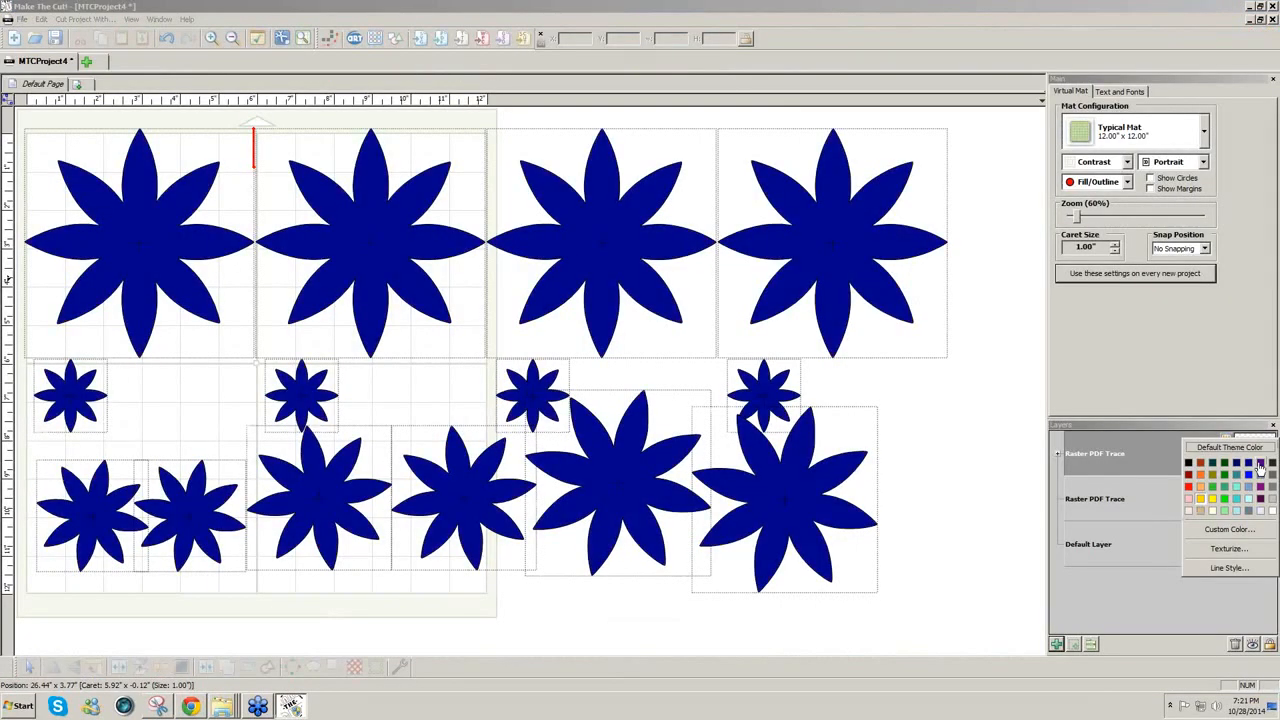
# Step: Colour the flowers purple and add 'Assembly Instructions:' plus the pasted blog address to Project Notes
pyautogui.click(1260, 466)
pyautogui.click(131, 19)
pyautogui.click(168, 137)
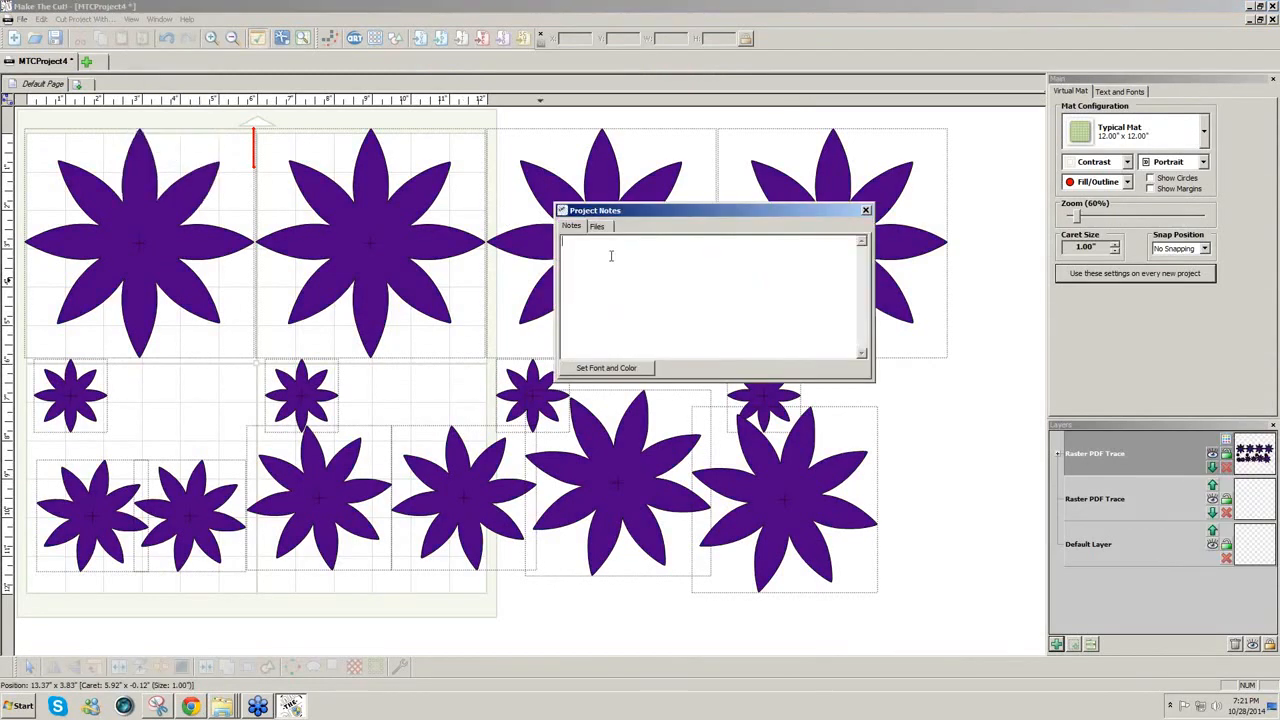
pyautogui.write('Assembly Instructions:')
pyautogui.press('Return')
pyautogui.write('http://liagriffith.com/make-metallic-paper-dahlias-seeded-eucalyptus-for-fall/')
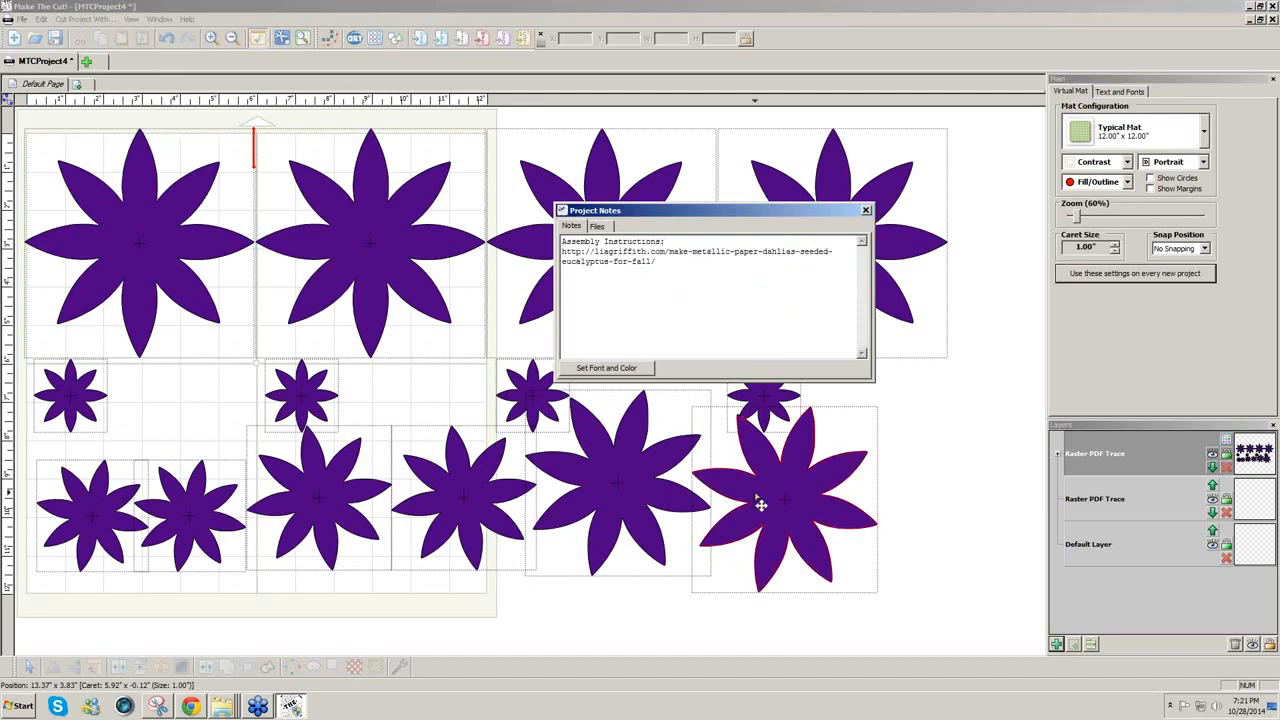
pyautogui.click(470, 406)
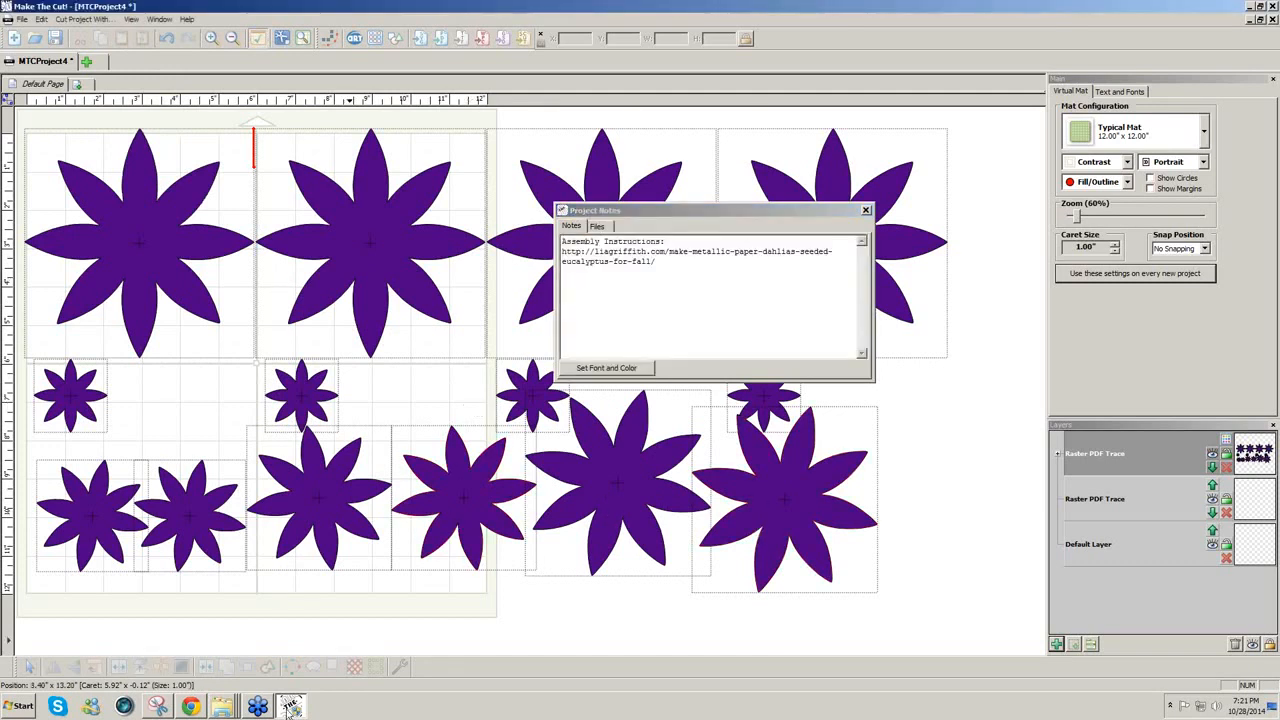
pyautogui.click(193, 707)
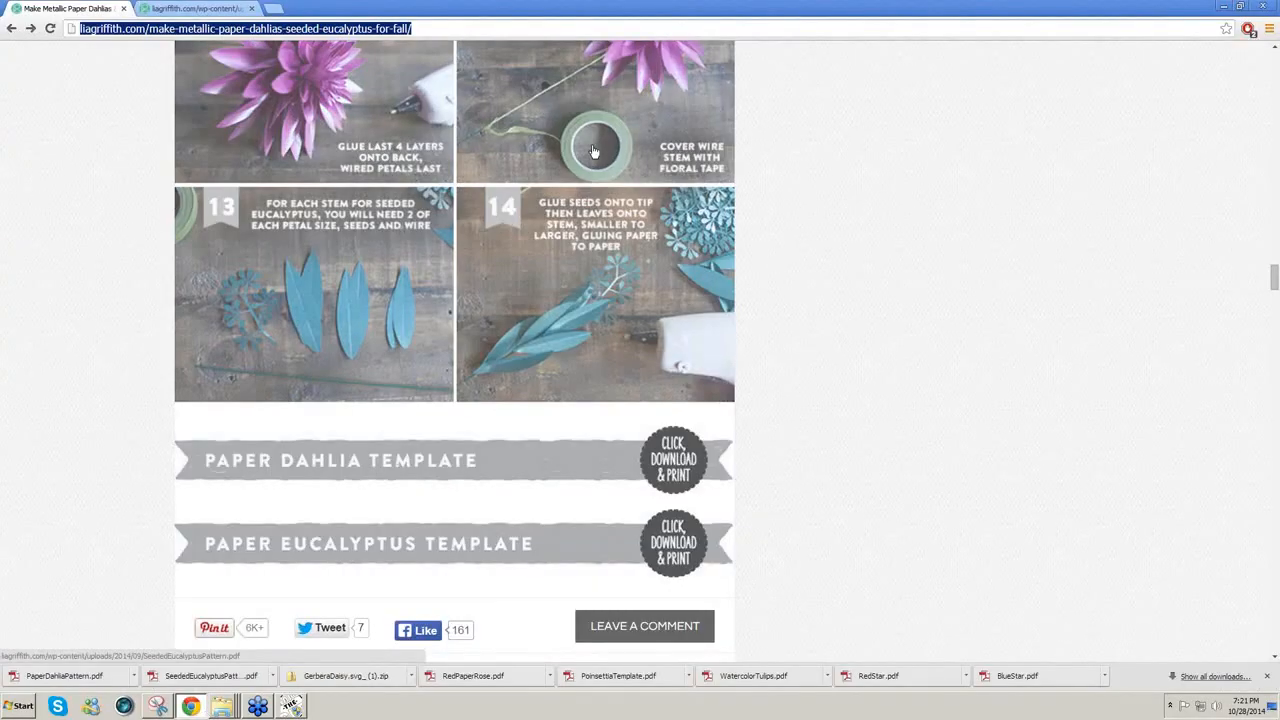
# Step: Snip the step 11 dahlia photo from the tutorial page, then return to Make The Cut!
pyautogui.scroll(1, 593, 151)
pyautogui.scroll(2, 593, 151)
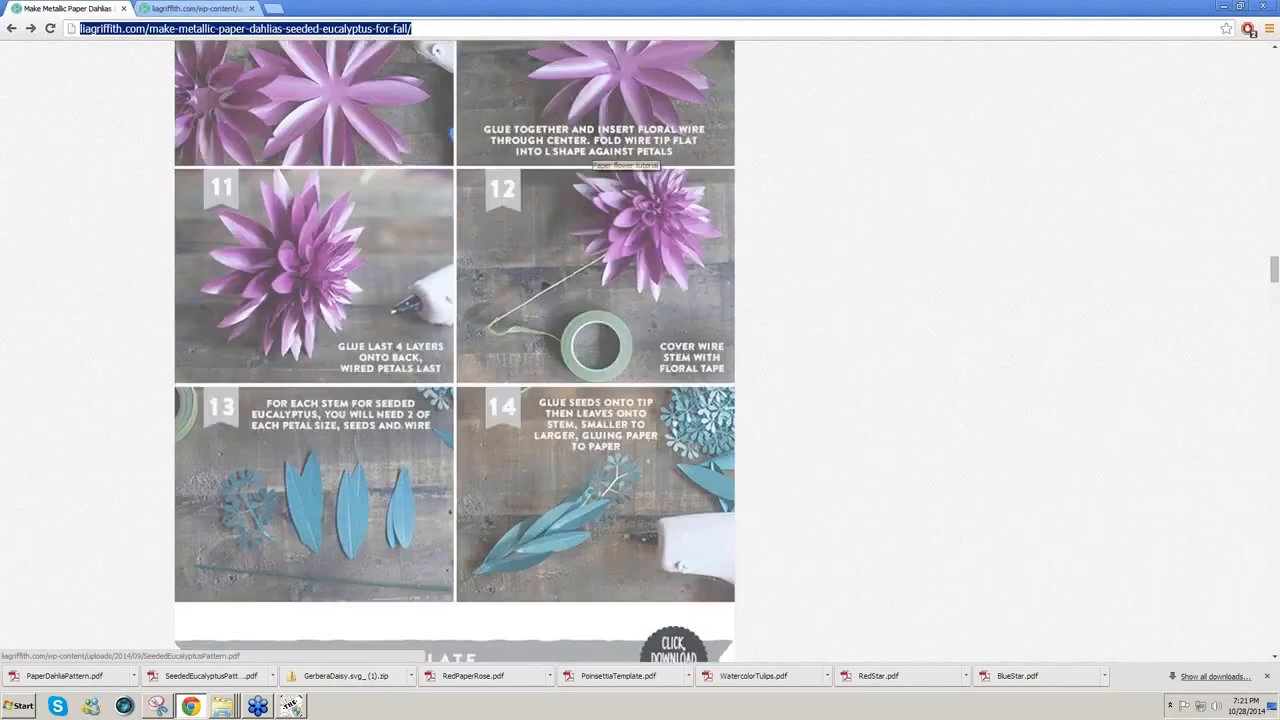
pyautogui.moveTo(478, 396); pyautogui.dragTo(734, 589)
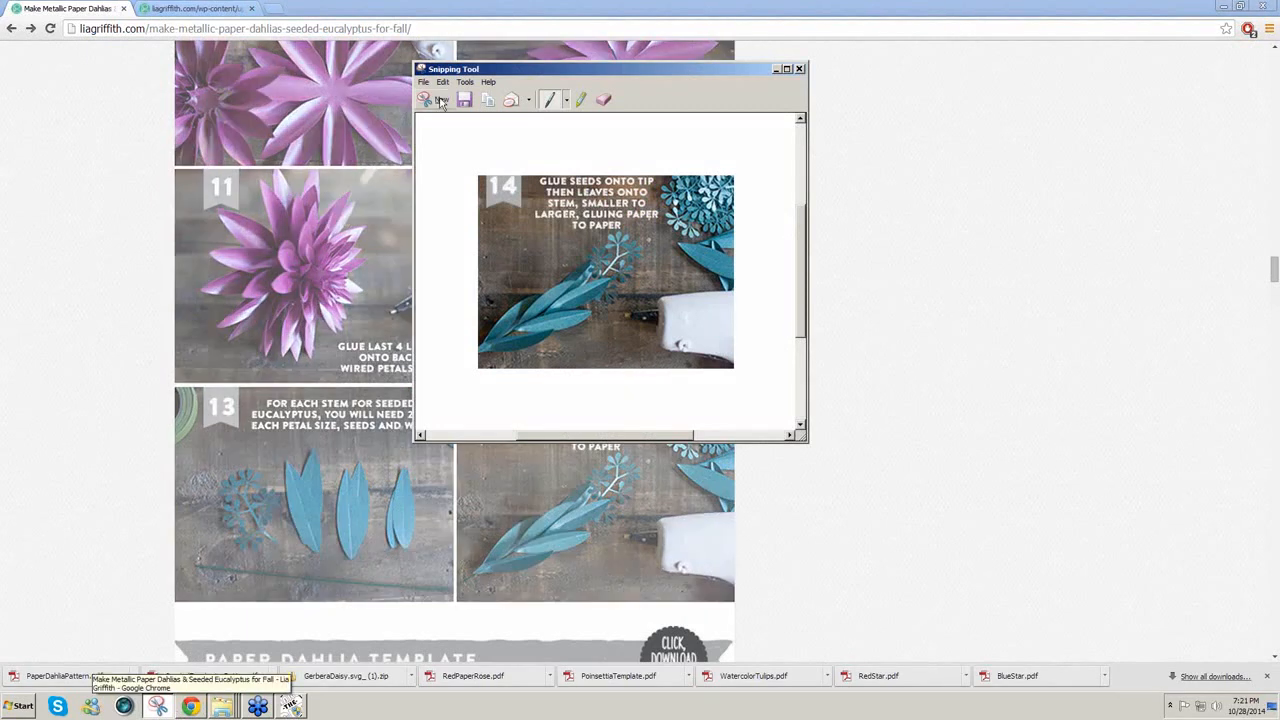
pyautogui.click(441, 103)
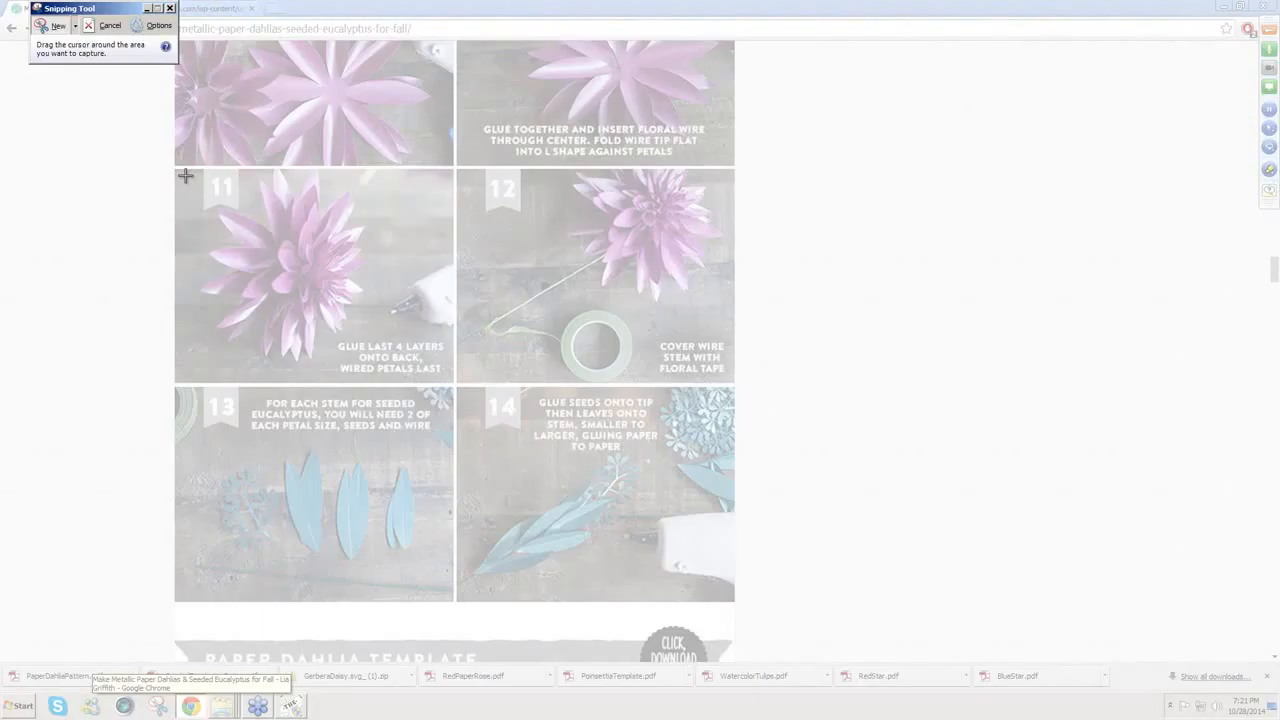
pyautogui.moveTo(195, 176); pyautogui.dragTo(370, 375)
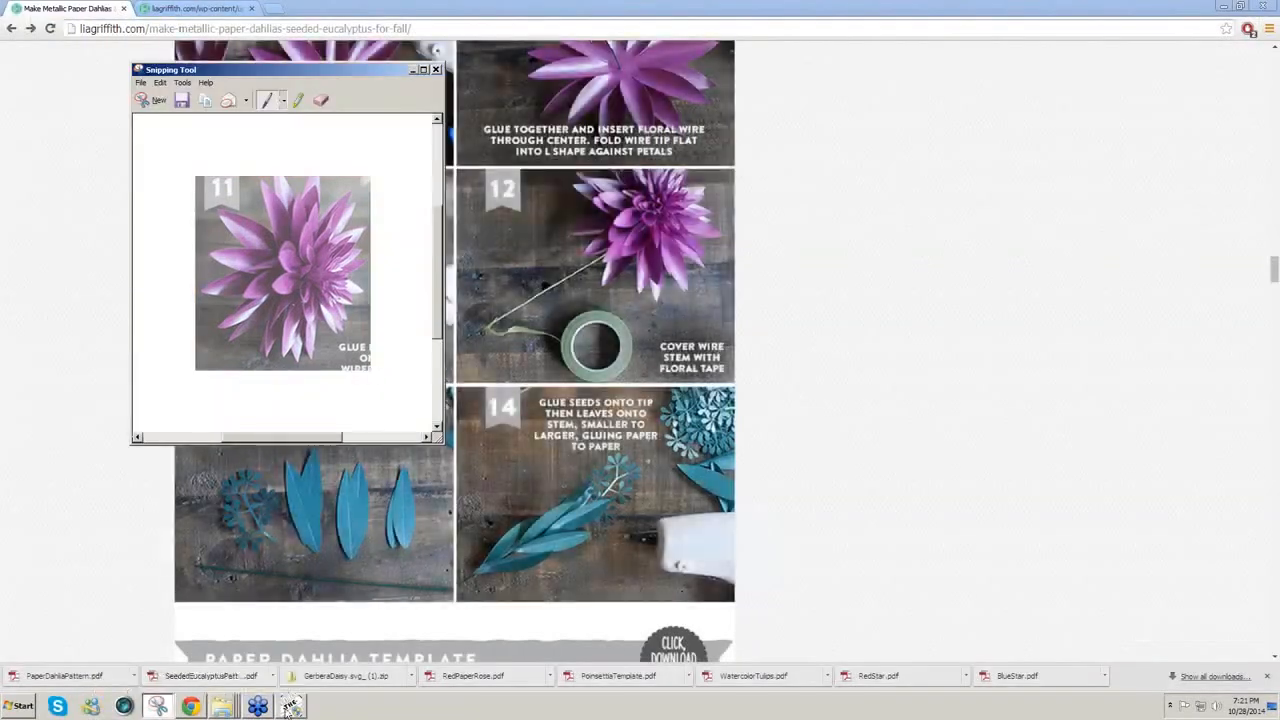
pyautogui.click(290, 706)
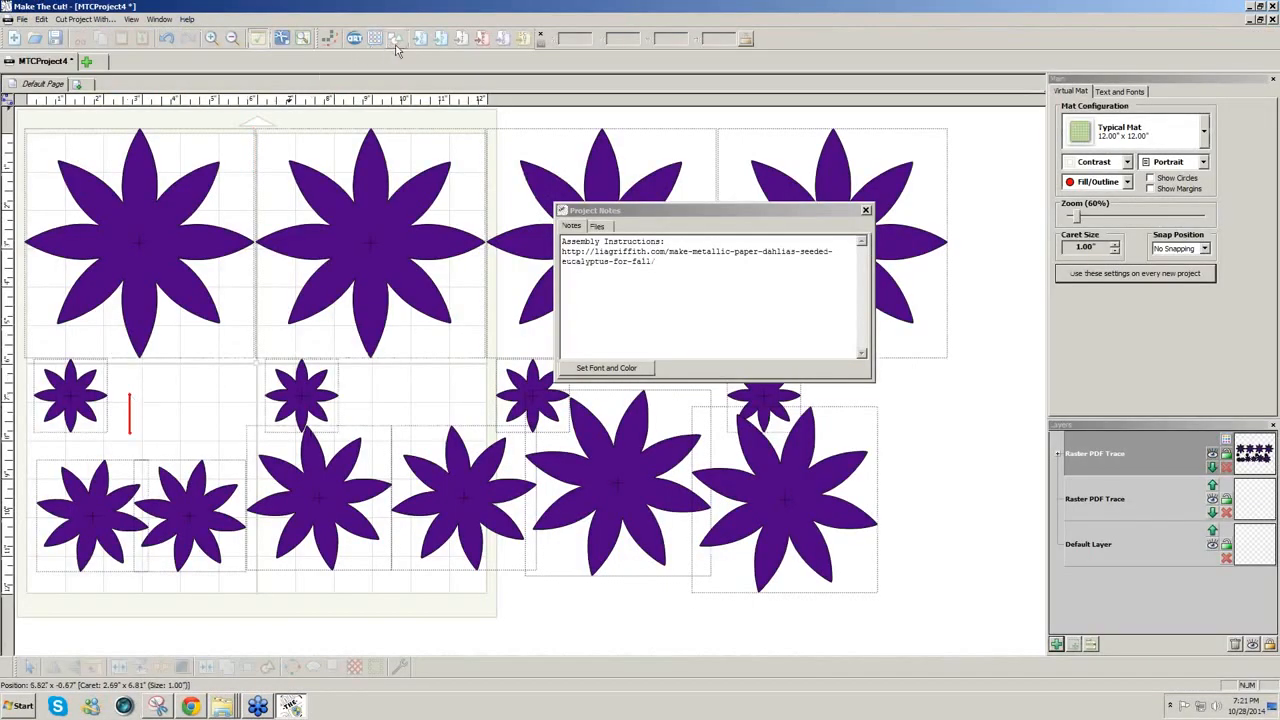
# Step: Trace the pasted snip at threshold 255 and place the result on the mat
pyautogui.click(331, 40)
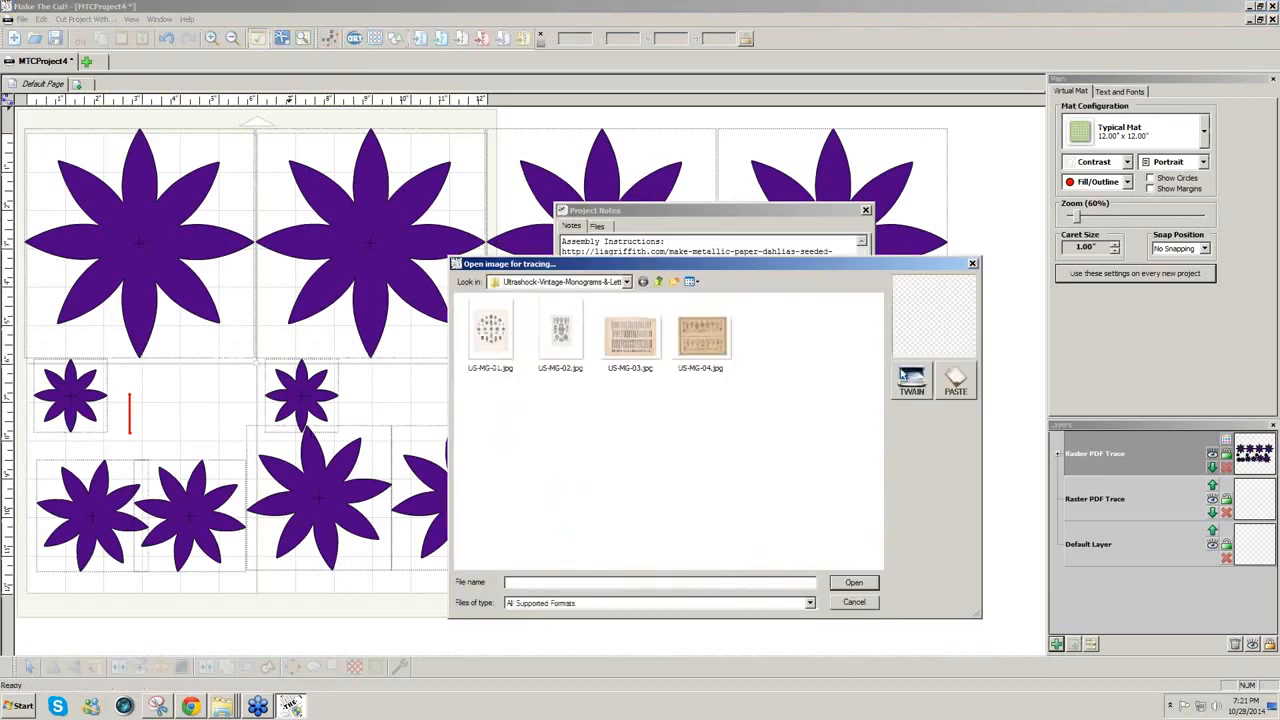
pyautogui.click(940, 386)
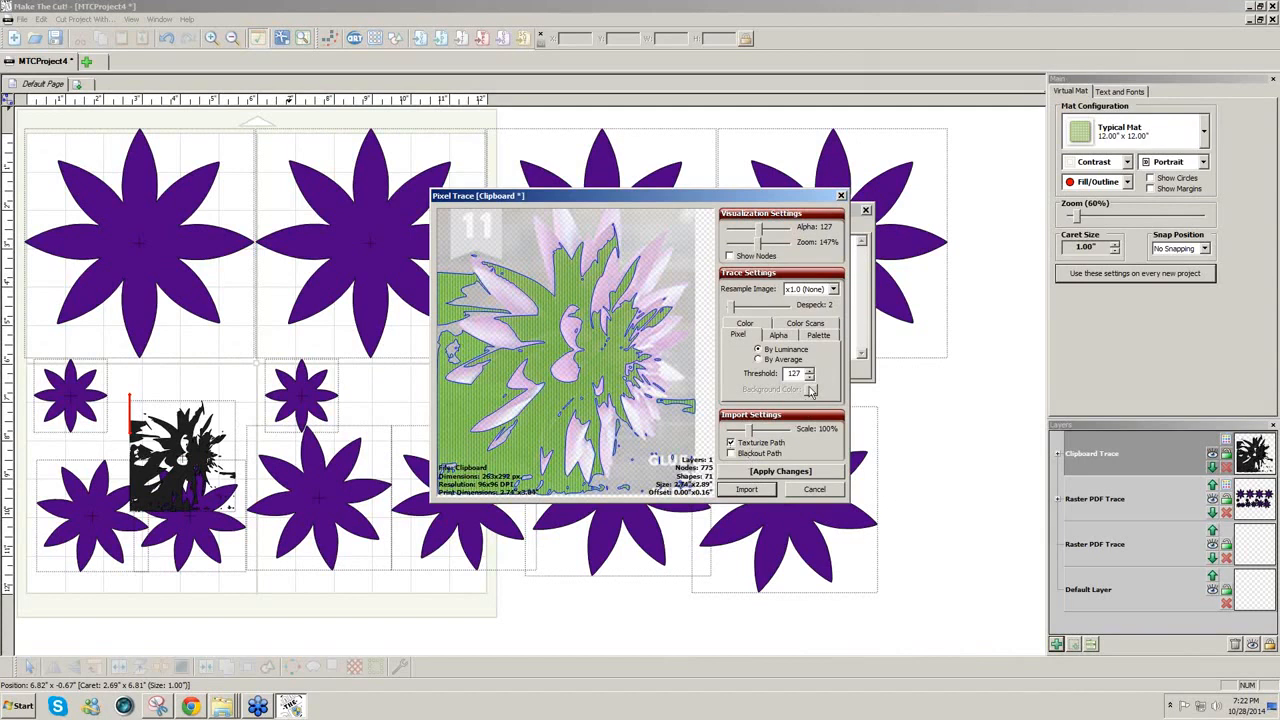
pyautogui.doubleClick(798, 373)
pyautogui.write('255')
pyautogui.click(765, 473)
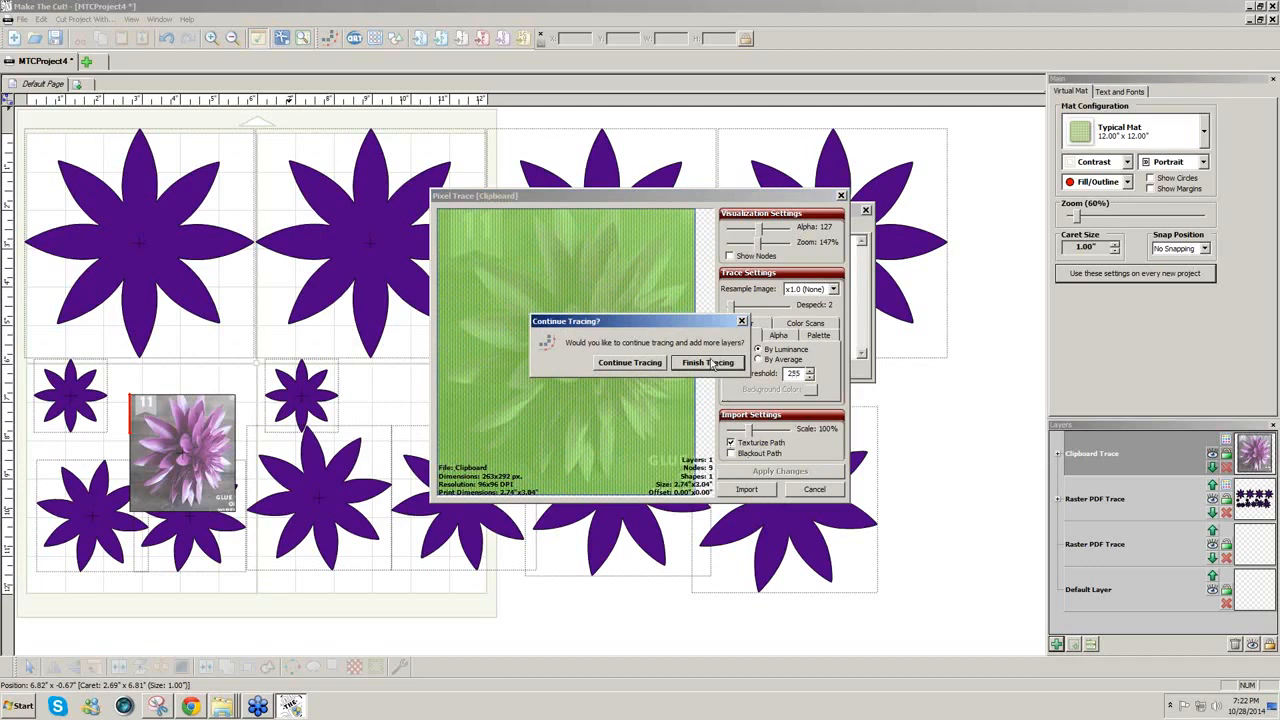
pyautogui.click(709, 363)
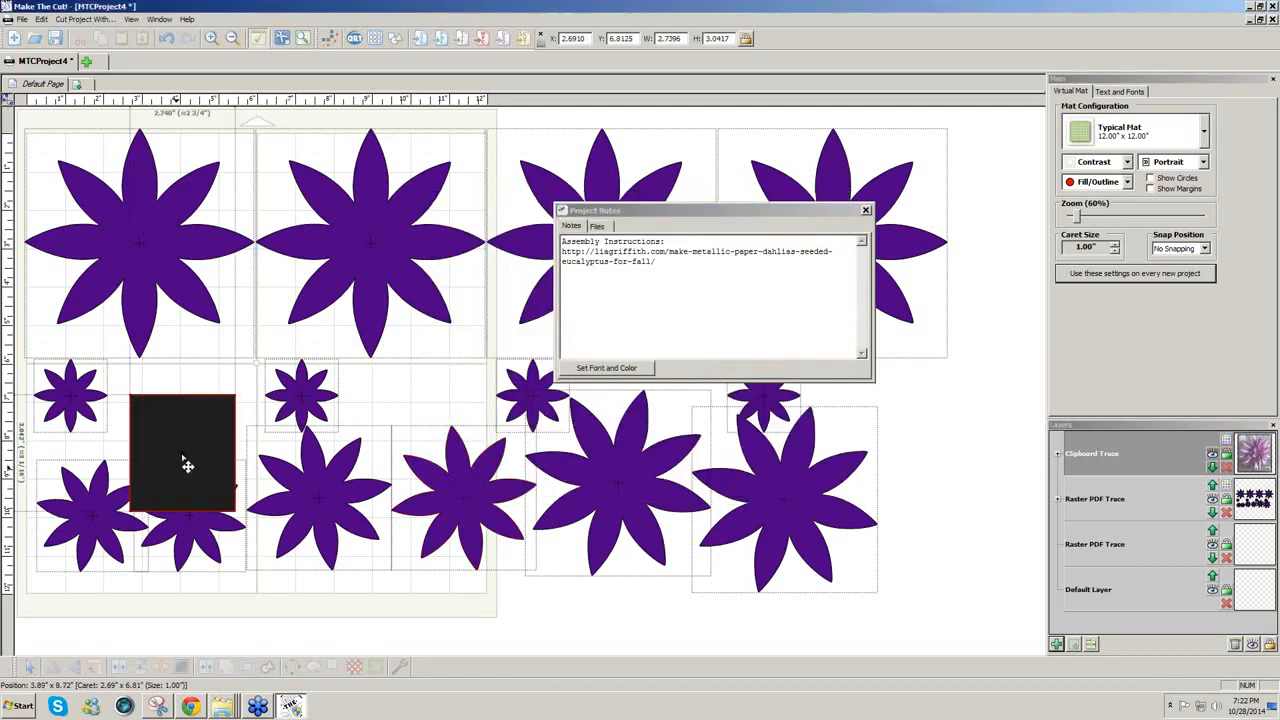
# Step: Move the traced photo up among the small flowers and shift Project Notes aside
pyautogui.moveTo(187, 464); pyautogui.dragTo(190, 434)
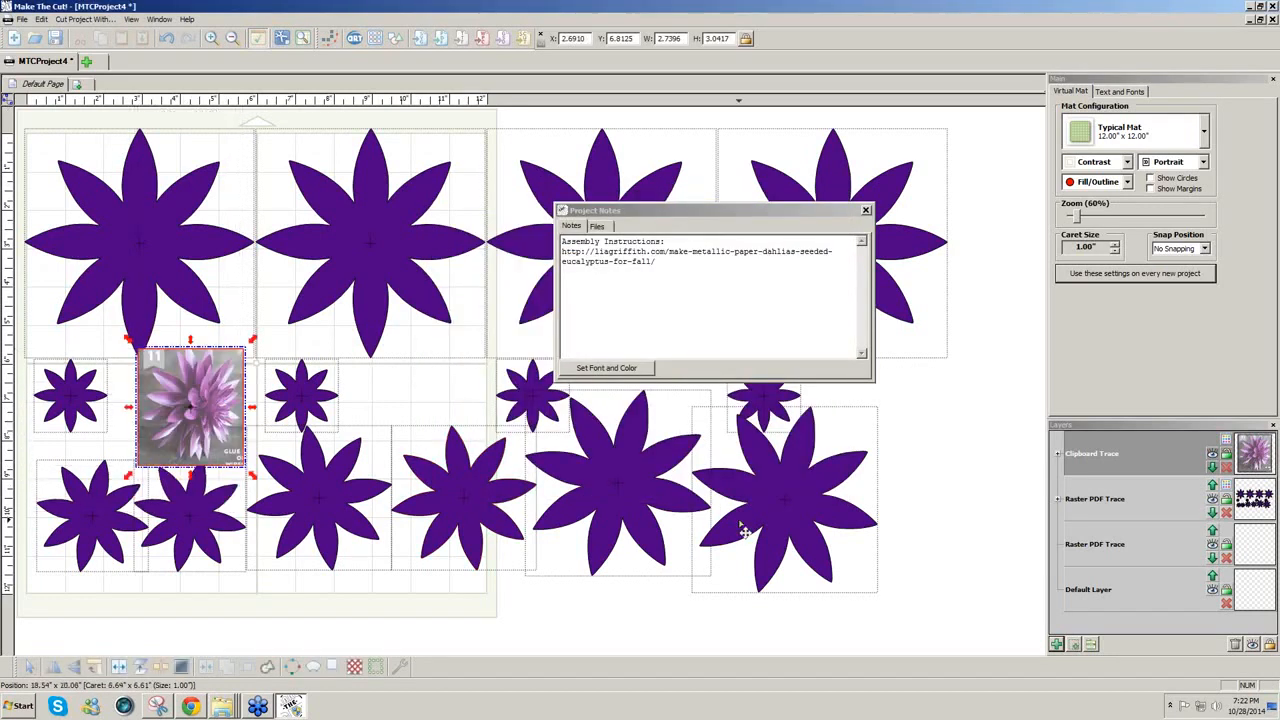
pyautogui.click(807, 215)
pyautogui.moveTo(807, 215); pyautogui.dragTo(1095, 460)
# Step: Save the project as Dahlia.mtc, then nudge the project notes slightly right and down
pyautogui.click(23, 20)
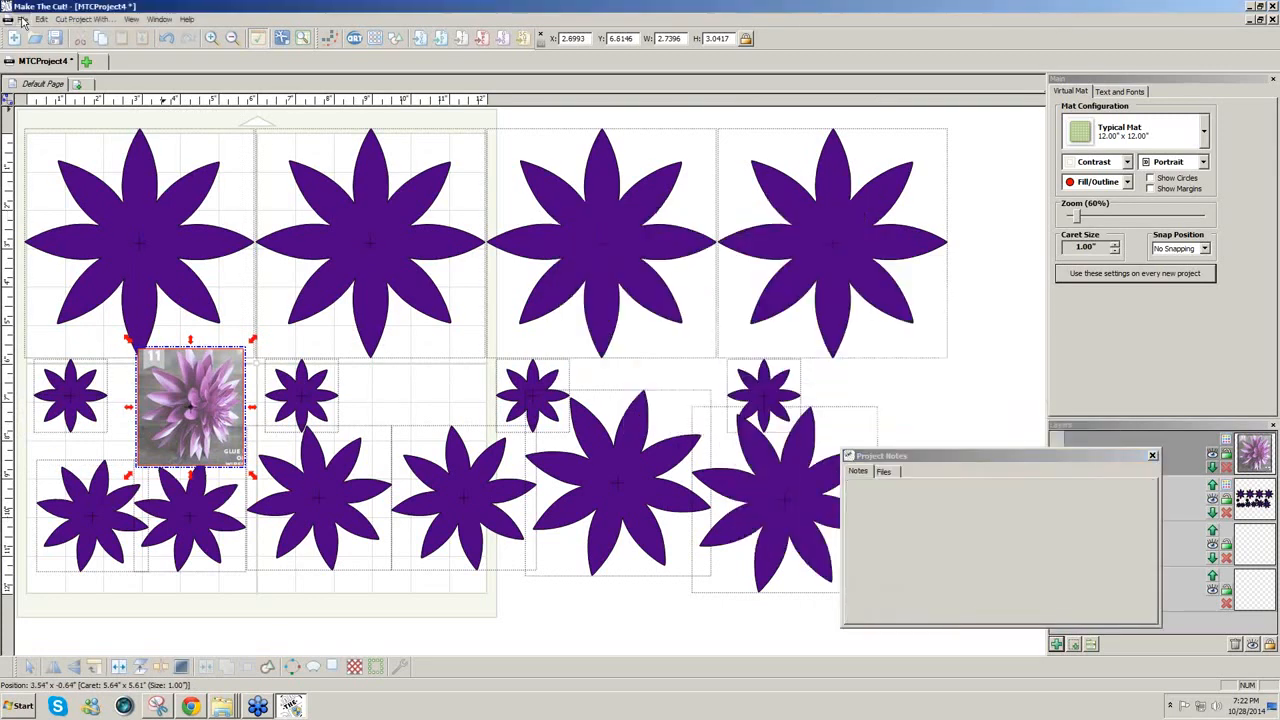
pyautogui.click(42, 86)
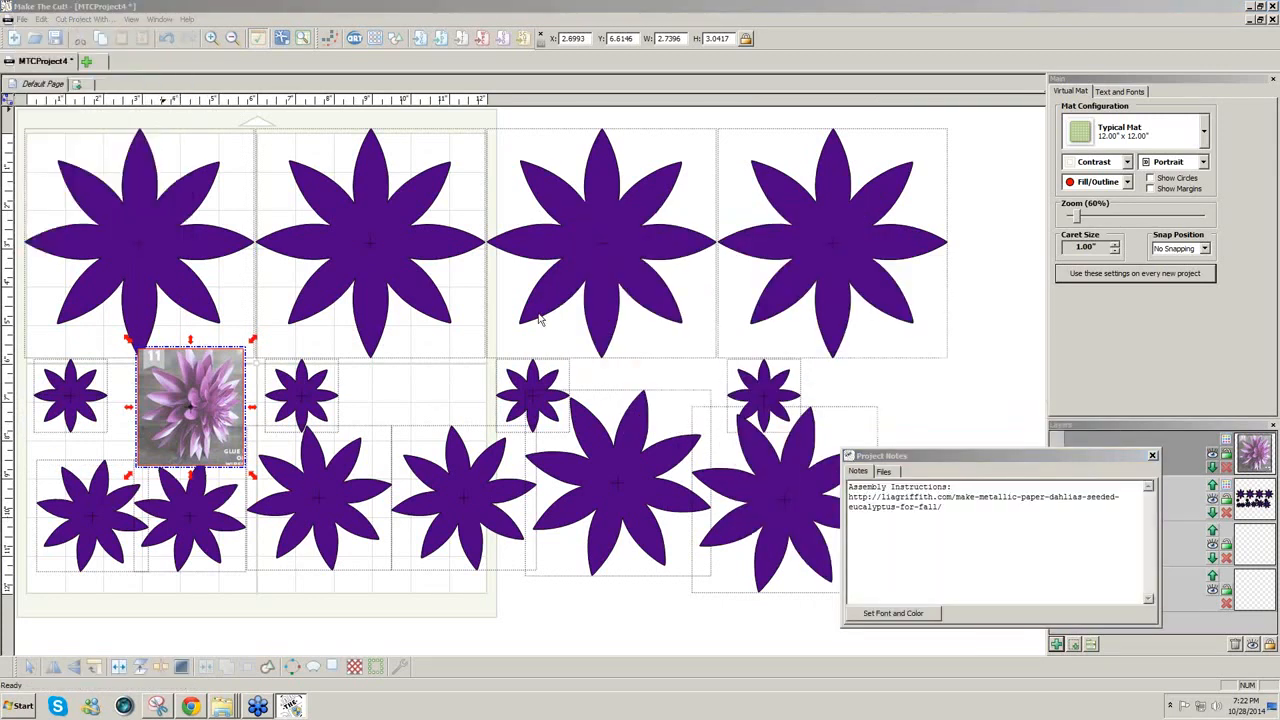
pyautogui.moveTo(571, 580); pyautogui.dragTo(482, 577)
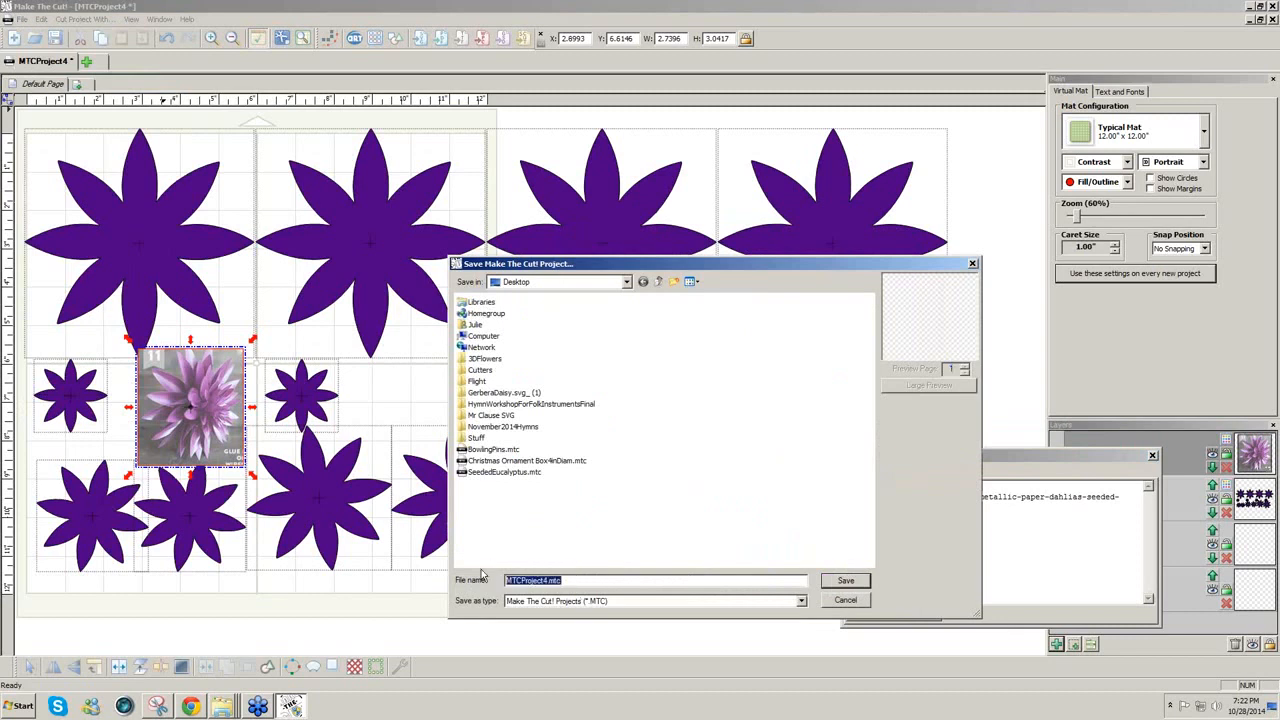
pyautogui.write('Dahlia')
pyautogui.click(843, 583)
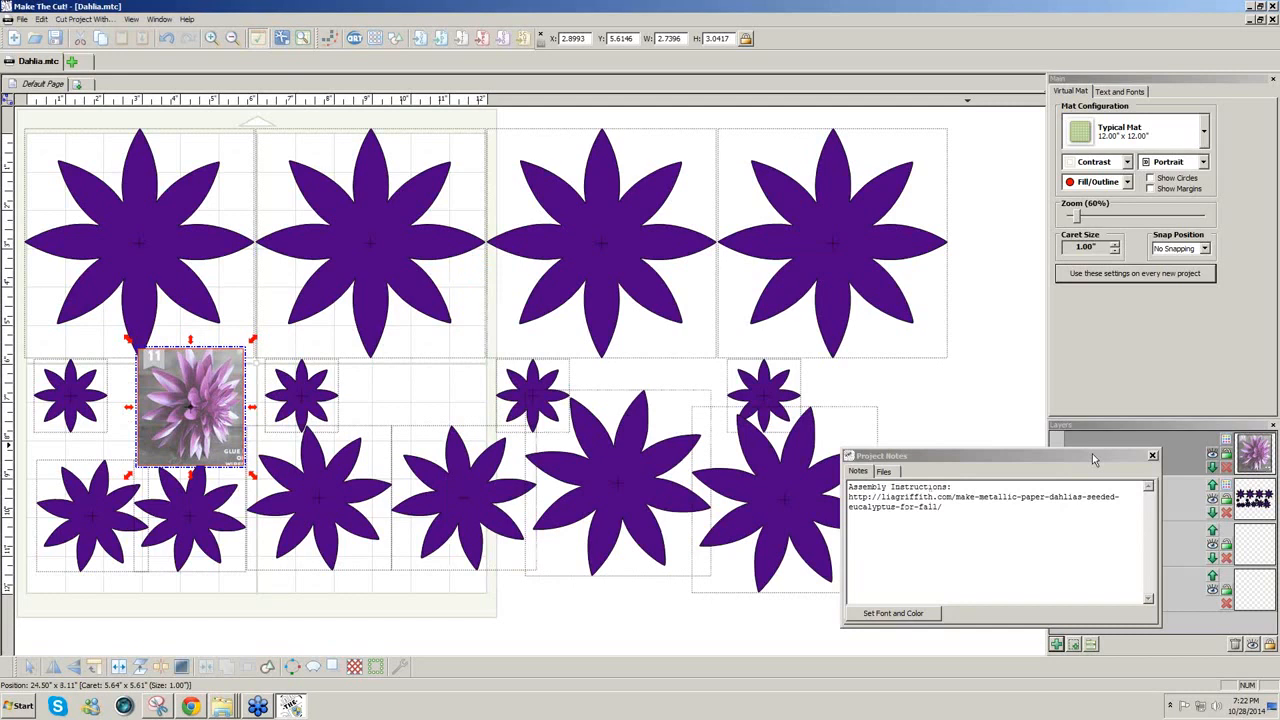
pyautogui.moveTo(1098, 458); pyautogui.dragTo(1134, 482)
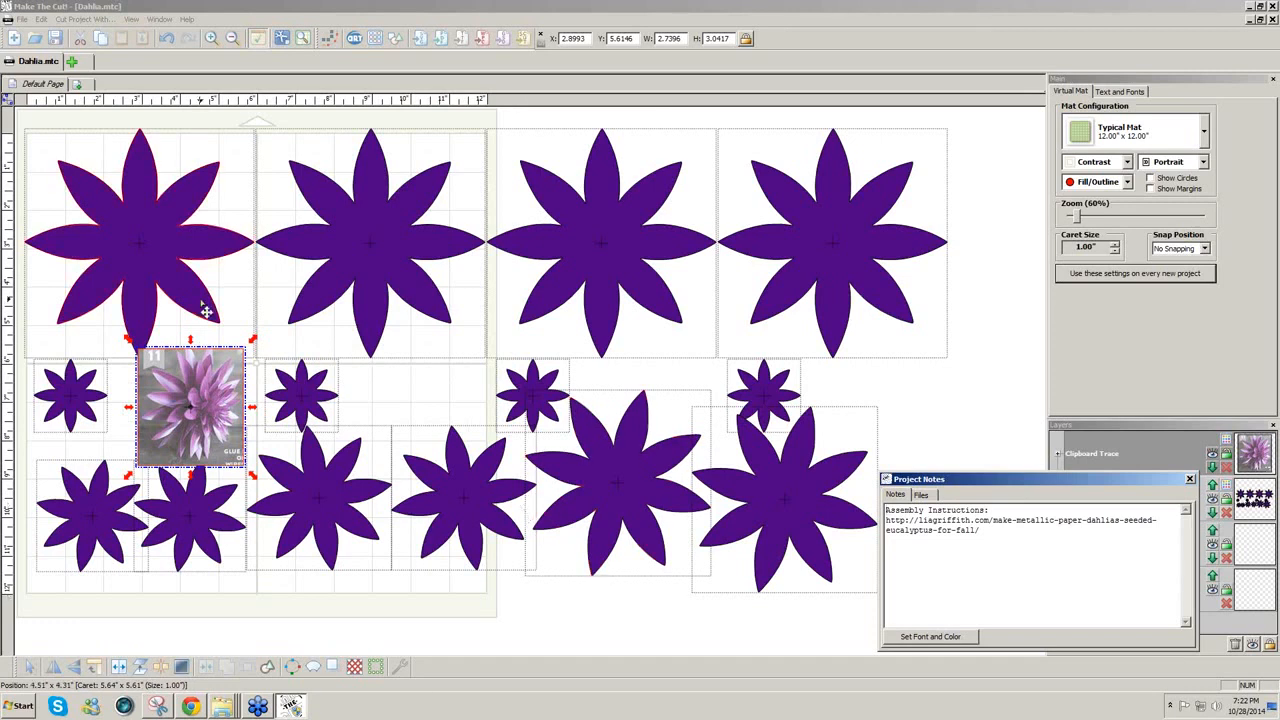
# Step: Move the large purple flowers to overlap at the lower left, shifting two small flowers beside them
pyautogui.moveTo(175, 293); pyautogui.dragTo(181, 305)
pyautogui.moveTo(386, 293); pyautogui.dragTo(343, 344)
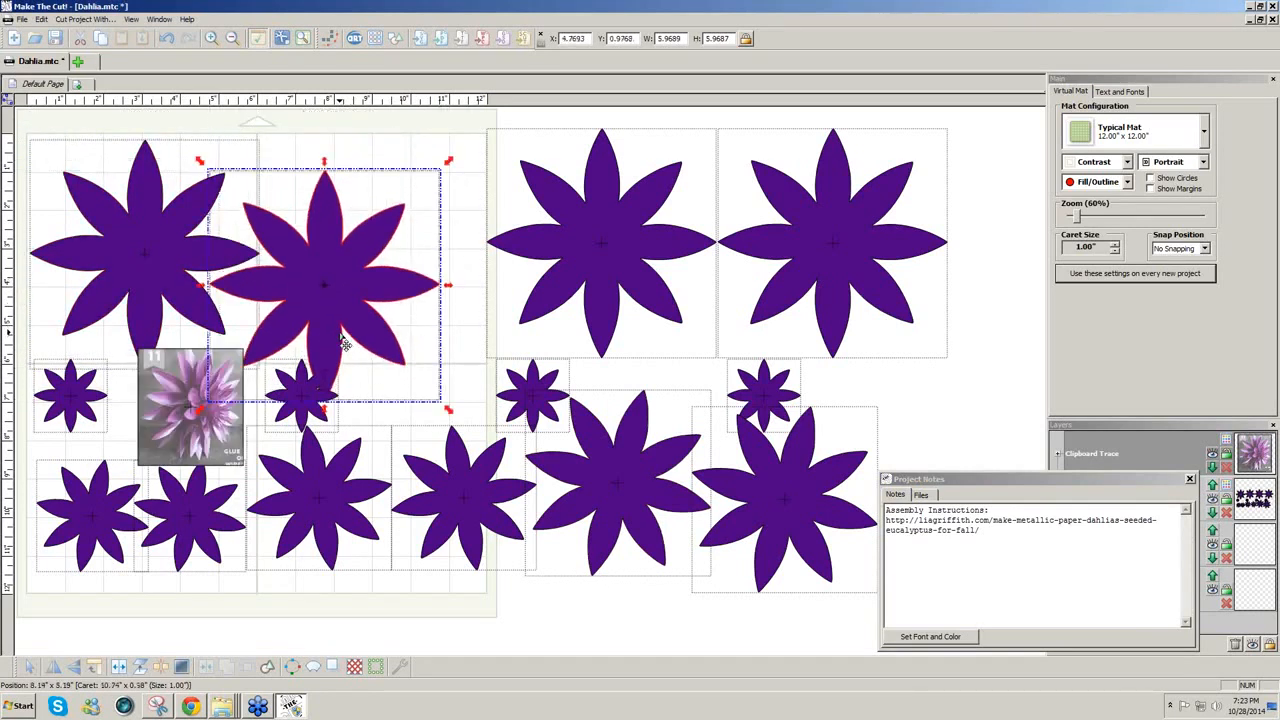
pyautogui.click(296, 430)
pyautogui.moveTo(296, 430); pyautogui.dragTo(529, 600)
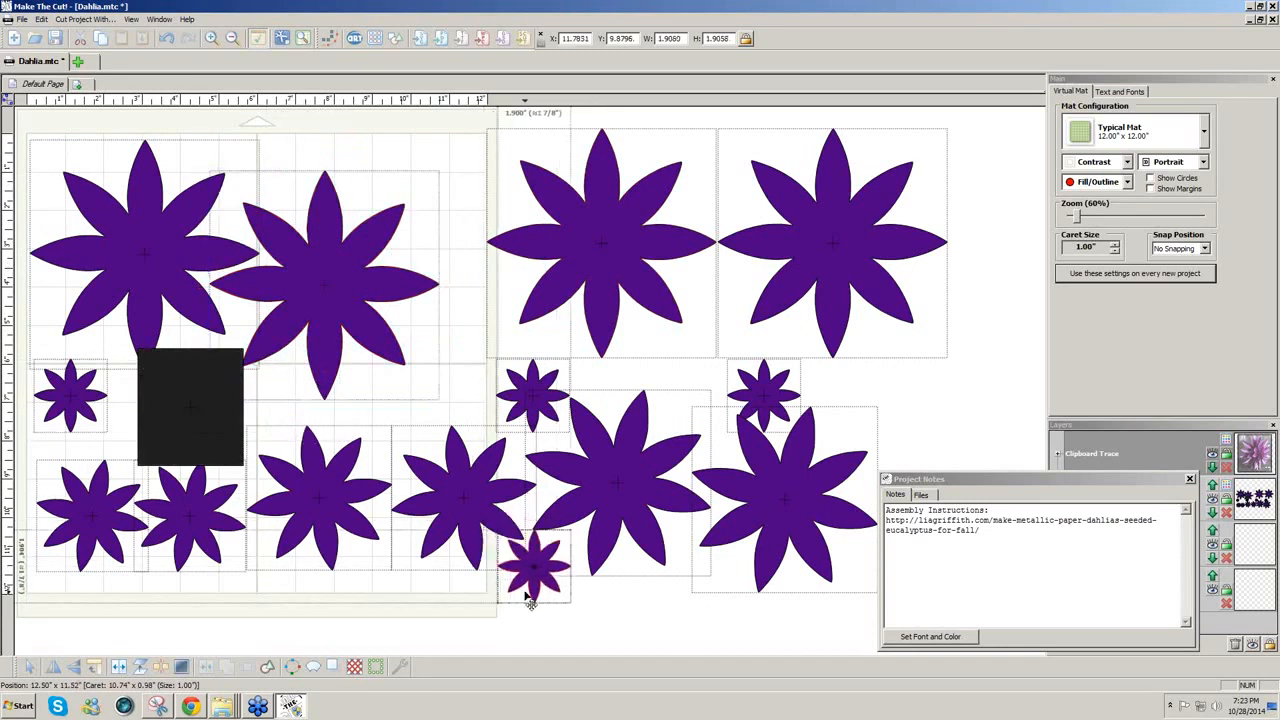
pyautogui.moveTo(66, 405); pyautogui.dragTo(628, 564)
pyautogui.moveTo(592, 211); pyautogui.dragTo(543, 256)
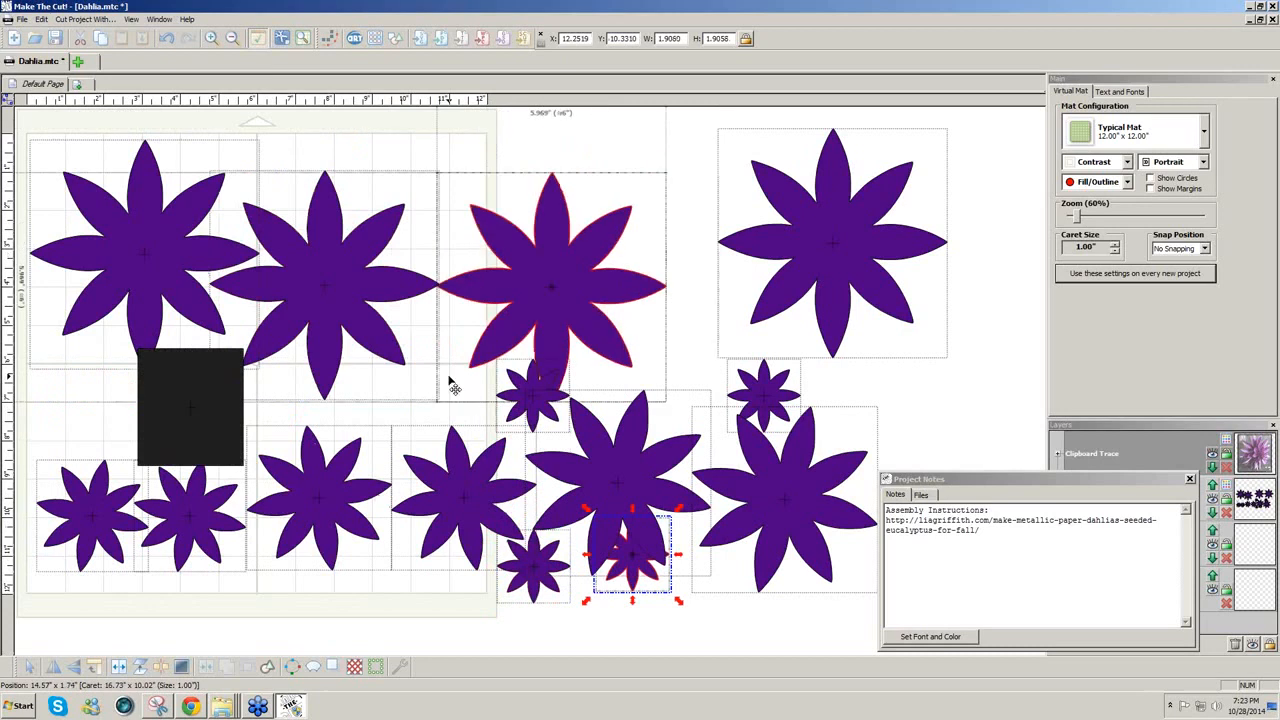
pyautogui.moveTo(453, 387); pyautogui.dragTo(166, 433)
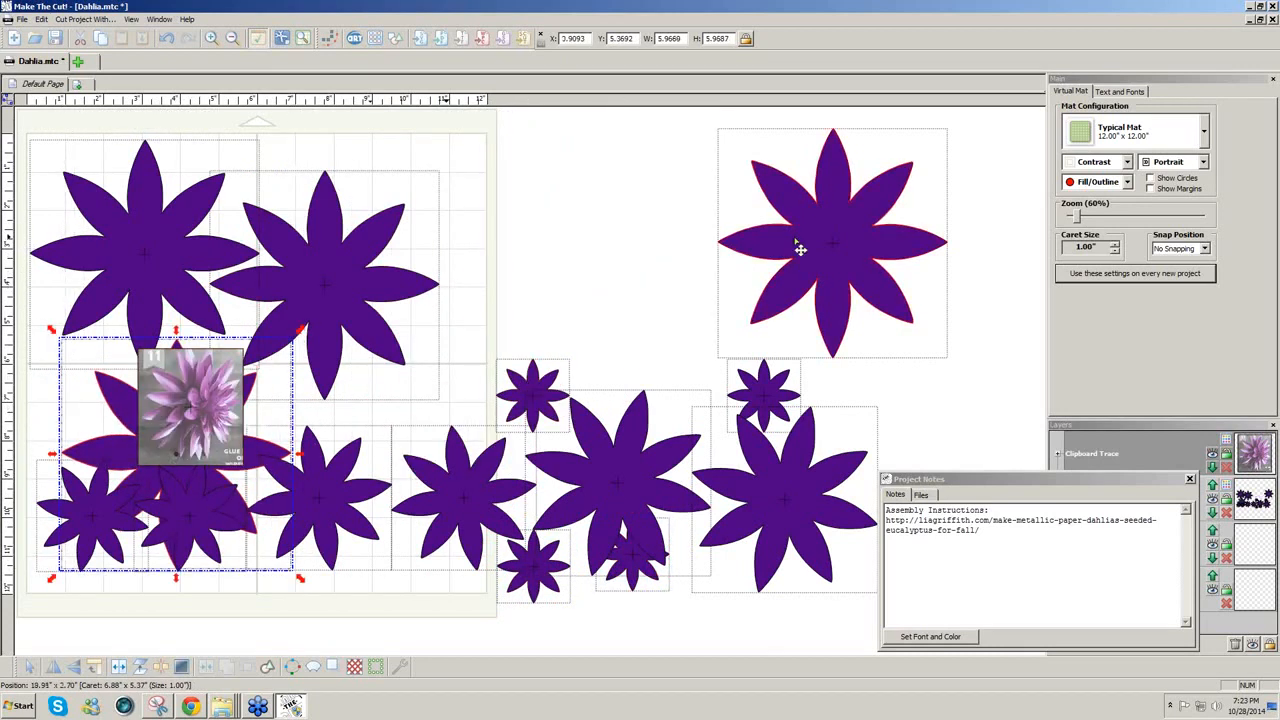
pyautogui.moveTo(800, 249); pyautogui.dragTo(337, 467)
# Step: Gather the smaller flowers into a cluster on the right side of the mat
pyautogui.moveTo(930, 316); pyautogui.dragTo(389, 603)
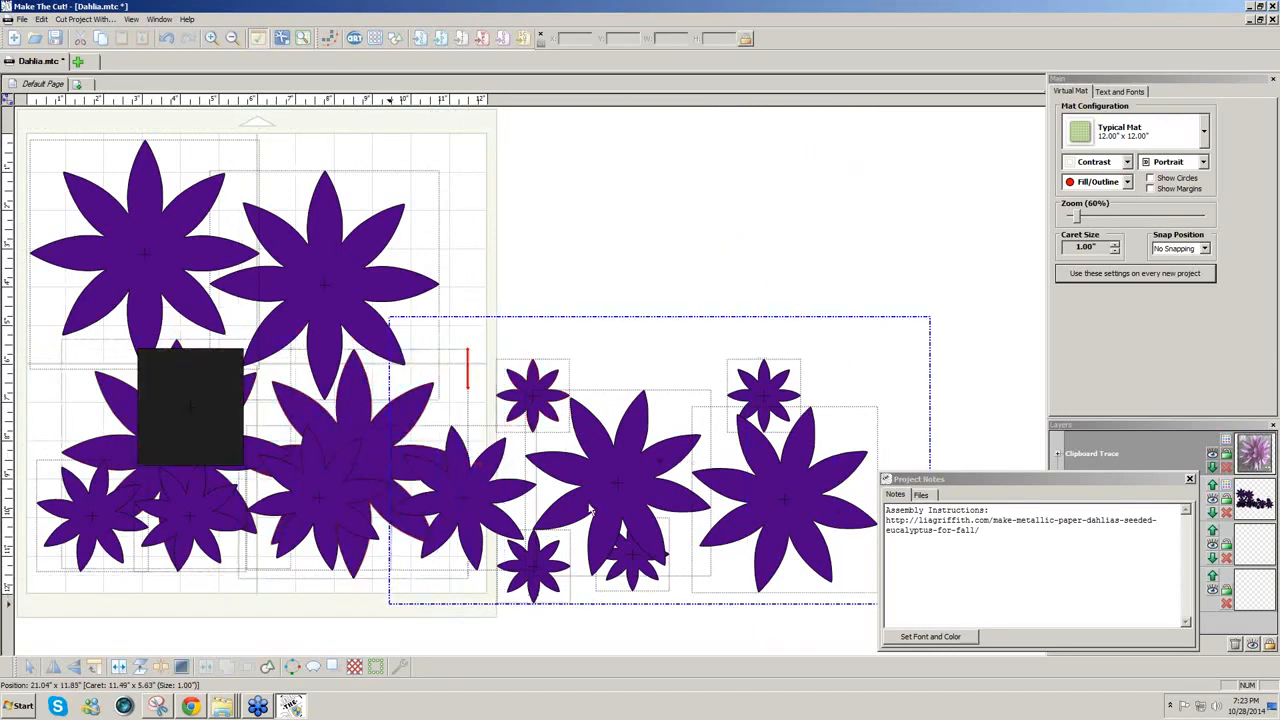
pyautogui.moveTo(594, 508); pyautogui.dragTo(691, 272)
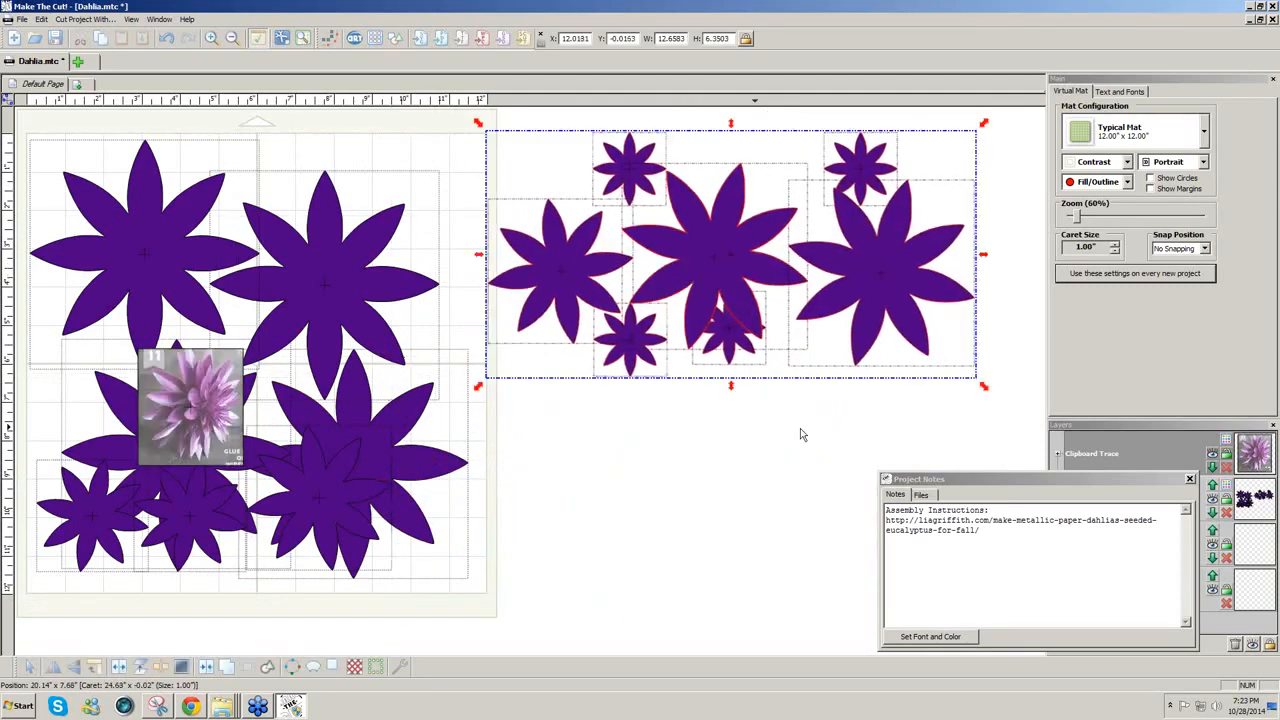
pyautogui.moveTo(706, 380); pyautogui.dragTo(532, 397)
pyautogui.click(295, 547)
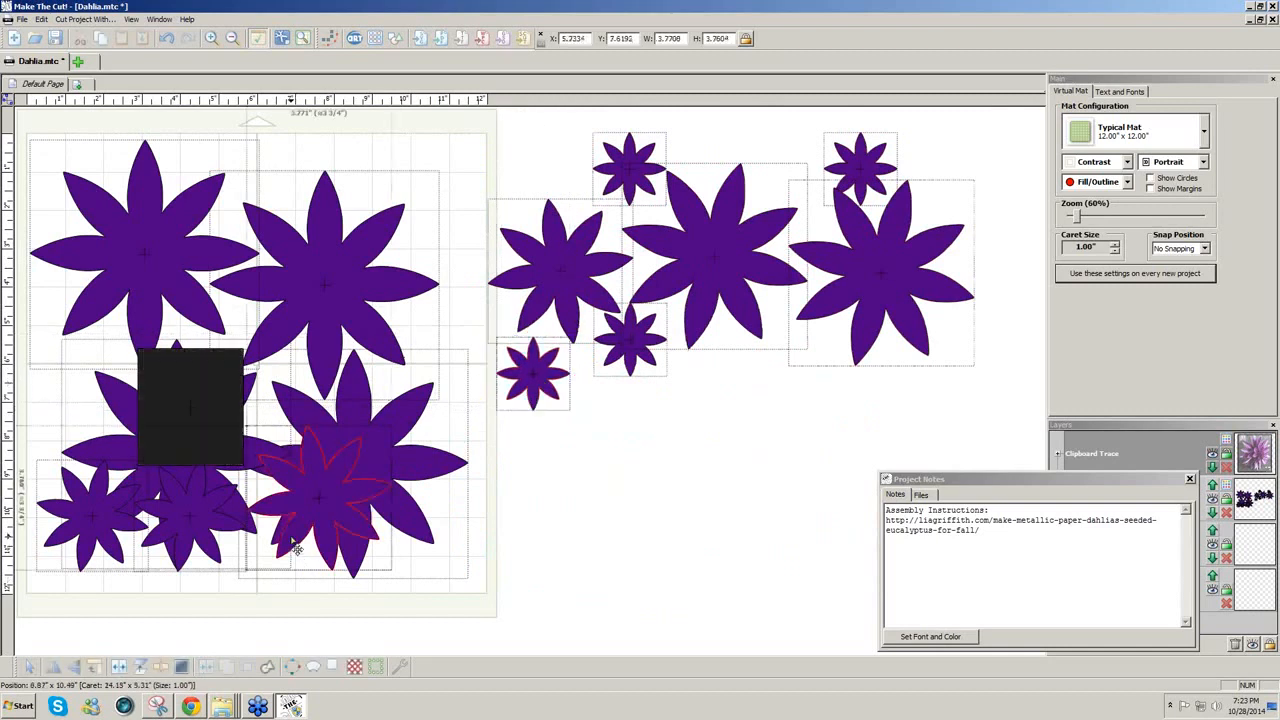
pyautogui.moveTo(295, 547); pyautogui.dragTo(774, 442)
pyautogui.moveTo(185, 537); pyautogui.dragTo(634, 446)
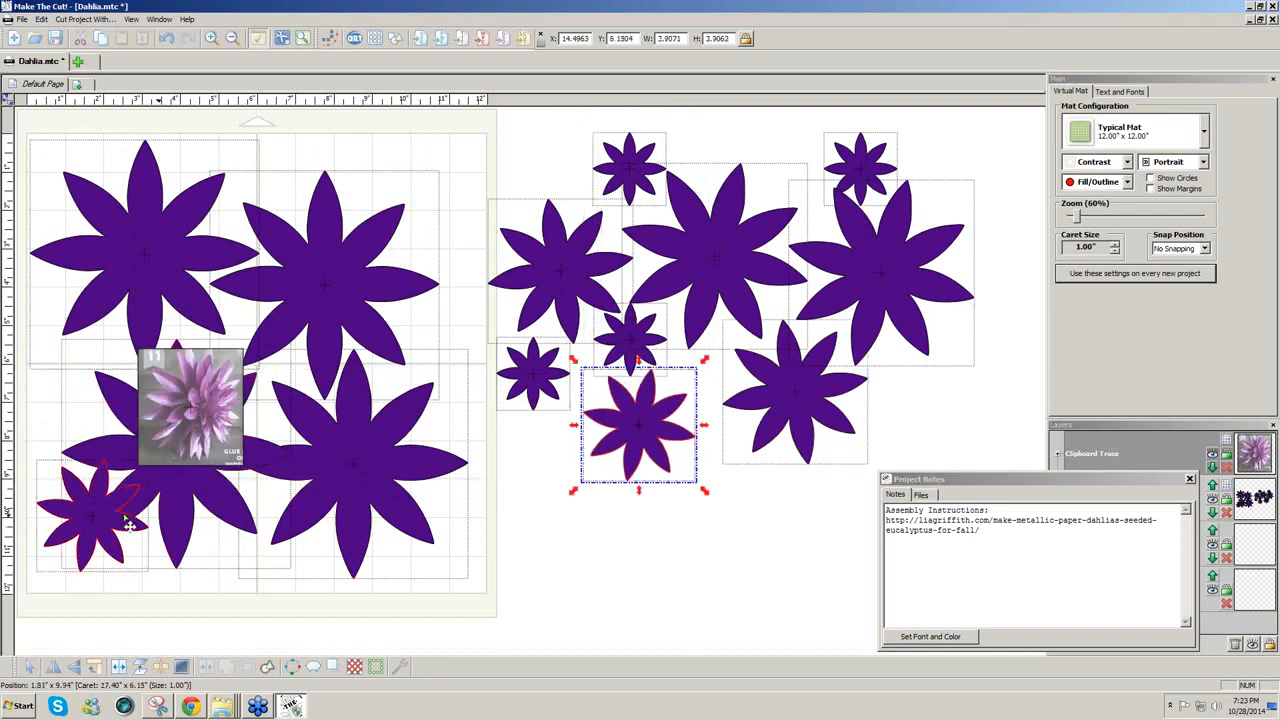
pyautogui.moveTo(127, 523); pyautogui.dragTo(563, 473)
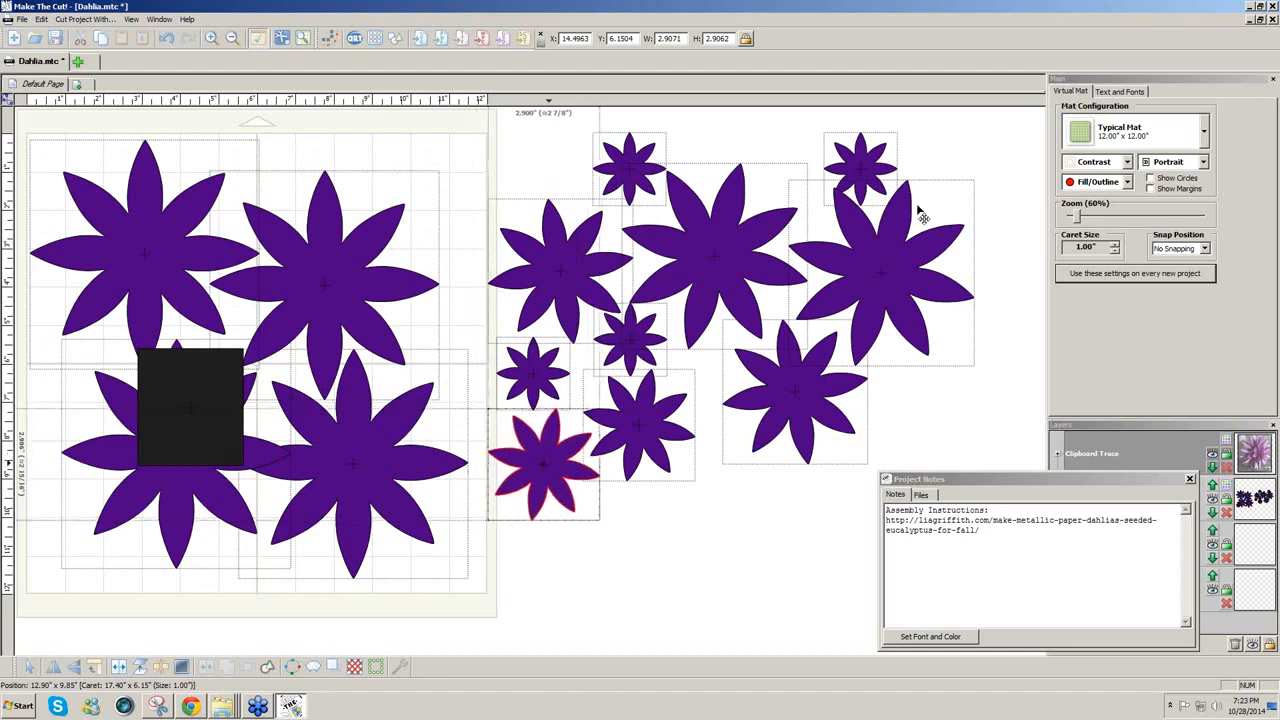
pyautogui.moveTo(868, 167); pyautogui.dragTo(570, 197)
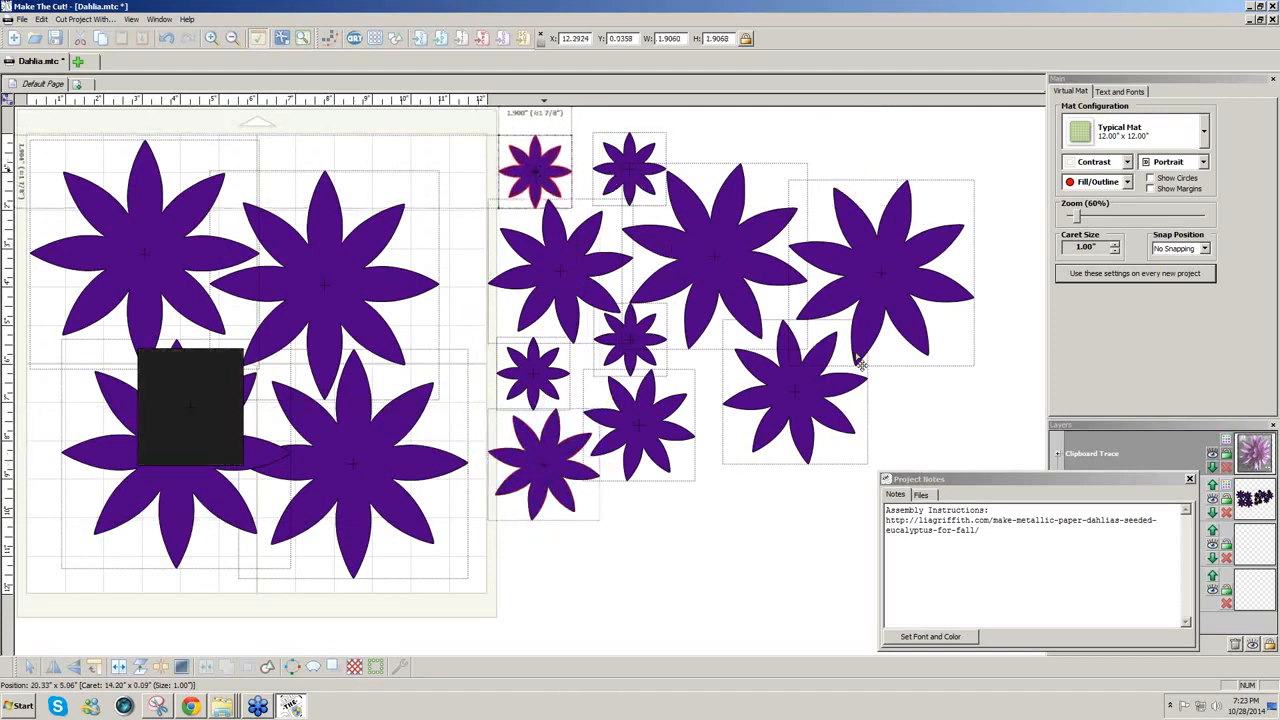
pyautogui.moveTo(785, 421); pyautogui.dragTo(731, 522)
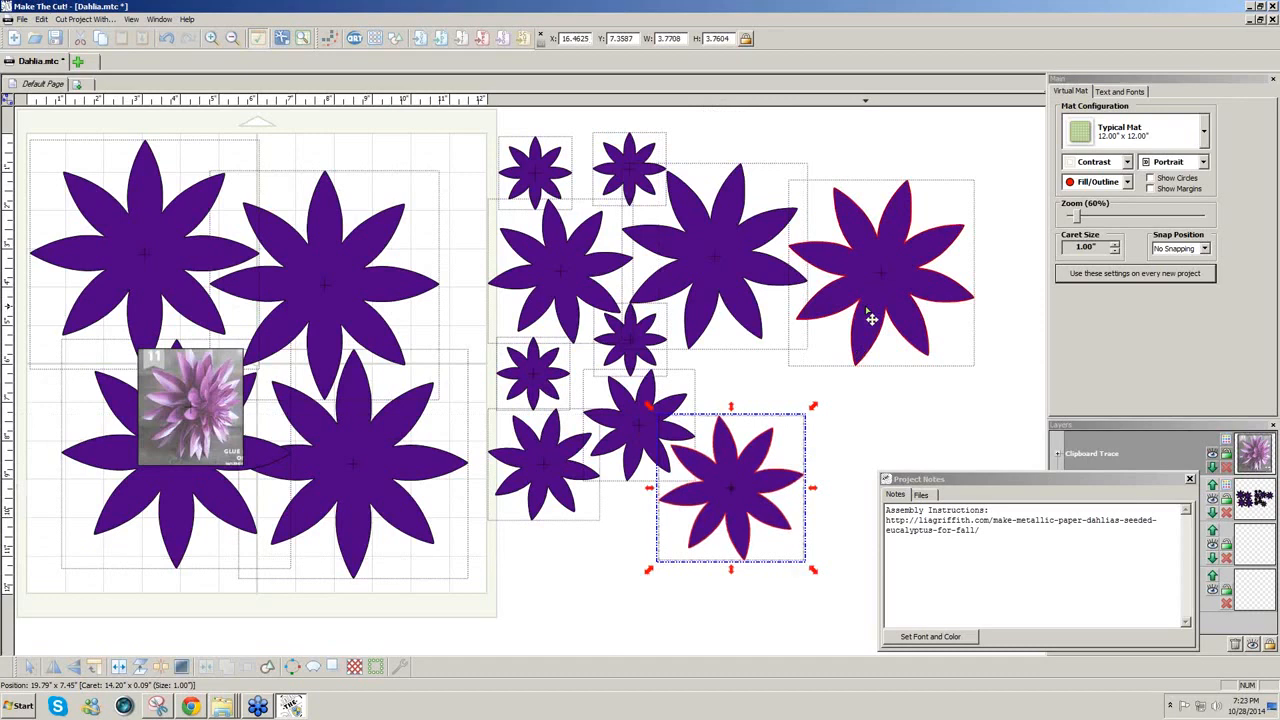
pyautogui.moveTo(871, 318); pyautogui.dragTo(821, 427)
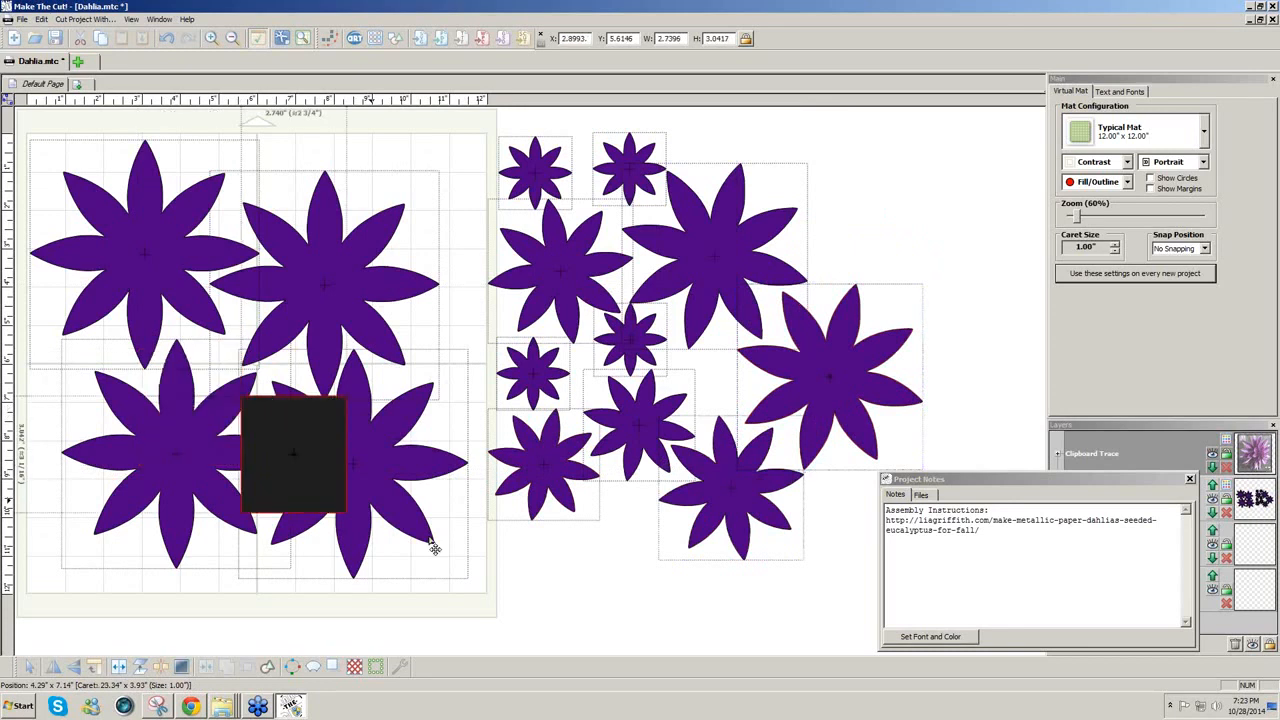